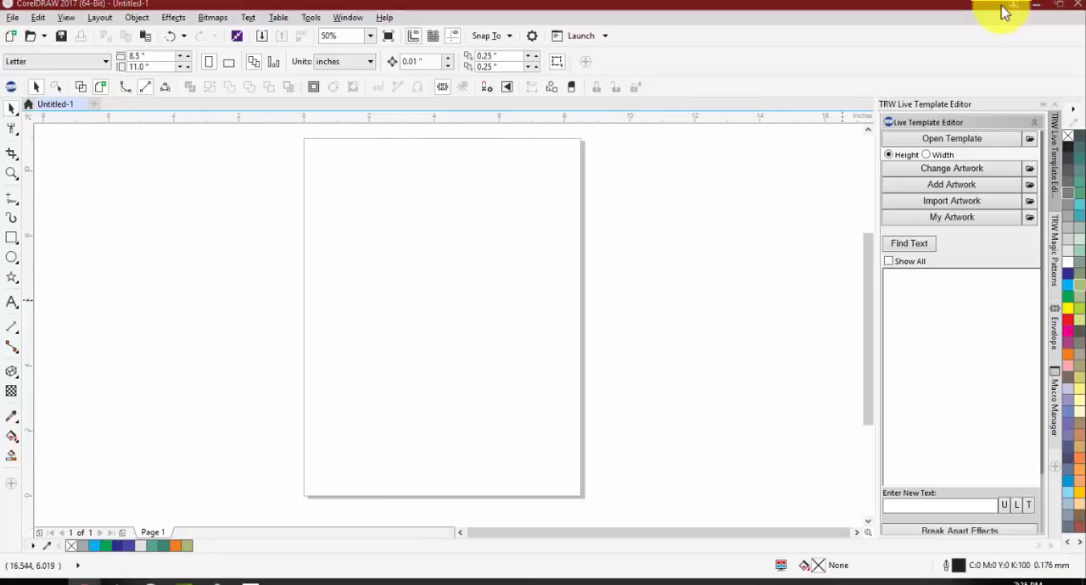
Open the customization options and show the workspace Appearance settings
click(311, 18)
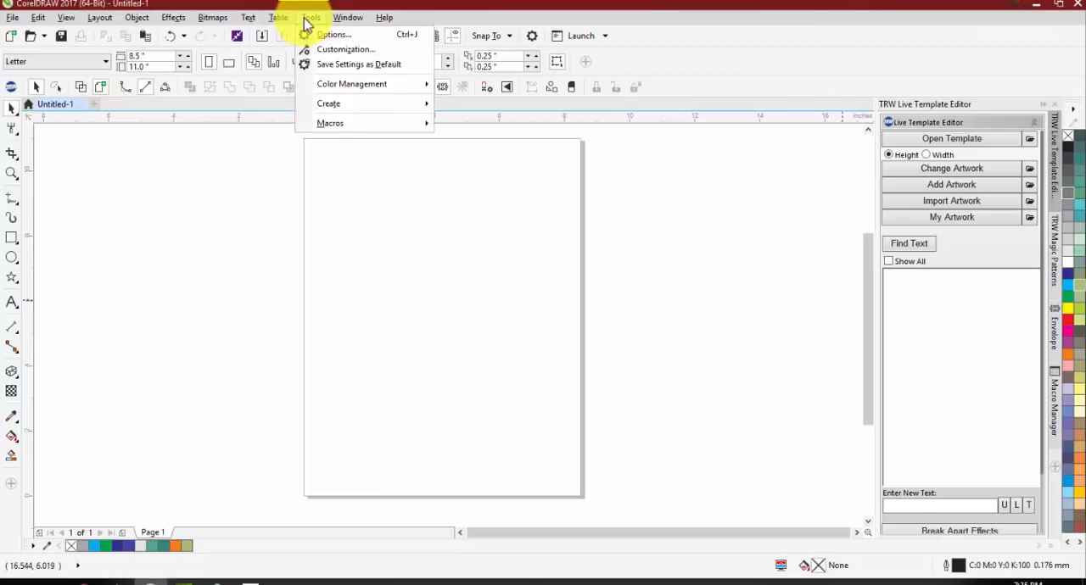
click(331, 49)
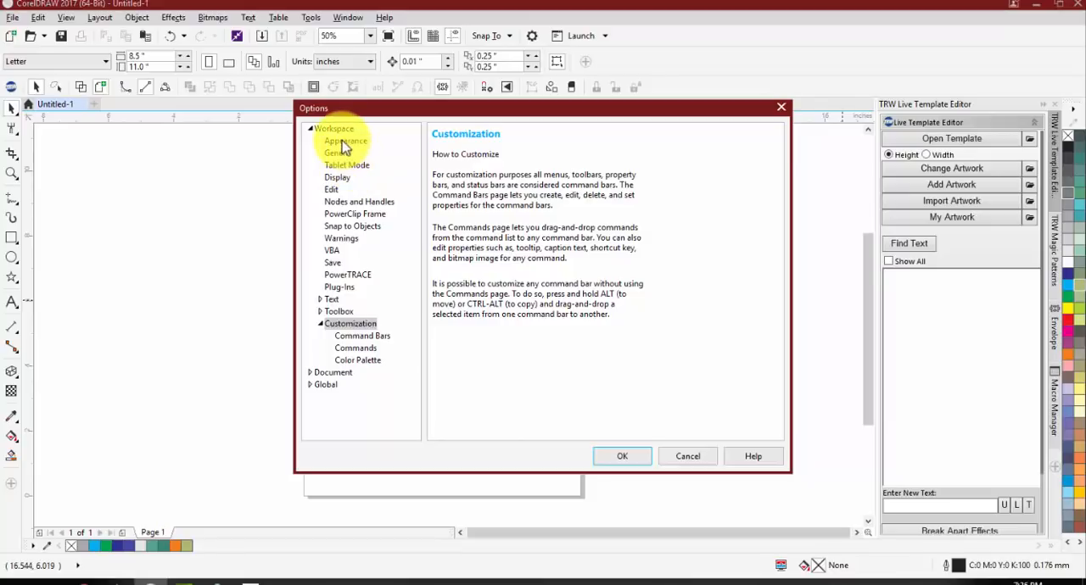
click(343, 142)
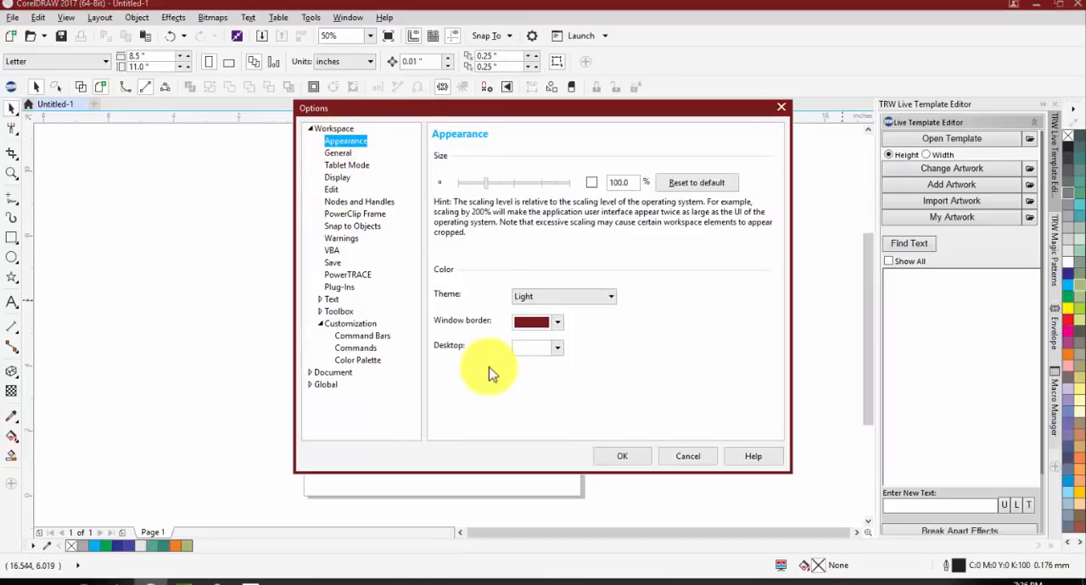
Try the Black, Dark and Medium color themes for the interface and switch back to Light
click(535, 301)
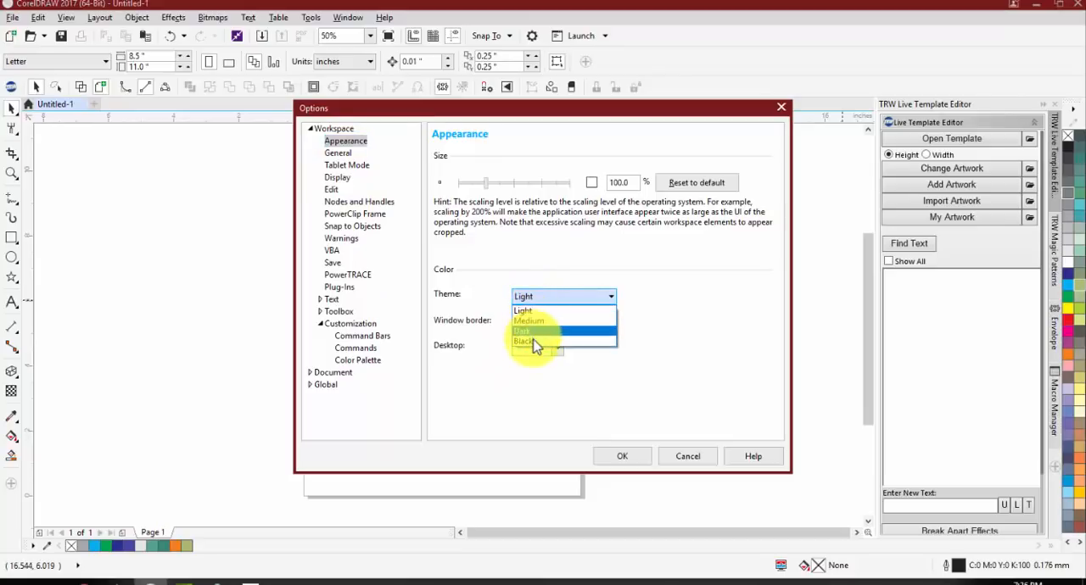
click(534, 343)
click(538, 297)
click(534, 319)
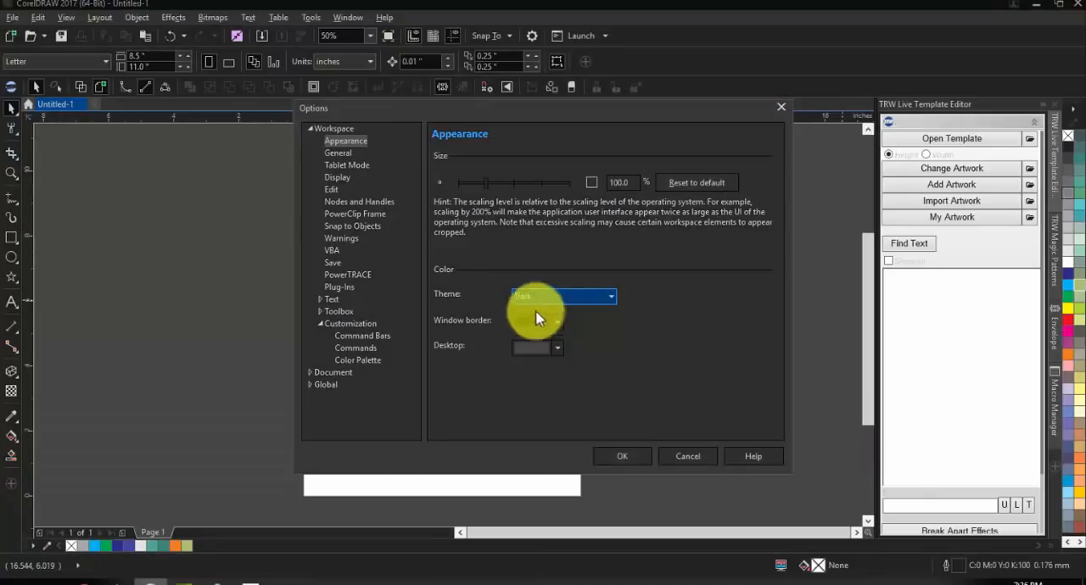
click(540, 297)
click(535, 321)
click(543, 296)
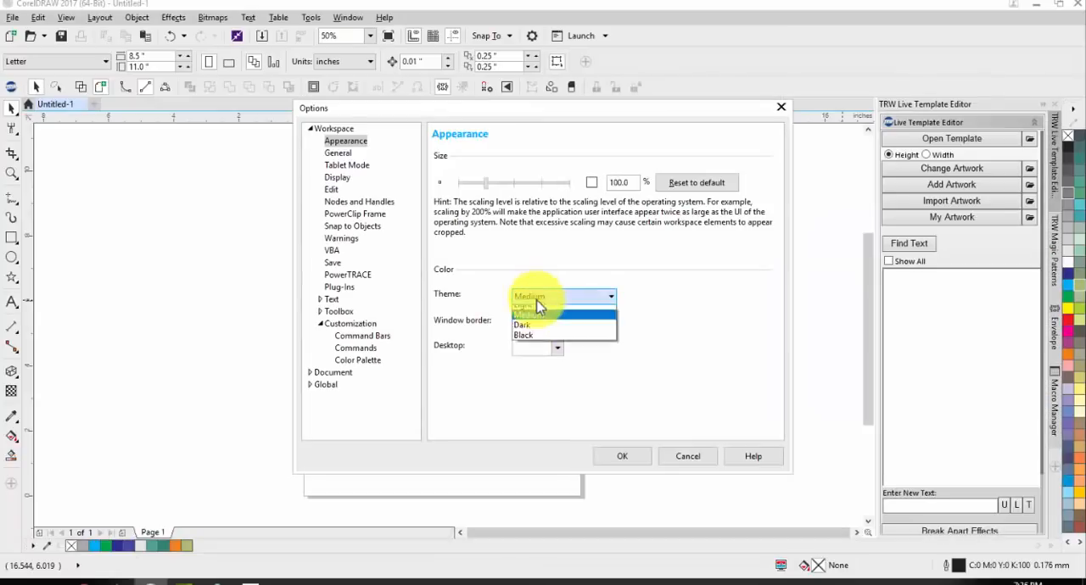
click(535, 343)
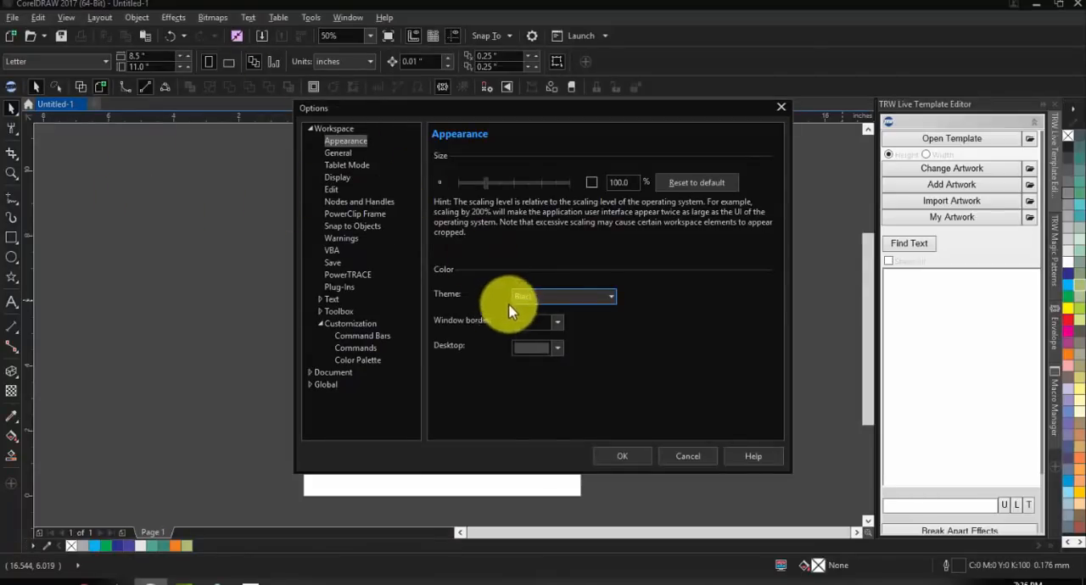
click(579, 296)
click(567, 307)
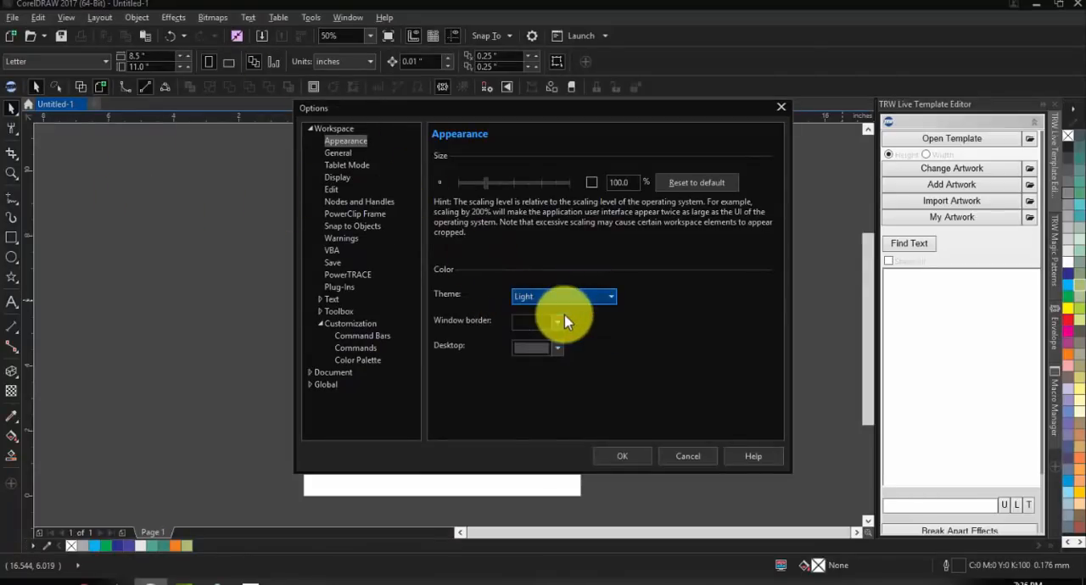
Try the Dark and Black color themes for the interface once more
click(567, 297)
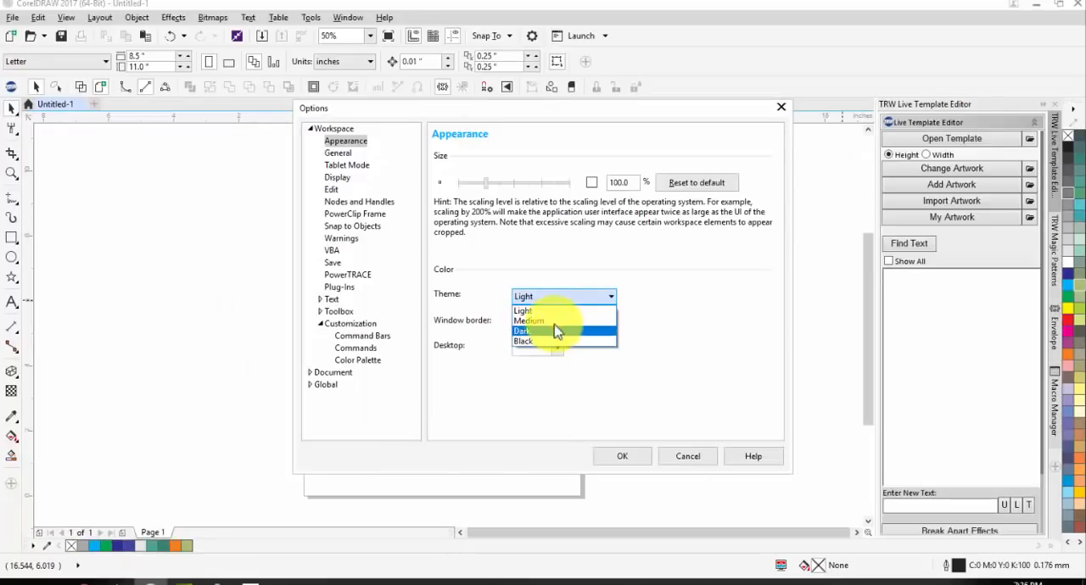
click(555, 327)
click(552, 296)
click(548, 331)
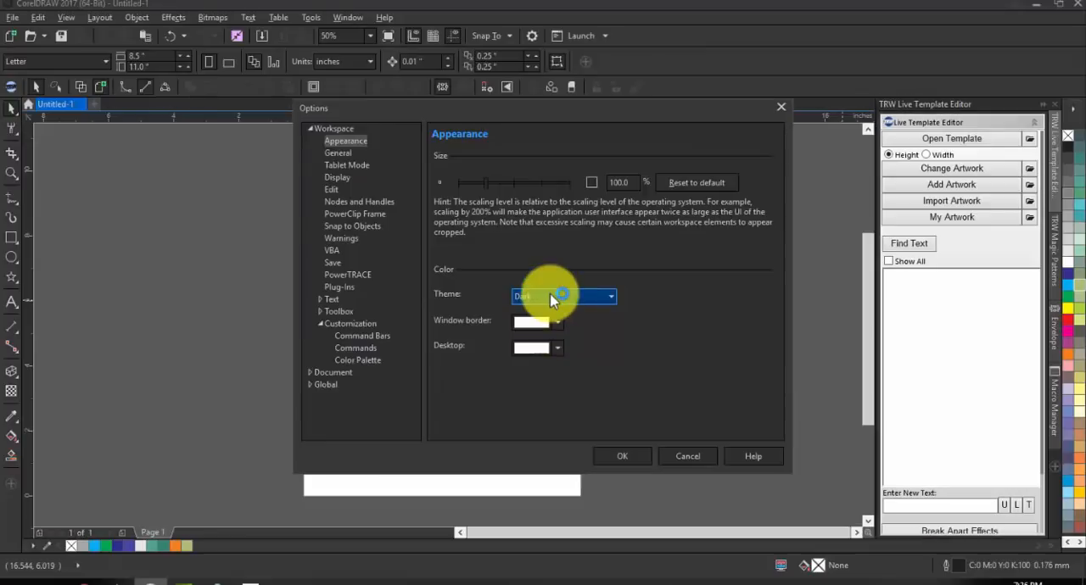
click(557, 296)
click(543, 341)
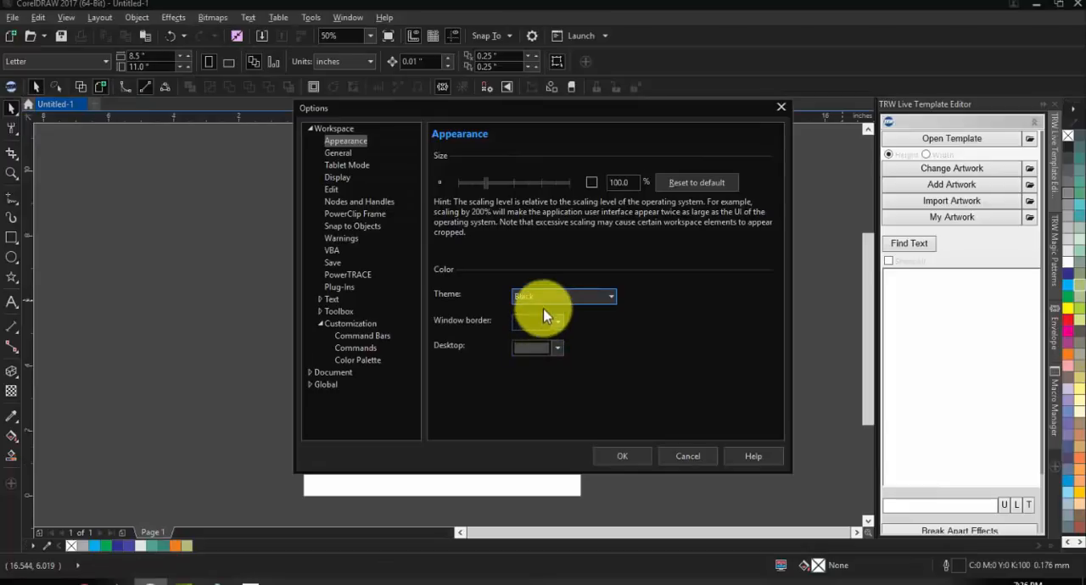
Set the interface theme to Medium and the window border color to red
click(544, 296)
click(538, 322)
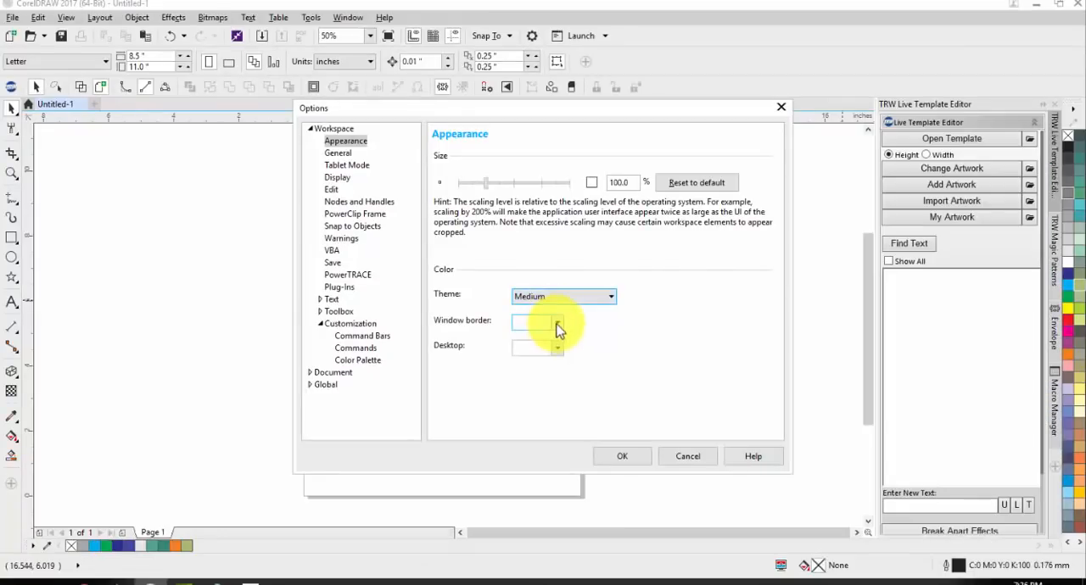
click(556, 326)
drag(577, 399, 588, 465)
click(705, 395)
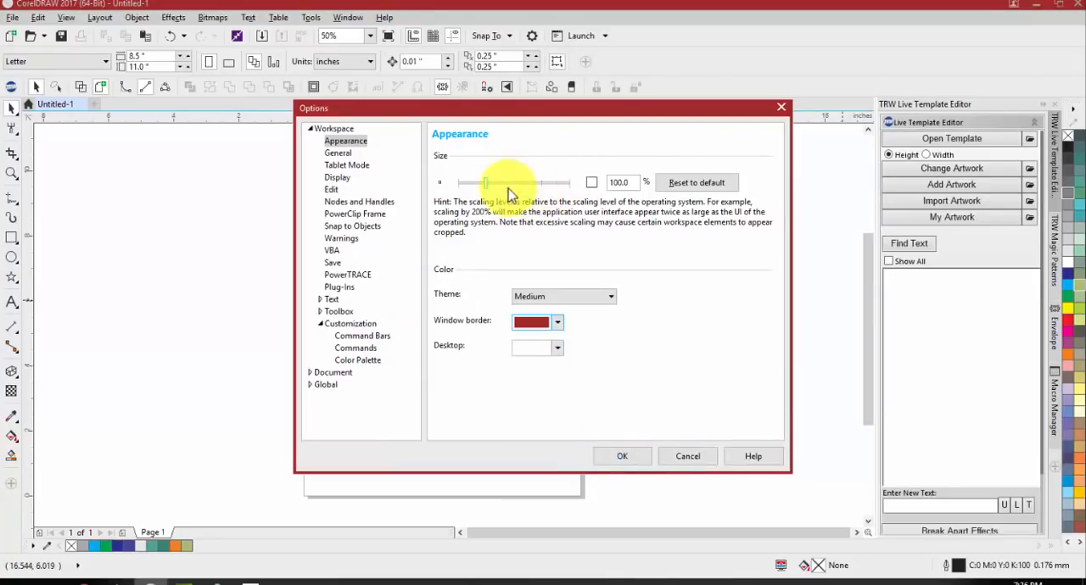
Try scaling the interface to 150% and return it to 100%, keeping the Options dialog fully in view
drag(488, 183, 538, 195)
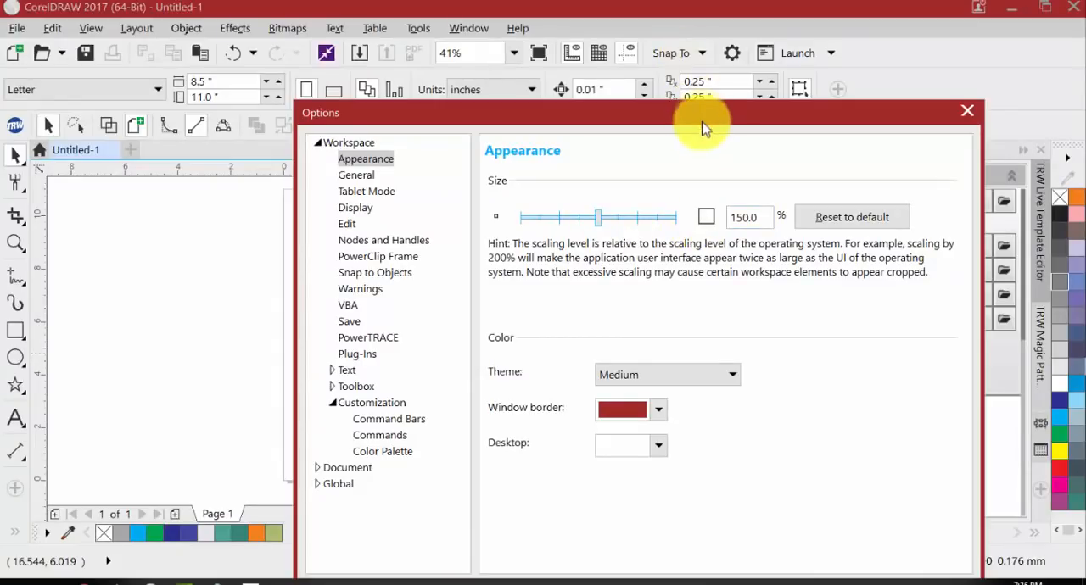
drag(687, 115, 604, 40)
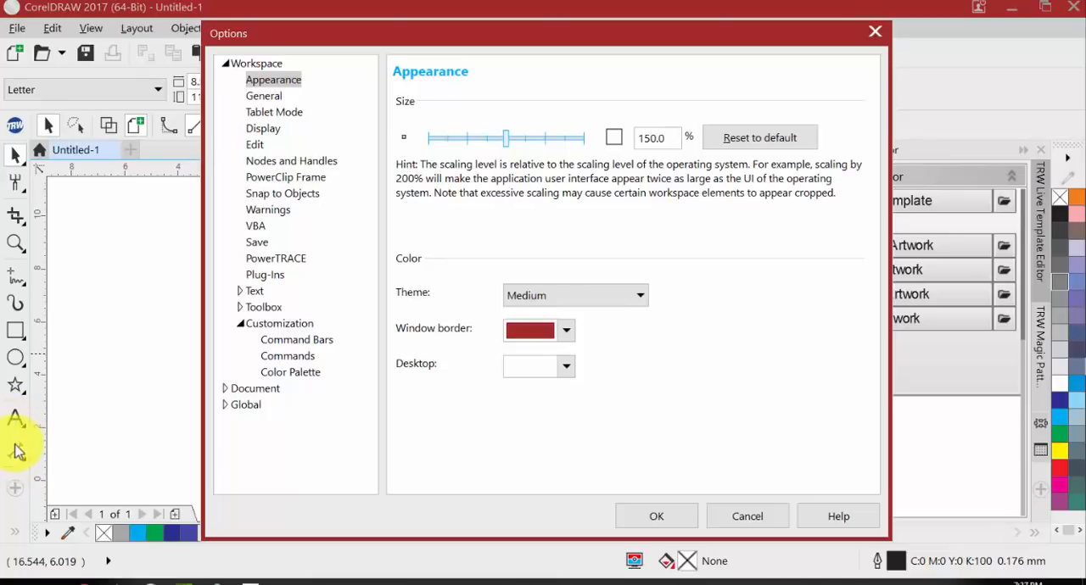
double_click(668, 136)
text(100)
key(Tab)
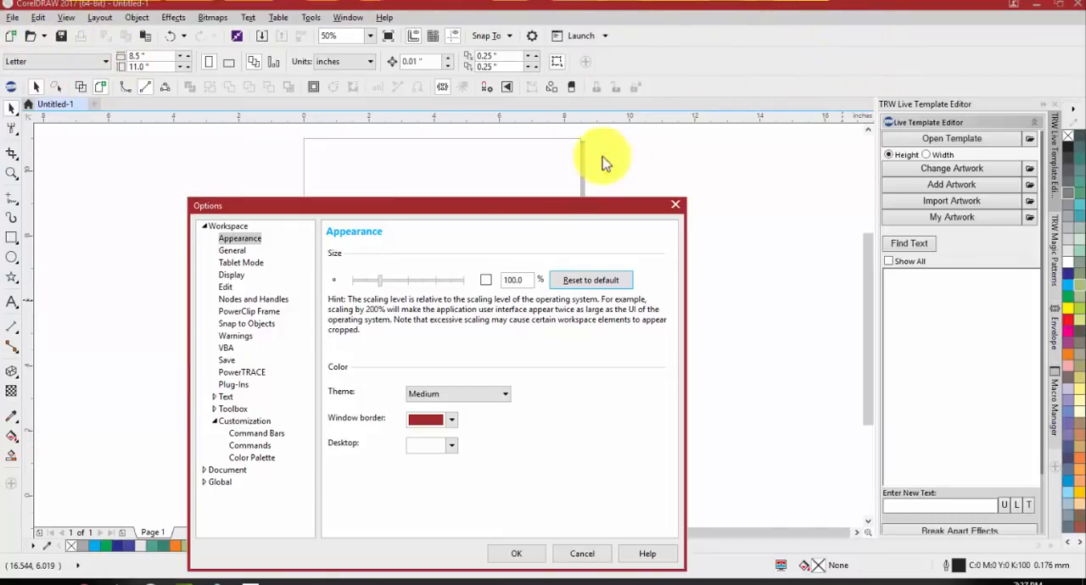
drag(535, 206, 626, 90)
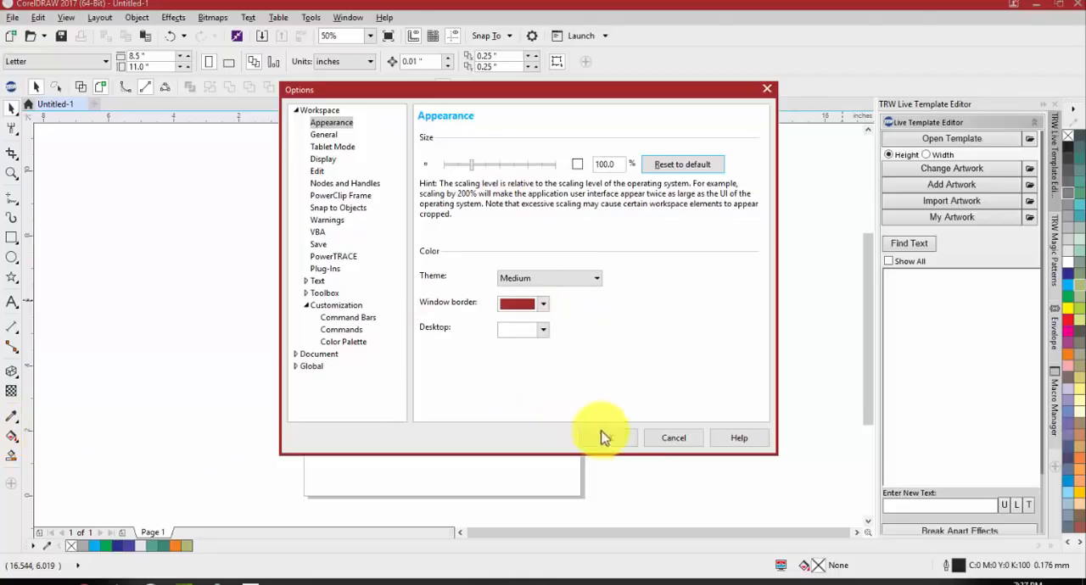
Set the start-up action to Start a New Document in the workspace General options
click(319, 135)
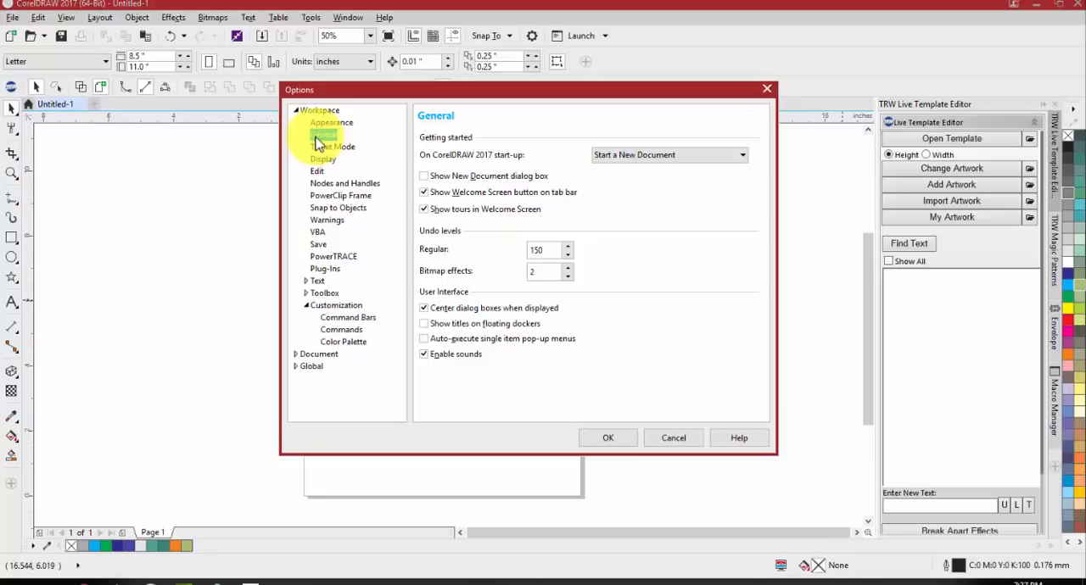
click(675, 156)
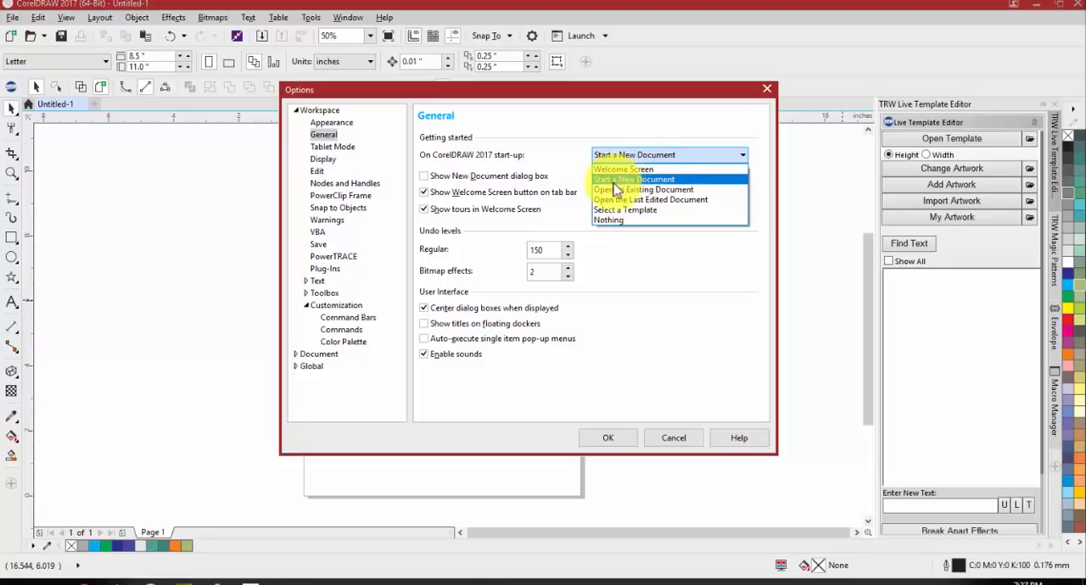
click(629, 181)
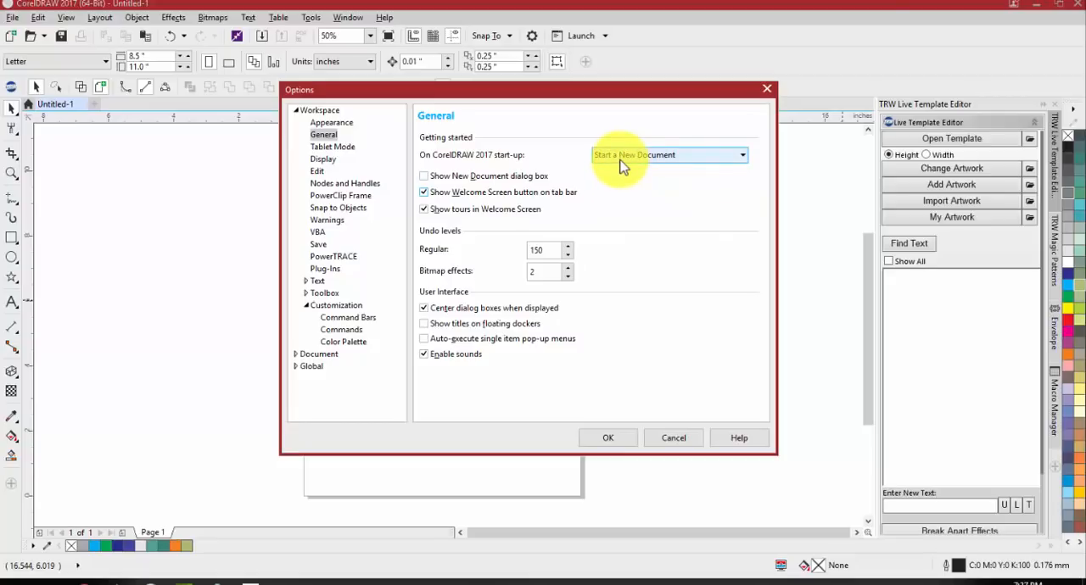
Review the workspace options for Tablet Mode, Display and Edit
click(324, 147)
click(325, 160)
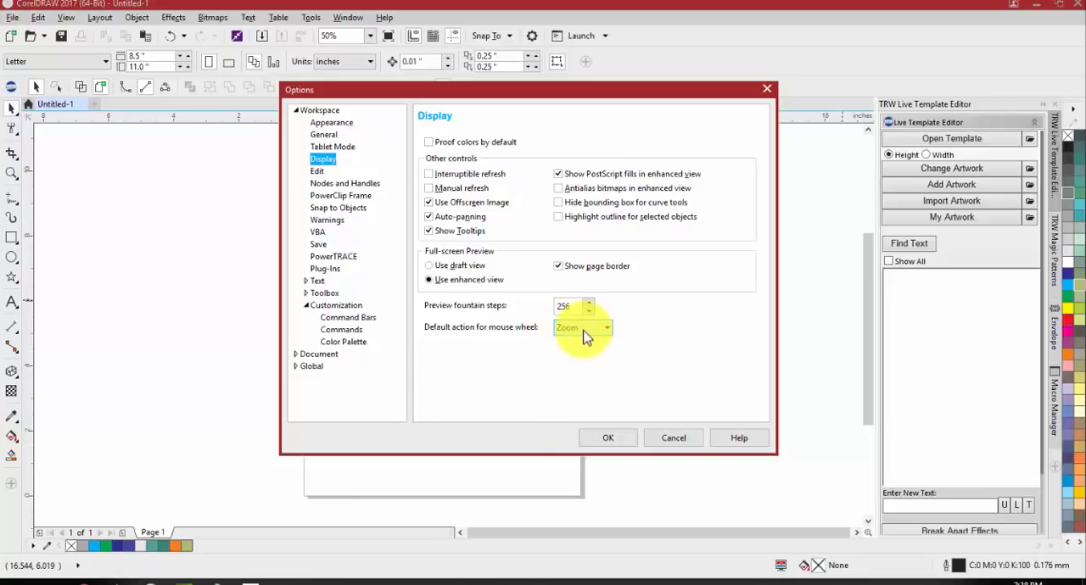
click(316, 173)
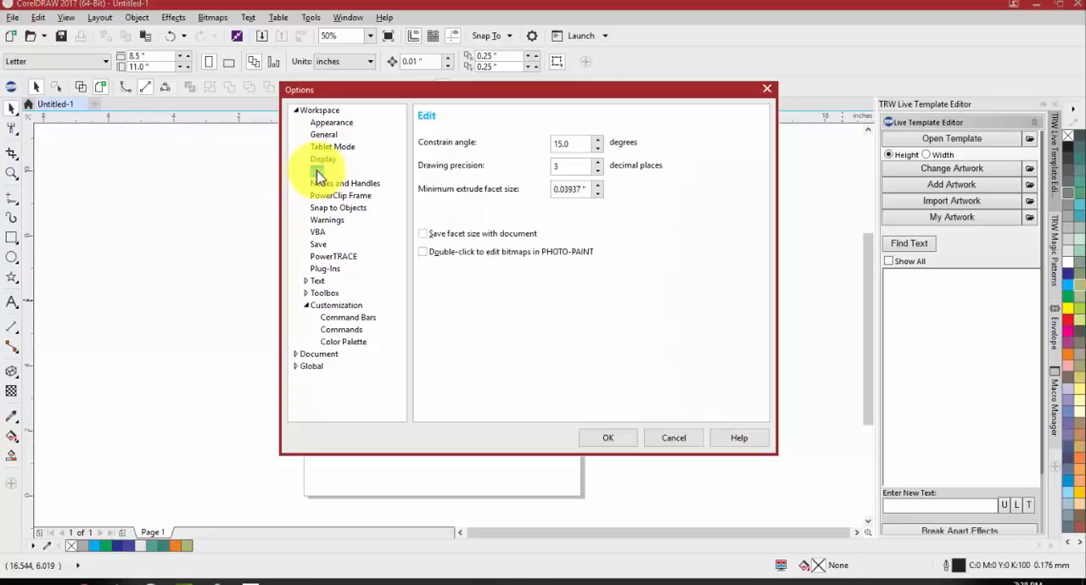
In the workspace Save options, set auto-backup to every 5 minutes and have backups stored in a specific folder
click(320, 245)
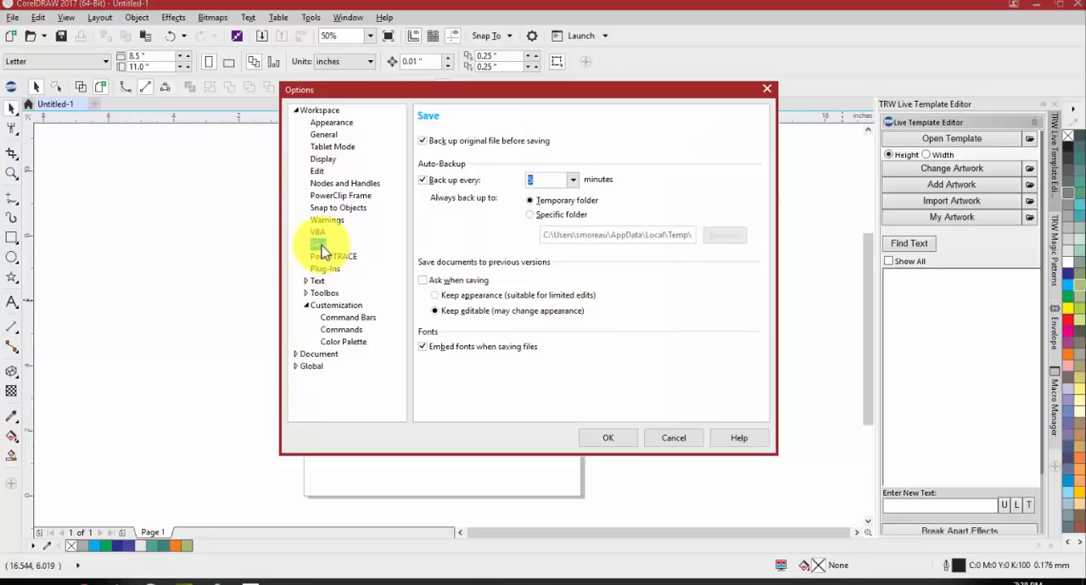
click(575, 186)
click(558, 229)
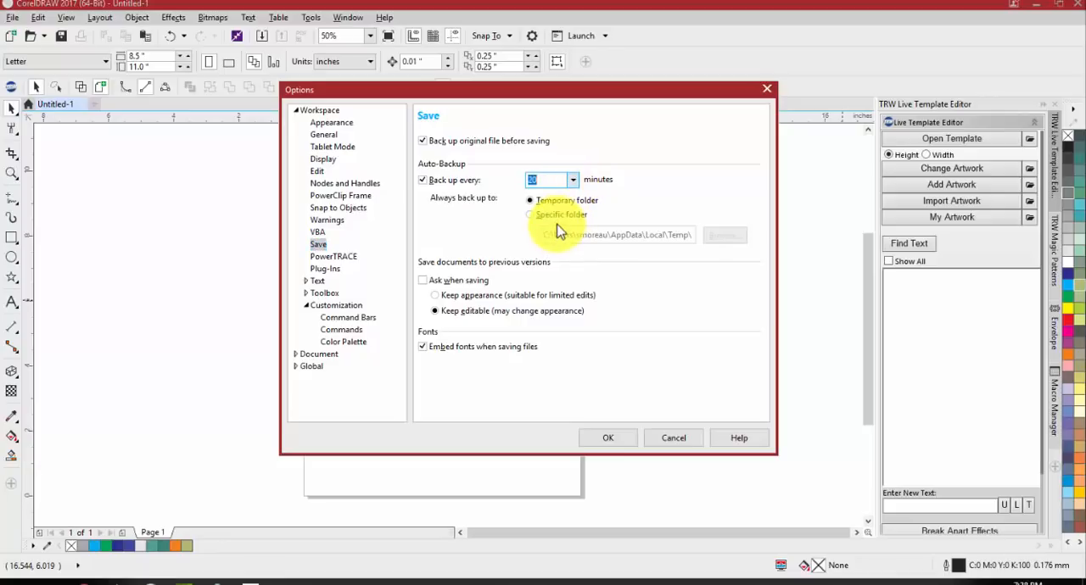
click(573, 180)
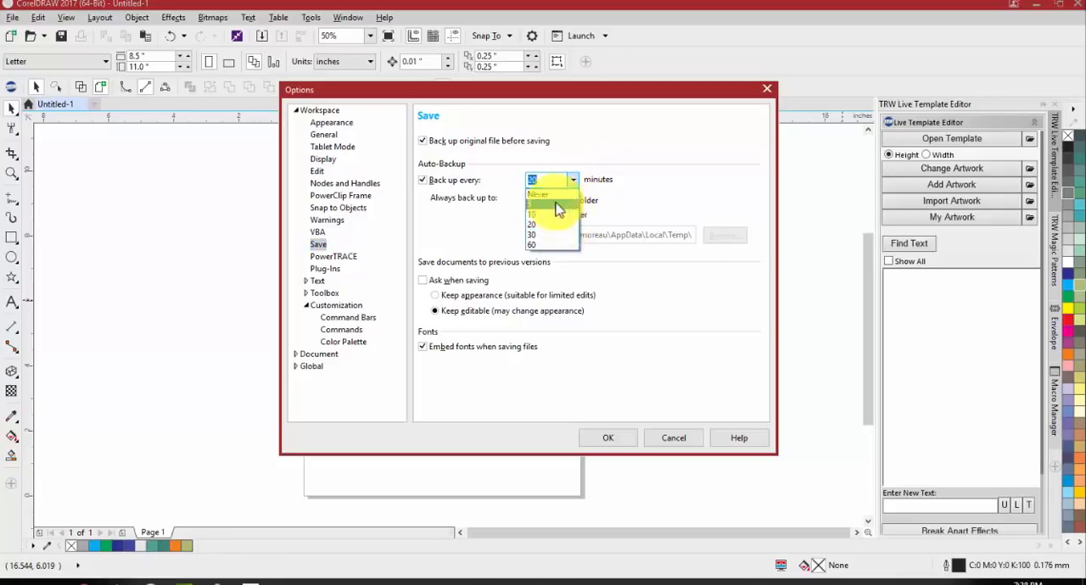
click(556, 209)
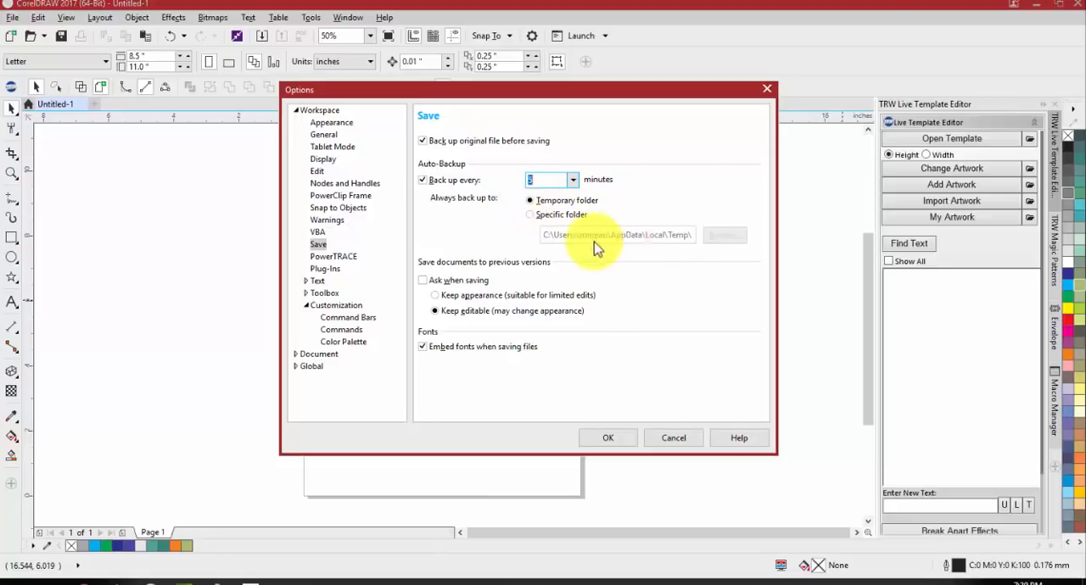
click(541, 214)
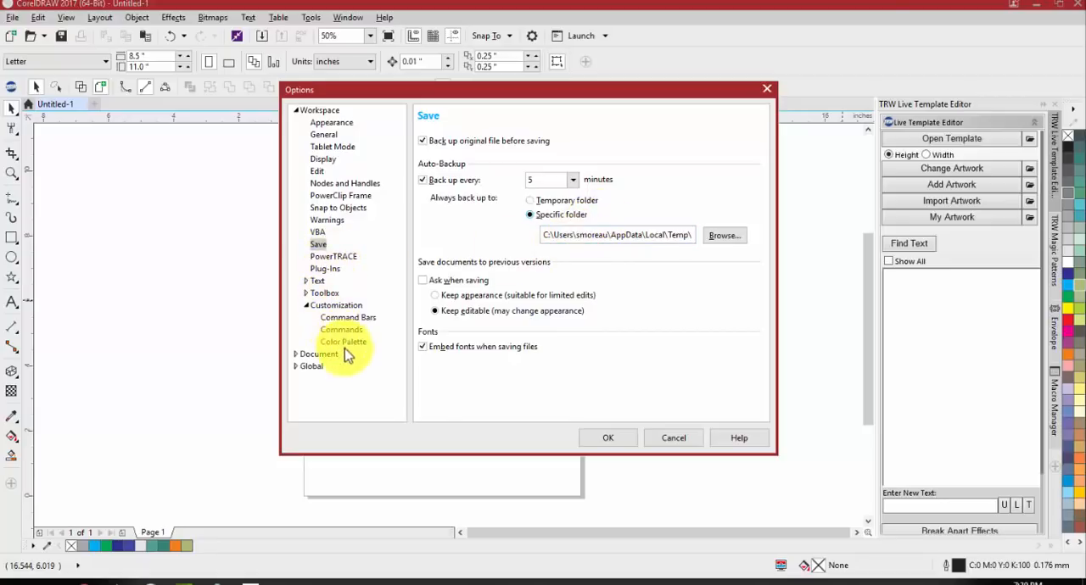
Review the document's General and Page Size options, including the page width field
click(295, 355)
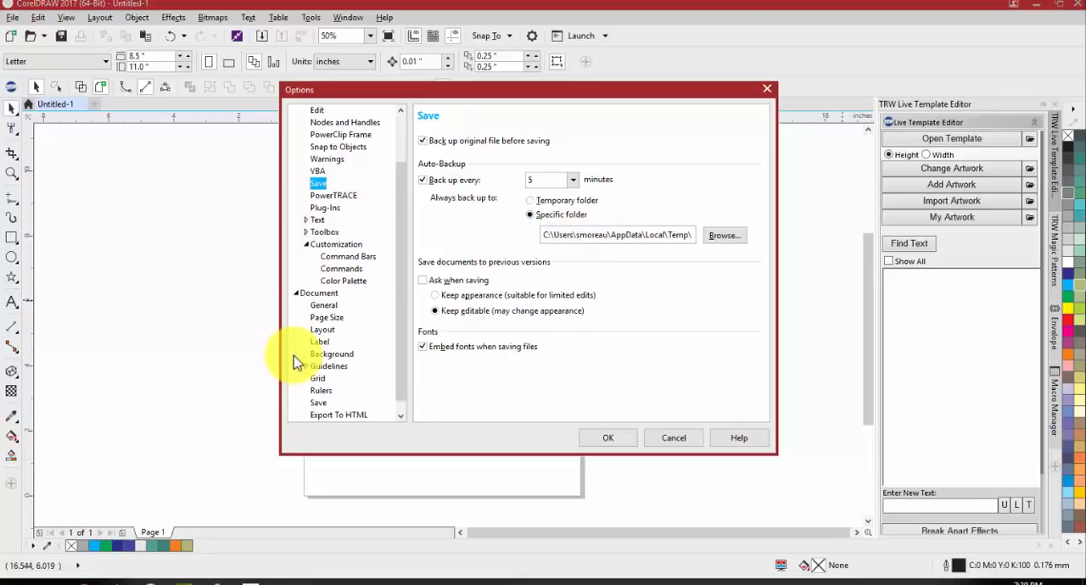
click(319, 307)
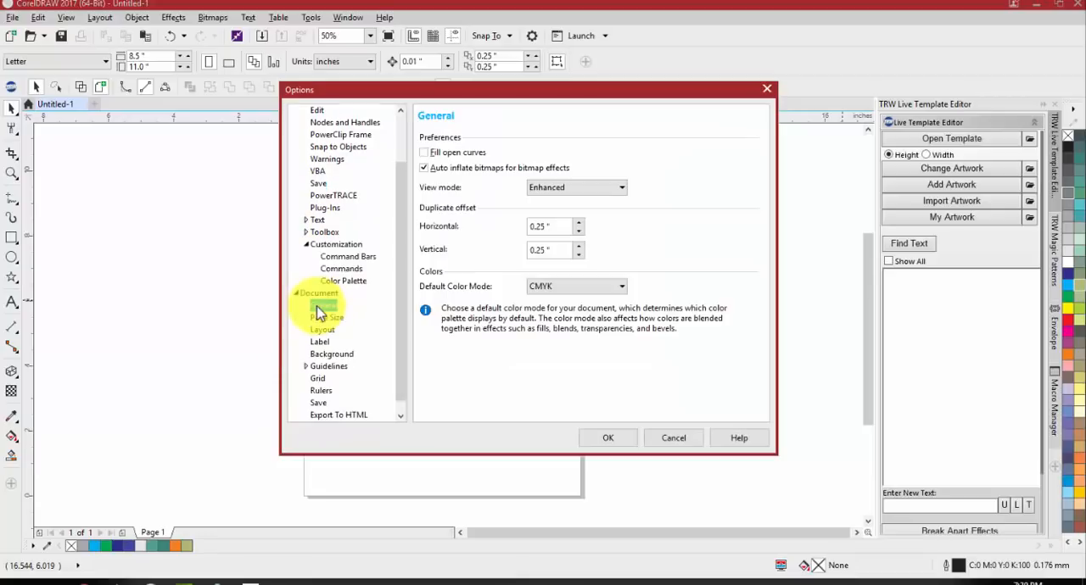
click(319, 318)
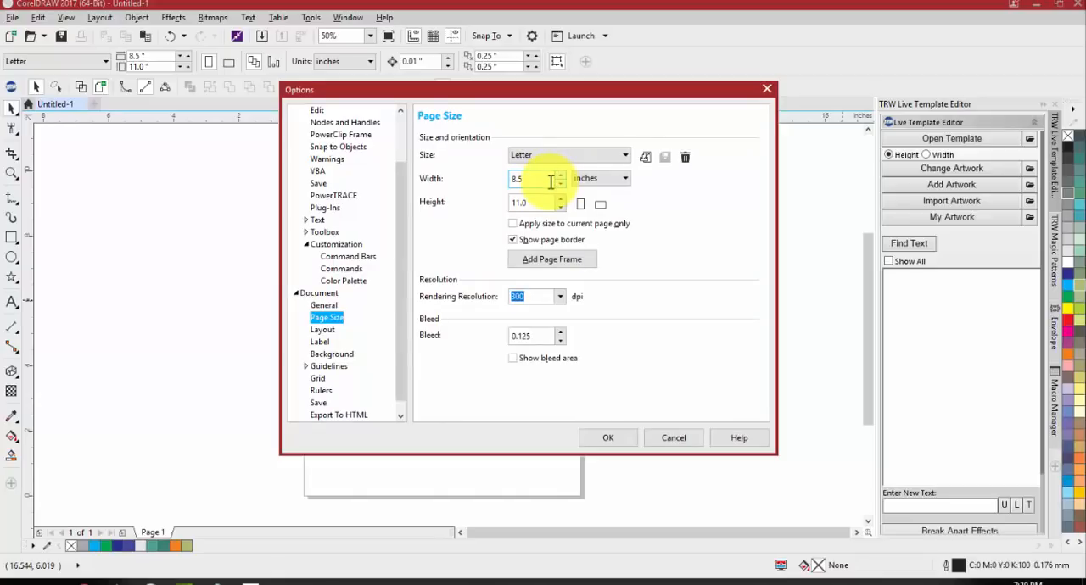
drag(551, 183, 495, 171)
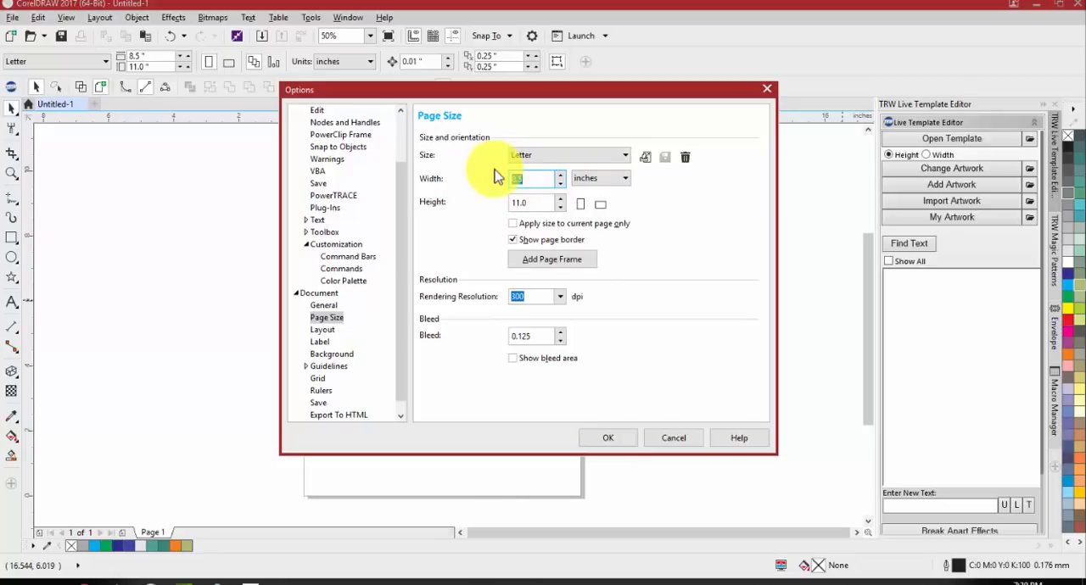
Set the document's page background to solid white
click(331, 354)
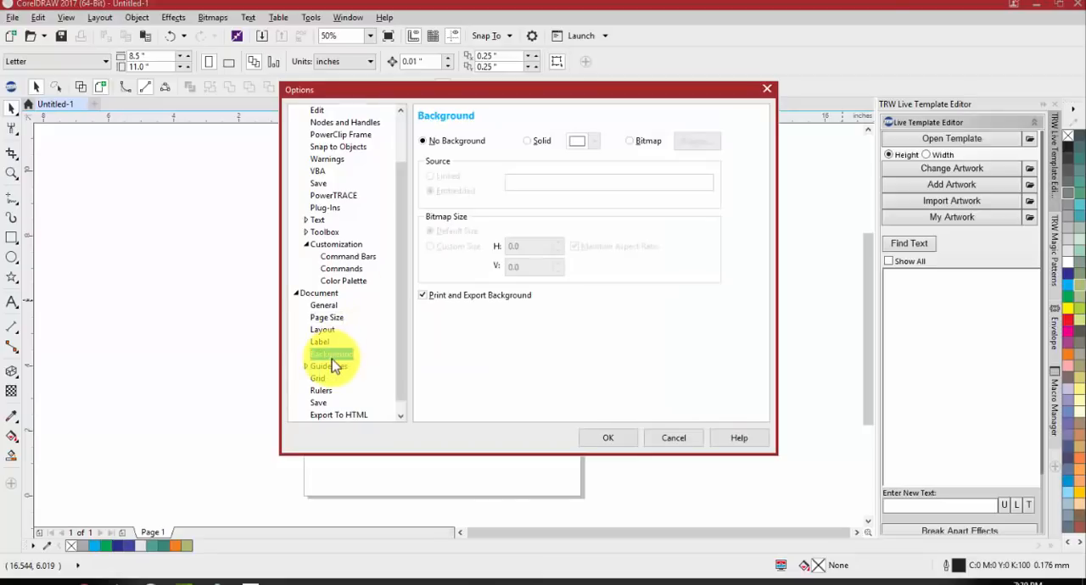
click(526, 142)
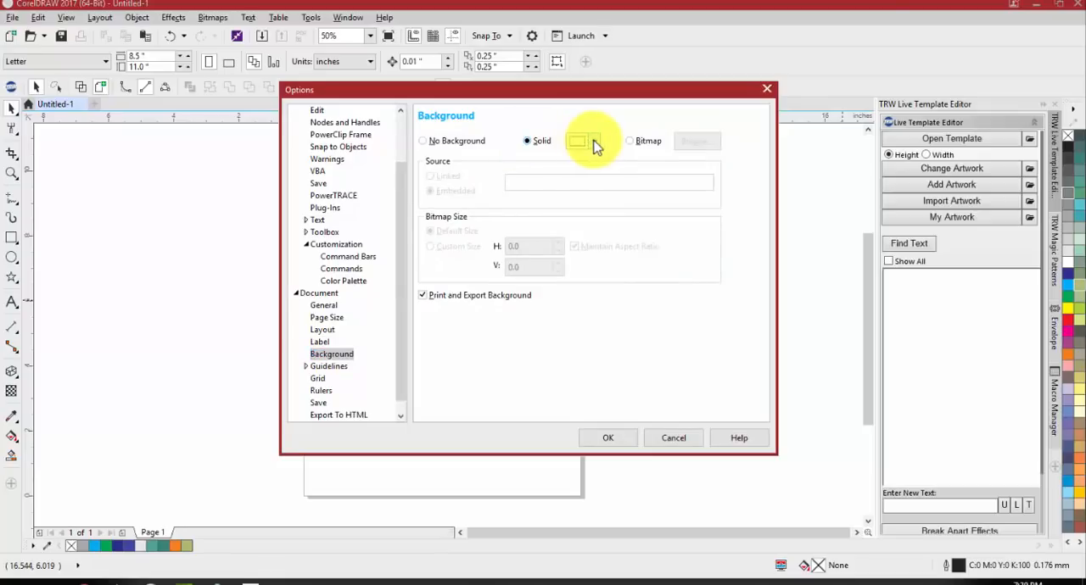
click(593, 141)
click(619, 381)
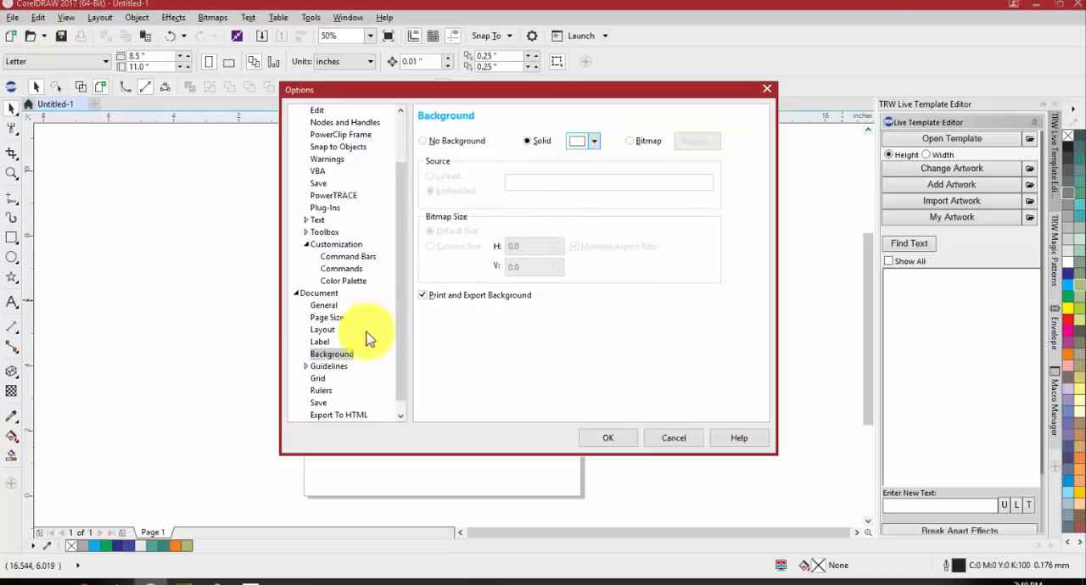
scroll(324, 373, down, 1)
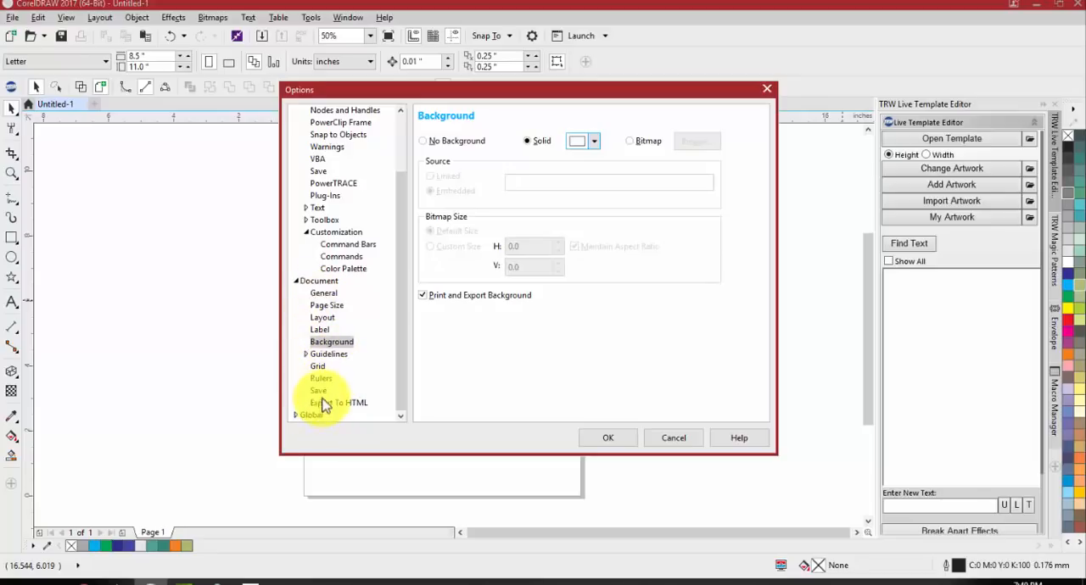
Apply the document background options and close the Options dialog
scroll(314, 288, up, 2)
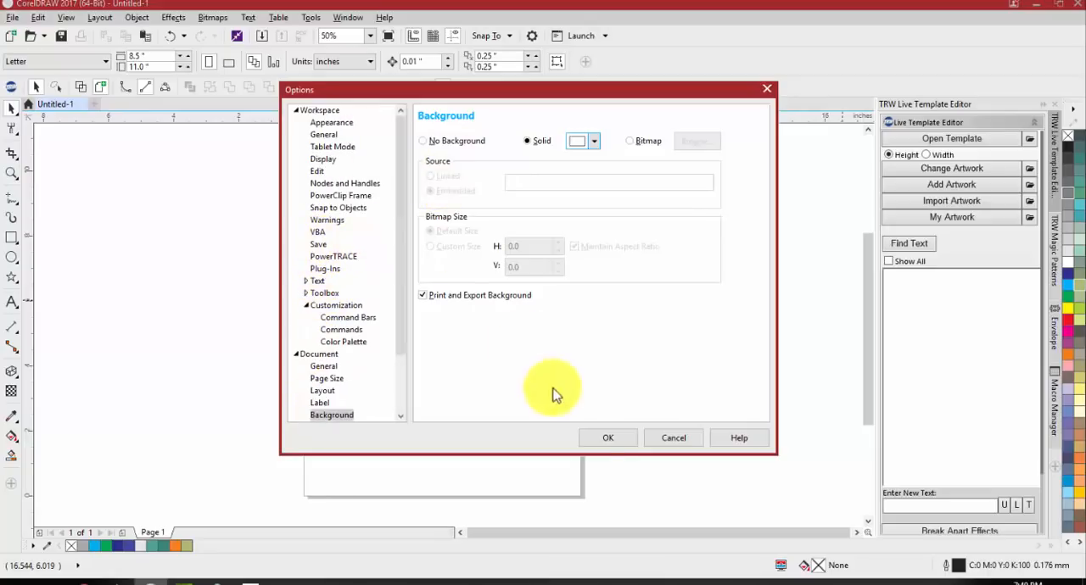
click(599, 440)
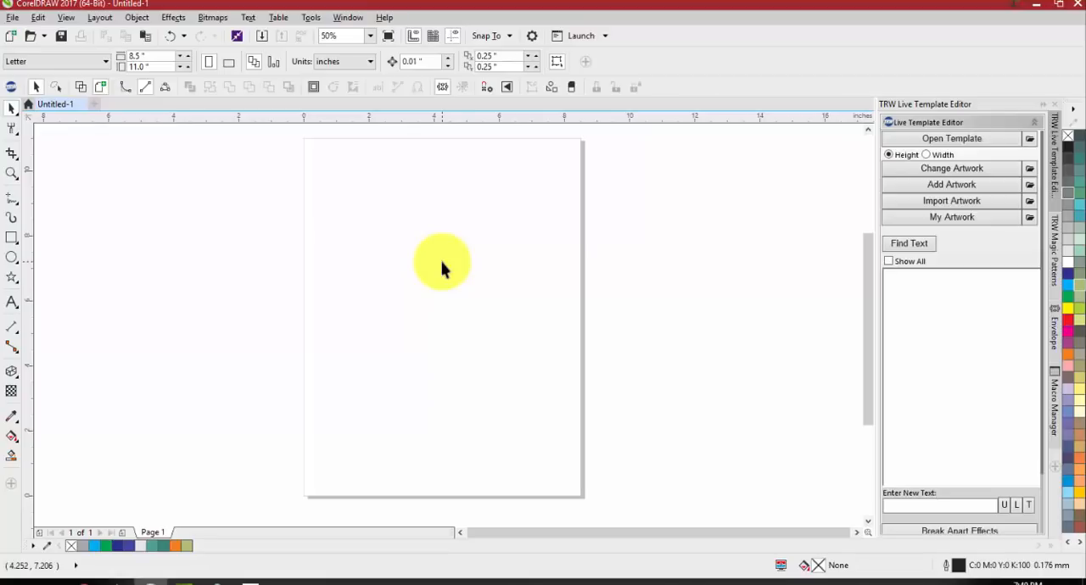
click(10, 115)
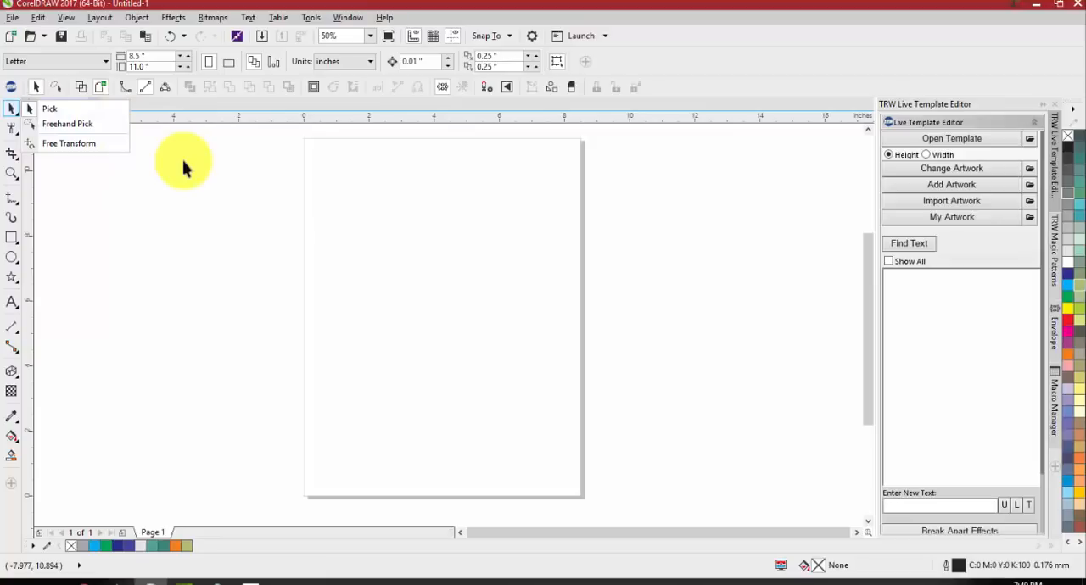
Reopen Options to review the available workspaces and the auto-backup Save settings, and leave without changing them
click(307, 14)
click(309, 18)
click(311, 48)
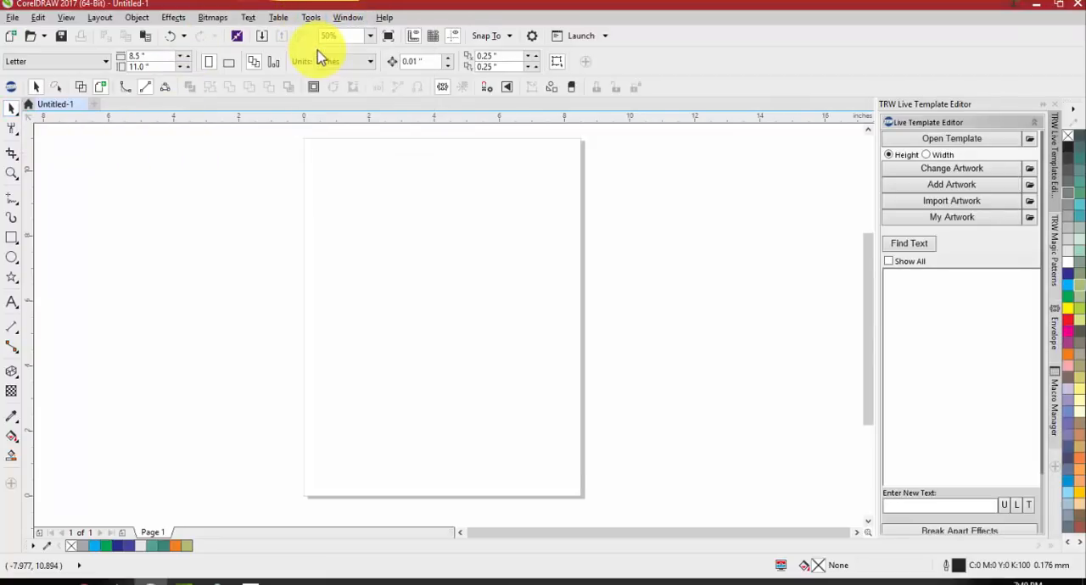
click(329, 265)
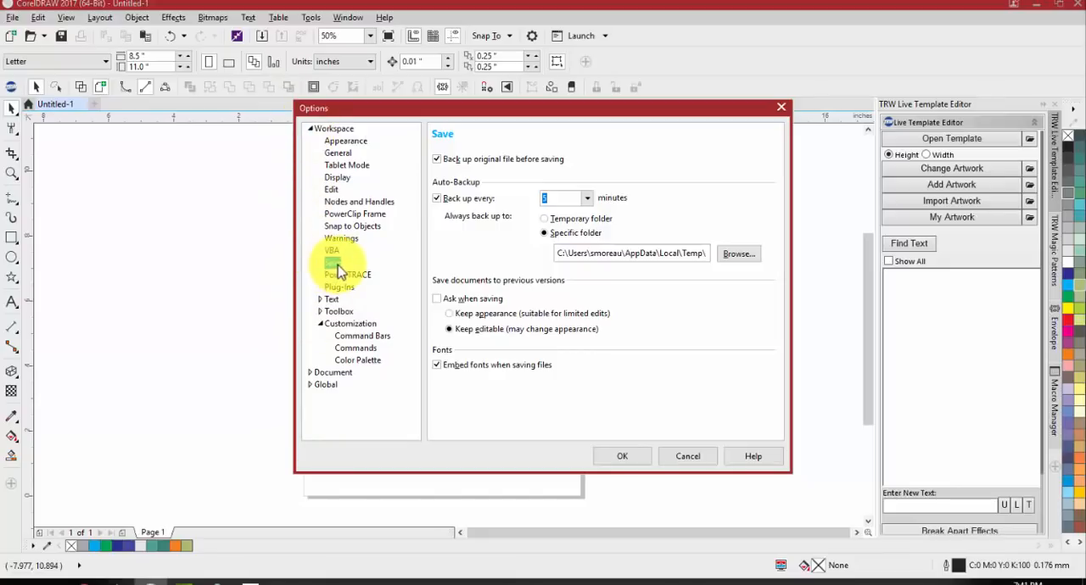
click(311, 130)
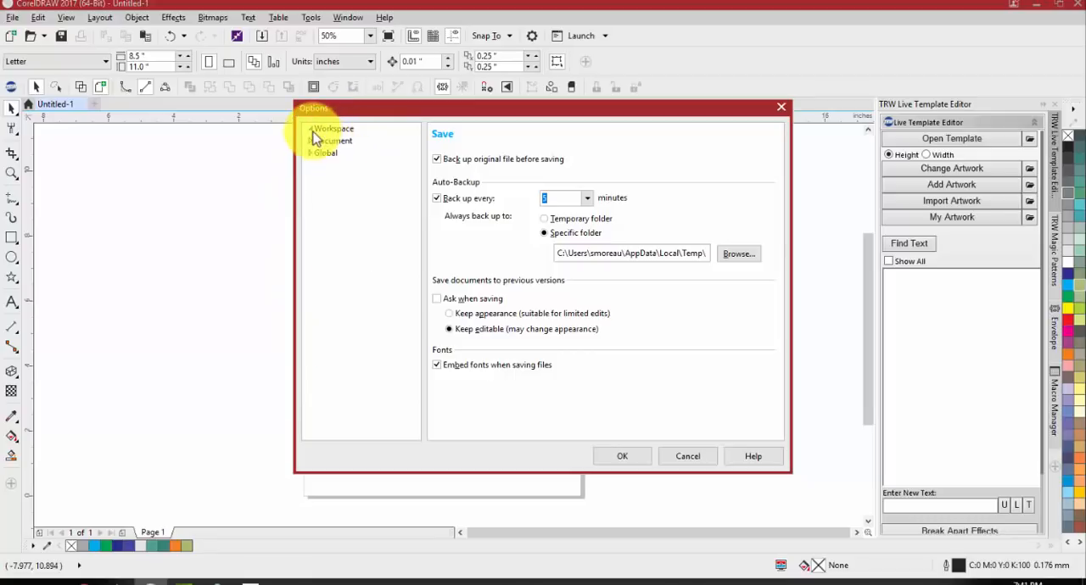
click(313, 132)
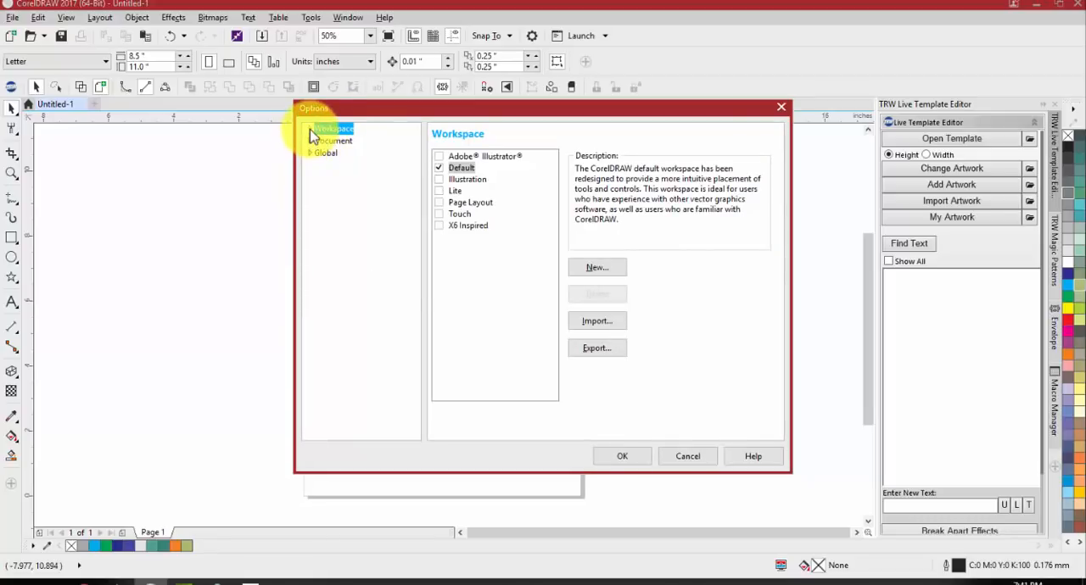
click(312, 131)
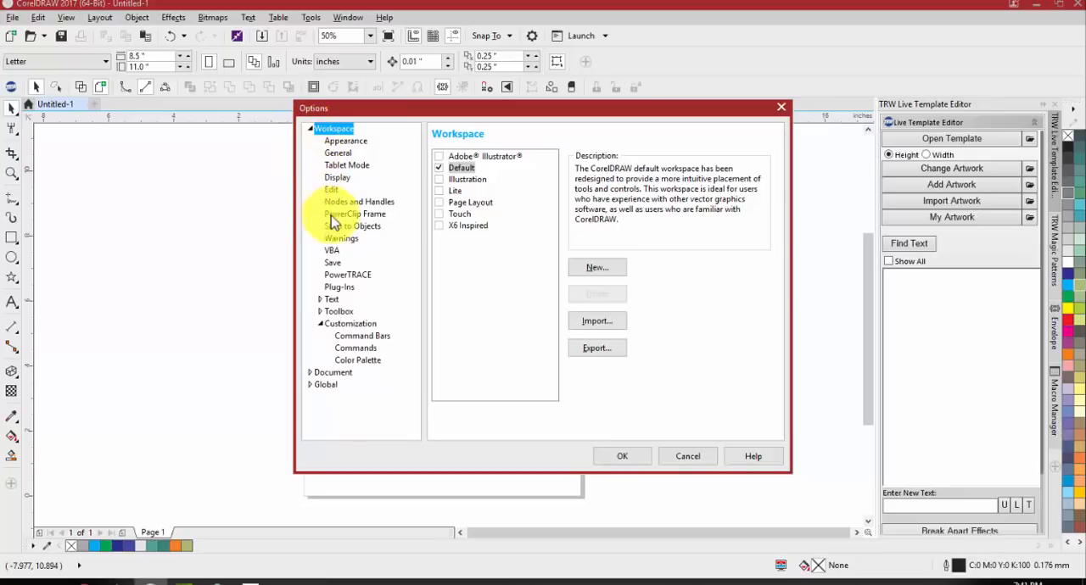
click(332, 263)
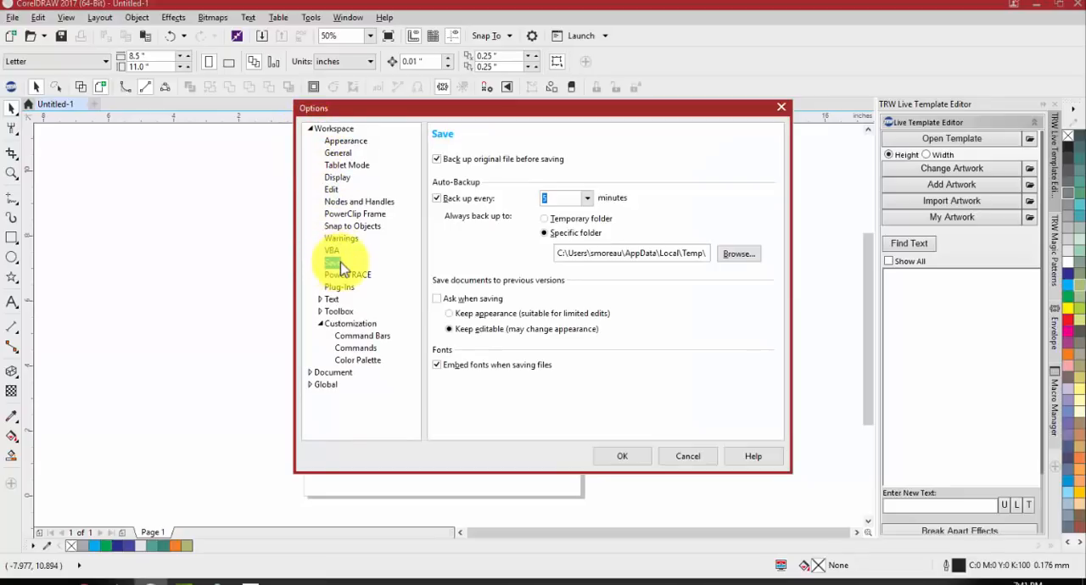
click(686, 458)
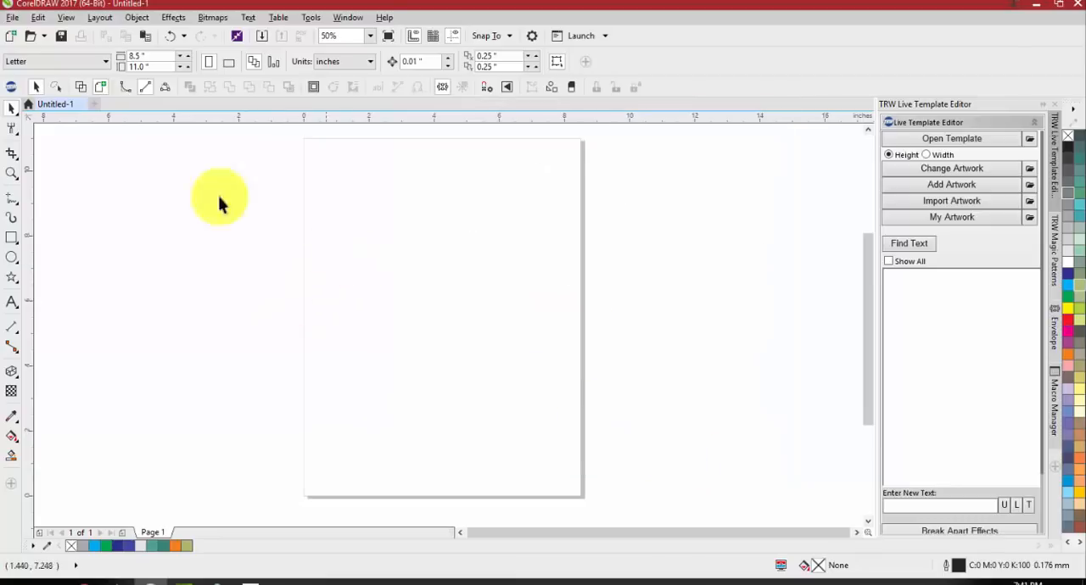
click(12, 17)
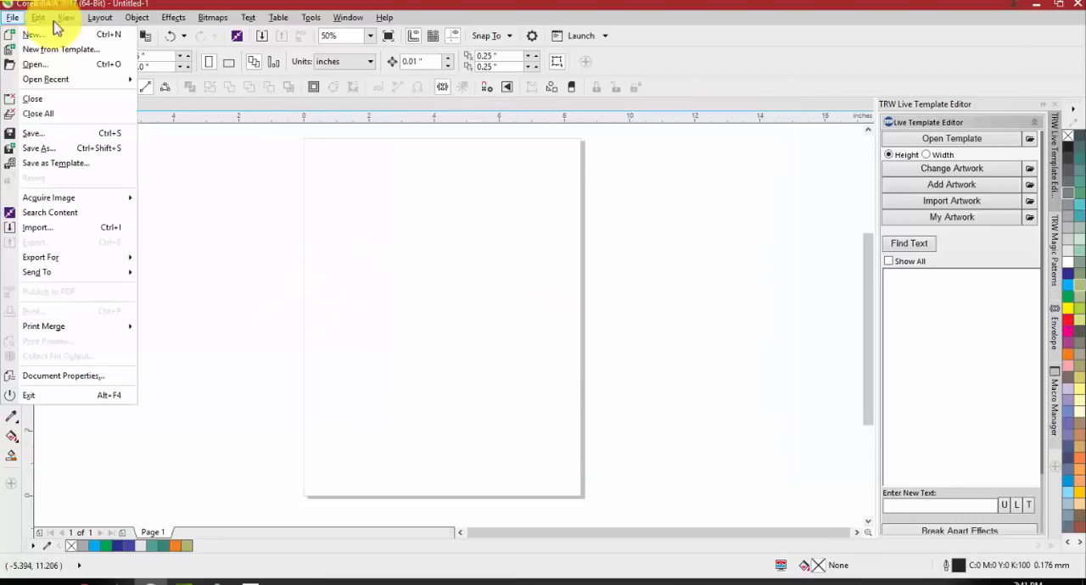
click(316, 256)
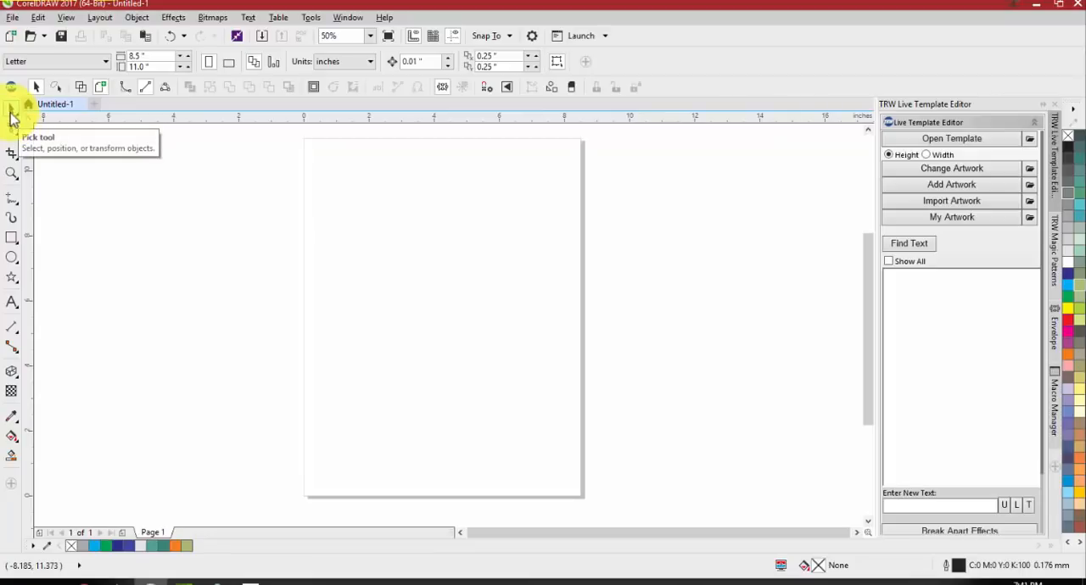
Make Freehand Pick the active selection tool and draw eight separate squares, between about 1 and 2 inches wide, scattered across the page
click(12, 112)
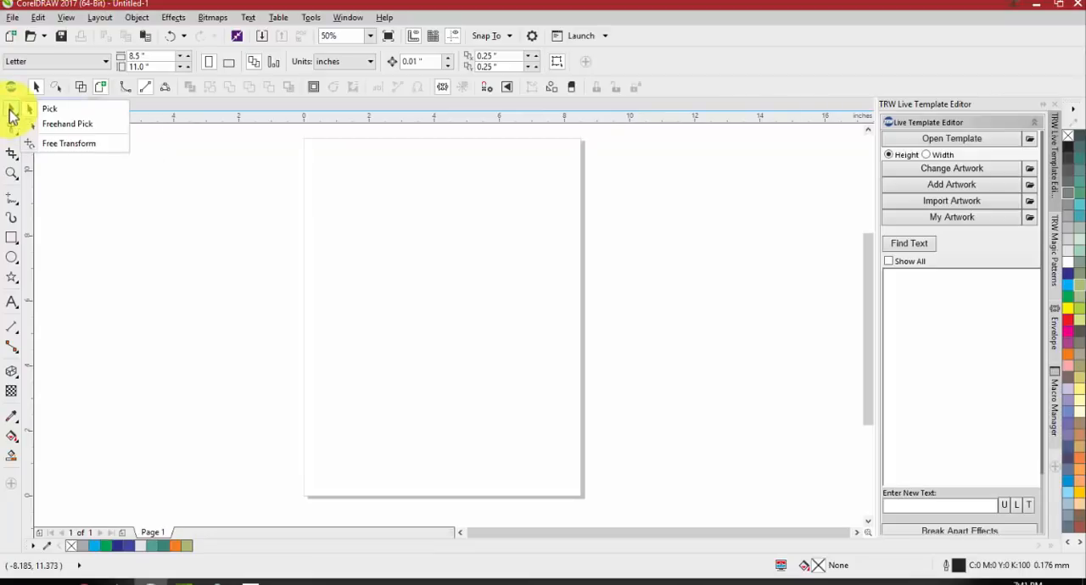
click(72, 127)
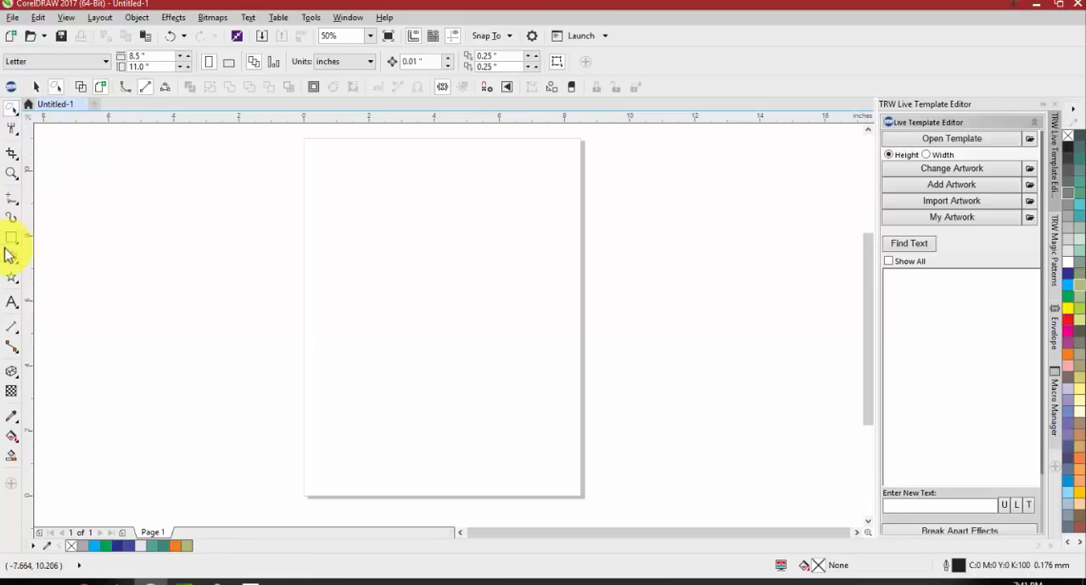
drag(382, 203, 326, 256)
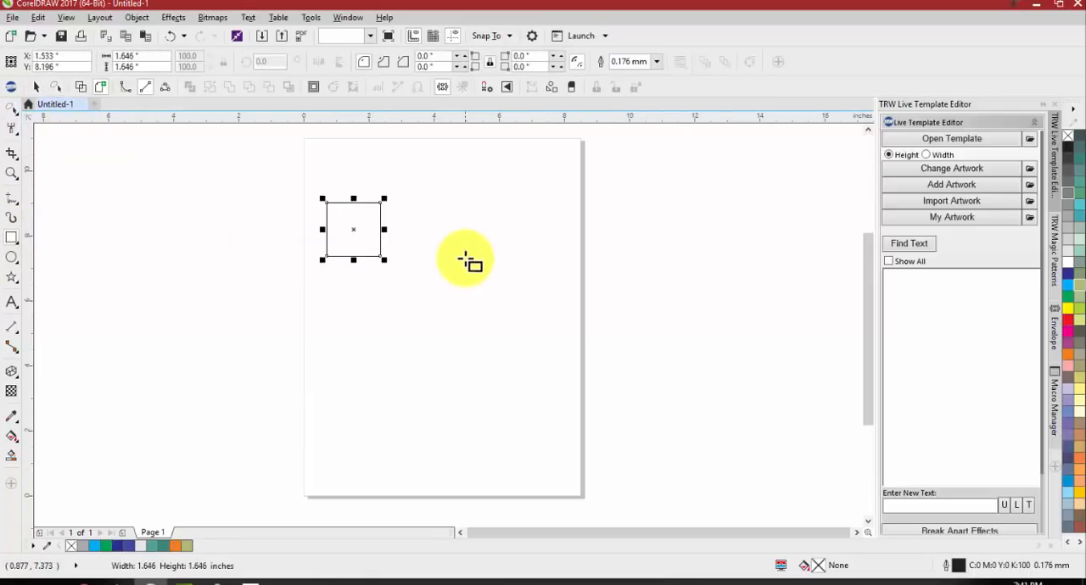
drag(478, 238, 416, 299)
drag(572, 273, 537, 307)
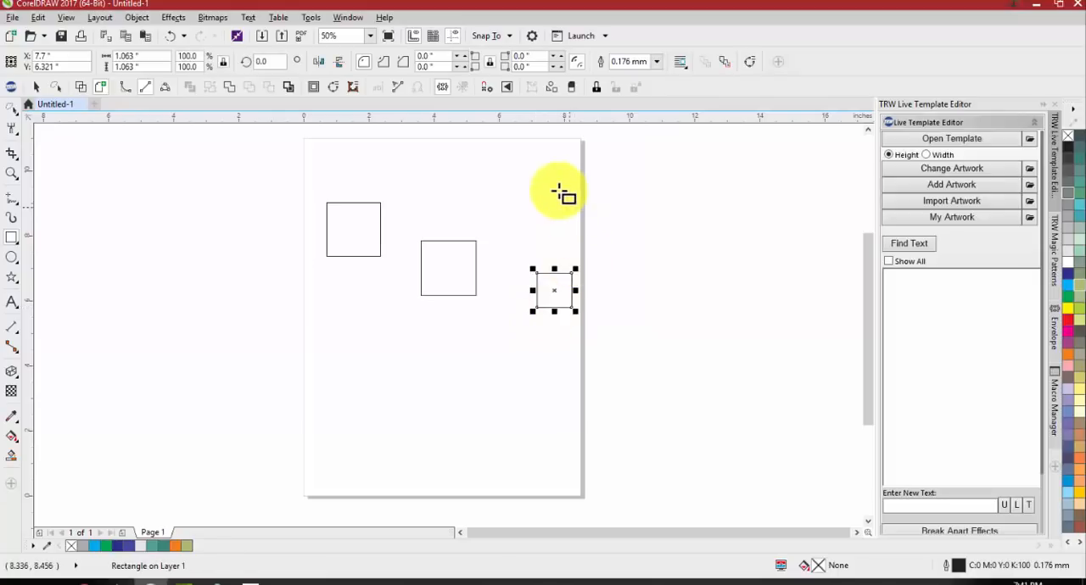
drag(559, 190, 509, 238)
drag(464, 324, 405, 365)
drag(370, 282, 337, 323)
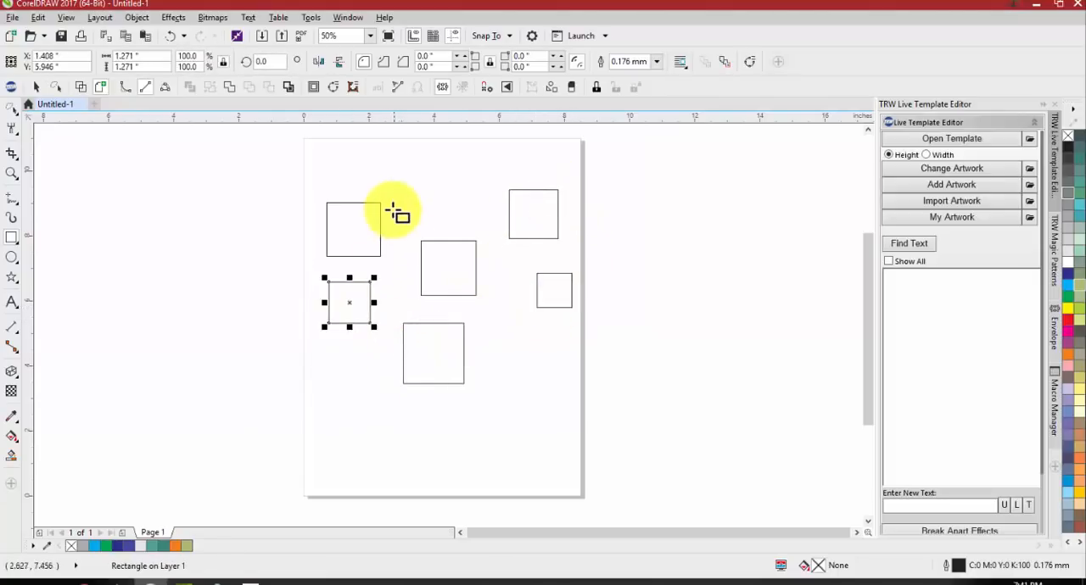
mouse_move(386, 212)
mouse_down()
mouse_move(436, 163)
mouse_move(460, 197)
mouse_up()
Select the upper-left, upper-right, center and lowest squares together with Freehand Pick and fill them green
key(space)
click(521, 213)
shift+click(452, 276)
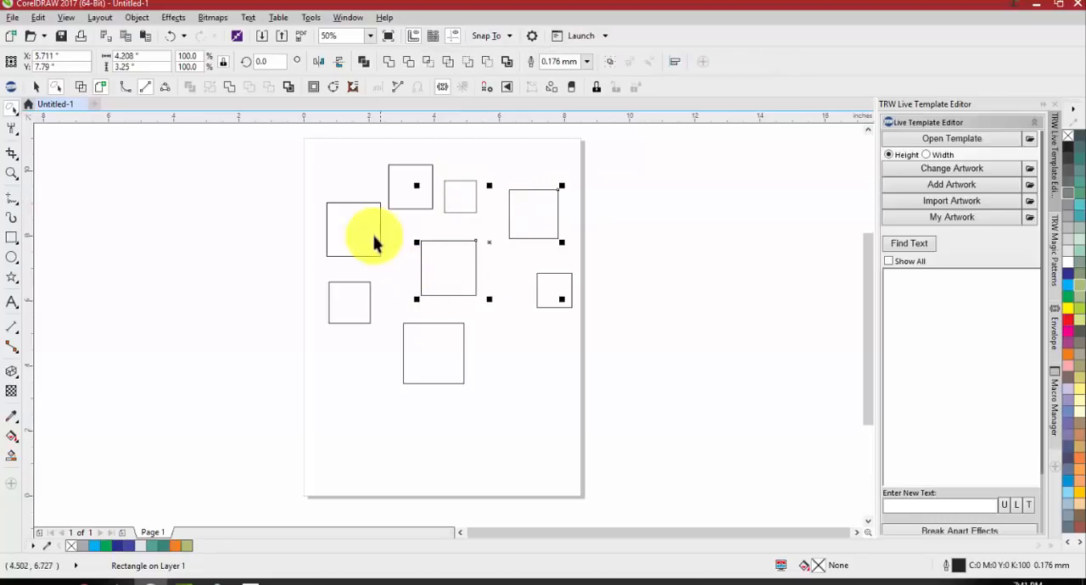
shift+click(374, 236)
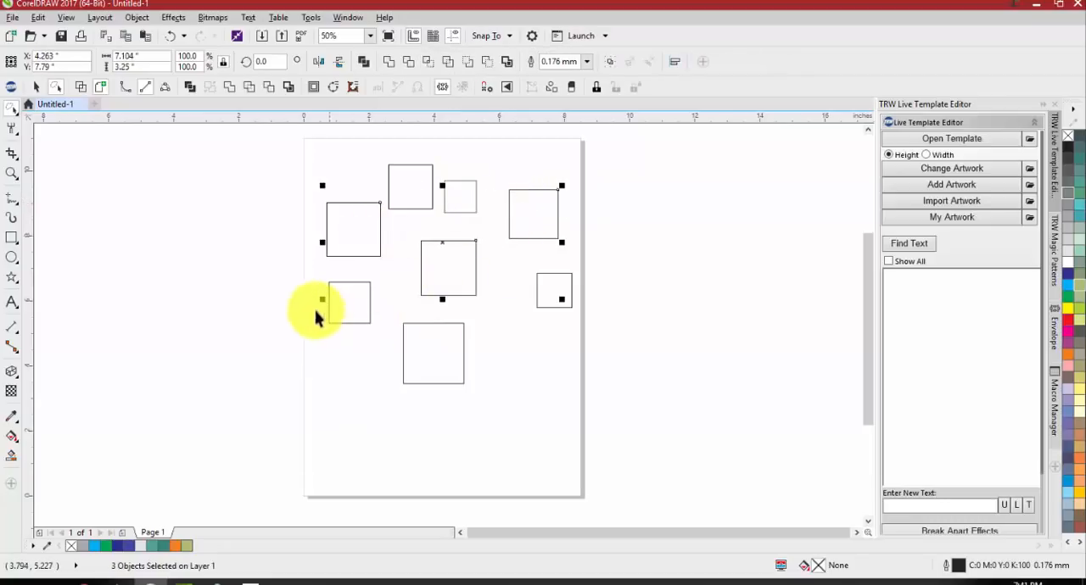
shift+click(441, 383)
click(1070, 299)
click(582, 431)
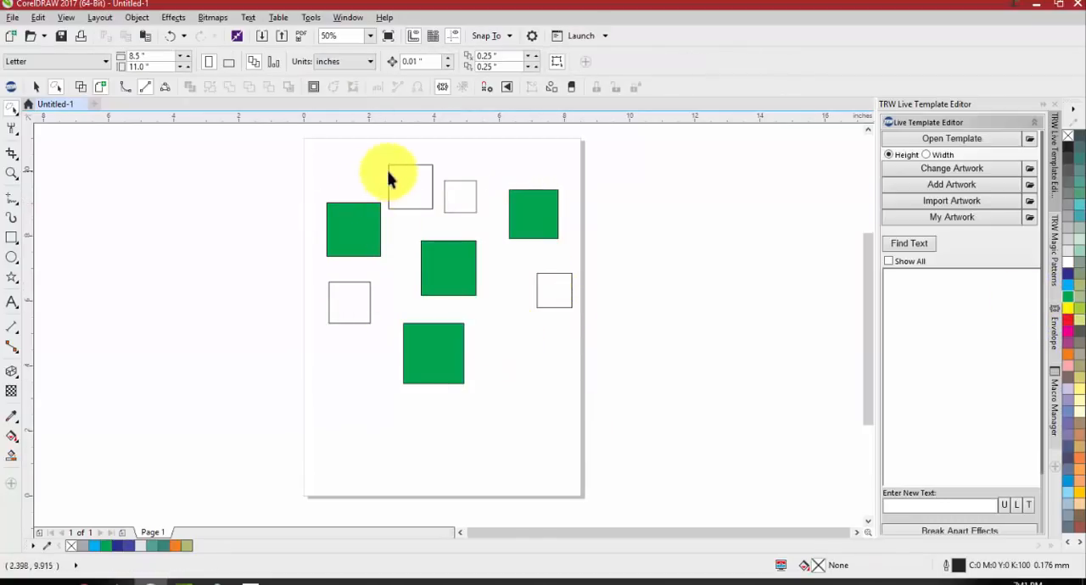
Select the four unfilled squares together and fill them light purple
click(388, 177)
shift+click(475, 206)
shift+click(348, 297)
shift+click(557, 287)
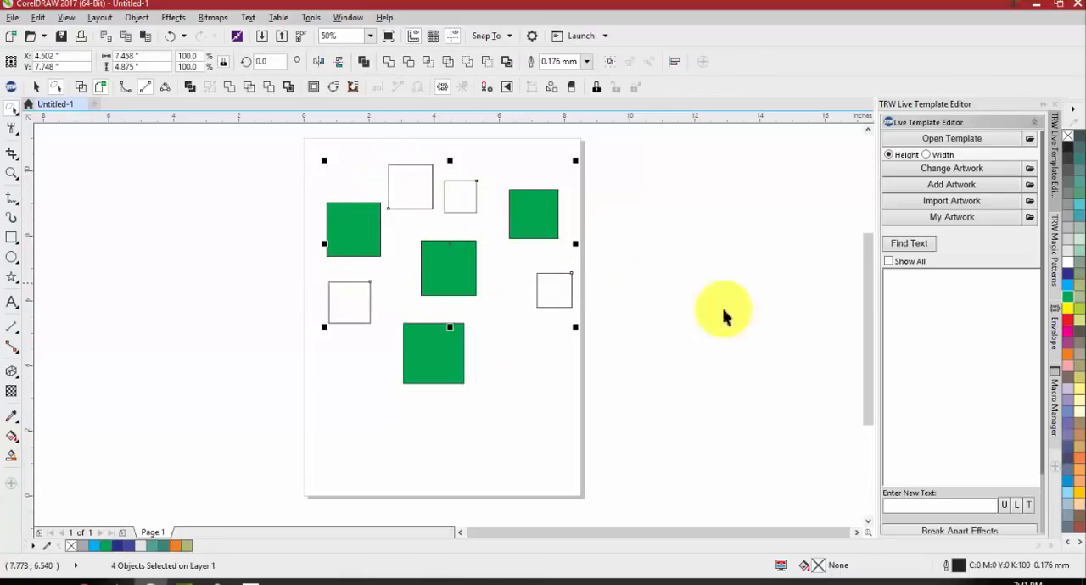
click(1069, 407)
click(596, 416)
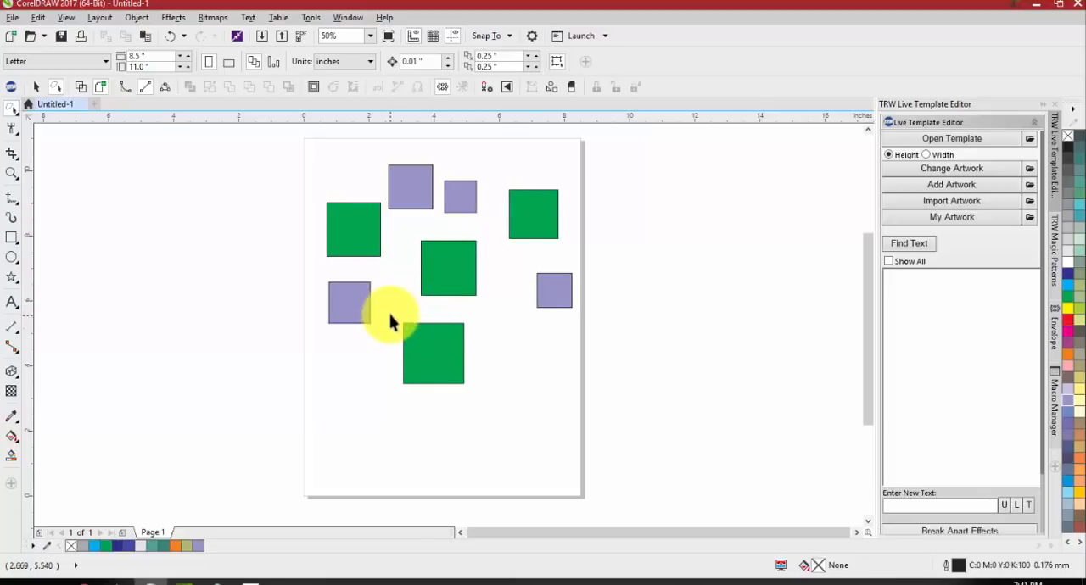
Try to select mixed green and purple squares with the Pick tool's marquee and move them right of the page, and undo the move
click(11, 110)
click(85, 108)
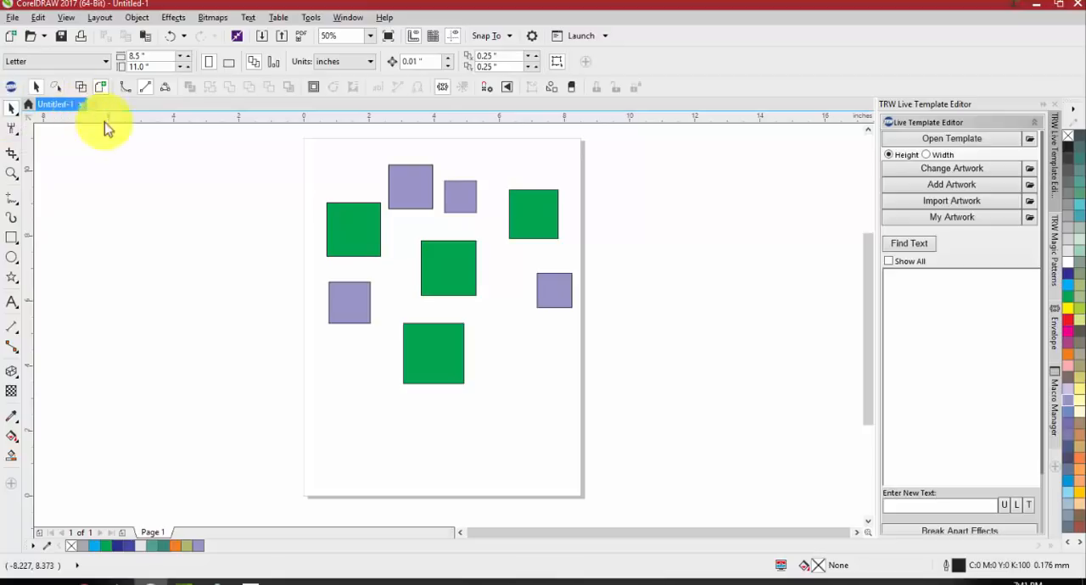
drag(261, 173, 560, 410)
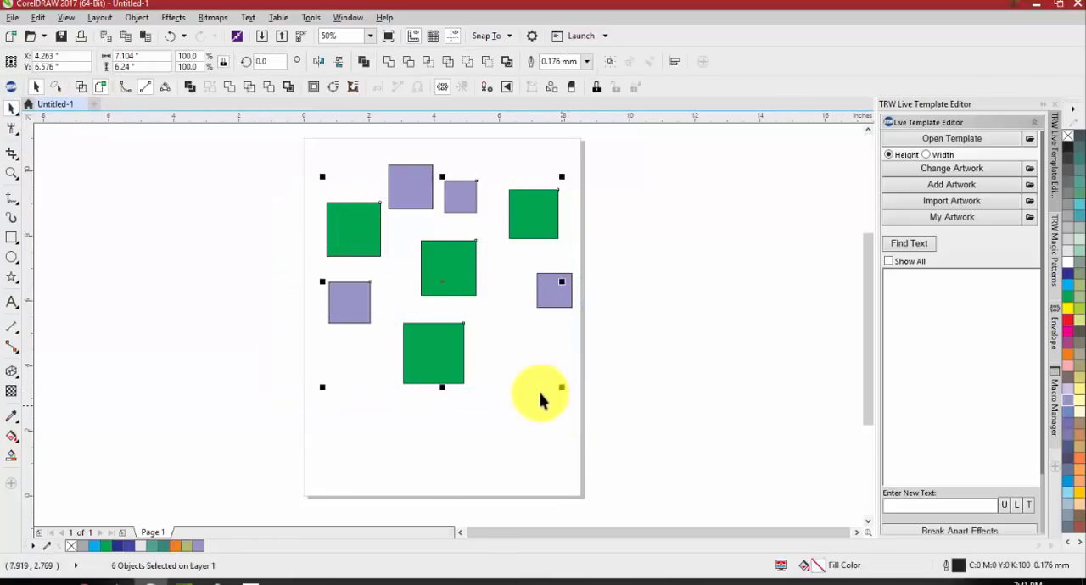
drag(543, 212, 742, 218)
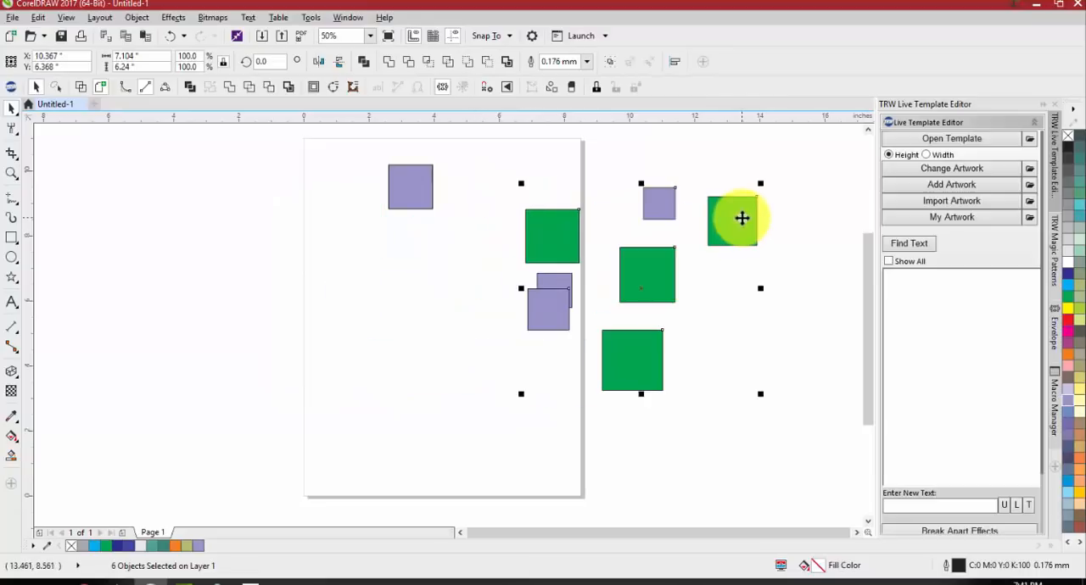
key(ctrl+z)
click(243, 213)
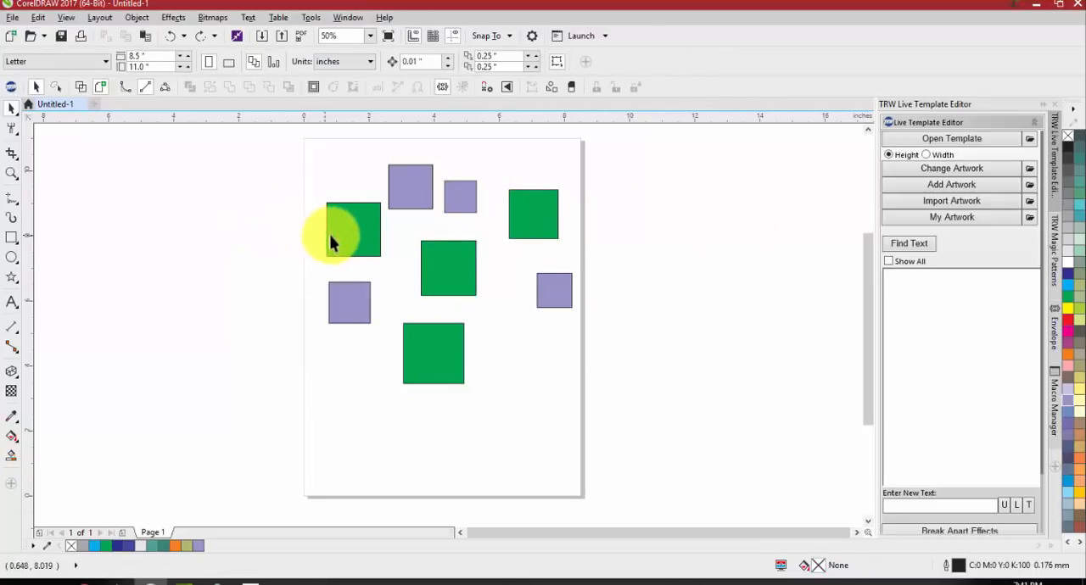
Lasso only the four green squares with Freehand Pick, move them right of the page, and undo the move
click(12, 109)
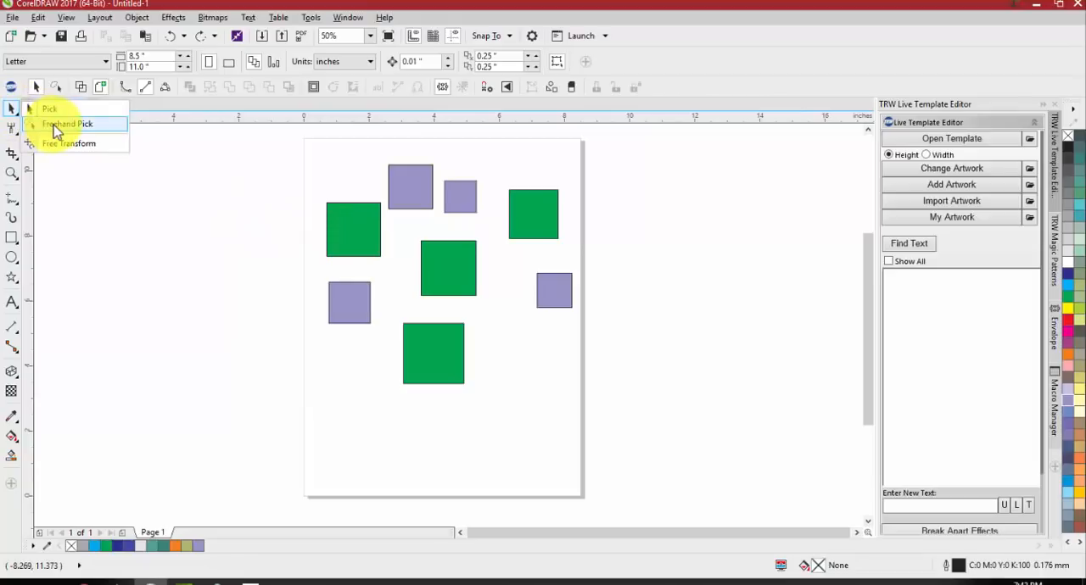
click(55, 125)
mouse_move(327, 209)
mouse_down()
mouse_move(297, 197)
mouse_move(292, 250)
mouse_move(401, 276)
mouse_move(370, 392)
mouse_move(436, 405)
mouse_move(485, 390)
mouse_move(515, 260)
mouse_move(562, 246)
mouse_move(587, 193)
mouse_move(544, 167)
mouse_move(502, 178)
mouse_move(482, 223)
mouse_move(462, 227)
mouse_move(395, 214)
mouse_move(376, 183)
mouse_move(339, 184)
mouse_up()
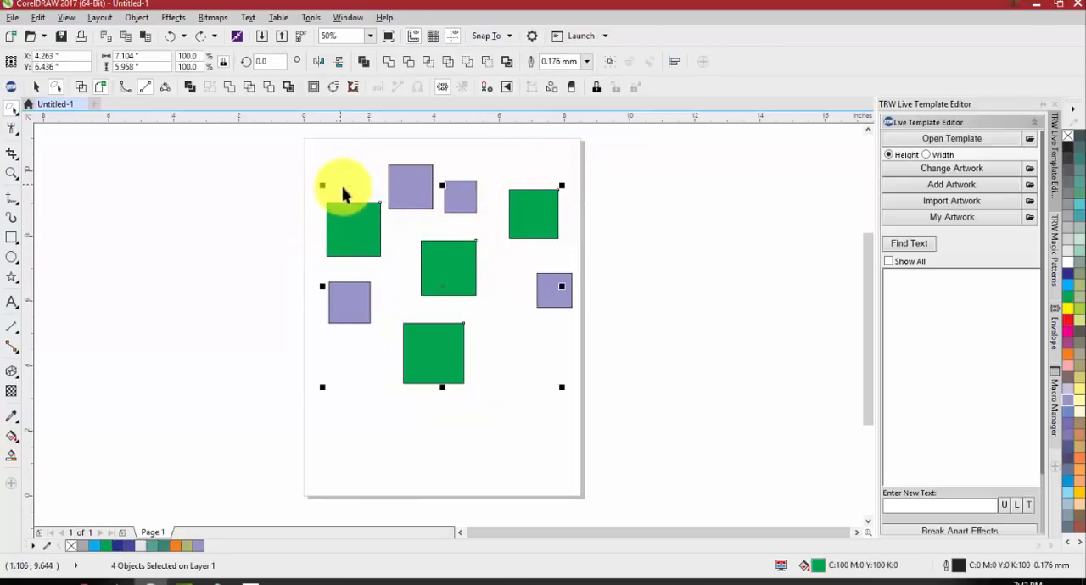
drag(428, 243, 770, 230)
scroll(524, 297, down, 1)
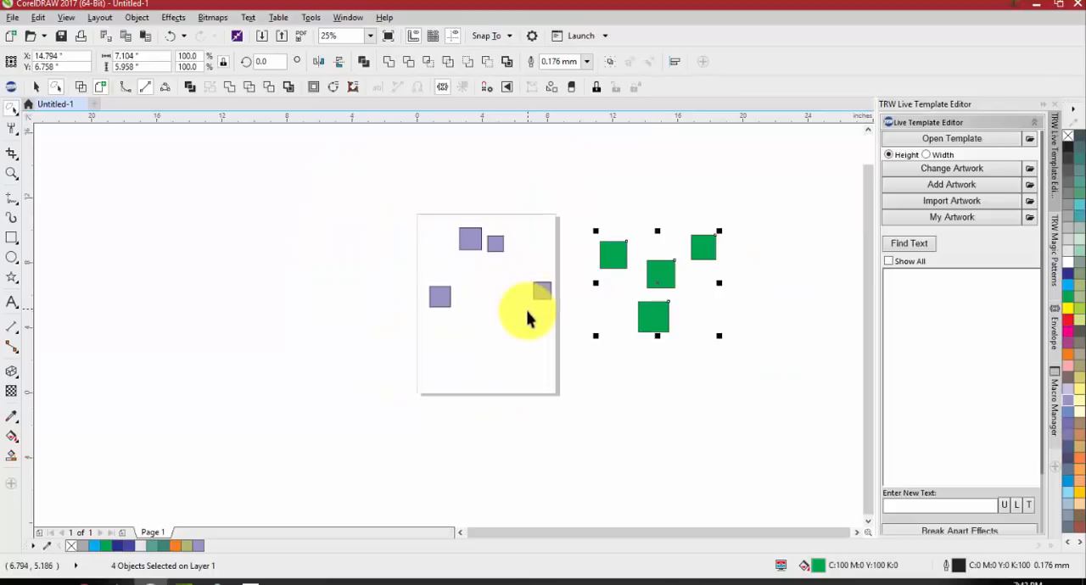
click(523, 324)
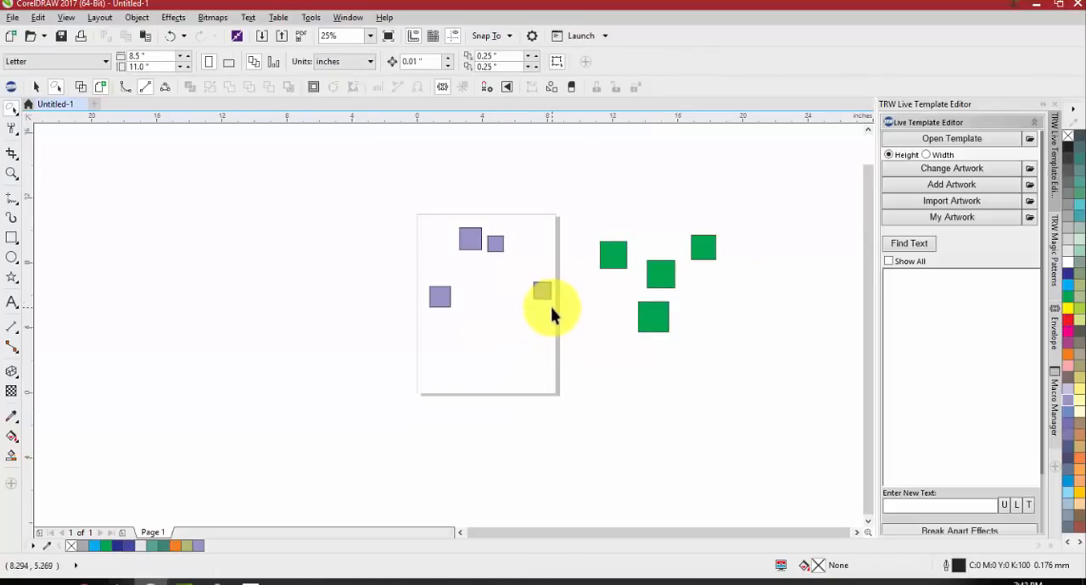
key(ctrl+z)
click(534, 282)
Lasso only the four light purple squares with Freehand Pick, move them right of the page, and undo the move
scroll(533, 281, up, 1)
mouse_move(534, 282)
mouse_down()
mouse_move(570, 264)
mouse_move(596, 318)
mouse_move(568, 345)
mouse_move(526, 328)
mouse_move(484, 246)
mouse_up()
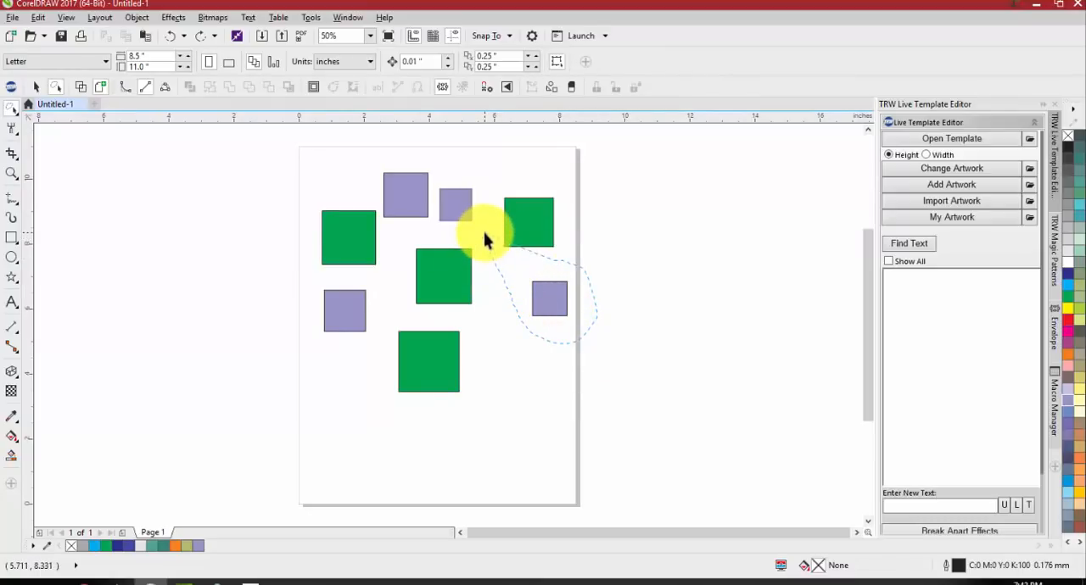
mouse_move(411, 240)
mouse_down()
mouse_move(368, 304)
mouse_move(351, 359)
mouse_move(322, 294)
mouse_move(357, 282)
mouse_move(378, 242)
mouse_move(378, 173)
mouse_move(480, 175)
mouse_move(496, 221)
mouse_move(538, 264)
mouse_up()
drag(446, 199, 756, 223)
scroll(560, 242, down, 2)
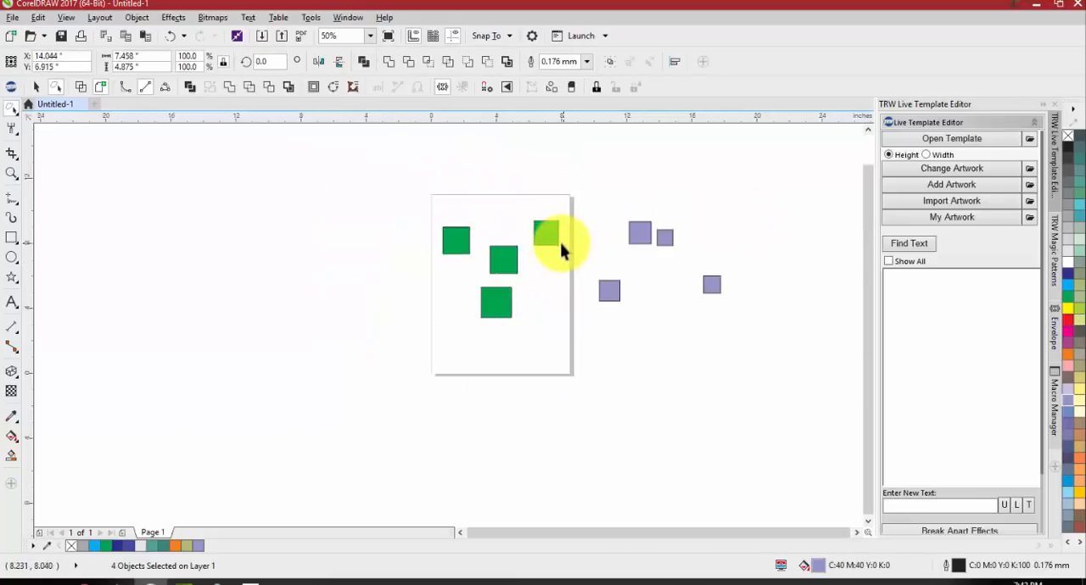
click(533, 380)
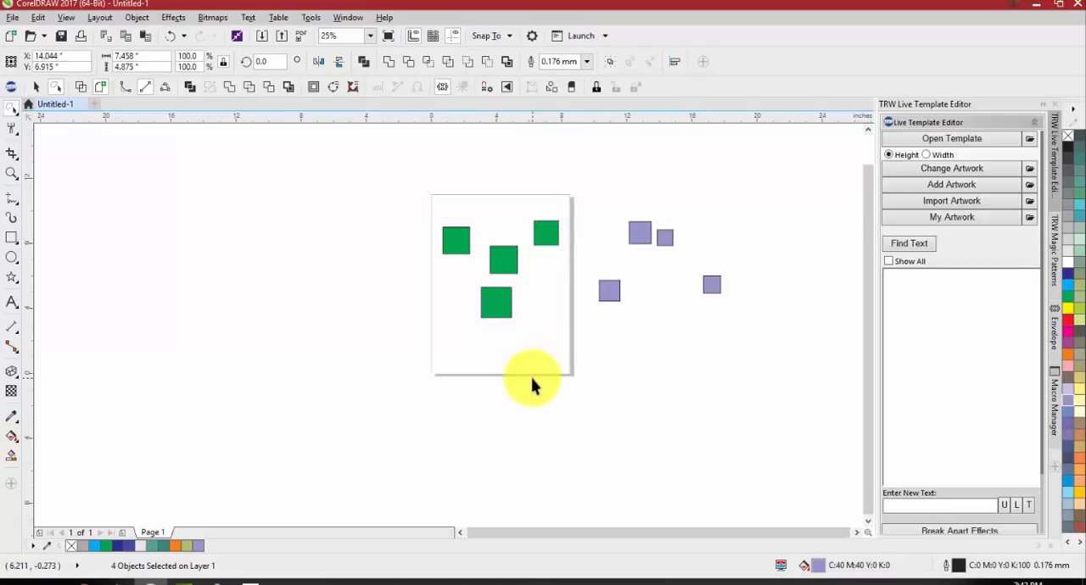
key(ctrl+z)
click(533, 387)
Select the four light purple squares one by one, move them right of the page, and undo the move
scroll(538, 242, up, 2)
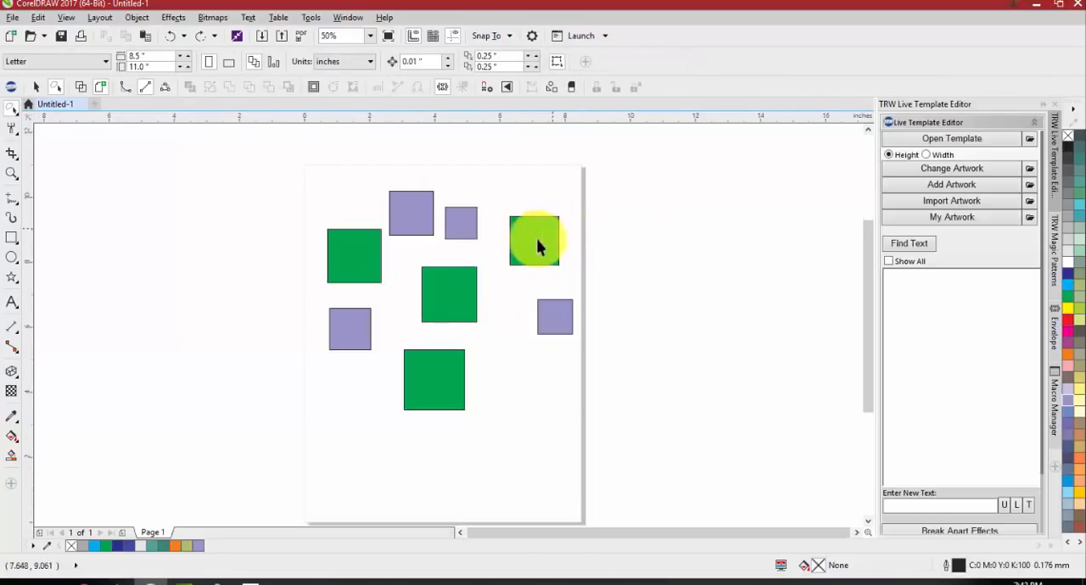
click(348, 339)
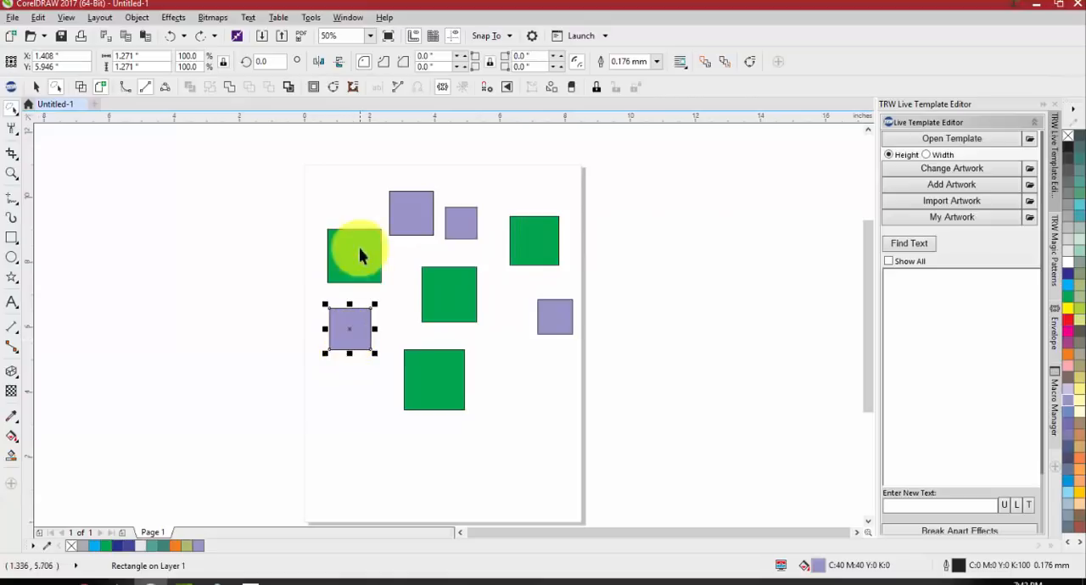
shift+click(400, 213)
shift+click(458, 218)
shift+click(546, 317)
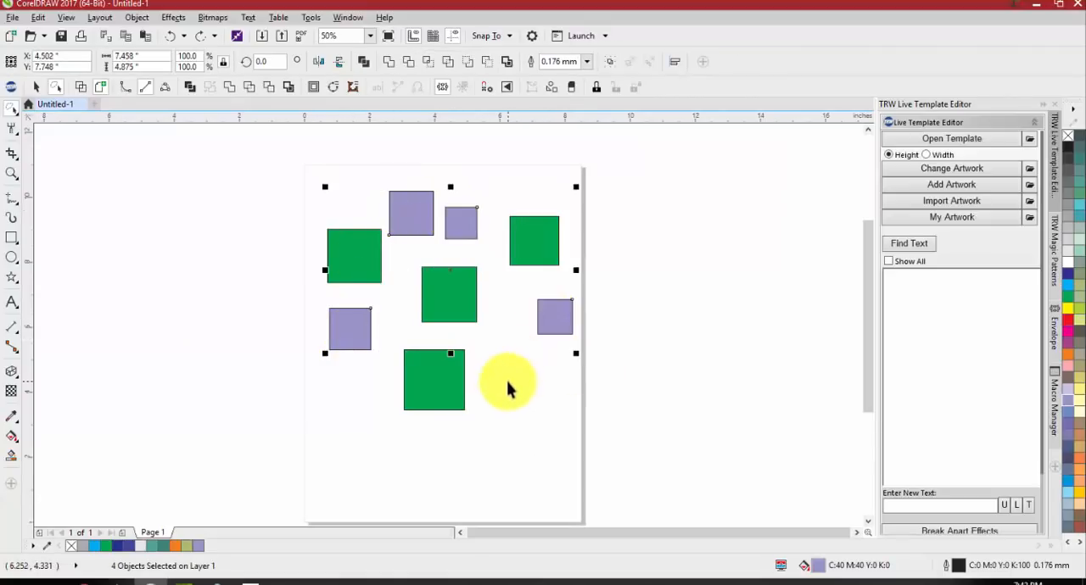
drag(557, 315, 646, 293)
key(ctrl+z)
click(543, 387)
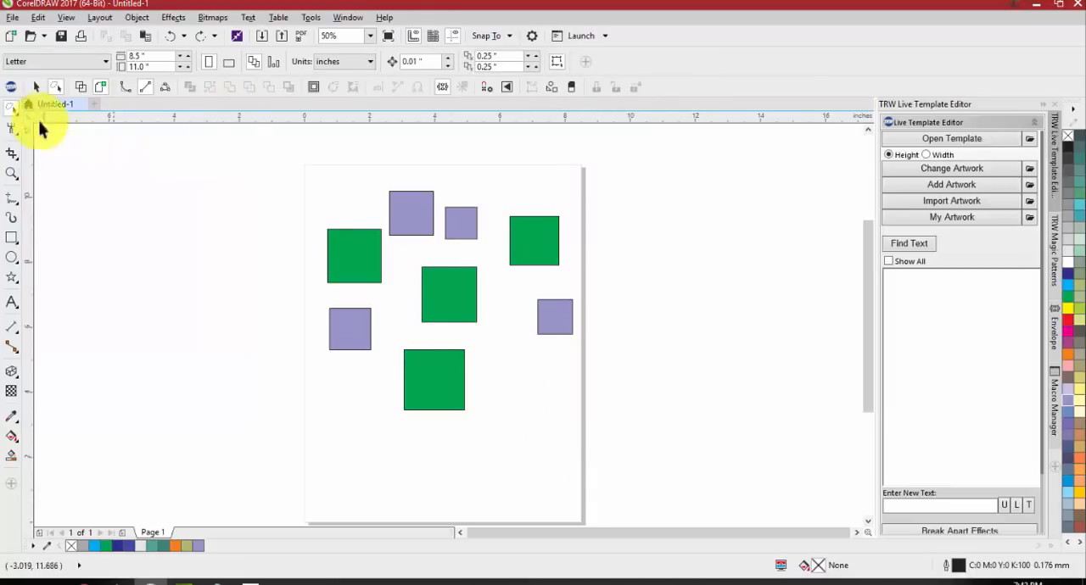
Marquee-select all eight green and purple squares on the page
click(12, 110)
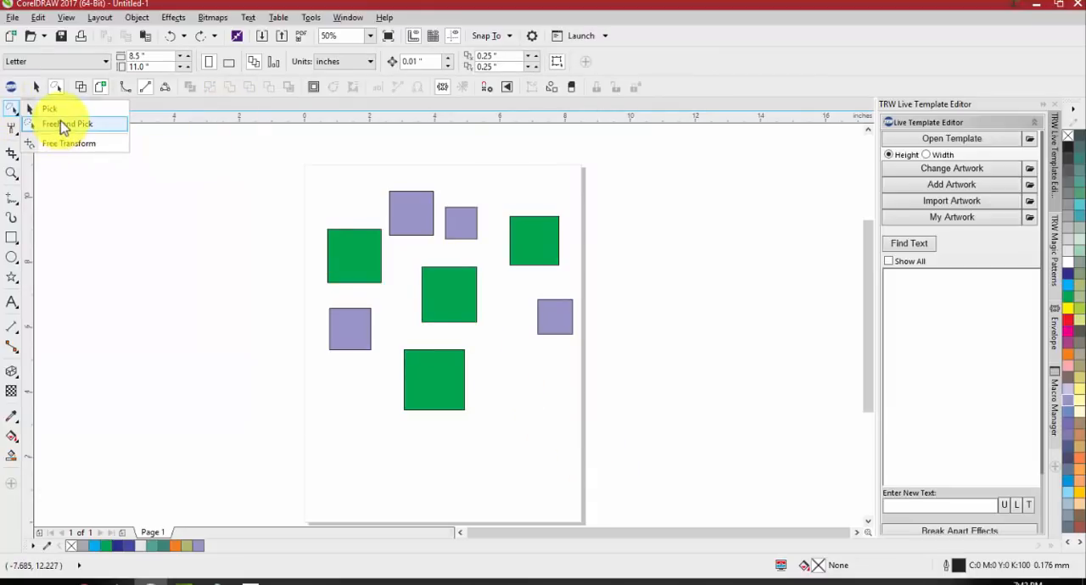
click(48, 109)
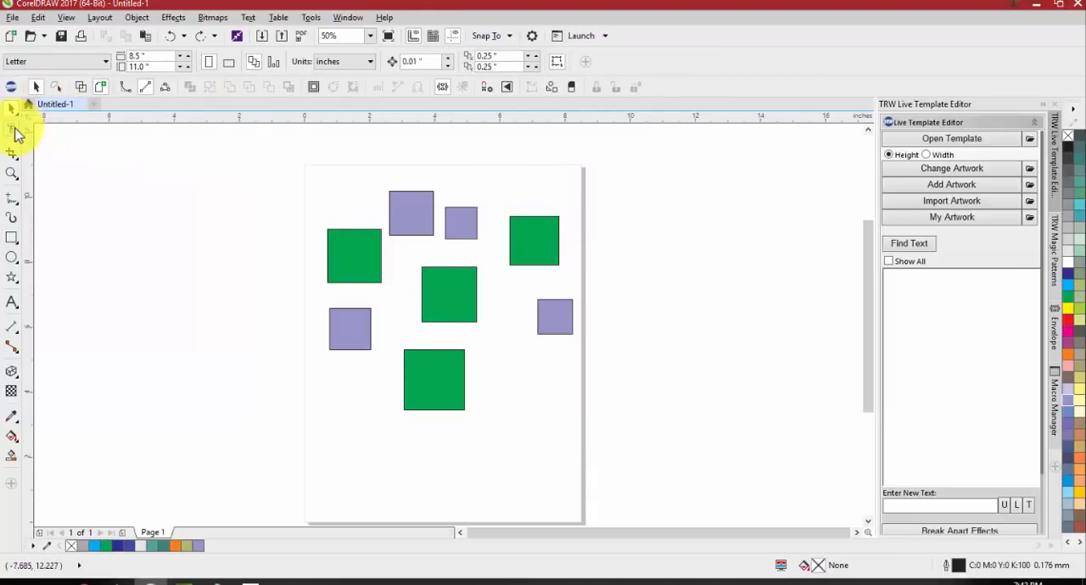
click(18, 133)
click(53, 132)
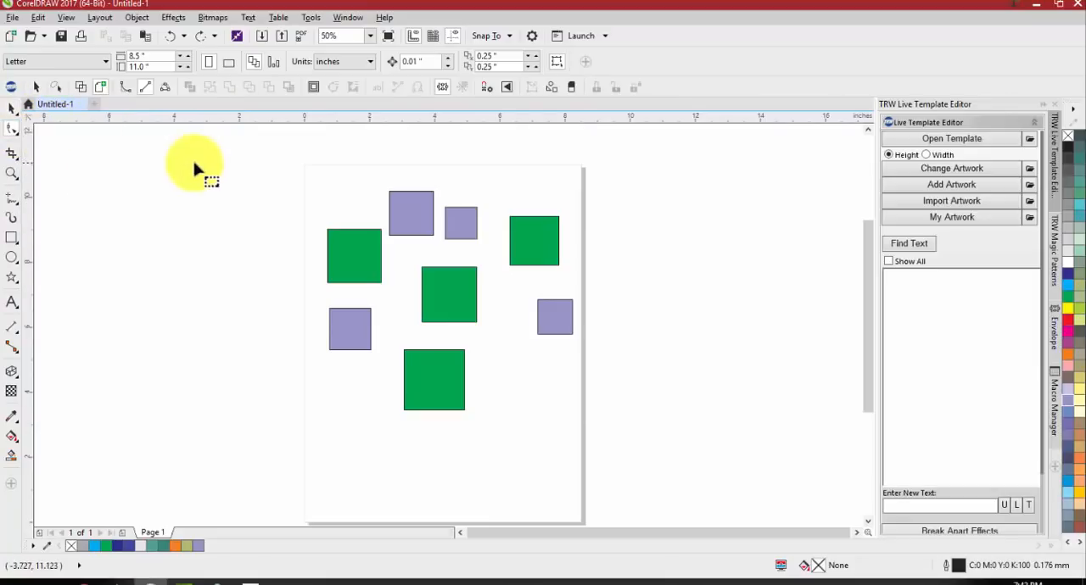
drag(218, 156, 594, 383)
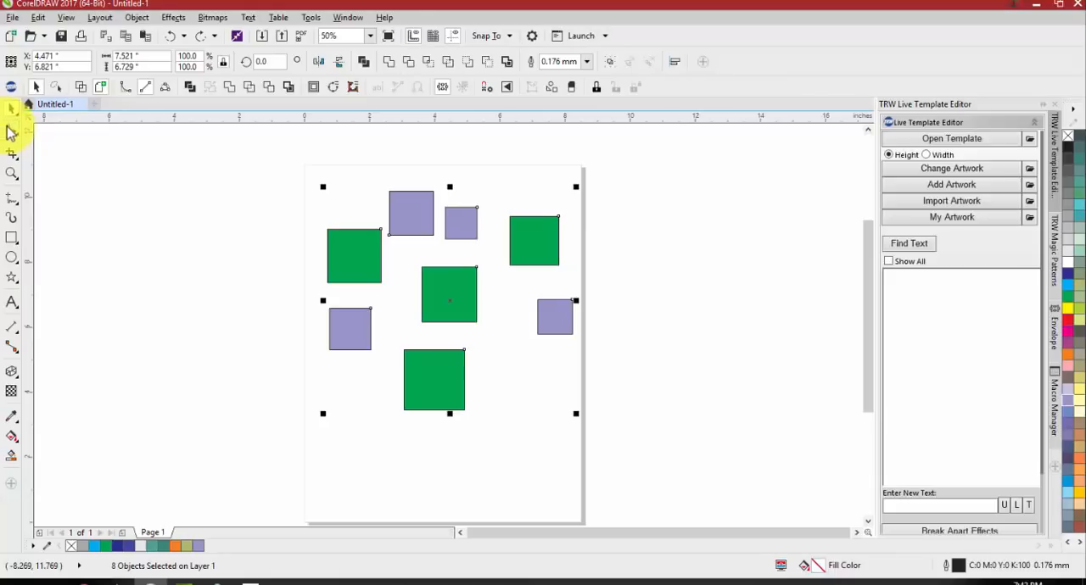
Round all corners of the upper-left green square to a radius of about 0.396 inches with the Shape tool
click(11, 132)
click(51, 128)
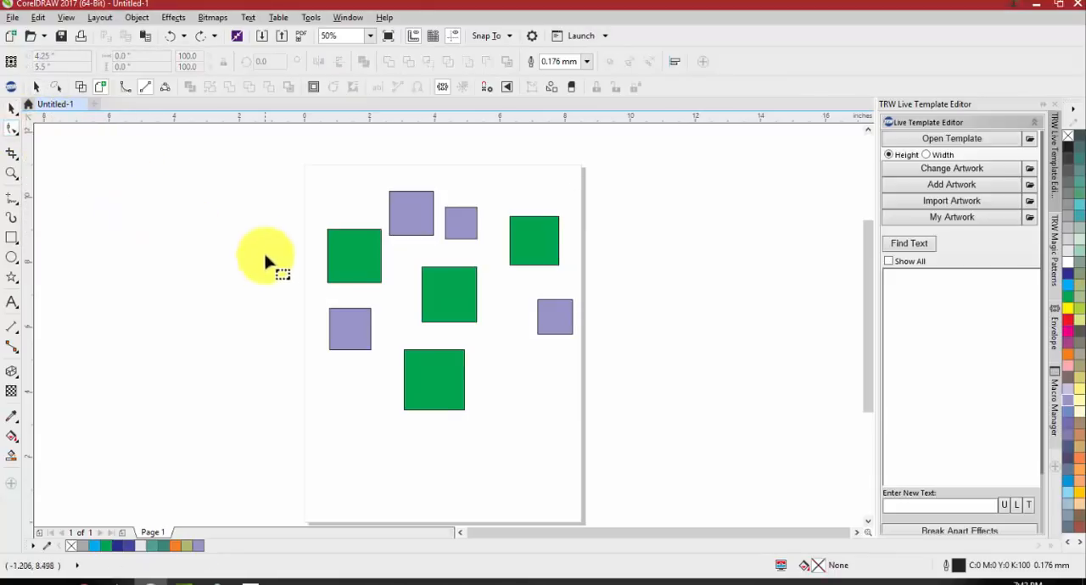
click(357, 259)
scroll(338, 238, up, 1)
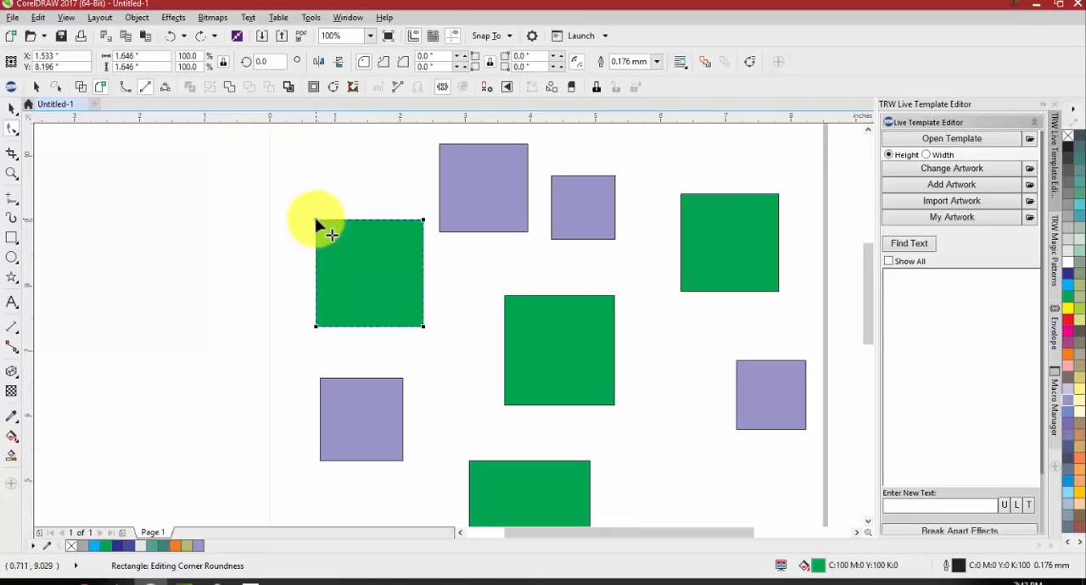
scroll(318, 225, up, 1)
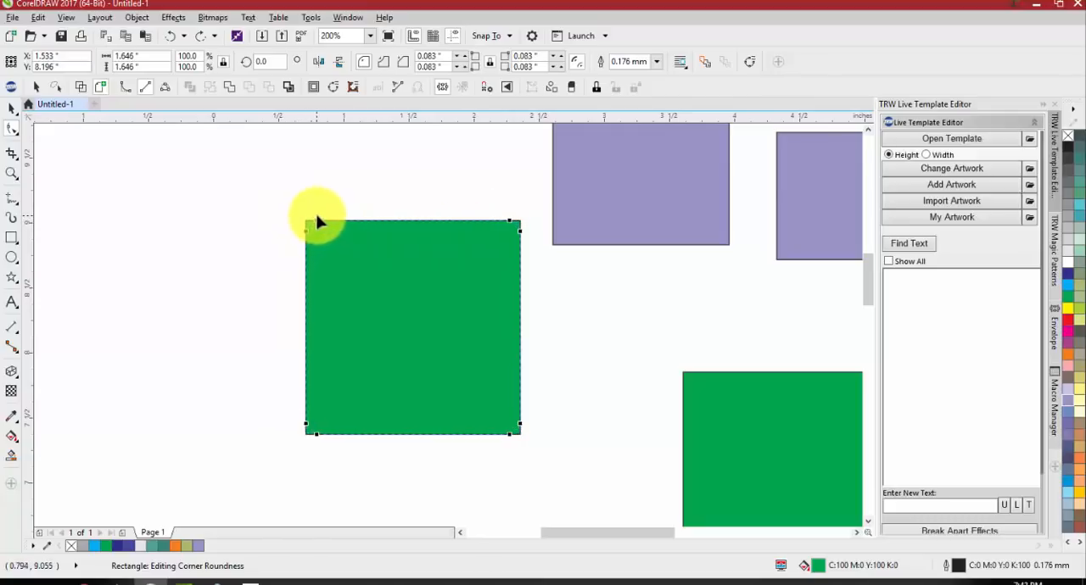
drag(317, 222, 357, 241)
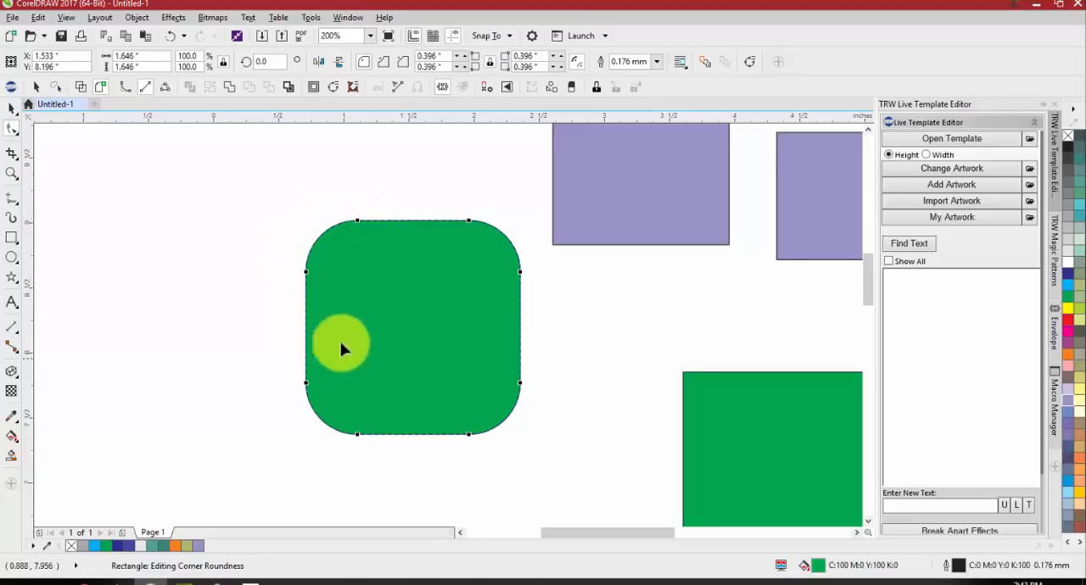
Change the green square's corners to scalloped and reduce their radius to about 0.234 inches
click(15, 132)
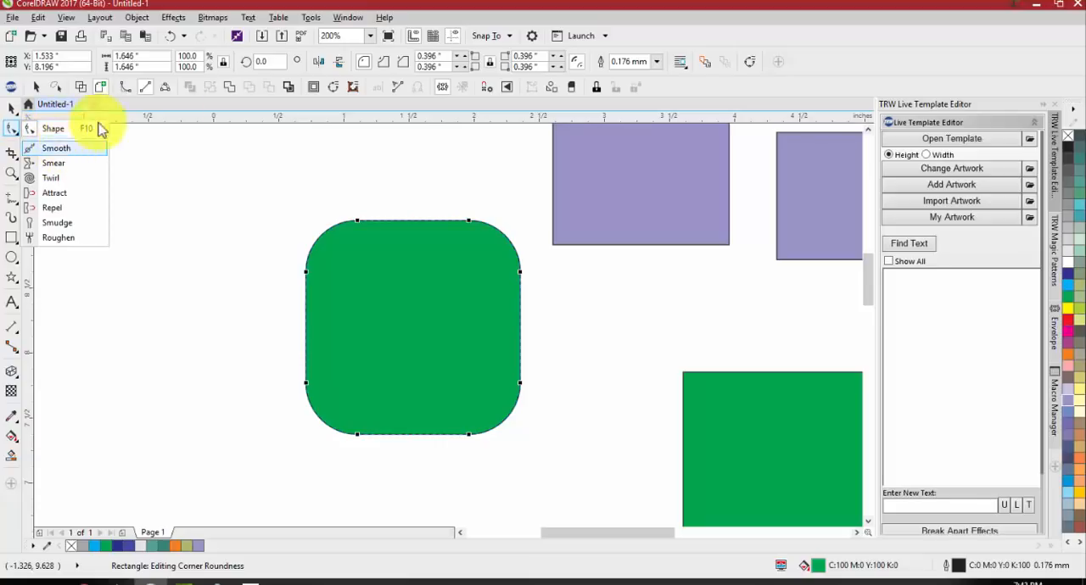
click(364, 66)
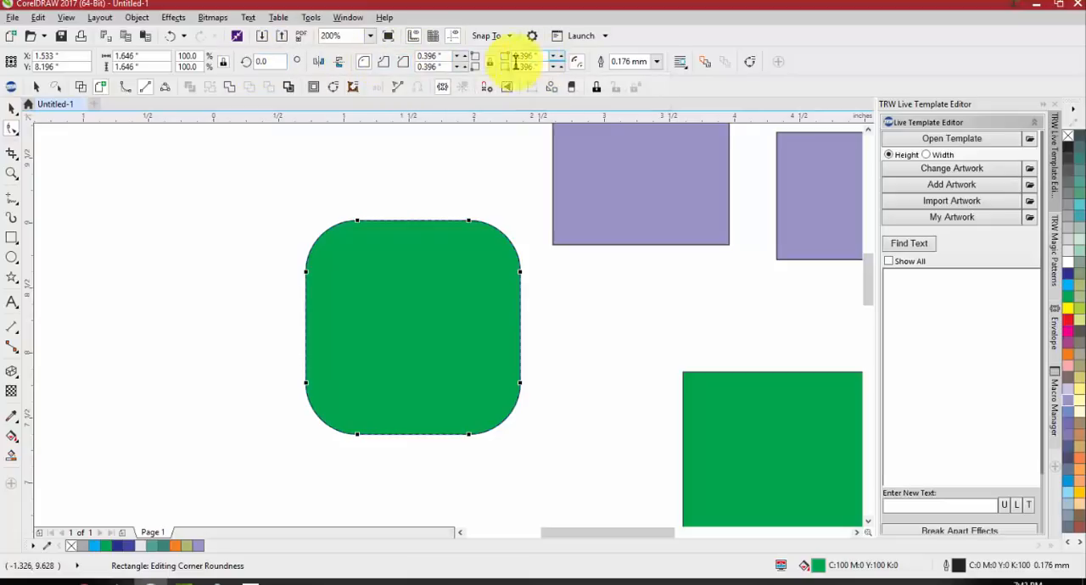
click(383, 70)
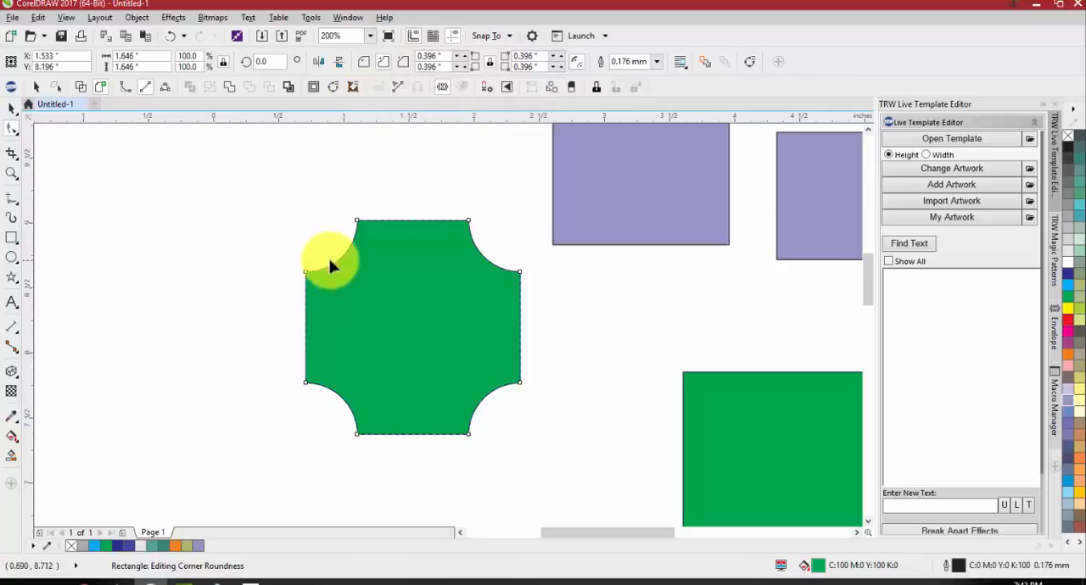
drag(365, 222, 336, 223)
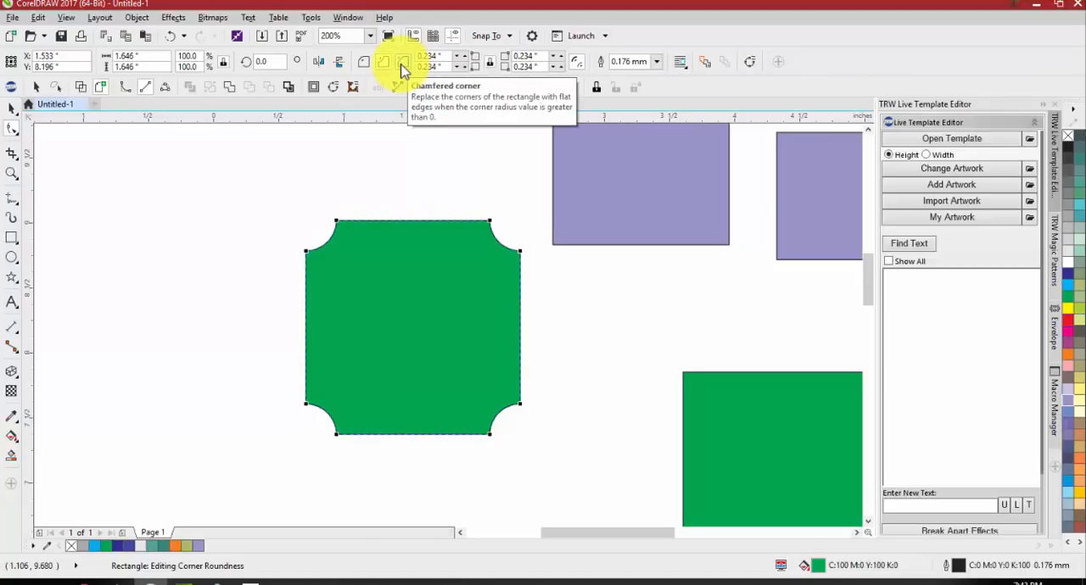
Compare the chamfered and scalloped corner styles on the green square, finishing with round corners
click(403, 68)
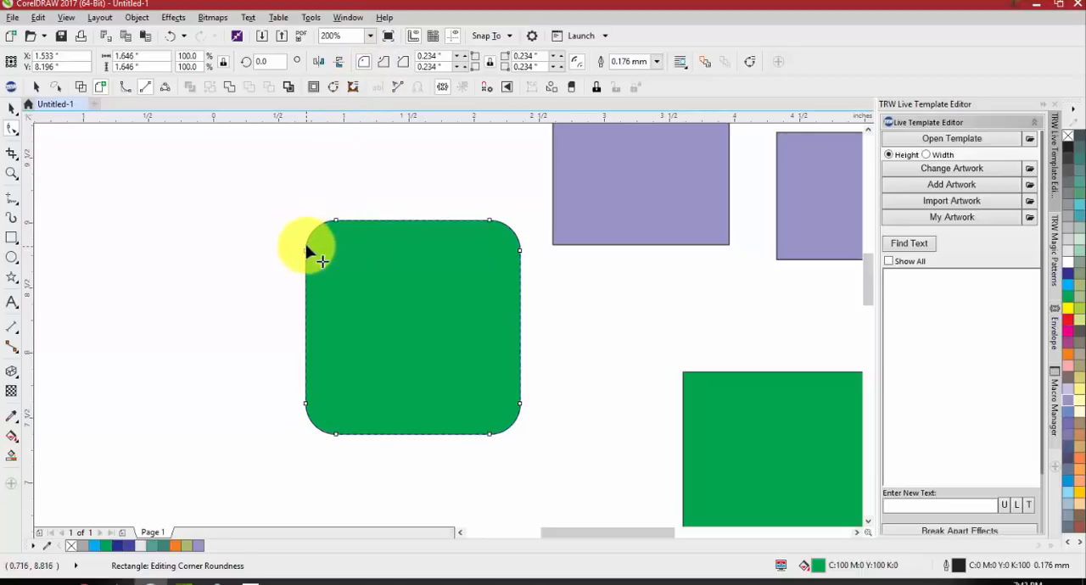
click(386, 63)
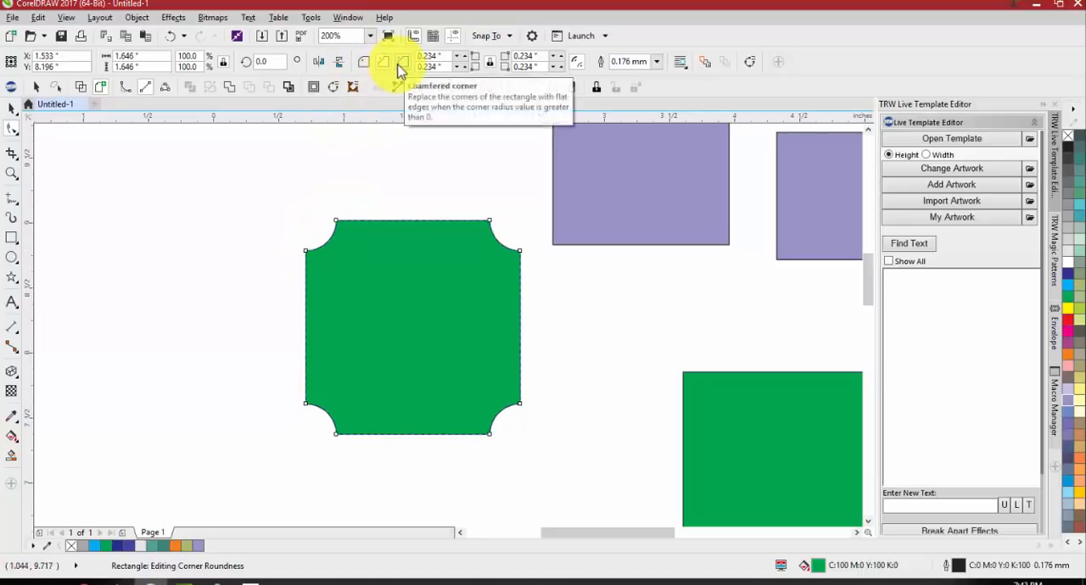
click(400, 63)
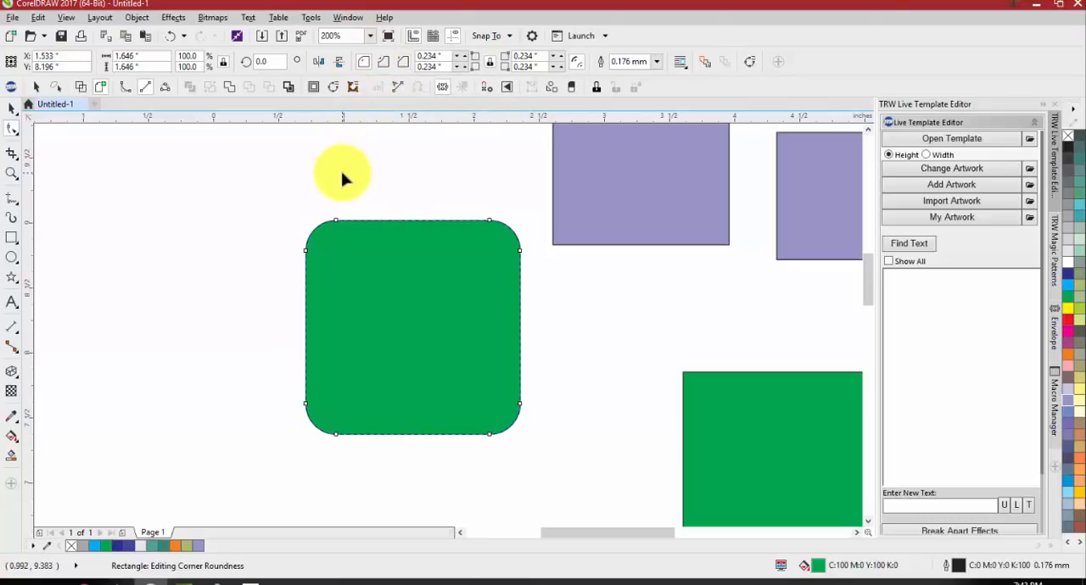
Select all eight squares with a marquee and delete them
scroll(252, 284, down, 5)
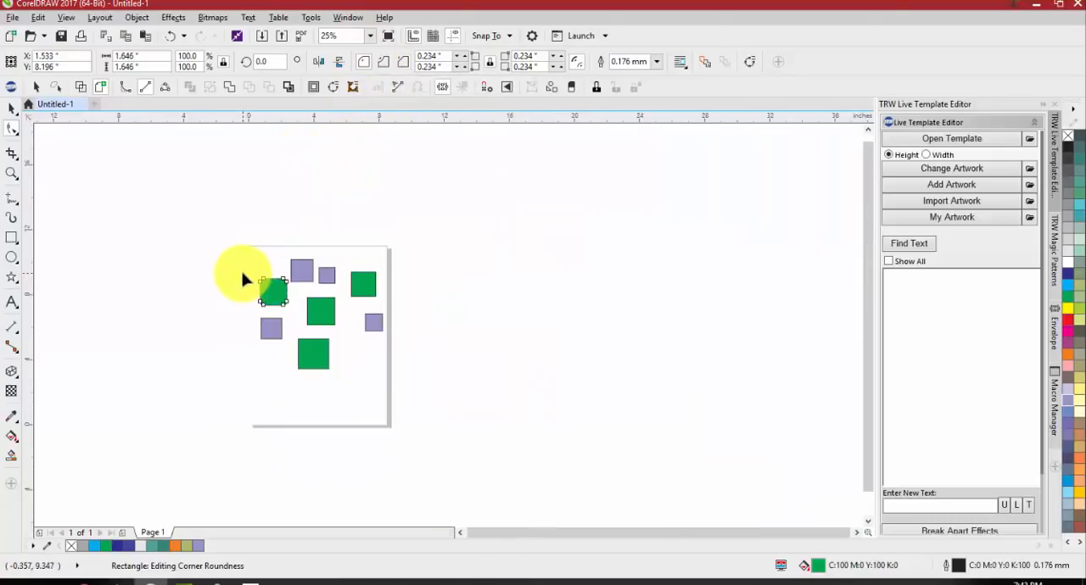
drag(212, 241, 415, 399)
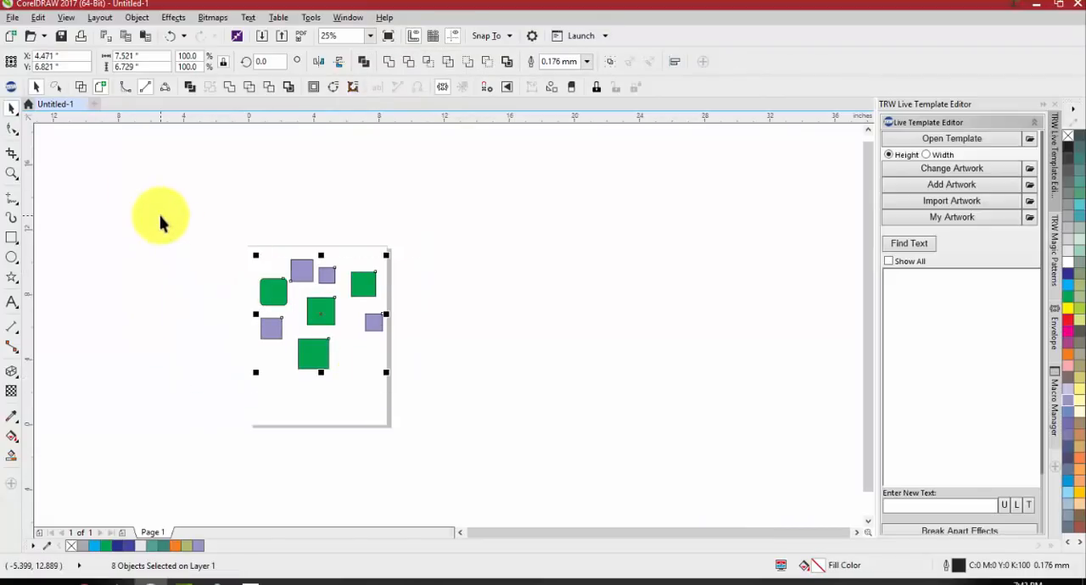
key(Delete)
Add the artistic text MUSTANGS near the left edge of the empty page and select it as an object
click(12, 302)
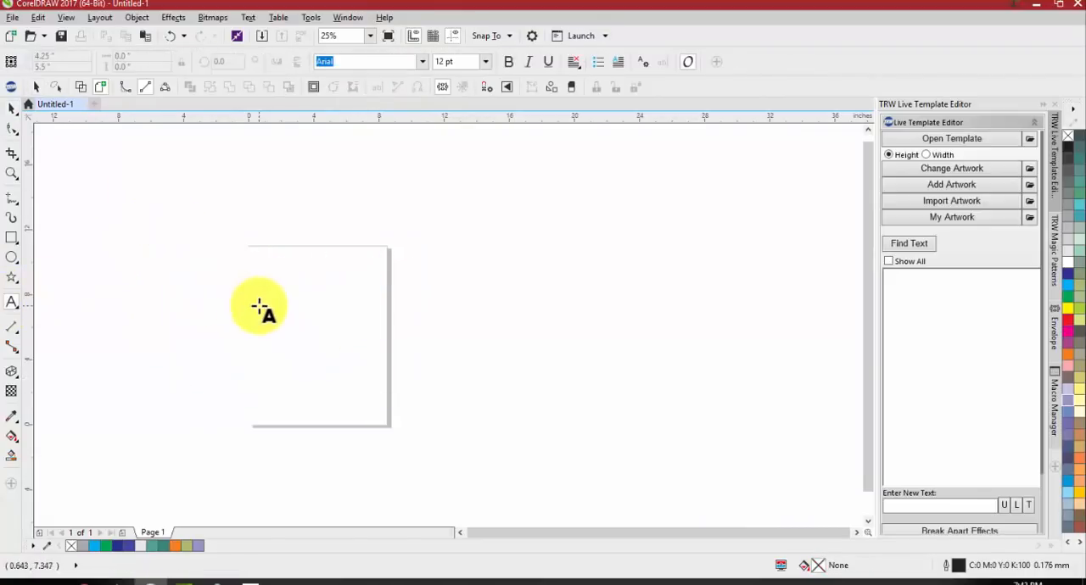
scroll(259, 307, up, 1)
click(257, 302)
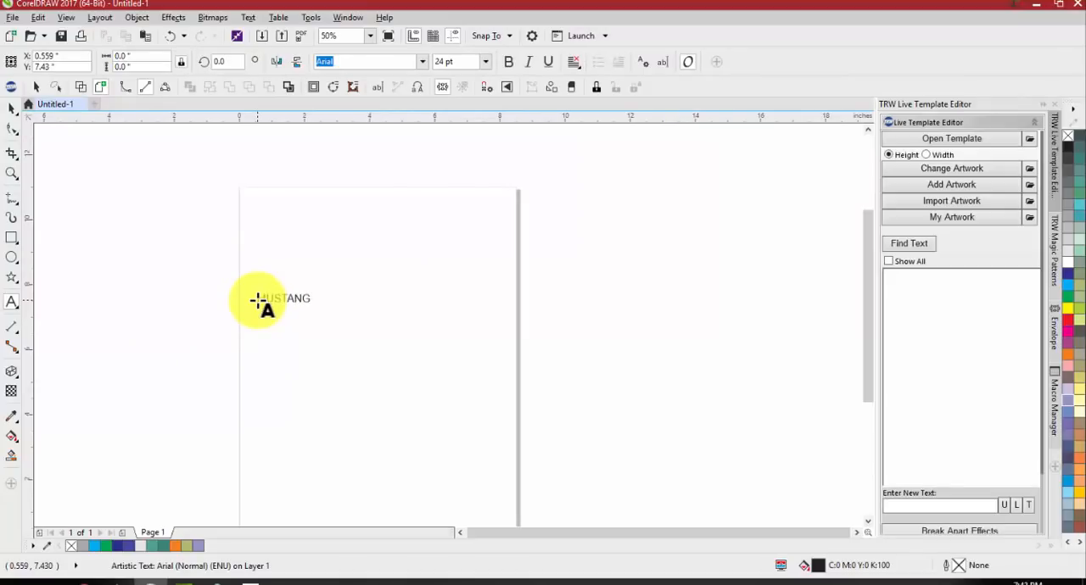
click(12, 108)
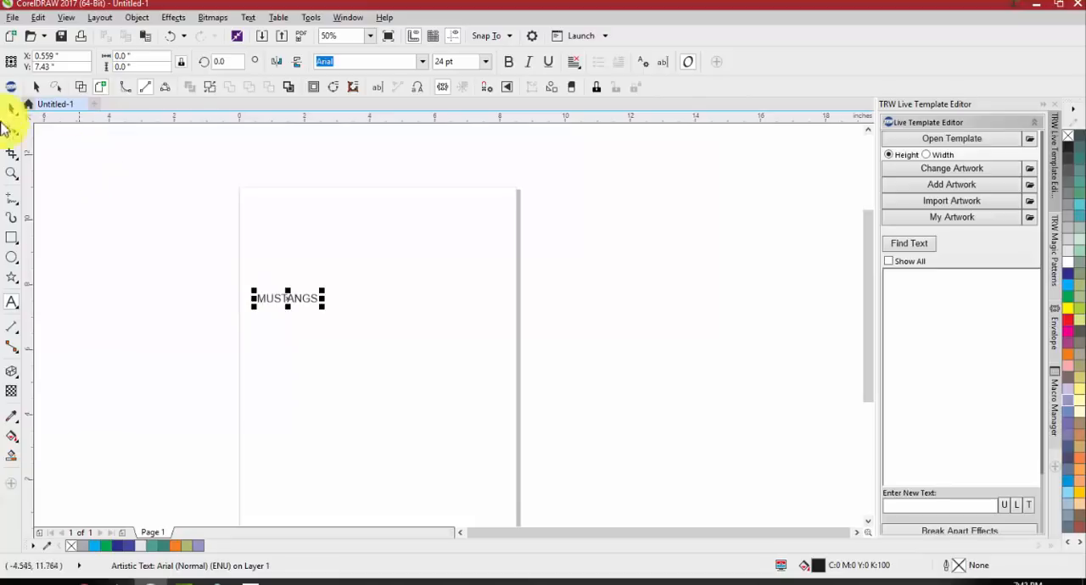
Set the MUSTANGS text's font to Impact and enlarge it proportionally to about 12.82 inches wide
click(423, 62)
click(381, 102)
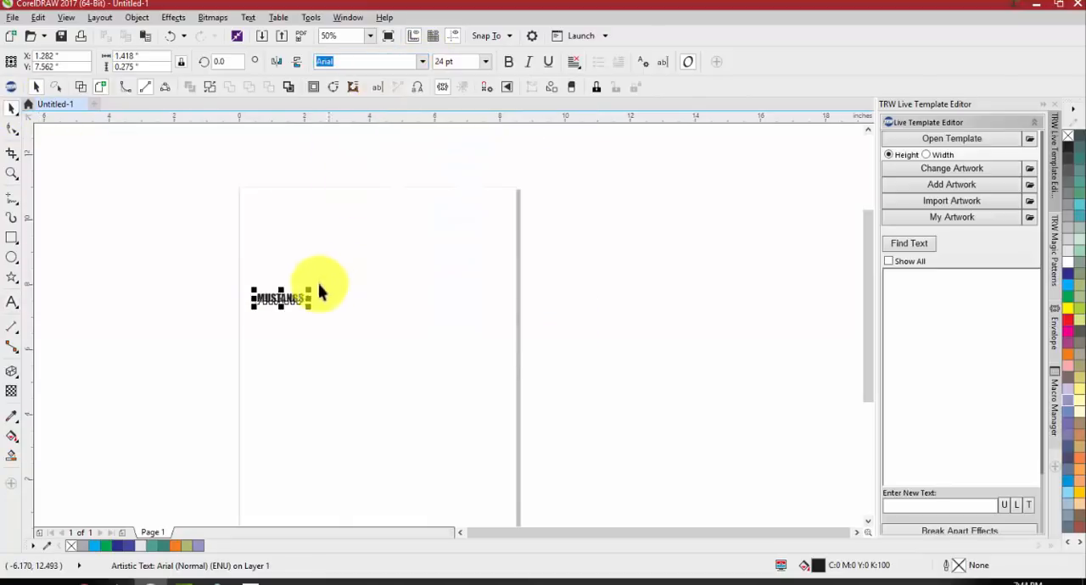
drag(309, 294, 676, 200)
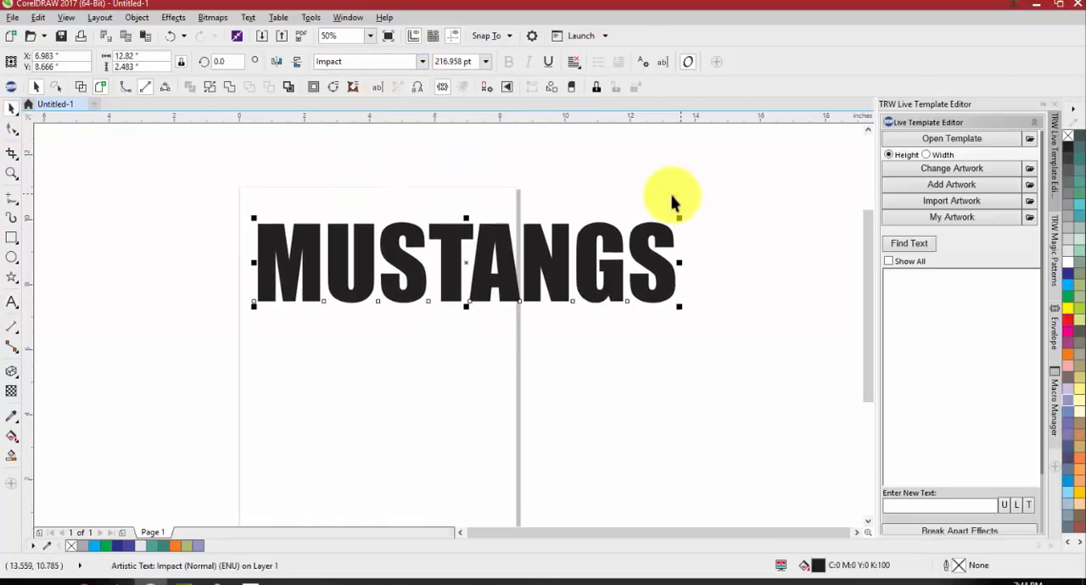
Move the MUSTANGS text slightly down and to the left, and turn it into a single curve object with Weld
drag(402, 272, 380, 336)
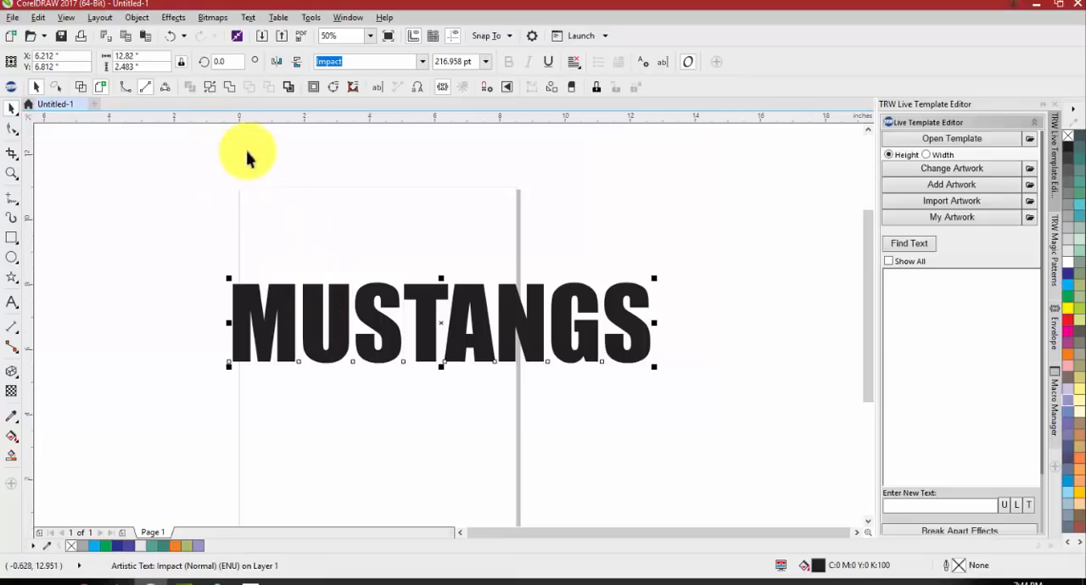
right_click(321, 300)
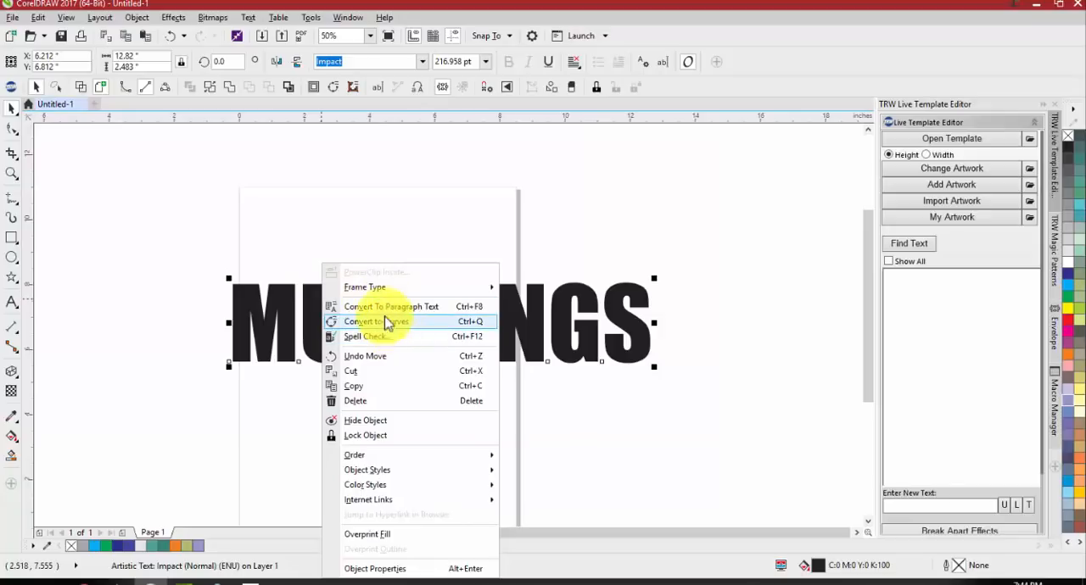
click(248, 133)
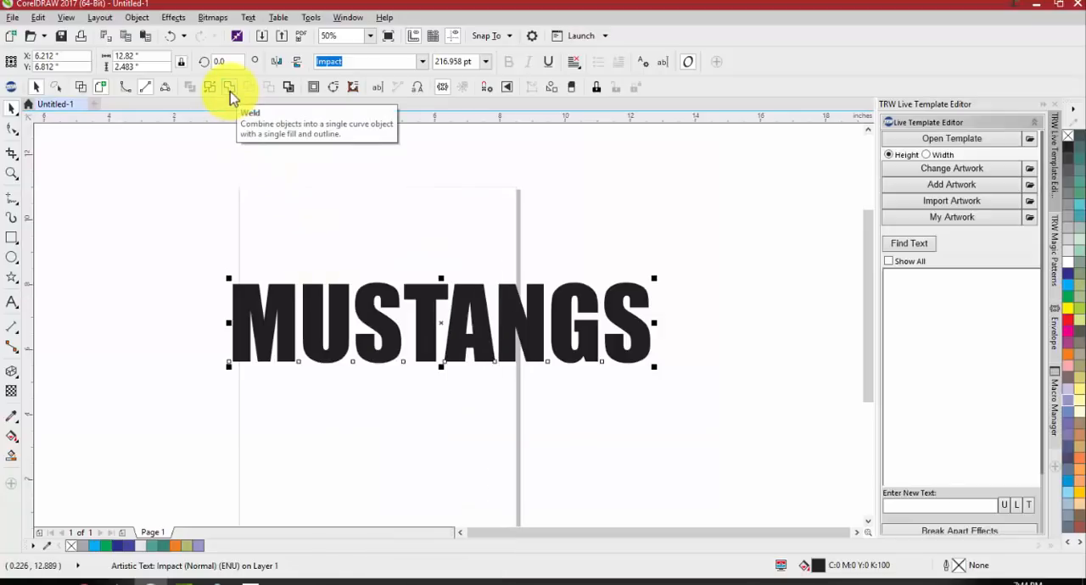
click(230, 91)
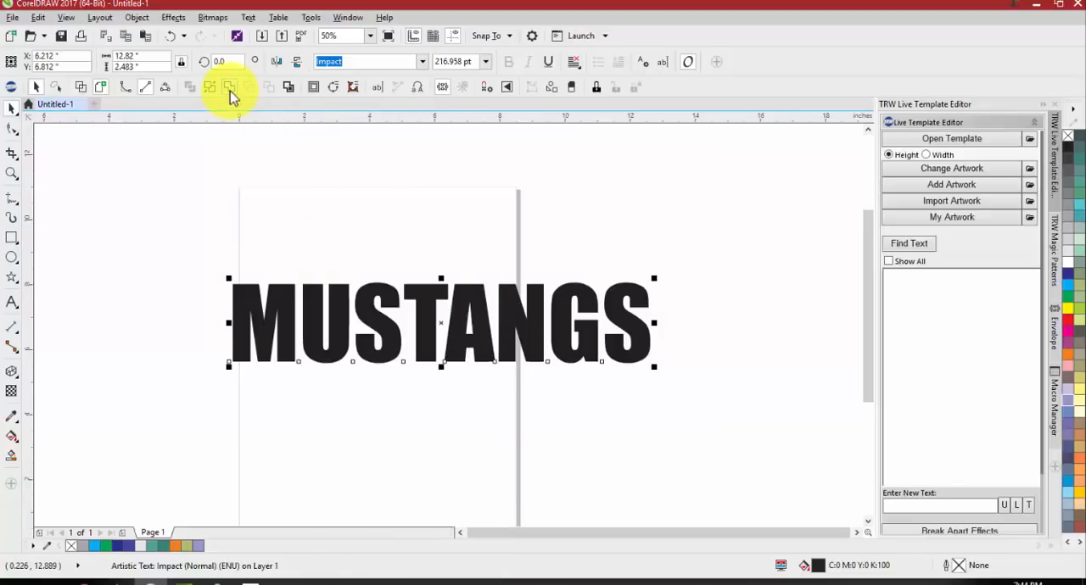
Stretch the MUSTANGS curve downward so its letters are taller, and deselect it
click(256, 172)
click(426, 373)
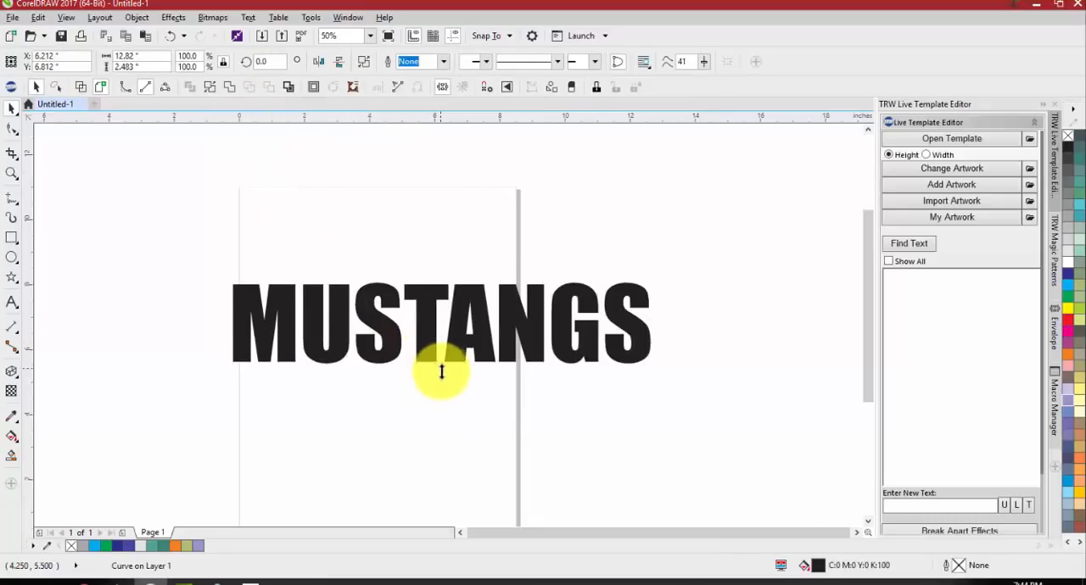
drag(442, 372, 442, 399)
click(324, 396)
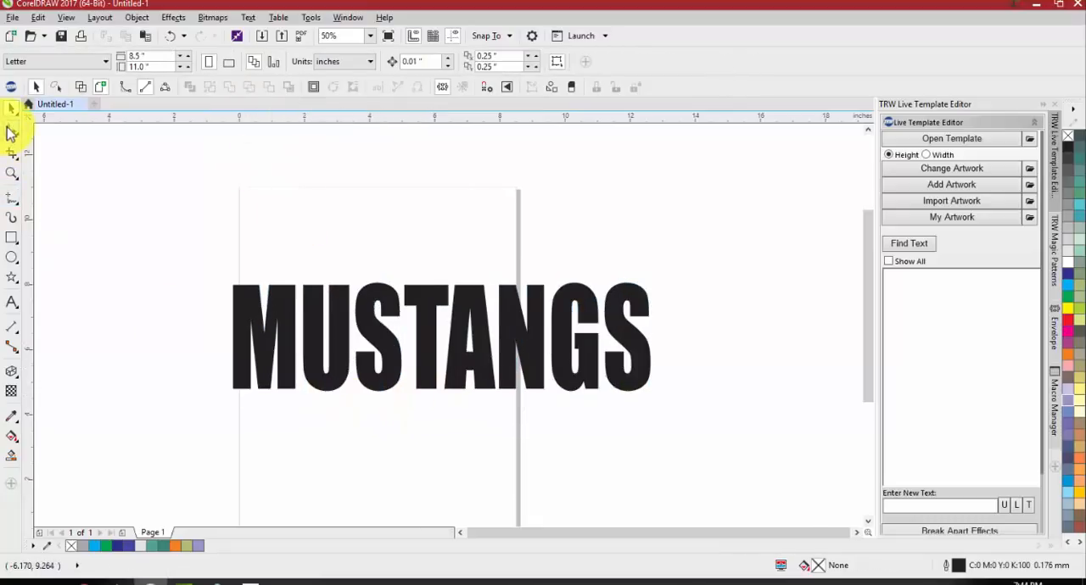
Activate the Smooth tool for rounding the MUSTANGS lettering
click(14, 132)
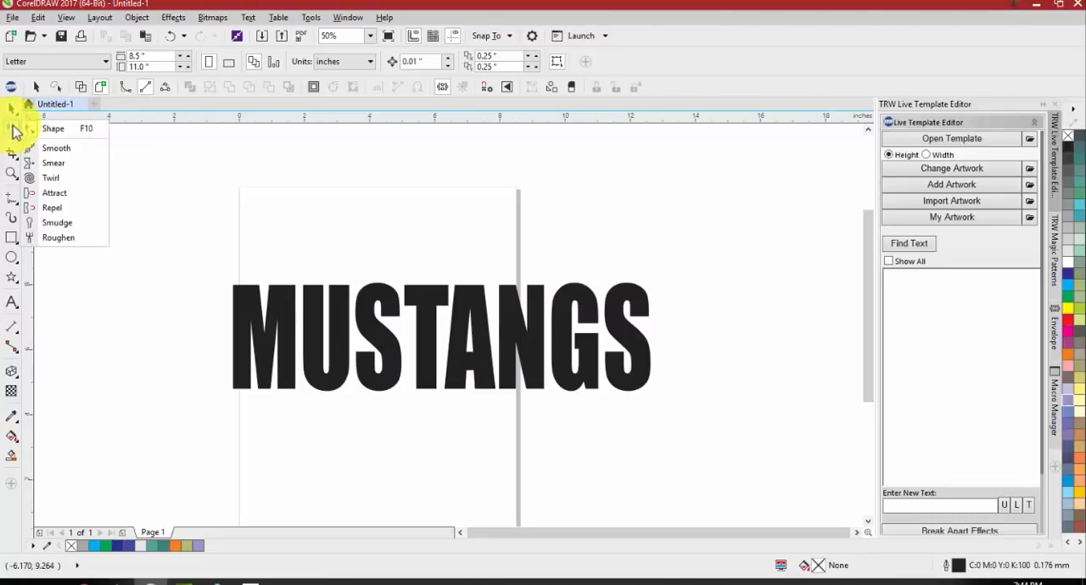
click(53, 149)
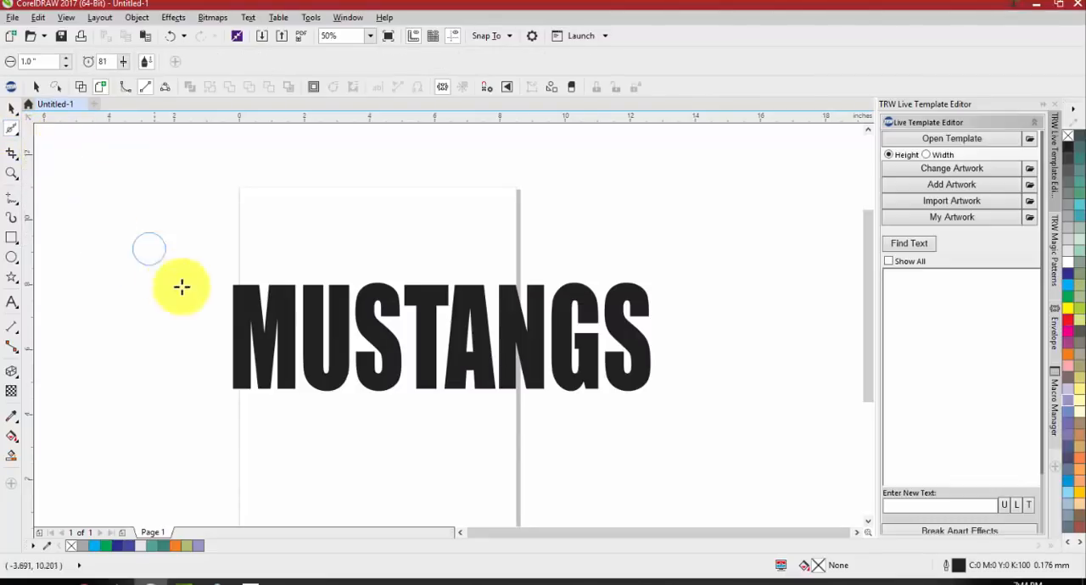
scroll(245, 301, up, 2)
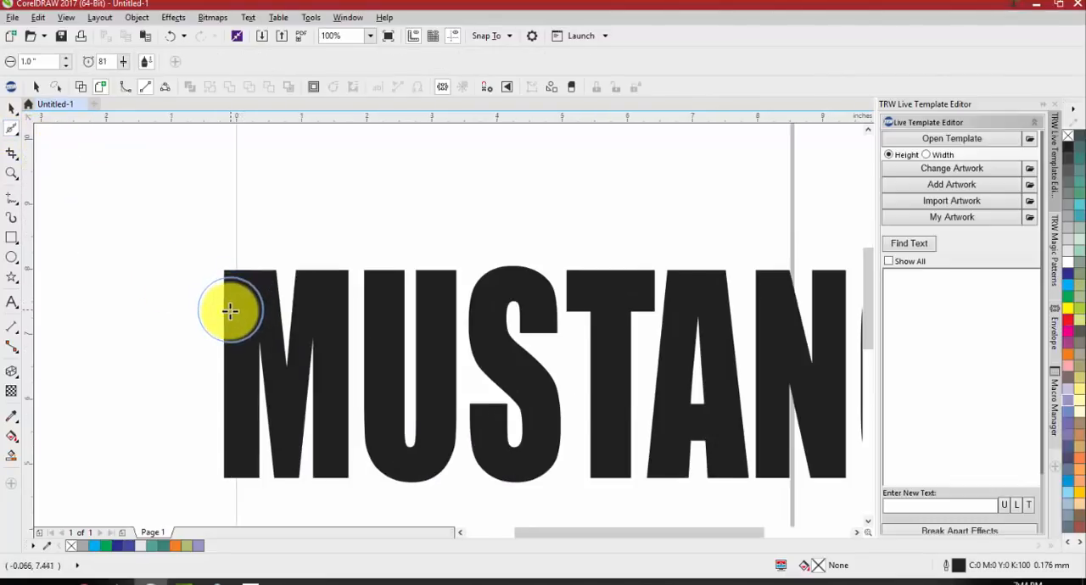
Try Smooth tool nib sizes of 85 and 5 inches over the MUSTANGS lettering
click(66, 58)
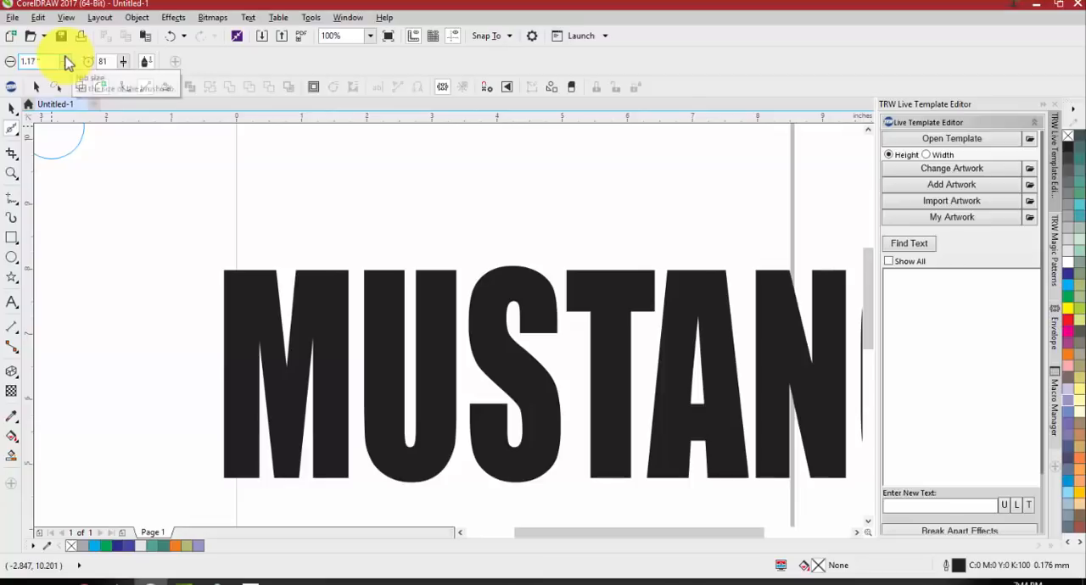
double_click(36, 62)
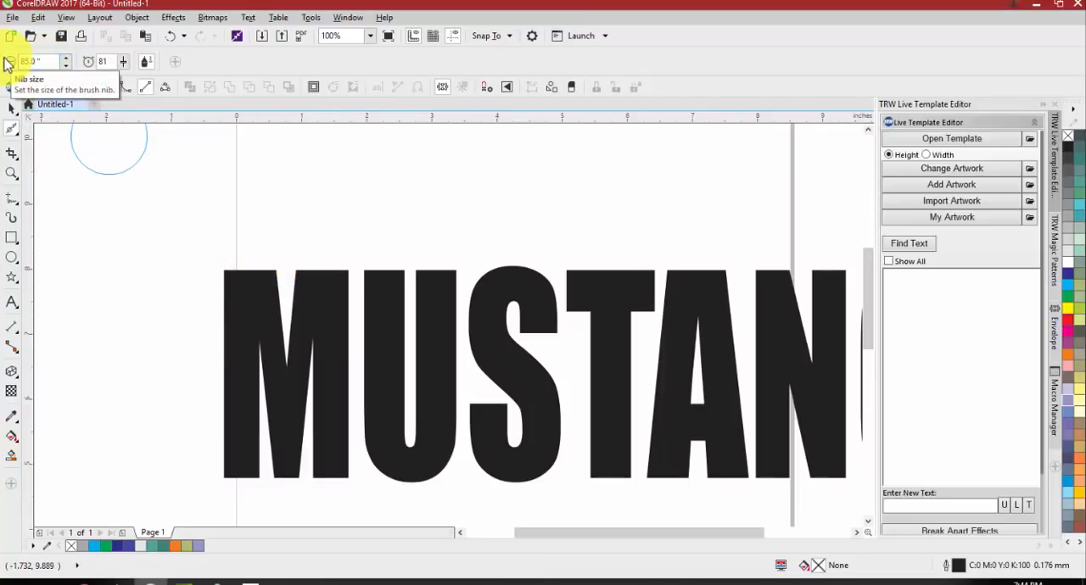
key(Return)
scroll(328, 271, down, 10)
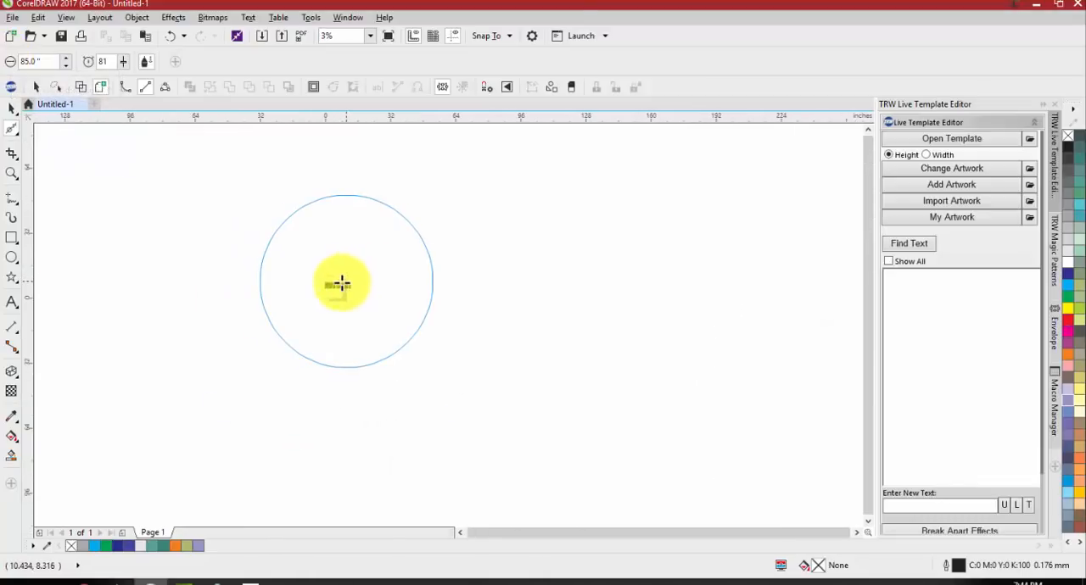
scroll(340, 284, up, 4)
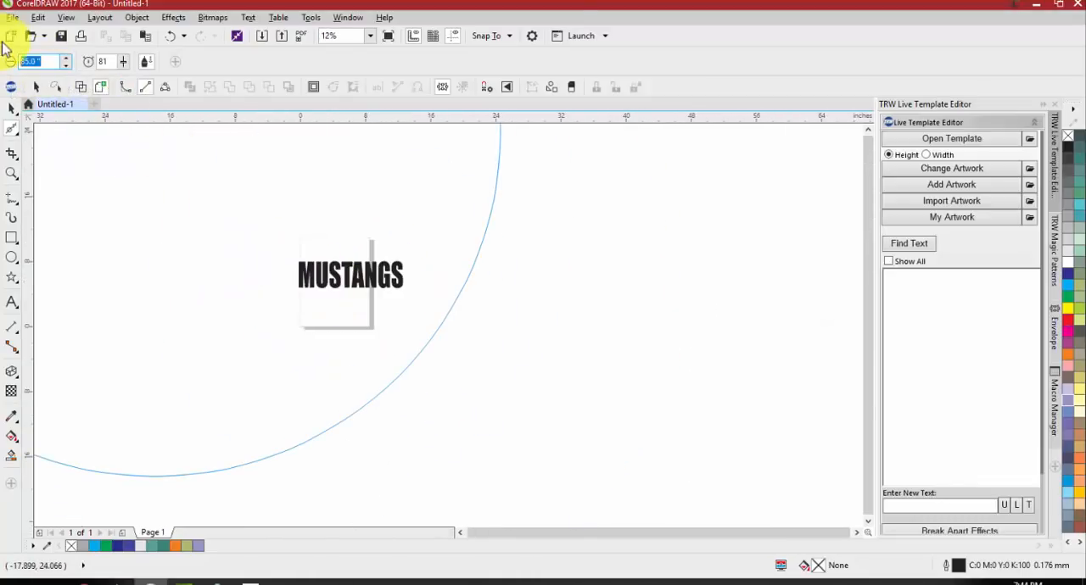
text(5)
key(Return)
scroll(314, 270, up, 2)
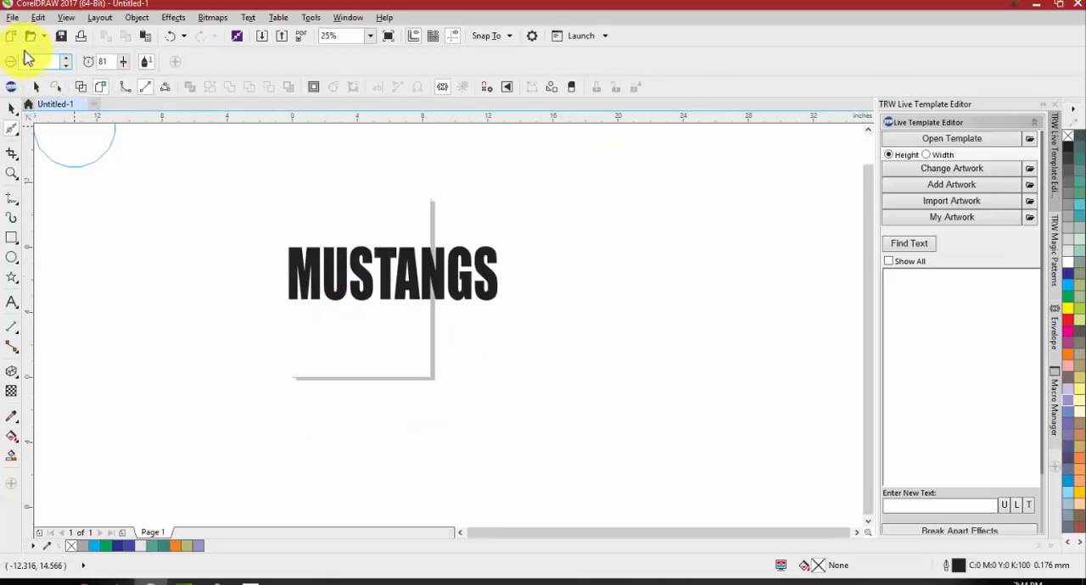
Set the Smooth nib size to 1 inch and brush over the MUSTANGS curve from the M to the T to round its corners
text(1)
key(Return)
scroll(312, 261, up, 1)
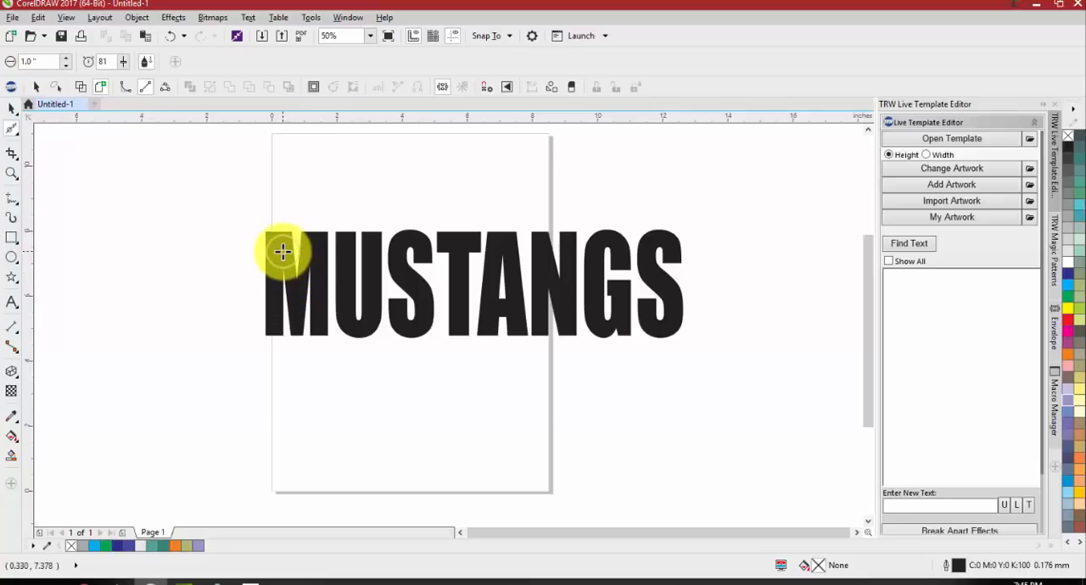
click(282, 252)
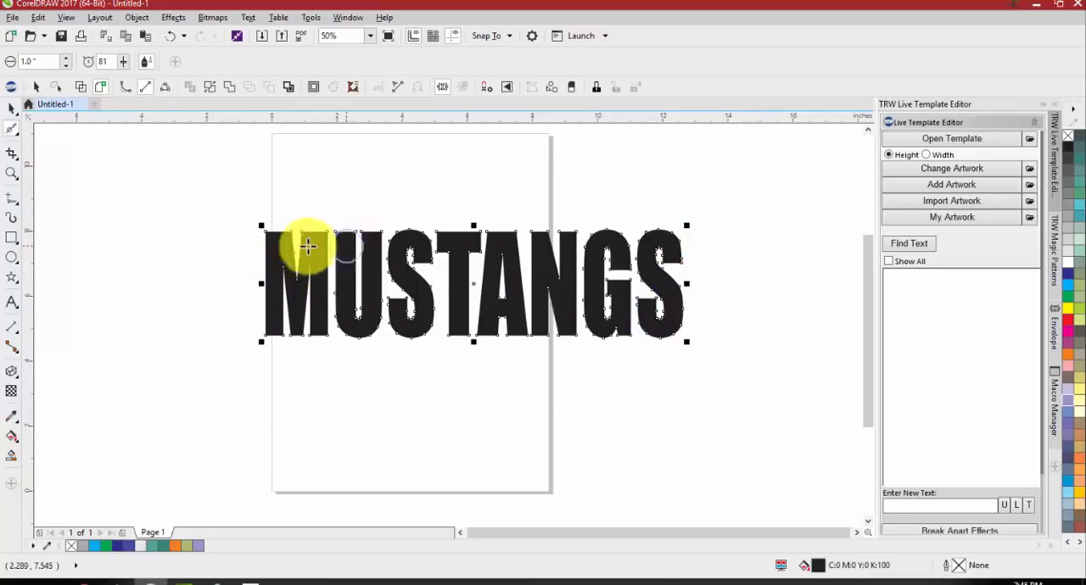
mouse_move(256, 242)
mouse_down()
mouse_move(384, 235)
mouse_move(339, 275)
mouse_move(286, 291)
mouse_move(272, 334)
mouse_move(381, 333)
mouse_move(406, 325)
mouse_move(420, 297)
mouse_move(427, 231)
mouse_move(447, 235)
mouse_move(441, 253)
mouse_move(462, 257)
mouse_move(485, 233)
mouse_move(471, 327)
mouse_up()
Smooth the bottom corners of the A, N and G in MUSTANGS with the 1-inch nib
scroll(458, 340, up, 4)
scroll(458, 314, down, 3)
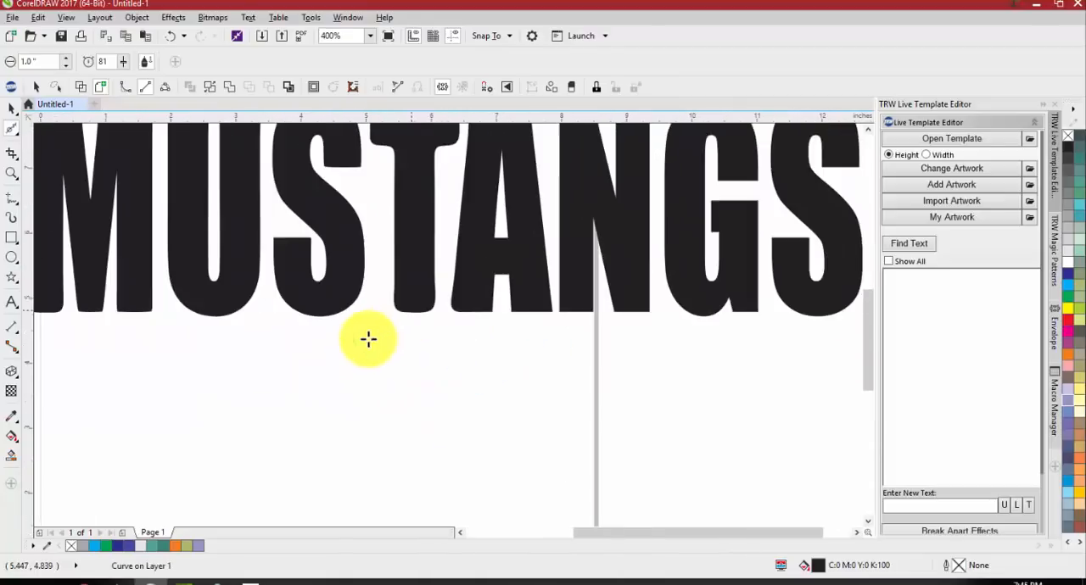
scroll(368, 340, up, 2)
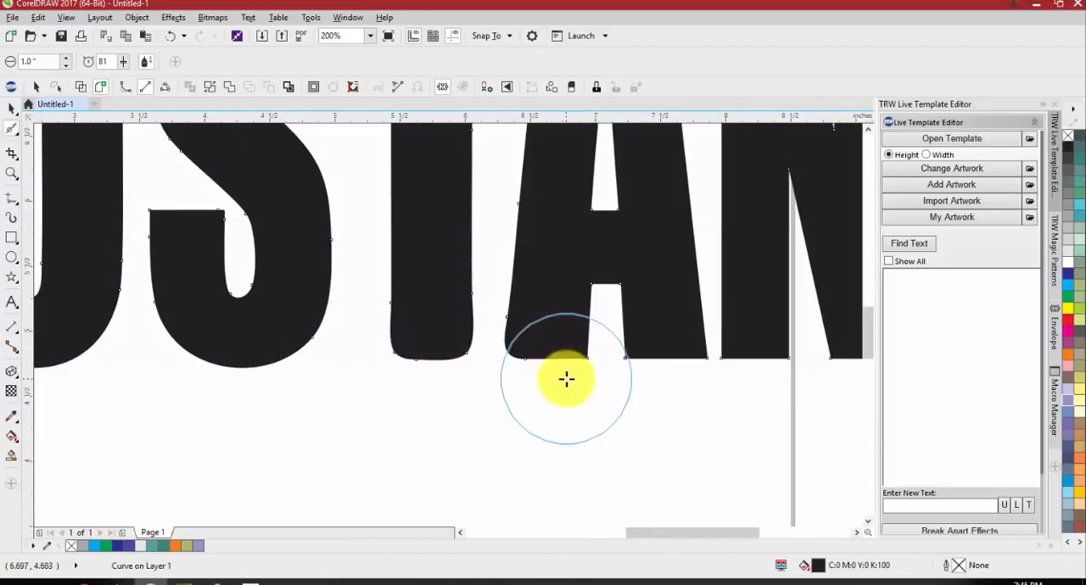
scroll(460, 311, up, 2)
scroll(618, 304, down, 1)
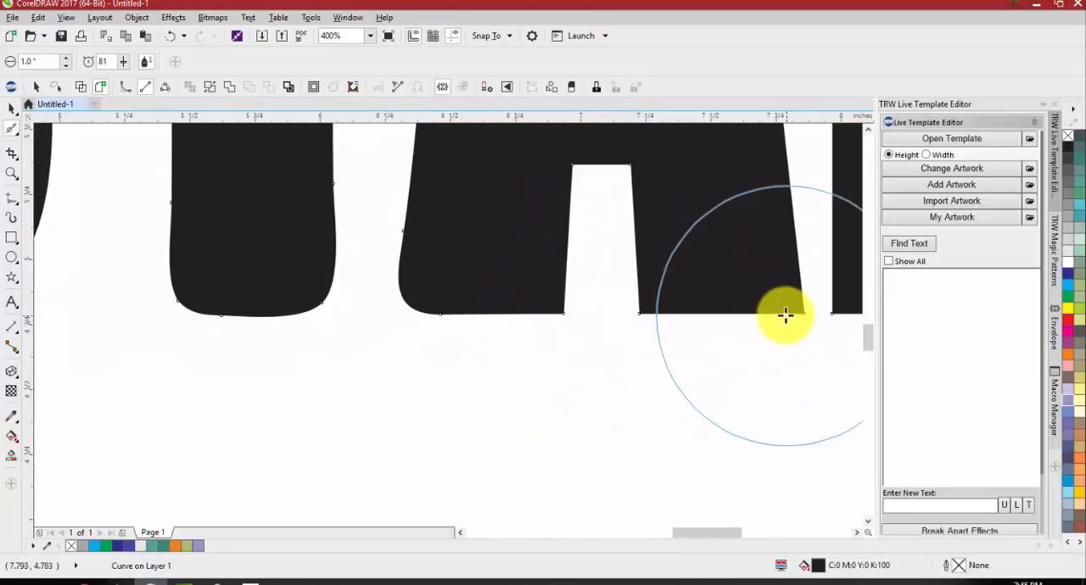
mouse_move(815, 308)
mouse_down()
mouse_move(696, 273)
mouse_move(559, 299)
mouse_move(476, 278)
mouse_move(558, 308)
mouse_move(533, 277)
mouse_move(546, 300)
mouse_move(535, 288)
mouse_move(431, 307)
mouse_move(408, 272)
mouse_move(452, 292)
mouse_move(654, 318)
mouse_move(803, 312)
mouse_move(448, 278)
mouse_move(515, 274)
mouse_move(524, 298)
mouse_move(626, 297)
mouse_up()
scroll(671, 296, down, 2)
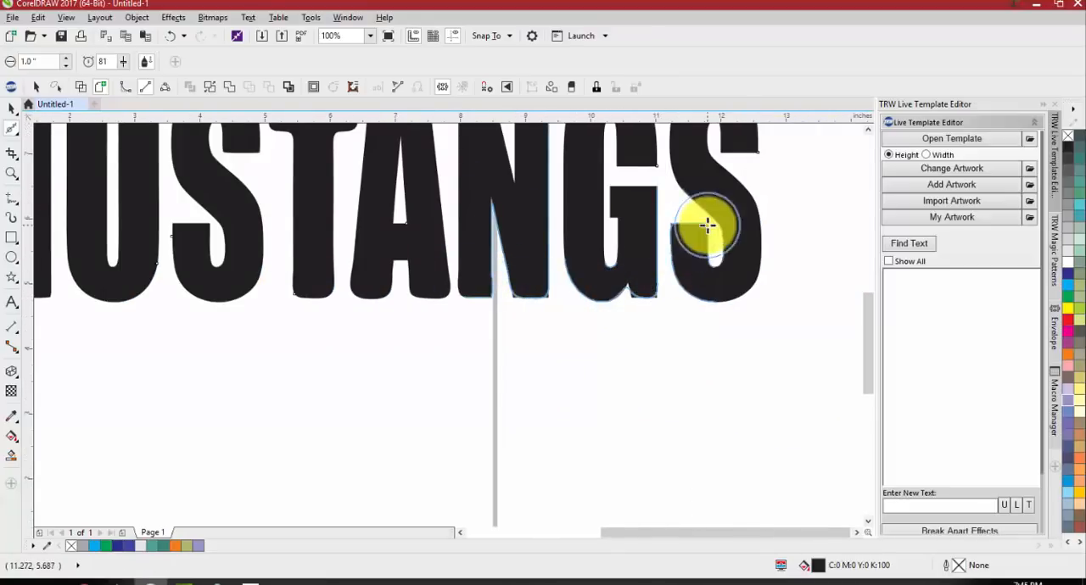
Smooth the upper corners of the MUSTANGS letters from the last S back to the first S, and leave the Smooth tool
scroll(671, 243, down, 2)
scroll(616, 225, up, 2)
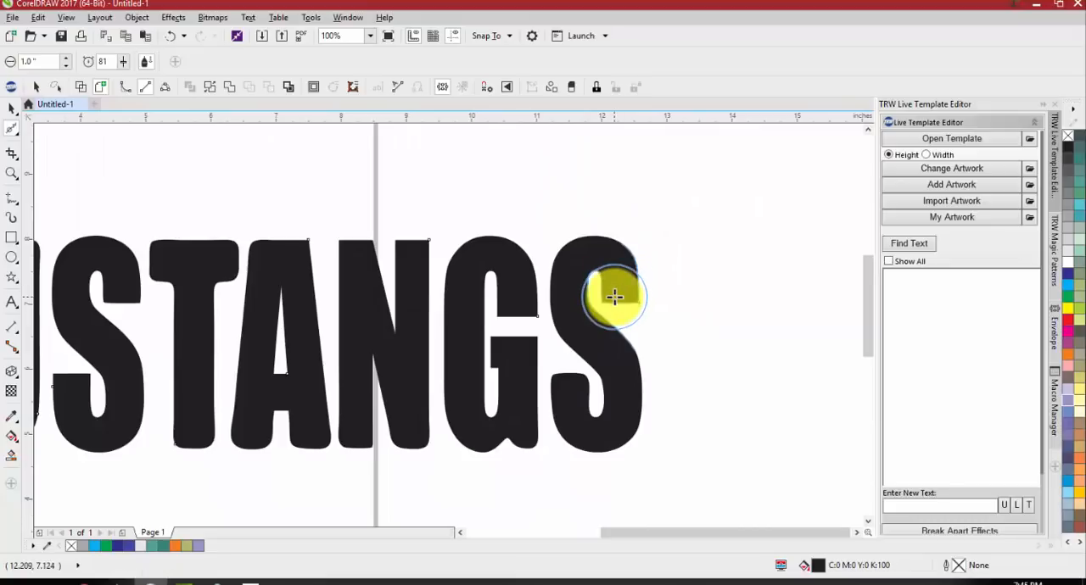
mouse_move(614, 296)
mouse_down()
mouse_move(562, 272)
mouse_move(507, 316)
mouse_move(396, 251)
mouse_move(420, 236)
mouse_move(343, 249)
mouse_move(198, 239)
mouse_move(95, 255)
mouse_up()
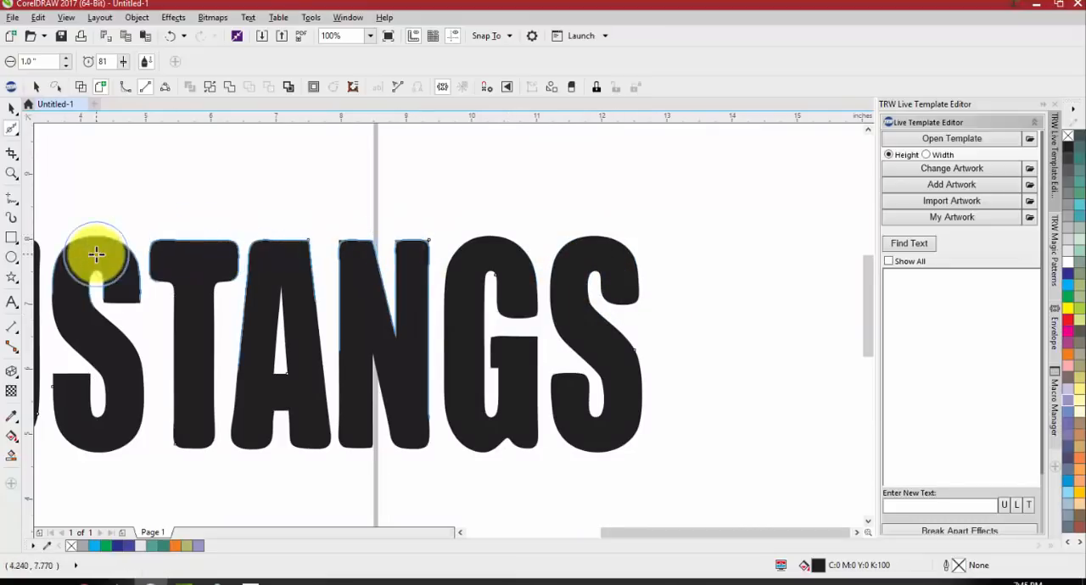
scroll(322, 310, down, 3)
key(space)
Draw a five-pointed star about 3.09 by 2.94 inches above and left of the page, and convert it to curves
click(12, 277)
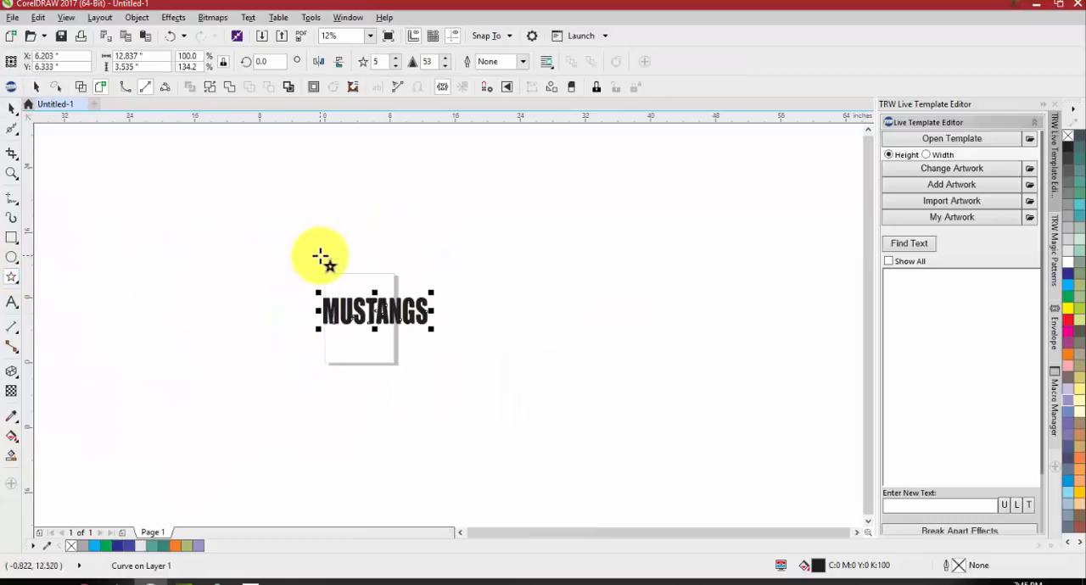
drag(319, 255, 294, 280)
scroll(288, 258, up, 2)
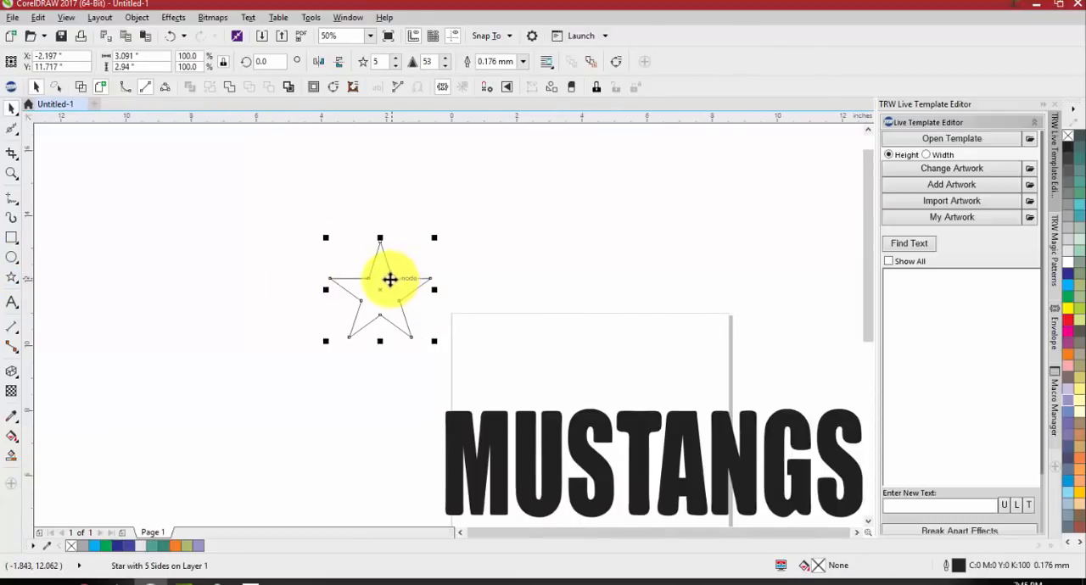
key(ctrl+q)
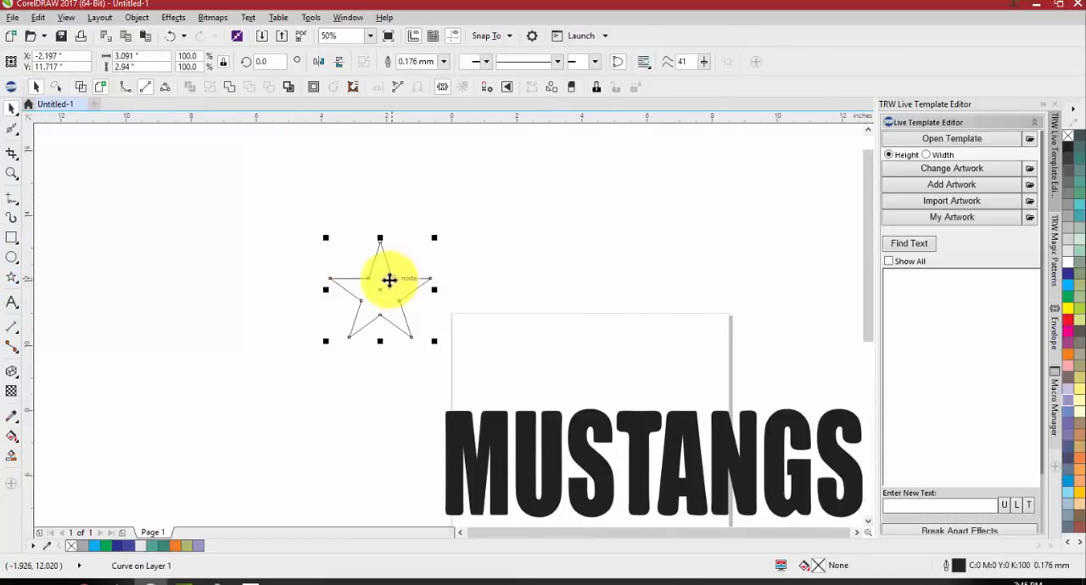
click(504, 271)
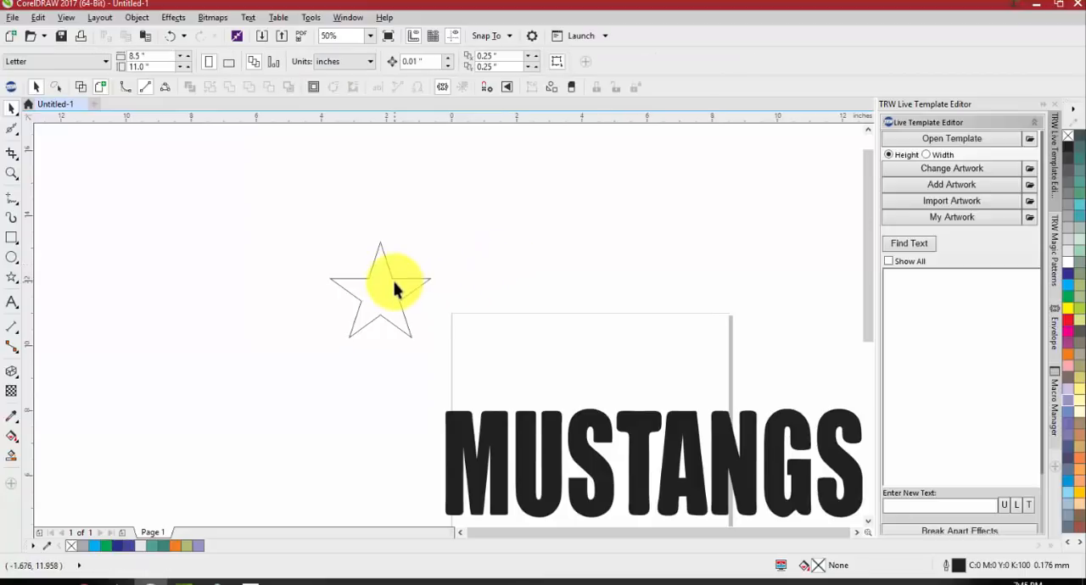
Smooth the star's upper and side points and its upper-left inner corner with the 1-inch Smooth brush
scroll(393, 286, up, 2)
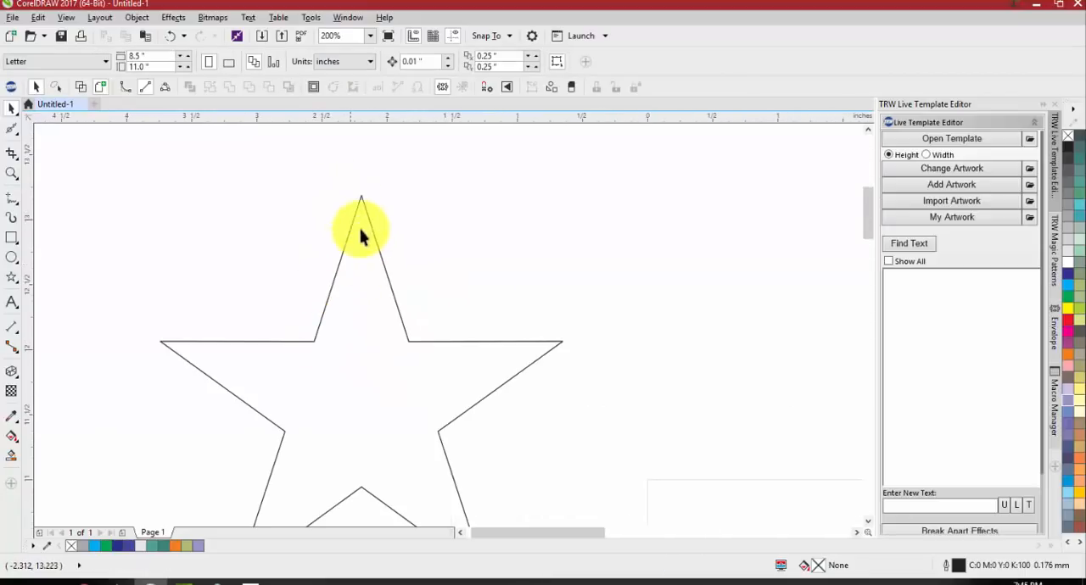
scroll(414, 386, down, 1)
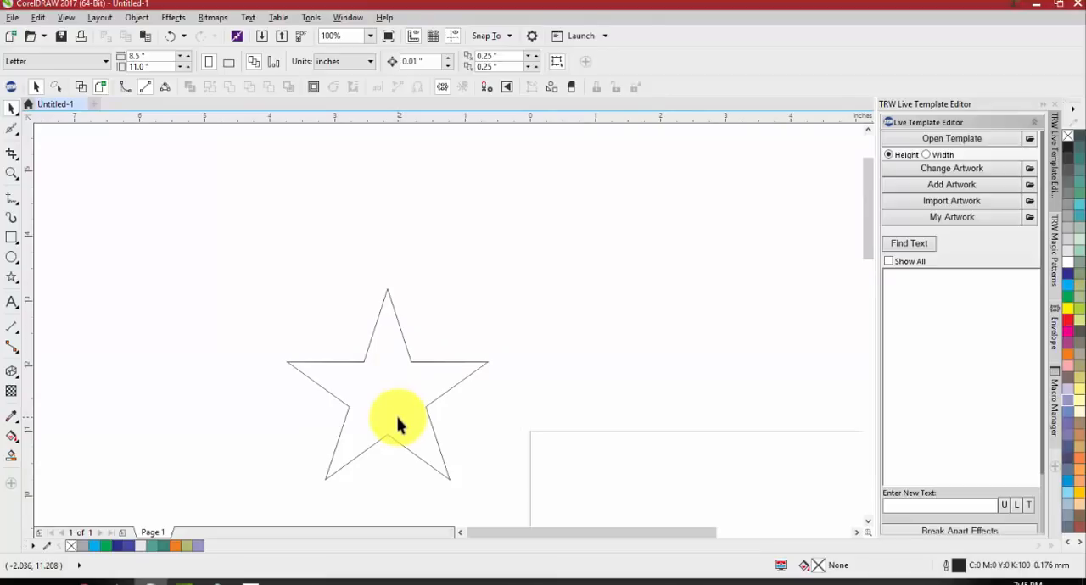
scroll(380, 345, up, 1)
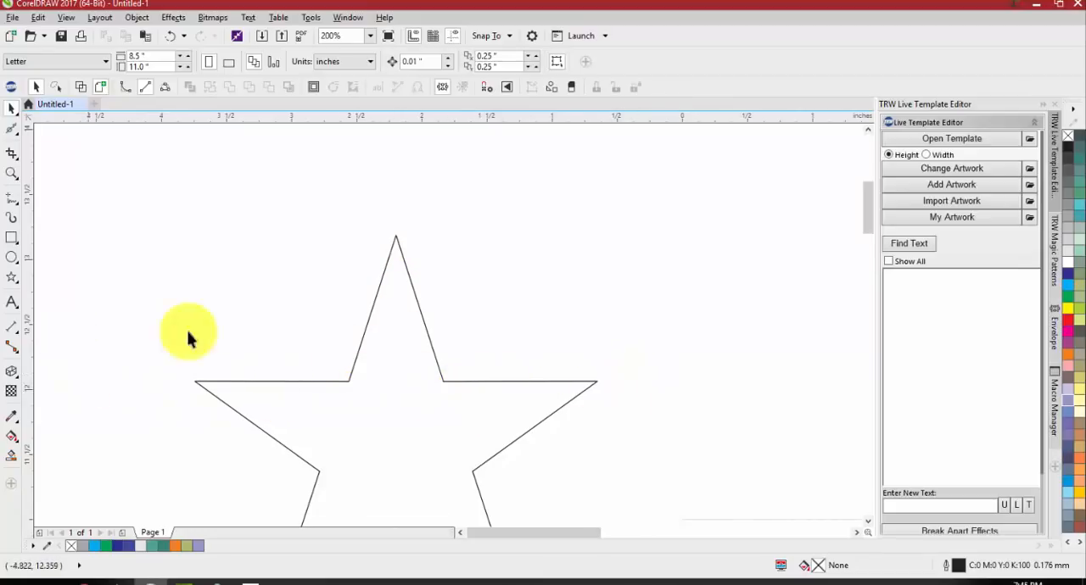
click(373, 442)
click(12, 132)
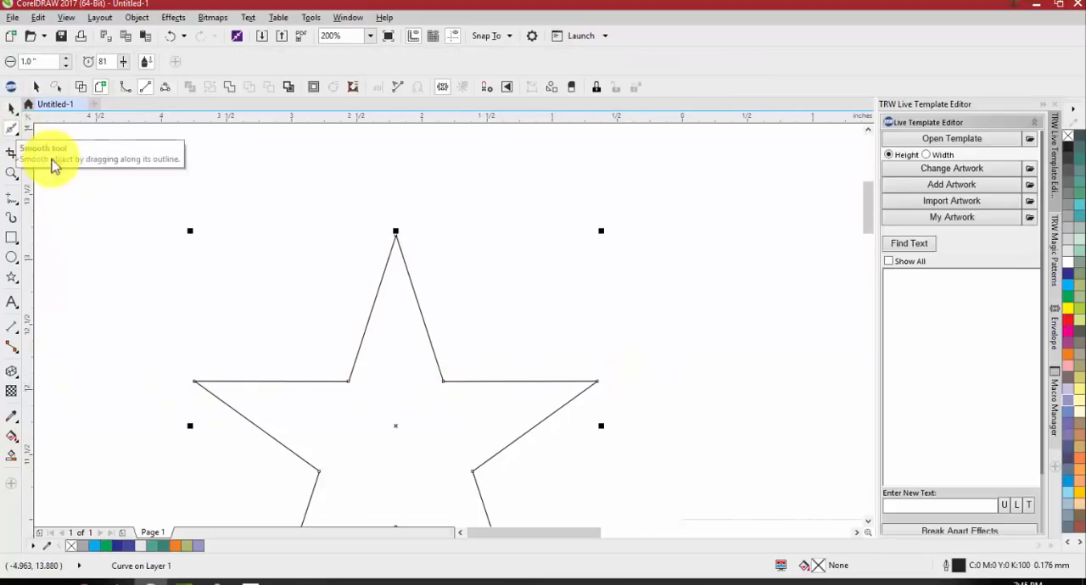
scroll(150, 211, down, 2)
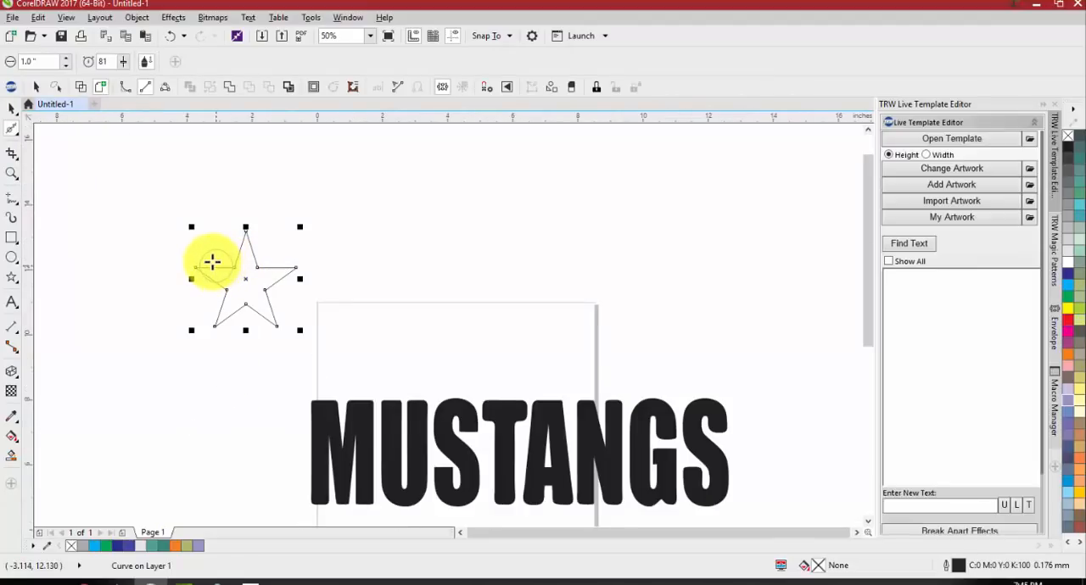
click(16, 130)
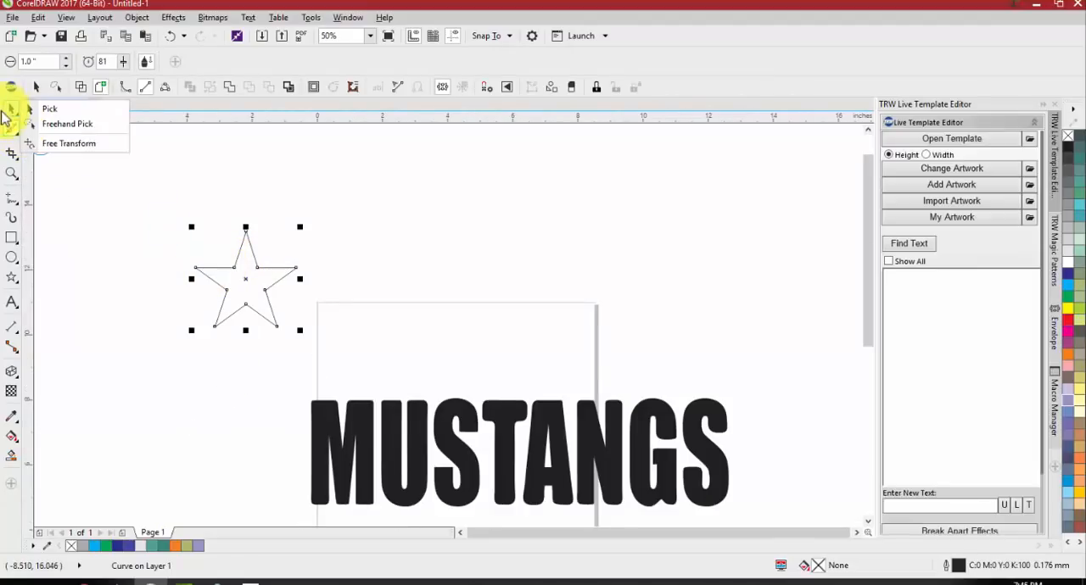
click(56, 154)
scroll(194, 231, up, 1)
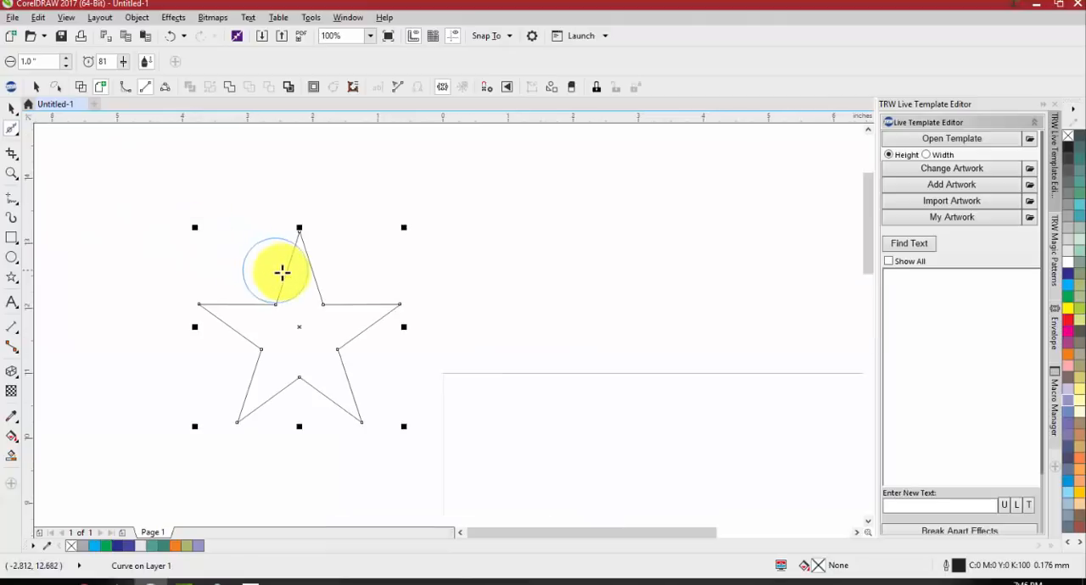
mouse_move(294, 244)
mouse_down()
mouse_move(384, 297)
mouse_move(390, 365)
mouse_move(334, 437)
mouse_move(276, 445)
mouse_move(207, 385)
mouse_move(207, 269)
mouse_up()
scroll(211, 289, up, 2)
scroll(227, 314, up, 1)
scroll(88, 403, down, 1)
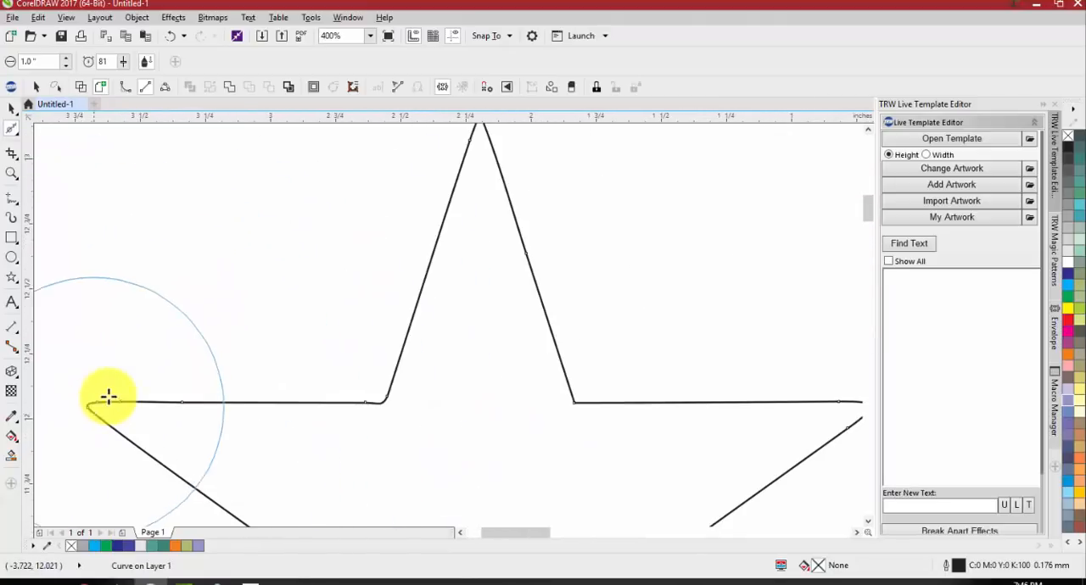
Finish rounding the star's points, including the top tip, with the Smooth tool and deselect the star
scroll(318, 245, down, 1)
scroll(390, 191, up, 2)
click(344, 198)
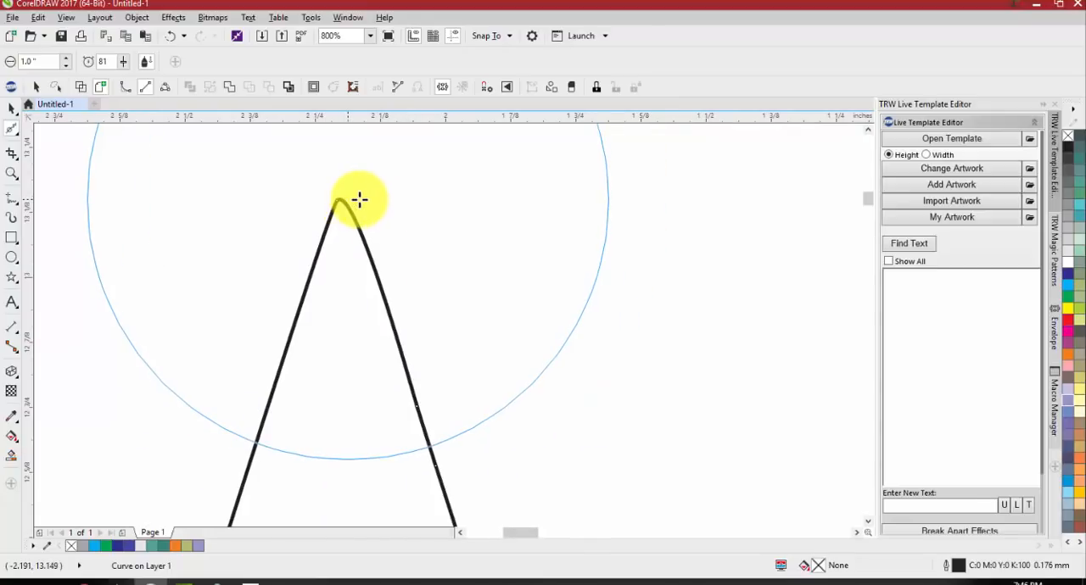
scroll(267, 223, down, 2)
scroll(439, 293, down, 1)
key(space)
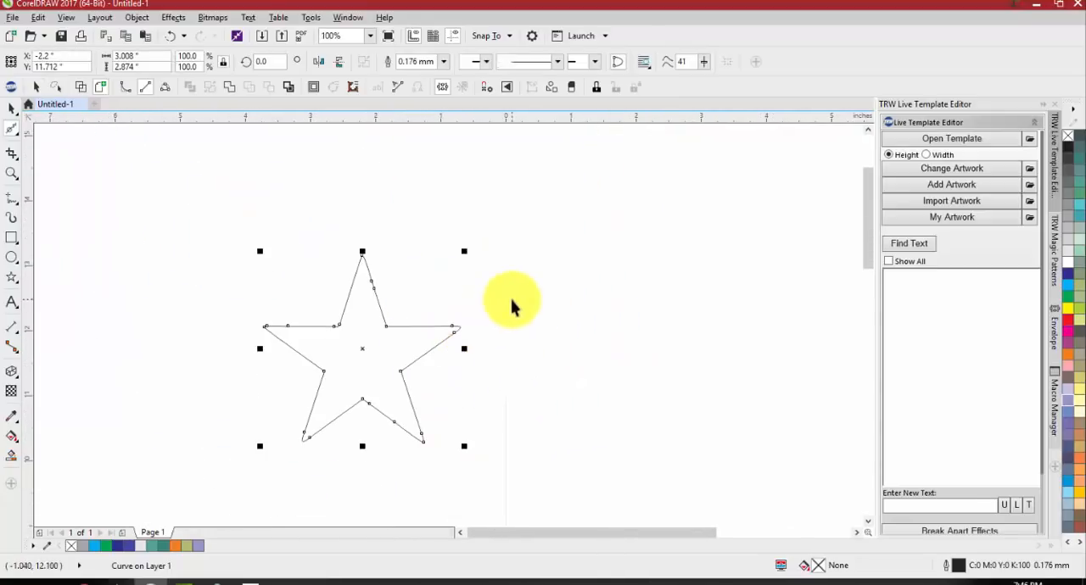
click(513, 300)
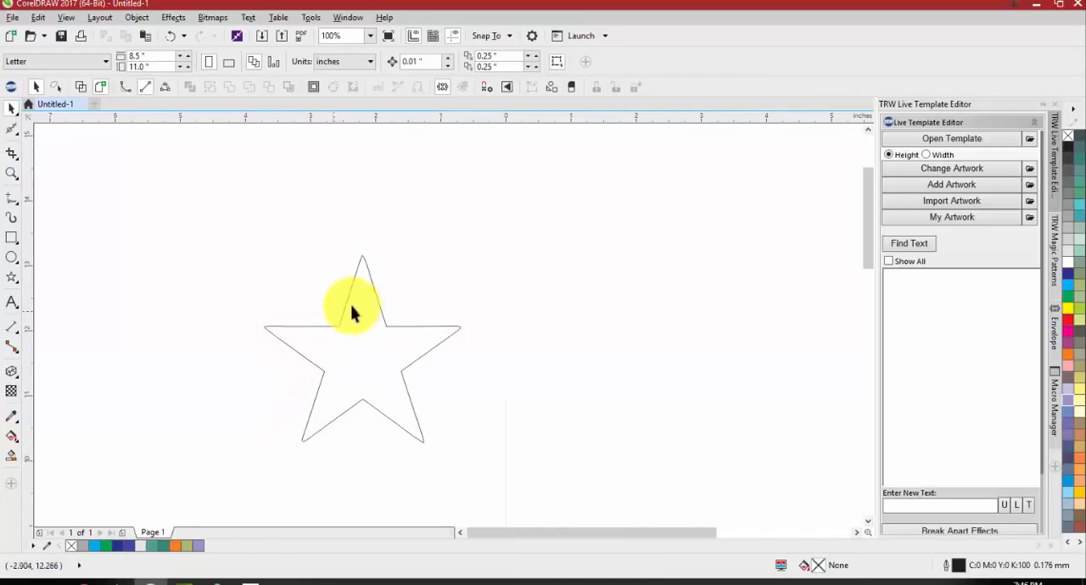
Examine the star's points up close and select the star beside the MUSTANGS lettering
scroll(451, 344, up, 3)
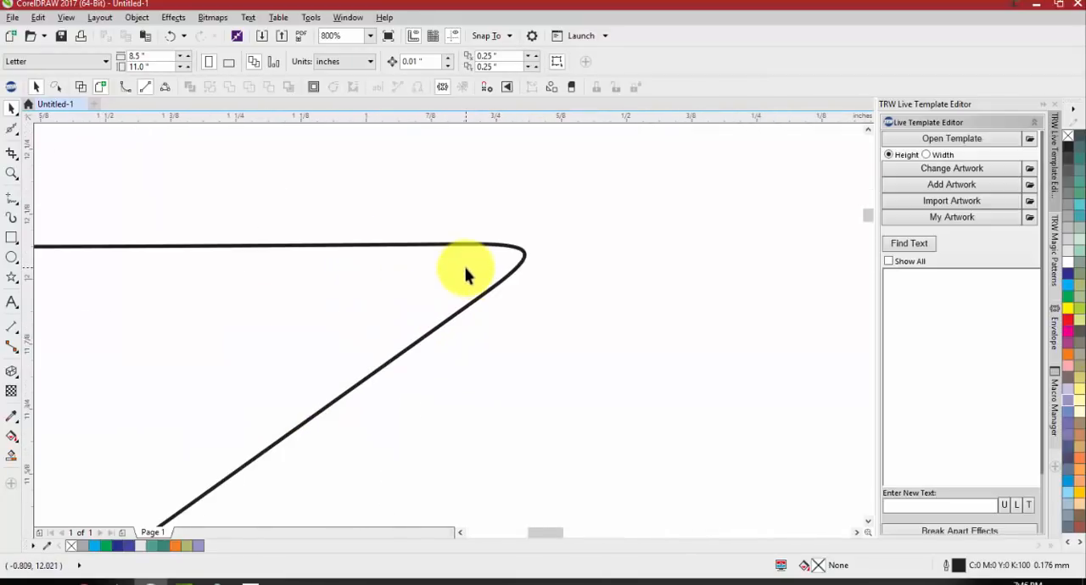
scroll(464, 274, down, 6)
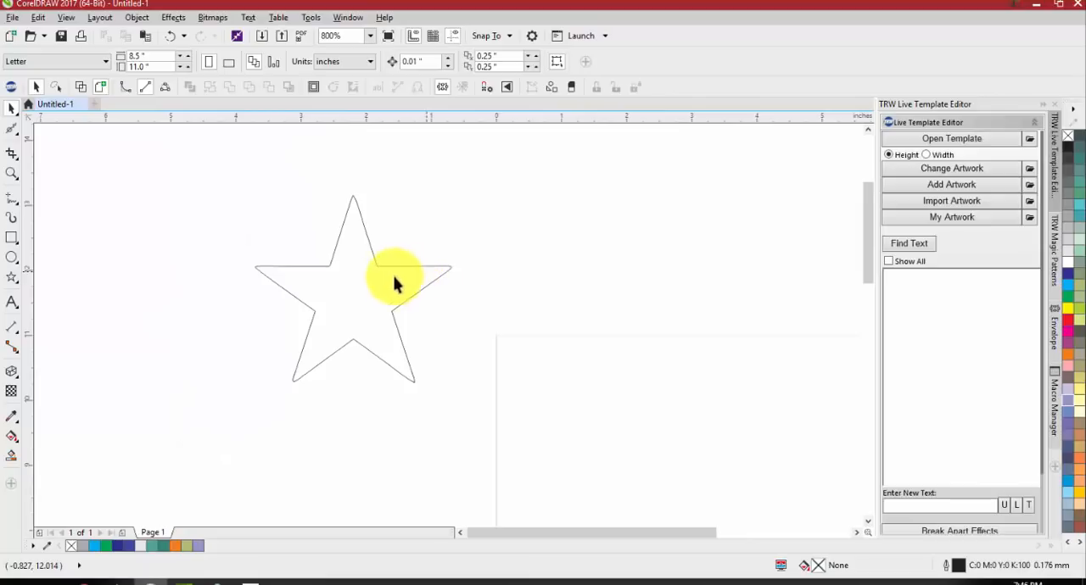
scroll(409, 383, down, 3)
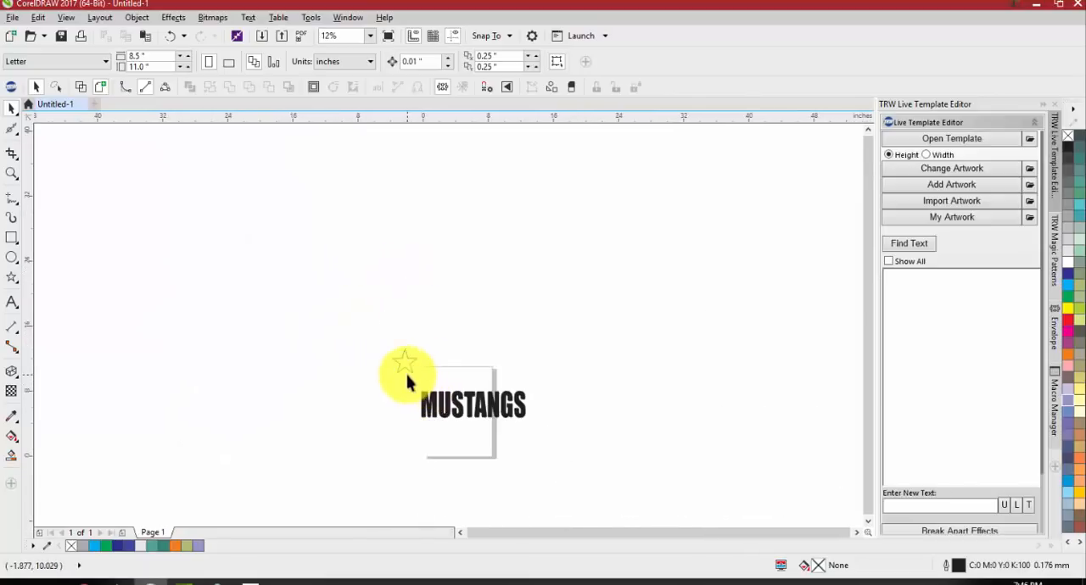
click(399, 362)
scroll(399, 364, up, 3)
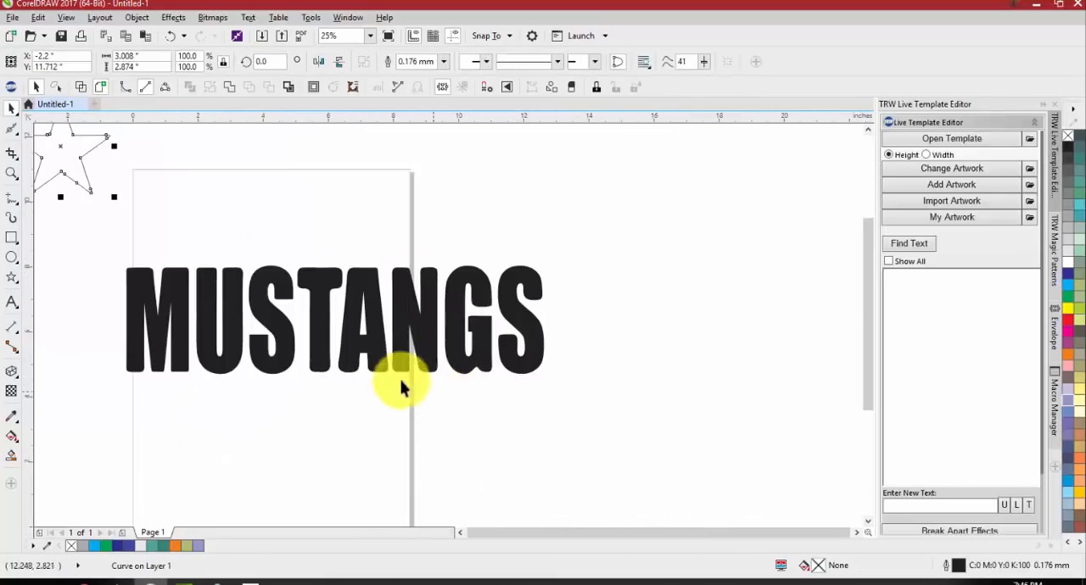
Deselect the star and examine the MUSTANGS lettering's corners and edges up close
scroll(134, 289, up, 1)
key(Escape)
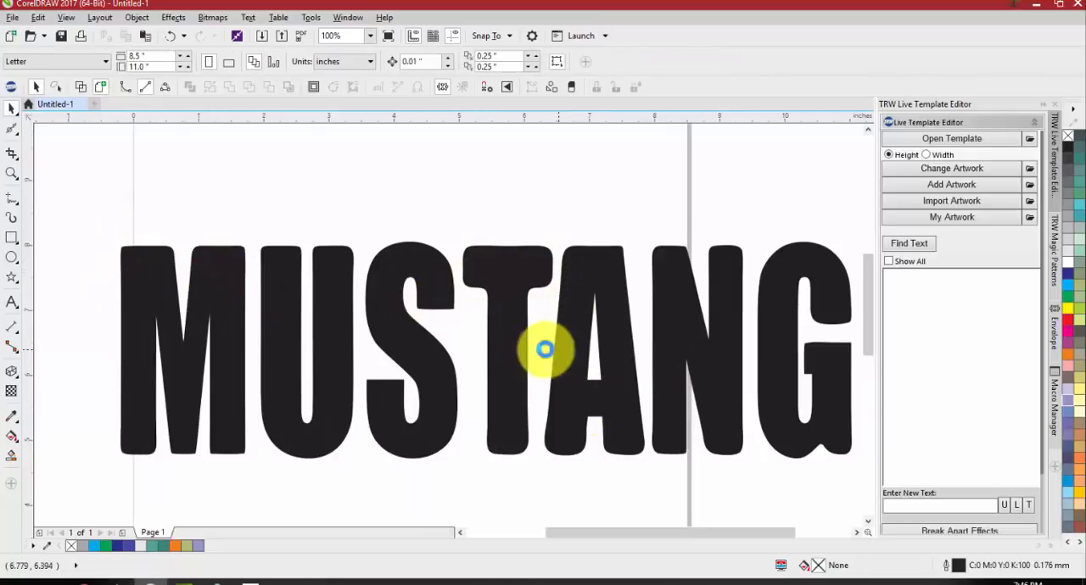
scroll(611, 344, down, 1)
scroll(730, 348, up, 1)
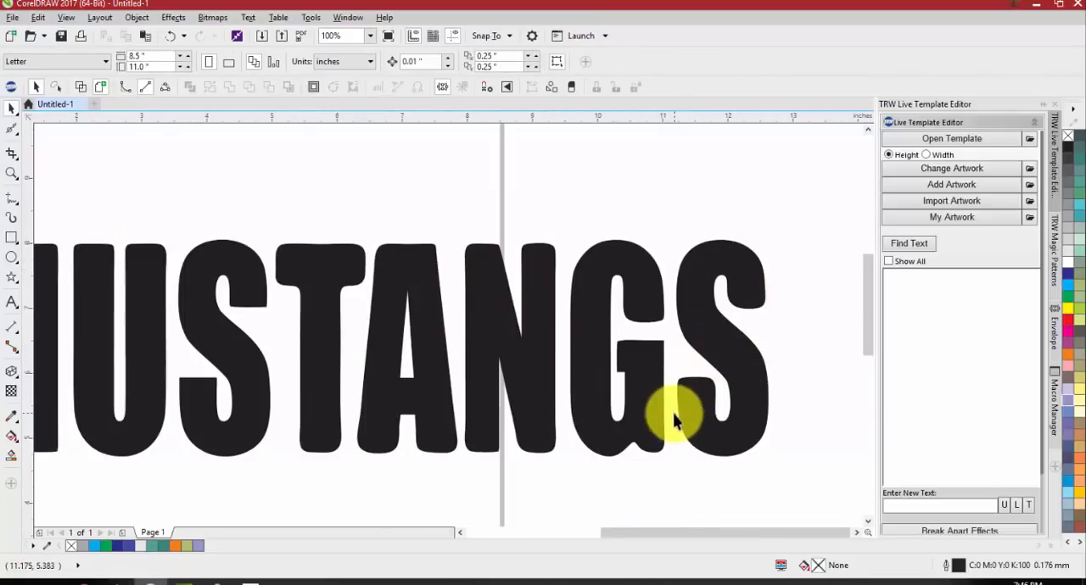
scroll(708, 339, down, 1)
scroll(659, 341, up, 1)
scroll(659, 346, down, 1)
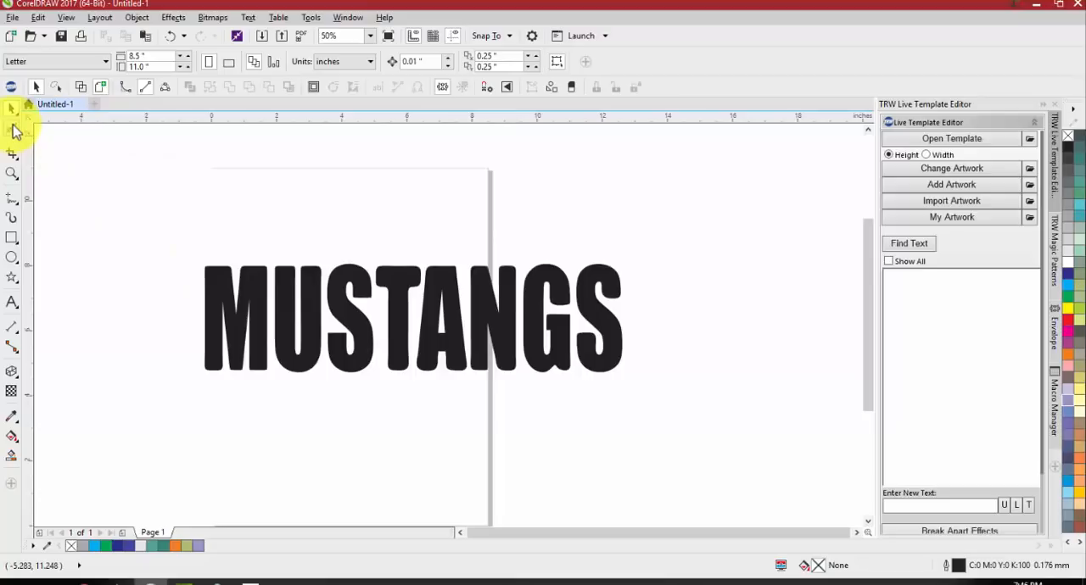
Try a Smear stroke through the M and U of MUSTANGS with the 1-inch brush at pressure 85, and undo it
click(14, 129)
click(53, 165)
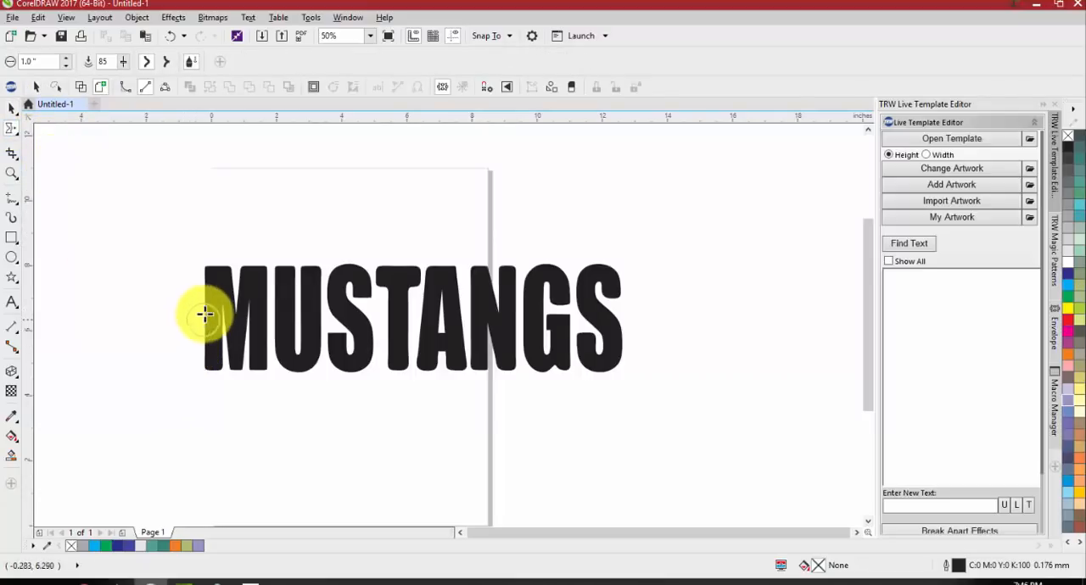
click(205, 304)
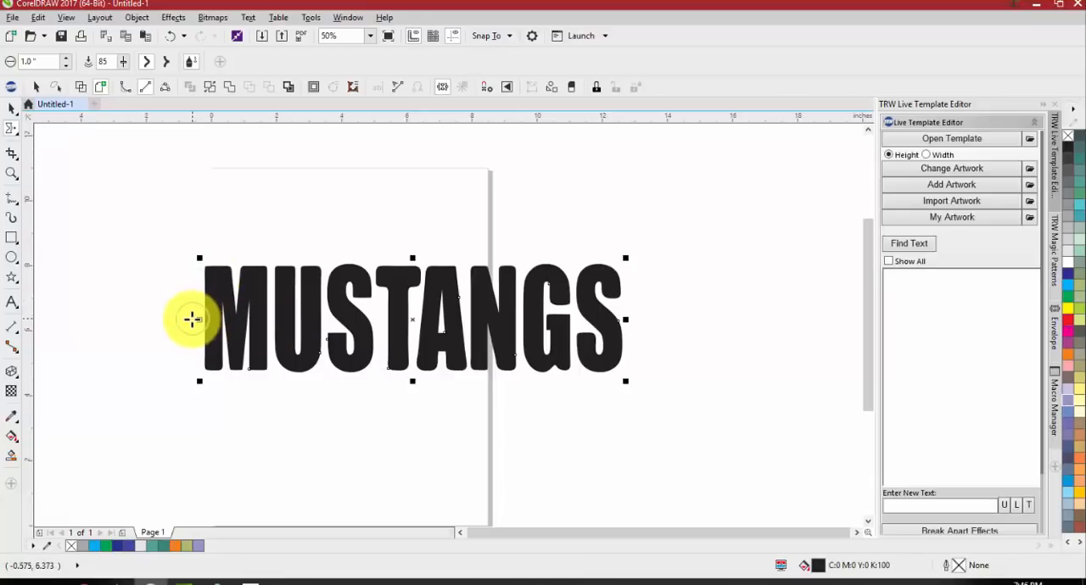
mouse_move(200, 317)
mouse_down()
mouse_move(291, 310)
mouse_move(331, 330)
mouse_up()
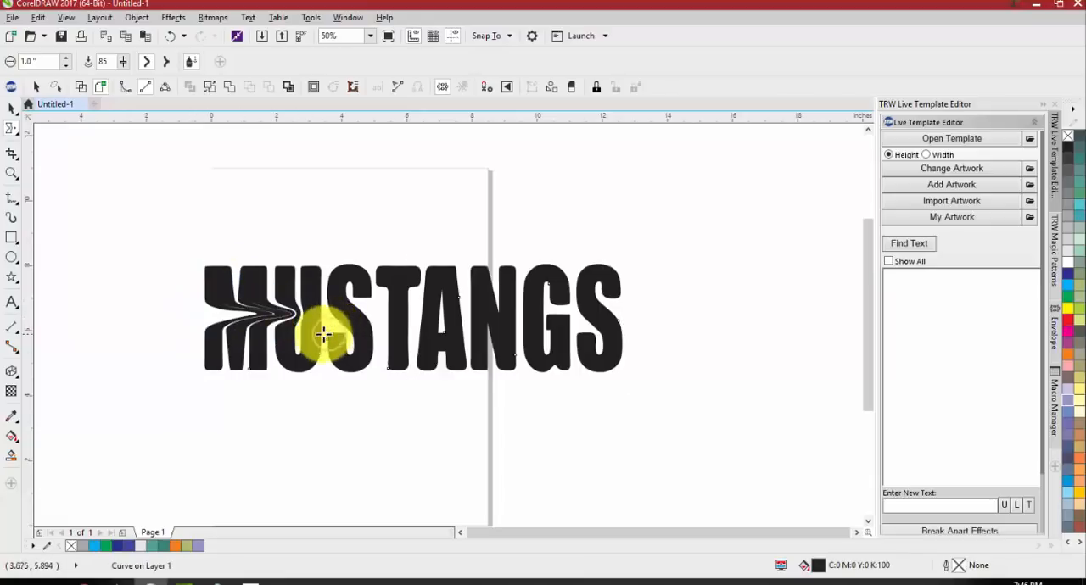
key(ctrl+z)
Try several wavy Smear strokes across the MUSTANGS letters, and undo all of them
mouse_move(220, 325)
mouse_down()
mouse_move(304, 324)
mouse_move(344, 342)
mouse_move(353, 319)
mouse_move(341, 314)
mouse_move(395, 309)
mouse_move(411, 321)
mouse_move(443, 316)
mouse_move(415, 335)
mouse_move(436, 345)
mouse_move(479, 322)
mouse_move(523, 329)
mouse_move(544, 316)
mouse_move(550, 351)
mouse_move(537, 387)
mouse_move(502, 373)
mouse_move(435, 383)
mouse_move(386, 371)
mouse_move(378, 389)
mouse_move(341, 373)
mouse_move(327, 388)
mouse_move(231, 377)
mouse_up()
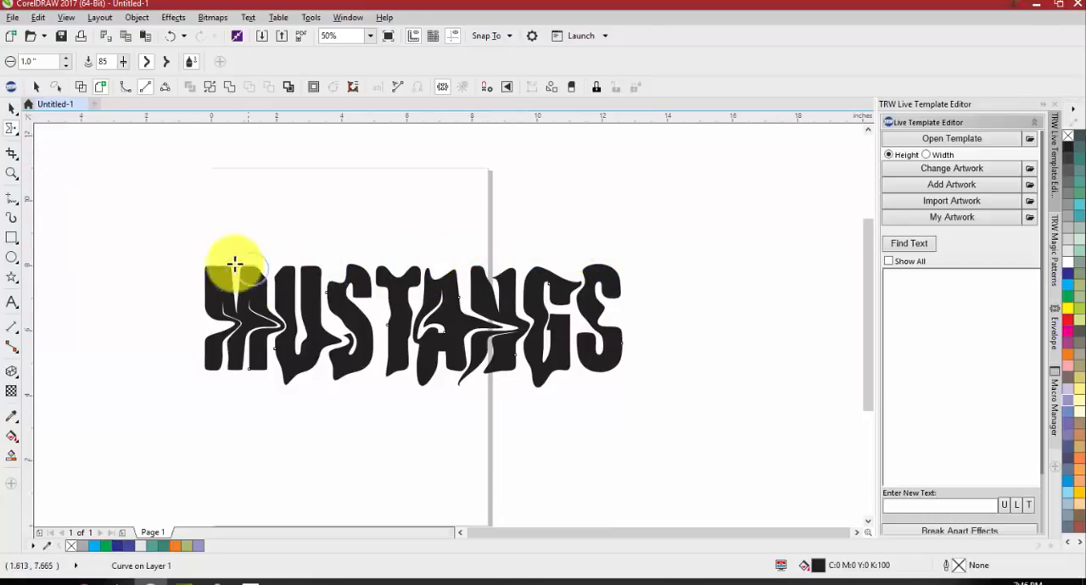
key(space)
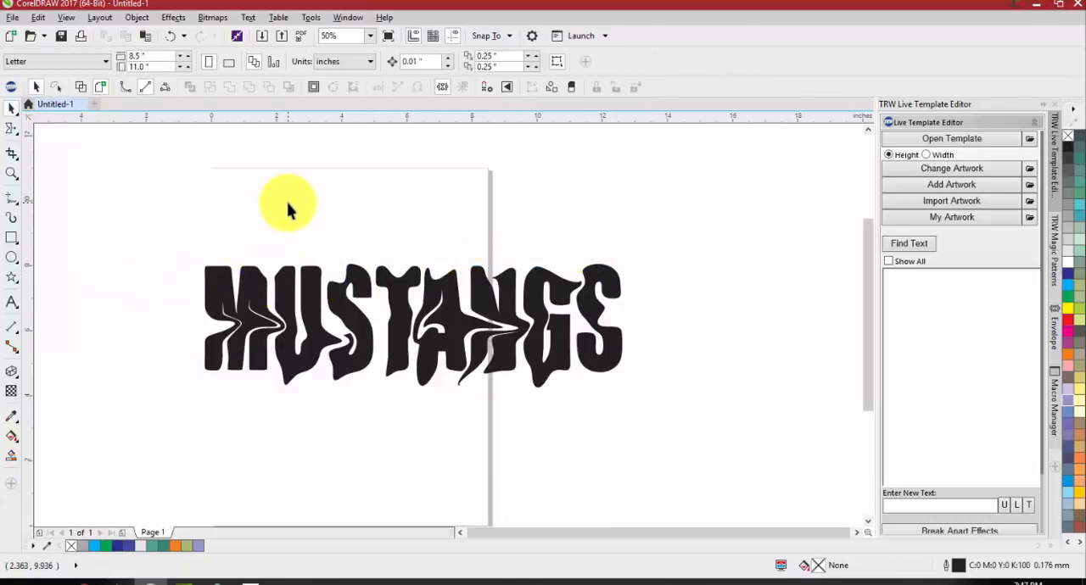
key(ctrl+z)
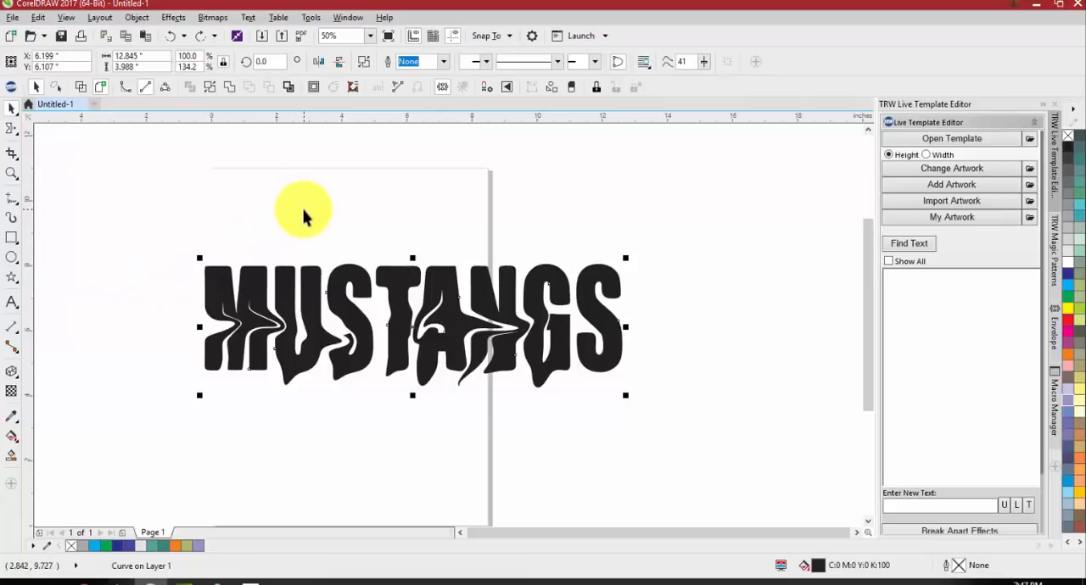
key(ctrl+z)
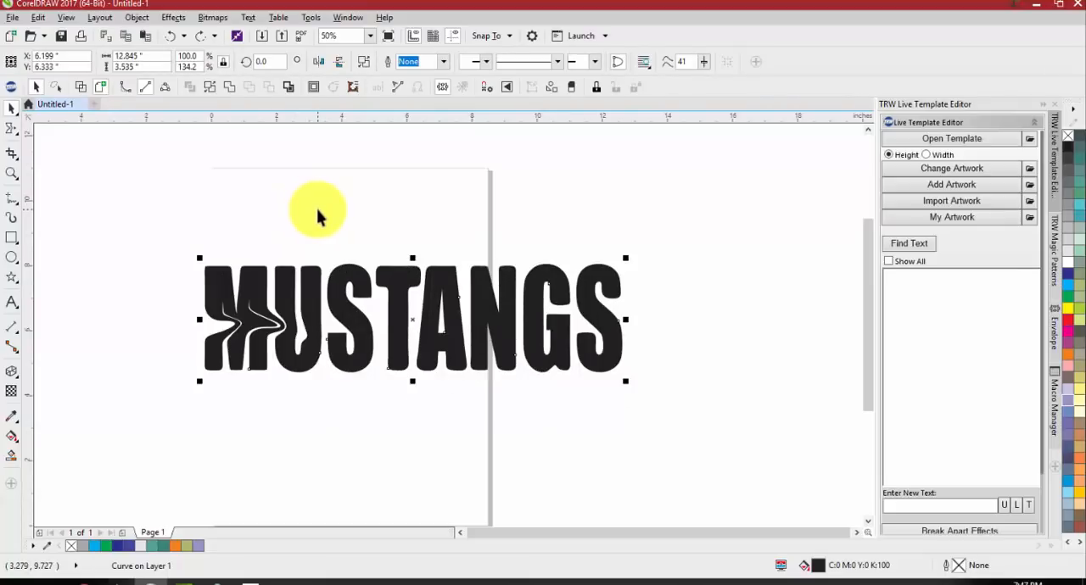
key(ctrl+z)
key(ctrl+z)
key(ctrl+z)
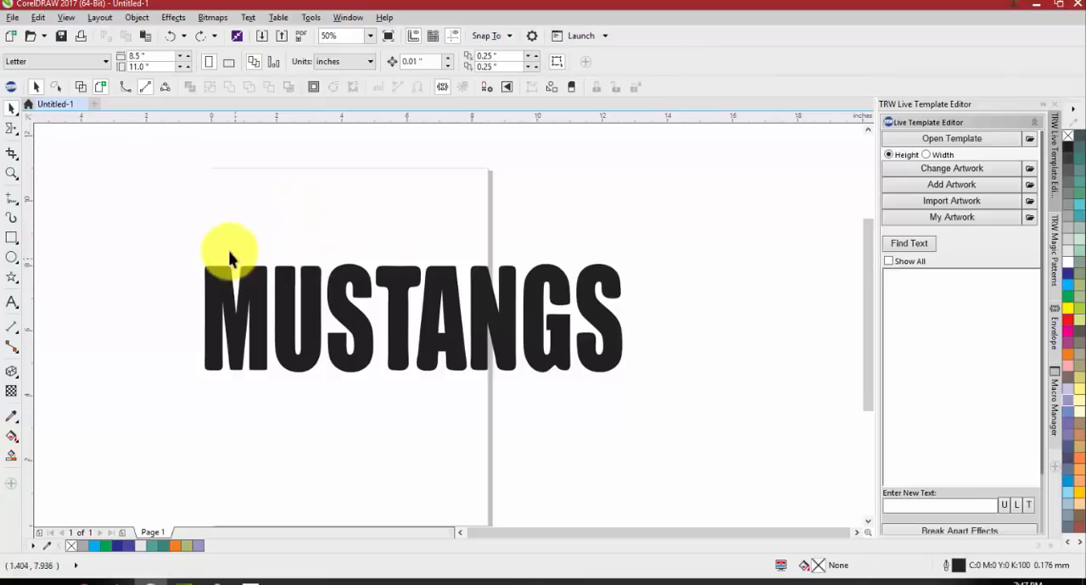
Try smearing horizontally through the middle of MUSTANGS from the M to the final S, and undo the strokes
click(206, 312)
key(space)
mouse_move(191, 299)
mouse_down()
mouse_move(257, 311)
mouse_move(291, 299)
mouse_move(276, 298)
mouse_move(396, 315)
mouse_move(635, 319)
mouse_up()
key(ctrl+z)
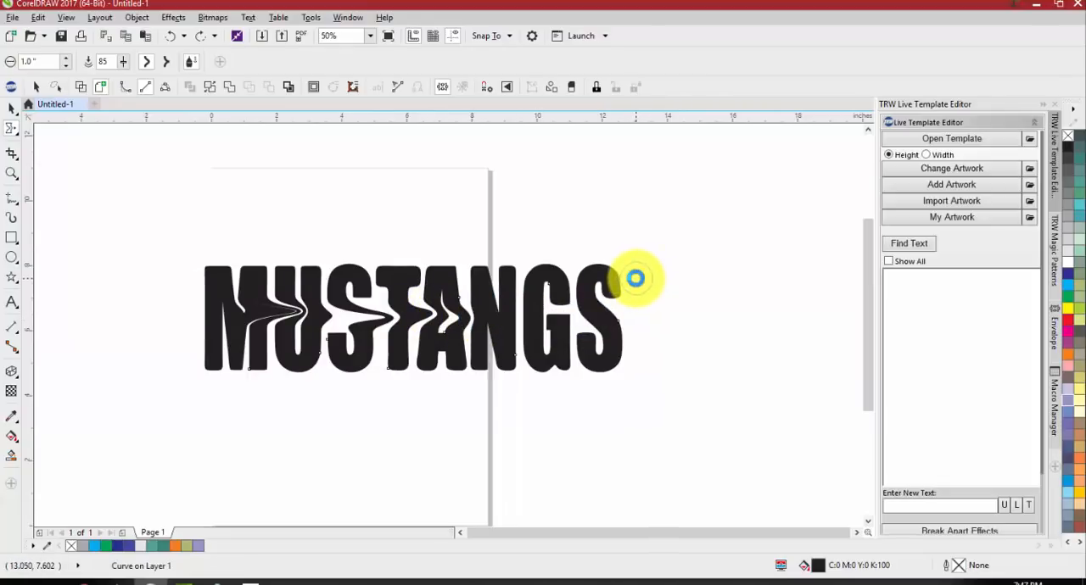
key(ctrl+z)
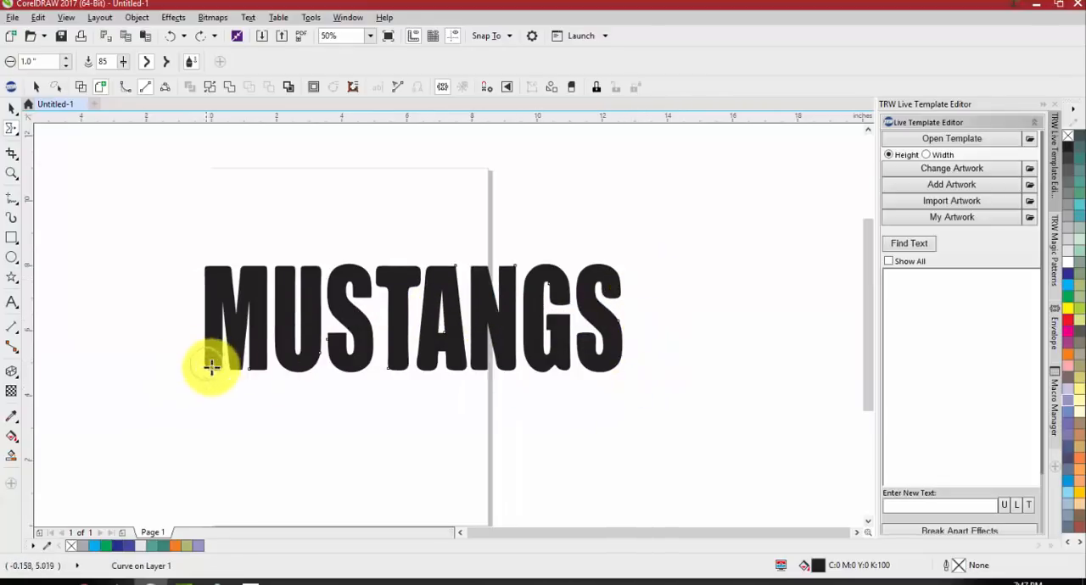
Smear zigzag distortions across all the MUSTANGS letters, delete the lettering and undo the deletion
mouse_move(211, 366)
mouse_down()
mouse_move(266, 363)
mouse_move(188, 372)
mouse_move(519, 366)
mouse_move(628, 337)
mouse_move(526, 322)
mouse_move(213, 318)
mouse_move(178, 278)
mouse_move(613, 287)
mouse_up()
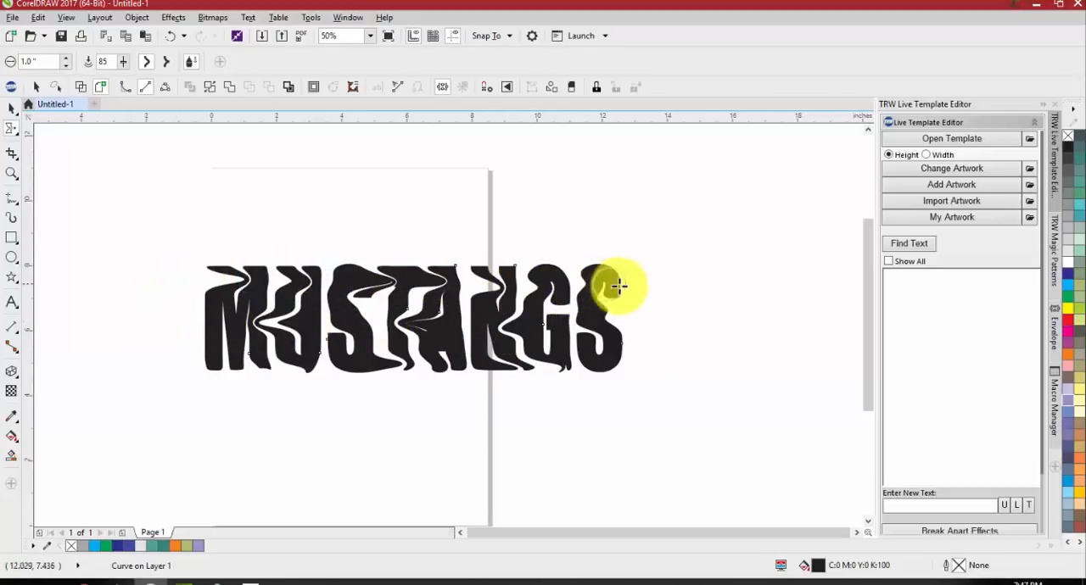
key(space)
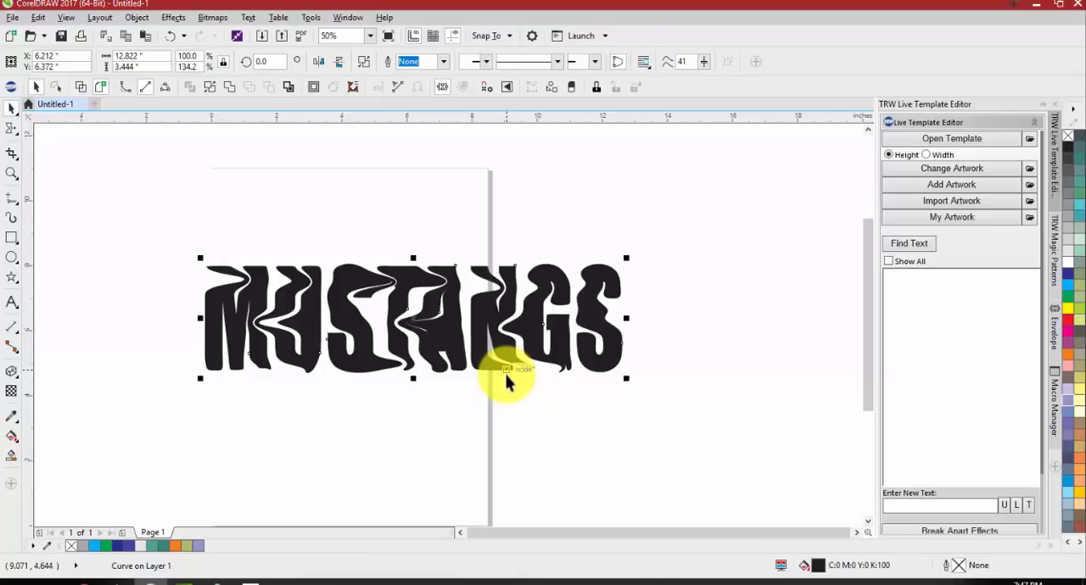
key(Delete)
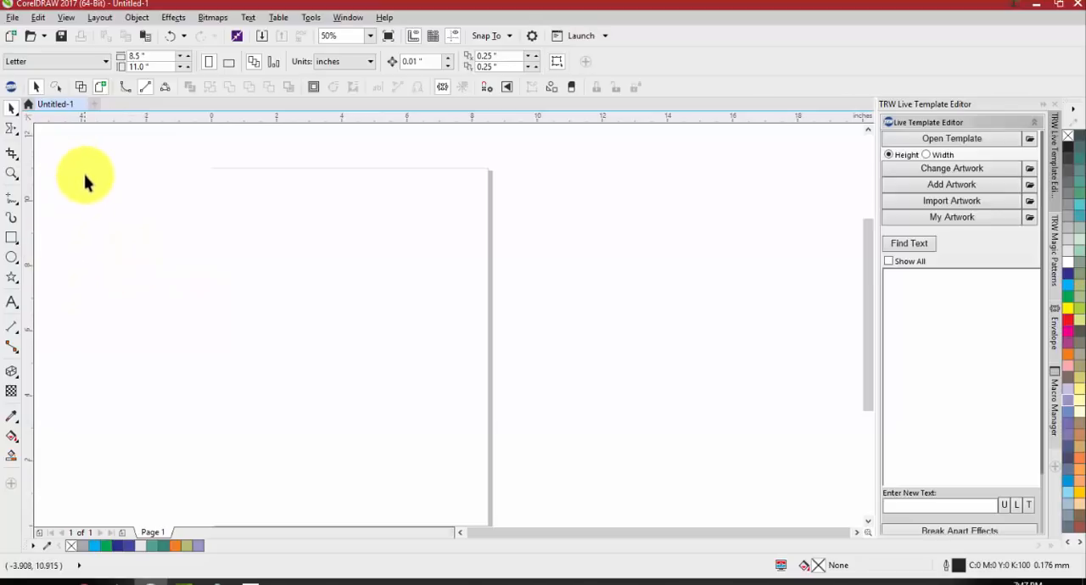
key(ctrl+z)
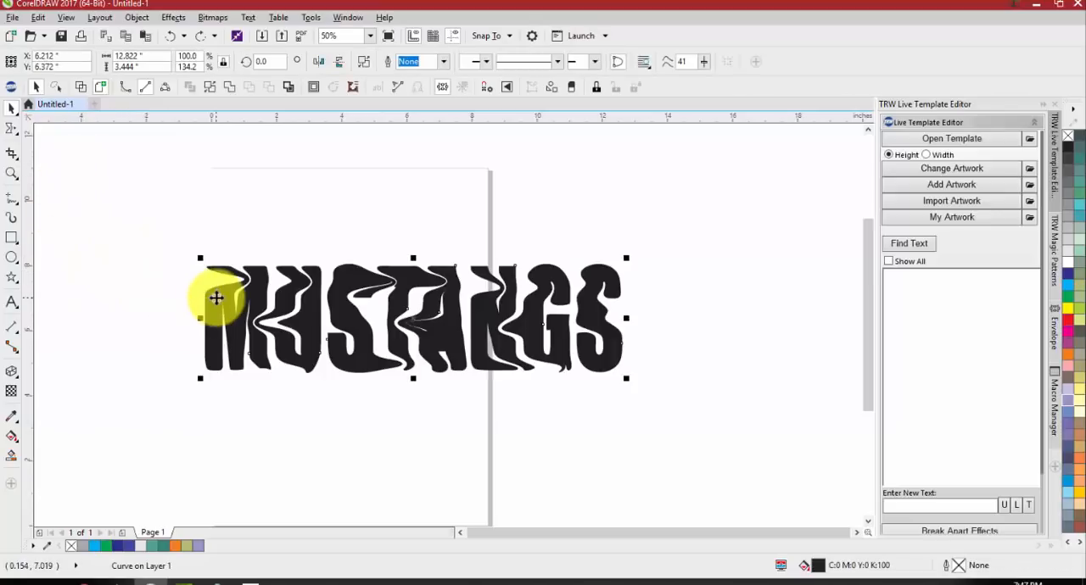
Undo the remaining smear strokes on the MUSTANGS lettering
key(ctrl+z)
key(ctrl+z)
key(ctrl+z)
key(ctrl+z)
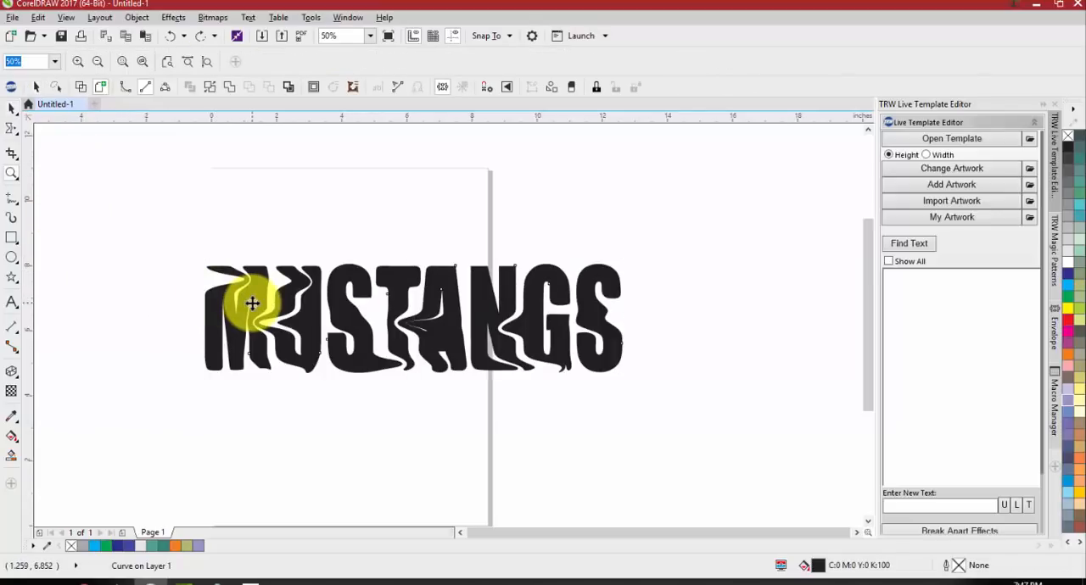
click(253, 303)
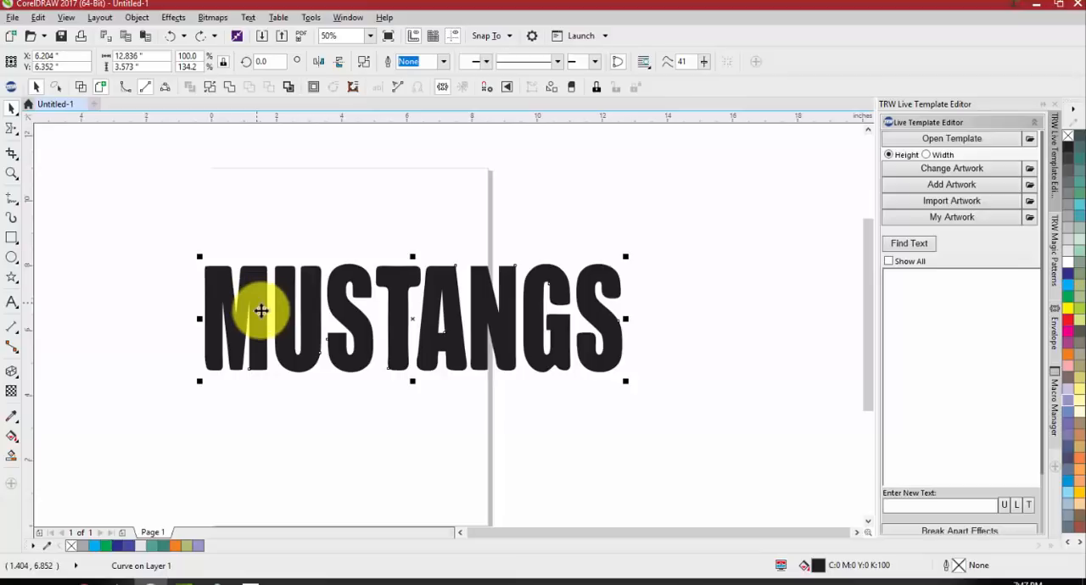
Move the MUSTANGS lettering about 0.87 inches right and 1.24 inches up
key(z)
key(space)
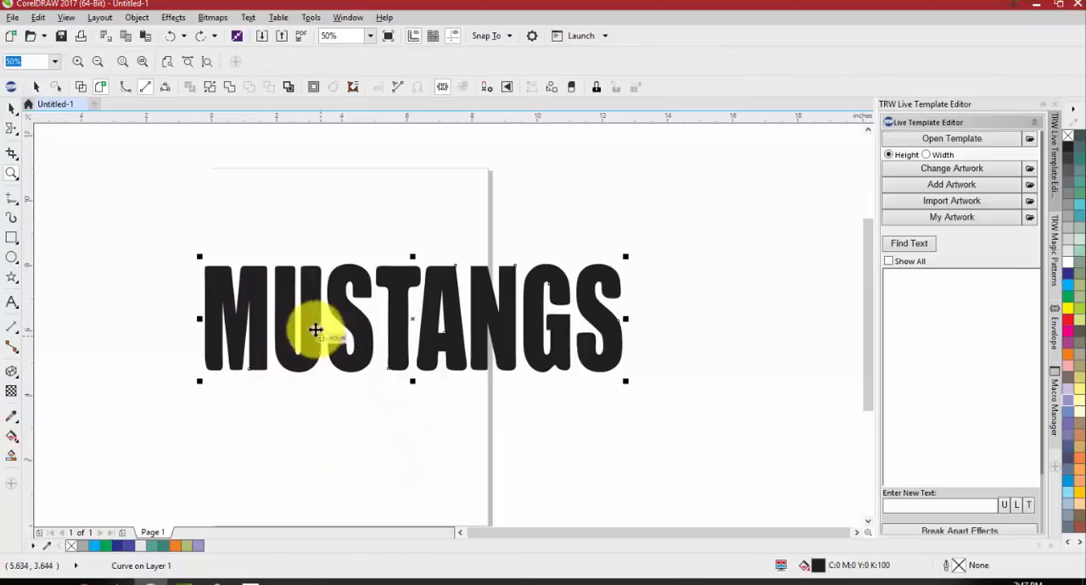
drag(341, 312, 367, 267)
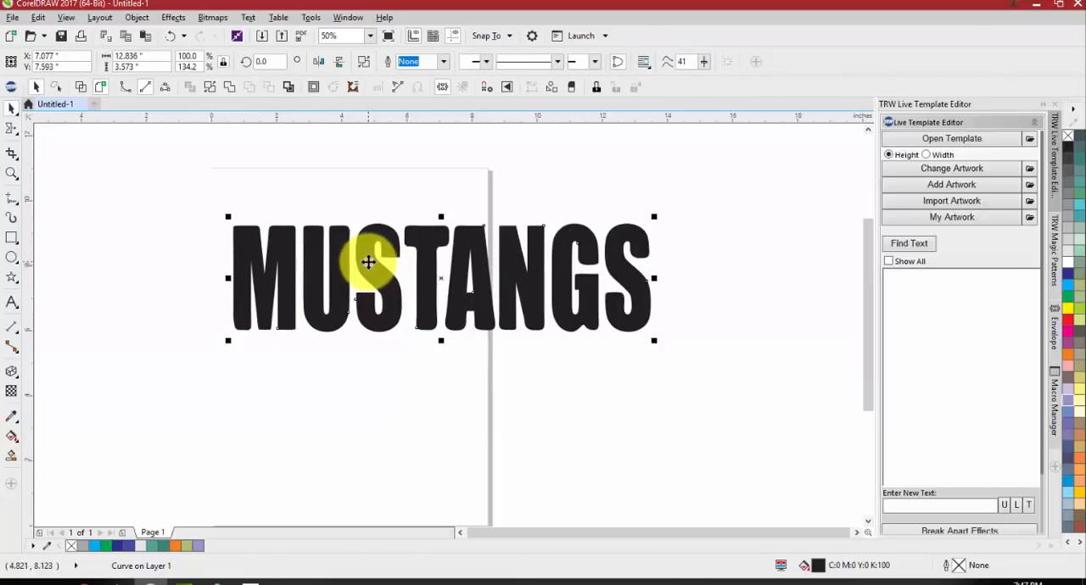
Twist curls into the outer left edge of the M with the Twirl tool at 1-inch nib size and rate 71
click(13, 130)
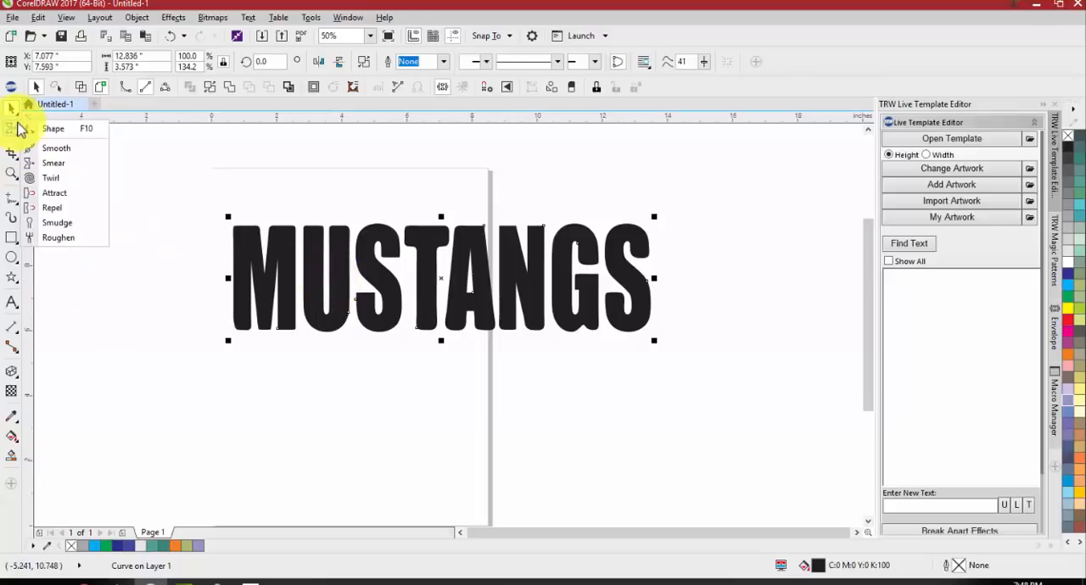
click(52, 178)
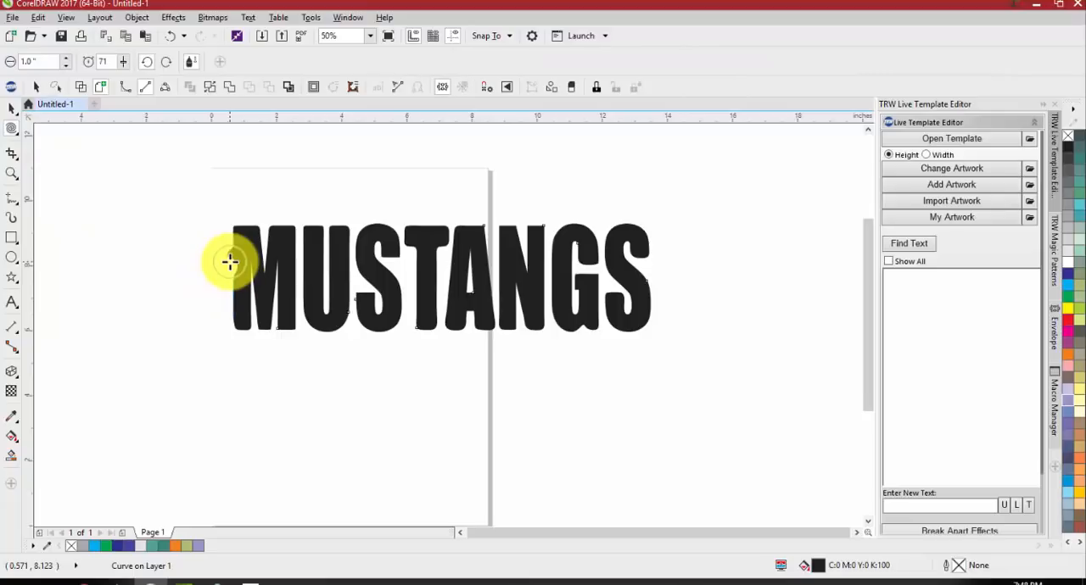
drag(229, 263, 232, 294)
click(232, 294)
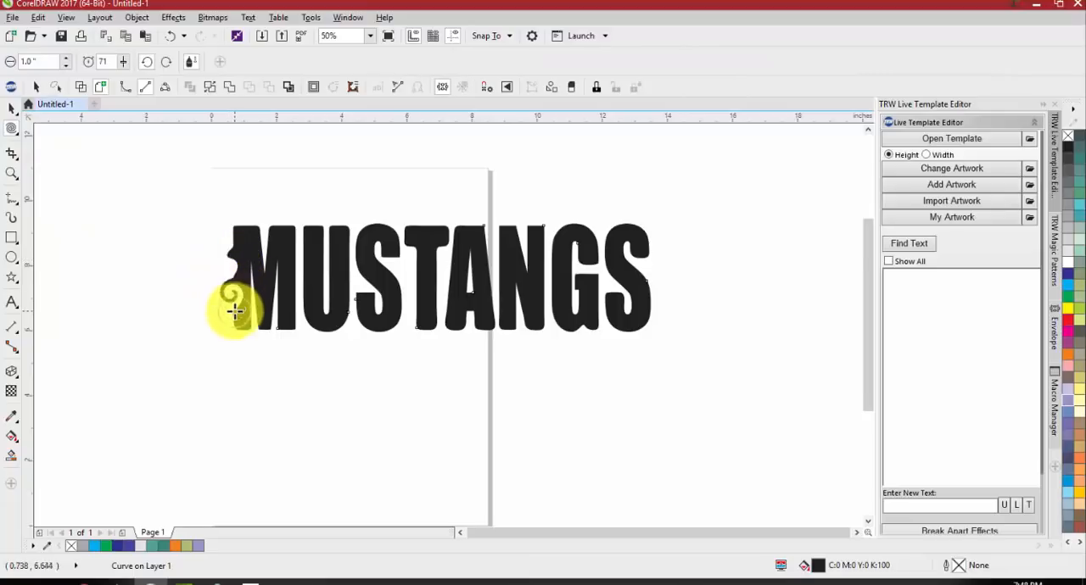
Twirl the bottom of the U, the lower left and top of the first S, and the left underside of the T
scroll(239, 305, up, 2)
scroll(172, 305, down, 1)
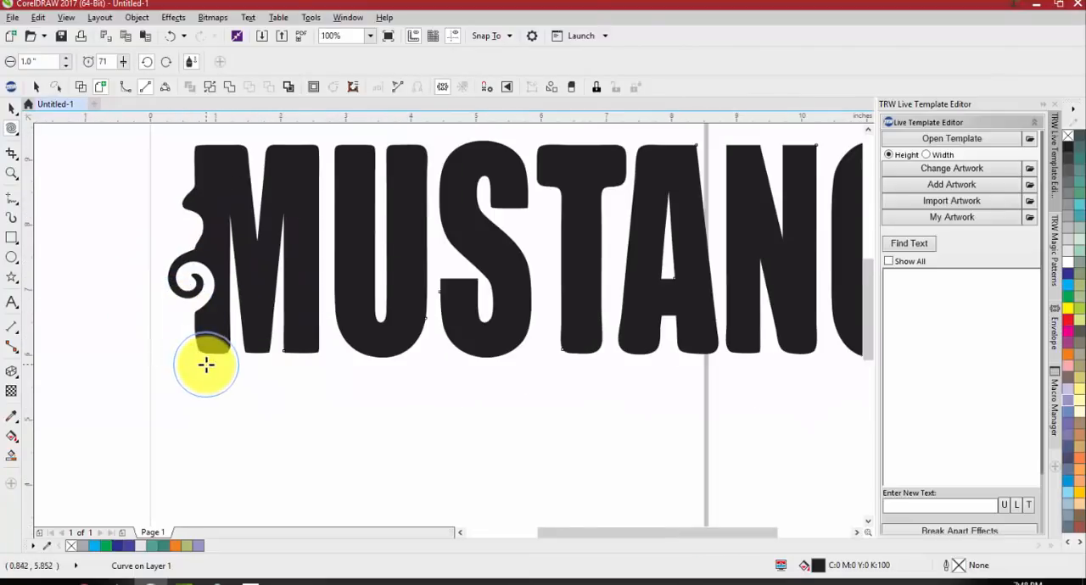
drag(212, 352, 259, 340)
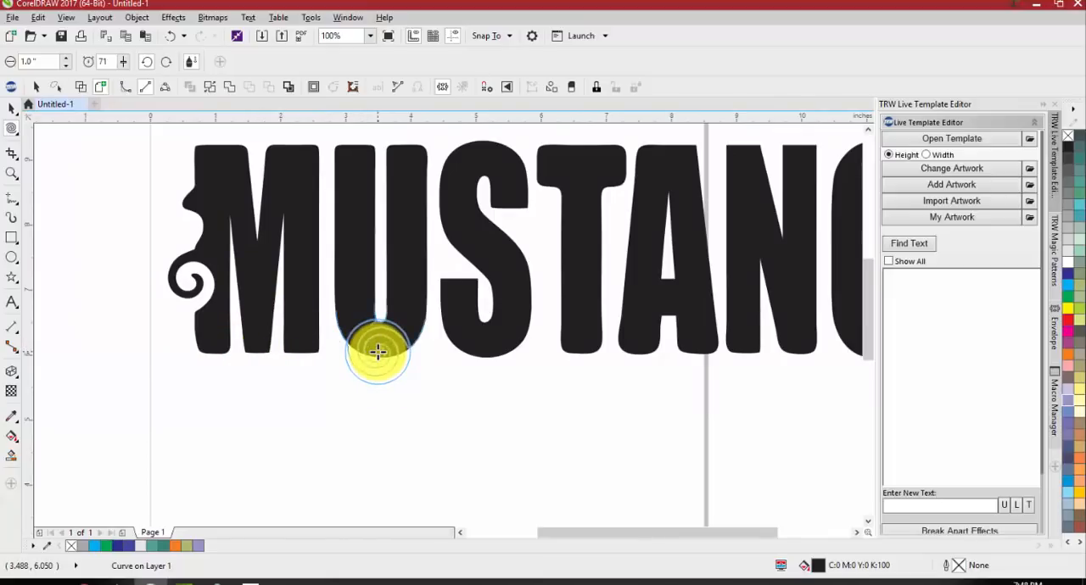
click(378, 351)
click(453, 332)
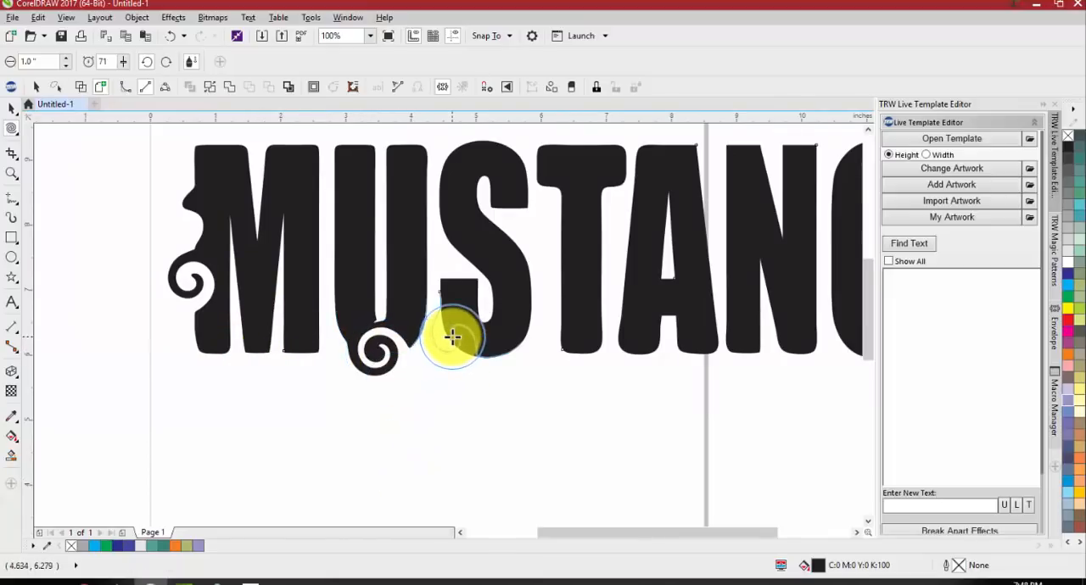
click(478, 145)
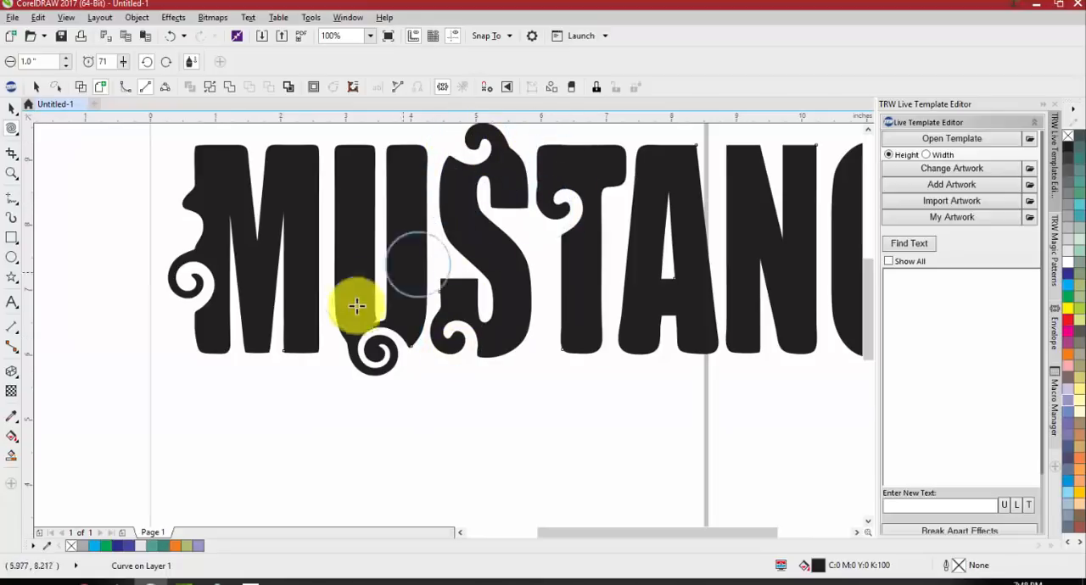
Add twirls inside the A, at two spots in the N, inside the G, and at the upper and lower parts of the final S
scroll(515, 279, down, 2)
scroll(514, 293, up, 2)
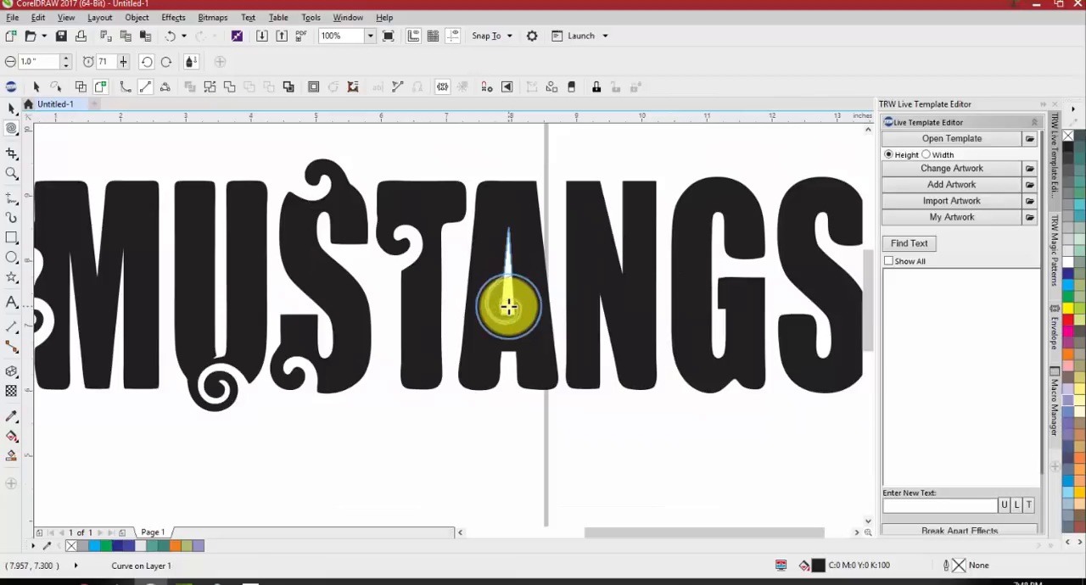
click(613, 261)
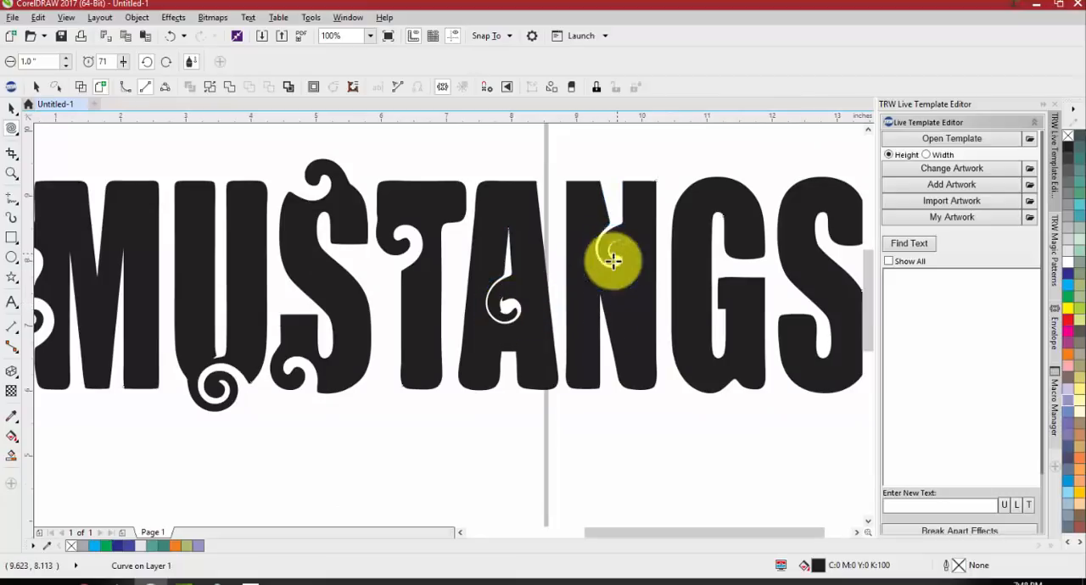
click(609, 307)
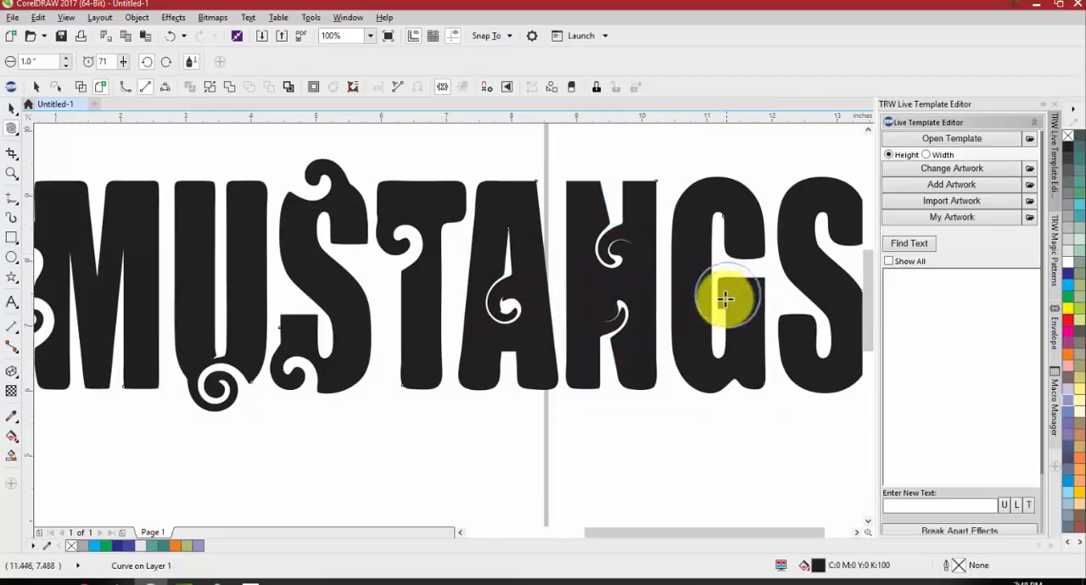
click(721, 347)
click(820, 222)
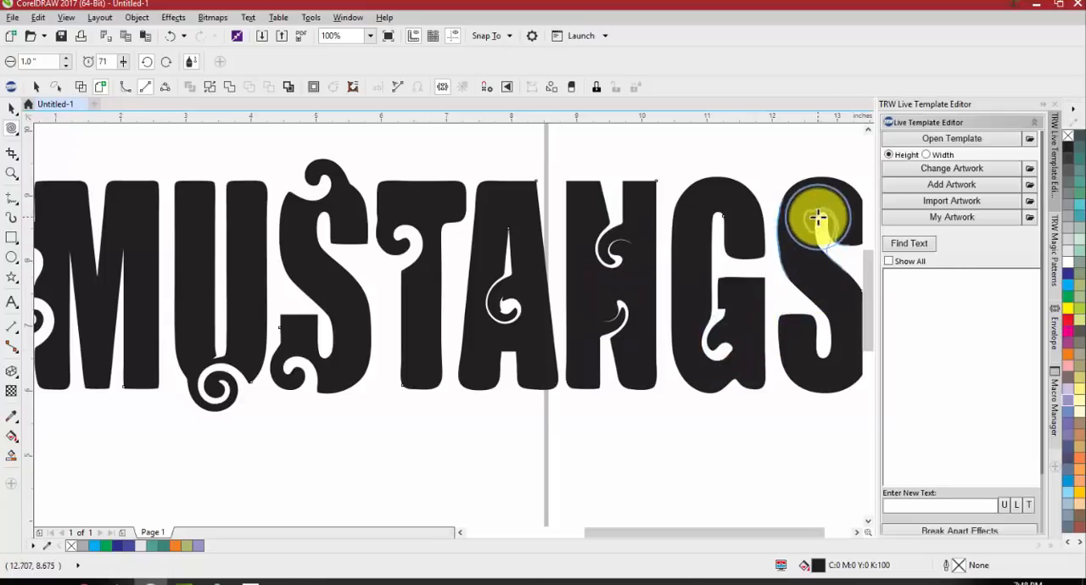
scroll(567, 268, down, 1)
click(700, 312)
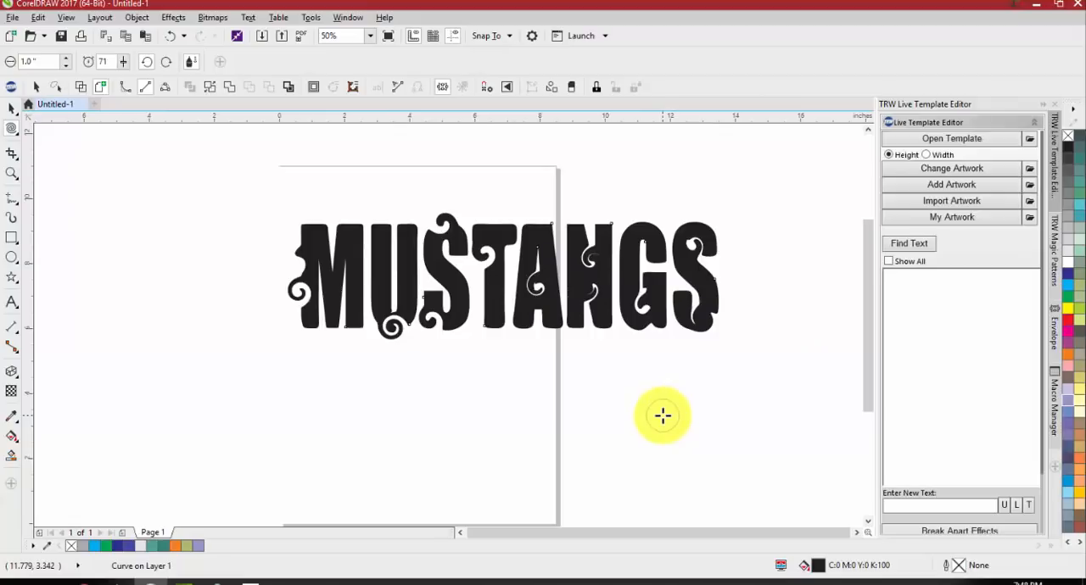
scroll(355, 222, up, 1)
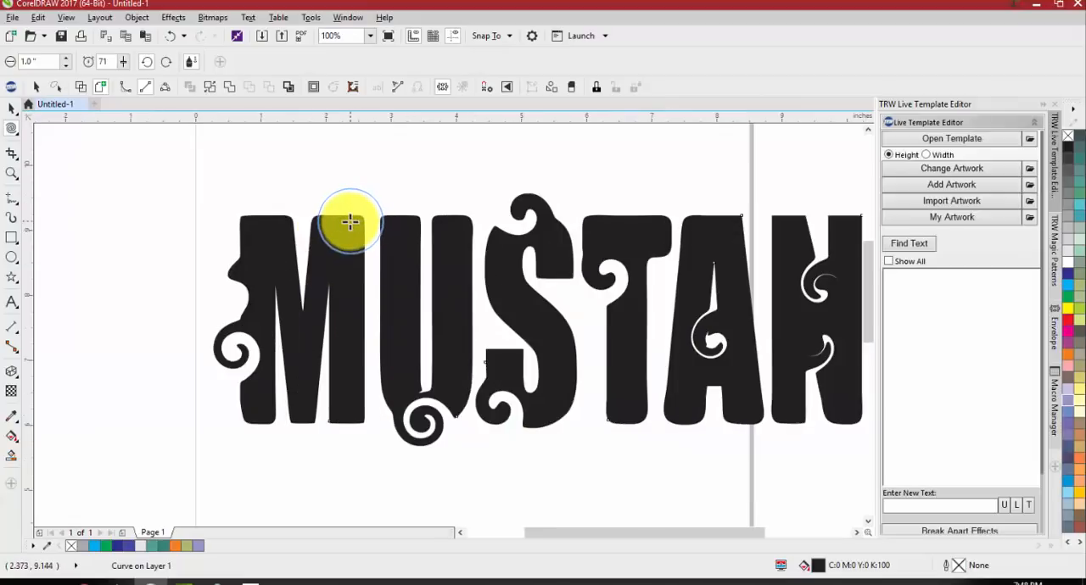
scroll(293, 291, down, 1)
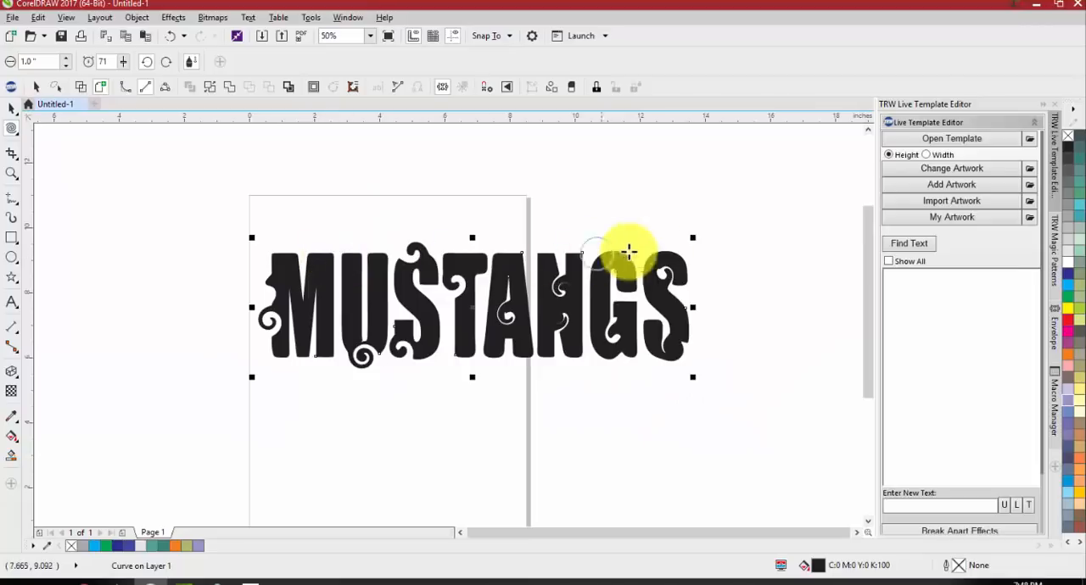
Twirl the top of the M, the peak of the A and the upper inside of the G, then deselect the lettering
click(303, 261)
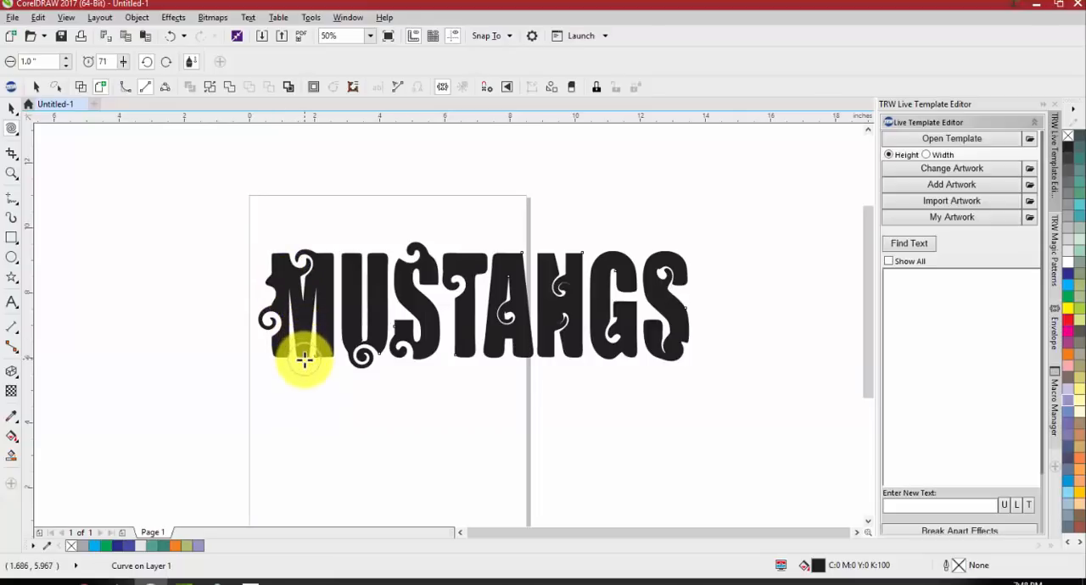
click(510, 252)
key(space)
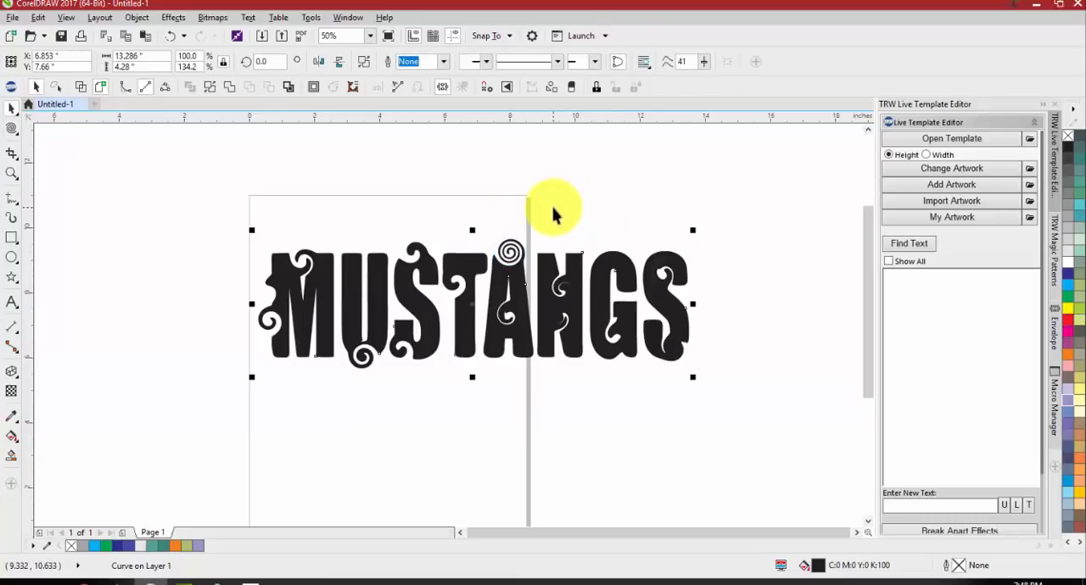
key(space)
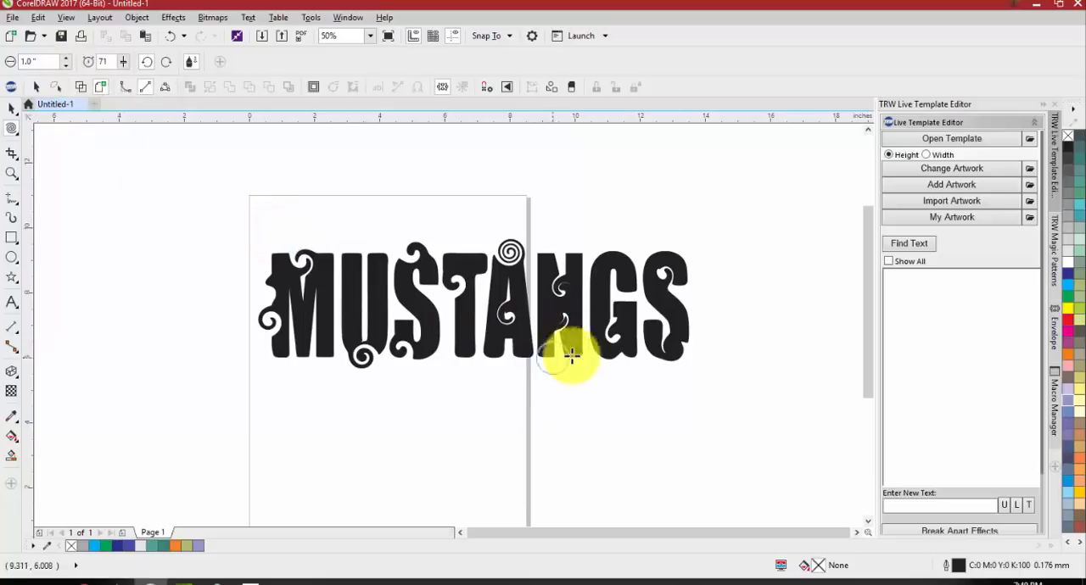
click(611, 273)
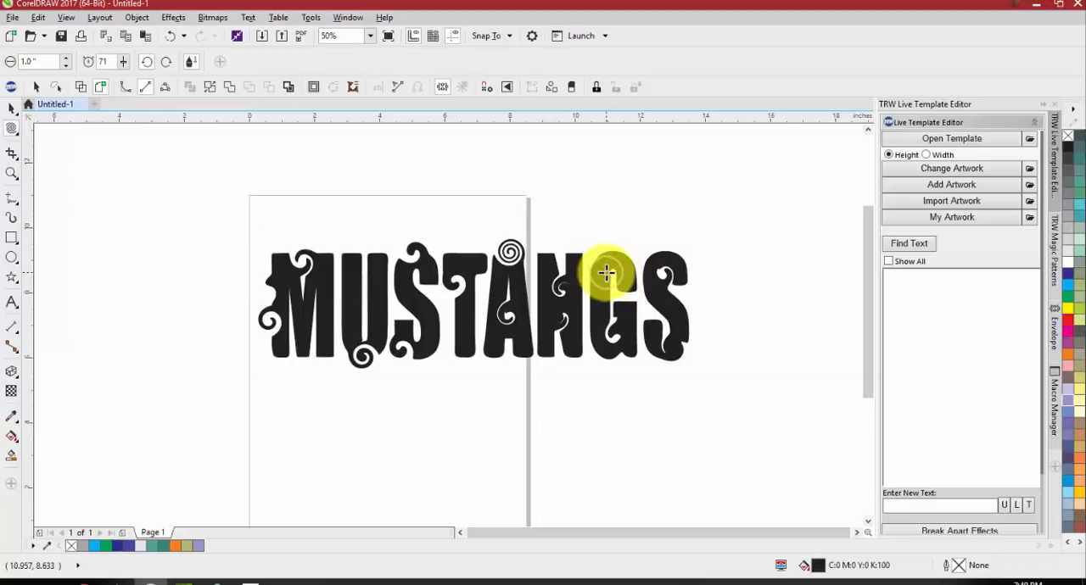
click(607, 273)
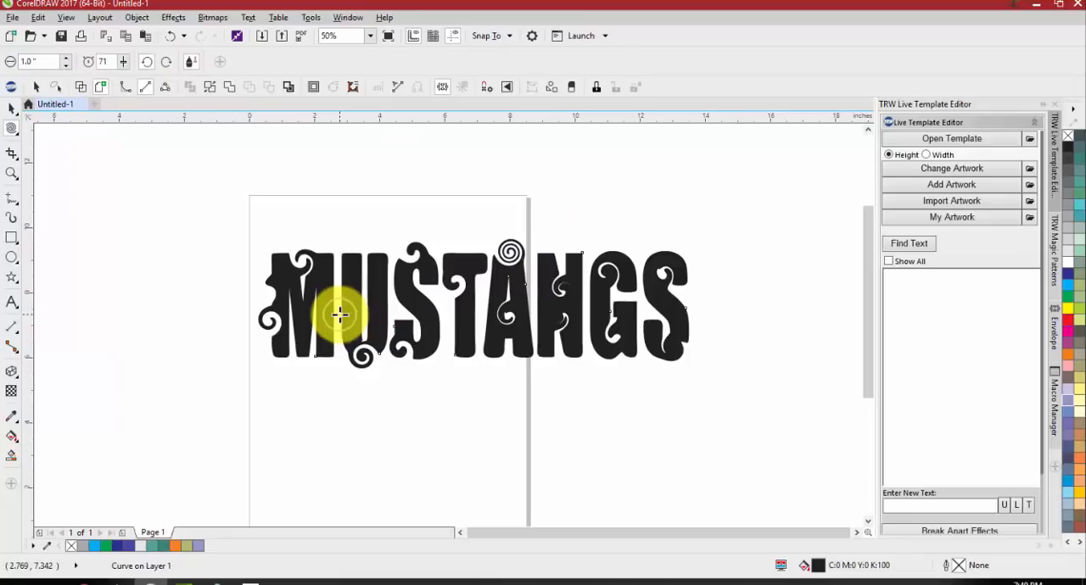
key(space)
click(337, 220)
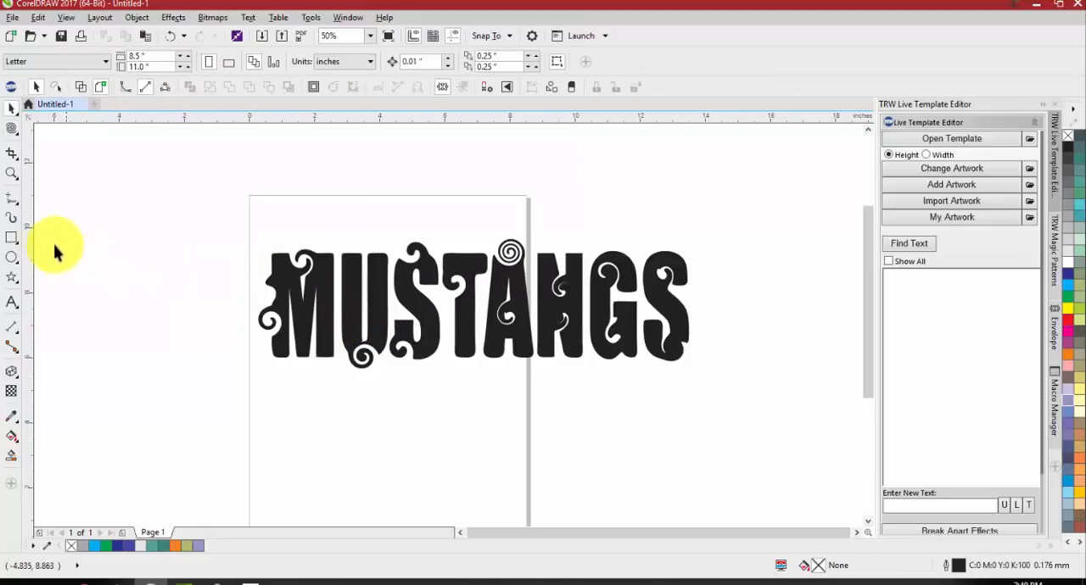
Pull the M's upper left edge outward and its lower left leg downward with the Attract tool at 1-inch nib size and rate 81
click(11, 128)
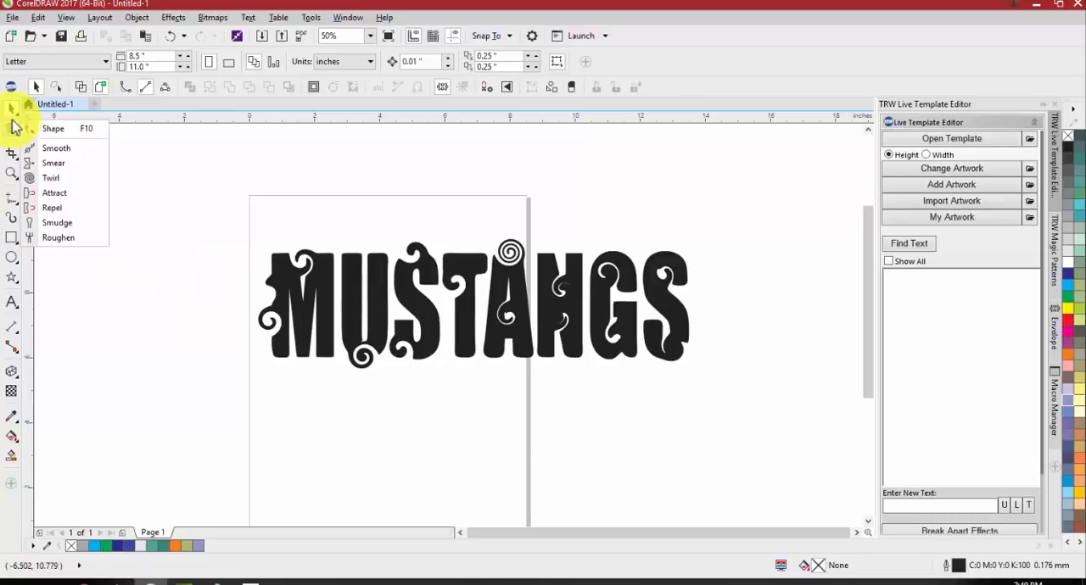
click(68, 194)
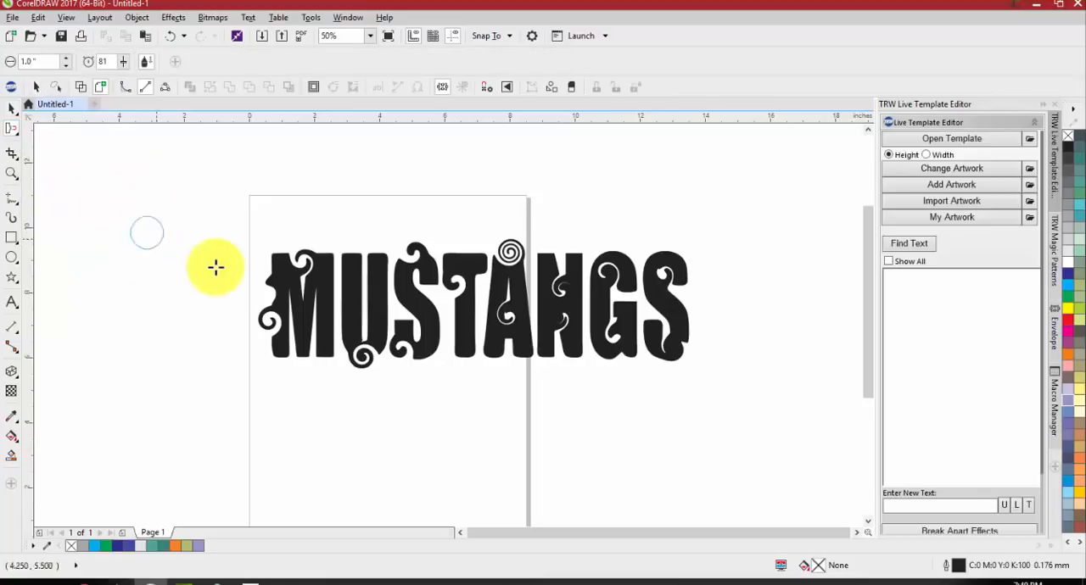
click(260, 277)
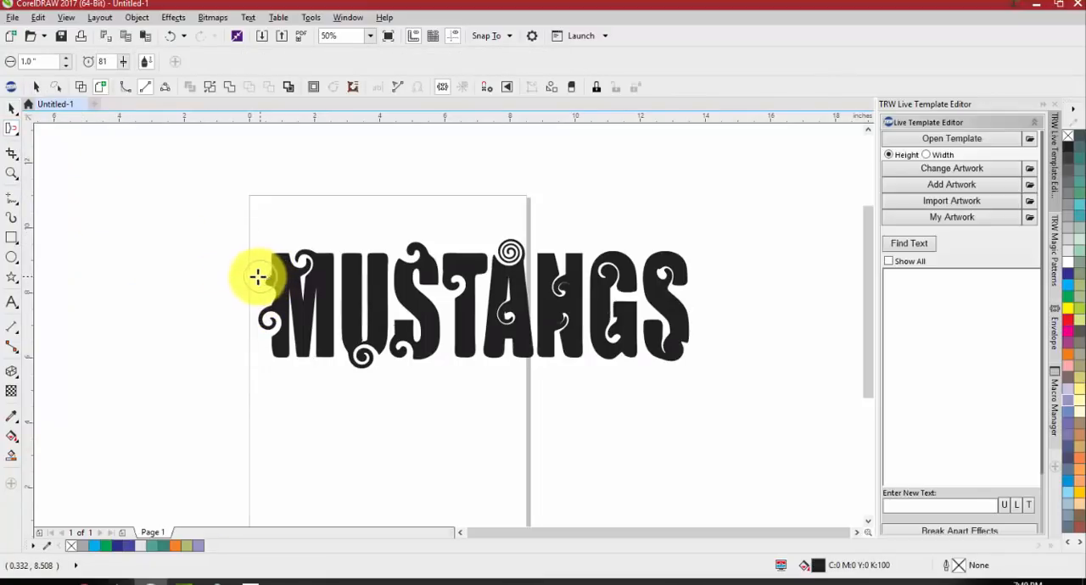
drag(242, 281, 208, 280)
mouse_move(273, 348)
mouse_down()
mouse_move(283, 422)
mouse_move(279, 387)
mouse_up()
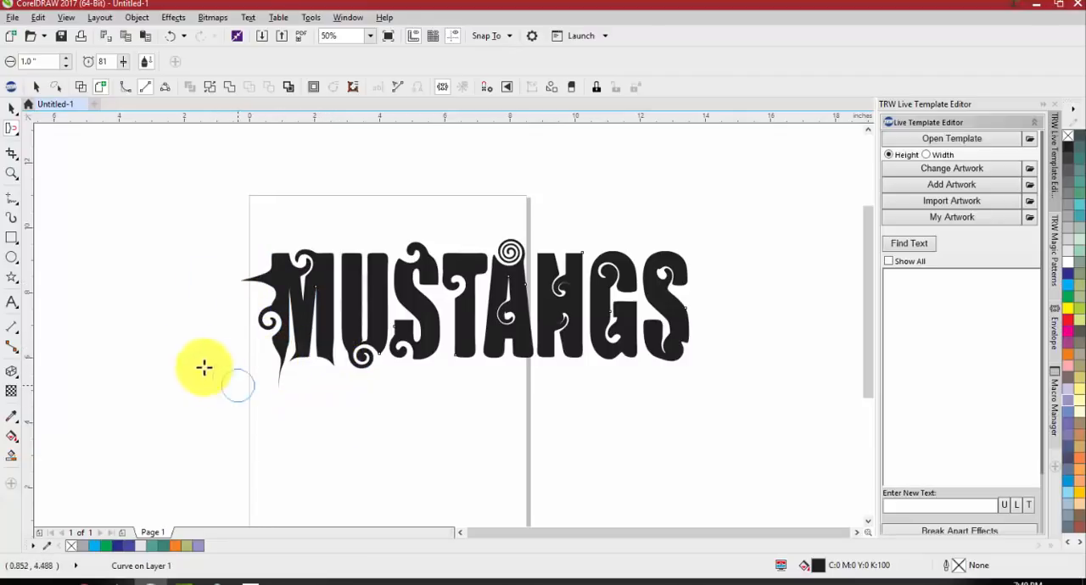
Push back the spike on the M's upper left edge with the Repel tool at 1-inch nib size and rate 81
click(15, 136)
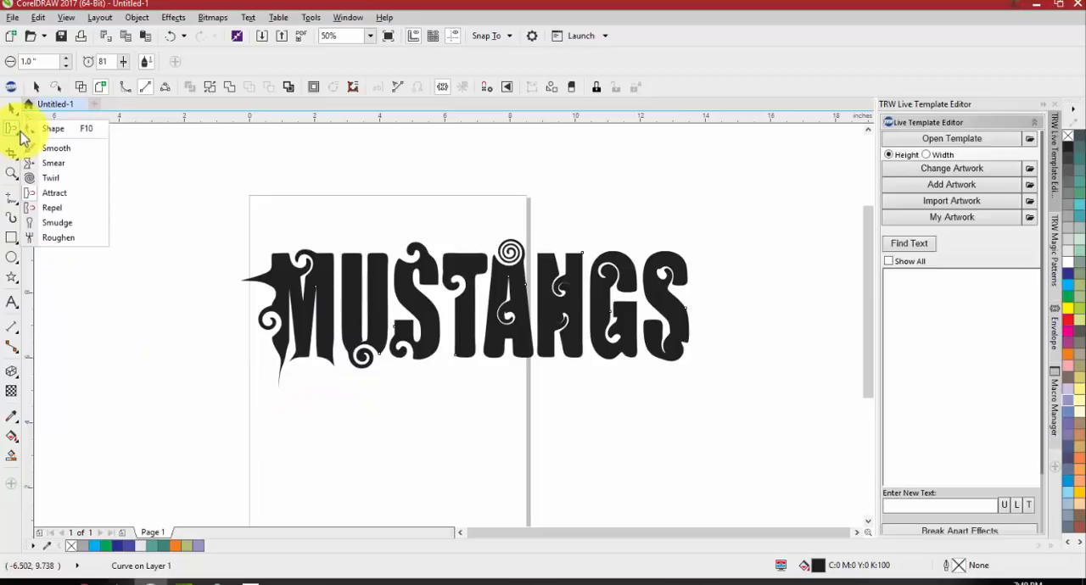
click(66, 207)
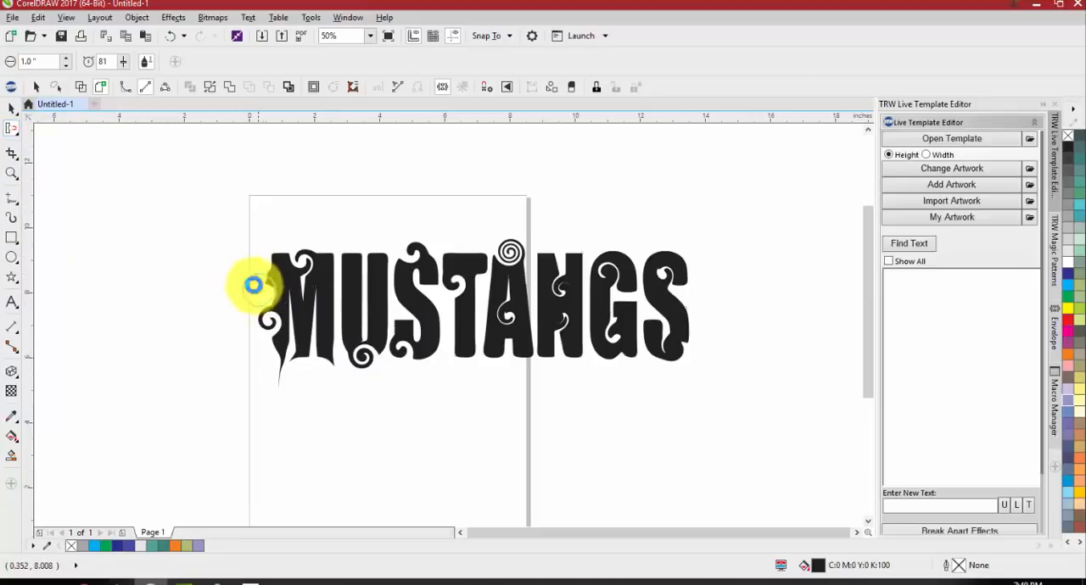
click(269, 248)
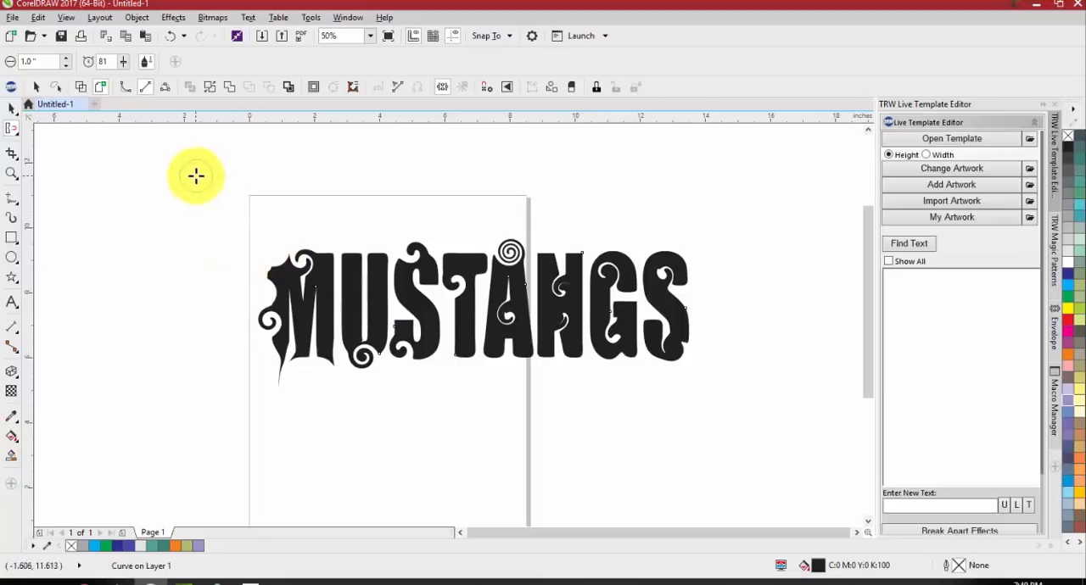
Examine the distorted curves at the bottom of the M and the twirl inside the A up close
scroll(288, 348, up, 3)
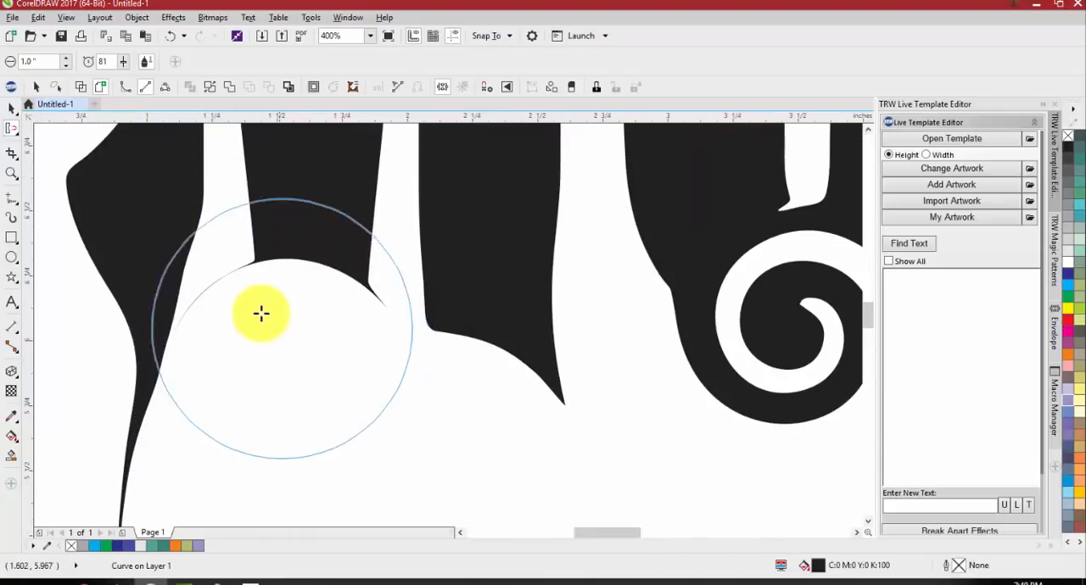
scroll(187, 327, up, 1)
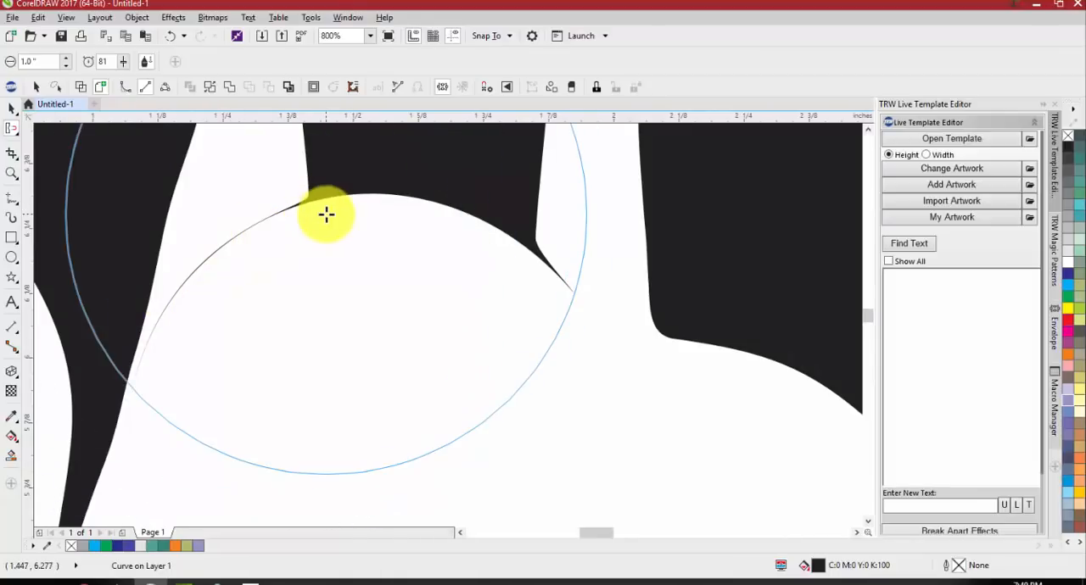
scroll(252, 264, down, 4)
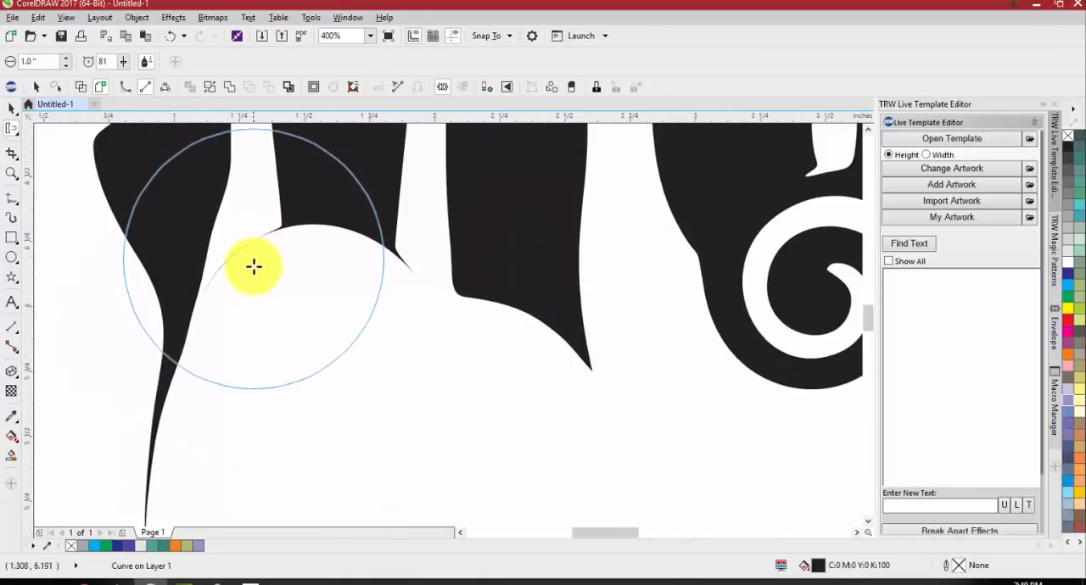
scroll(366, 361, down, 1)
scroll(366, 361, up, 2)
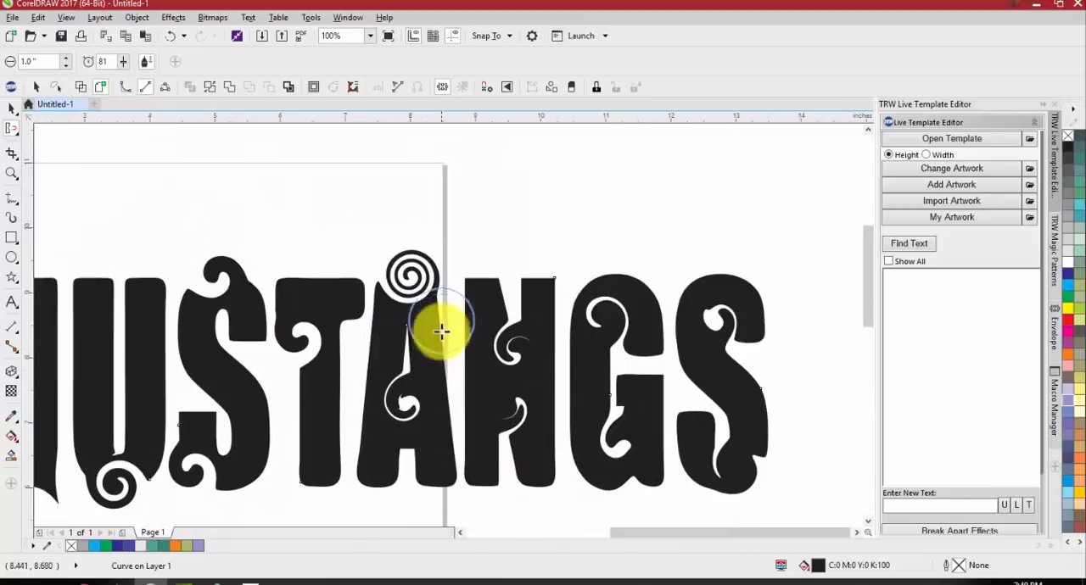
scroll(424, 388, up, 3)
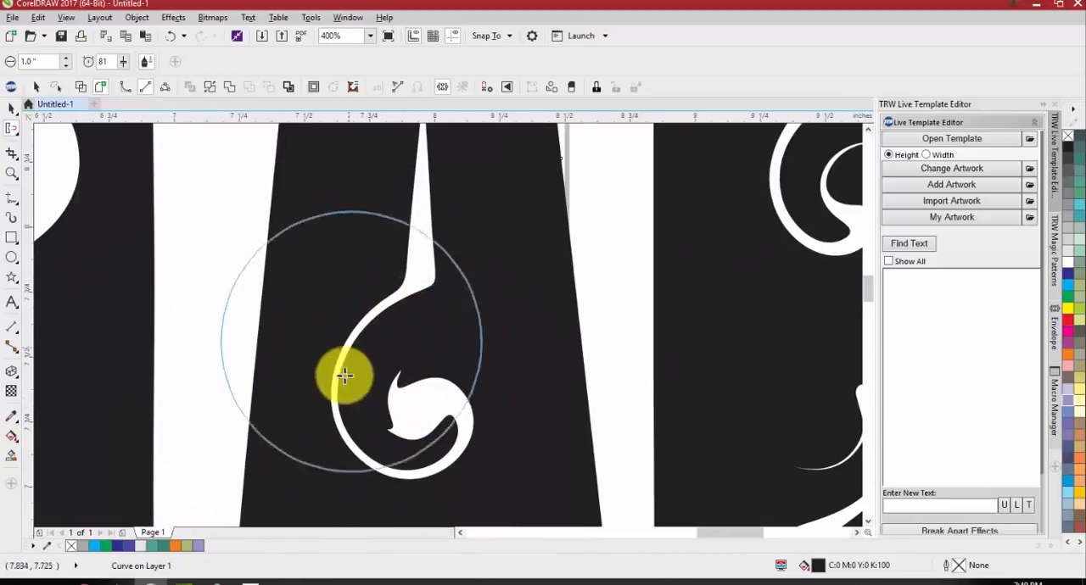
scroll(331, 299, down, 3)
scroll(554, 291, up, 1)
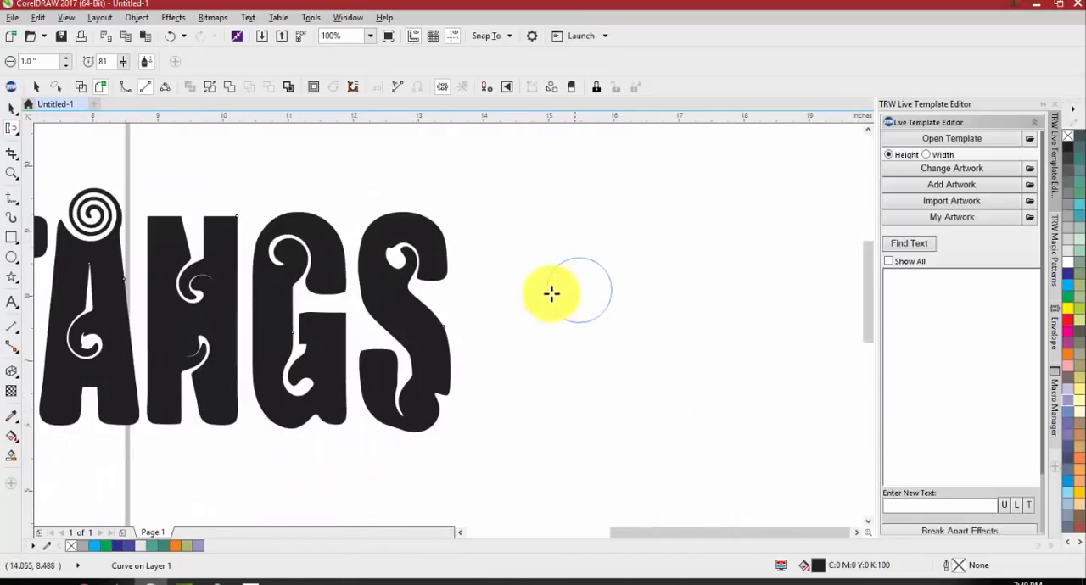
Push in the lower right side of the final S with the Repel tool and inspect its outline in wireframe view
mouse_move(456, 342)
mouse_down()
mouse_move(479, 358)
mouse_move(485, 400)
mouse_move(439, 380)
mouse_up()
scroll(399, 359, up, 2)
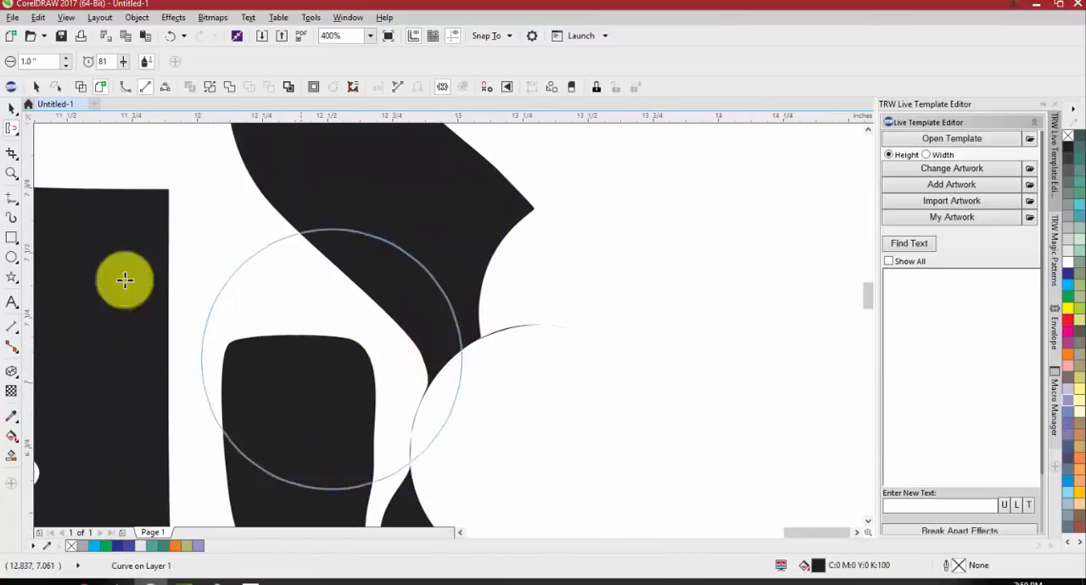
click(82, 87)
scroll(509, 342, up, 2)
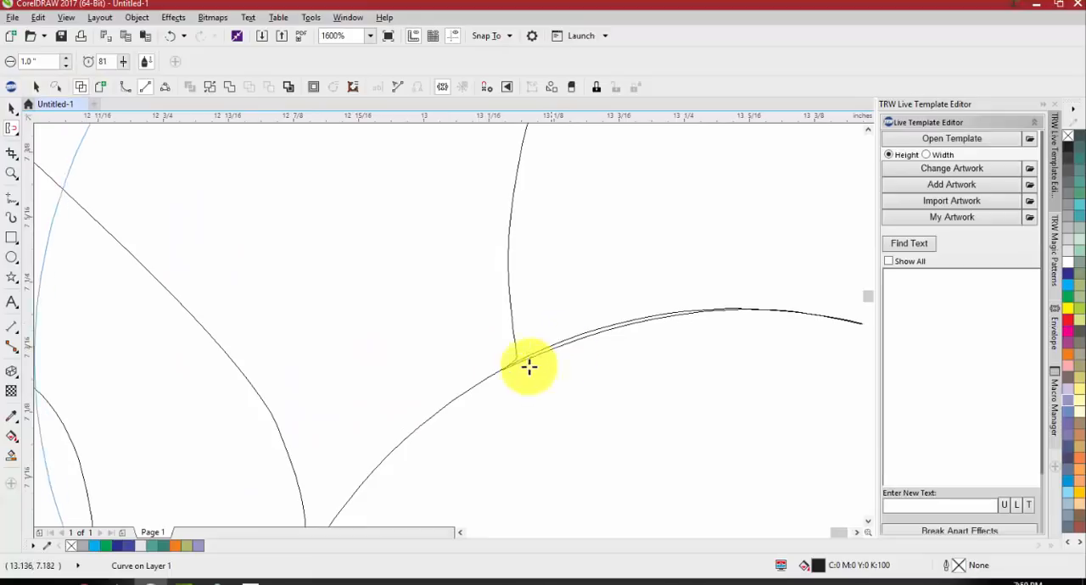
scroll(451, 353, down, 1)
scroll(405, 337, down, 2)
scroll(427, 378, up, 1)
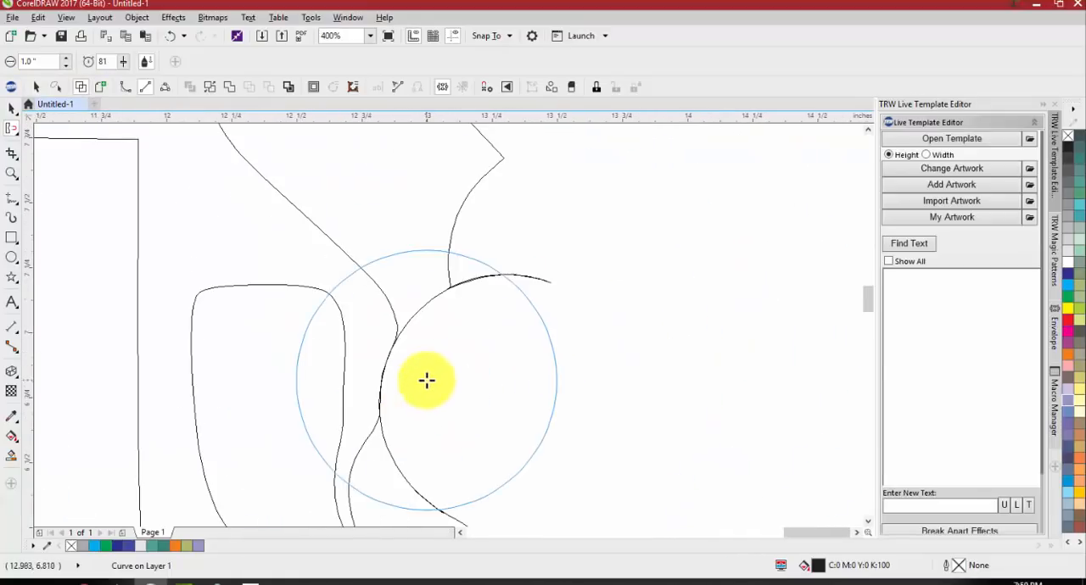
scroll(450, 382, down, 2)
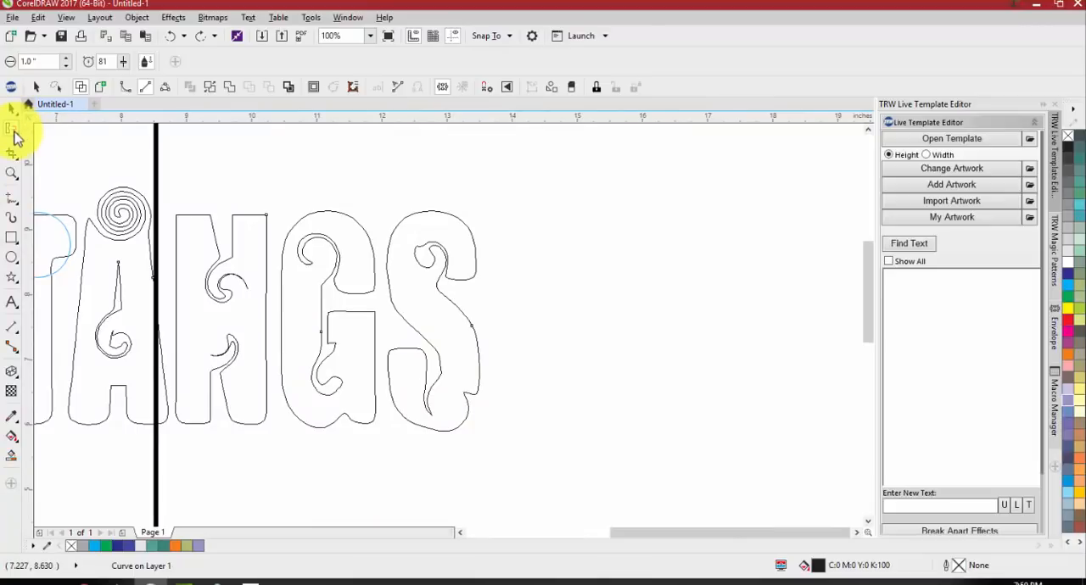
Return the MUSTANGS lettering to its filled, undistorted form and set the Smudge tool's nib size to 1 inch
click(15, 133)
click(64, 223)
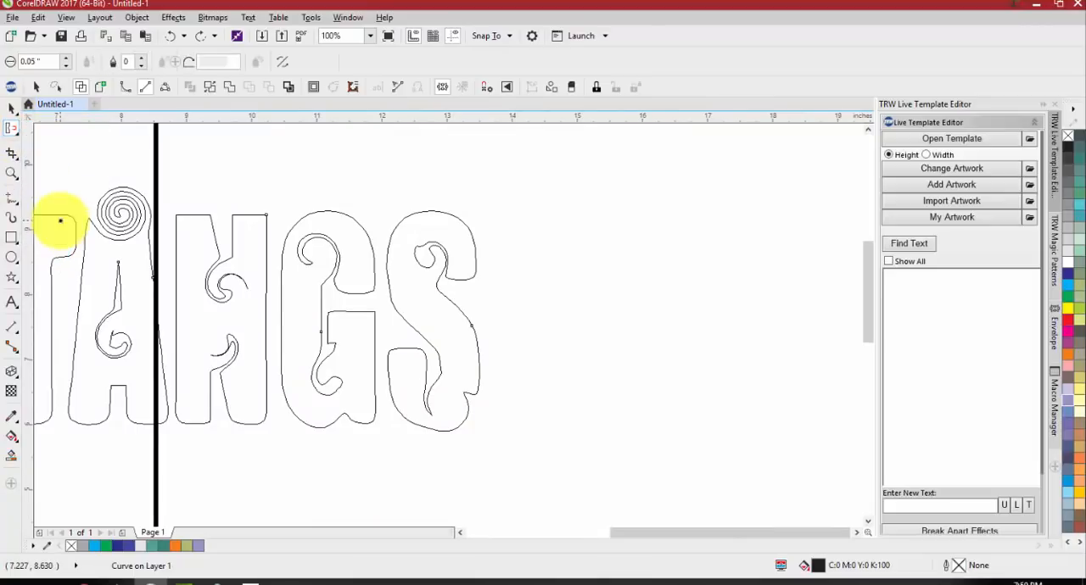
click(82, 88)
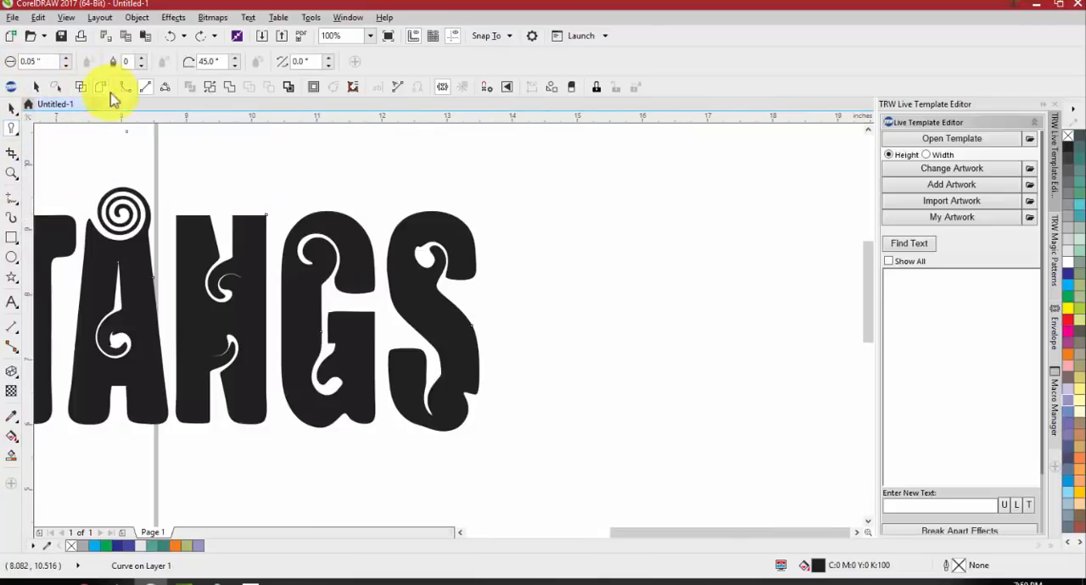
scroll(254, 289, down, 2)
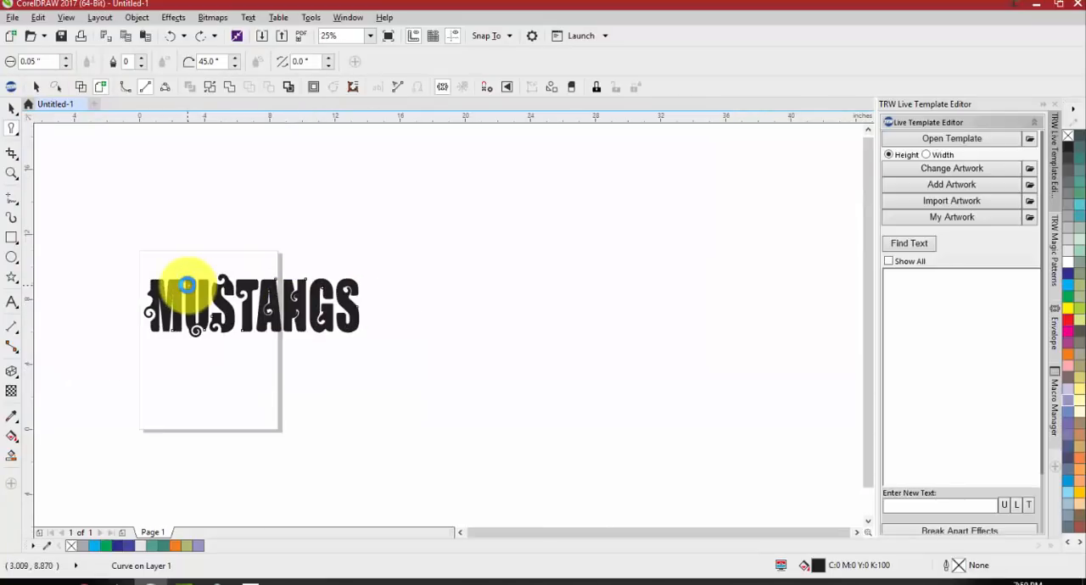
scroll(180, 285, up, 1)
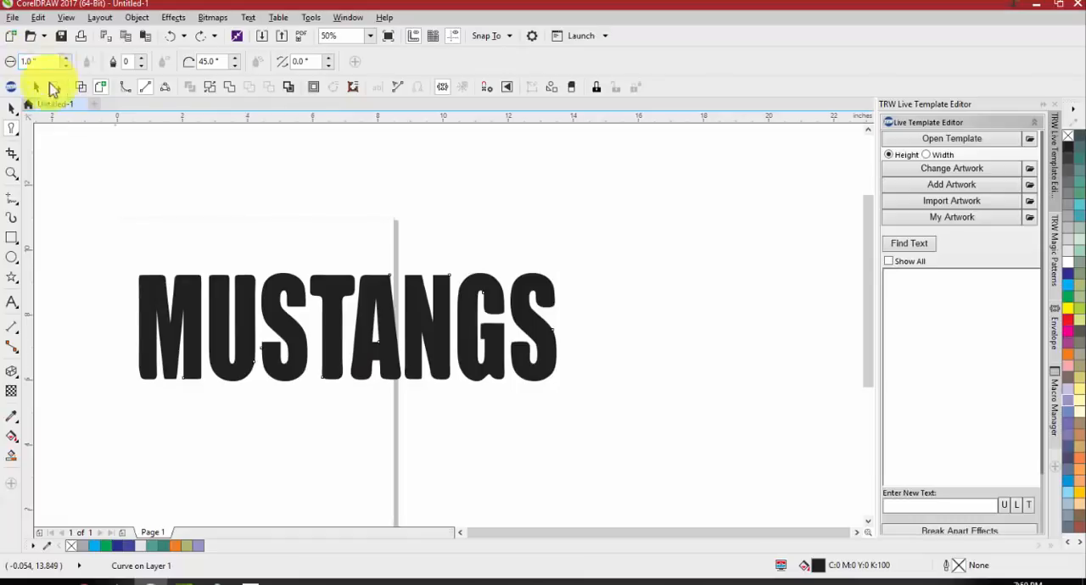
Smudge the M's left edge outward and downward, and smear the tops of the letters from the M to the final S
drag(133, 304, 138, 391)
drag(156, 333, 214, 352)
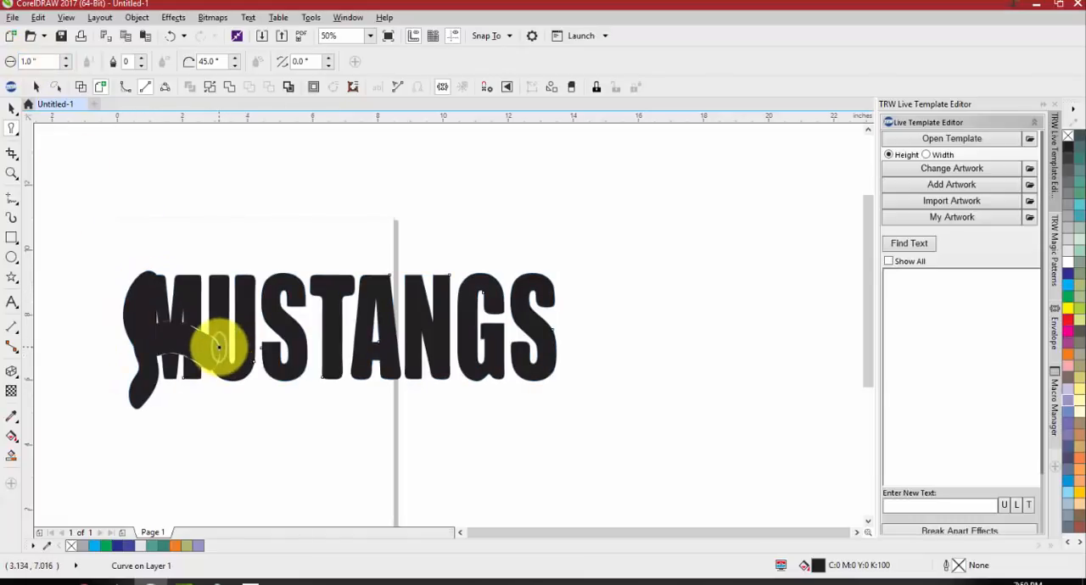
key(ctrl+z)
drag(174, 273, 196, 271)
mouse_move(196, 273)
mouse_down()
mouse_move(394, 267)
mouse_move(384, 288)
mouse_move(387, 276)
mouse_move(425, 276)
mouse_move(427, 292)
mouse_move(414, 262)
mouse_move(455, 287)
mouse_move(453, 267)
mouse_move(471, 264)
mouse_move(503, 294)
mouse_up()
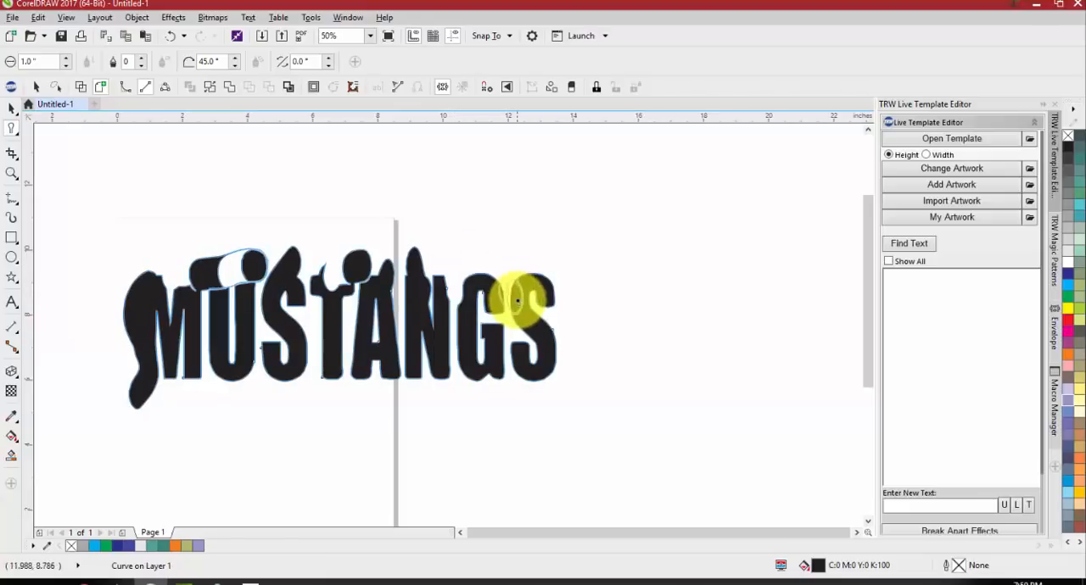
Examine the smudged upper edges of the MUSTANGS letters up close
scroll(543, 327, up, 2)
scroll(453, 287, down, 2)
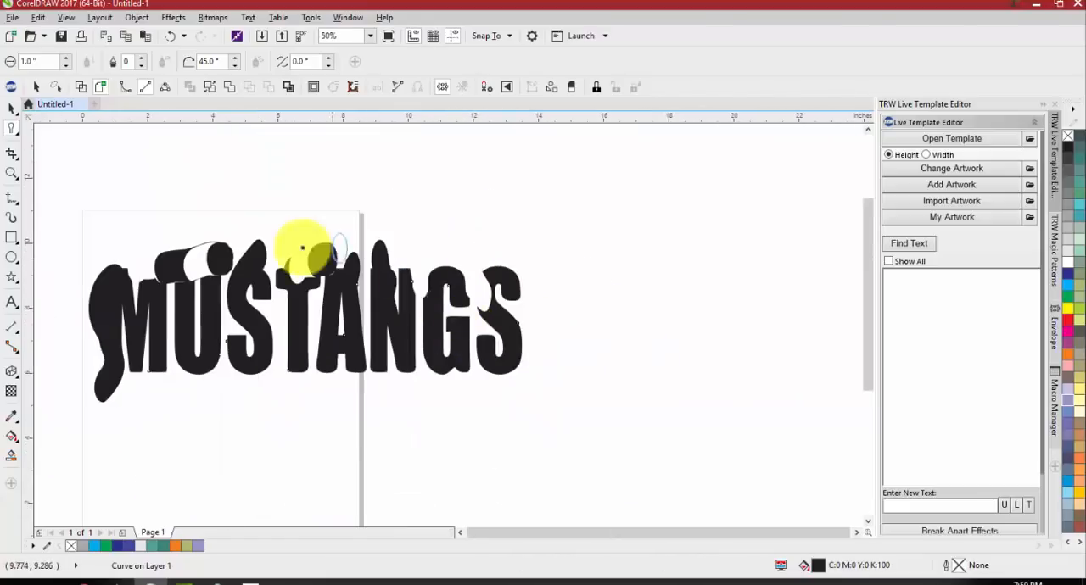
scroll(302, 243, up, 2)
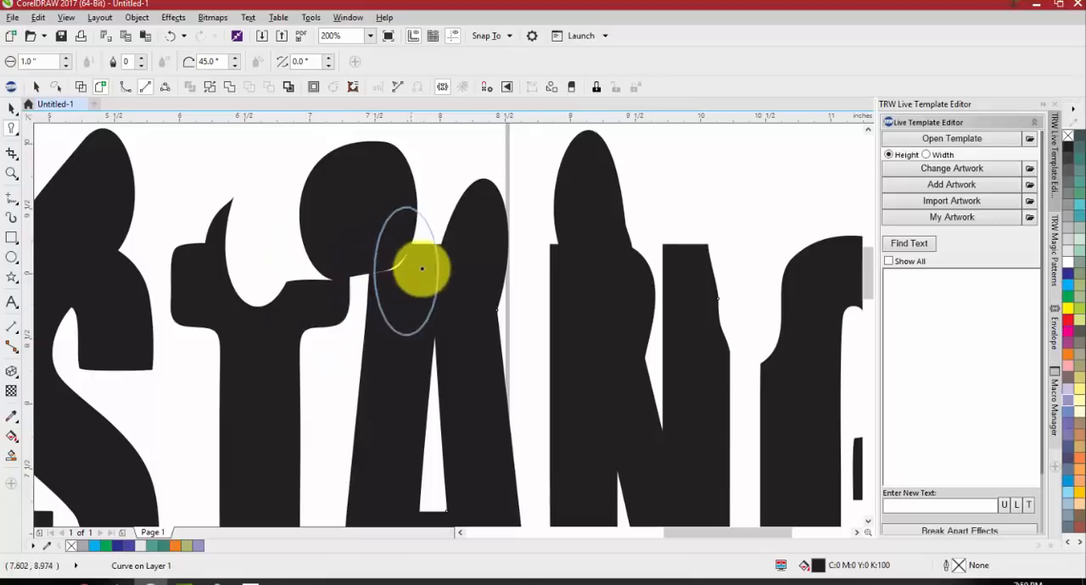
scroll(422, 259, down, 4)
scroll(339, 263, up, 2)
scroll(428, 256, up, 1)
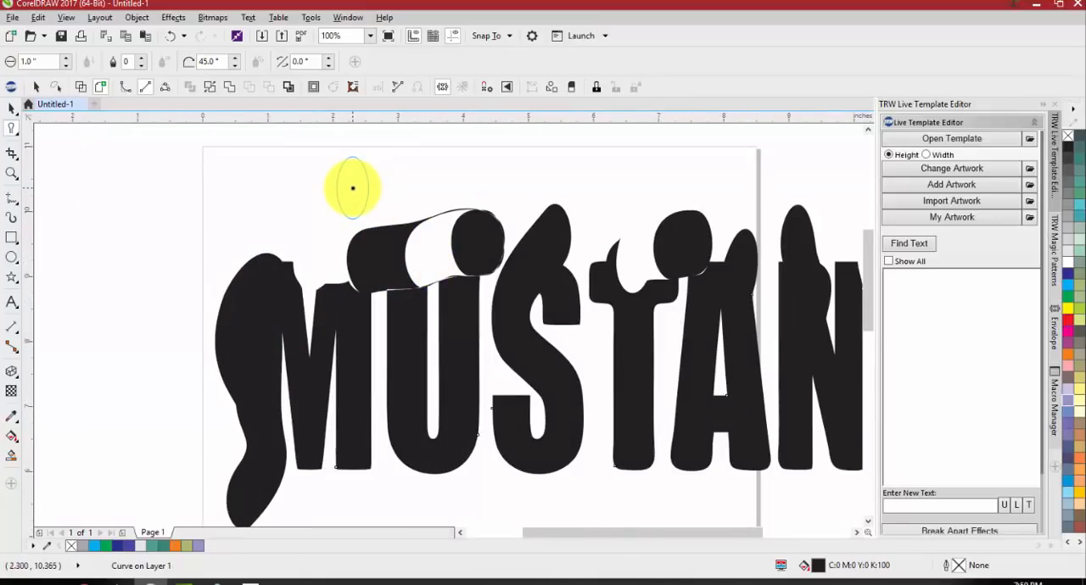
Undo all smudge strokes and the earlier move of the MUSTANGS lettering, keeping the Smudge tool active
scroll(347, 195, down, 1)
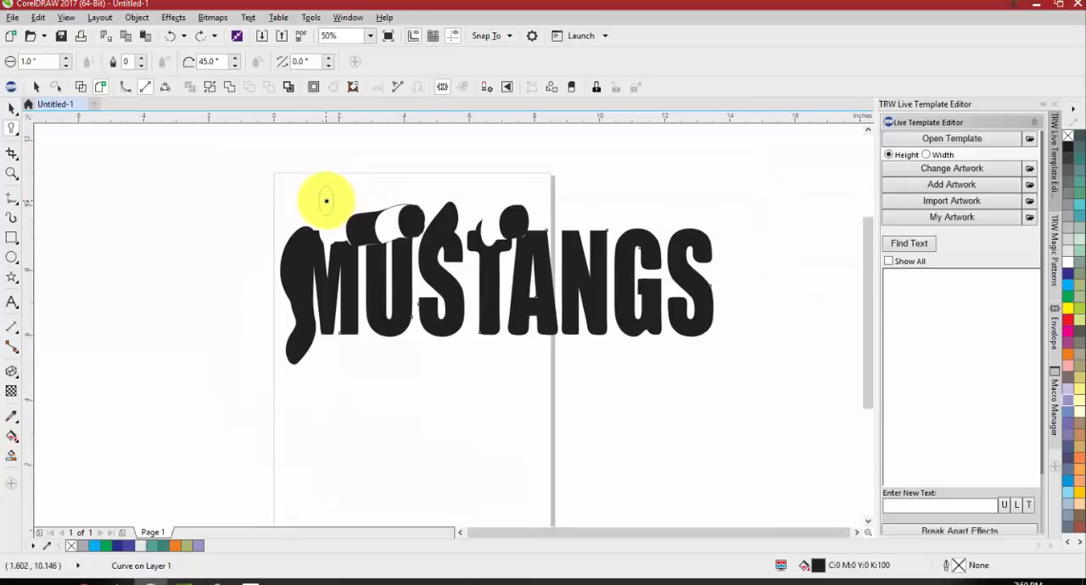
key(ctrl+z)
key(ctrl+z)
key(ctrl+z)
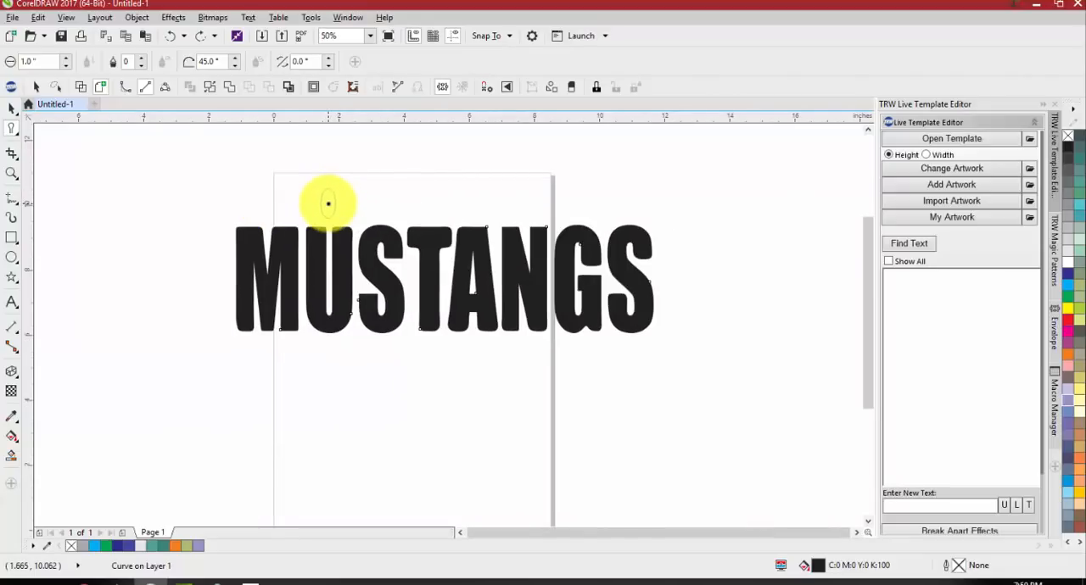
key(space)
key(space)
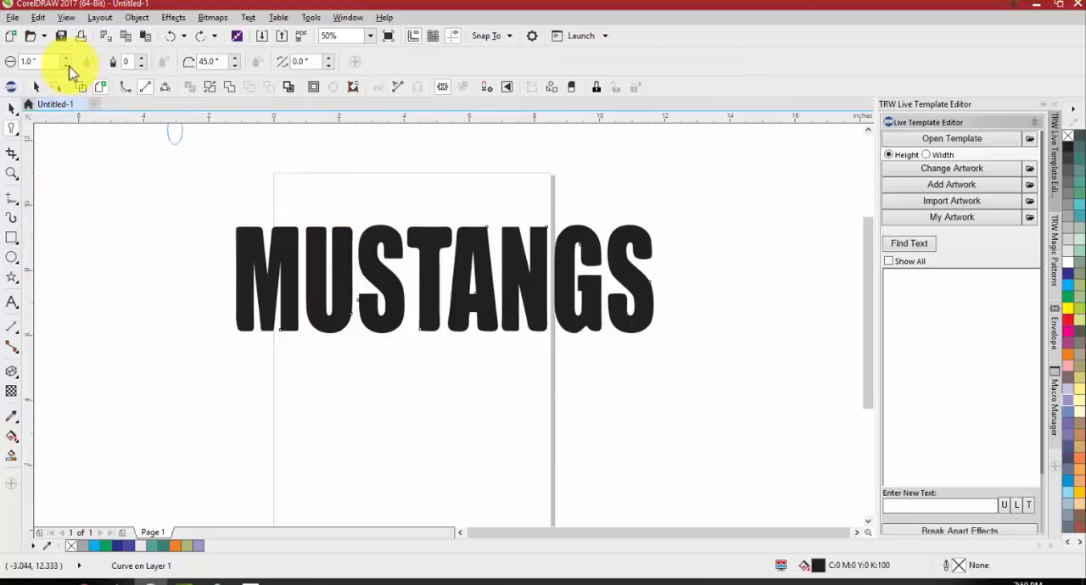
Apply the Roughen tool to the outer edges of the MUSTANGS letters, from the M across to the N
click(12, 134)
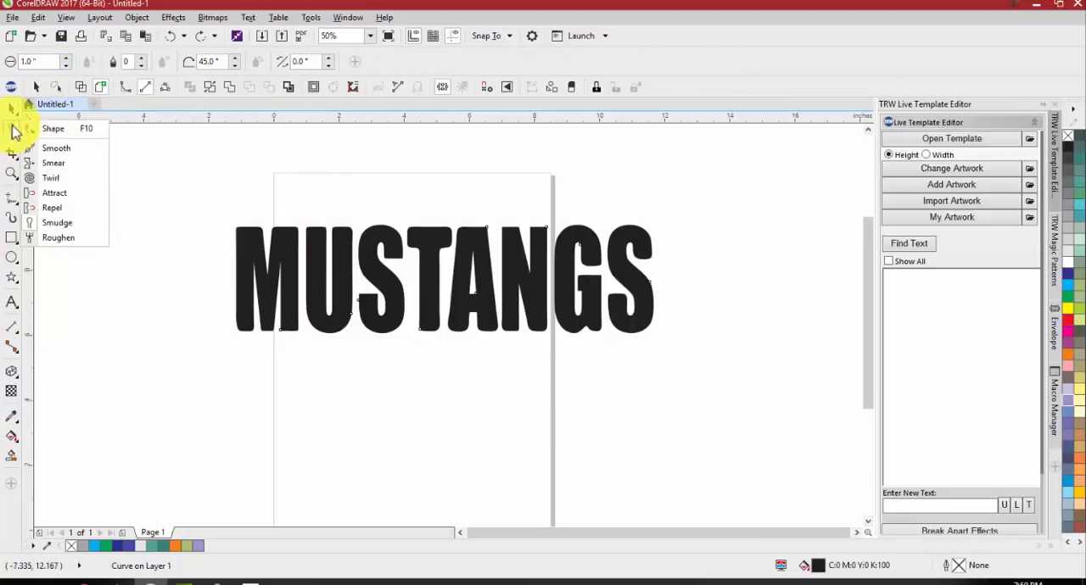
click(67, 238)
scroll(279, 218, up, 2)
mouse_move(213, 242)
mouse_down()
mouse_move(486, 232)
mouse_move(525, 244)
mouse_move(471, 231)
mouse_up()
mouse_move(198, 301)
mouse_down()
mouse_move(213, 391)
mouse_move(230, 405)
mouse_move(200, 384)
mouse_move(200, 429)
mouse_move(264, 457)
mouse_move(387, 445)
mouse_move(372, 425)
mouse_move(357, 429)
mouse_move(403, 444)
mouse_move(468, 427)
mouse_move(516, 446)
mouse_move(553, 391)
mouse_move(563, 312)
mouse_move(617, 287)
mouse_move(613, 356)
mouse_move(630, 388)
mouse_move(643, 283)
mouse_move(727, 242)
mouse_up()
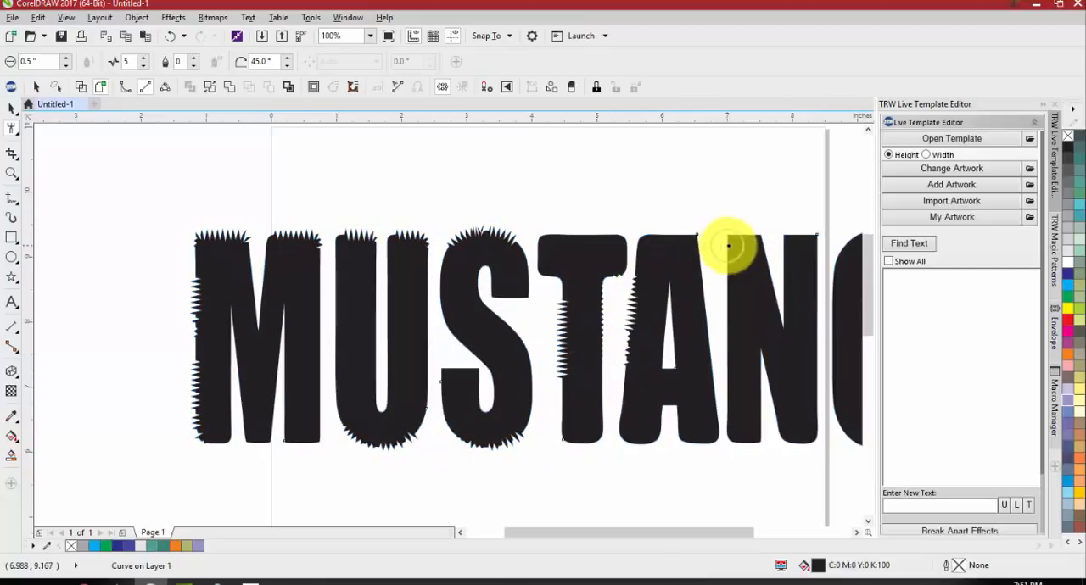
drag(727, 338, 724, 364)
Set the Roughen spike frequency to 10 and roughen the top of the G and the upper curve of the final S
scroll(424, 408, down, 1)
scroll(719, 322, up, 1)
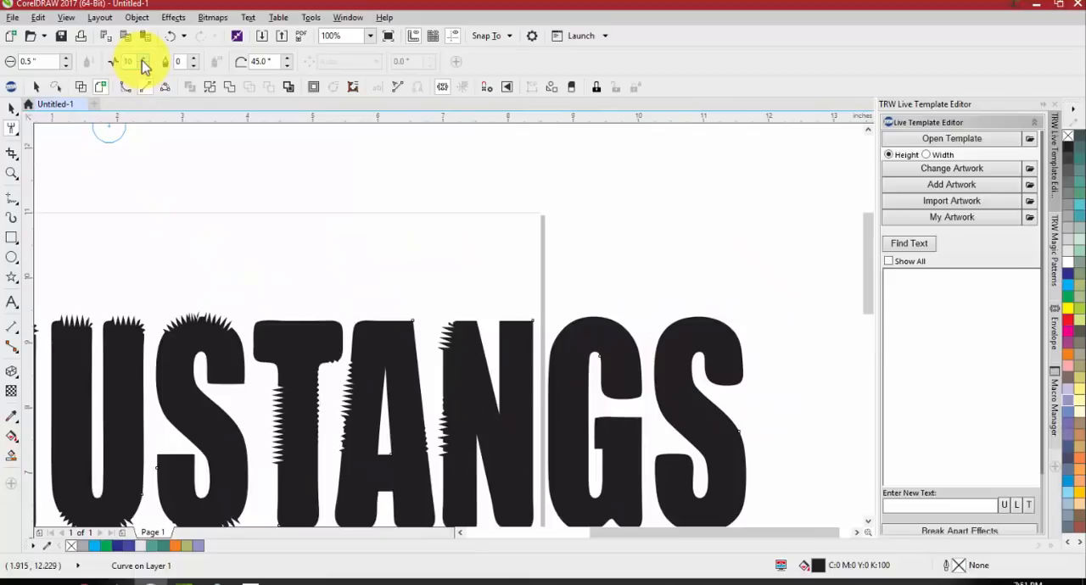
mouse_move(630, 327)
mouse_down()
mouse_move(569, 323)
mouse_move(574, 315)
mouse_up()
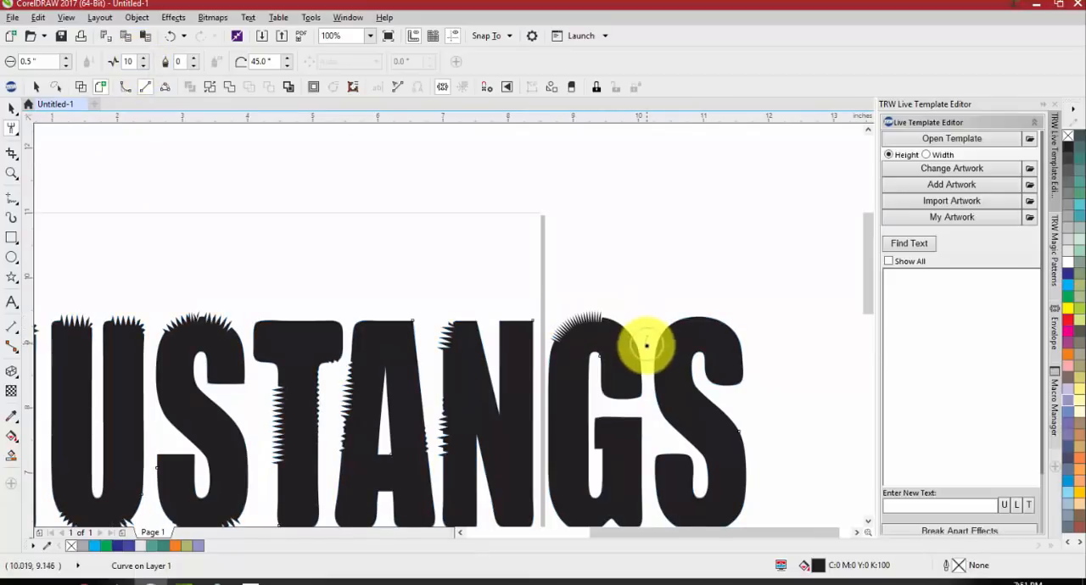
drag(682, 332, 701, 320)
scroll(730, 352, up, 2)
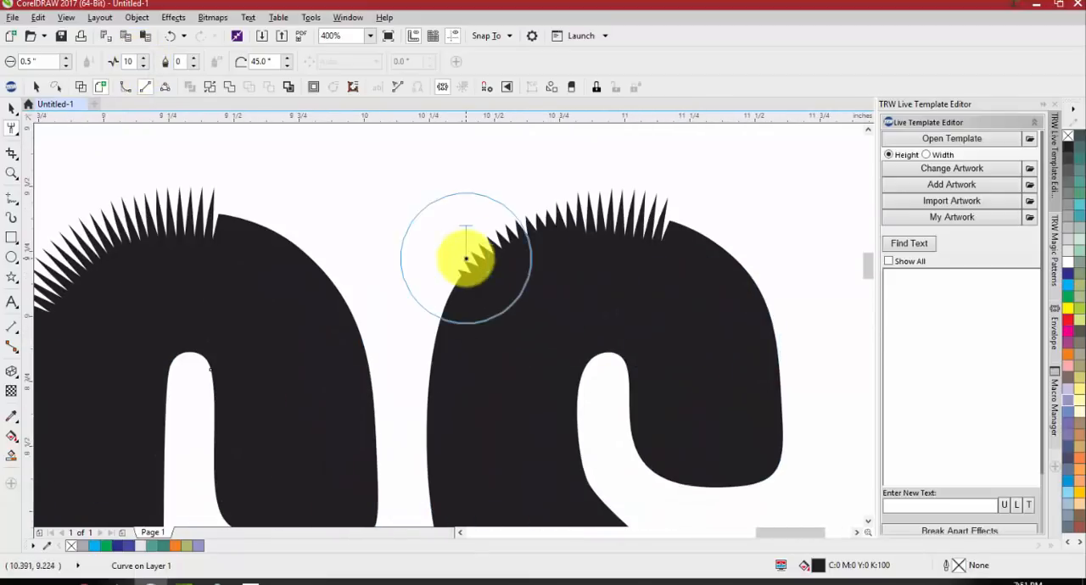
scroll(466, 258, down, 2)
scroll(538, 259, up, 1)
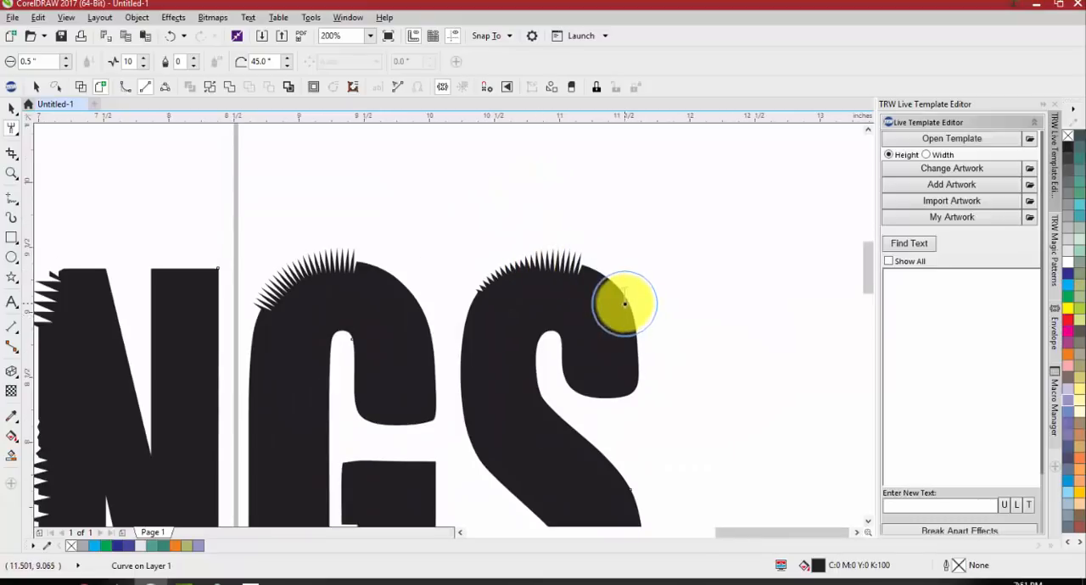
mouse_move(624, 303)
mouse_down()
mouse_move(642, 339)
mouse_move(603, 422)
mouse_move(551, 364)
mouse_up()
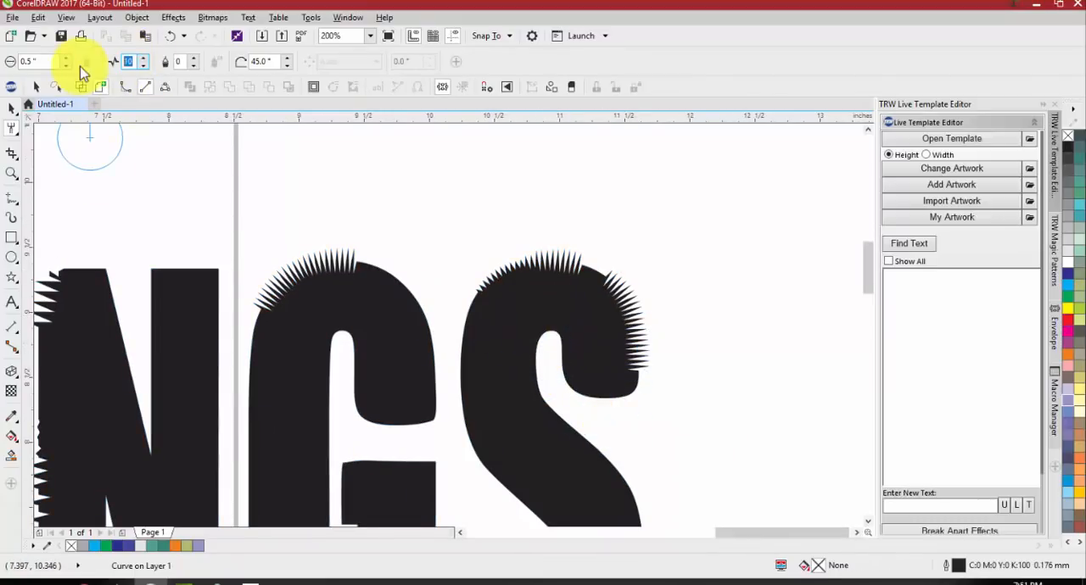
Set the Roughen spike frequency to 2 and roughen the diagonal middle edge and upper end of the final S
key(Return)
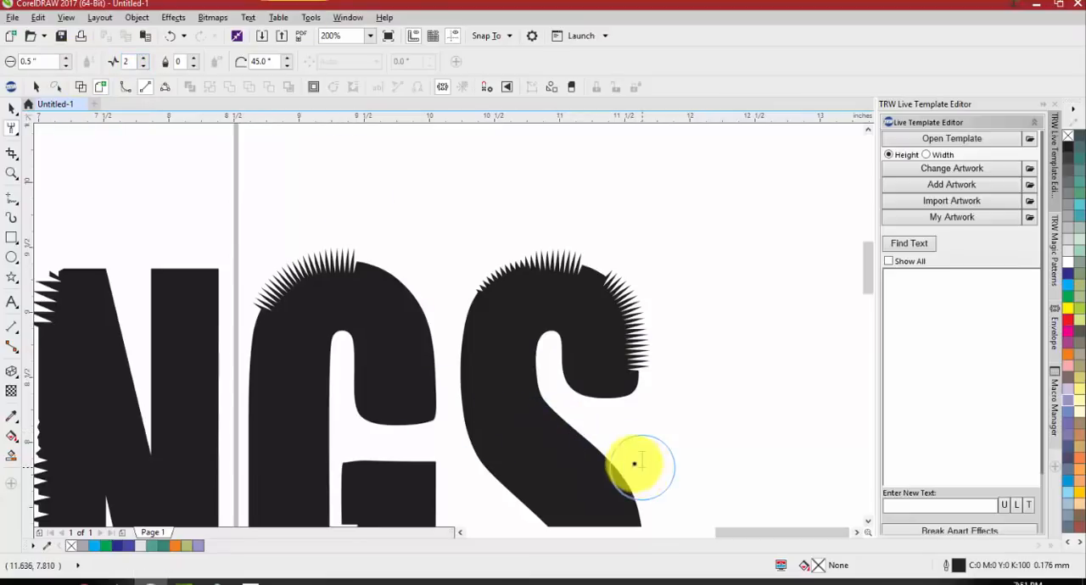
drag(593, 444, 621, 471)
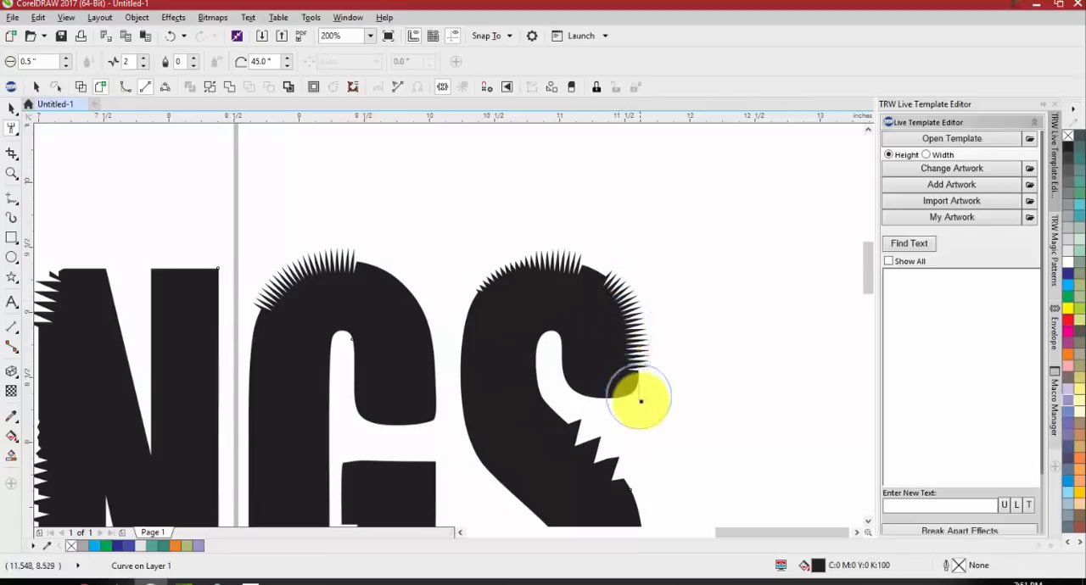
drag(618, 335, 628, 359)
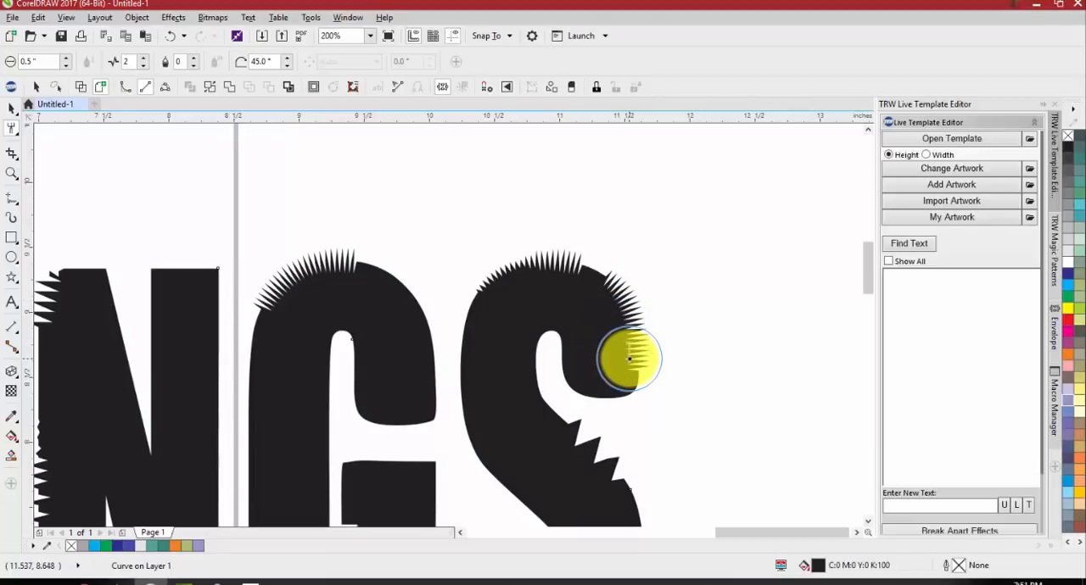
Select the whole MUSTANGS lettering with the Pick tool and delete it from the page
scroll(609, 349, down, 3)
key(space)
click(514, 419)
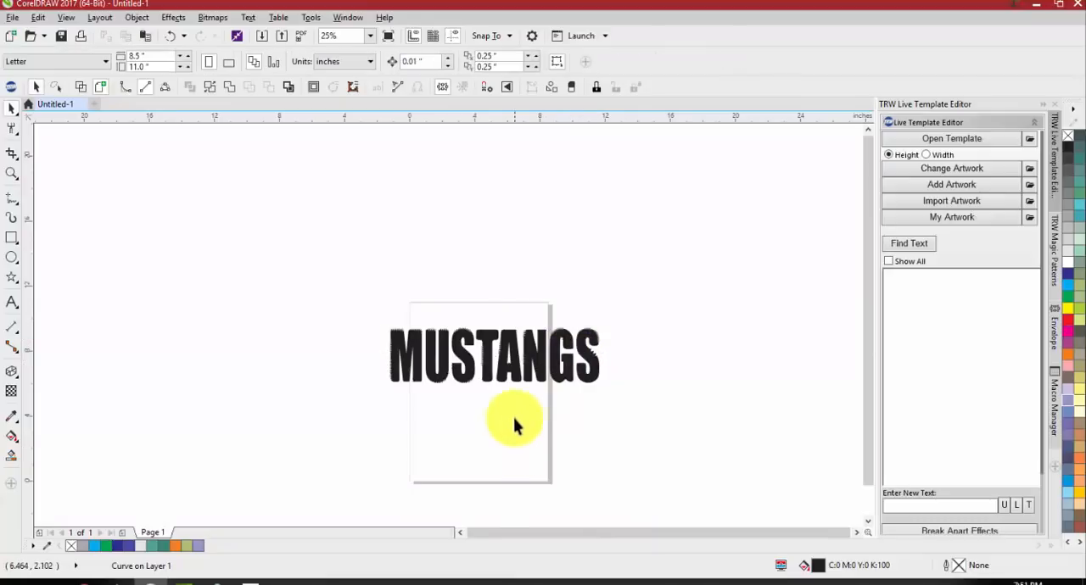
click(517, 374)
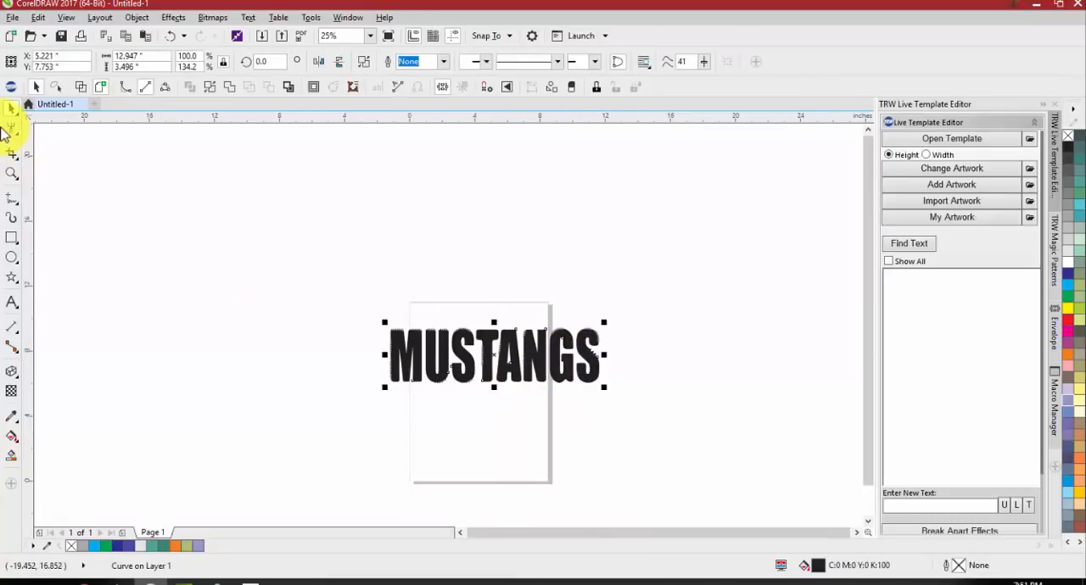
click(13, 130)
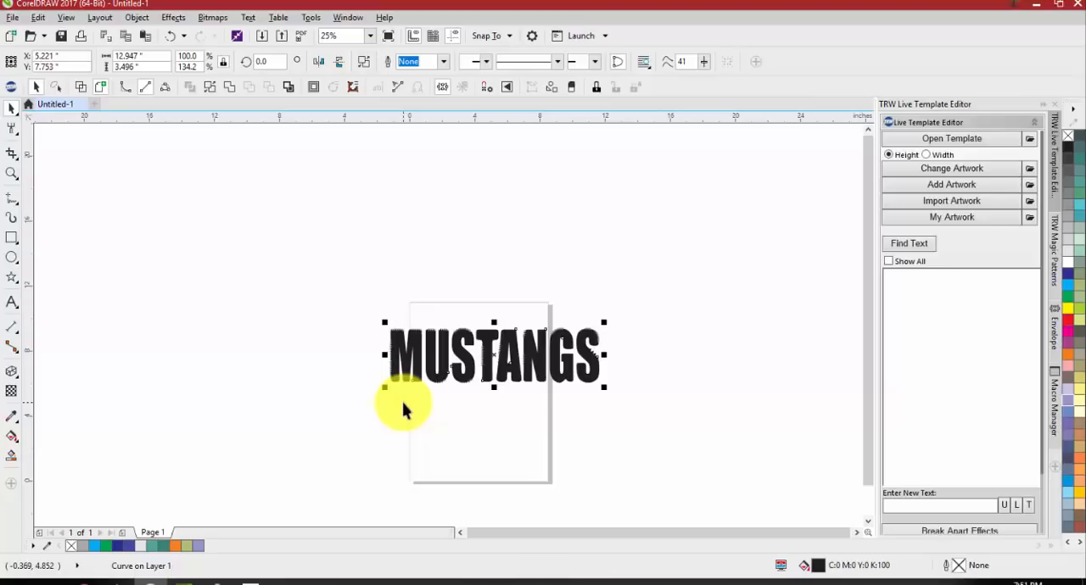
click(403, 410)
click(432, 373)
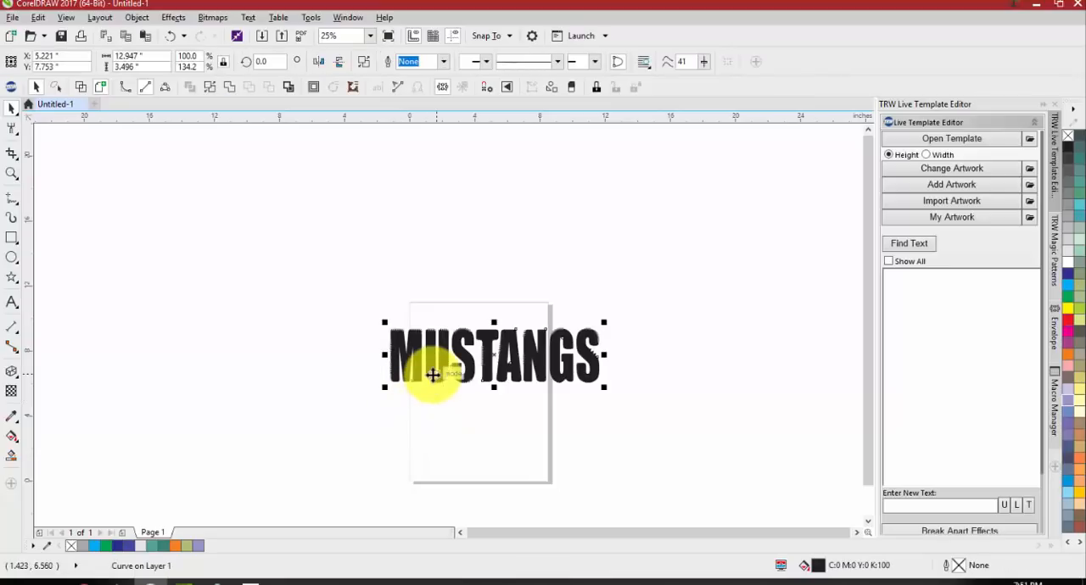
key(Delete)
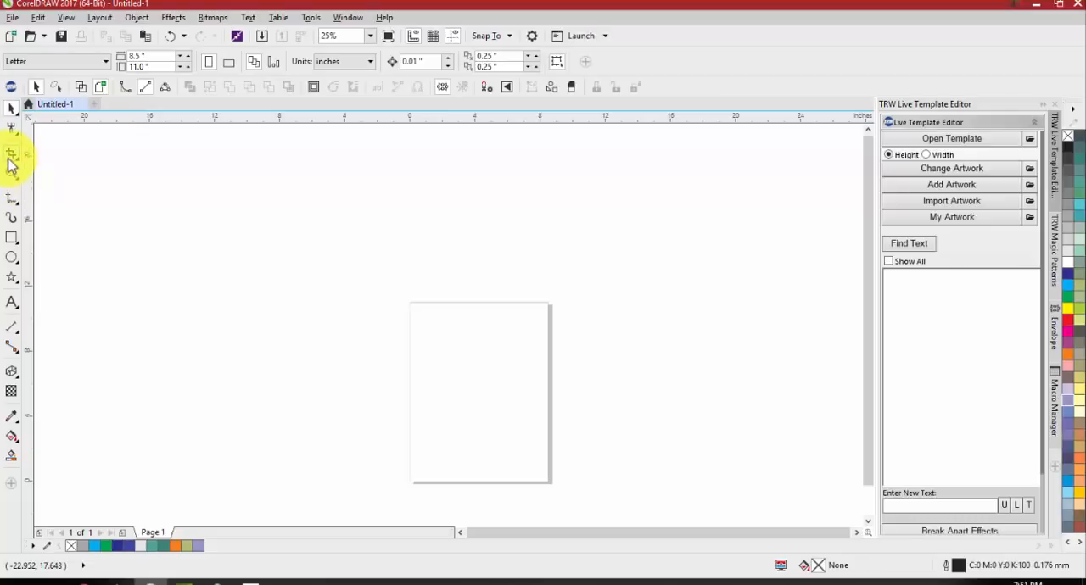
Look through the cropping and curve-drawing tools, and activate the B-Spline tool
click(12, 160)
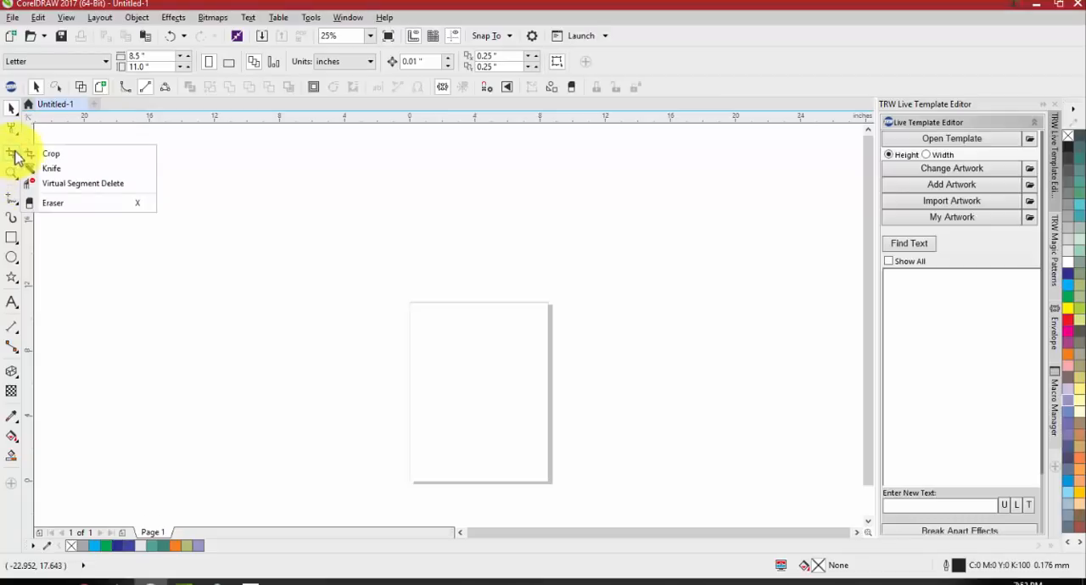
click(9, 163)
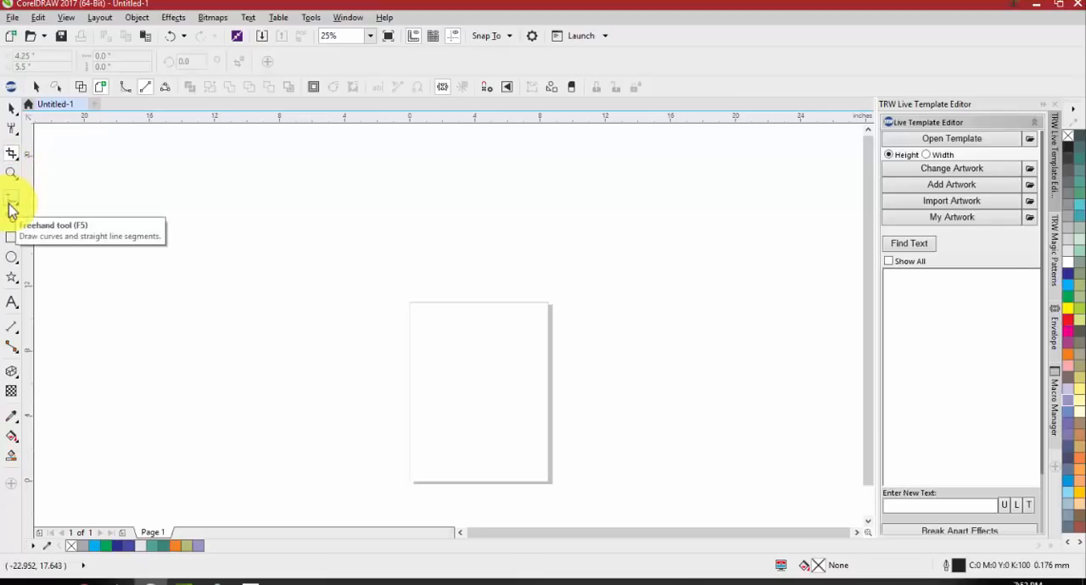
click(11, 209)
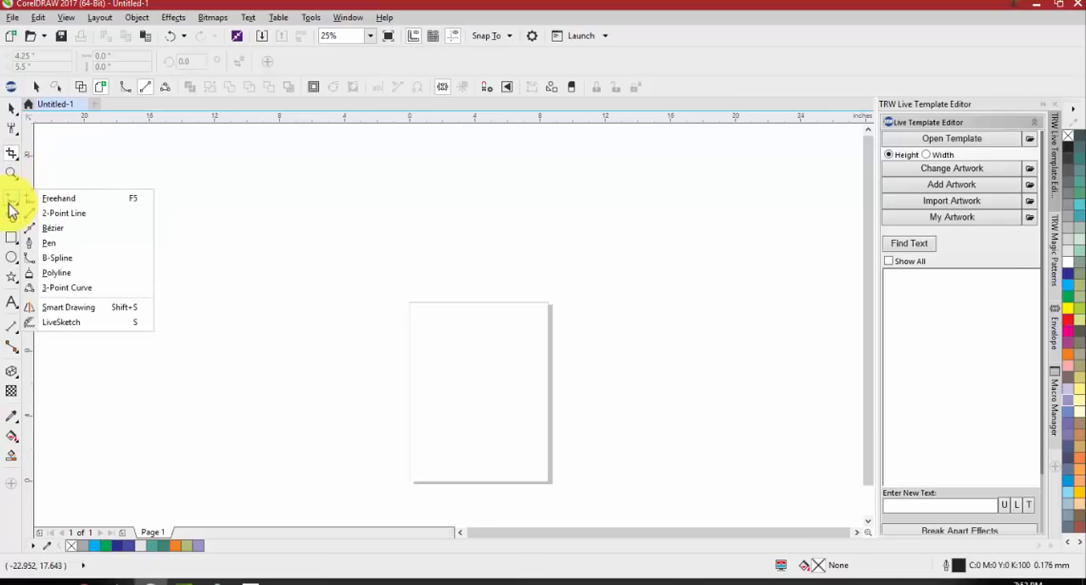
click(61, 266)
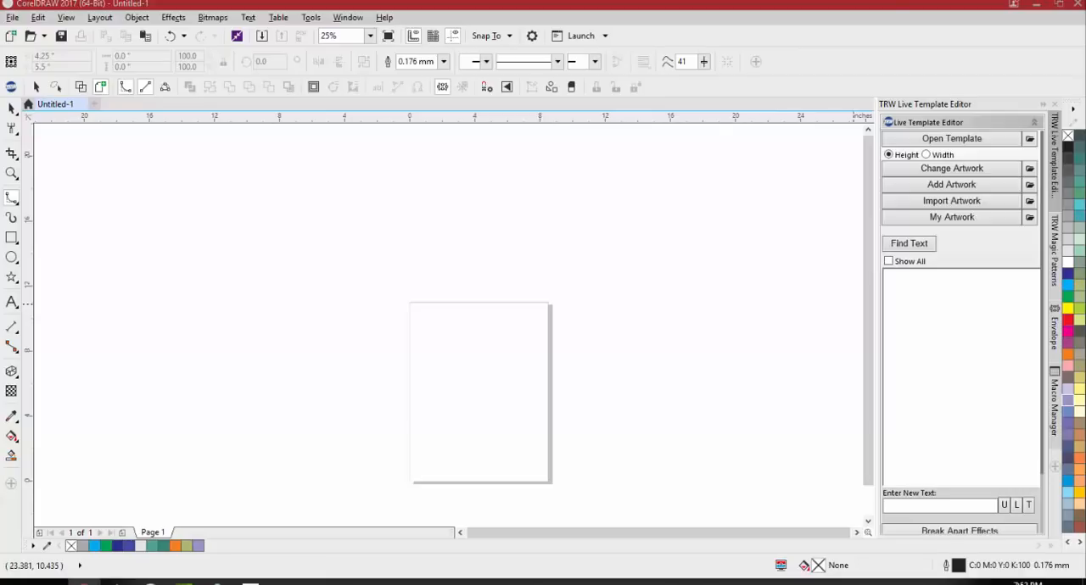
click(481, 390)
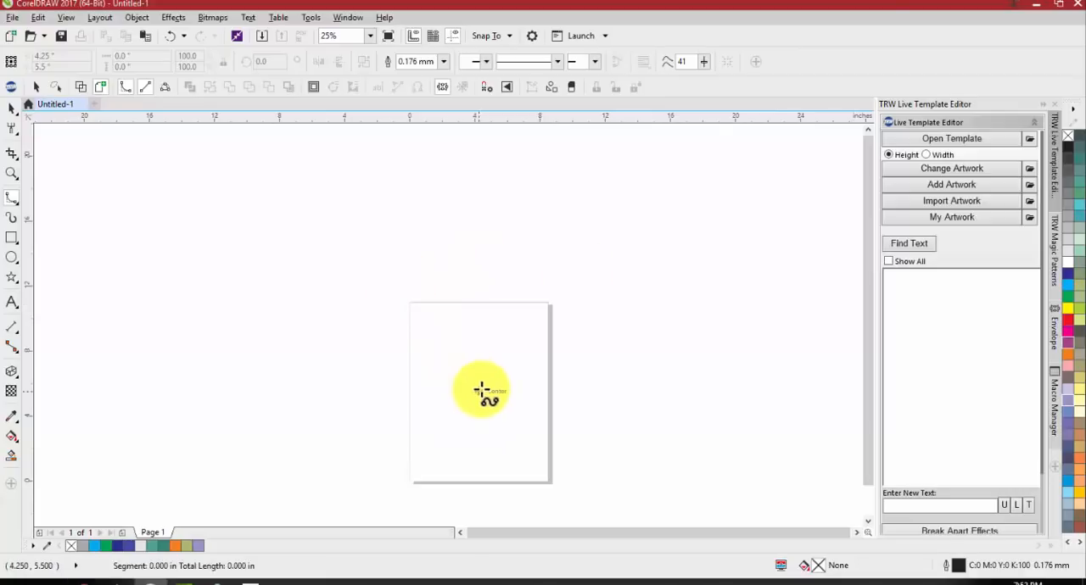
click(492, 352)
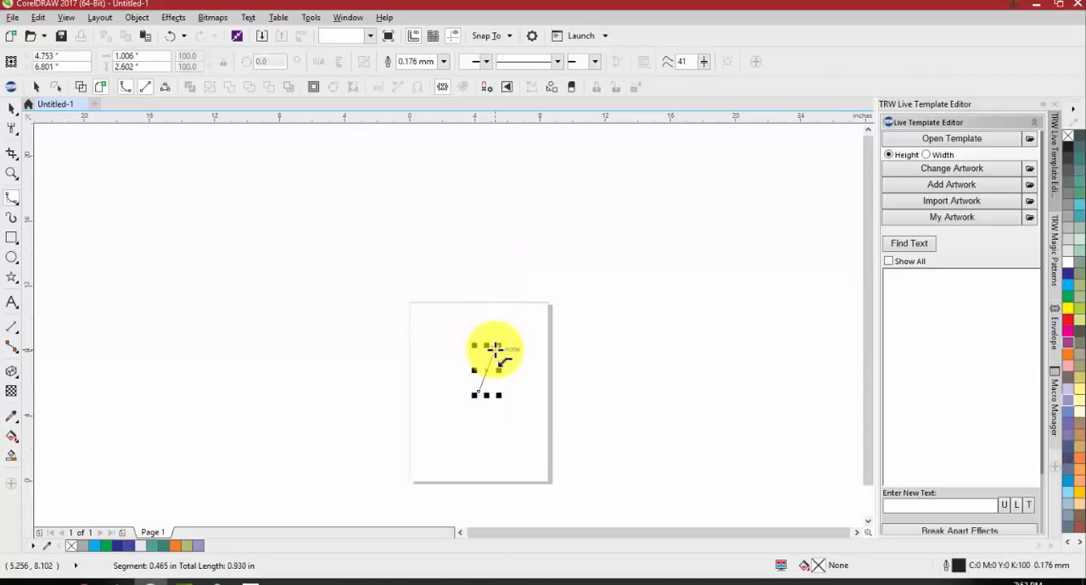
key(ctrl+z)
Paste the copied photo of the young baseball pitcher onto the page
key(ctrl+v)
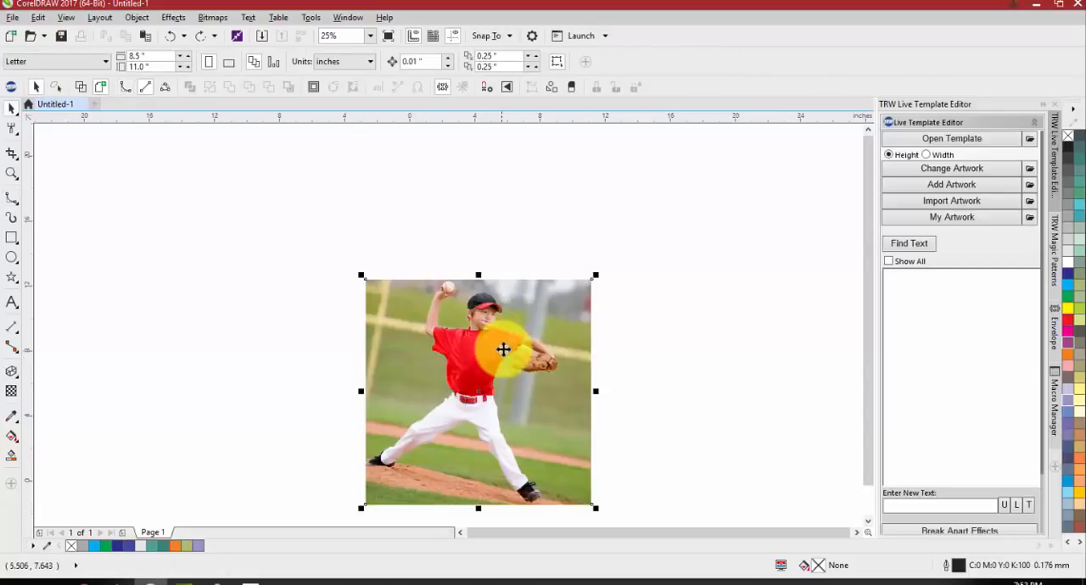
scroll(501, 301, down, 1)
scroll(492, 344, up, 6)
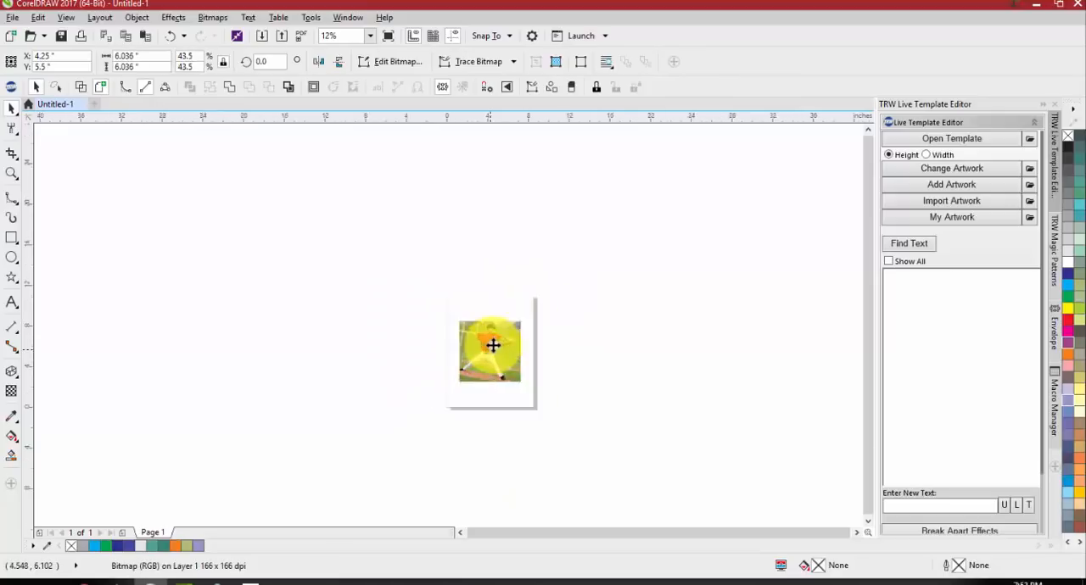
scroll(490, 345, down, 2)
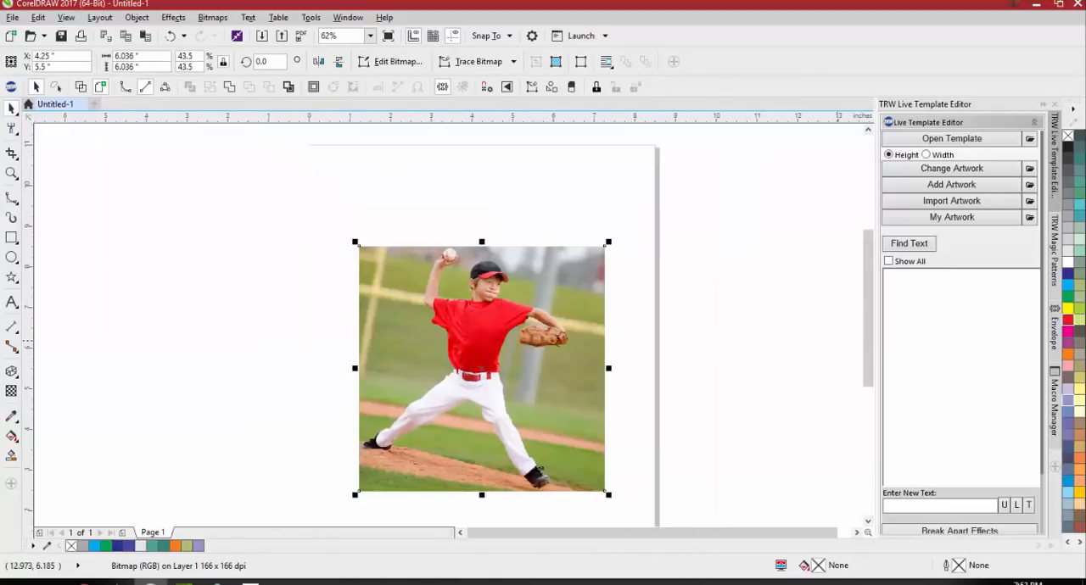
Start a B-Spline outline at the shirt's side below the raised arm and trace around the sleeve to the upper arm
click(14, 200)
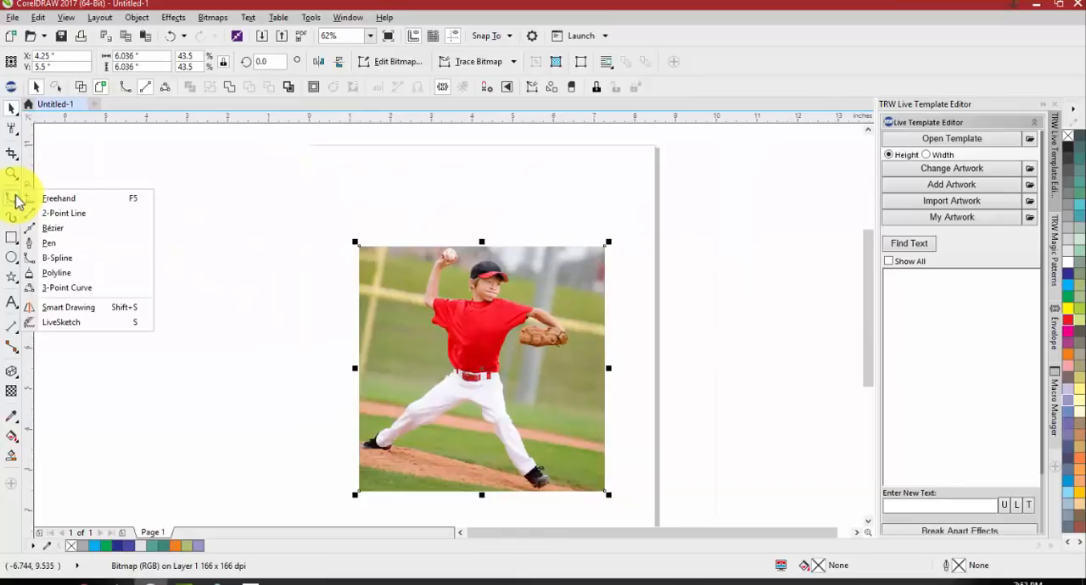
click(79, 261)
scroll(433, 348, up, 4)
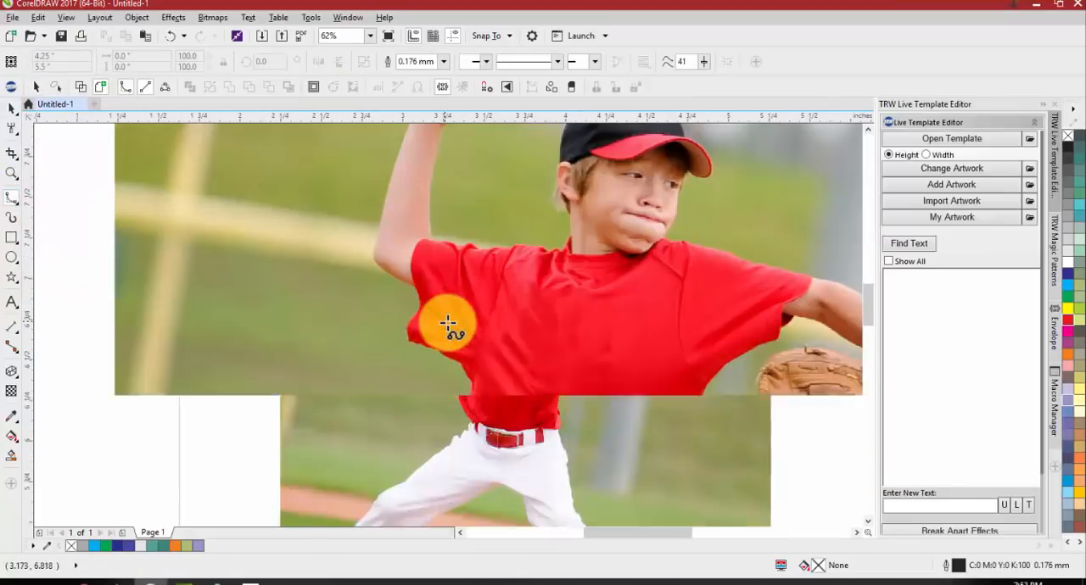
click(472, 386)
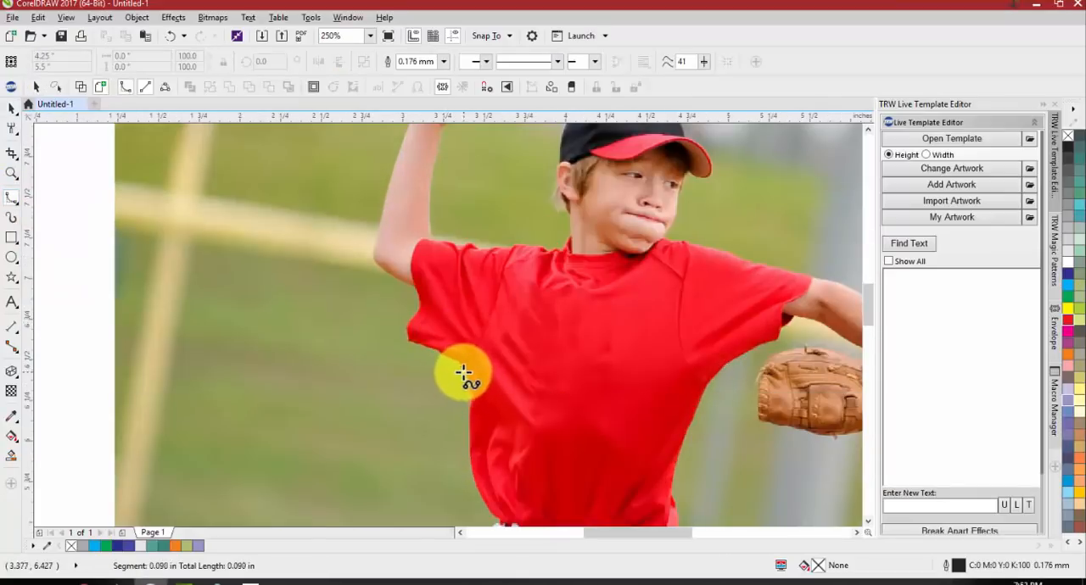
click(463, 364)
click(453, 357)
click(435, 349)
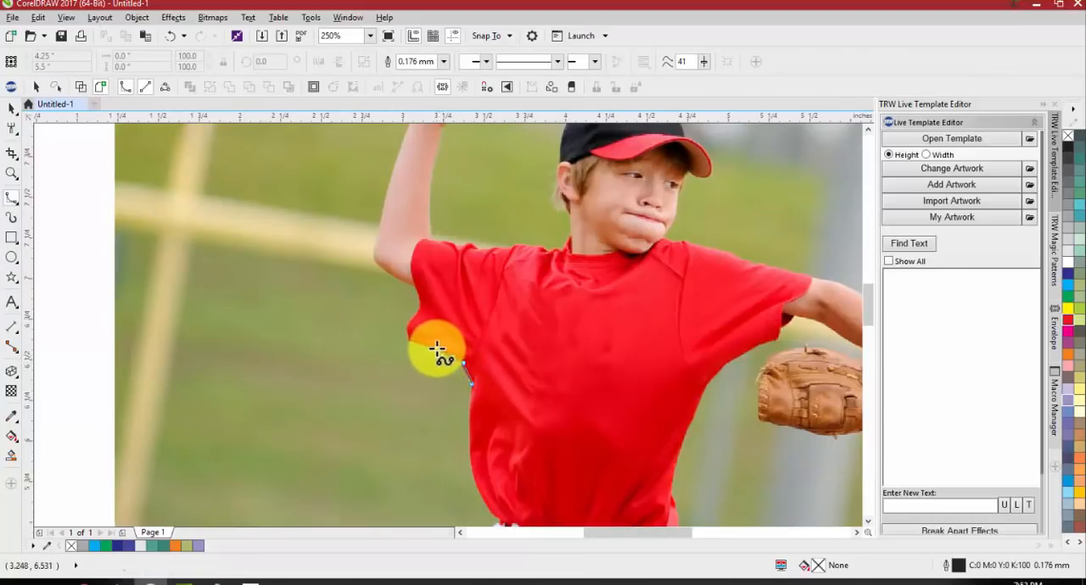
click(408, 341)
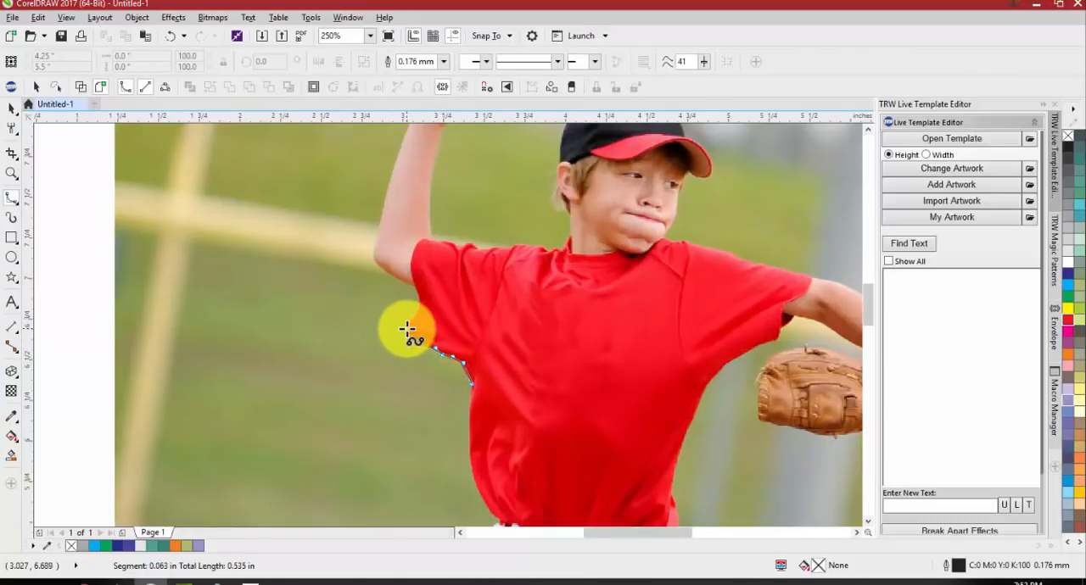
click(418, 293)
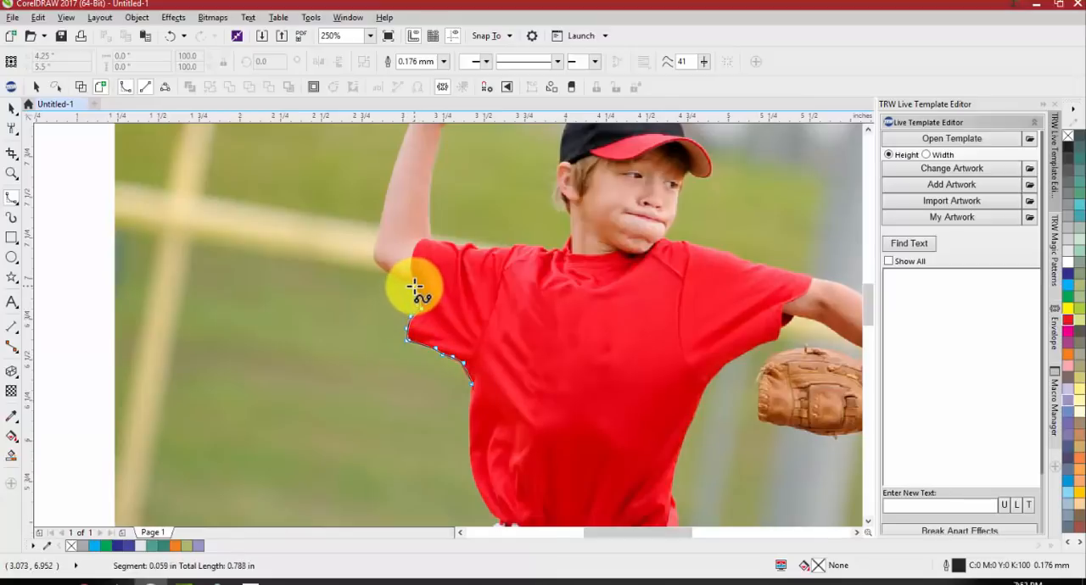
click(411, 287)
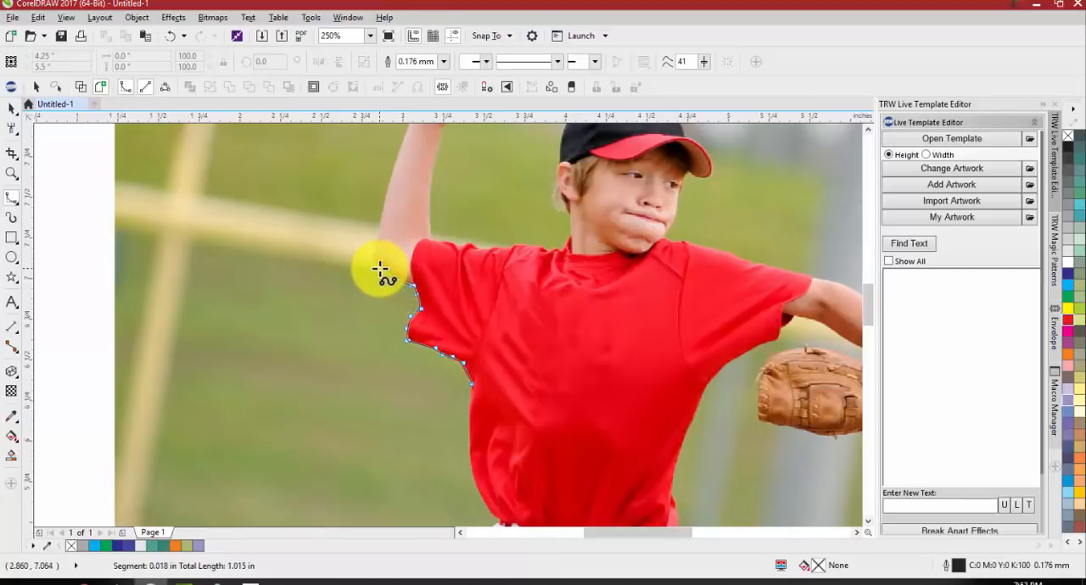
Continue the B-Spline outline around the elbow and up the outer edge of the raised forearm to the hand
drag(372, 264, 399, 99)
click(407, 234)
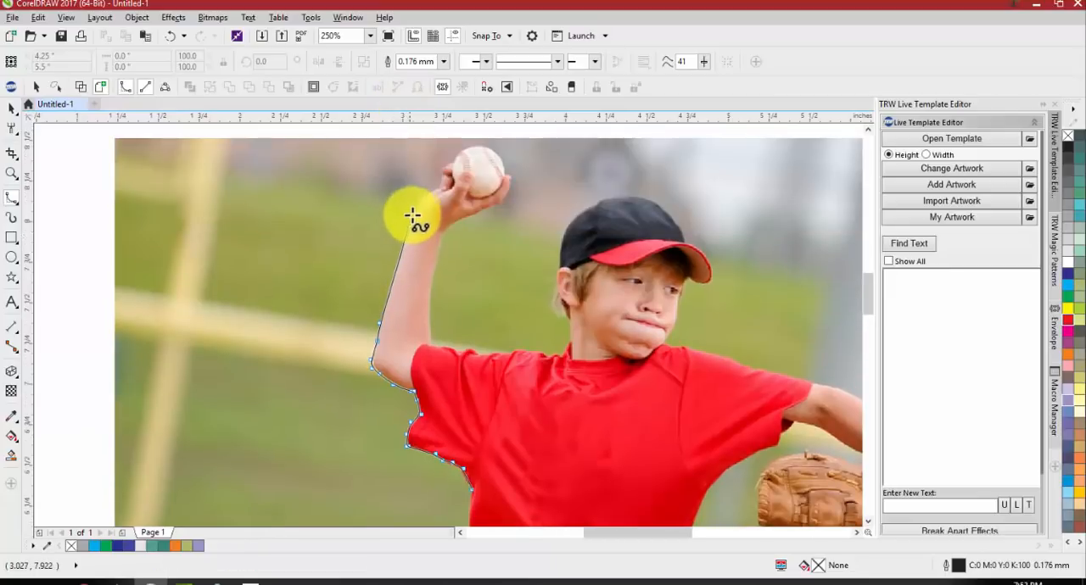
click(435, 190)
click(441, 182)
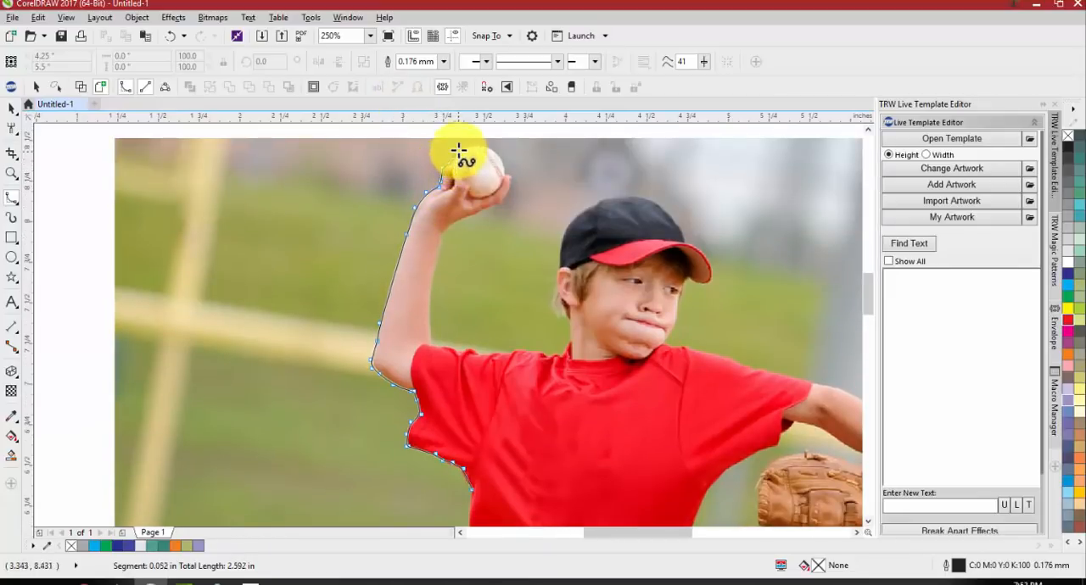
Trace the outline over the baseball and around the throwing hand to the inner side of the wrist
click(472, 151)
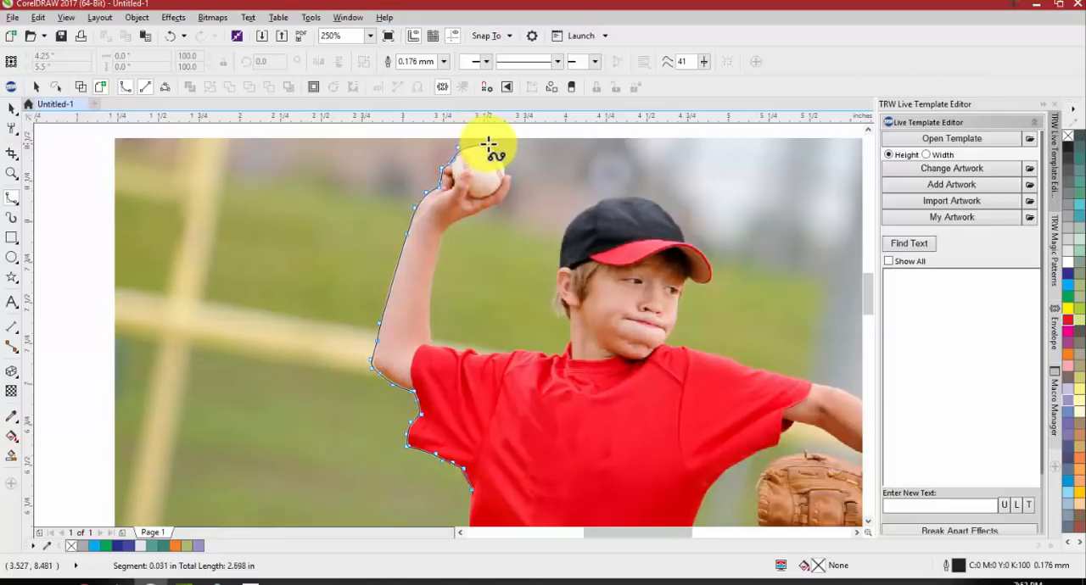
click(489, 145)
click(507, 169)
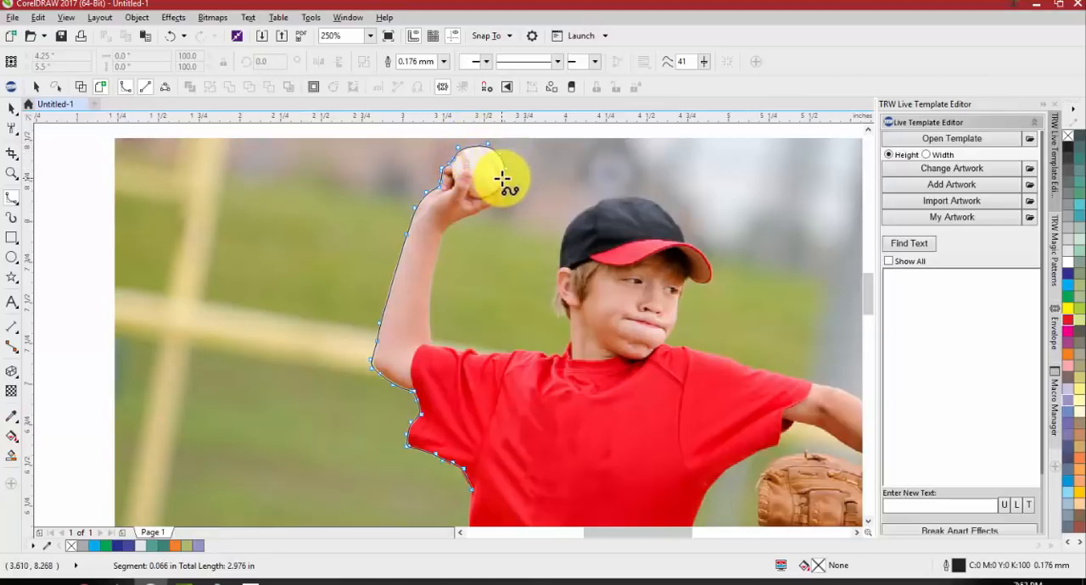
click(509, 187)
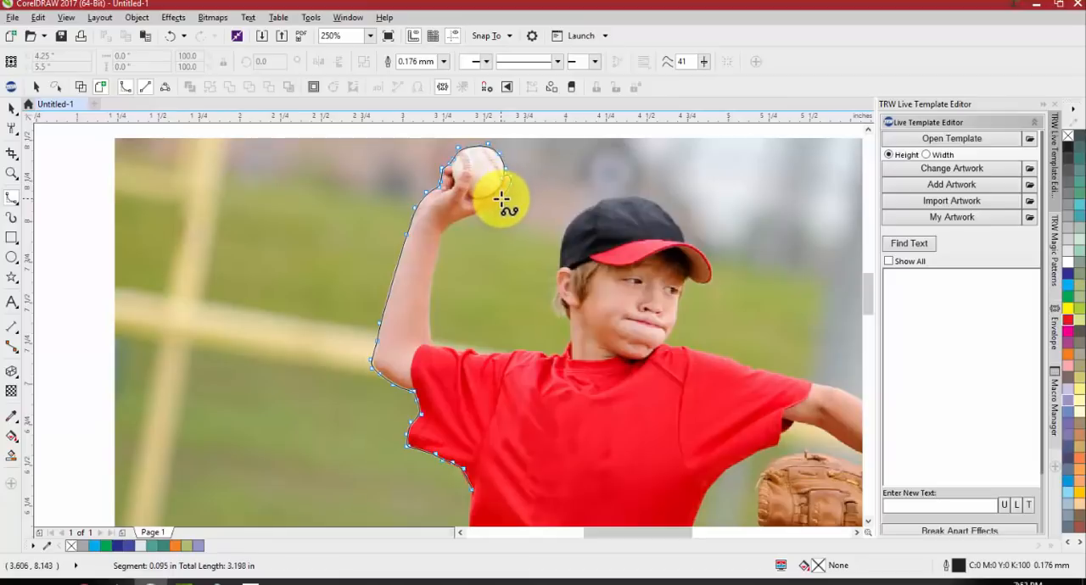
click(480, 213)
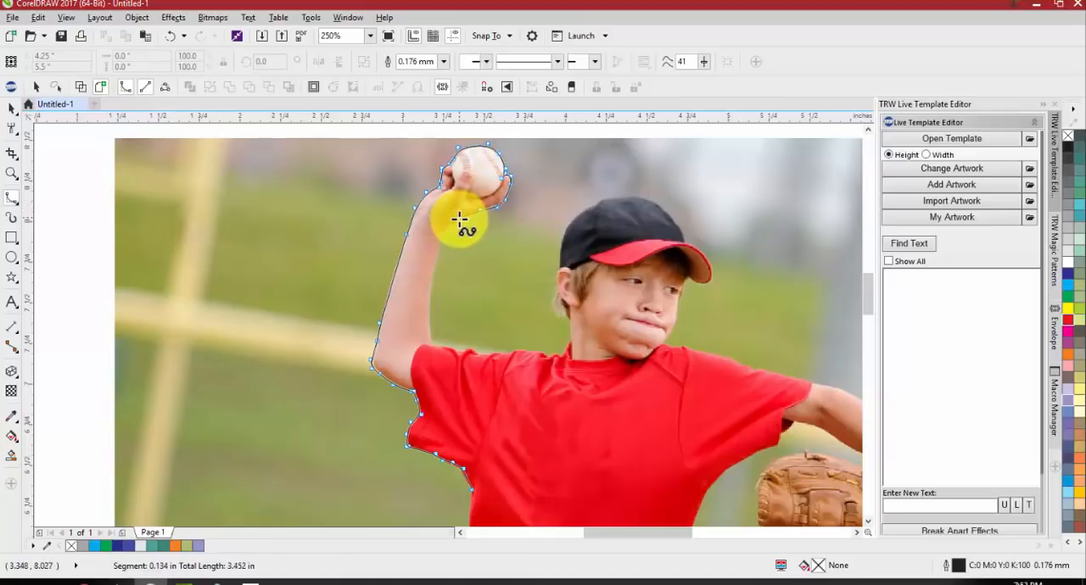
click(442, 229)
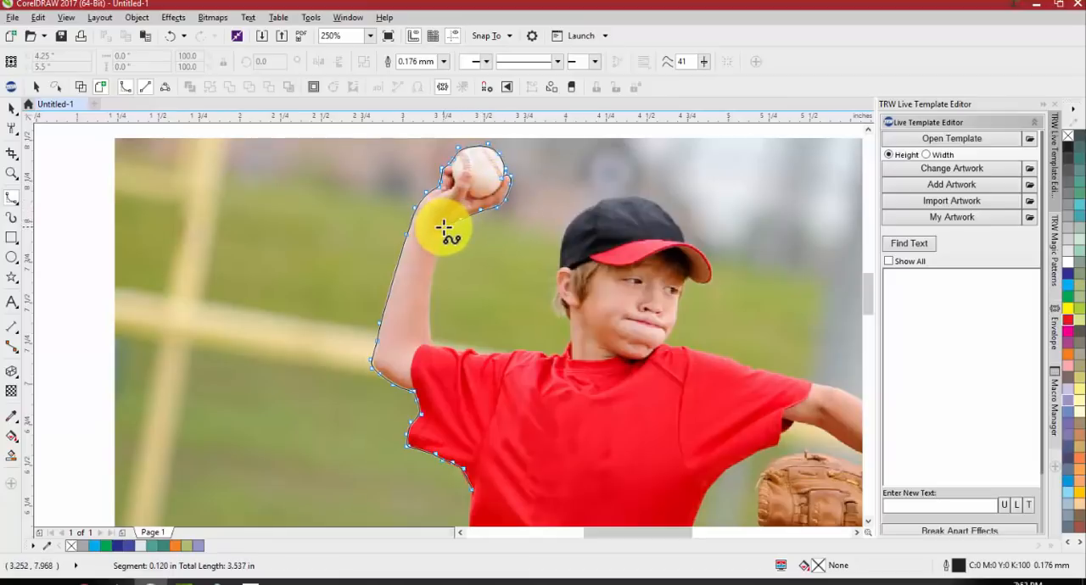
Trace down the inner edge of the raised arm and along the sleeve and shoulder to the base of the neck
click(436, 271)
click(426, 313)
click(429, 345)
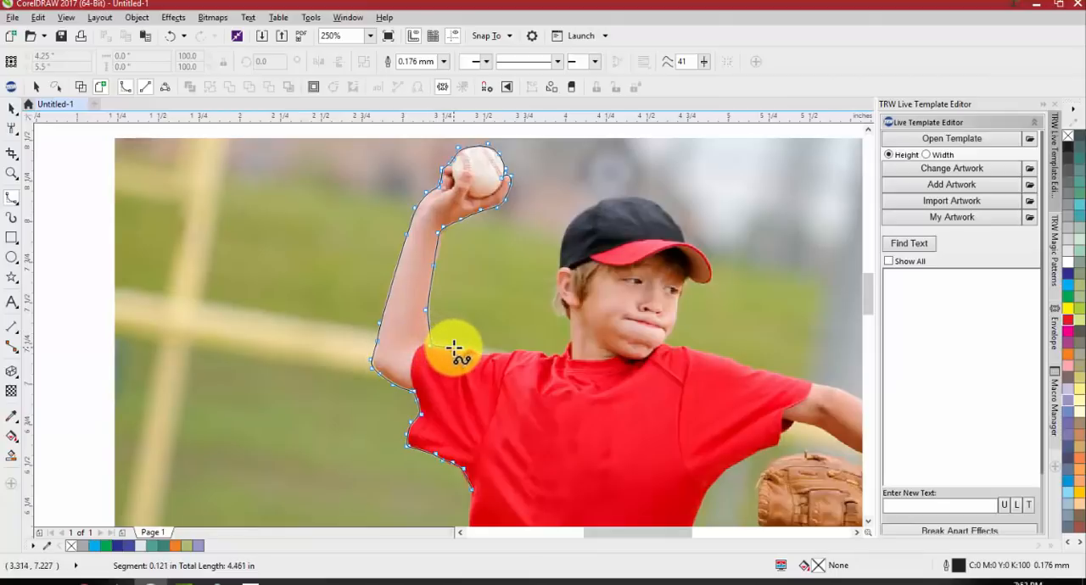
click(474, 348)
click(484, 357)
click(502, 354)
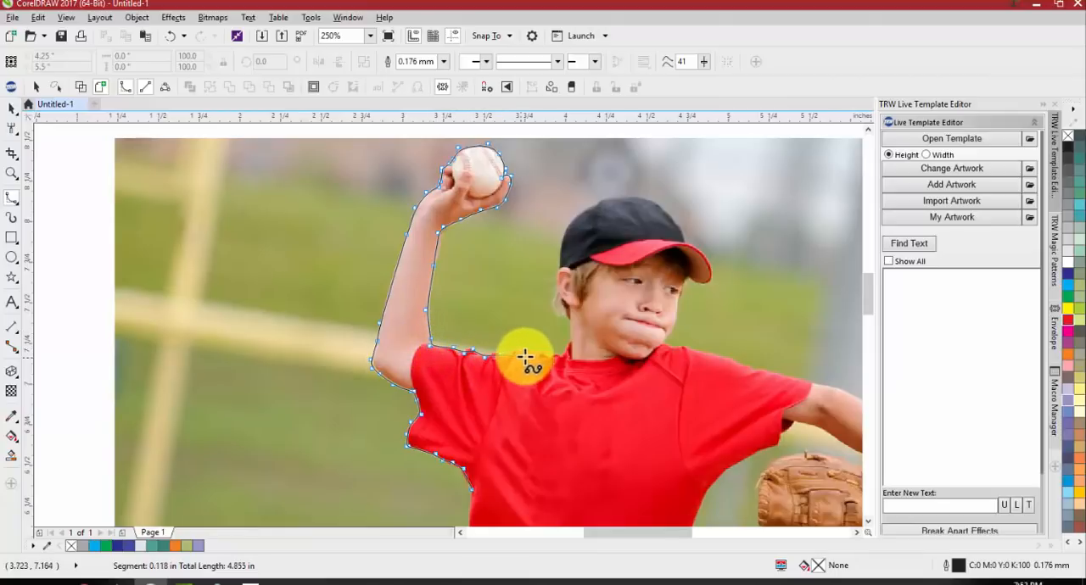
click(528, 355)
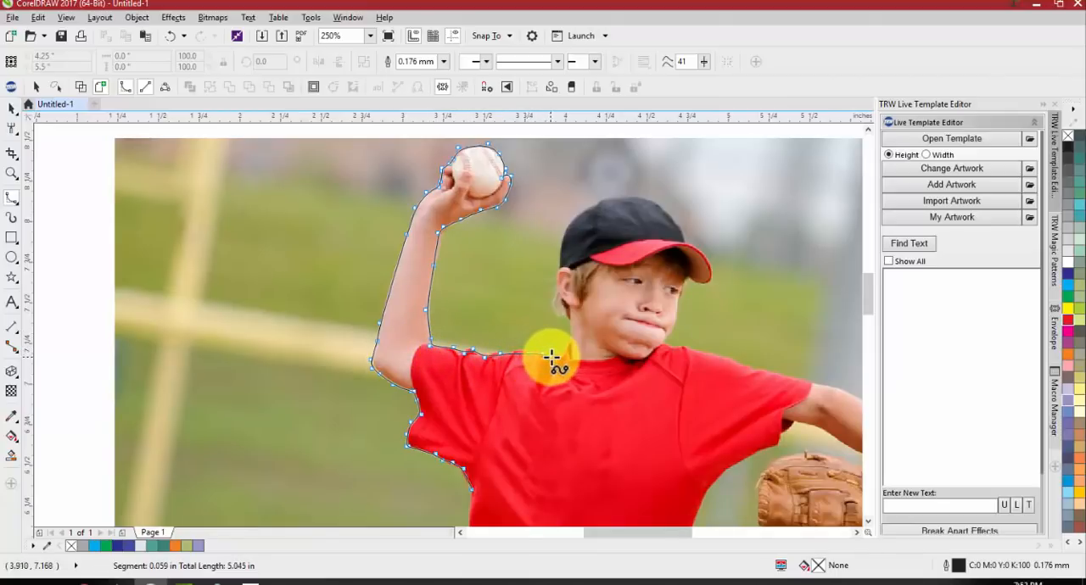
click(552, 357)
click(569, 356)
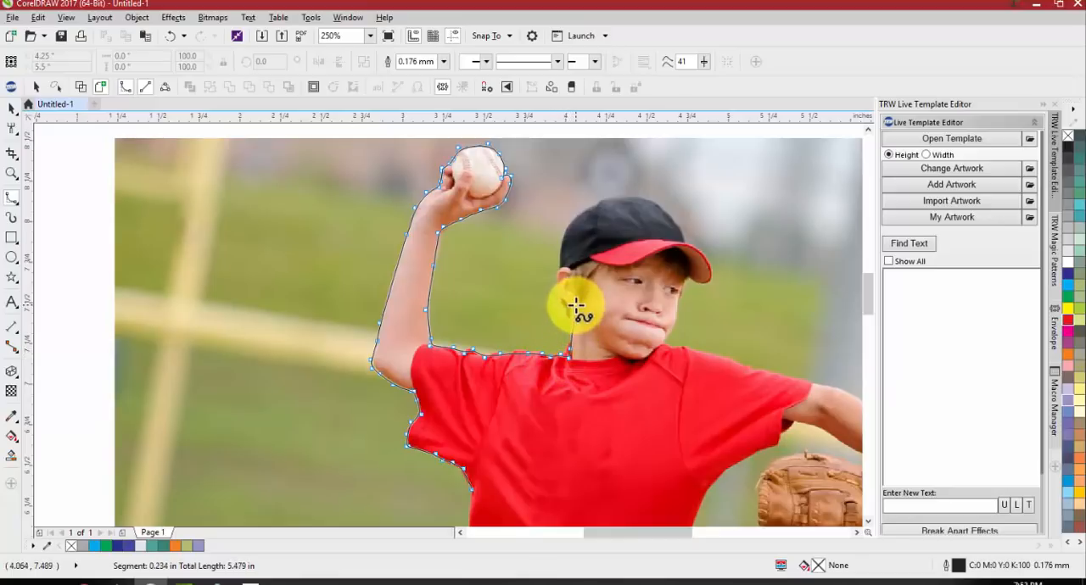
Trace up the neck and ear, over the crown of the cap and around the tip of its brim
click(568, 308)
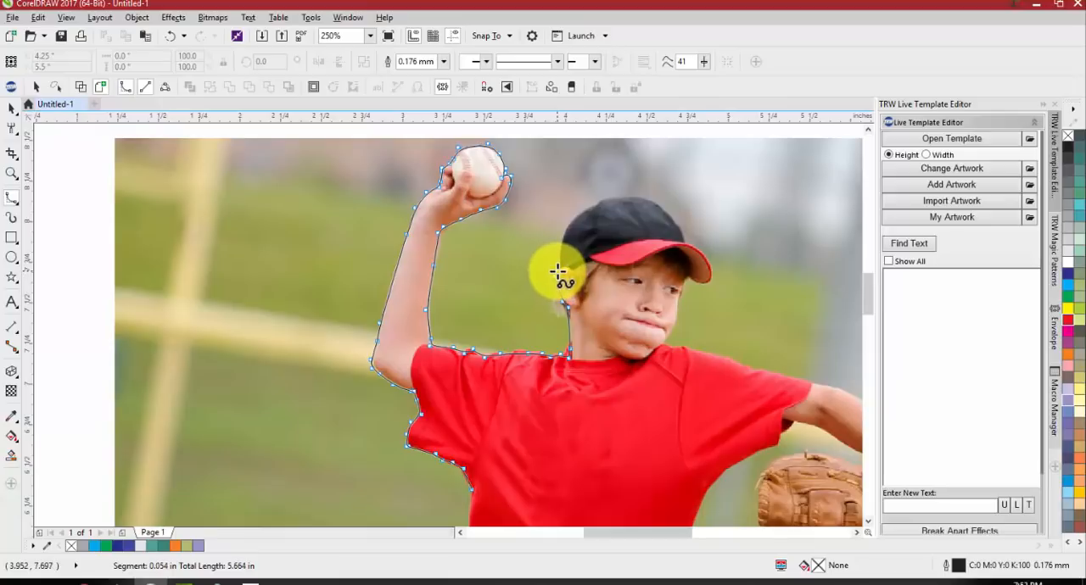
click(561, 235)
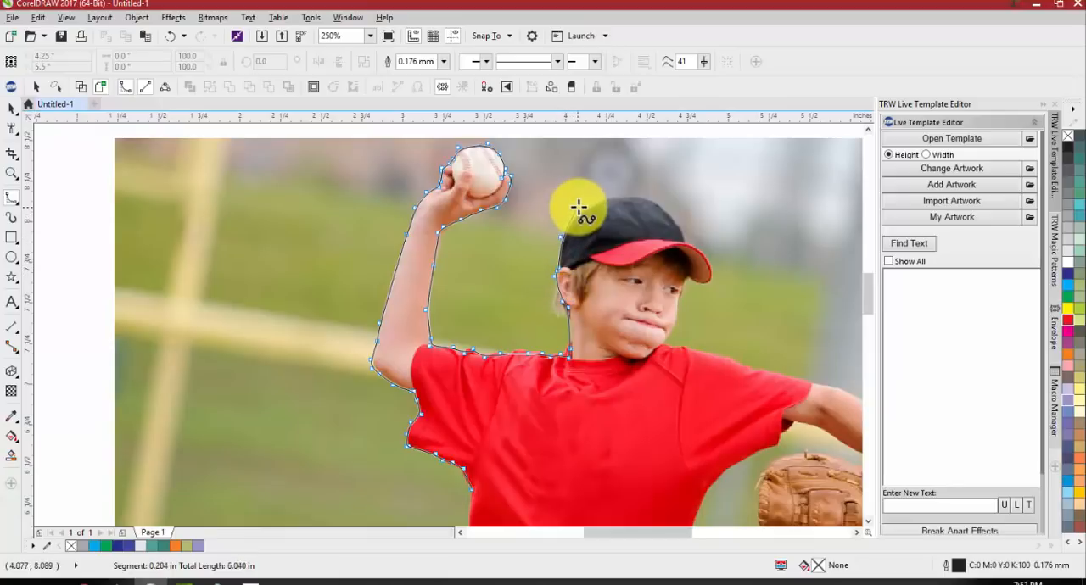
click(577, 207)
click(628, 196)
click(655, 202)
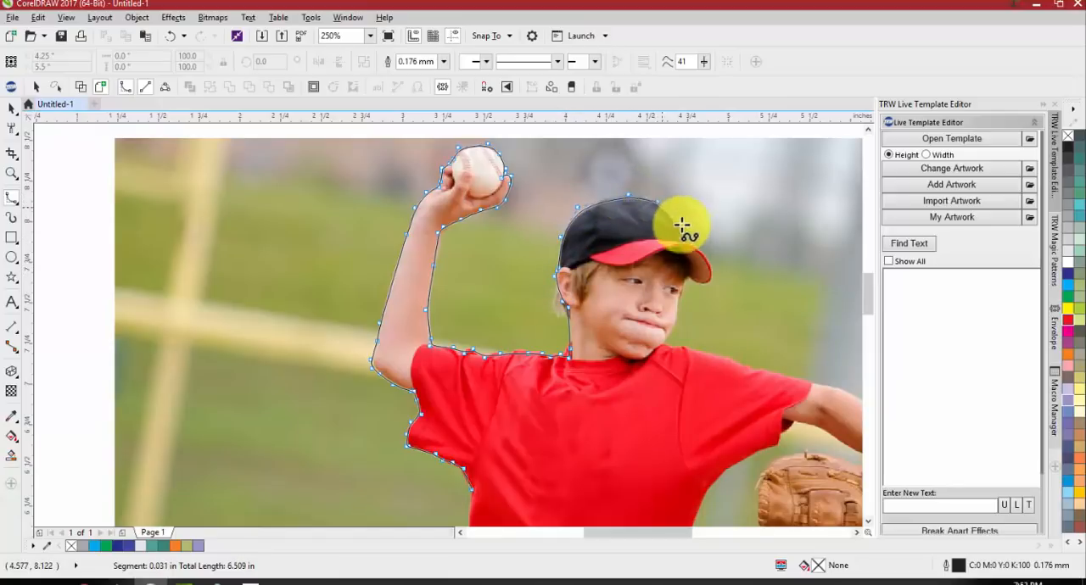
click(684, 237)
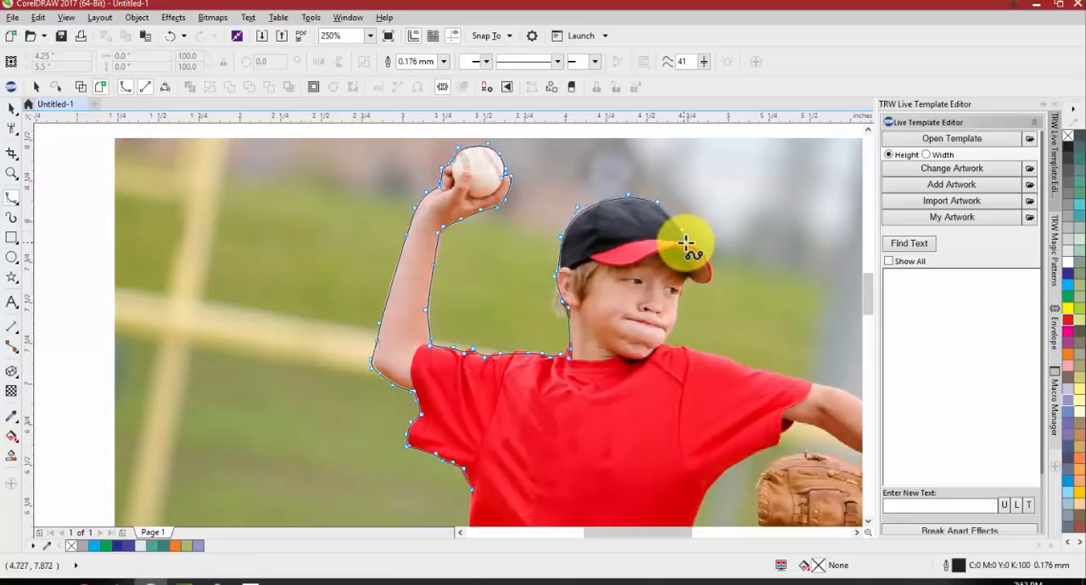
click(703, 254)
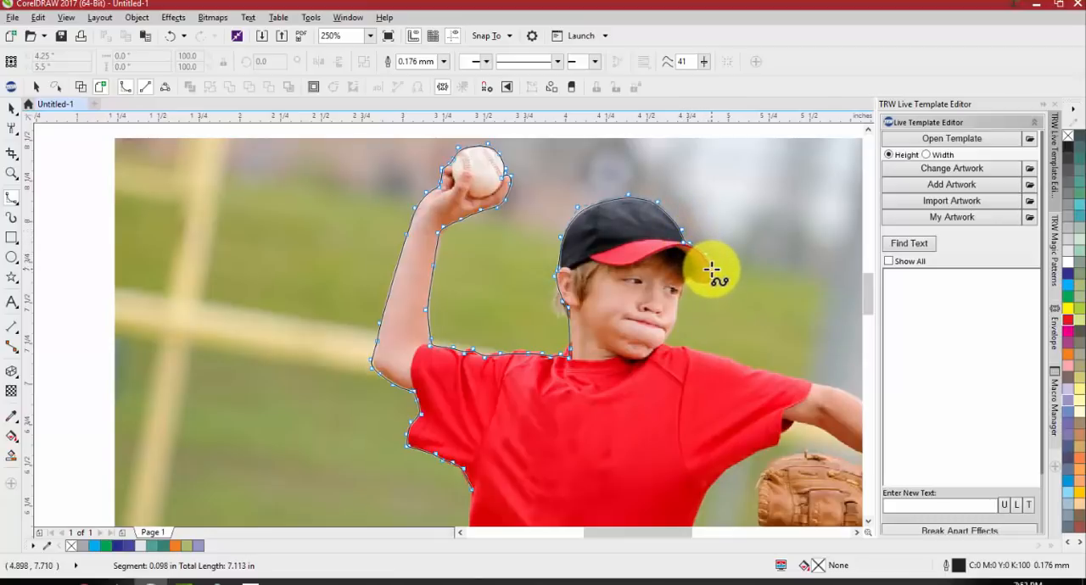
click(708, 280)
click(697, 288)
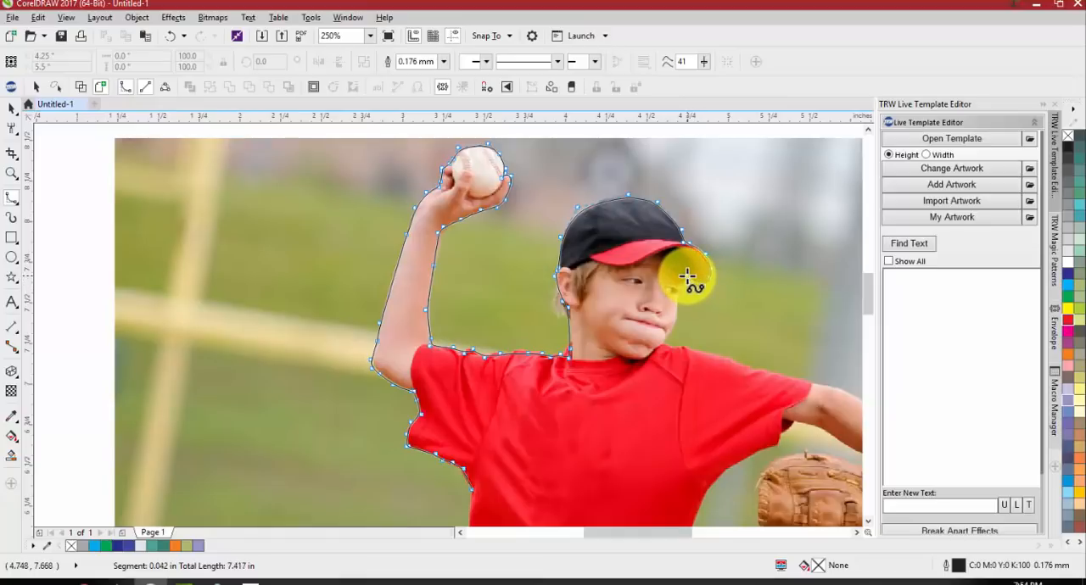
Trace from under the cap brim down the face to the chin and along the shoulder to just past the gloved arm's sleeve
drag(687, 276, 675, 324)
click(677, 324)
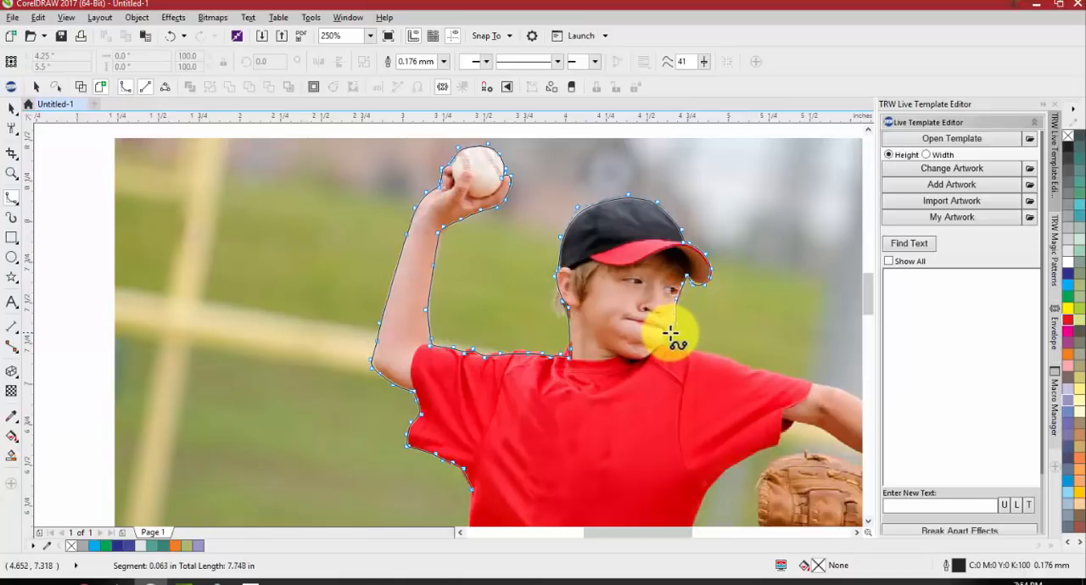
click(677, 344)
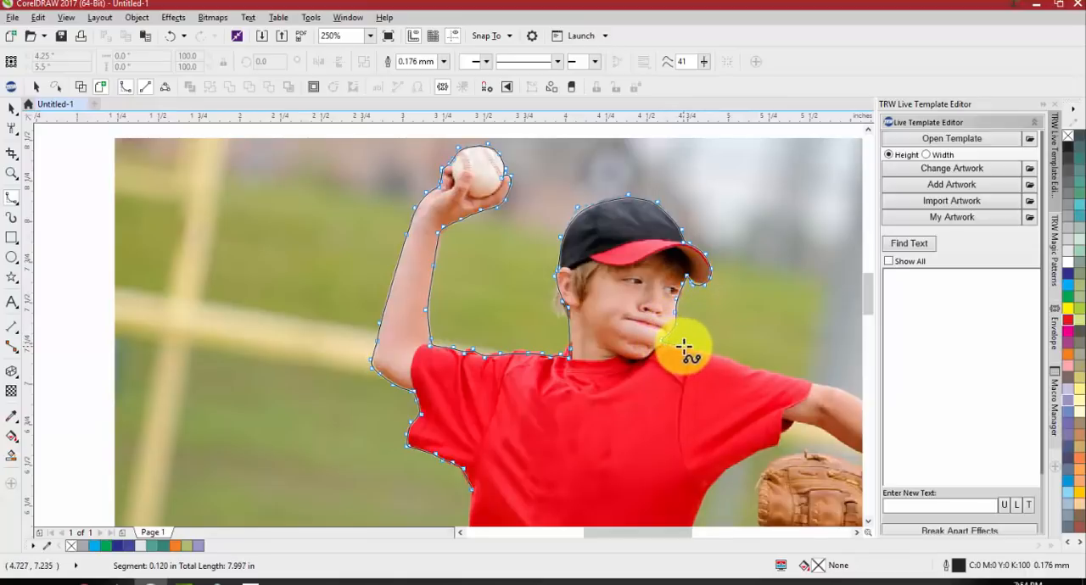
click(735, 359)
click(755, 370)
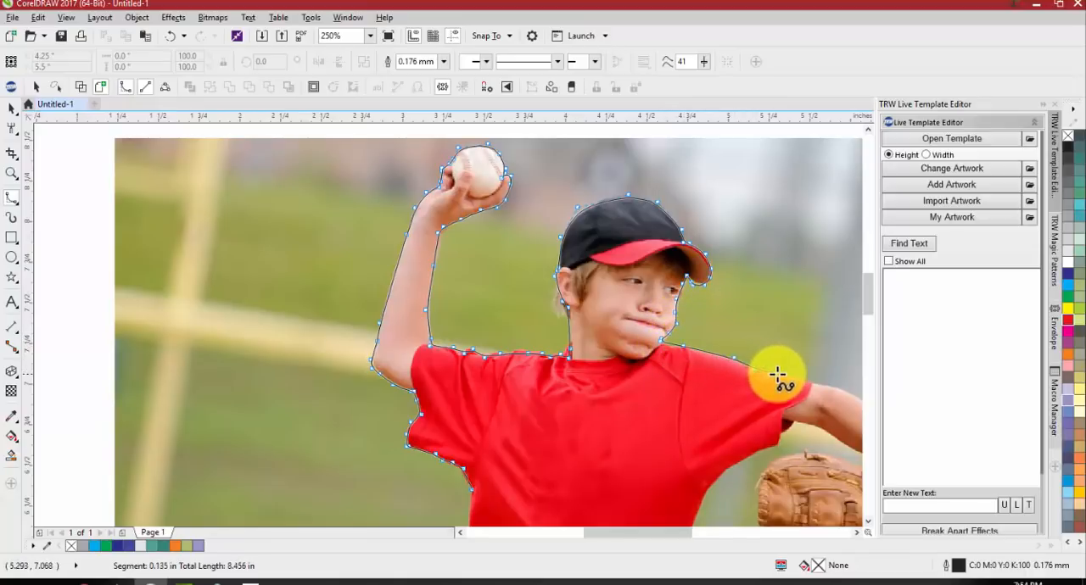
click(778, 374)
click(833, 386)
Trace along the upper edge of the gloved arm's forearm to the outer edge of the glove
drag(766, 500, 620, 492)
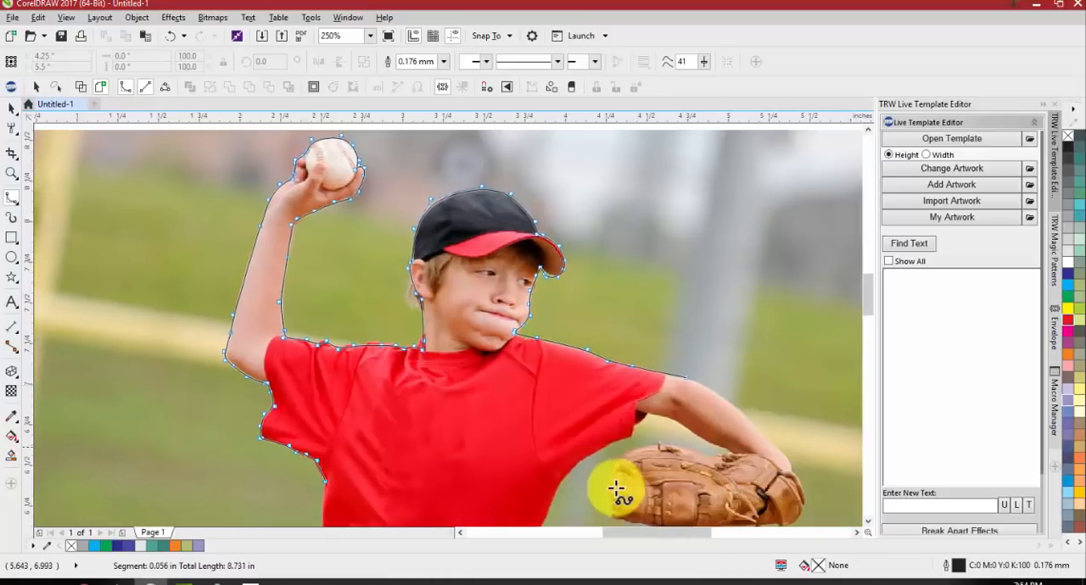
click(703, 386)
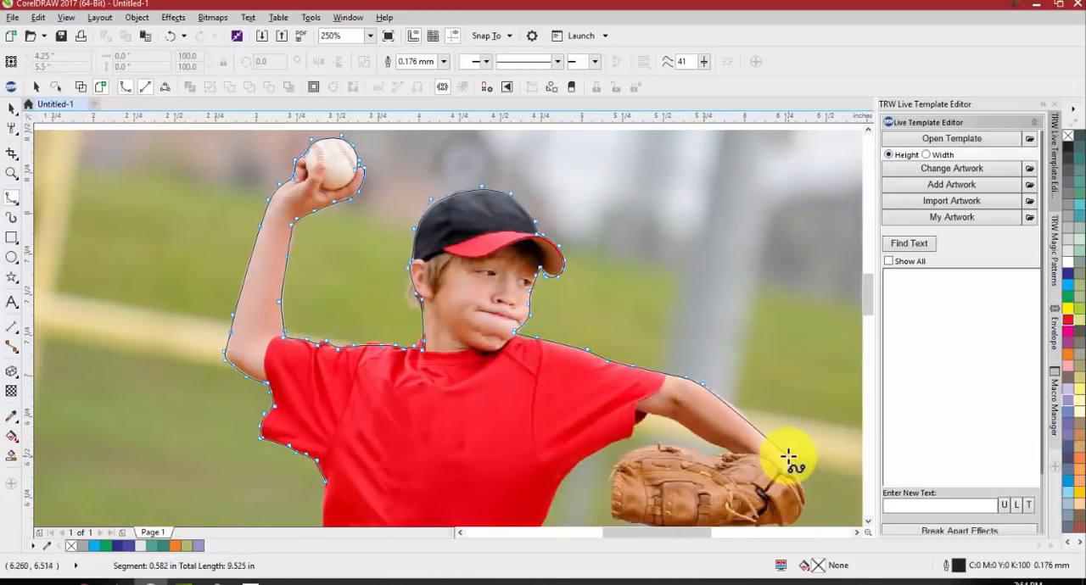
click(790, 462)
click(806, 501)
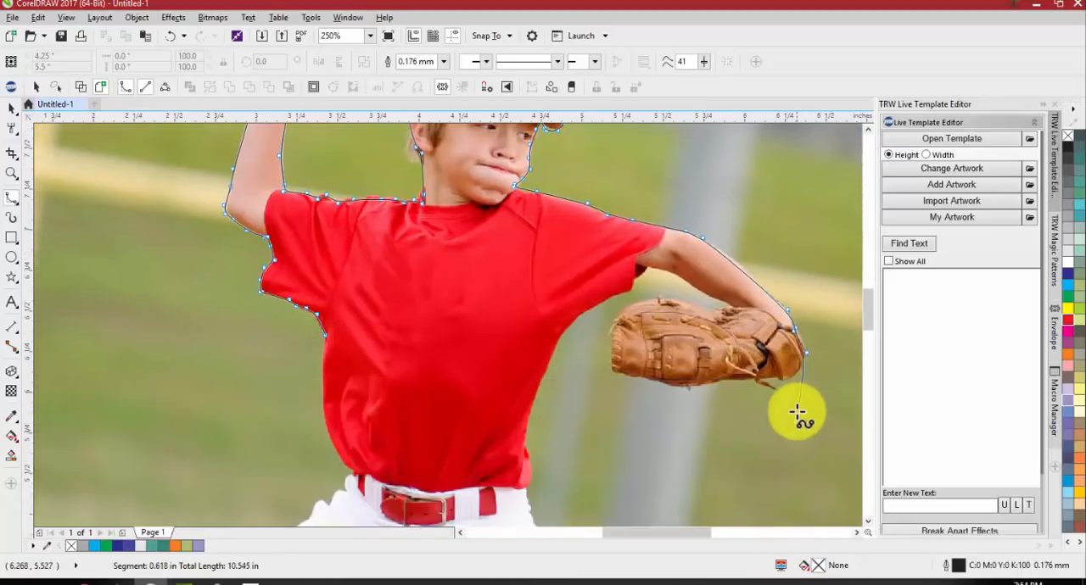
Trace around the glove's lower wrist-side corner and along its bottom edge toward the fingertips
click(804, 364)
click(796, 377)
click(775, 379)
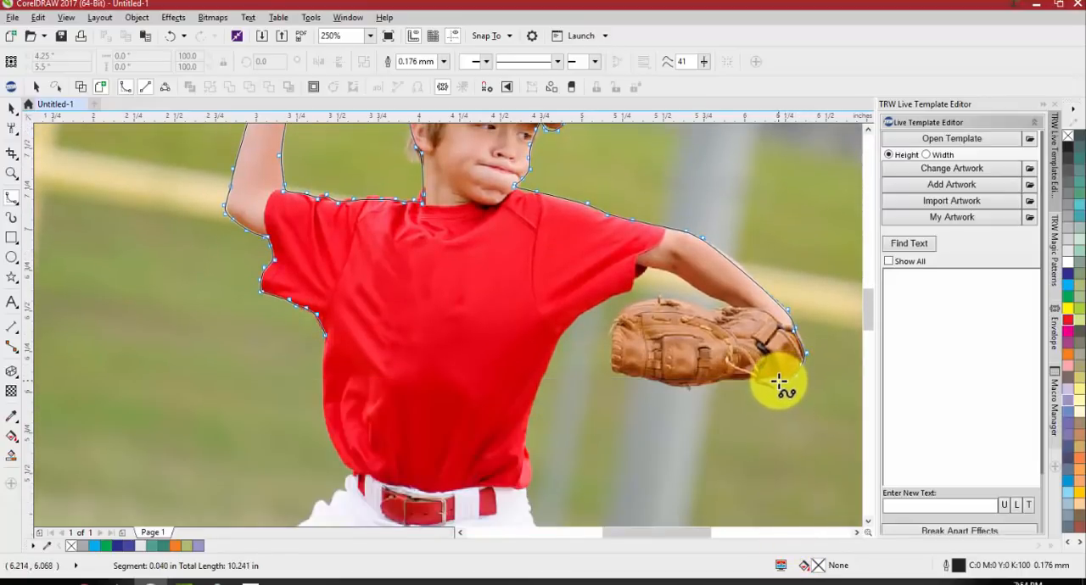
click(758, 377)
click(721, 382)
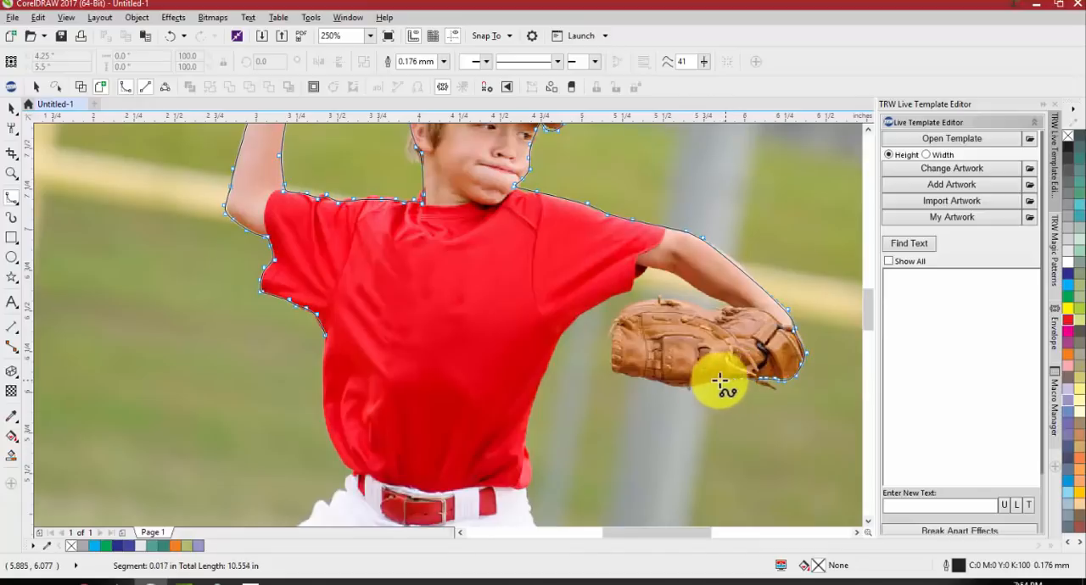
click(687, 389)
click(640, 371)
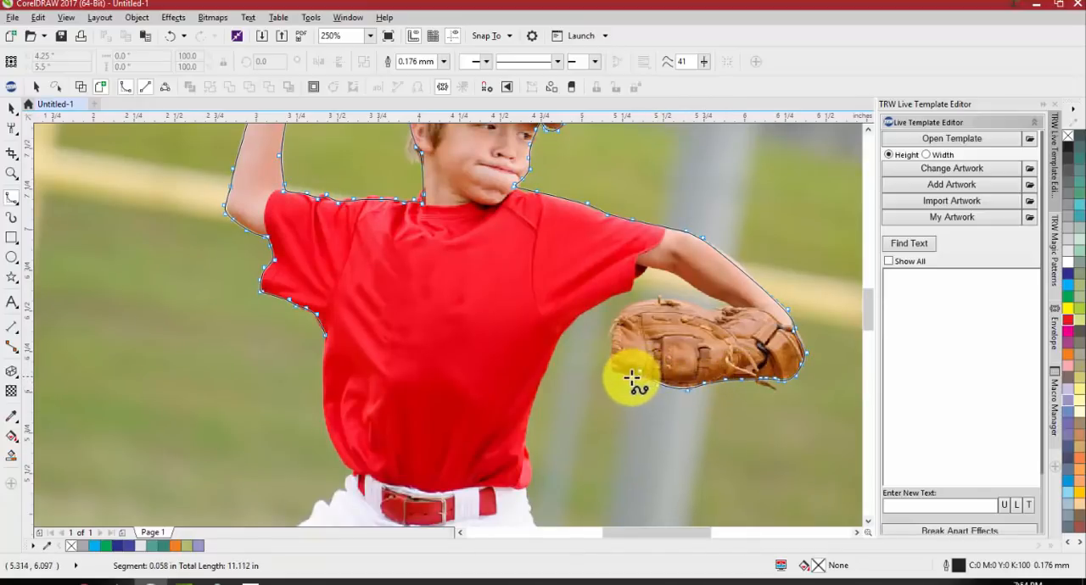
click(630, 378)
Trace around the glove's fingertips and back along its top edge to where it meets the forearm
click(609, 371)
click(614, 361)
click(607, 338)
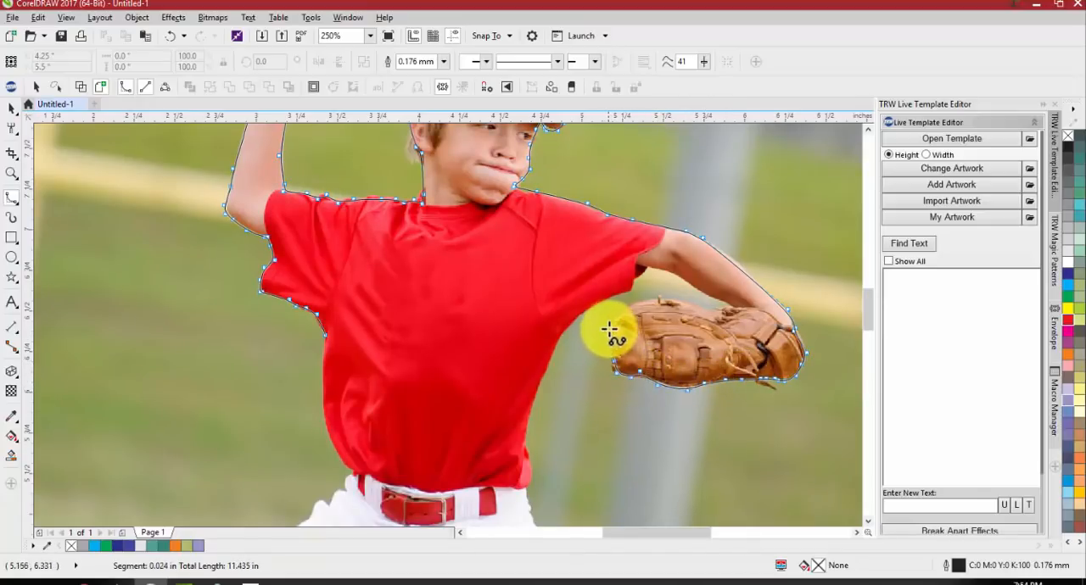
click(622, 308)
click(642, 301)
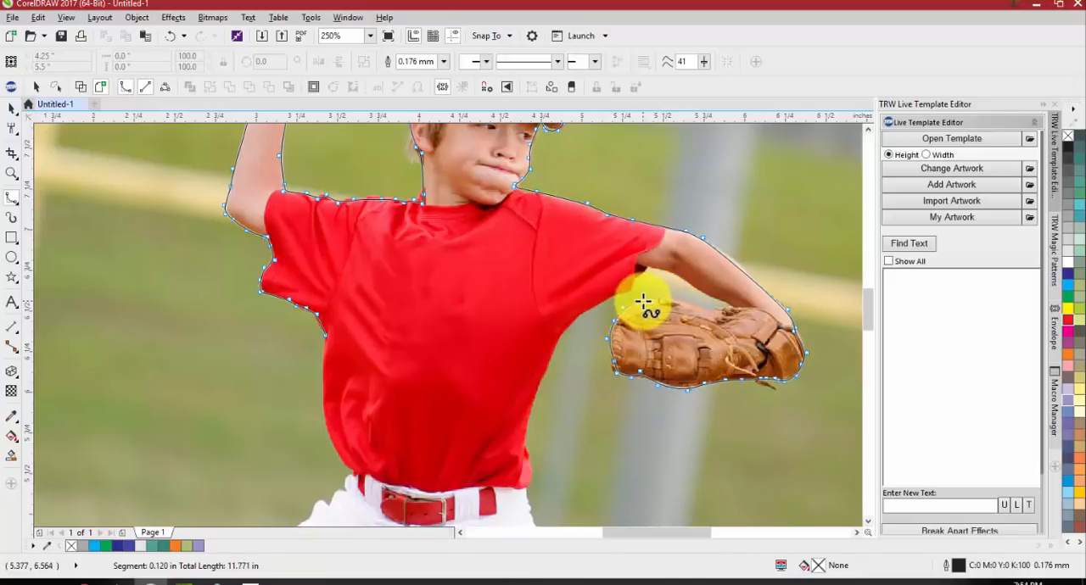
click(668, 297)
click(694, 305)
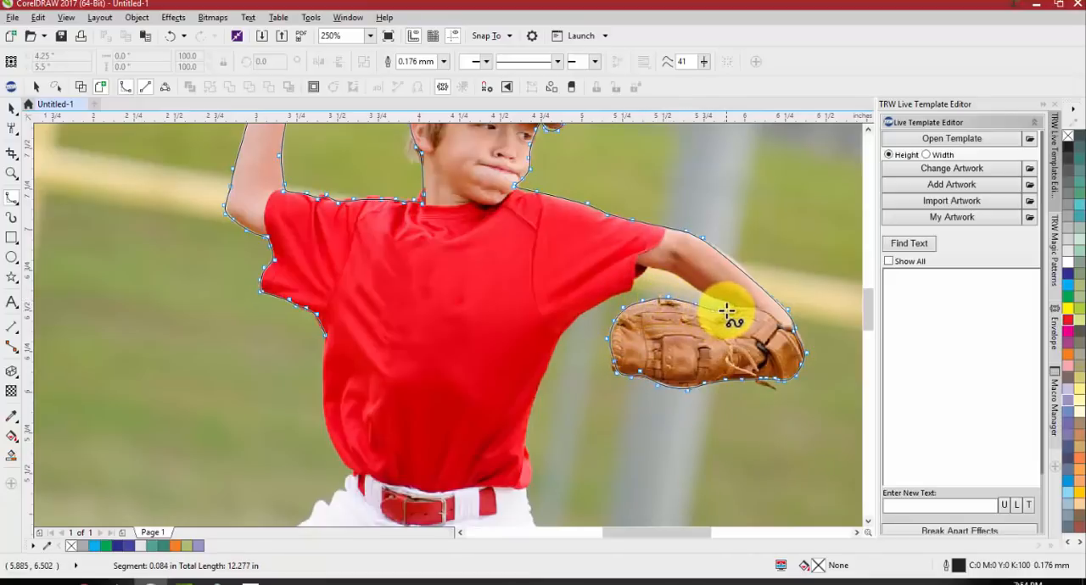
click(723, 307)
click(730, 307)
Trace along the underside of the gloved arm and its sleeve toward the armpit
click(699, 293)
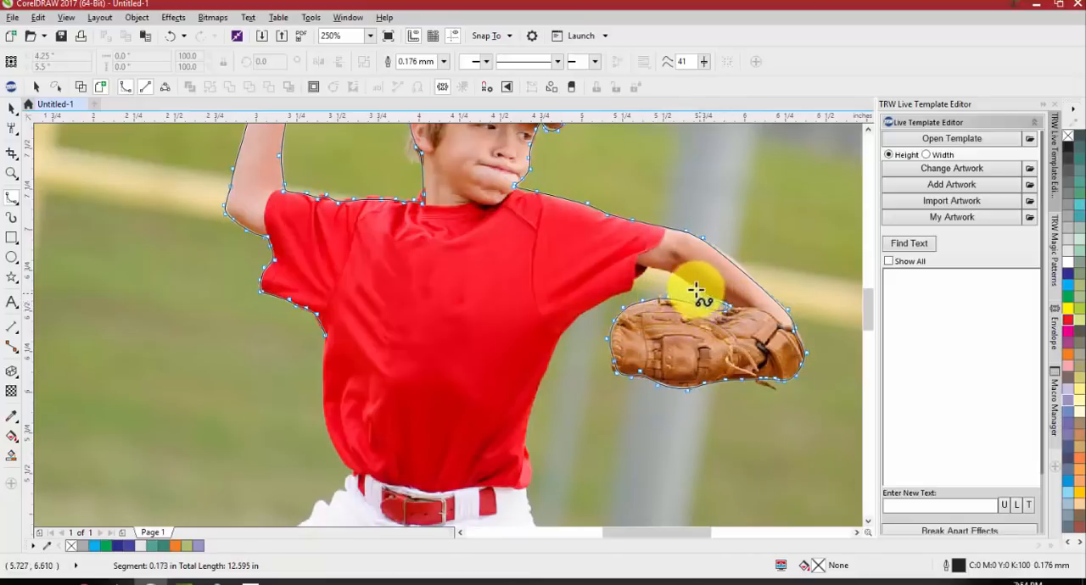
click(680, 280)
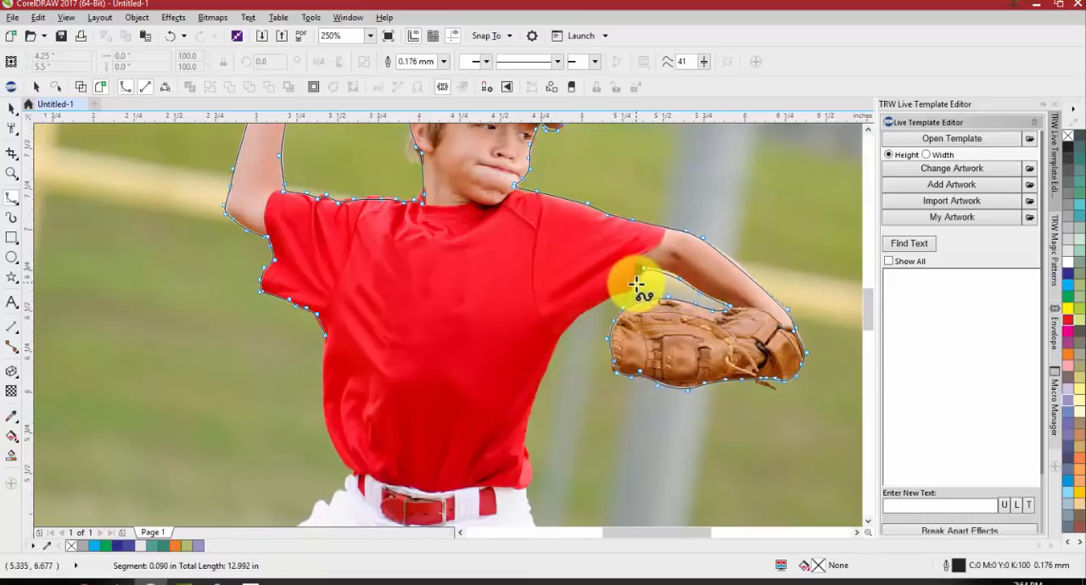
click(636, 282)
click(601, 299)
click(579, 314)
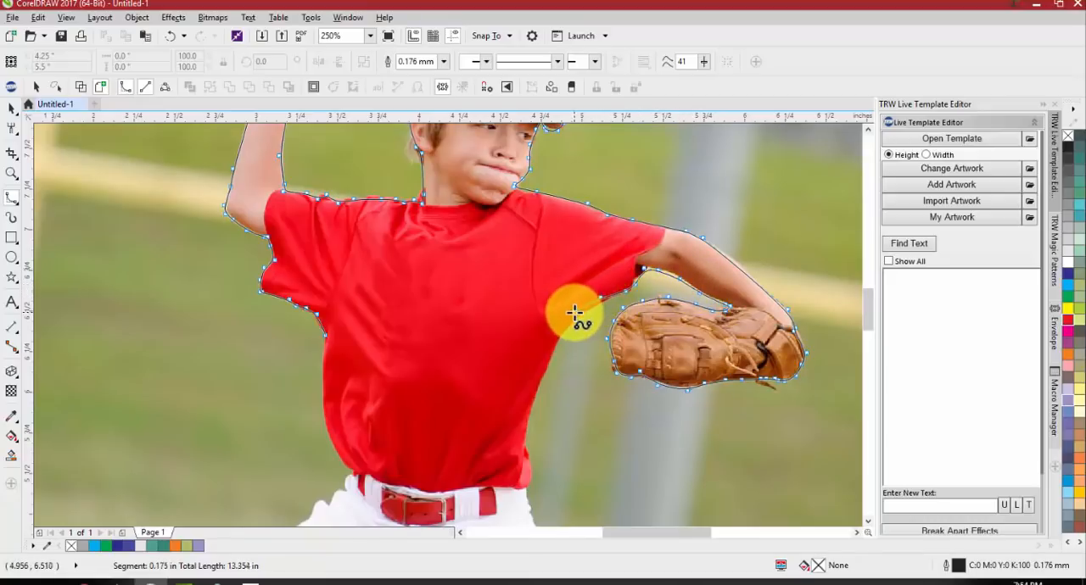
Trace from the armpit down the side of the shirt, past the belt and onto the hip of the white pants
click(557, 330)
click(544, 364)
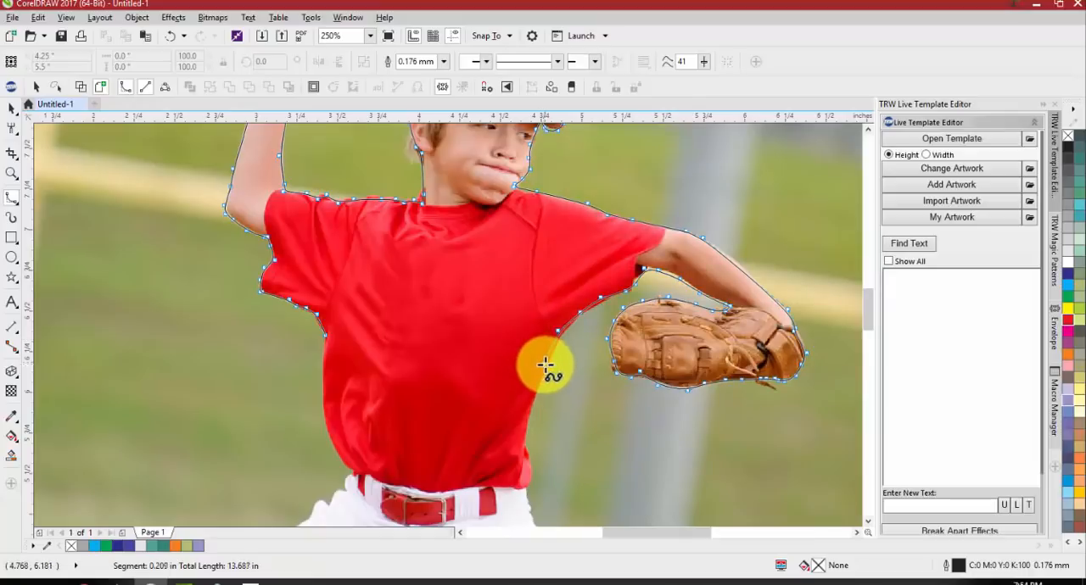
click(535, 396)
click(525, 458)
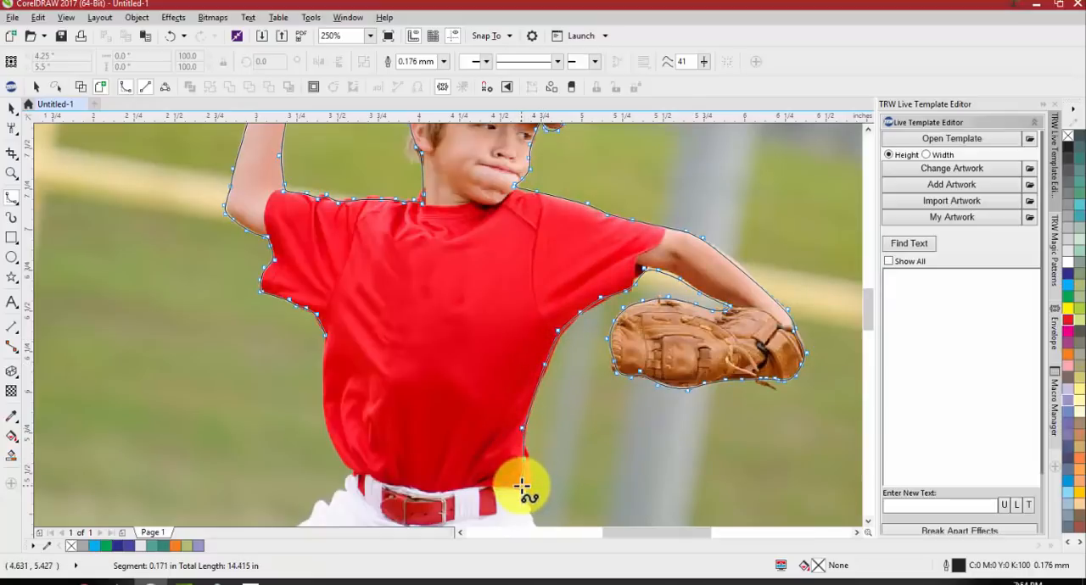
click(522, 486)
click(544, 470)
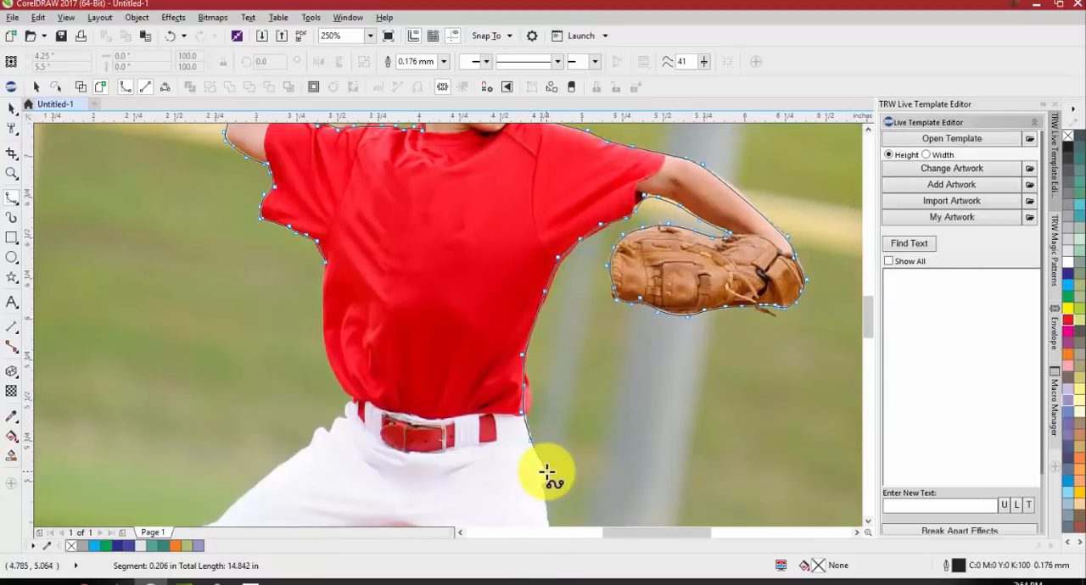
Trace from the hip down the outer edge of the front pant leg and around its cuff to the shoe
click(540, 516)
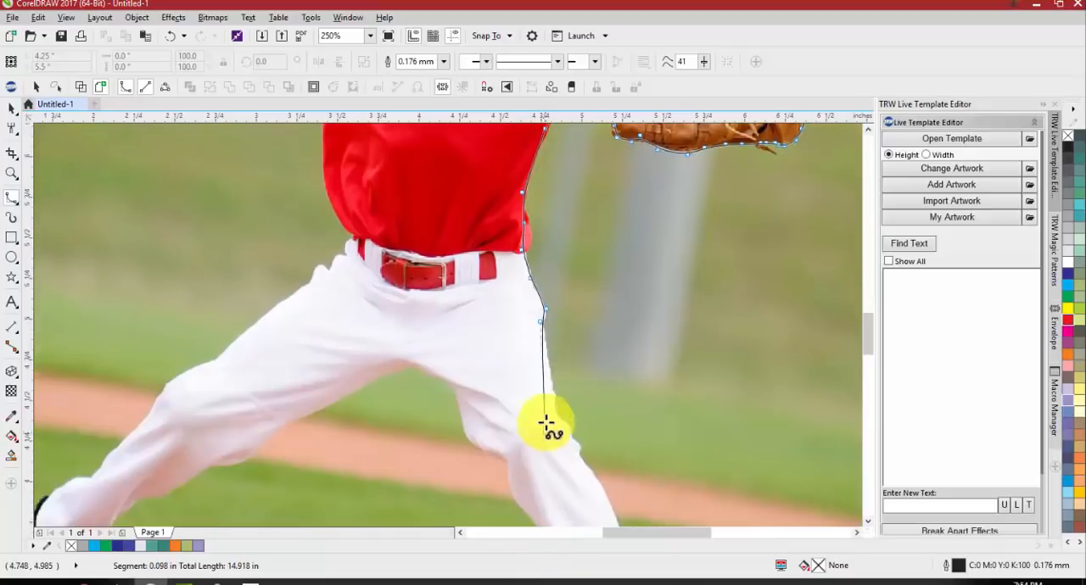
click(550, 370)
click(559, 408)
click(568, 427)
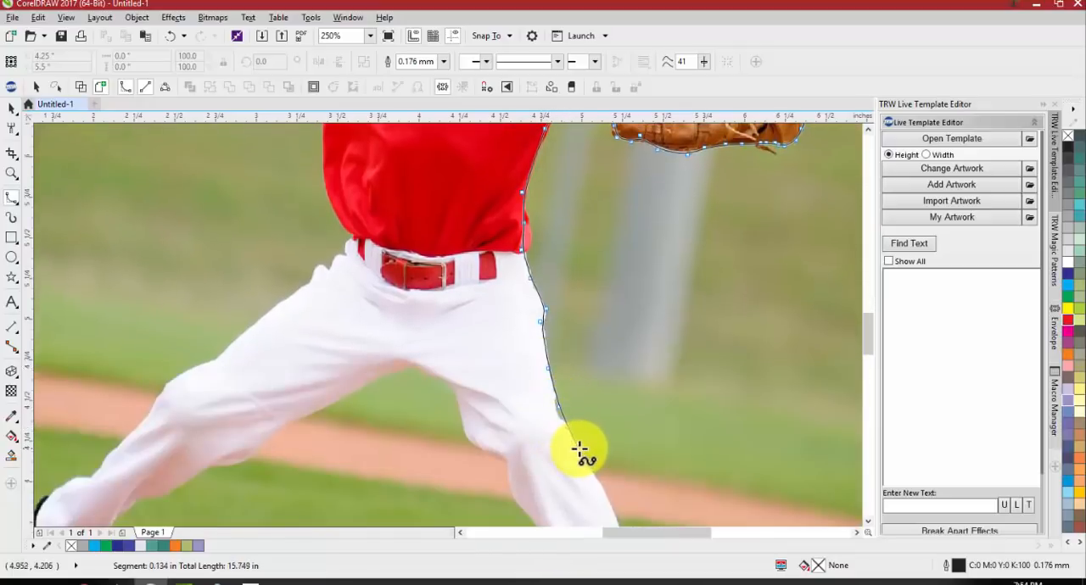
click(578, 447)
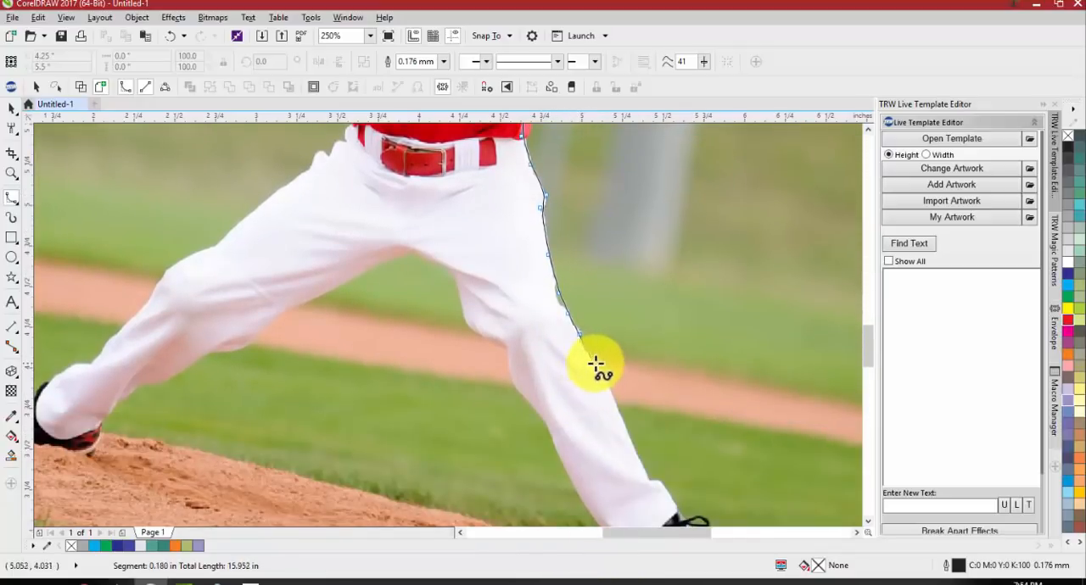
click(595, 363)
click(622, 422)
click(649, 474)
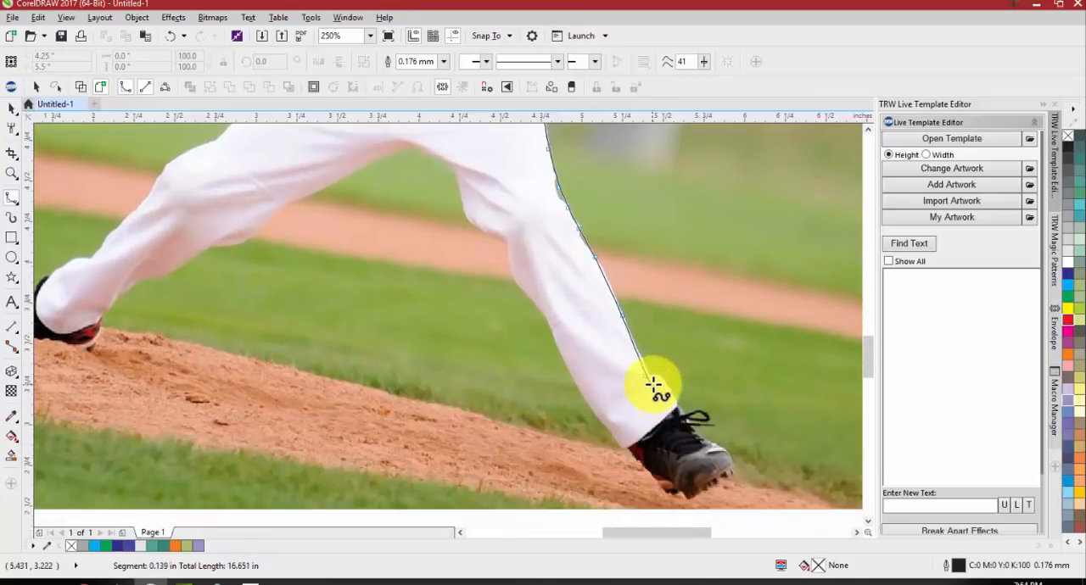
click(657, 382)
click(677, 409)
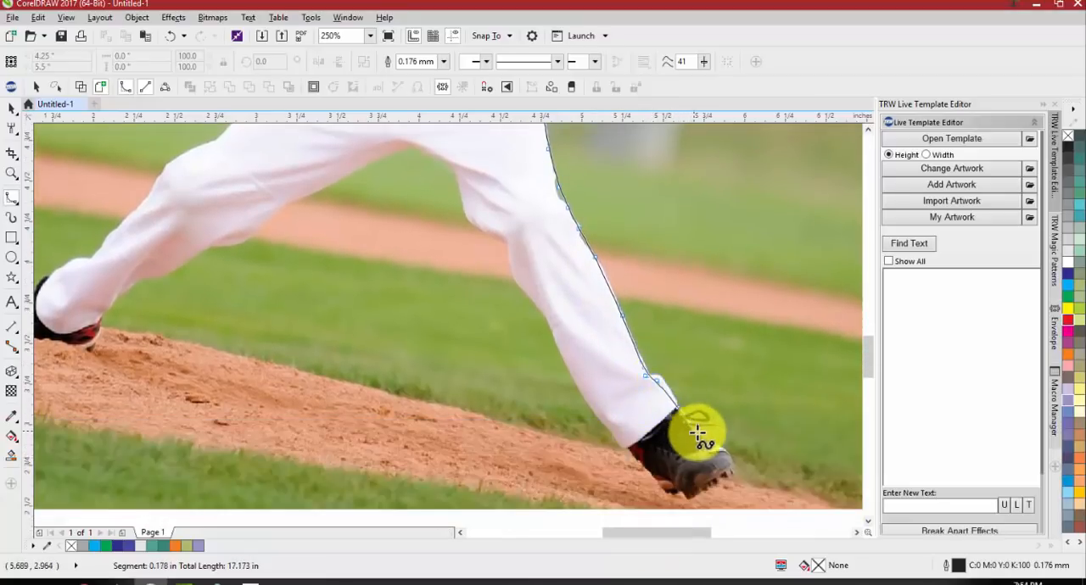
Trace around the front shoe, over the toe and along the sole back to the rear of the pant cuff
click(697, 434)
click(723, 450)
click(731, 458)
click(724, 473)
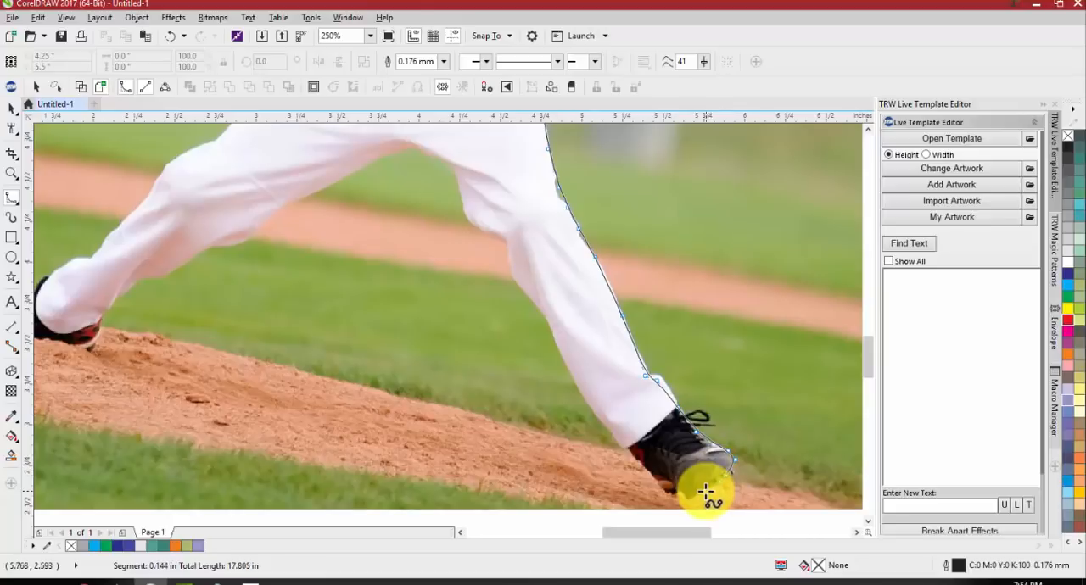
click(672, 494)
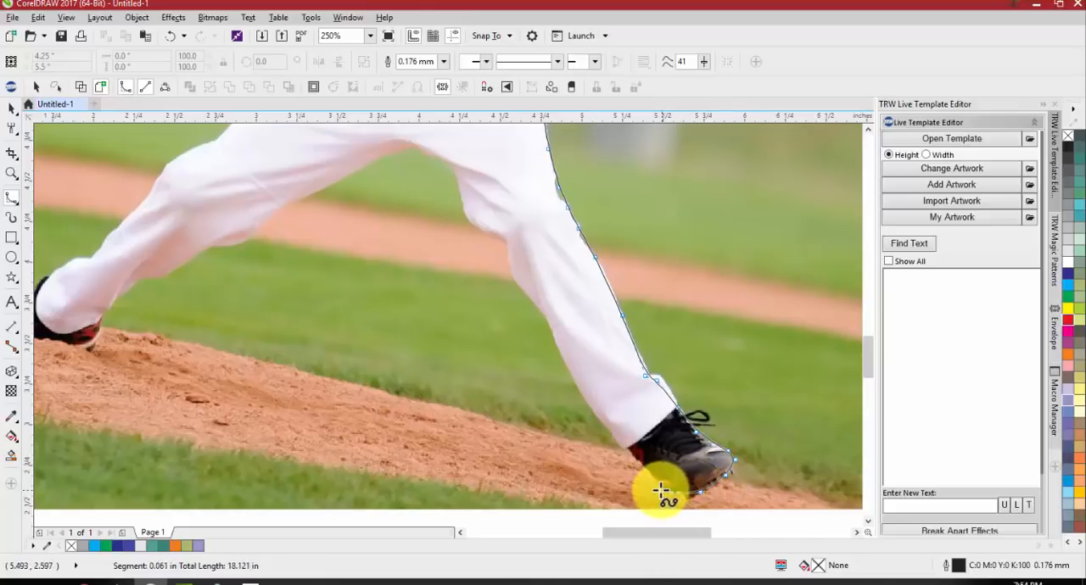
click(656, 488)
click(614, 443)
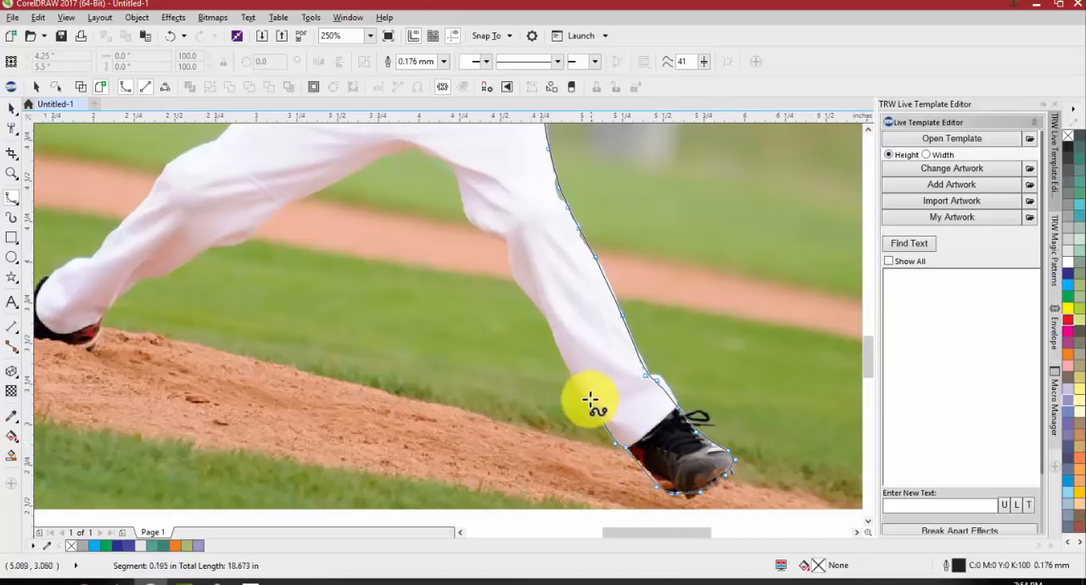
Trace up the inner edge of the front pant leg, past the knee and toward the crotch
click(564, 367)
click(553, 327)
click(525, 290)
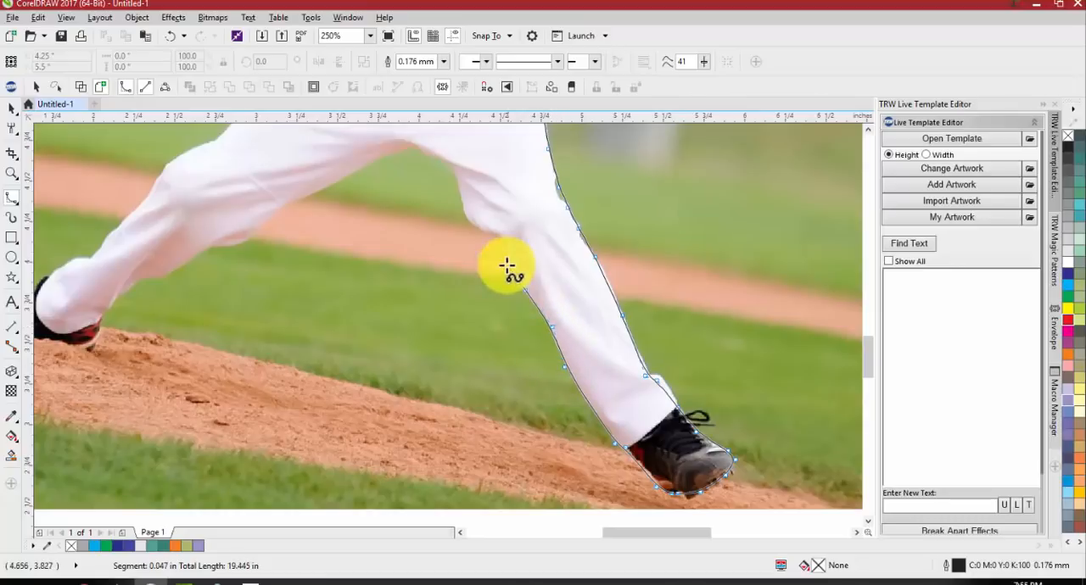
click(506, 256)
click(506, 237)
click(468, 228)
click(447, 161)
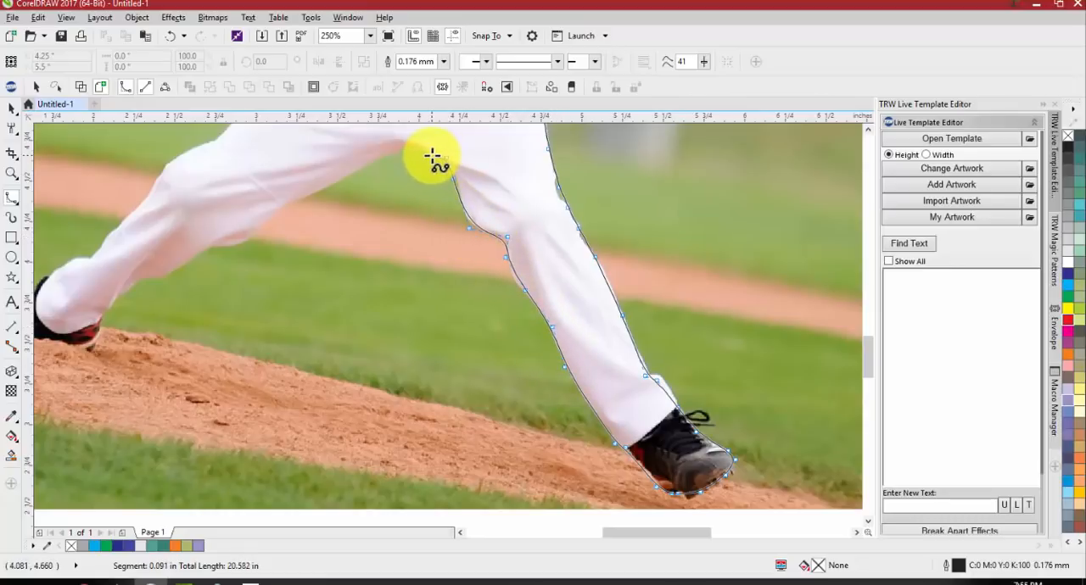
Trace from the crotch along the underside of the rear pant leg down to its ankle
click(323, 187)
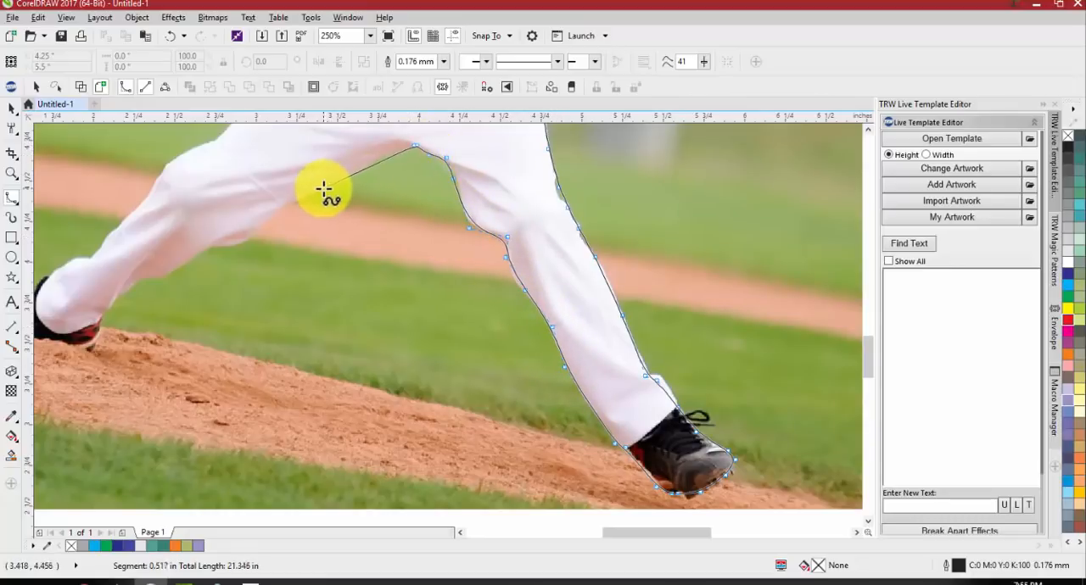
click(268, 212)
click(216, 245)
click(172, 269)
click(122, 287)
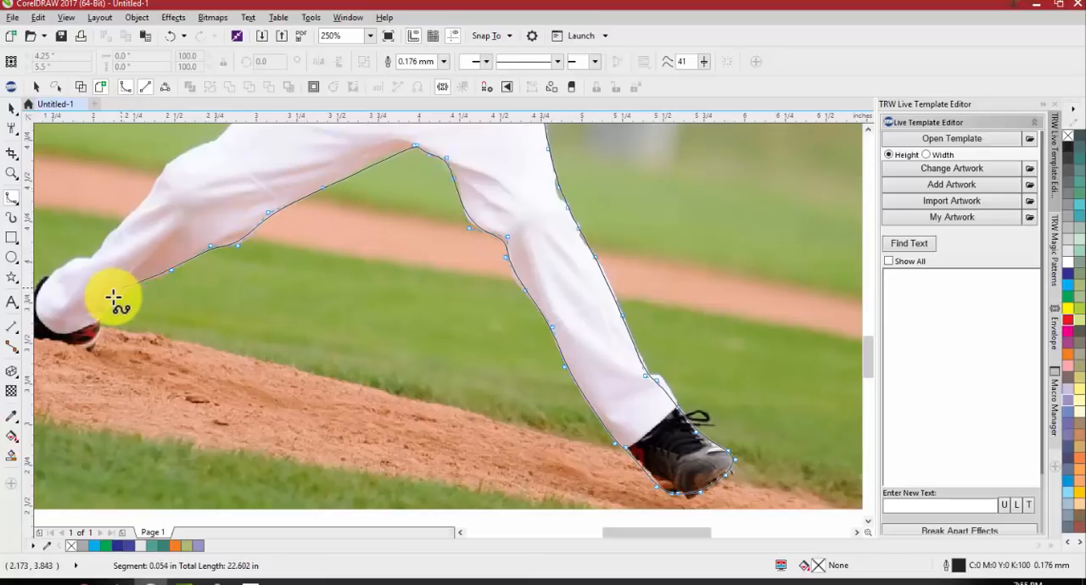
click(104, 314)
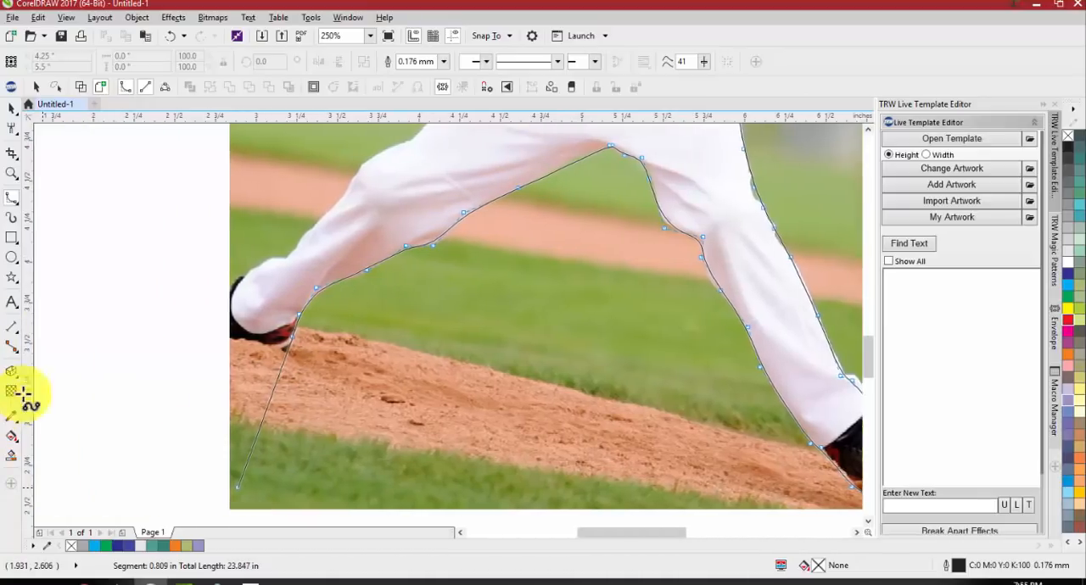
Trace around the rear shoe, along the sole, around the toe and back over the laces to the pant cuff
click(294, 347)
click(256, 340)
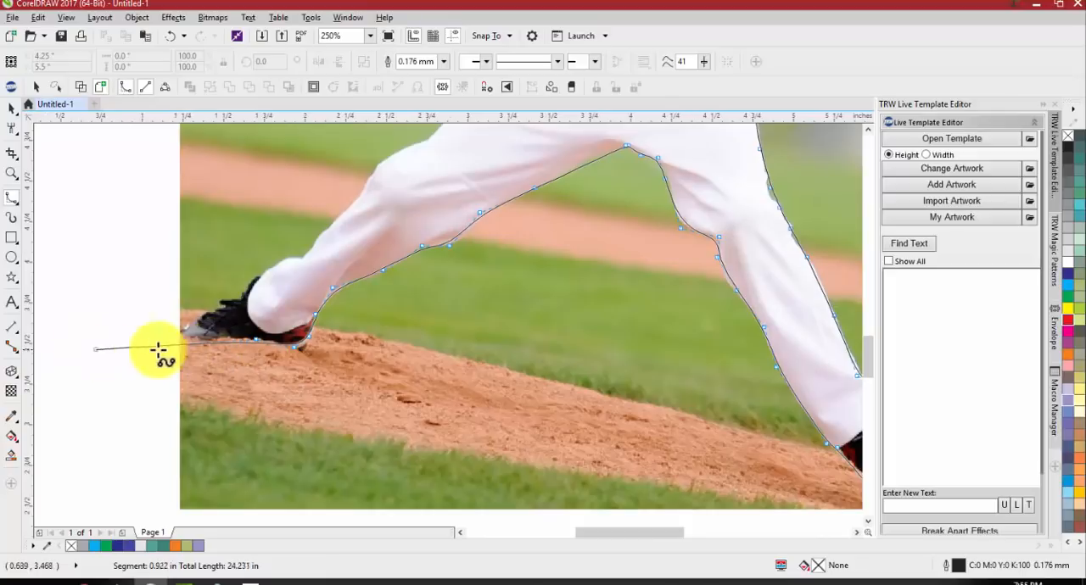
click(180, 348)
click(180, 328)
click(255, 286)
click(264, 261)
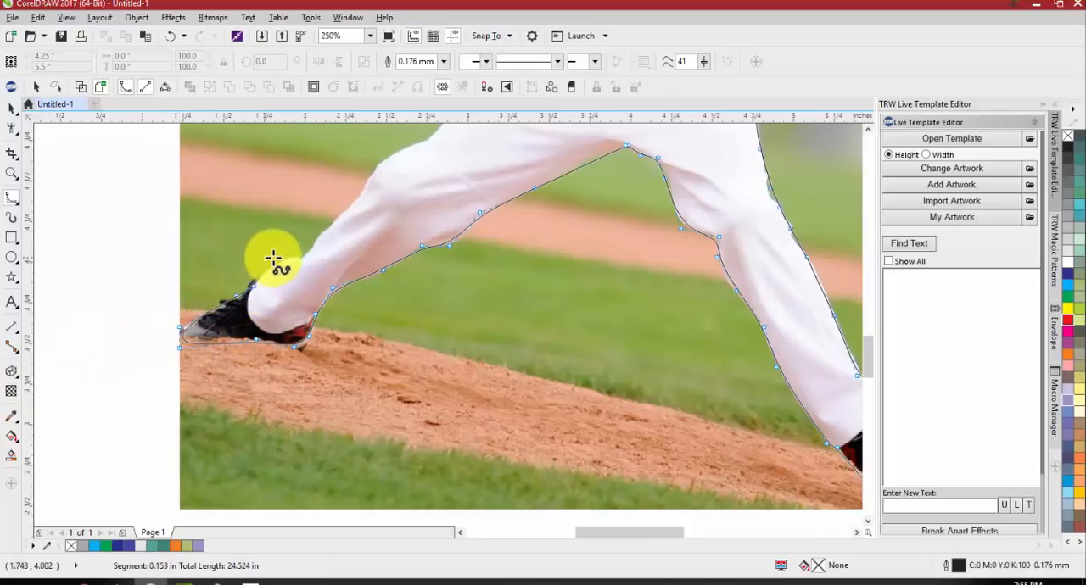
Trace up the upper edge of the rear pant leg, over the knee and along the thigh to the hip
click(316, 250)
click(342, 210)
click(366, 189)
click(368, 168)
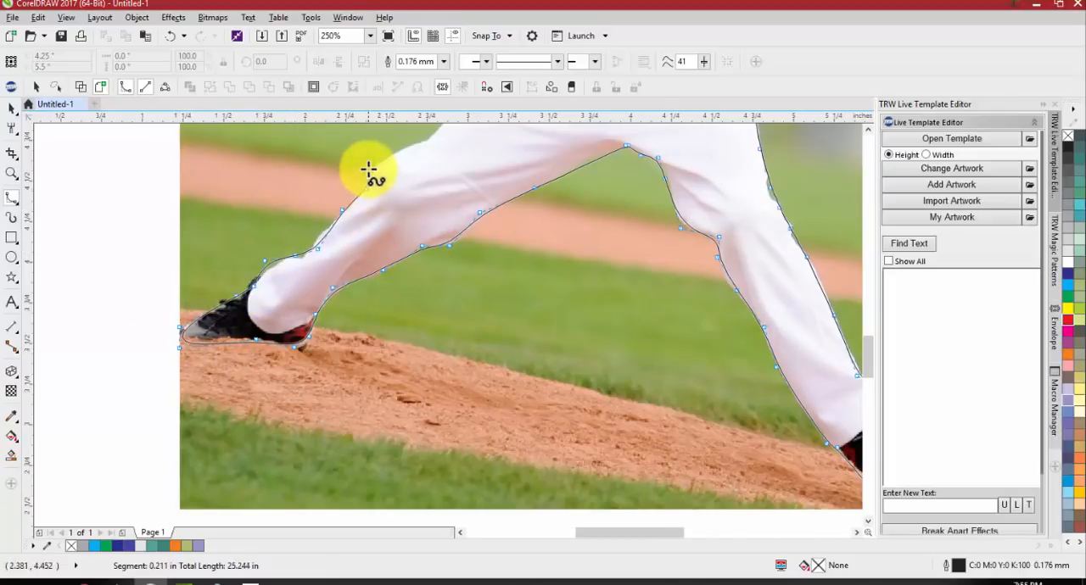
click(450, 144)
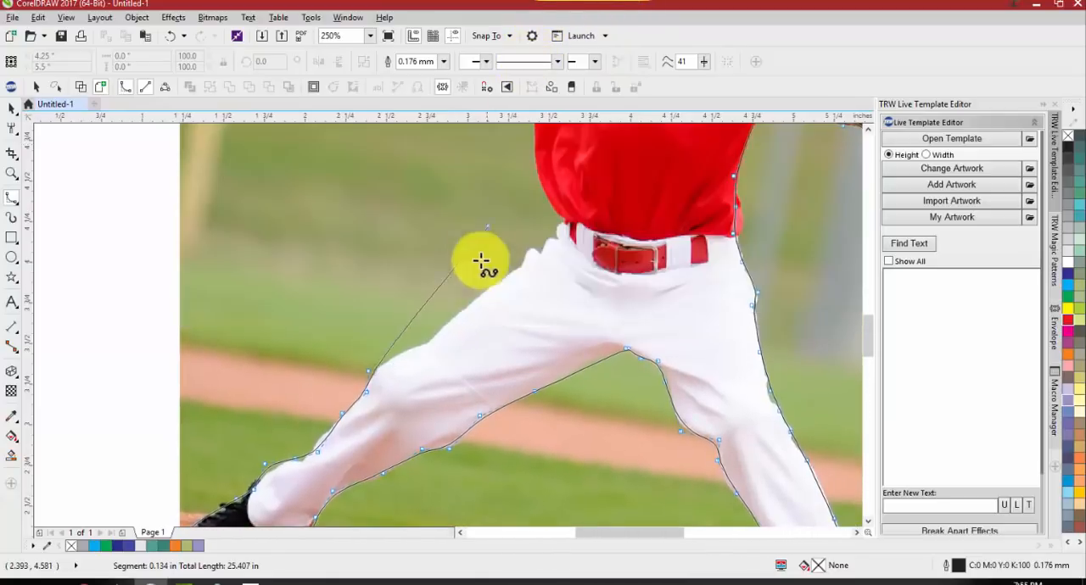
click(435, 340)
click(501, 281)
click(533, 254)
click(541, 247)
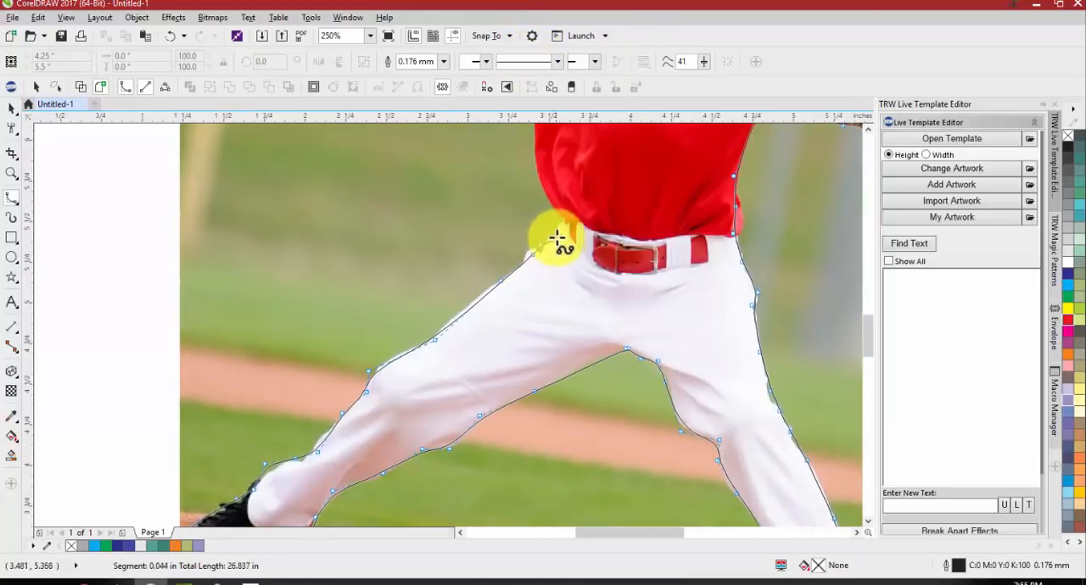
Trace past the belt and up the side of the shirt, closing the outline at its starting point below the sleeve
click(557, 237)
click(561, 223)
click(560, 210)
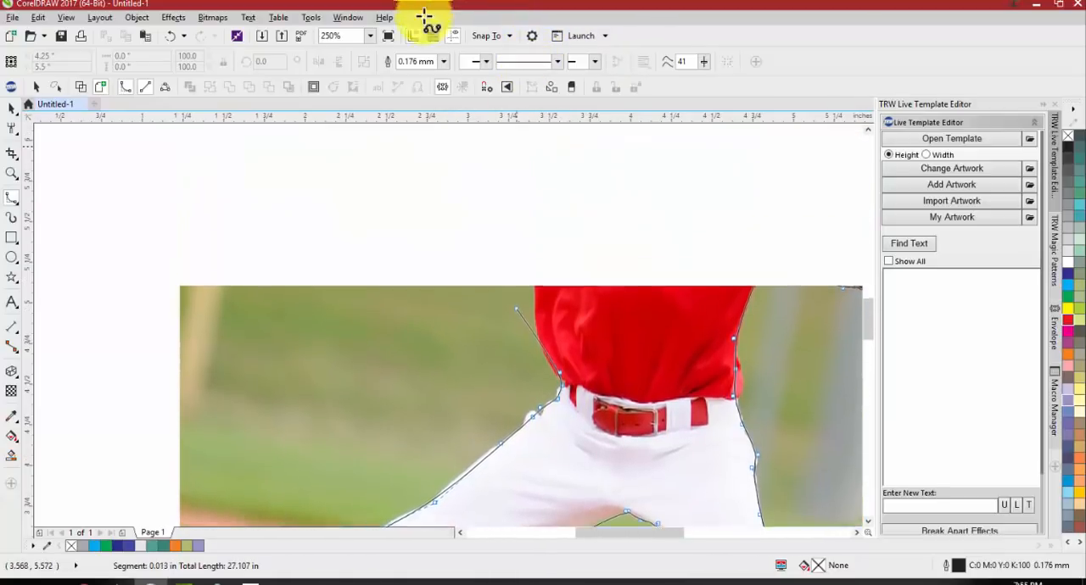
click(532, 358)
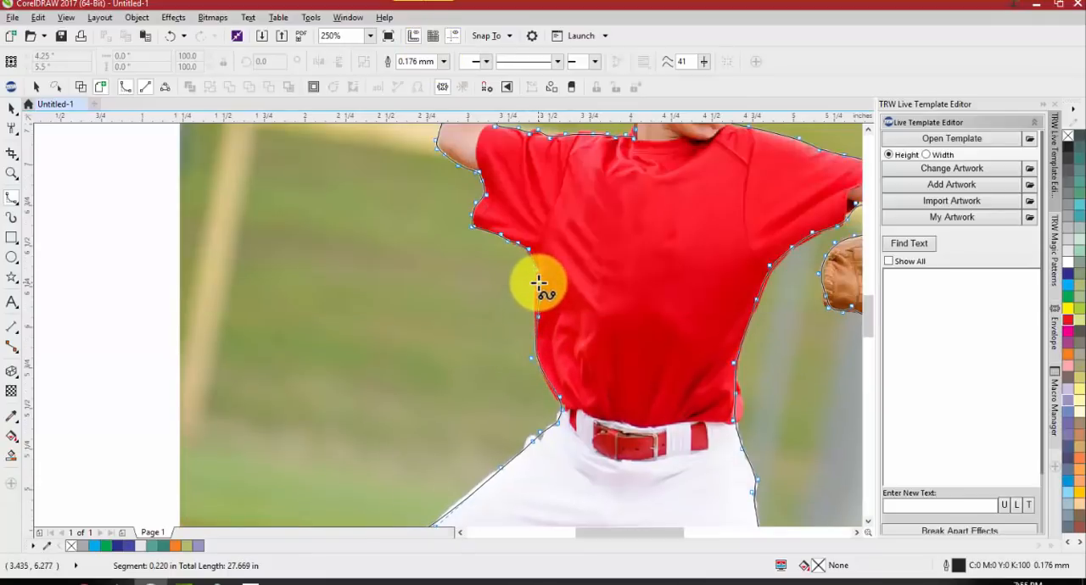
click(537, 270)
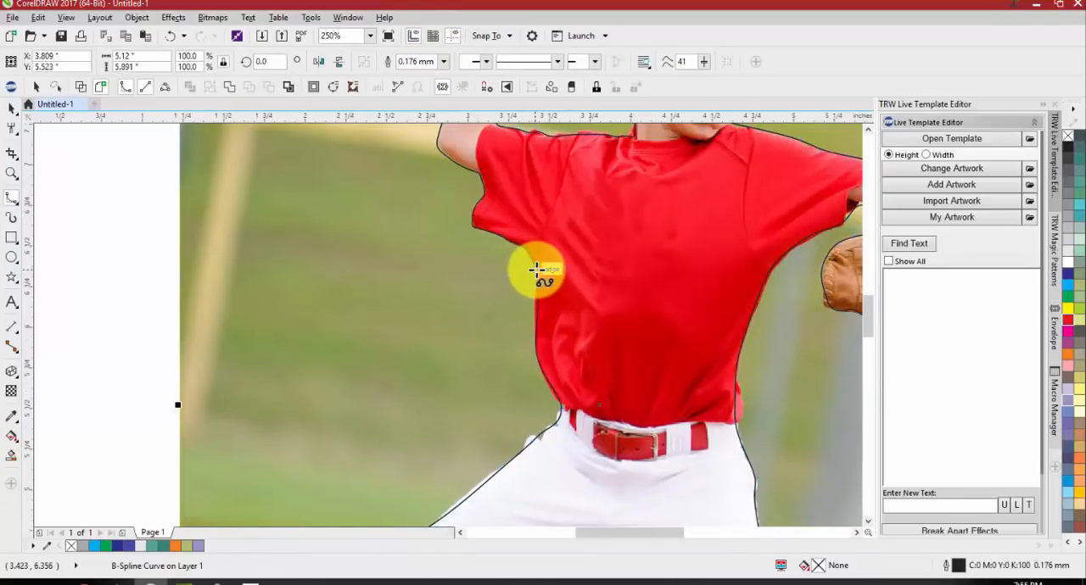
Move the finished outline off the photo to the empty area beside the page, fill it with black and deselect it
scroll(538, 271, down, 2)
key(space)
drag(566, 281, 271, 282)
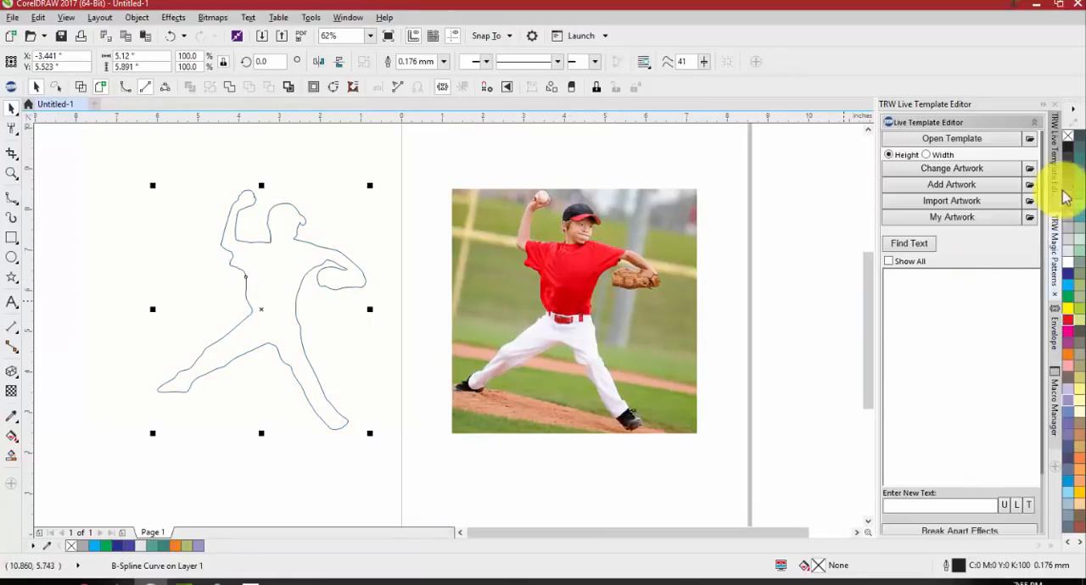
click(1067, 146)
click(370, 355)
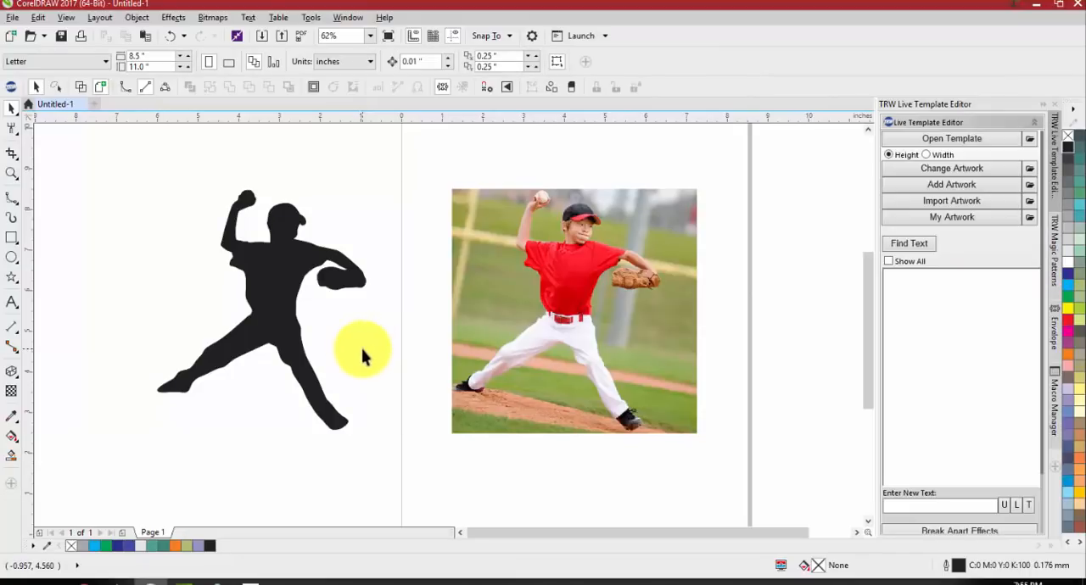
Trace the raised arm from the elbow up the forearm, and the sleeve edge below it, with the Freehand tool
scroll(331, 322, down, 2)
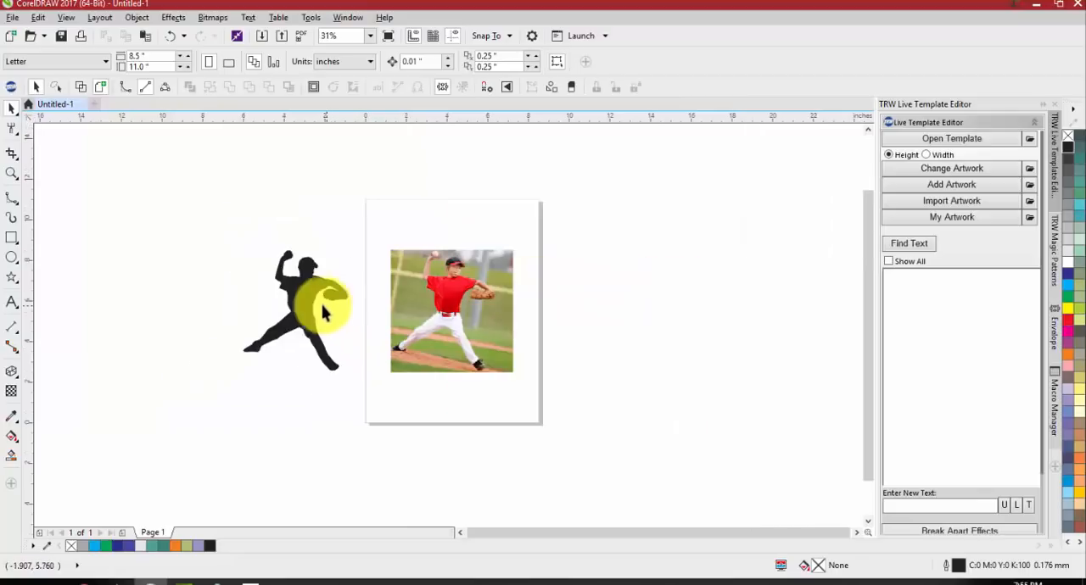
click(12, 197)
click(73, 199)
scroll(417, 276, up, 2)
scroll(417, 276, up, 4)
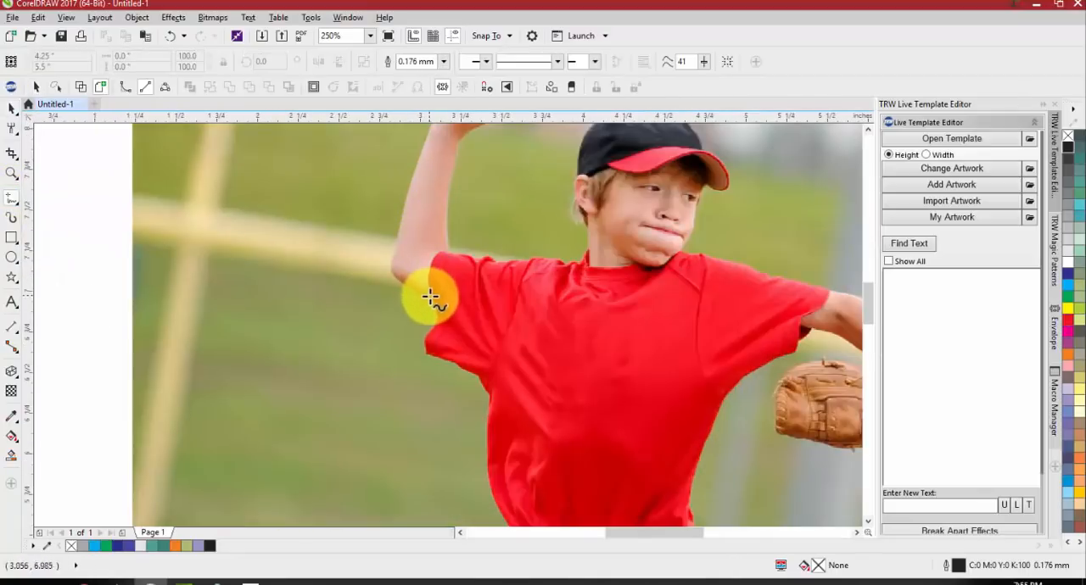
click(434, 301)
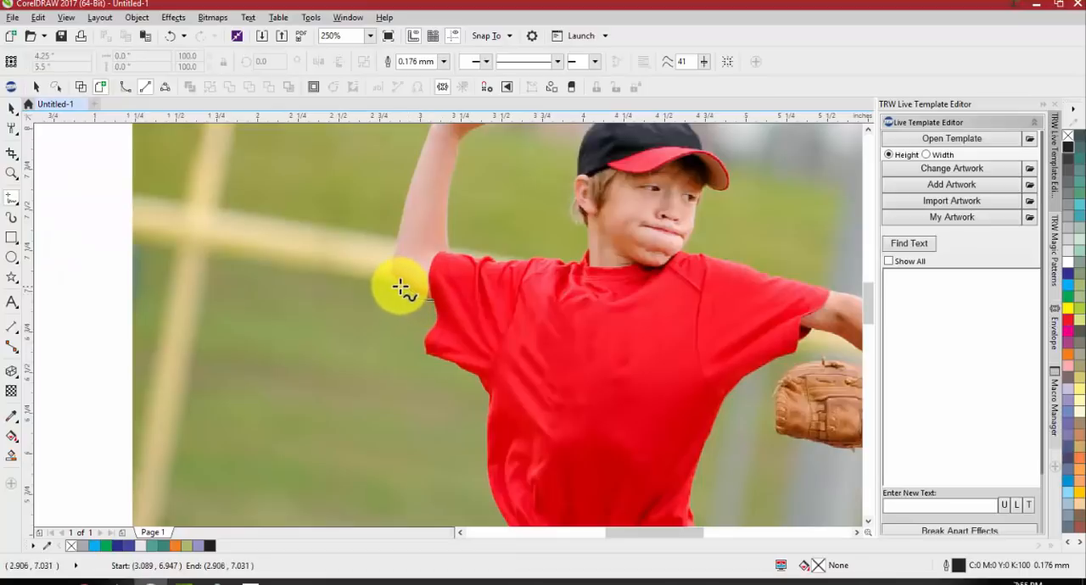
drag(389, 279, 421, 136)
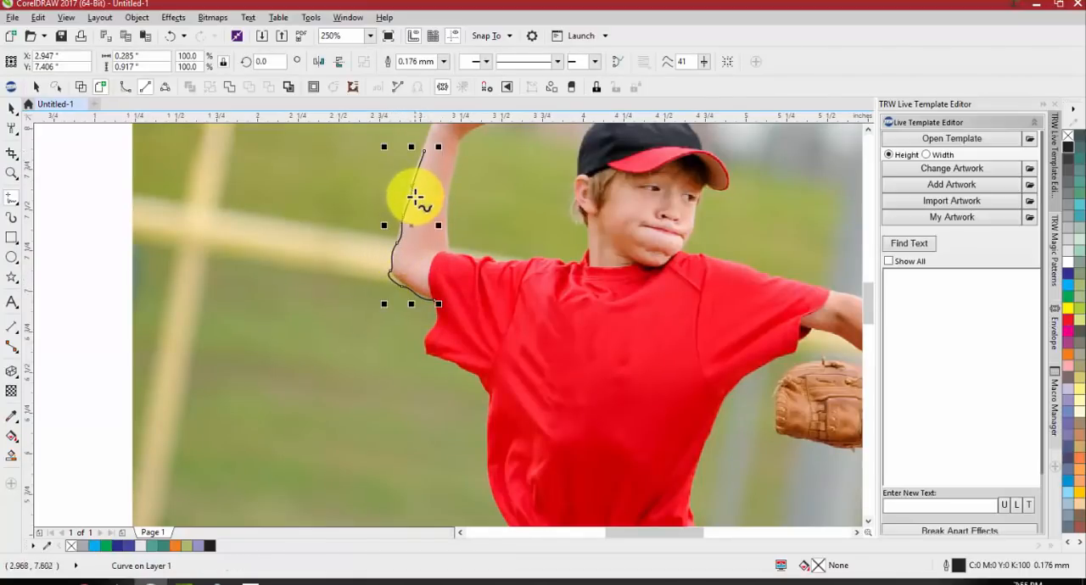
scroll(416, 194, up, 2)
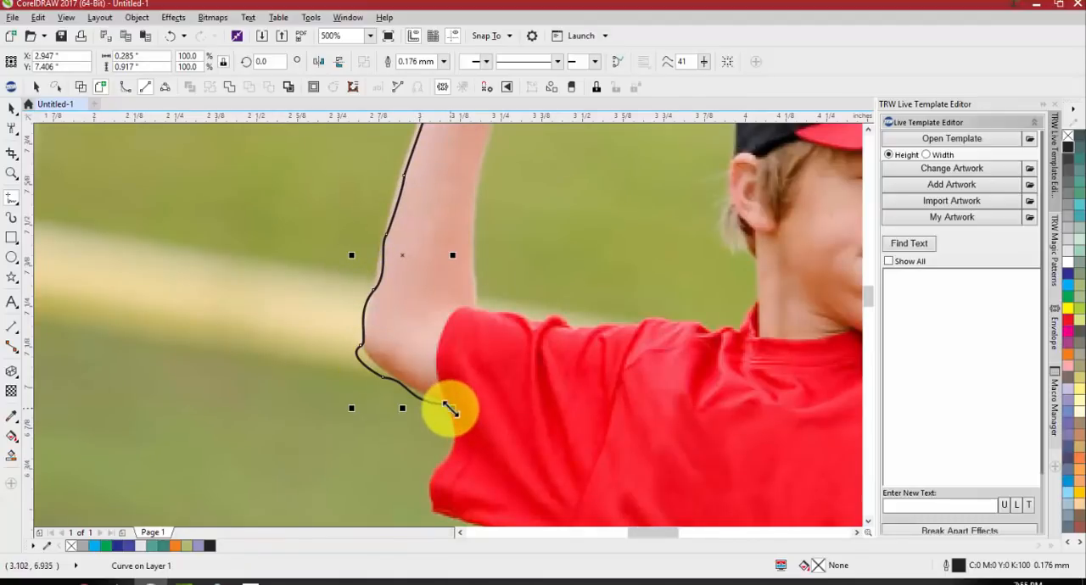
mouse_move(445, 404)
mouse_down()
mouse_move(449, 443)
mouse_move(431, 516)
mouse_move(520, 533)
mouse_up()
Draw straight lines with the 2-Point Line tool along the shoulder from the neck to the sleeve and up the raised arm
scroll(449, 296, down, 6)
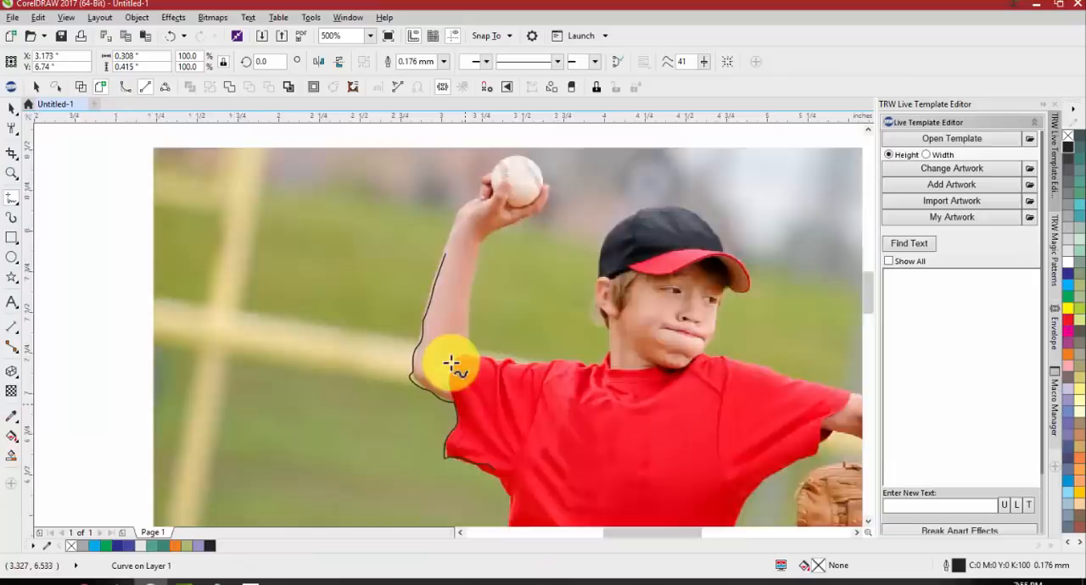
click(14, 211)
click(78, 213)
scroll(497, 351, up, 5)
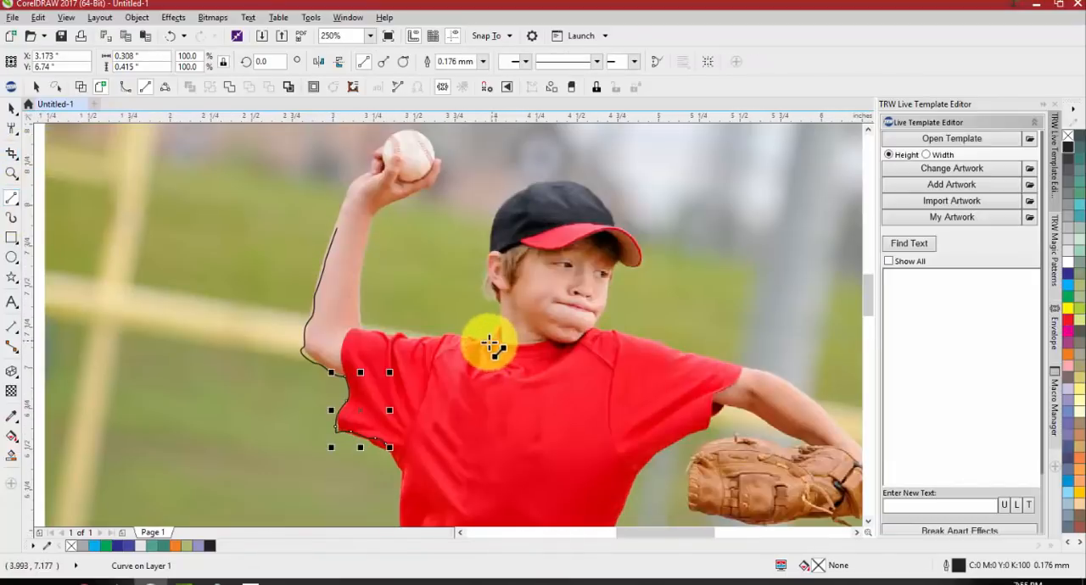
mouse_move(489, 342)
mouse_down()
mouse_move(363, 334)
mouse_move(357, 311)
mouse_up()
click(365, 322)
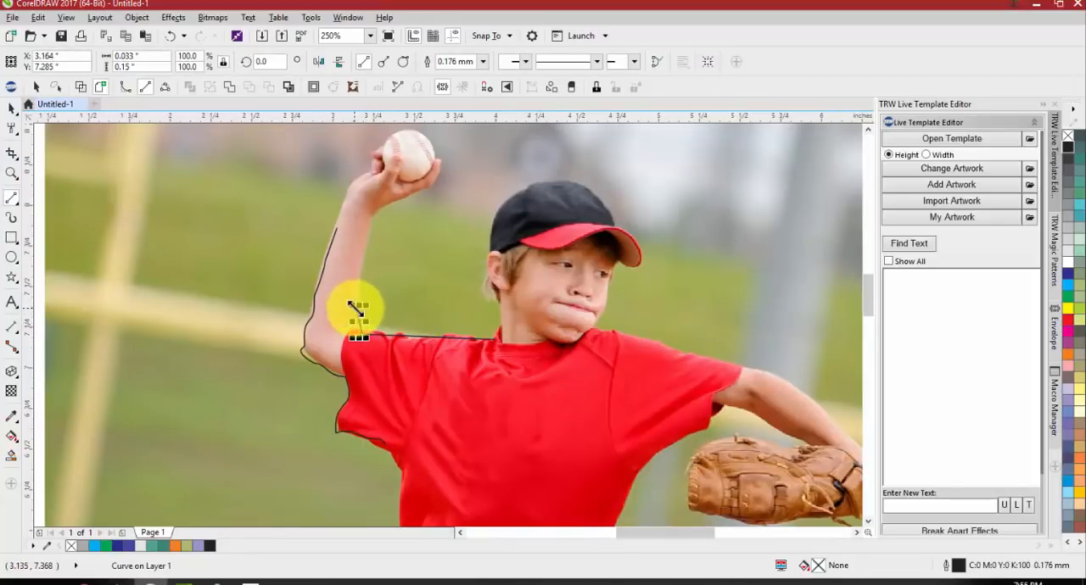
Trace with the Bézier tool from the chin along the glove-side shoulder and sleeve onto the forearm
click(12, 206)
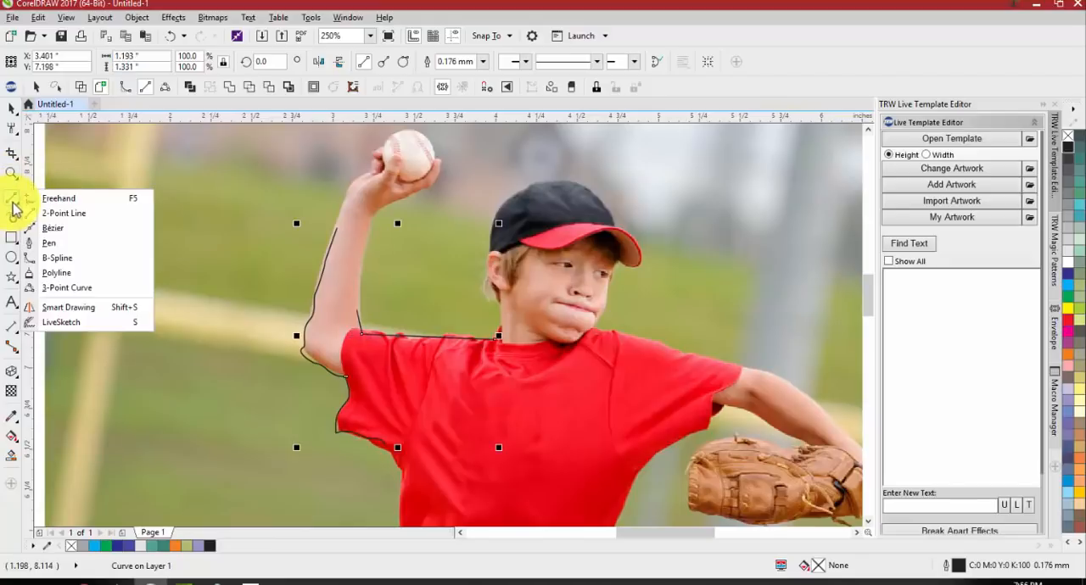
click(89, 231)
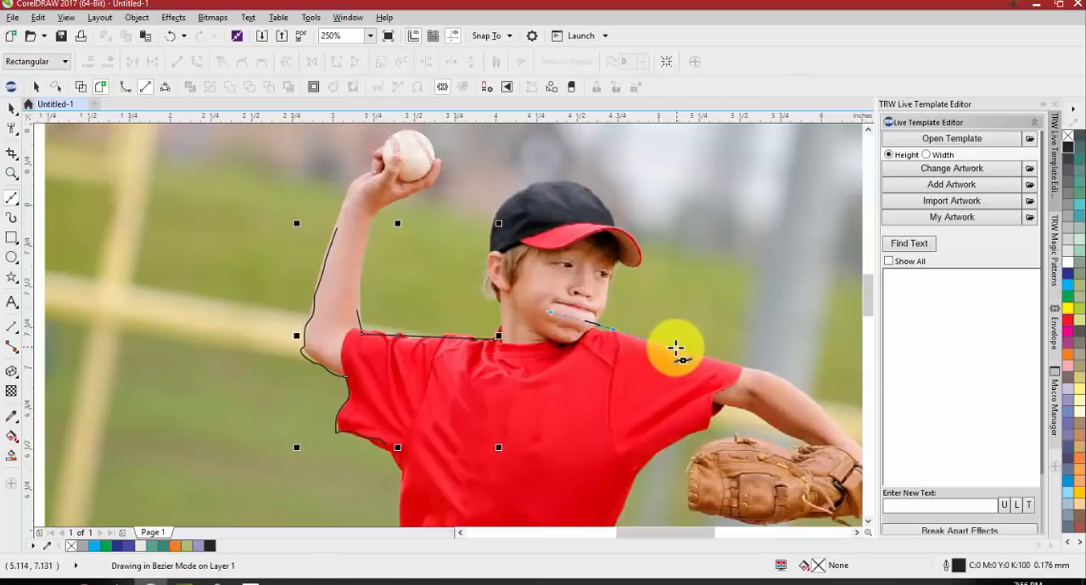
click(607, 329)
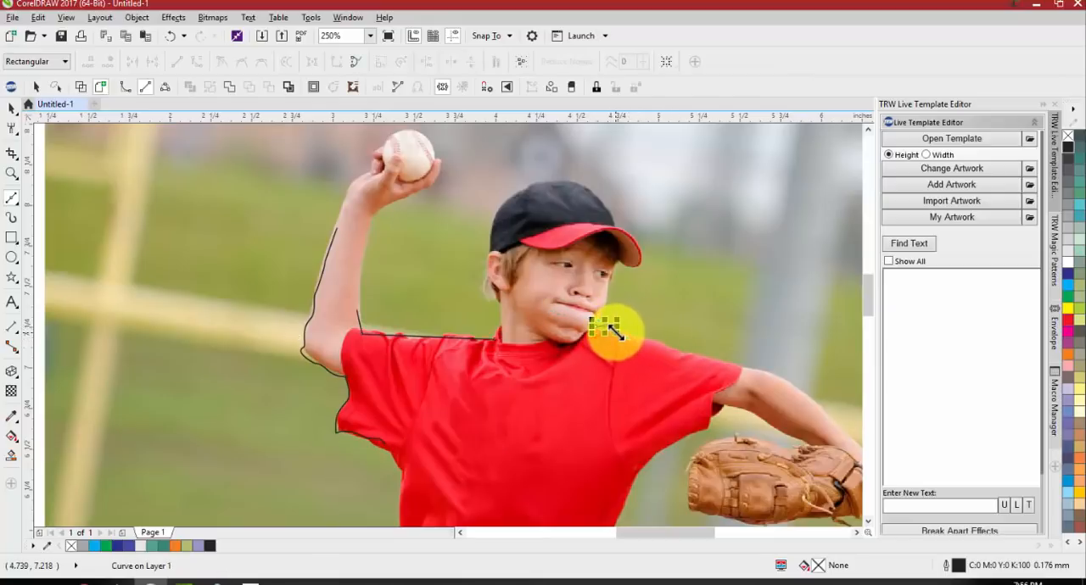
click(680, 349)
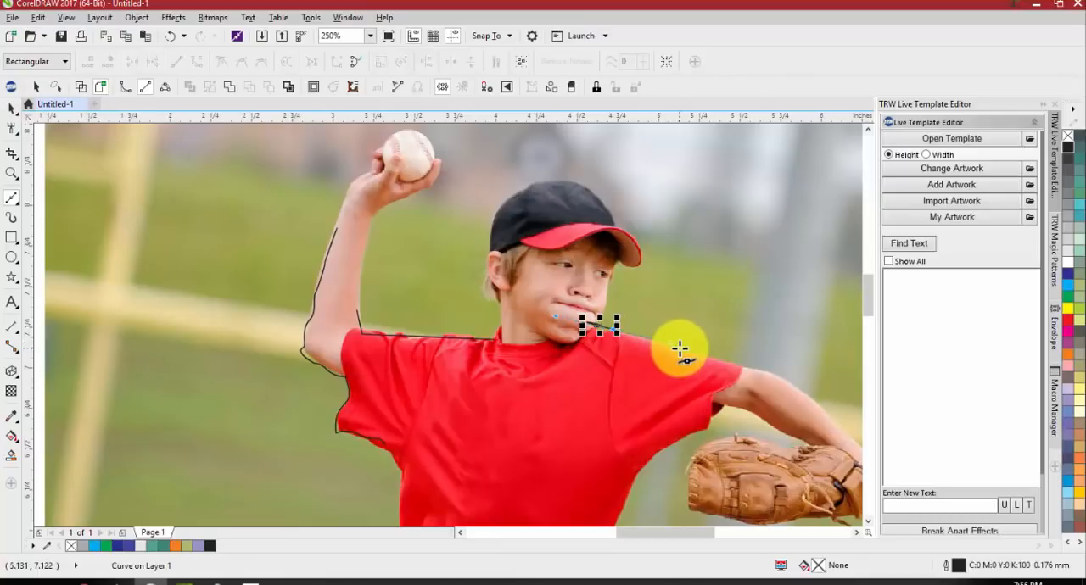
click(745, 366)
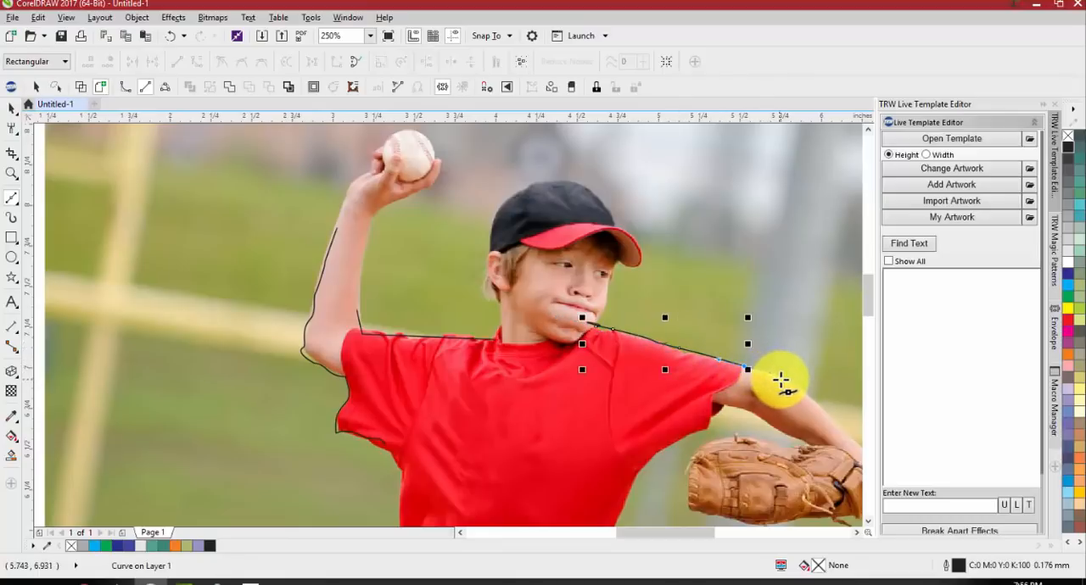
click(780, 379)
click(809, 396)
Continue the Bézier curve down the forearm to the wrist and around the near end of the glove
scroll(620, 351, down, 3)
scroll(684, 376, up, 3)
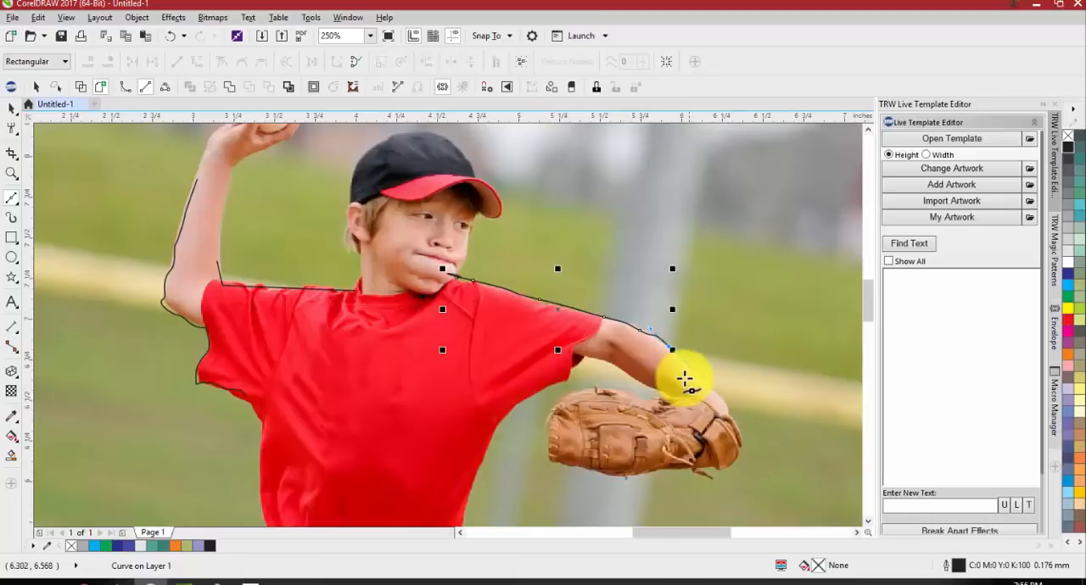
click(709, 389)
click(736, 407)
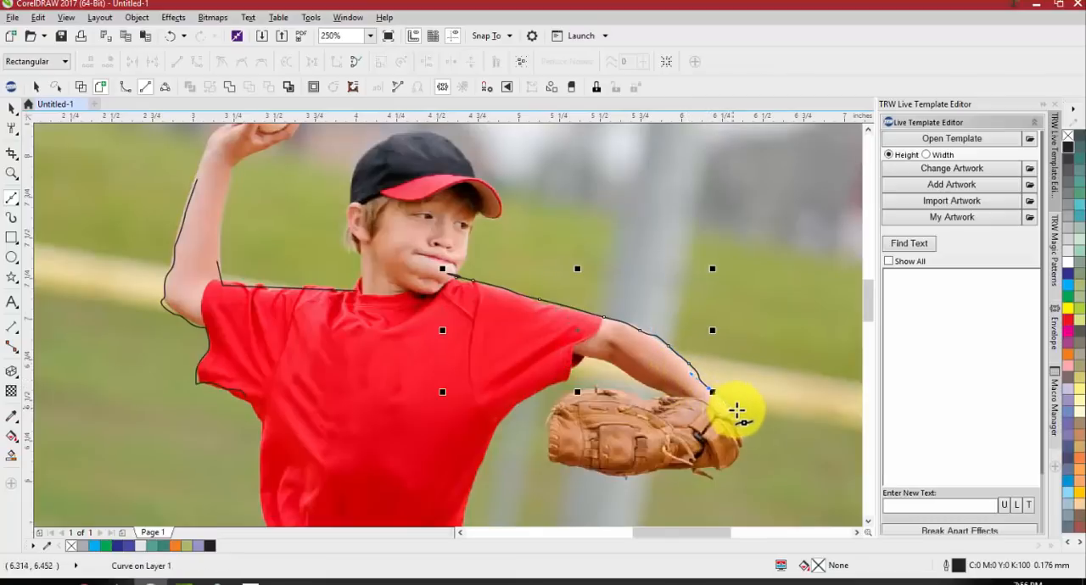
click(737, 421)
drag(736, 444, 718, 476)
click(702, 468)
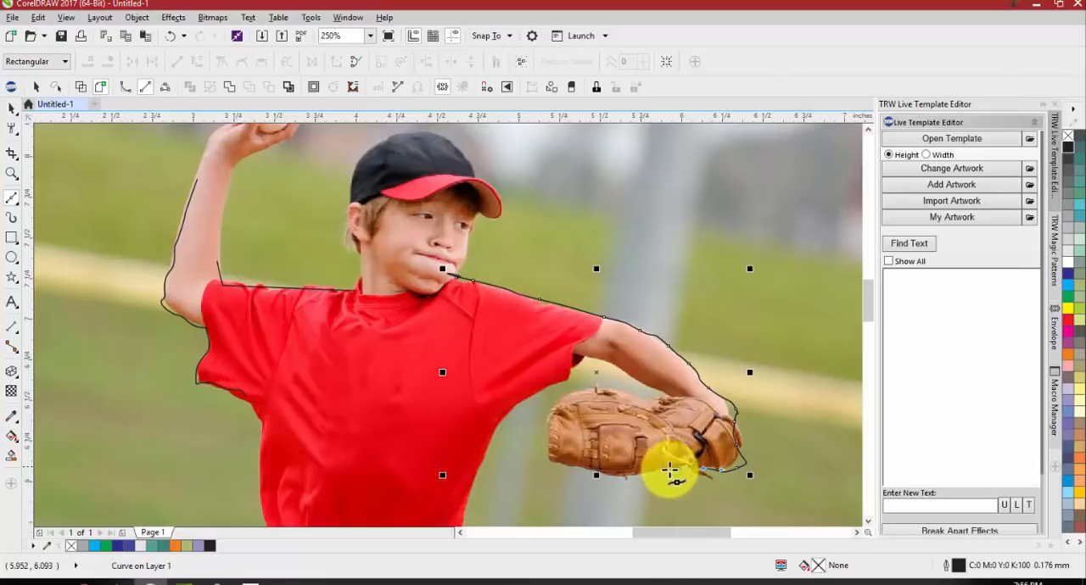
Continue the Bézier curve along the glove's underside and around its far end to the upper edge
click(628, 475)
key(ctrl+z)
mouse_move(643, 473)
mouse_down()
mouse_move(608, 478)
mouse_move(545, 460)
mouse_move(555, 393)
mouse_up()
click(599, 474)
click(545, 435)
drag(560, 391, 640, 394)
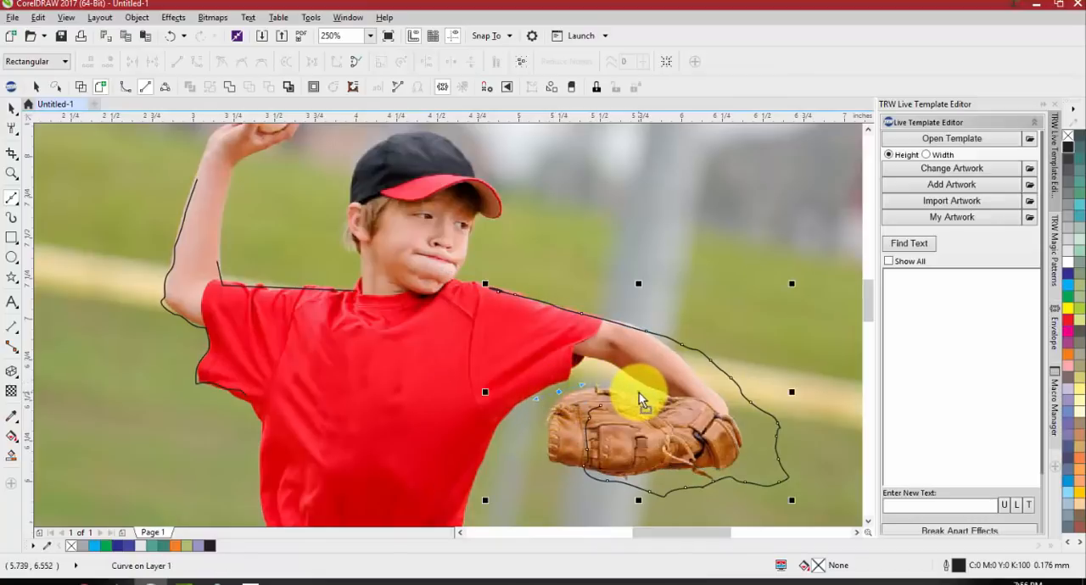
Delete the Bézier curve and the other test lines drawn over the photo
scroll(625, 390, down, 2)
key(Delete)
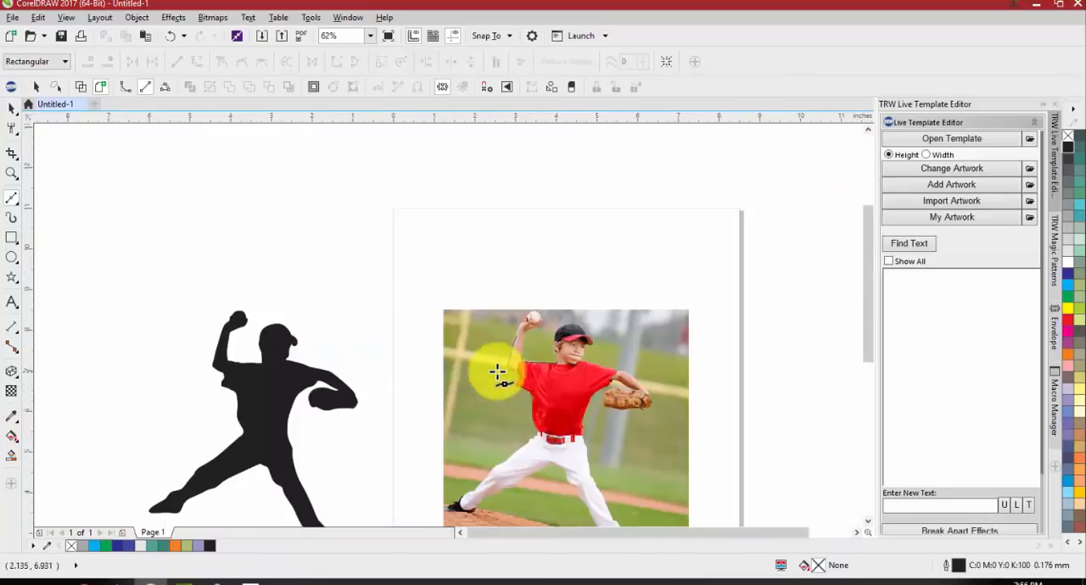
key(space)
drag(399, 319, 587, 409)
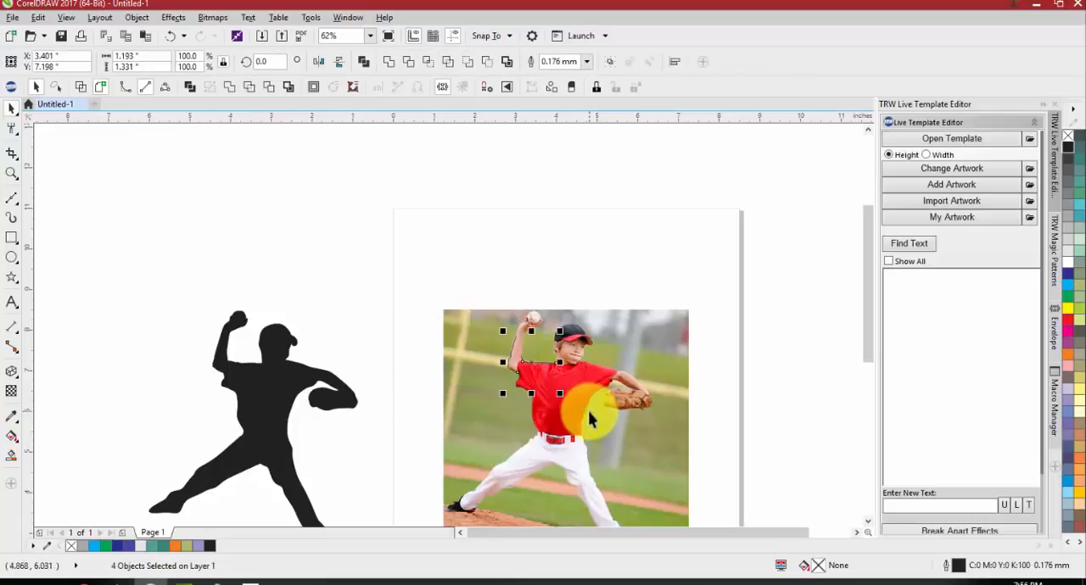
key(Delete)
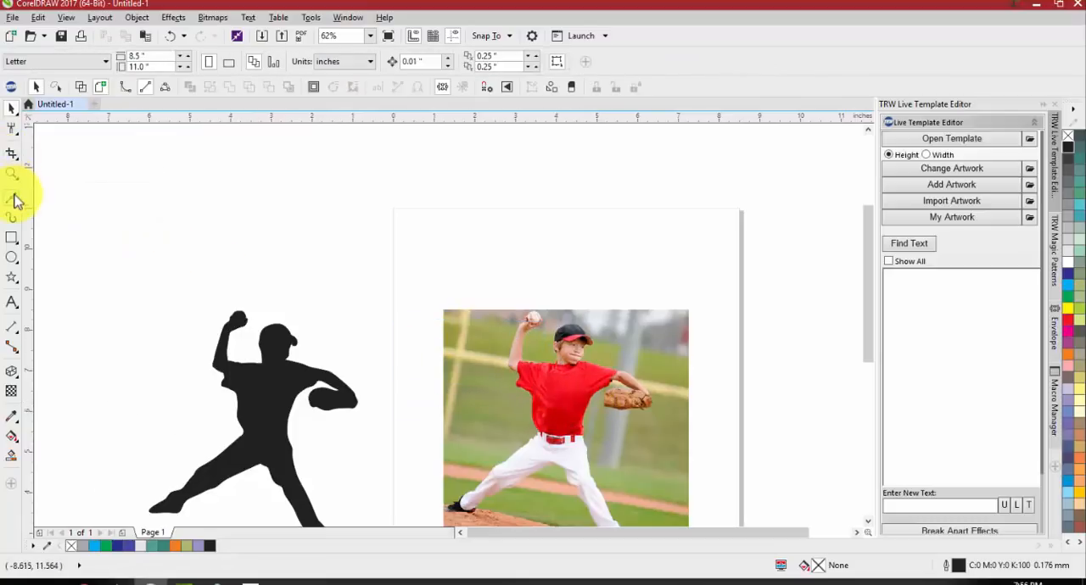
Select the black silhouette and the pitcher photo together and delete them
click(16, 201)
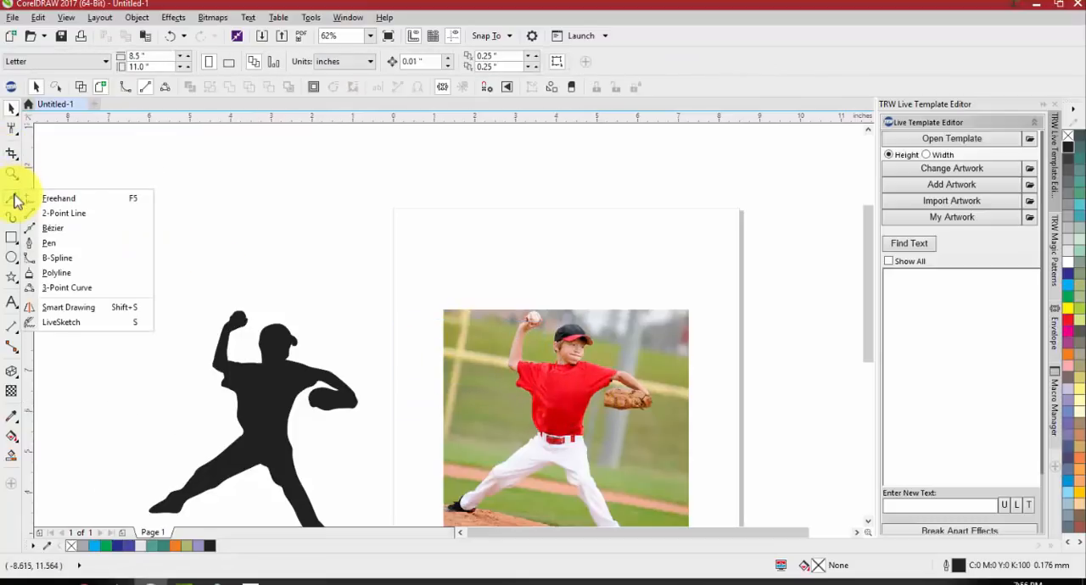
click(19, 238)
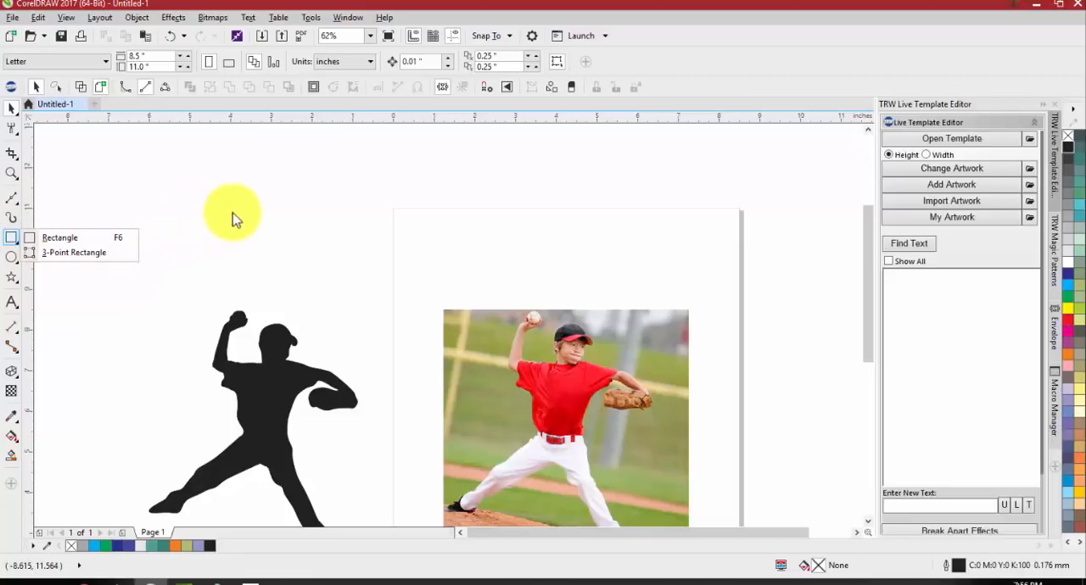
scroll(212, 214, down, 2)
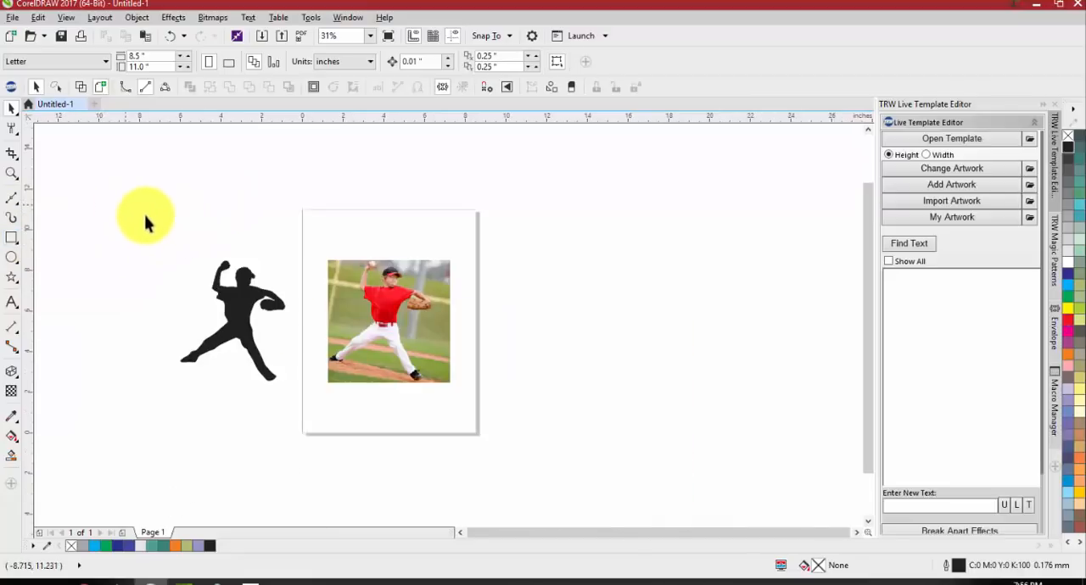
drag(145, 223, 504, 448)
key(Delete)
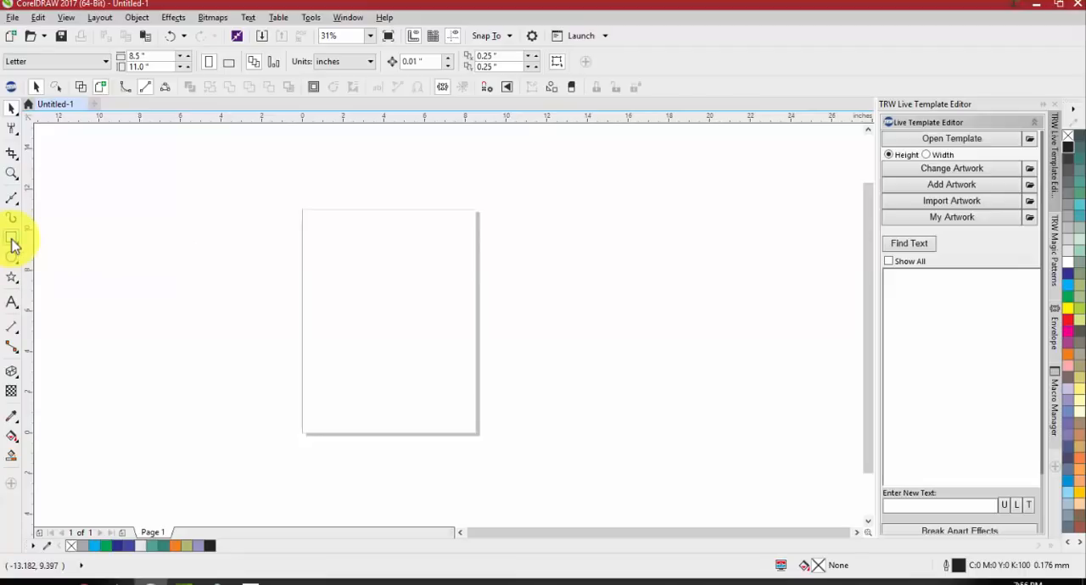
Draw a rectangle about 3.7 by 3.4 inches on the page and a square about 9.8 inches wide overlapping the page edge
click(12, 244)
click(75, 242)
drag(313, 244, 388, 314)
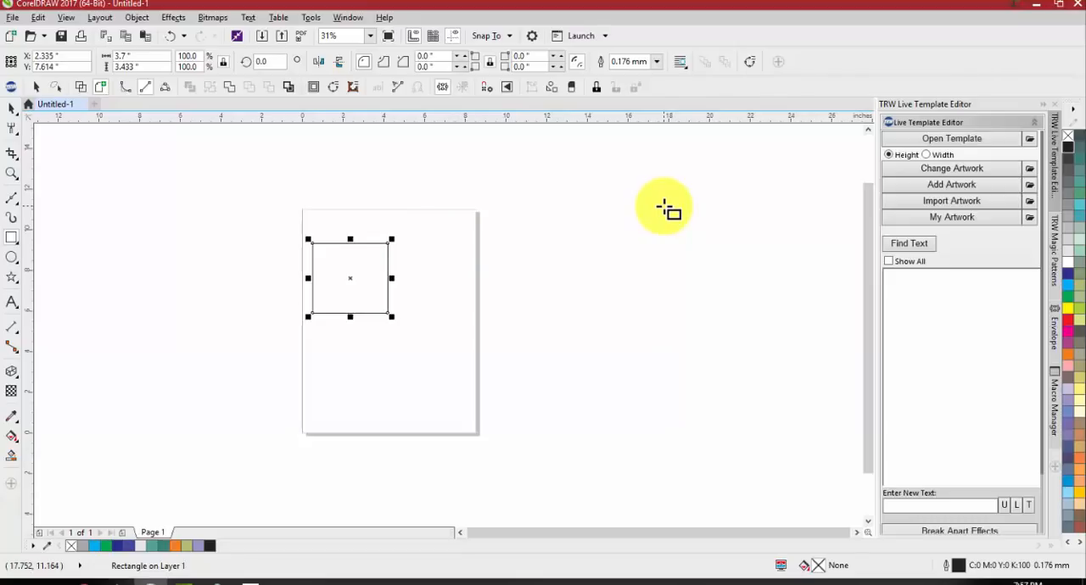
drag(662, 207, 463, 405)
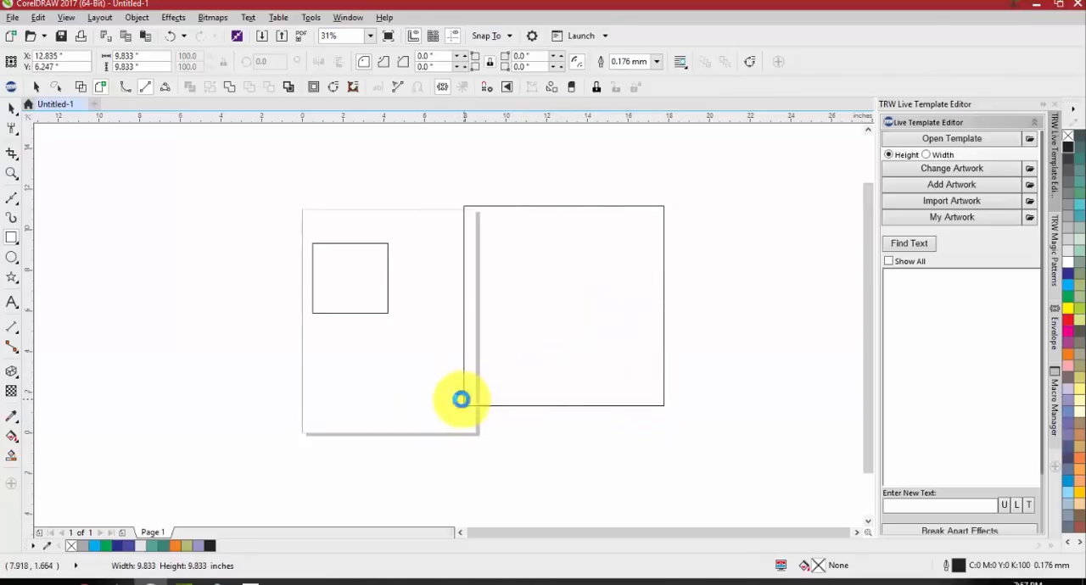
Draw a five-pointed star beside the page and a circle about 5.07 inches across below it
click(12, 283)
drag(253, 206, 170, 284)
click(12, 257)
drag(289, 307, 189, 386)
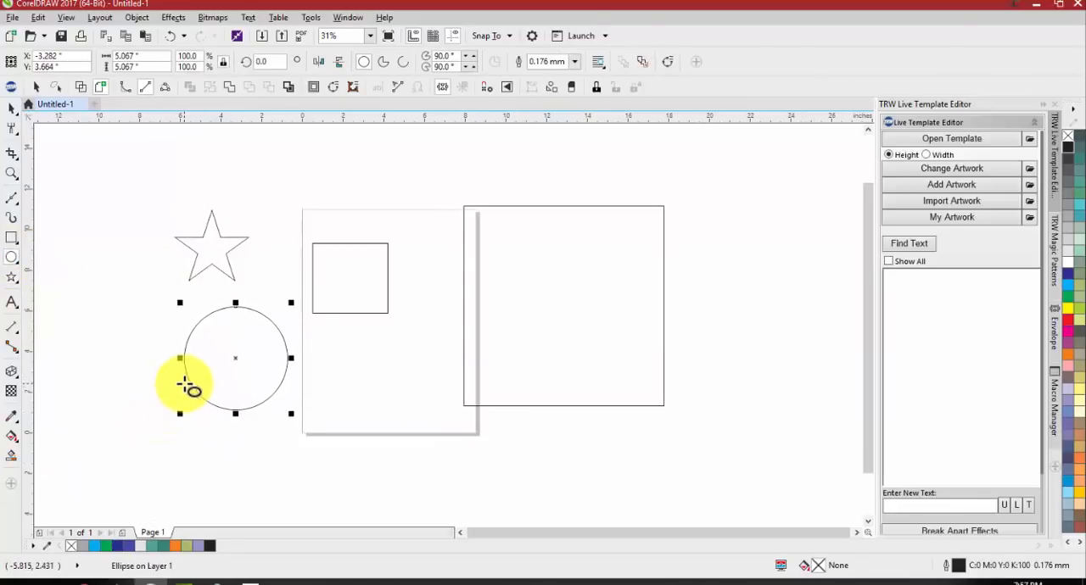
Select the star, circle, rectangle and square together and delete them
click(145, 162)
drag(145, 162, 733, 492)
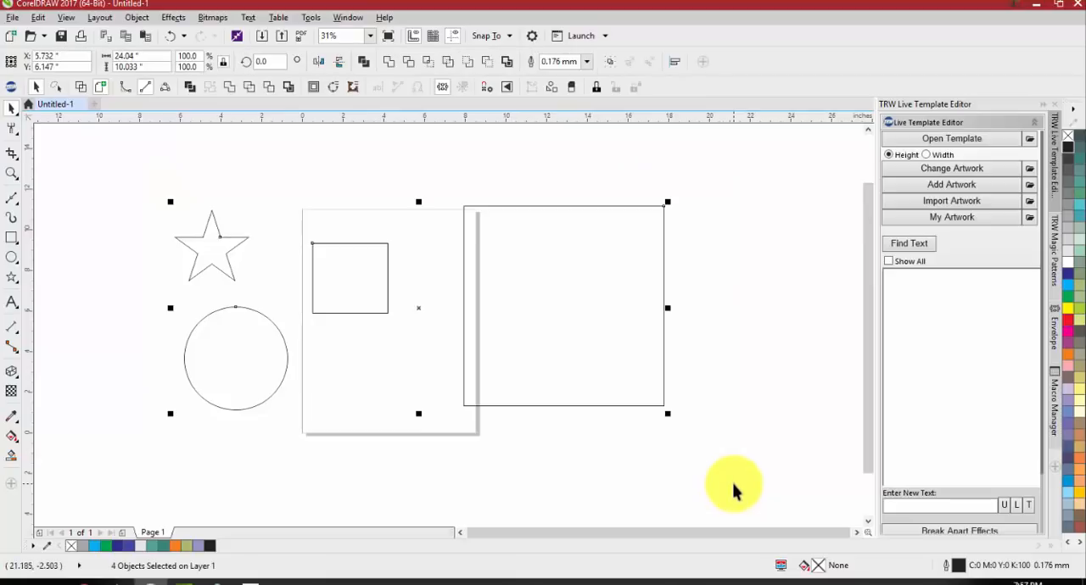
key(Delete)
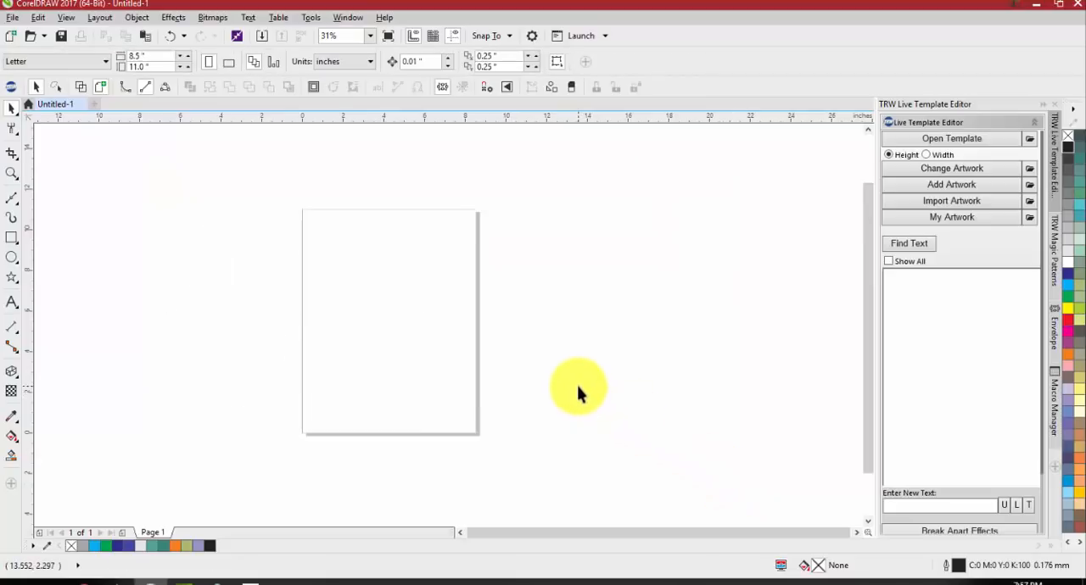
Undo the shape deletion, the shapes themselves and the earlier deletion of the silhouette and photo
key(ctrl+z)
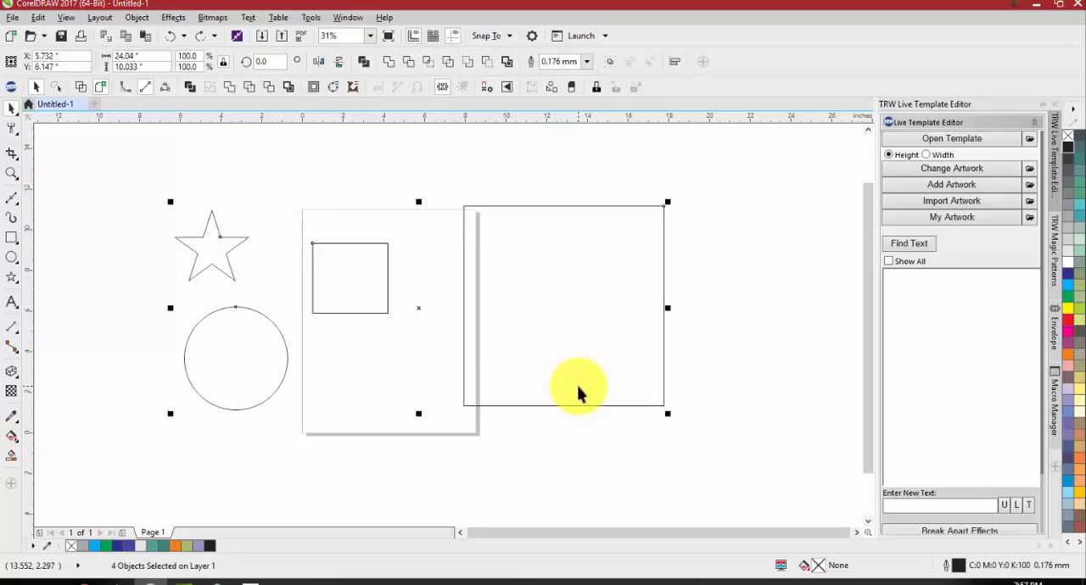
key(ctrl+z)
key(ctrl+z)
key(ctrl+z)
key(ctrl+z)
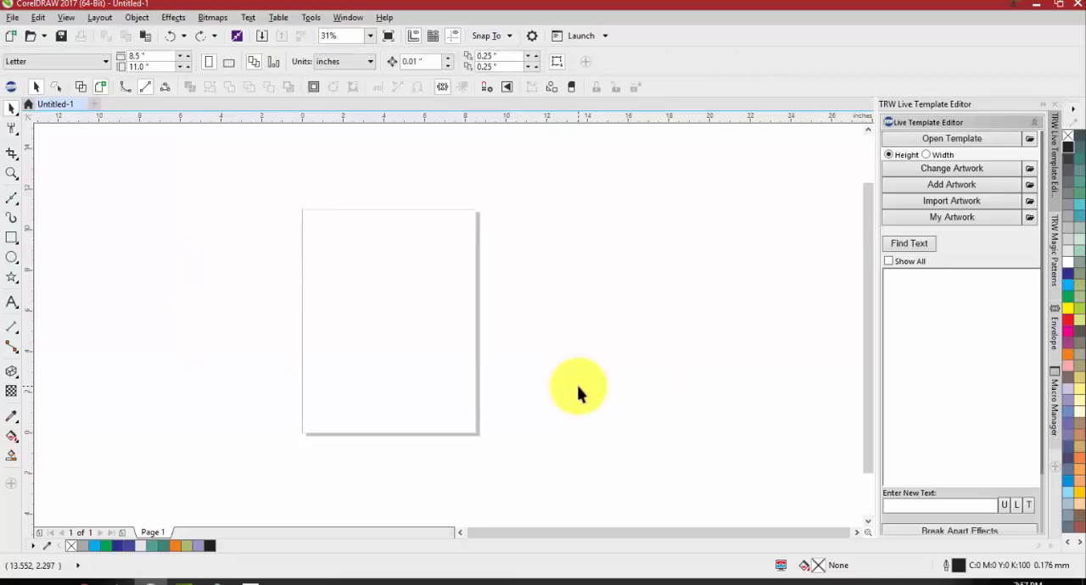
key(ctrl+z)
Select the silhouette for editing with the Shape tool and remove the control point causing the bump on the raised-arm shoulder
scroll(341, 312, up, 1)
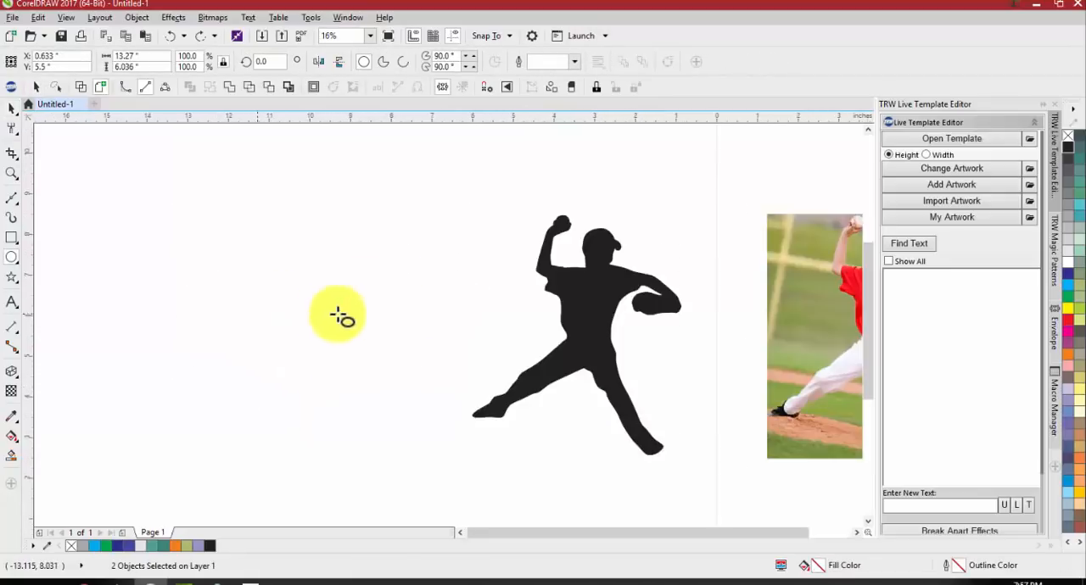
key(space)
click(568, 304)
key(F10)
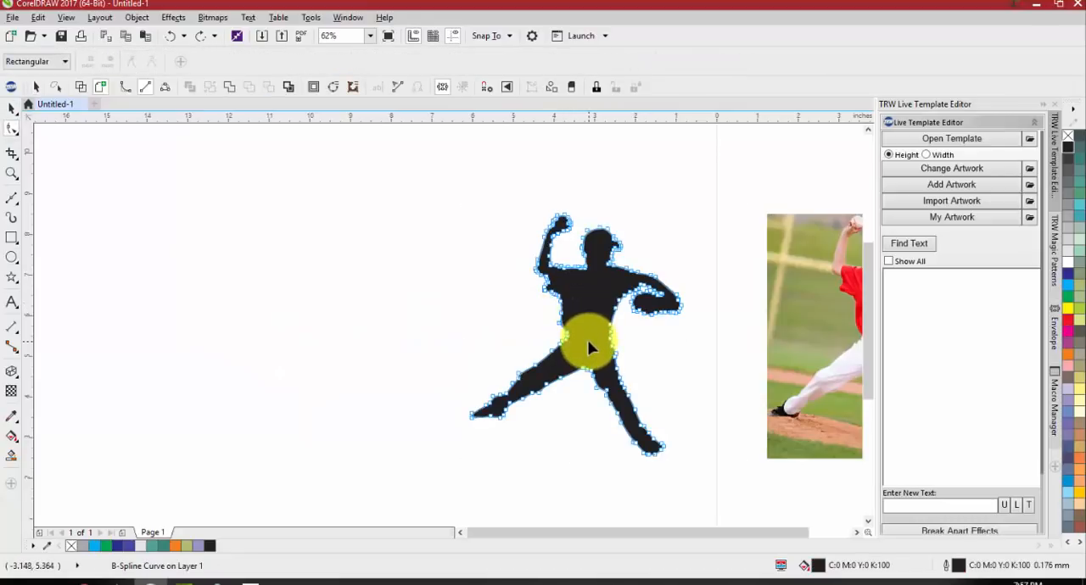
scroll(576, 271, up, 3)
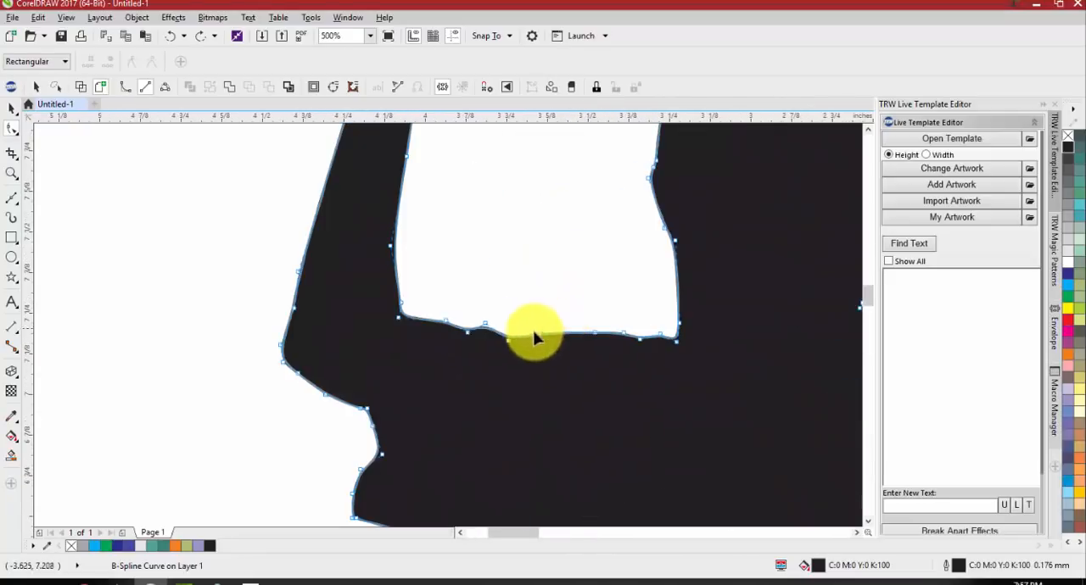
double_click(484, 324)
scroll(485, 329, down, 1)
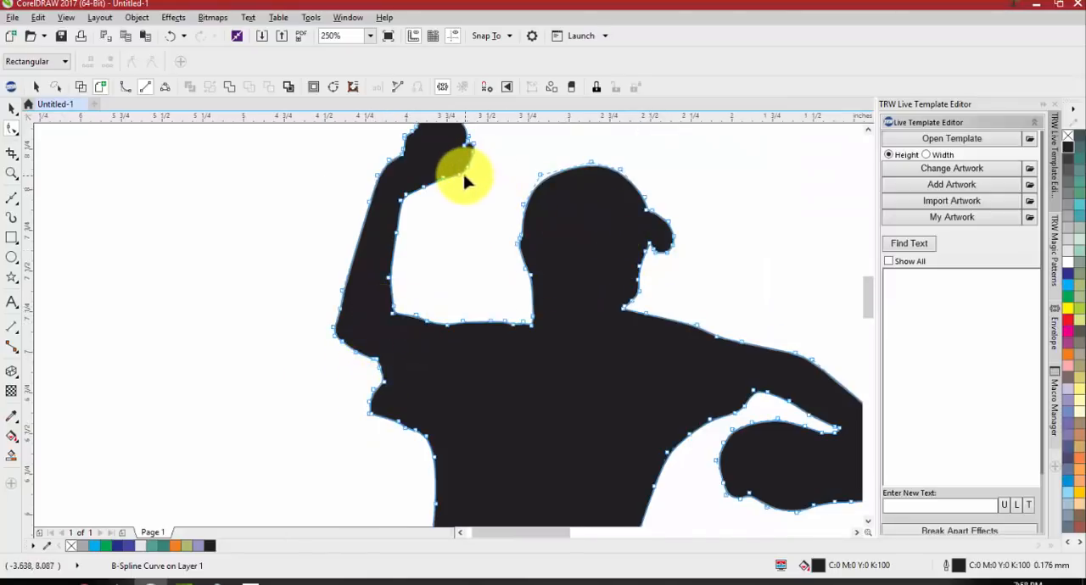
Try to reshape the silhouette's head by moving its B-Spline control points with the Shape tool
drag(538, 170, 497, 135)
drag(591, 252, 637, 178)
scroll(617, 224, down, 1)
key(space)
click(672, 234)
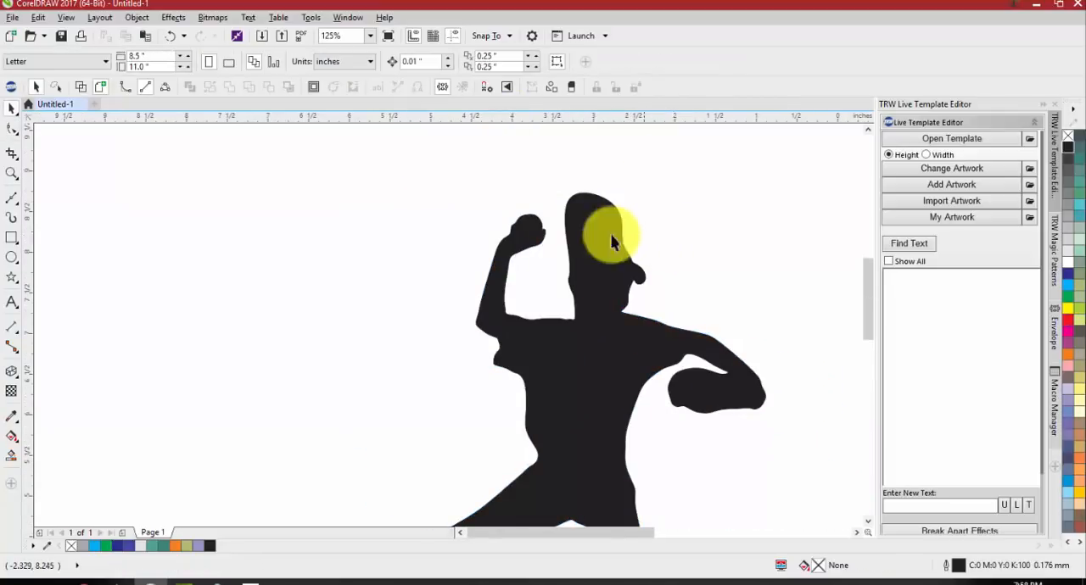
scroll(618, 246, down, 1)
Enlarge the silhouette's glove with the Shape tool by pulling two underside control points outward and removing the point above them
click(640, 257)
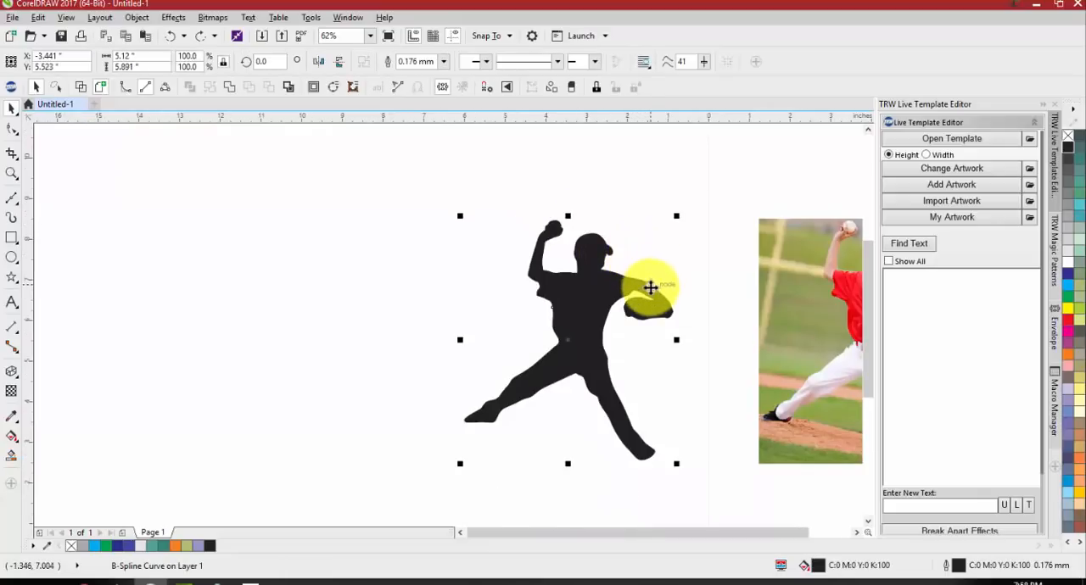
key(F10)
scroll(658, 319, up, 2)
drag(638, 309, 599, 364)
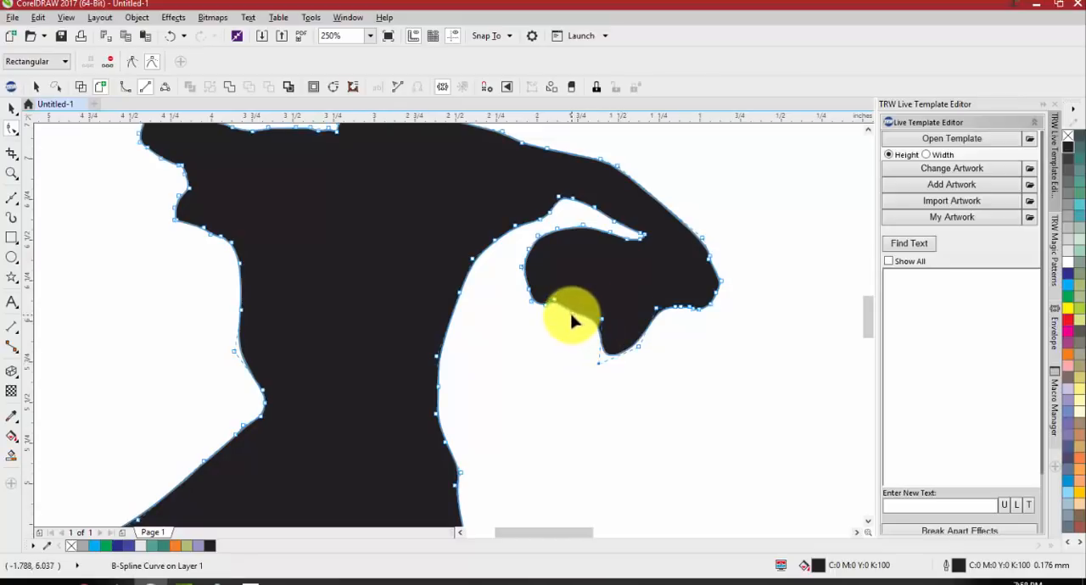
drag(574, 314, 541, 357)
double_click(602, 319)
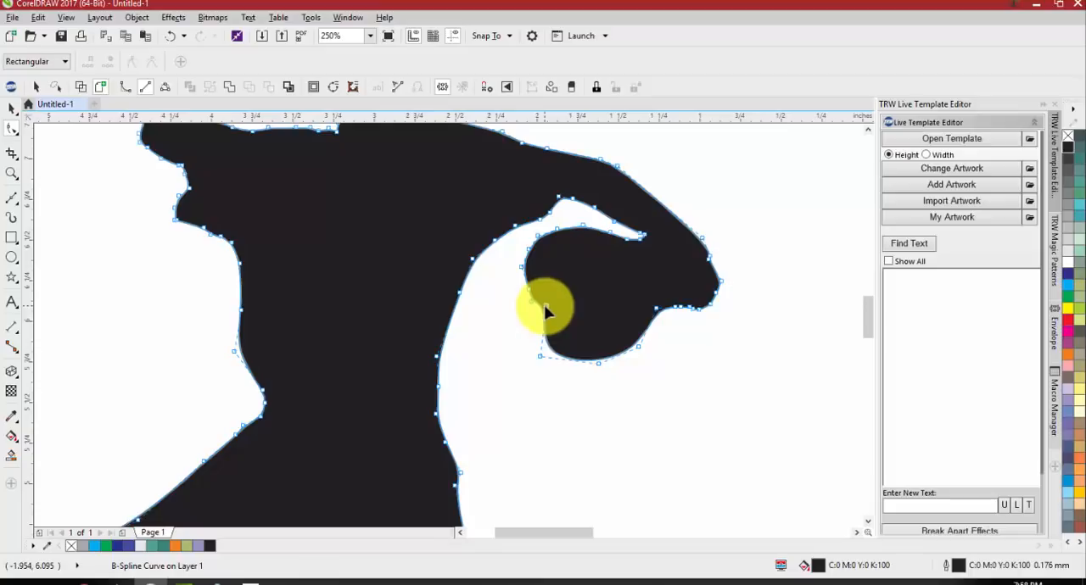
key(space)
scroll(538, 319, down, 1)
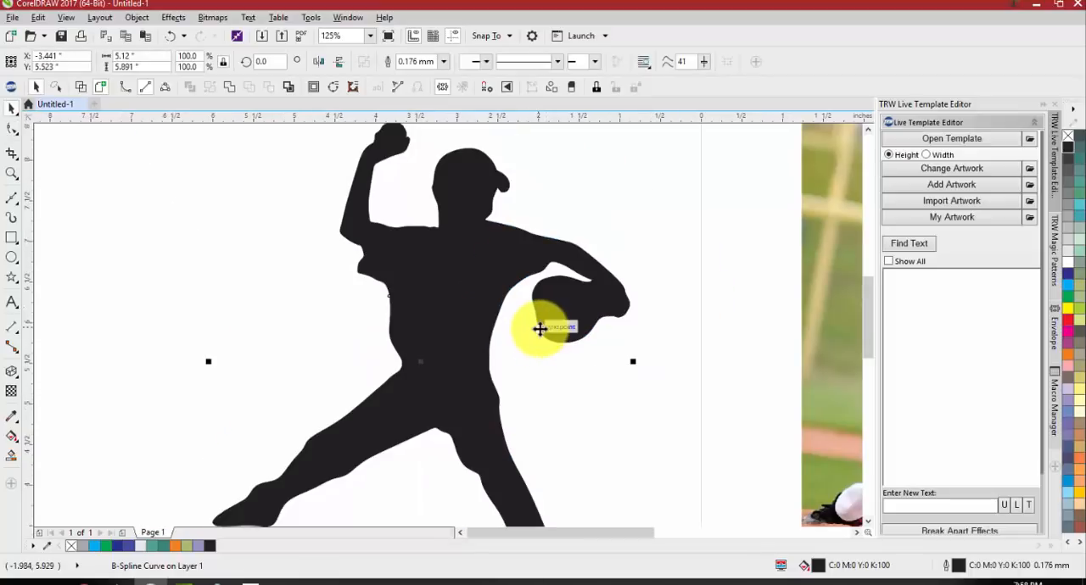
Select the pitcher silhouette and the photo together and delete them
click(576, 394)
scroll(486, 304, down, 1)
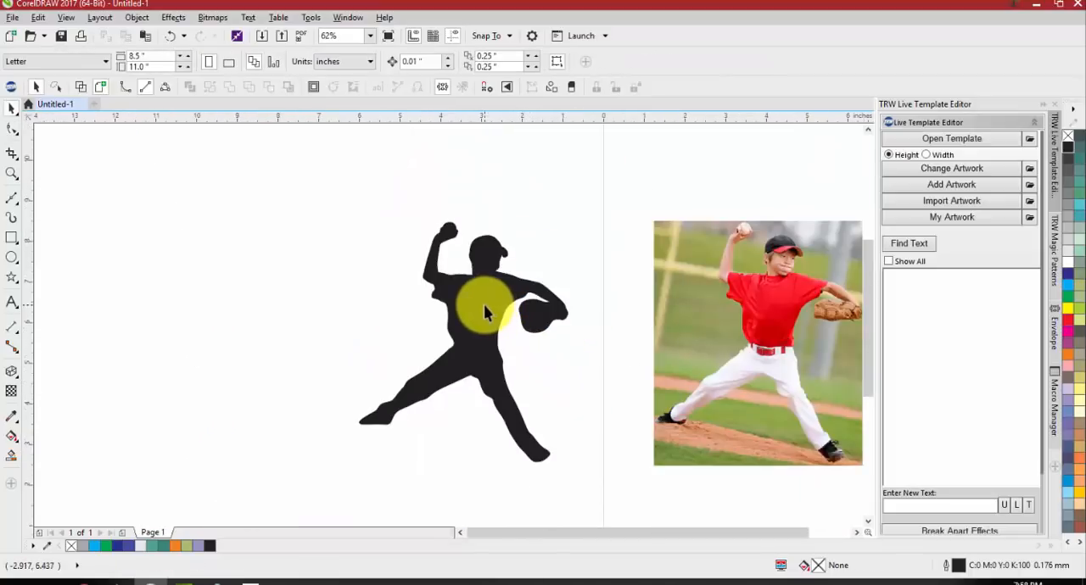
click(484, 305)
scroll(395, 284, down, 1)
drag(349, 240, 759, 411)
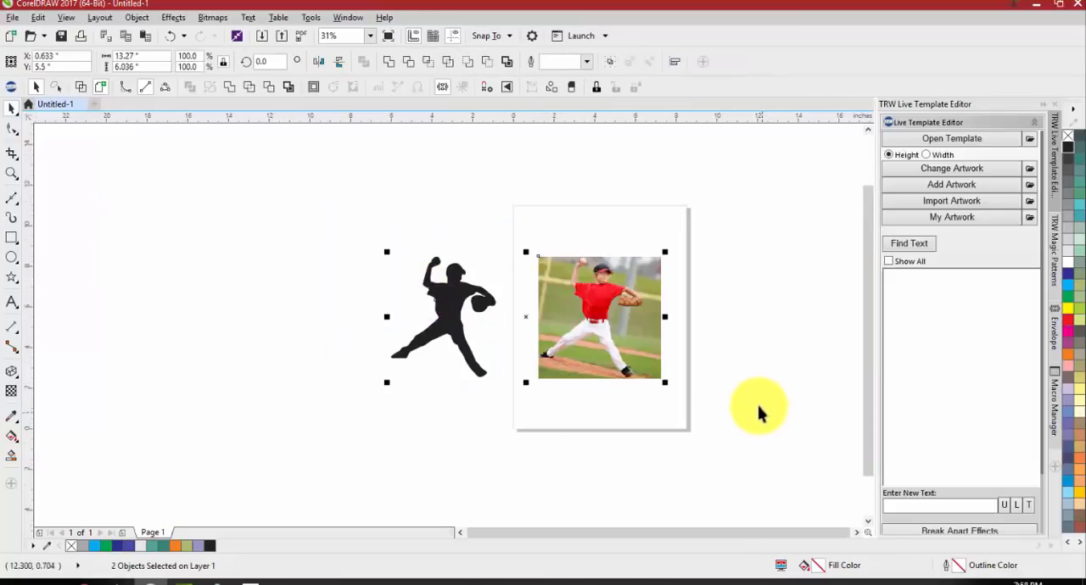
Draw a six-sided polygon about 5.8 inches wide and 6.7 inches high beside the page
click(10, 260)
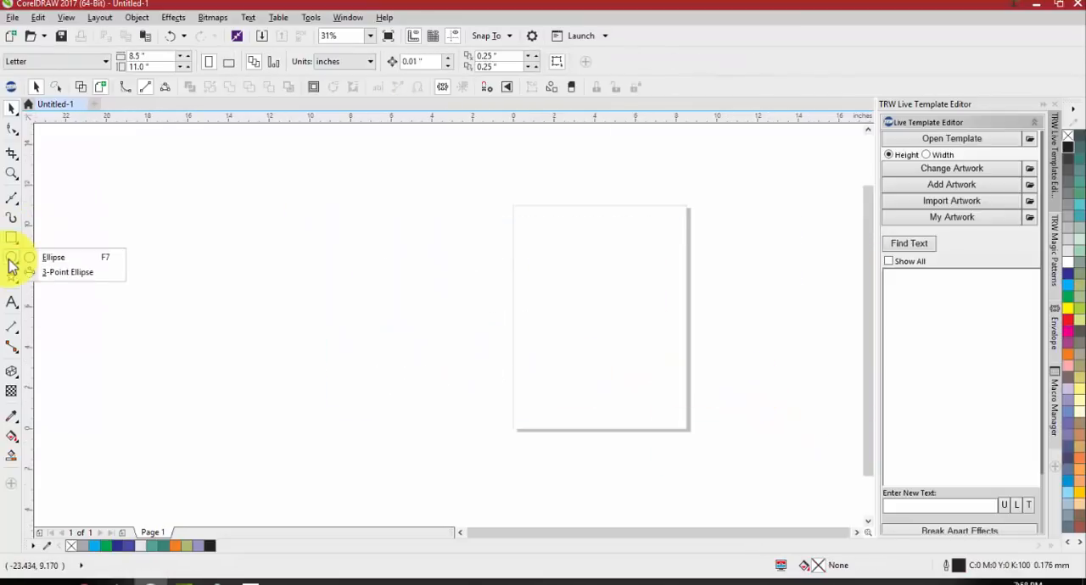
click(14, 235)
click(12, 280)
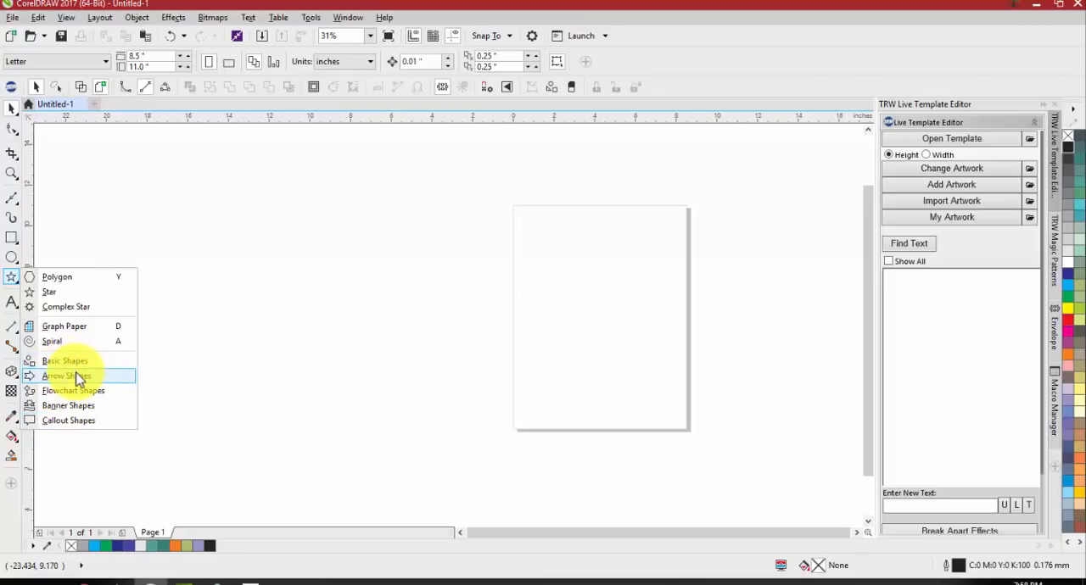
click(58, 277)
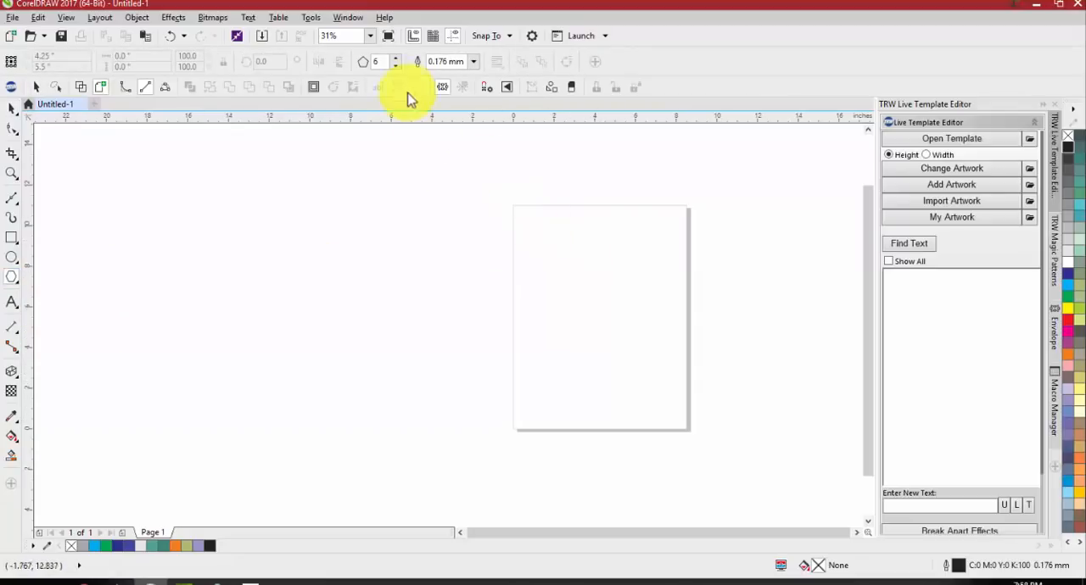
drag(388, 60, 340, 60)
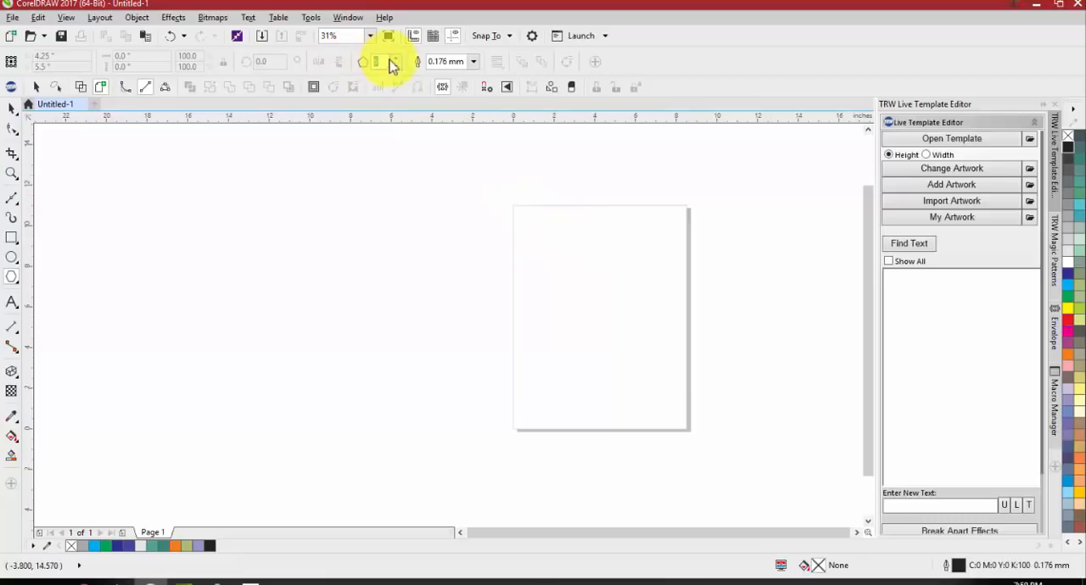
mouse_move(495, 193)
mouse_down()
mouse_move(370, 310)
mouse_move(367, 337)
mouse_up()
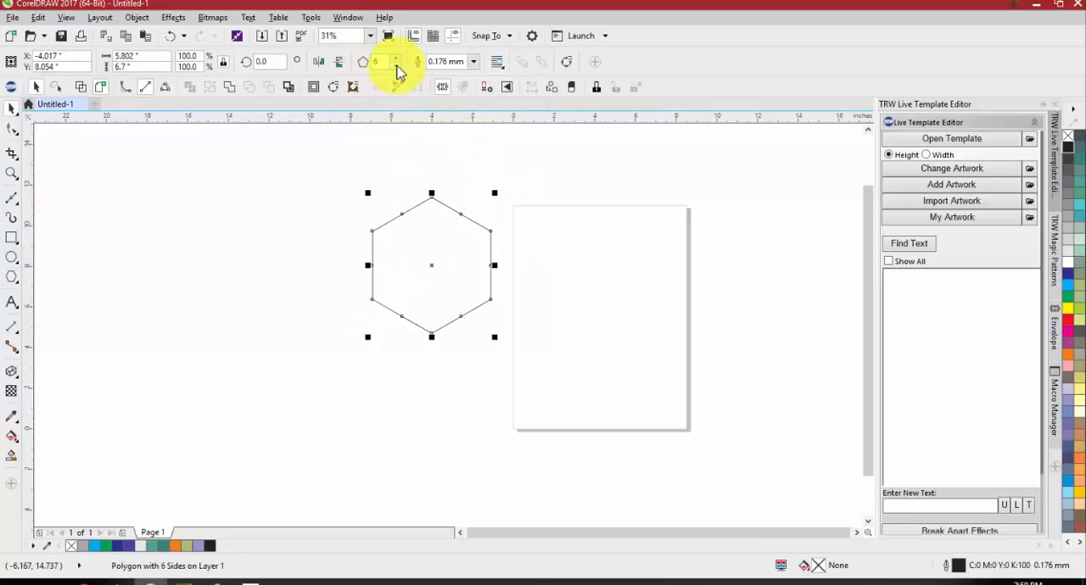
Try the polygon with up to eight sides and set it back to six
click(397, 66)
click(397, 66)
click(397, 66)
click(397, 59)
click(397, 60)
click(397, 60)
click(397, 59)
click(397, 59)
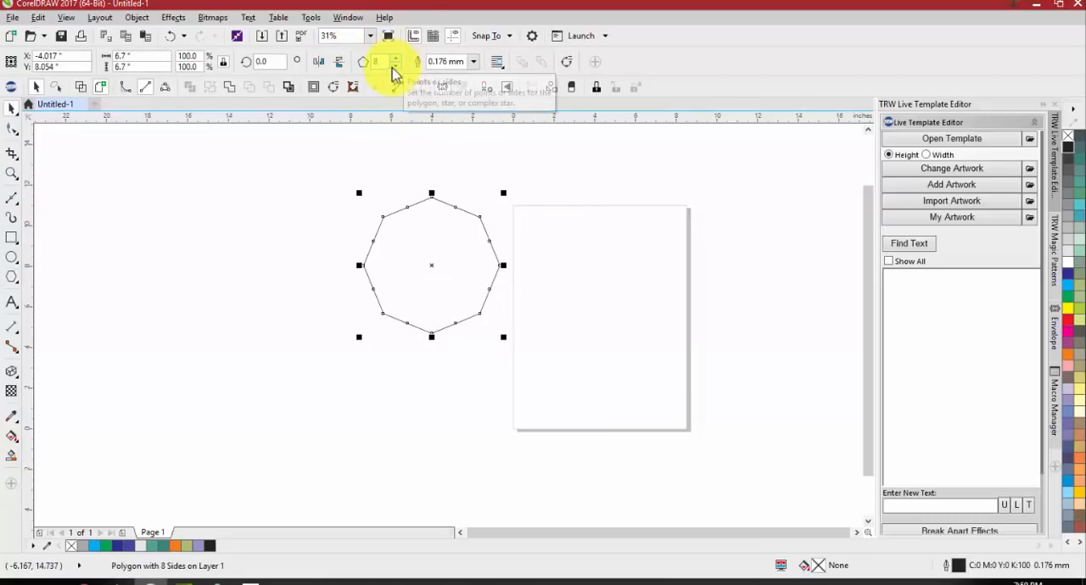
click(395, 66)
click(396, 67)
click(396, 66)
click(395, 59)
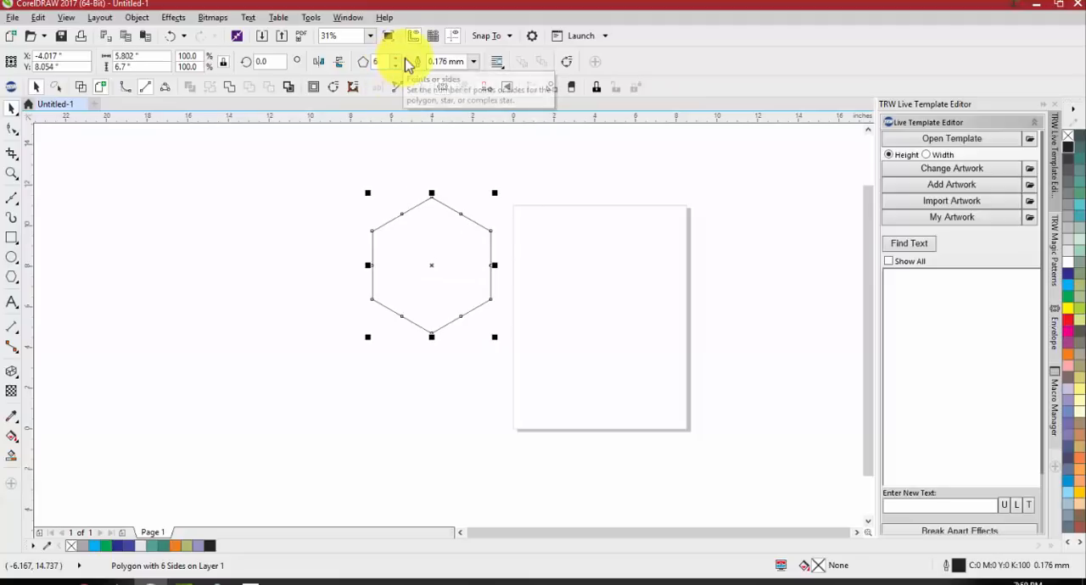
key(y)
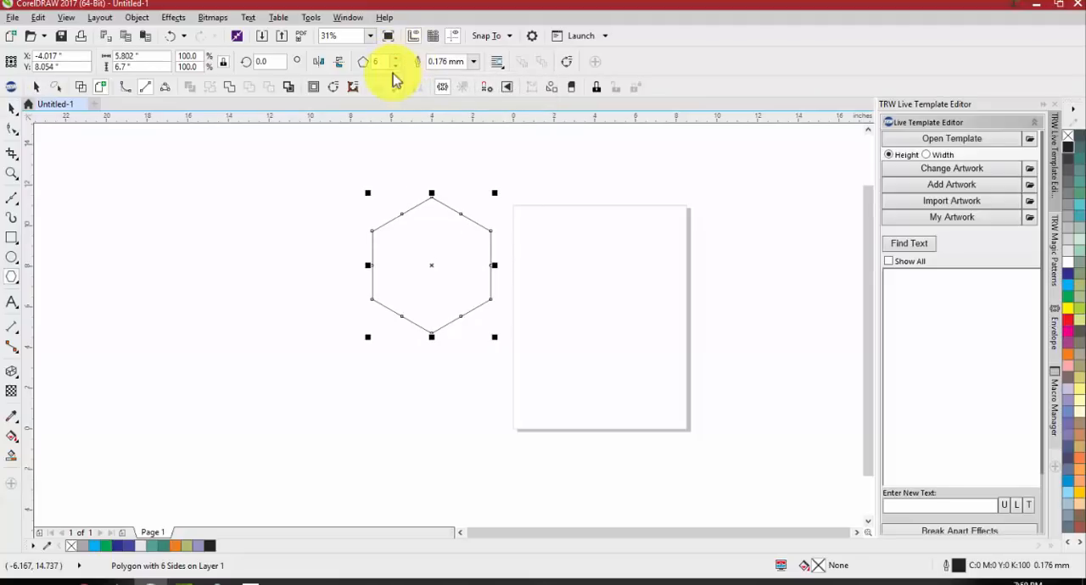
Move the hexagon onto the middle of the page and fill it with blue (C:100 M:100 Y:0 K:0)
click(12, 110)
drag(381, 235, 592, 291)
click(1066, 283)
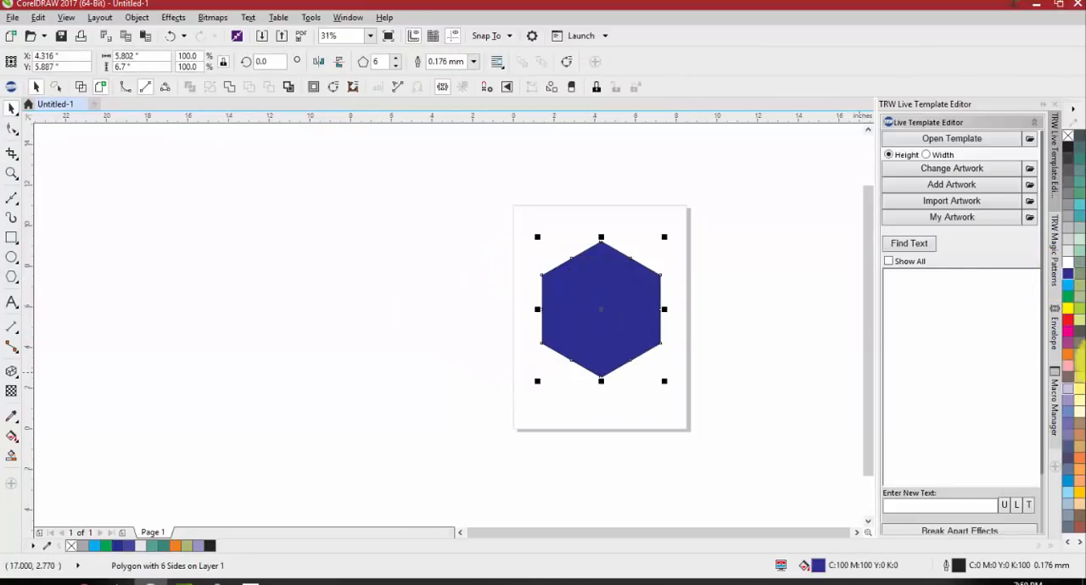
Shape the hexagon into a shield with a new Single Arc envelope, lowering its top-middle and bottom-middle nodes
click(1055, 321)
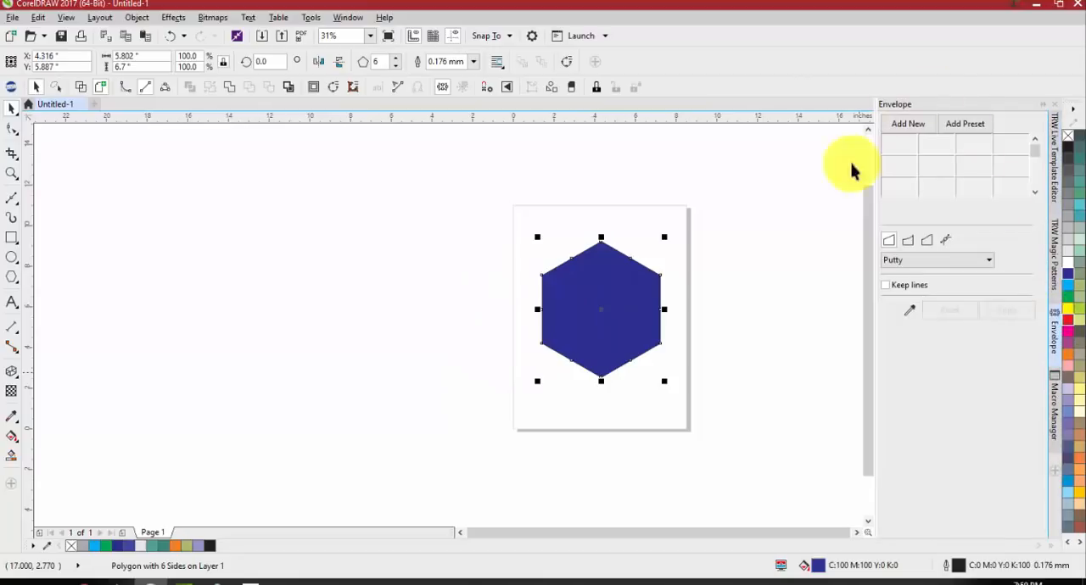
click(907, 240)
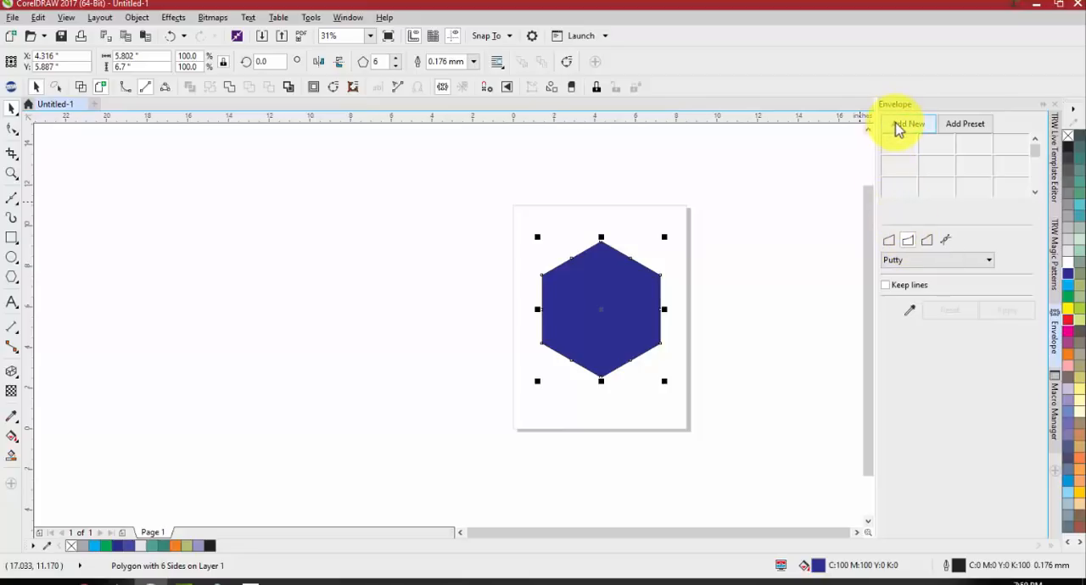
click(906, 124)
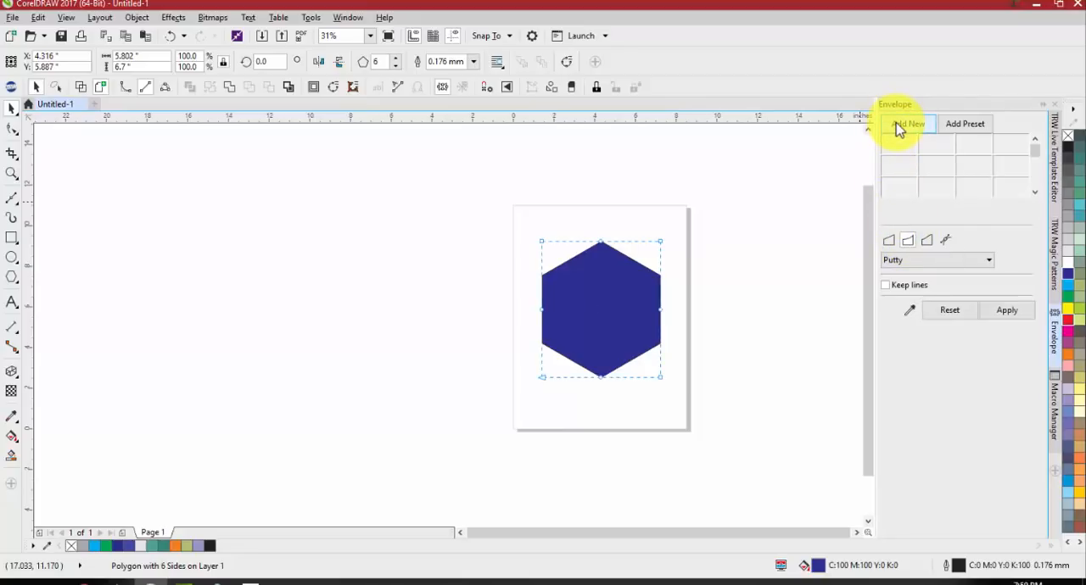
drag(602, 246, 606, 272)
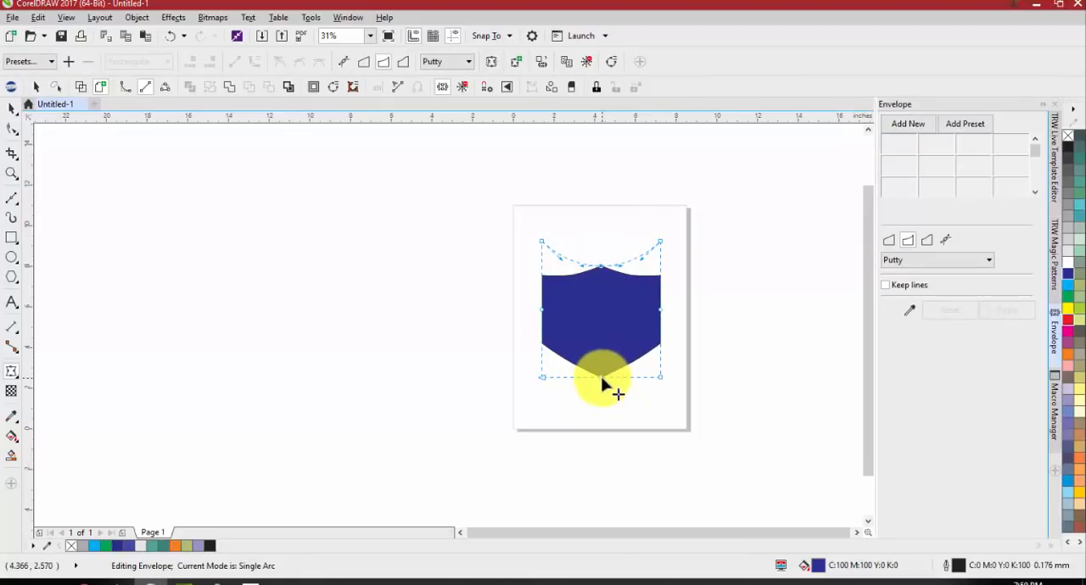
drag(601, 377, 604, 411)
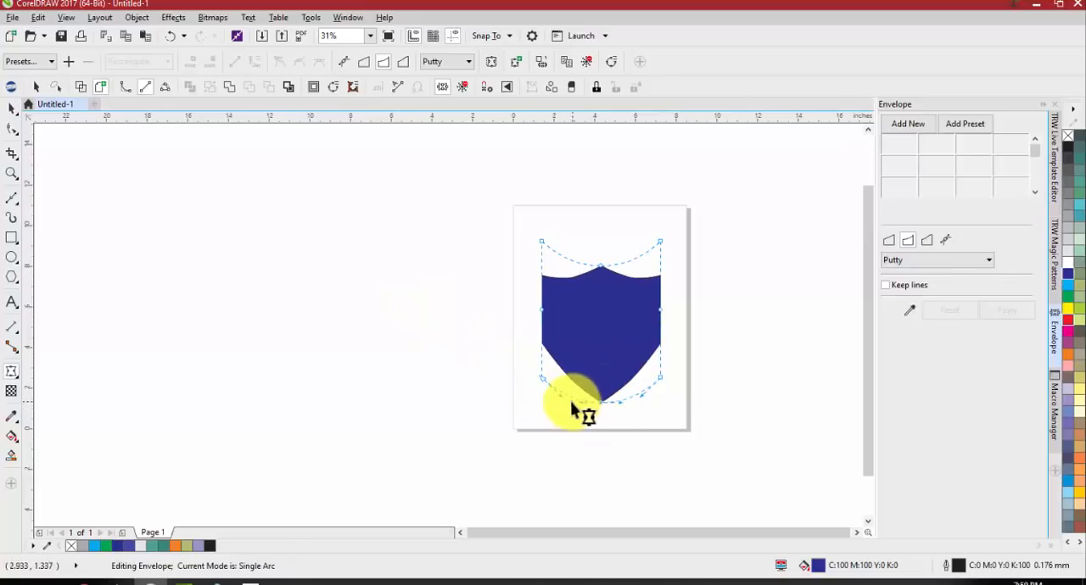
click(12, 108)
click(329, 256)
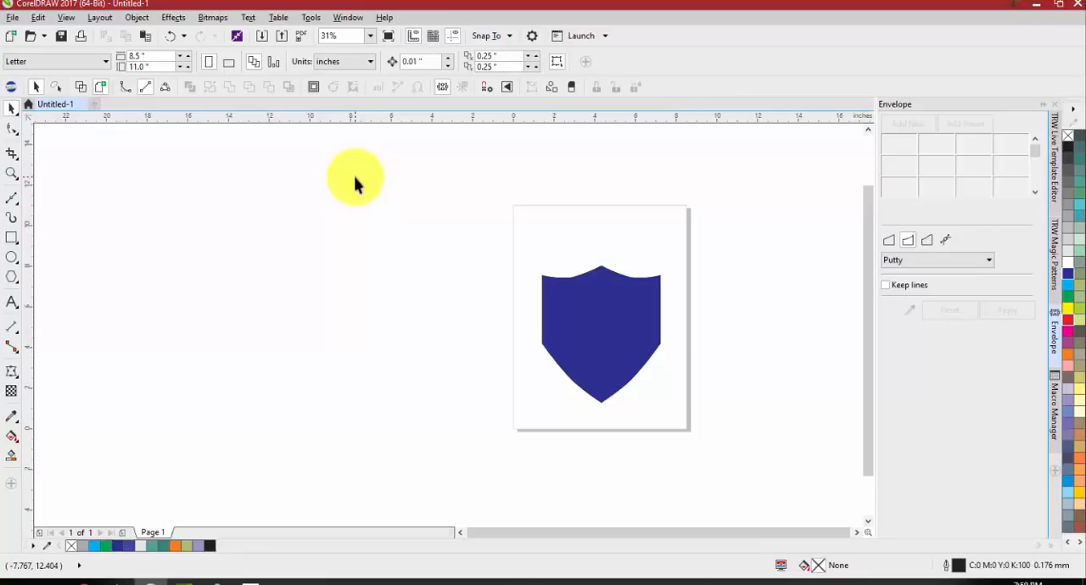
Move the shield higher on the page and fill it with black without an outline
click(6, 280)
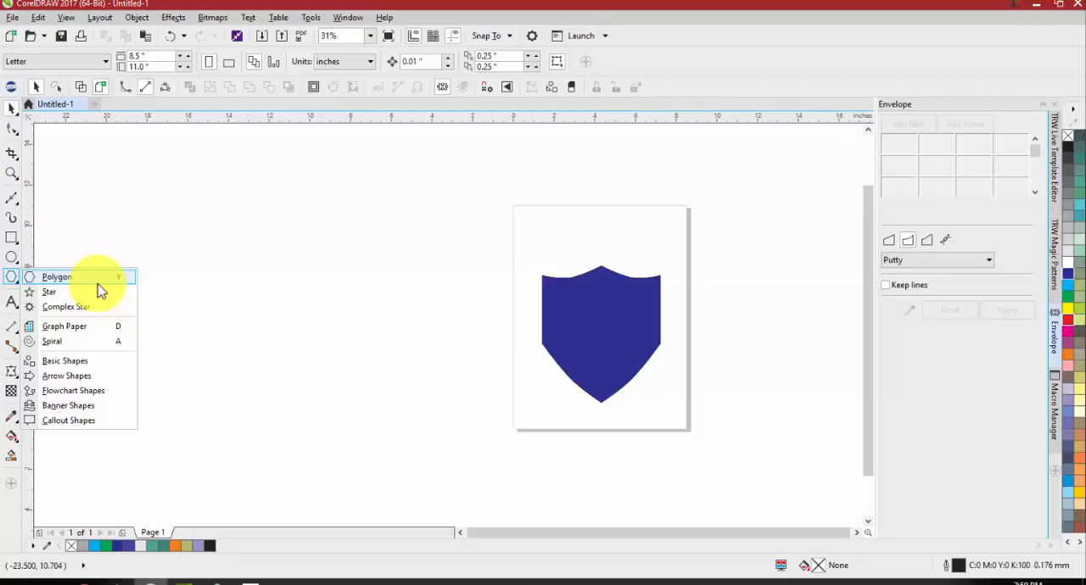
click(297, 303)
drag(582, 297, 541, 277)
drag(551, 279, 622, 279)
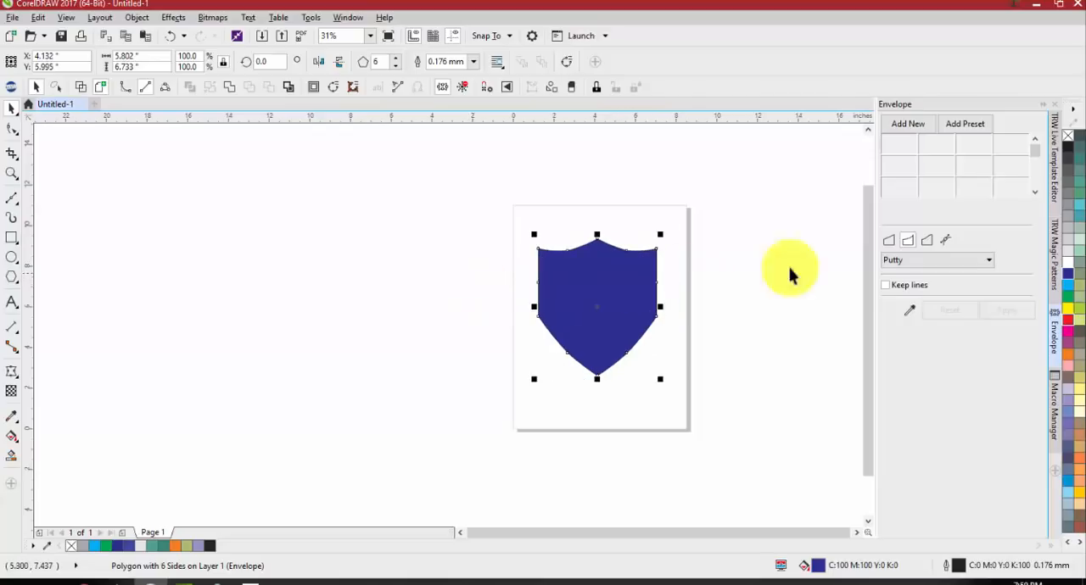
click(1071, 149)
click(359, 315)
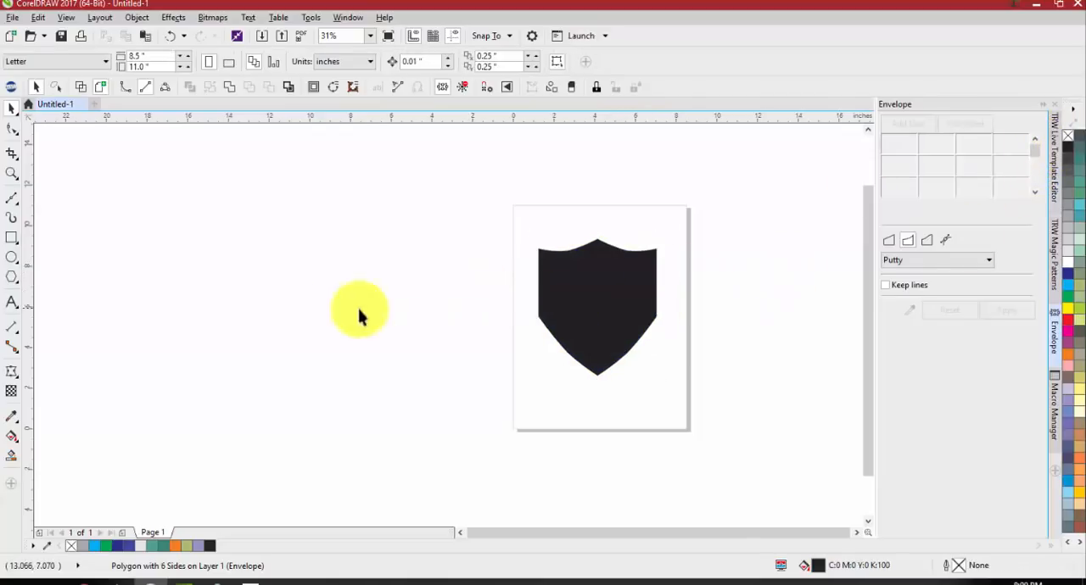
Draw a folded ribbon banner about 4.57 by 2.37 inches beside the lower part of the page using Banner Shapes
scroll(391, 319, down, 2)
scroll(427, 323, up, 2)
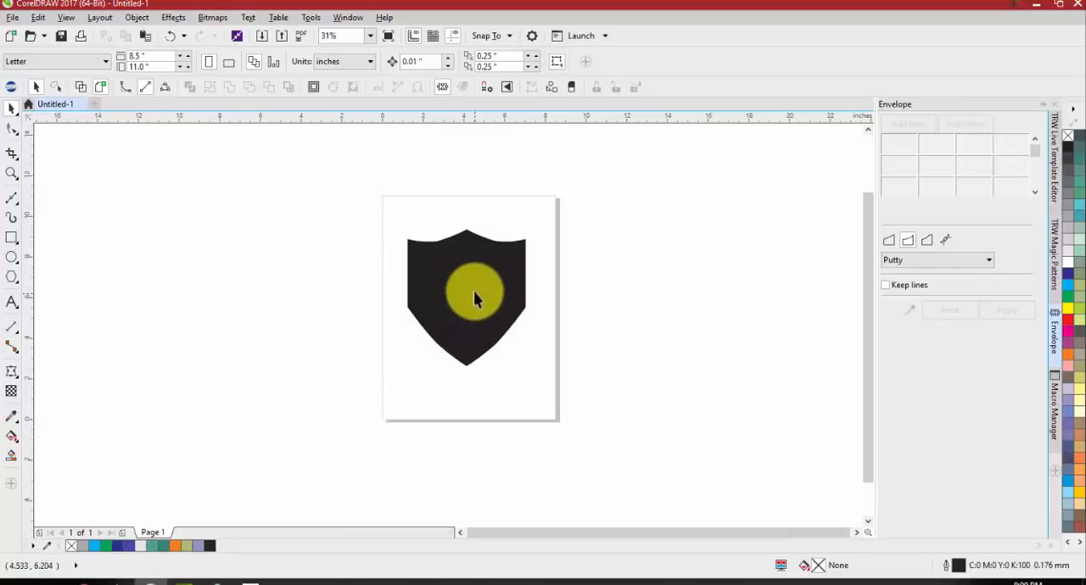
click(12, 278)
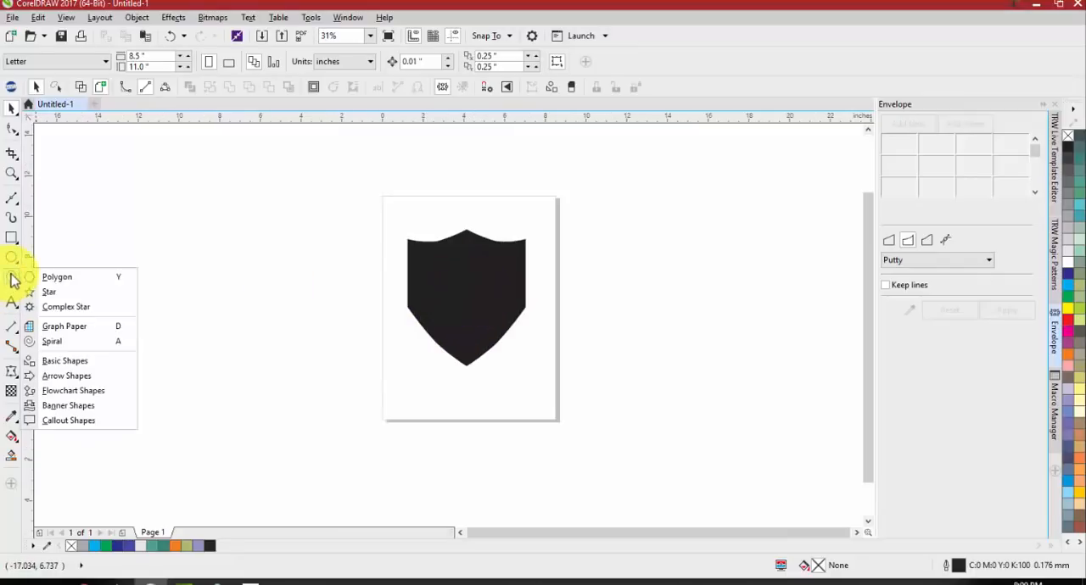
click(96, 408)
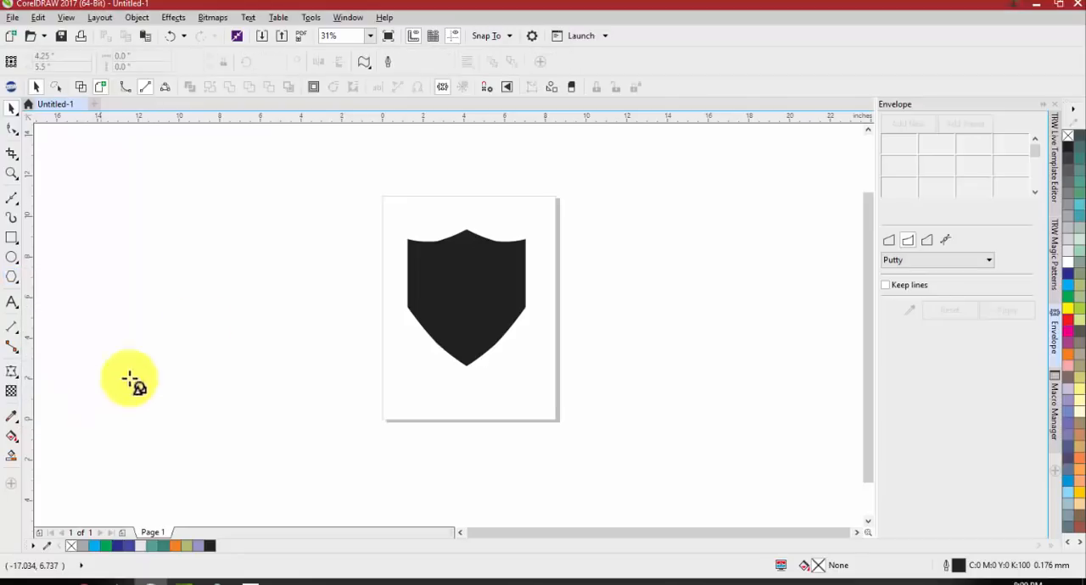
click(365, 66)
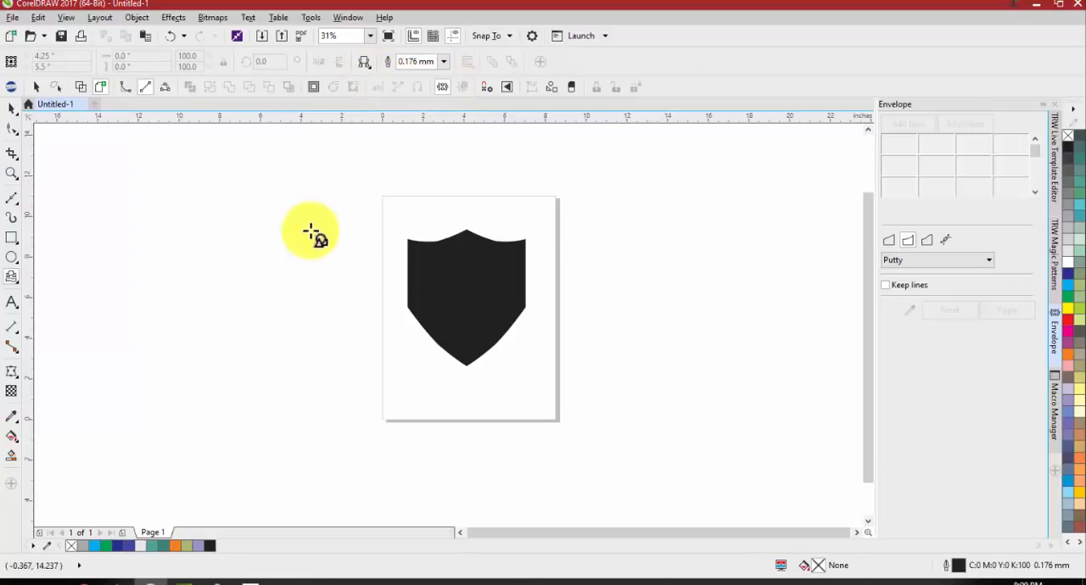
drag(286, 363, 386, 417)
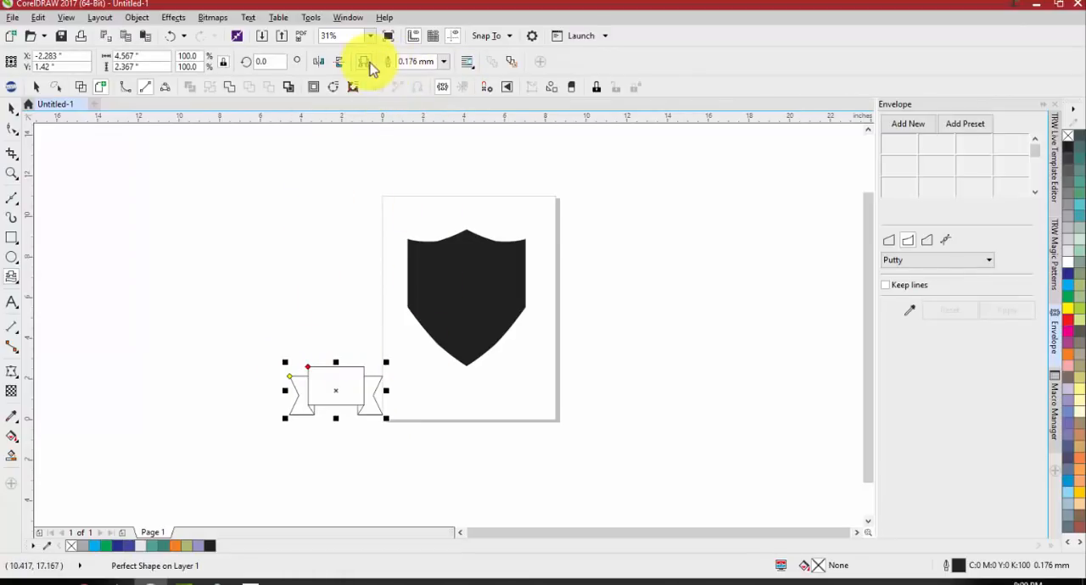
Draw a wavy banner about 3.57 by 2.17 inches beside the page, above the ribbon banner
click(365, 64)
click(381, 91)
drag(206, 239, 283, 285)
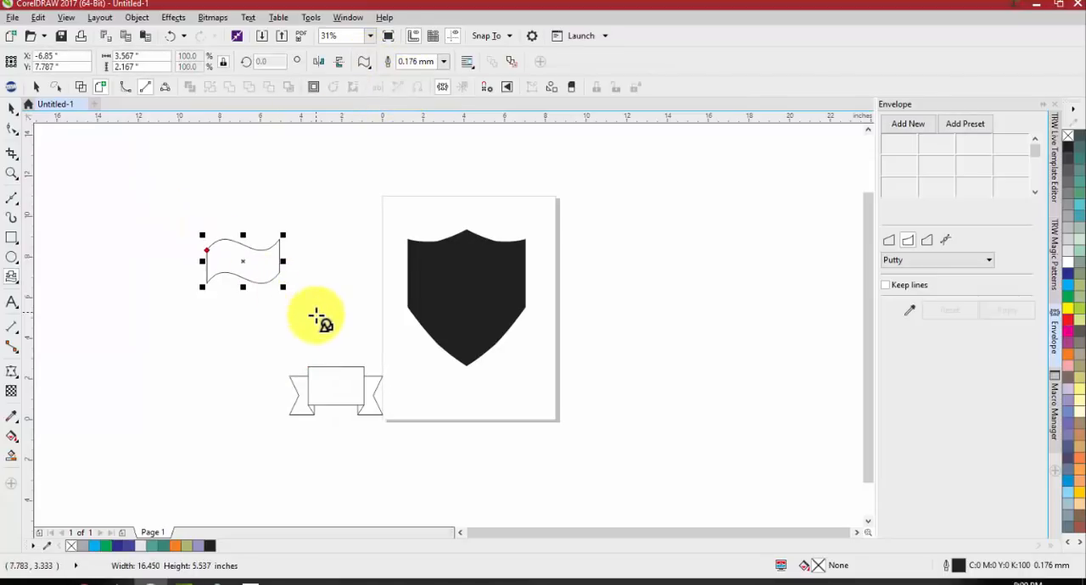
Delete the folded ribbon banner
key(space)
click(345, 390)
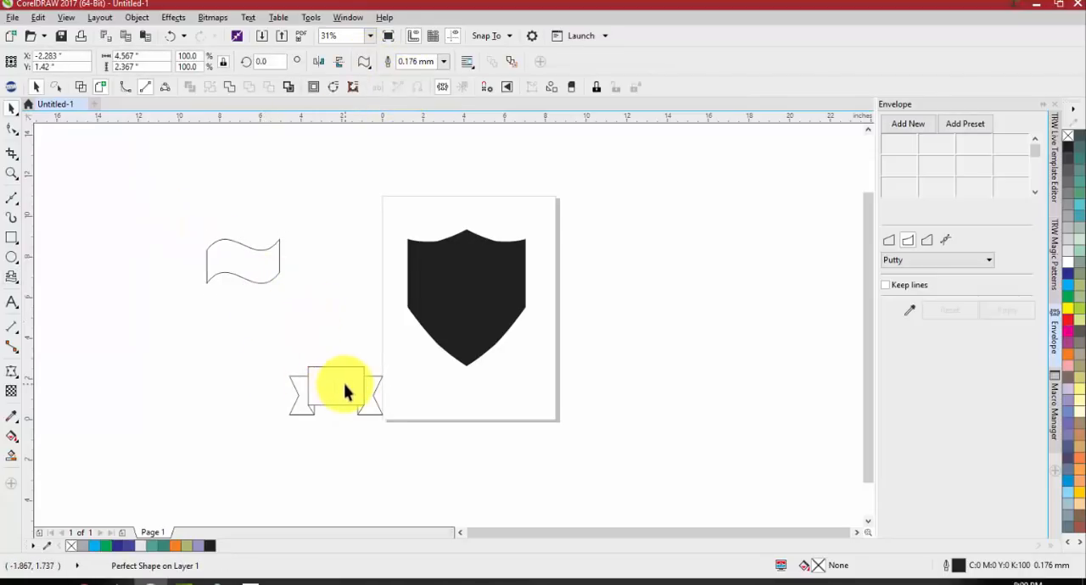
key(Delete)
Place the wavy banner across the shield, stretched to about 7.07 inches wide, and fill it with cyan (C:100)
drag(235, 274, 537, 312)
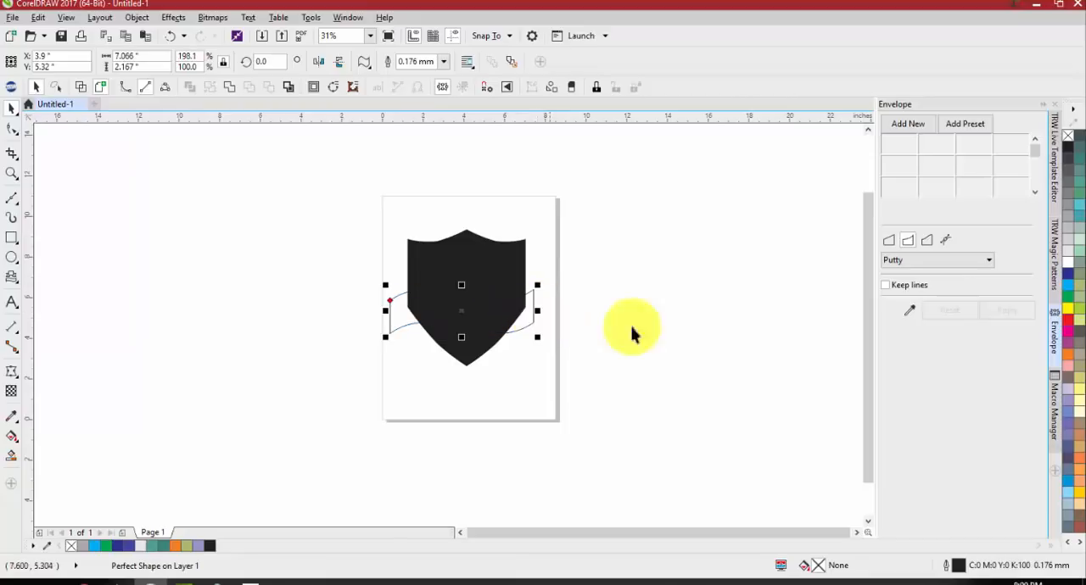
click(1069, 286)
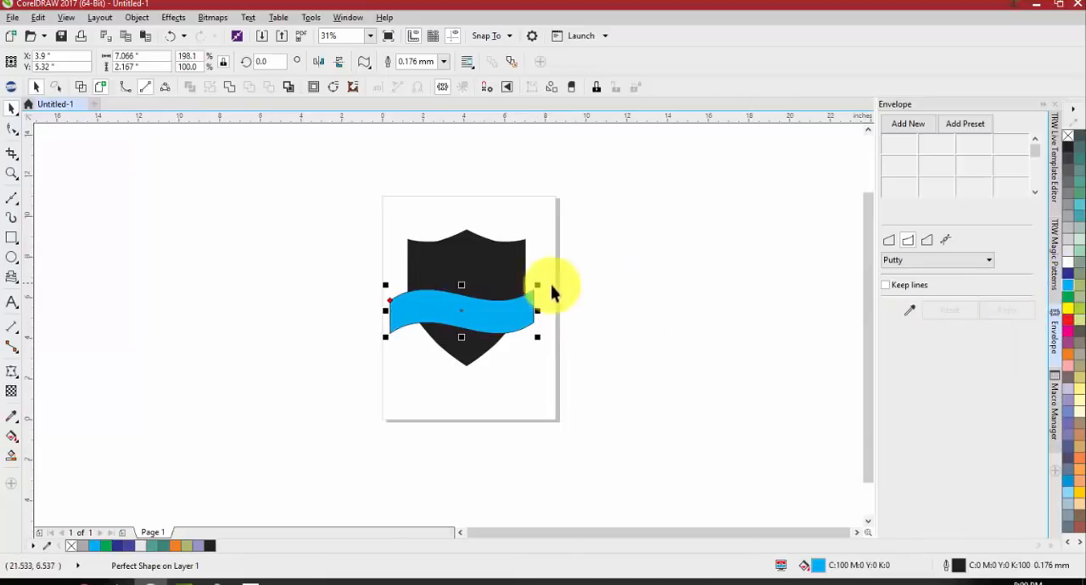
scroll(496, 307, up, 2)
drag(482, 315, 480, 308)
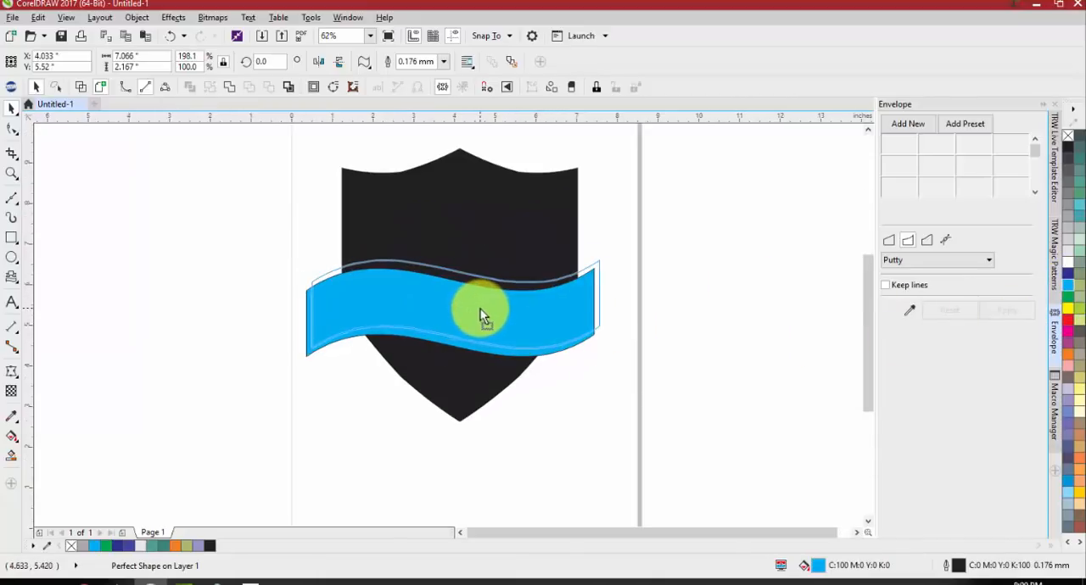
Center the shield and the wavy banner on the page, and lower the banner slightly across the shield
shift+click(461, 221)
key(p)
click(618, 441)
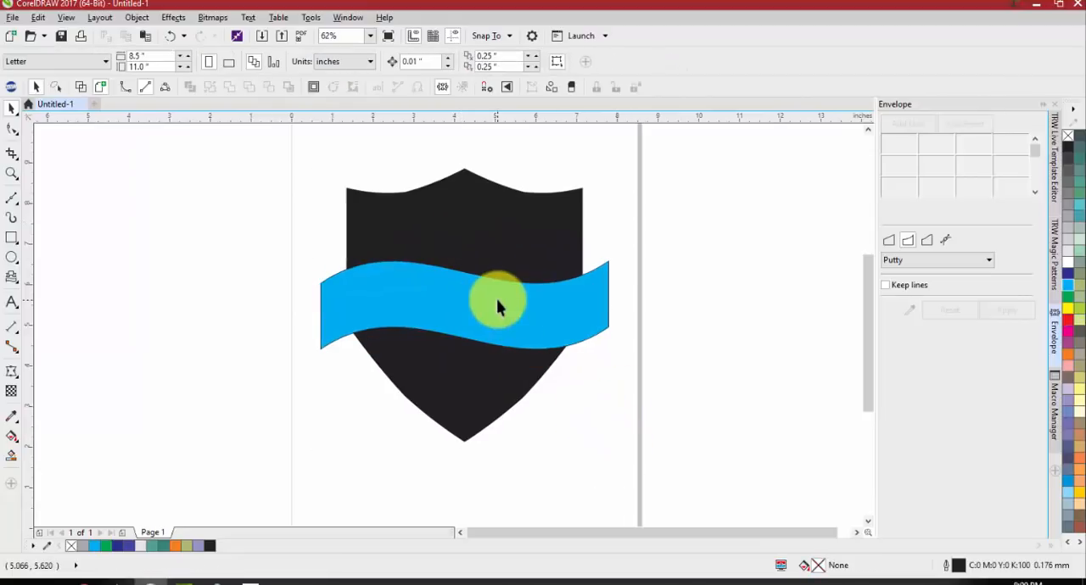
drag(497, 300, 504, 328)
click(683, 269)
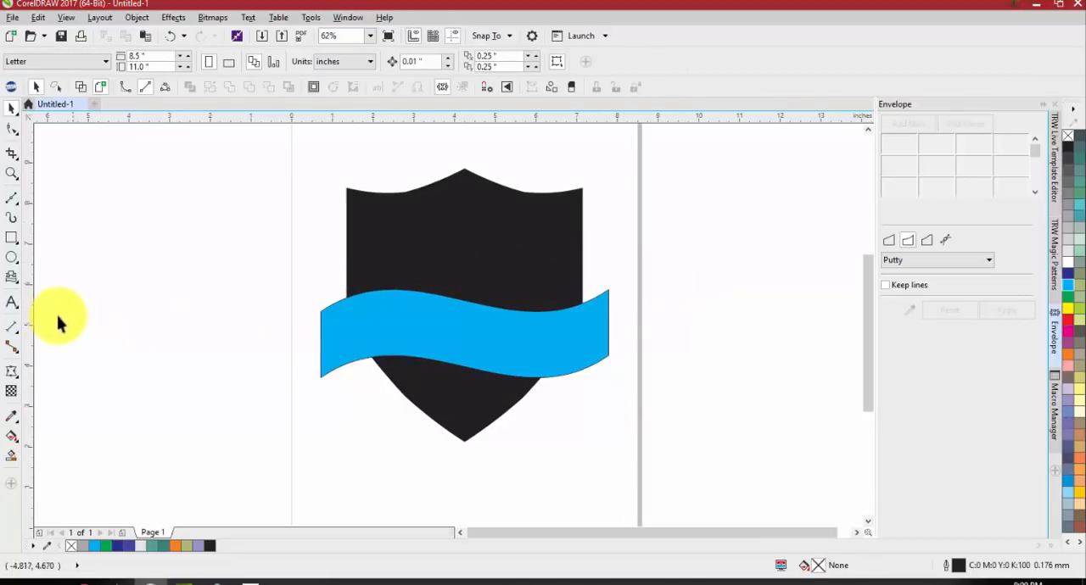
Examine the preset shapes offered by Basic Shapes and Flowchart Shapes
scroll(351, 303, down, 2)
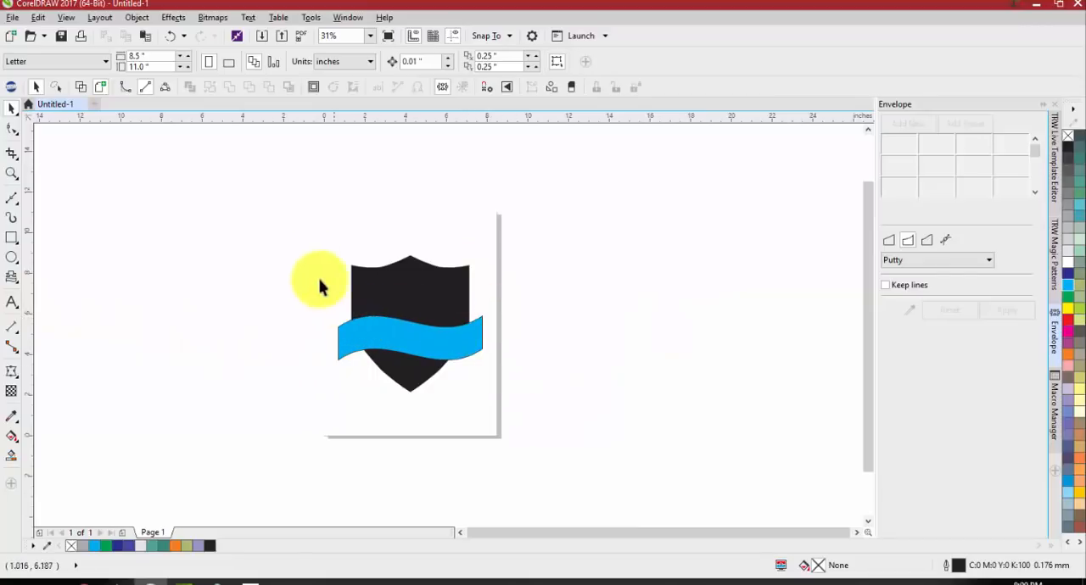
click(13, 283)
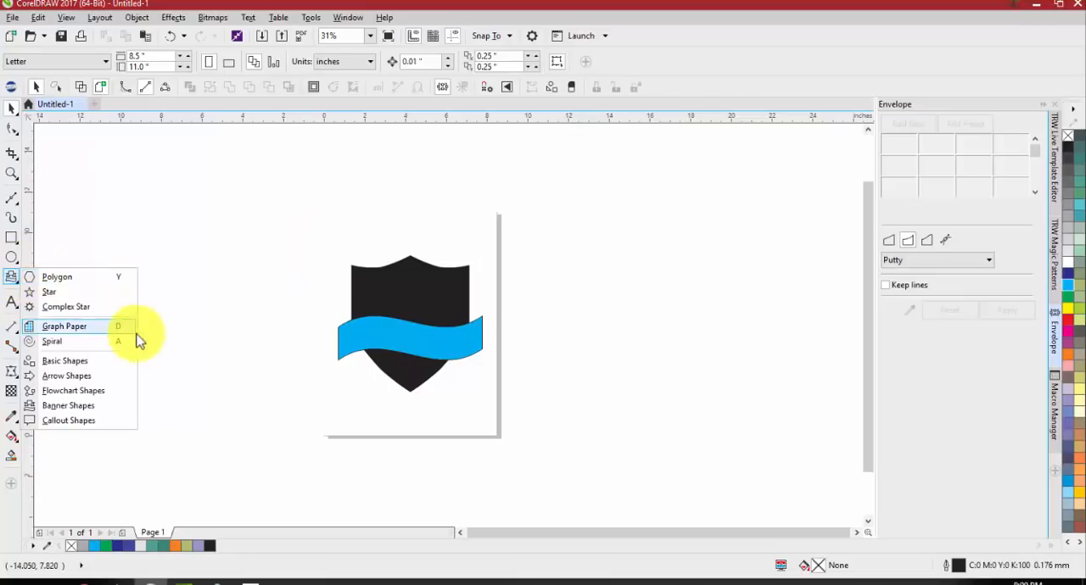
click(111, 369)
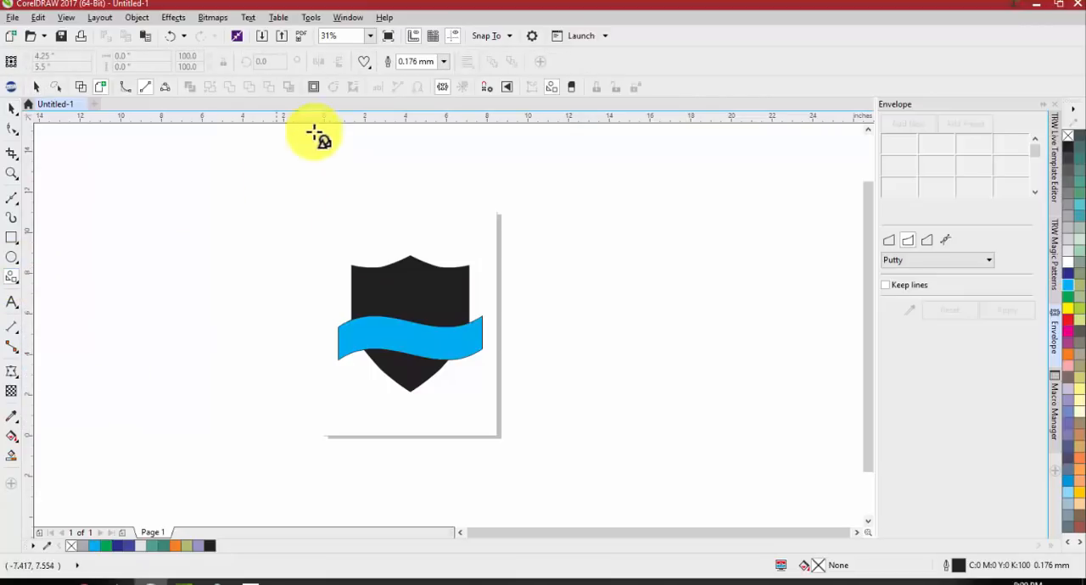
click(364, 66)
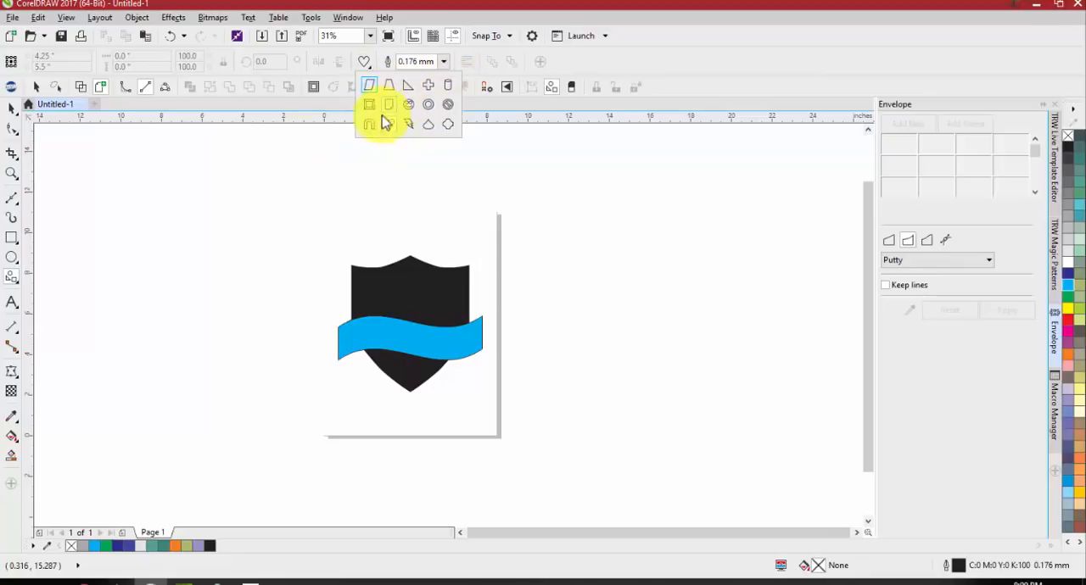
click(11, 283)
click(10, 280)
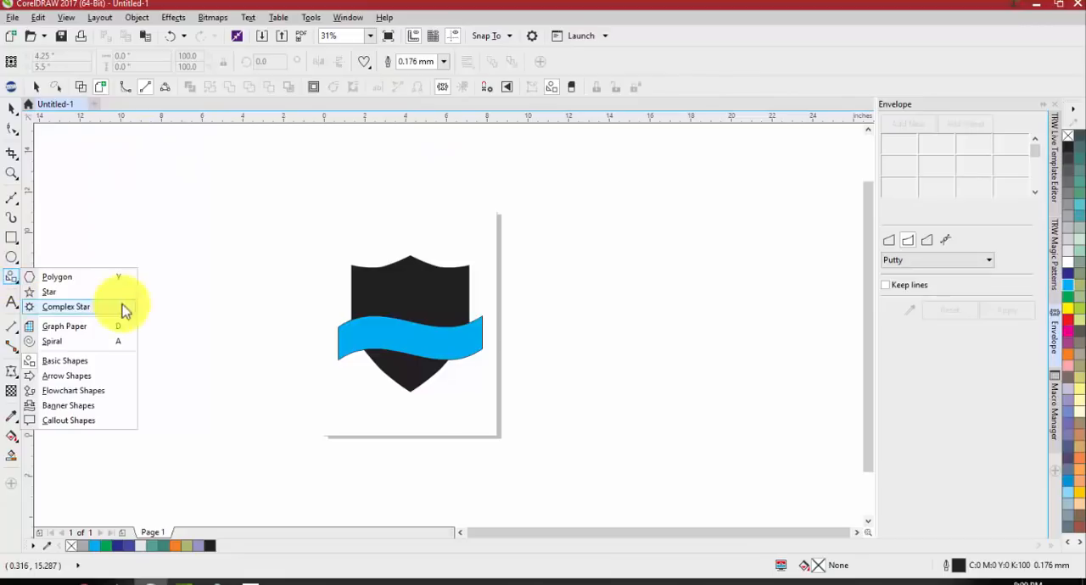
click(83, 392)
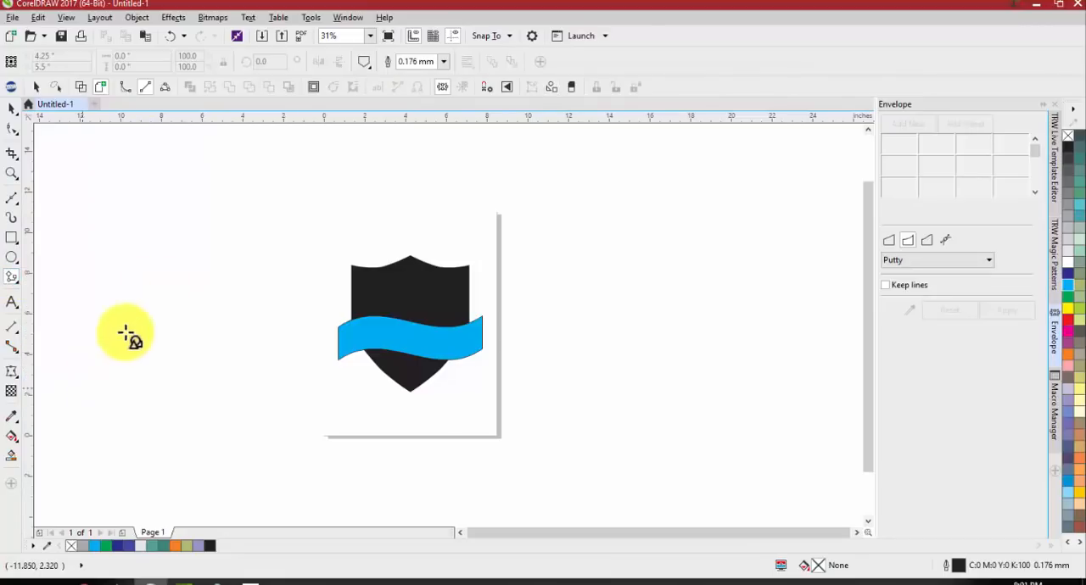
click(363, 63)
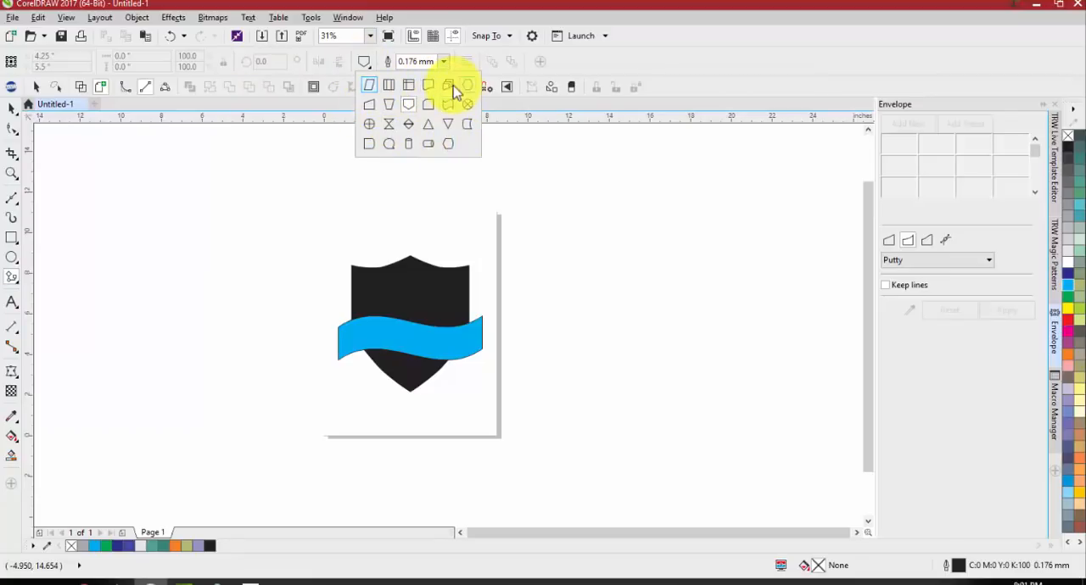
click(12, 305)
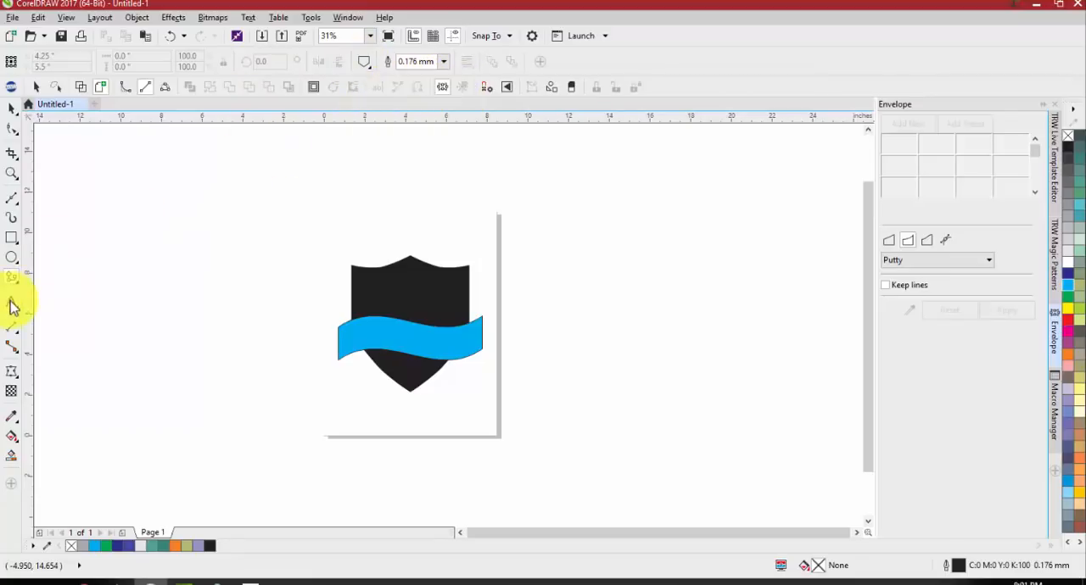
Try drawing thought-cloud callouts beside the page with Callout Shapes, the larger about 4.12 by 4.30 inches, and undo them
click(12, 279)
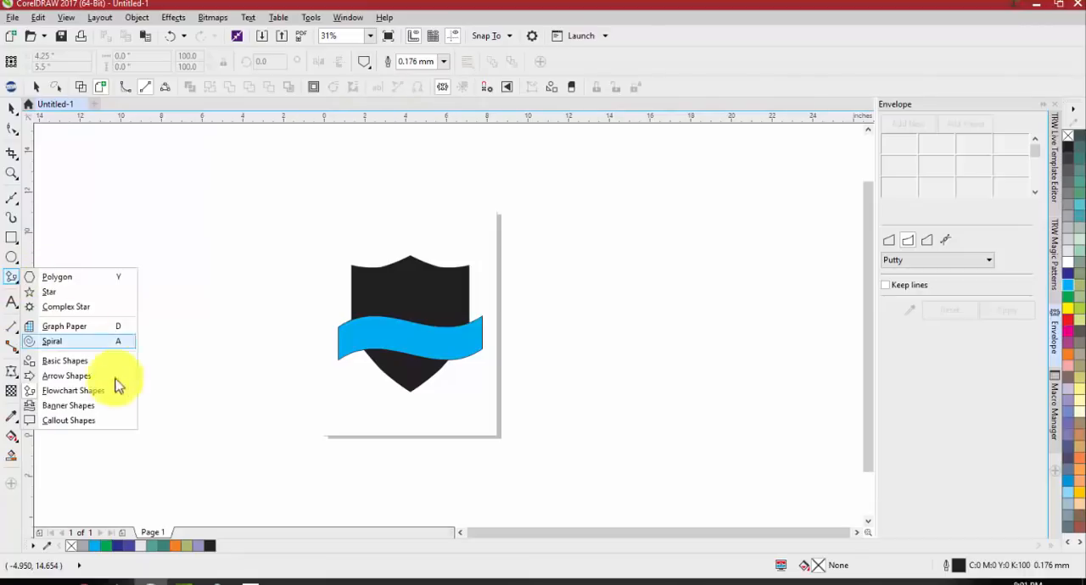
click(81, 425)
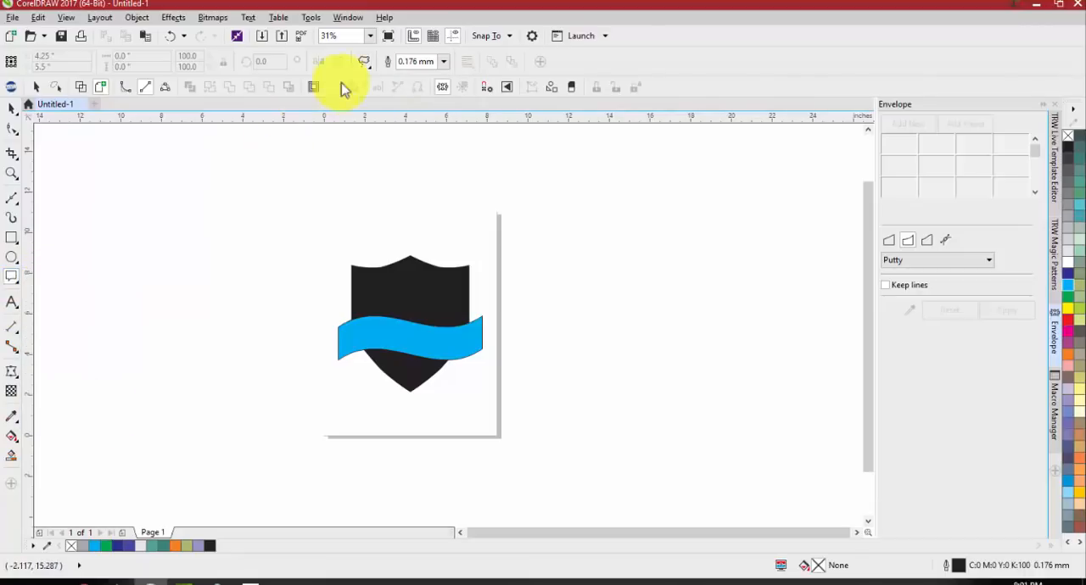
click(365, 64)
click(369, 106)
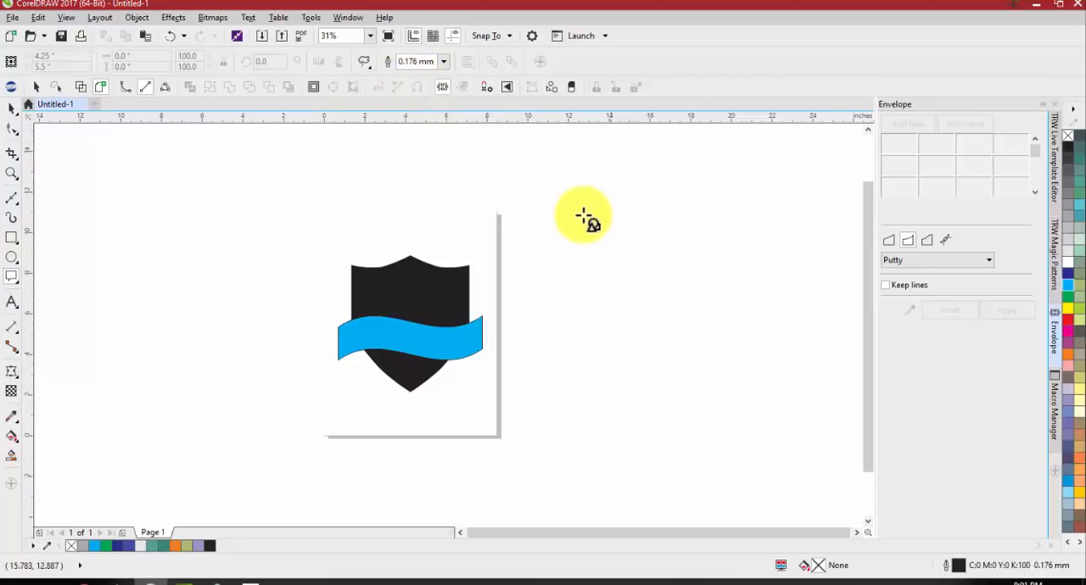
mouse_move(528, 206)
mouse_down()
mouse_move(524, 278)
mouse_move(543, 280)
mouse_move(669, 206)
mouse_move(651, 173)
mouse_move(663, 167)
mouse_up()
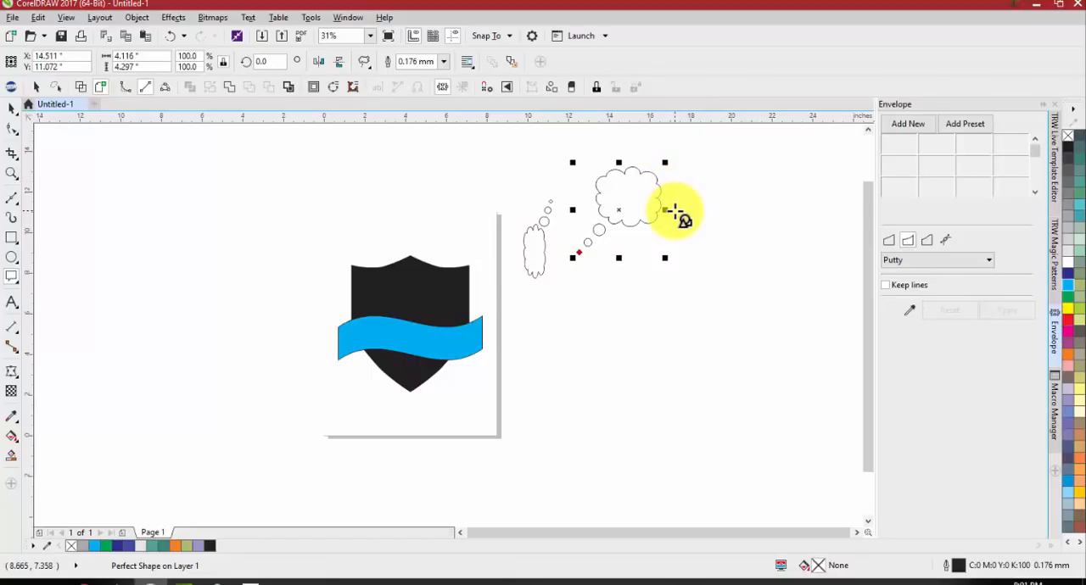
key(ctrl+z)
key(space)
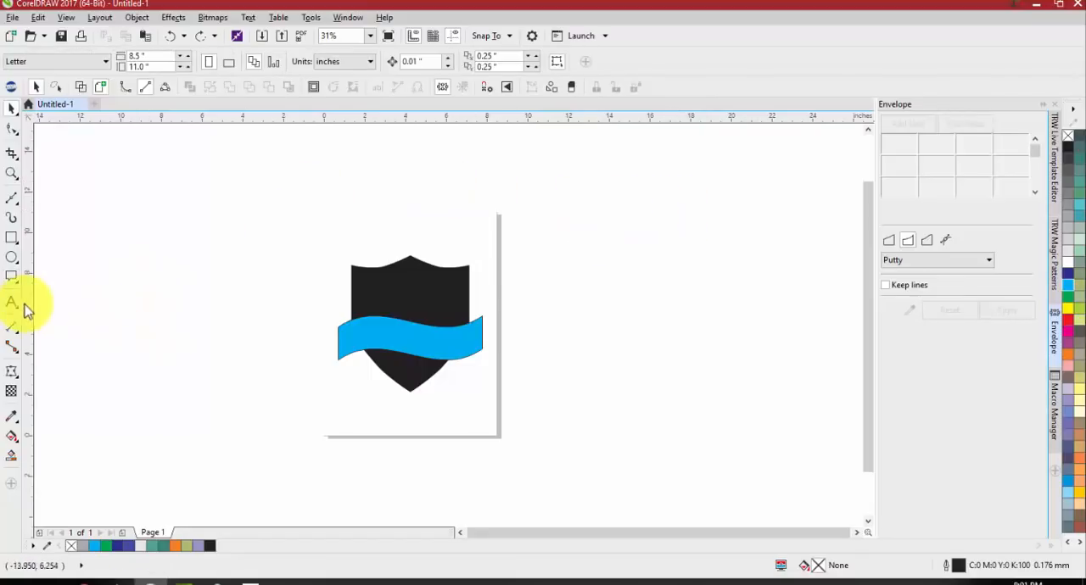
click(9, 284)
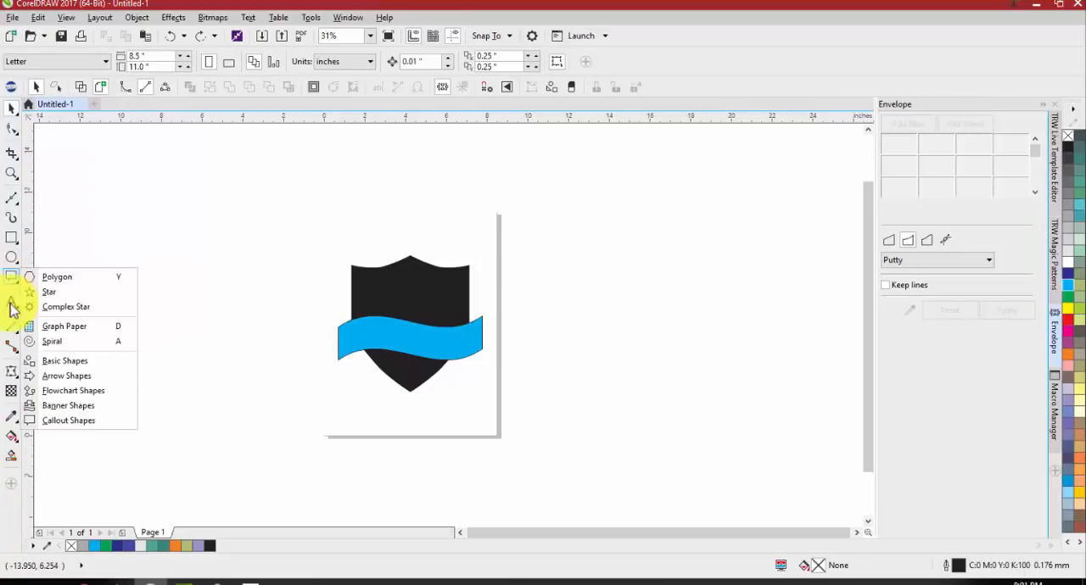
click(15, 312)
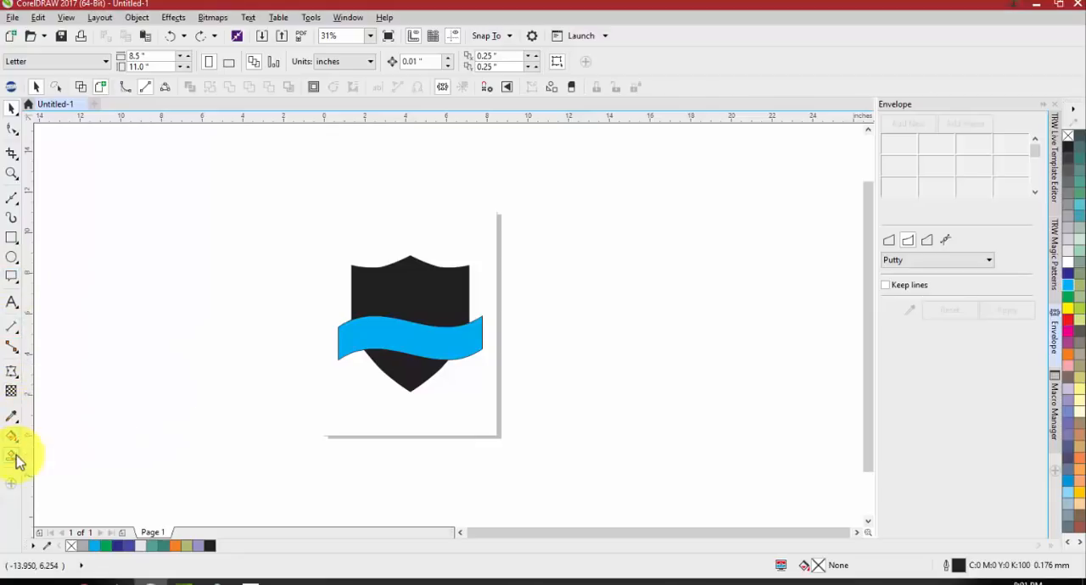
Move the black shield off the page into the empty area and enlarge it to about 12.16 by 14.11 inches
scroll(102, 424, down, 2)
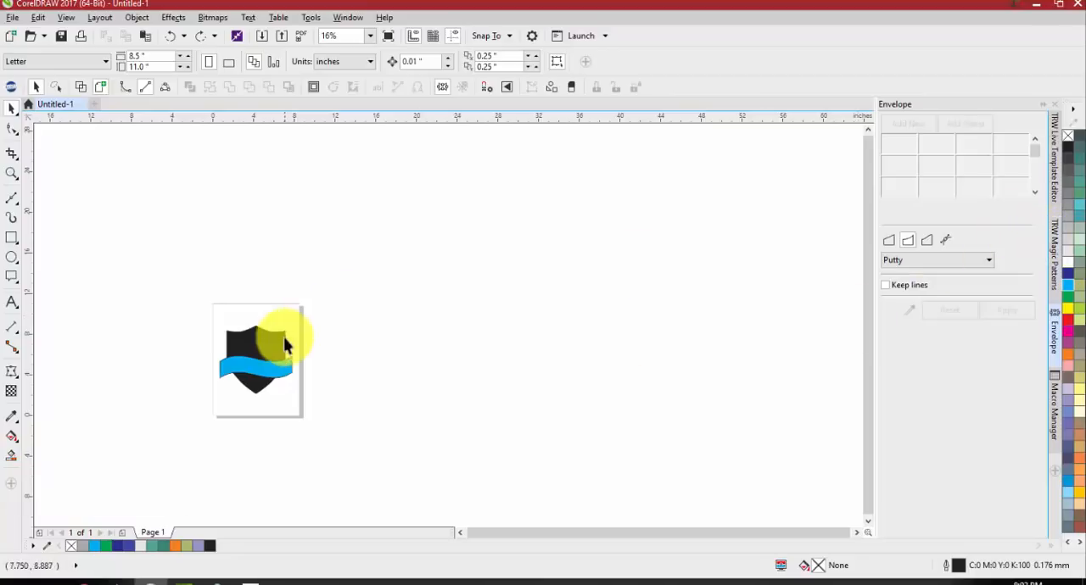
drag(264, 348, 522, 219)
drag(548, 260, 612, 340)
Fill the enlarged shield with green (C:100 Y:100) and apply a football pattern to it from TRW Magic Patterns
click(1058, 246)
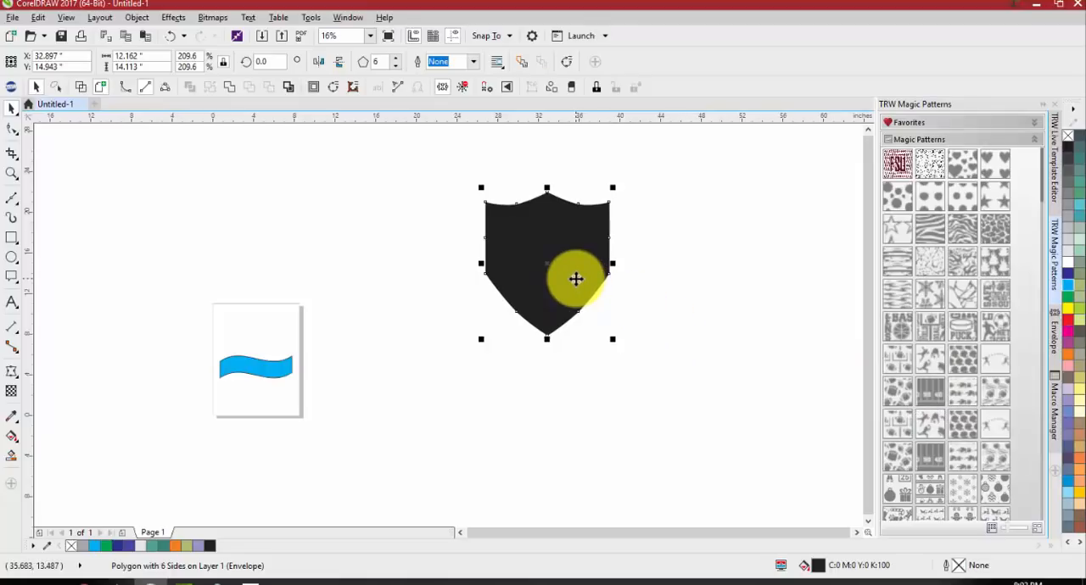
click(1067, 296)
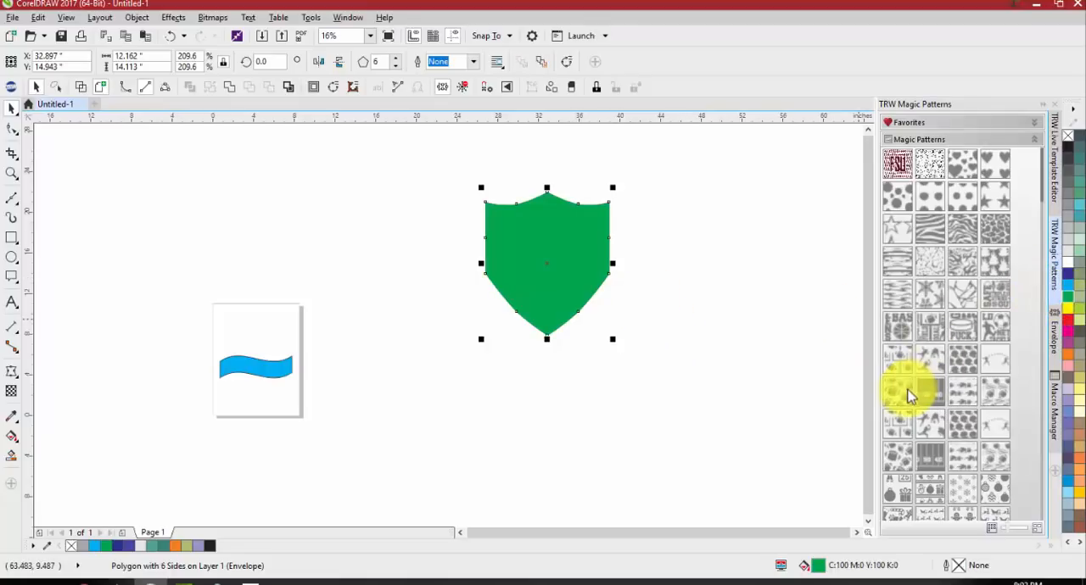
drag(906, 397, 662, 352)
click(662, 351)
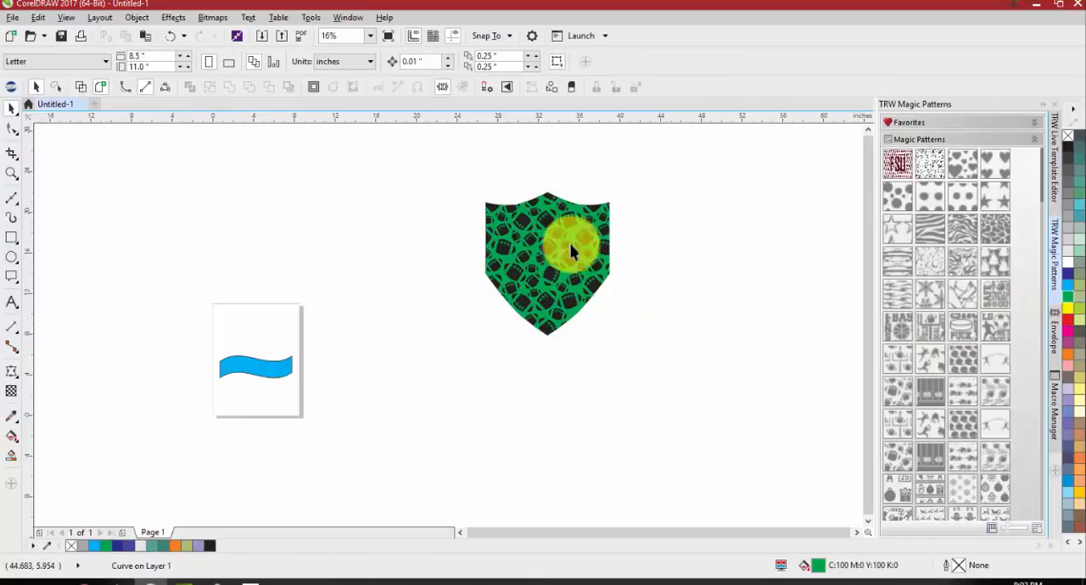
Move the green football pattern off the black shield so that the two lie side by side
scroll(543, 212, up, 2)
click(498, 215)
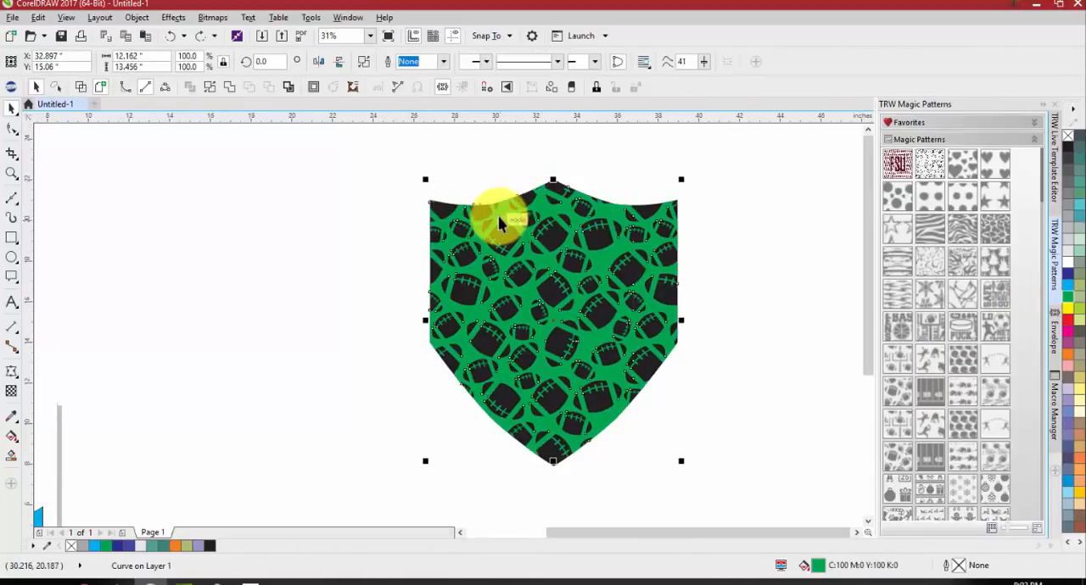
click(413, 247)
scroll(501, 230, up, 5)
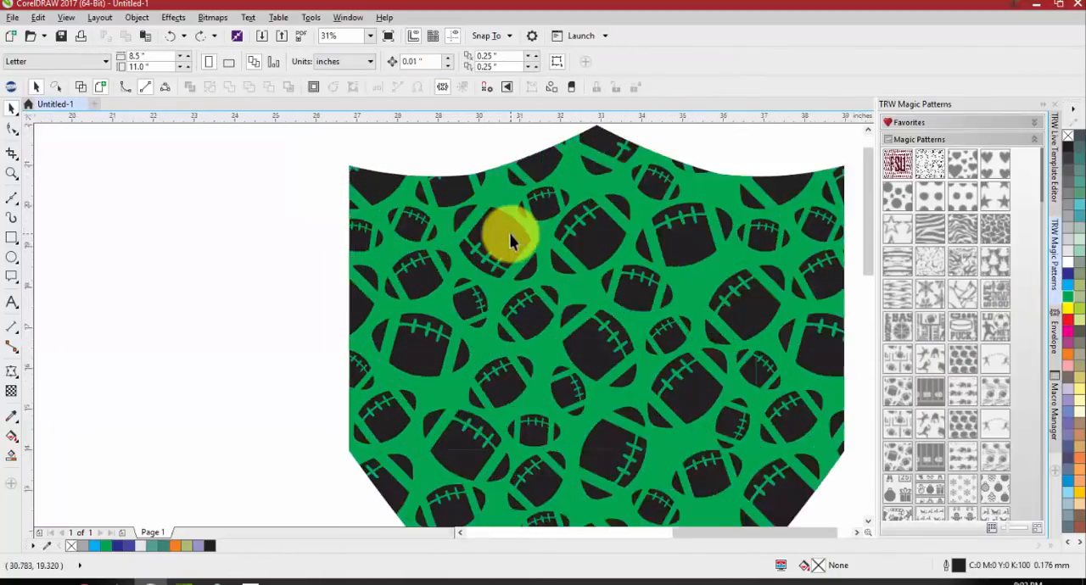
scroll(472, 231, down, 3)
drag(487, 196, 285, 196)
scroll(357, 213, down, 2)
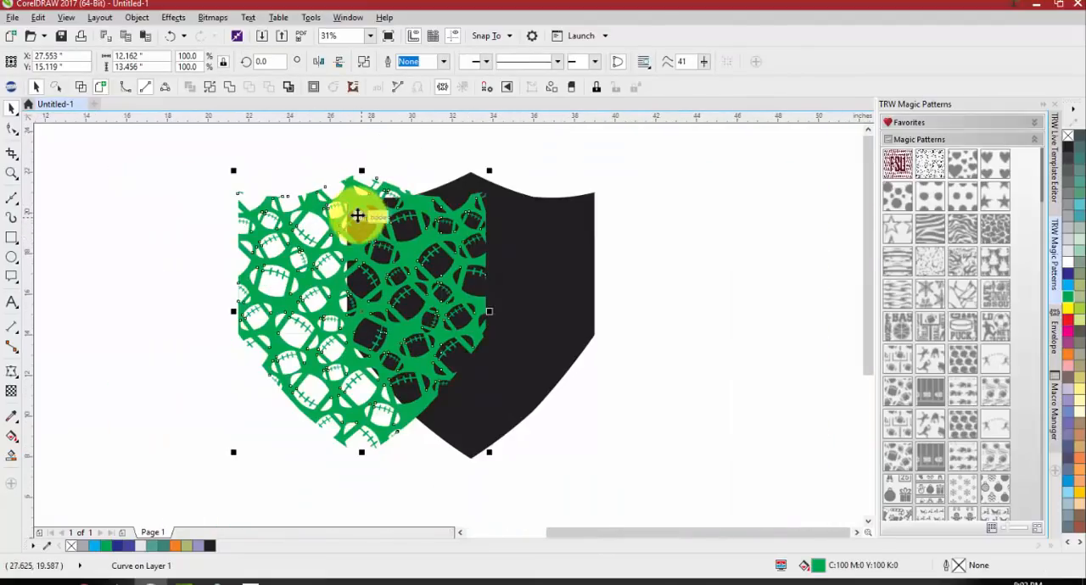
drag(356, 213, 201, 224)
click(748, 300)
scroll(434, 273, down, 2)
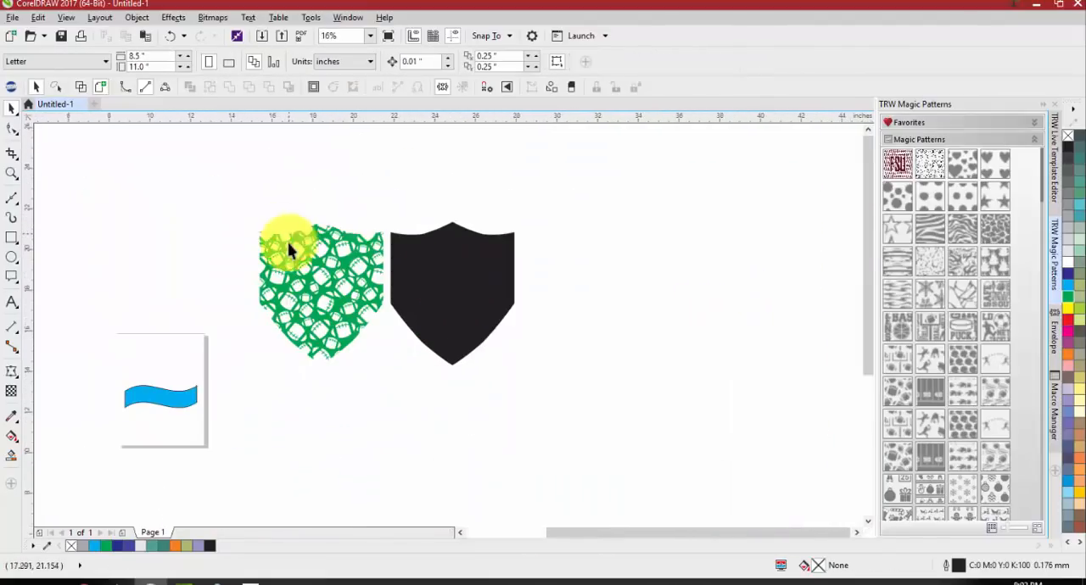
Smart-fill the pieces of one football in the green pattern with light blue (C:50 M:21) and a 0.25 mm pink outline
scroll(289, 244, up, 3)
drag(328, 297, 323, 332)
key(Escape)
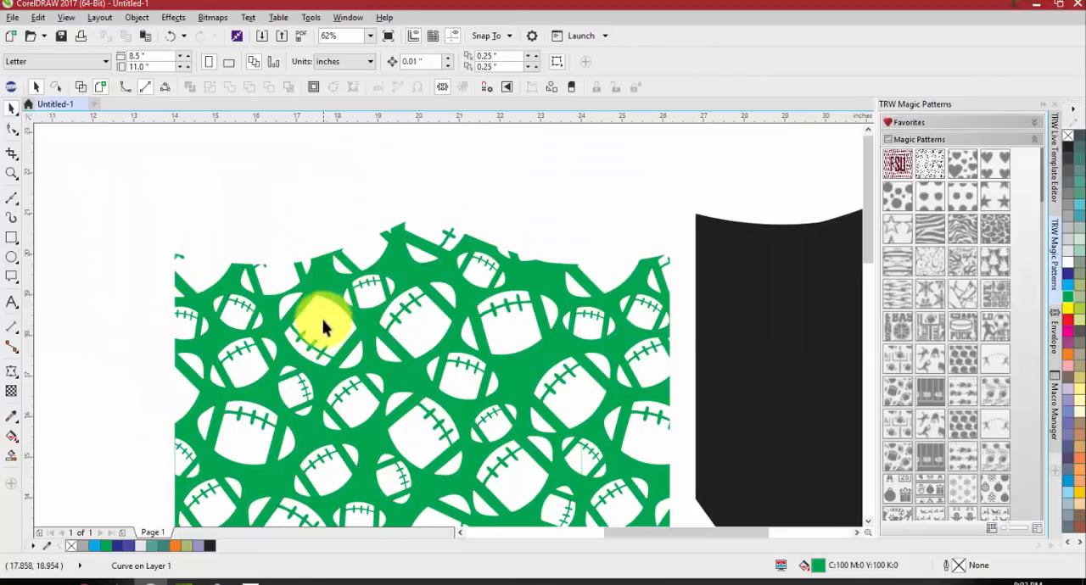
click(12, 458)
click(399, 346)
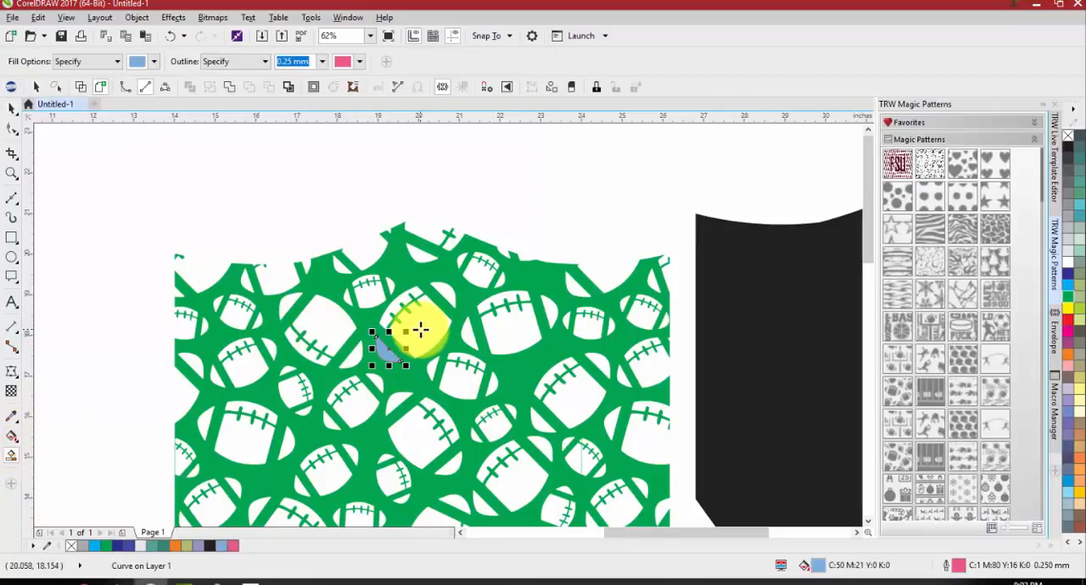
click(394, 308)
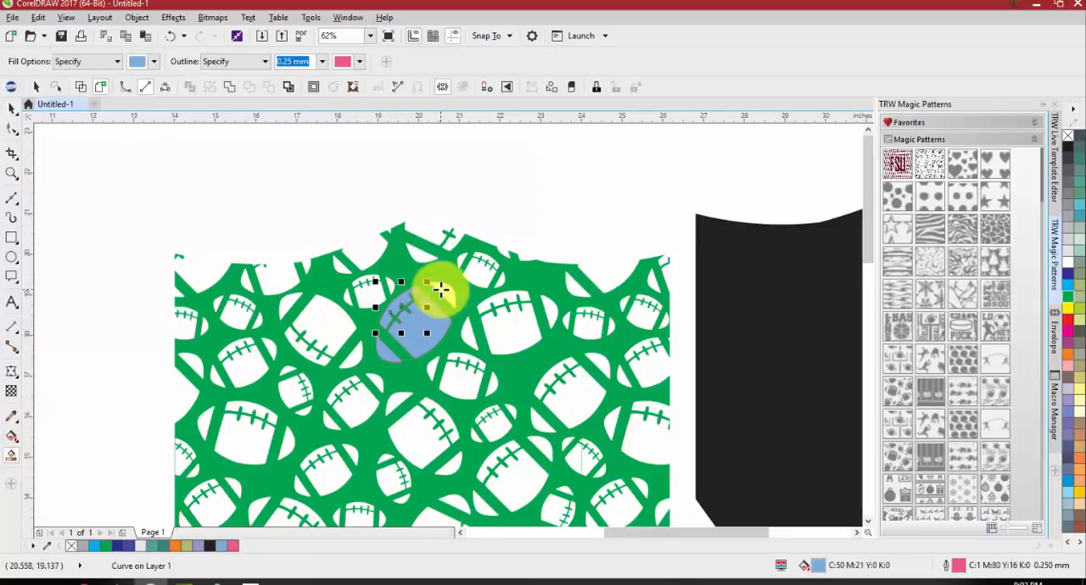
click(442, 291)
Select the four light blue football pieces and weld them into a single curve
key(space)
shift+click(411, 332)
shift+click(394, 305)
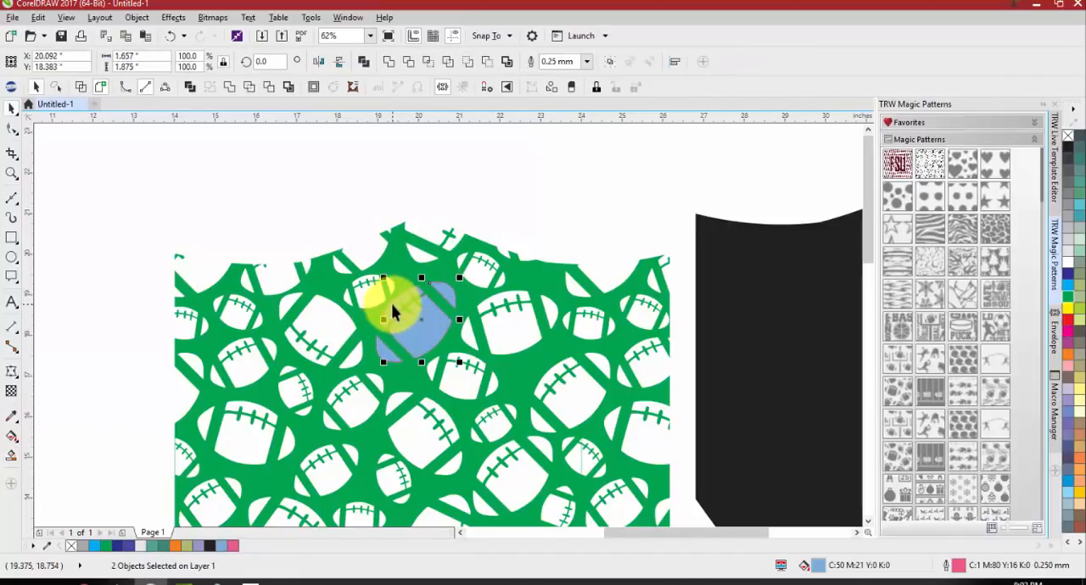
shift+click(382, 347)
click(386, 66)
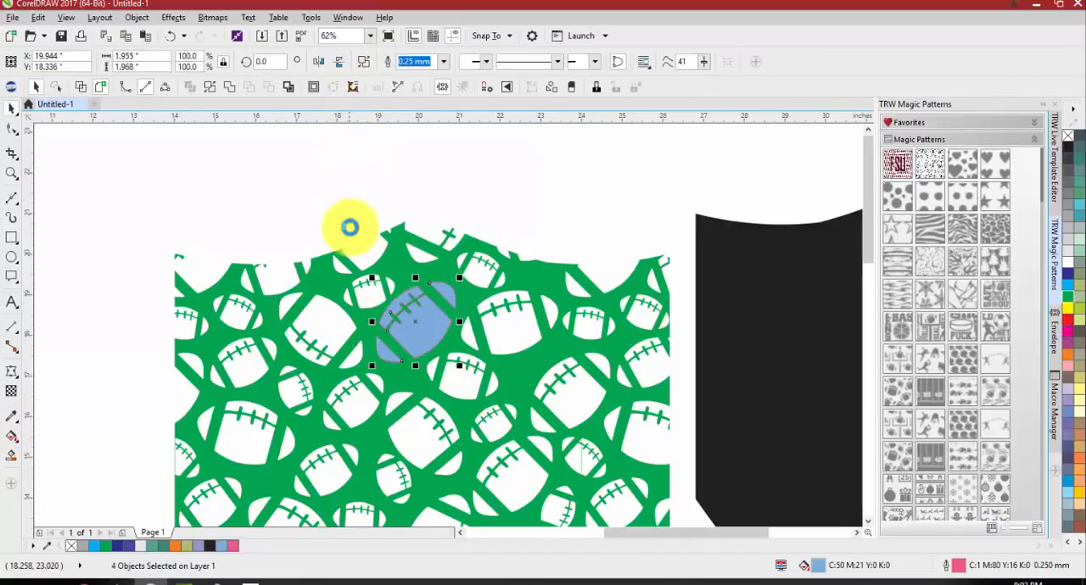
Enlarge the football to about 6.49 by 6.53 inches outside the pattern and recolor it K:80 without an outline
scroll(348, 228, down, 1)
drag(387, 259, 140, 298)
drag(153, 262, 202, 215)
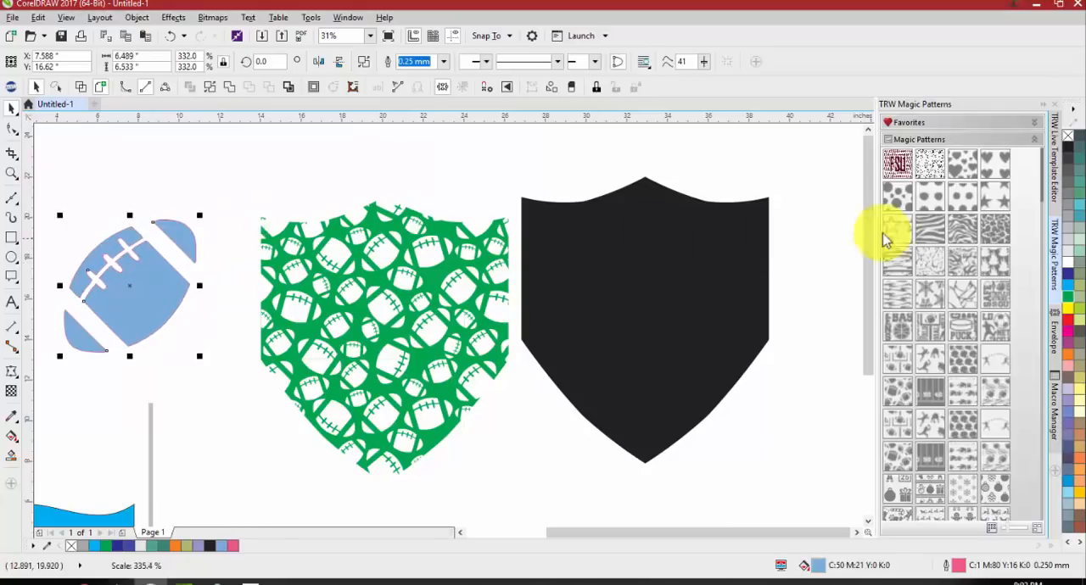
click(1069, 167)
right_click(1068, 136)
Move the gray football onto the black shield so that it overlaps the shield's upper edge near the center
scroll(492, 206, down, 1)
drag(325, 235, 613, 240)
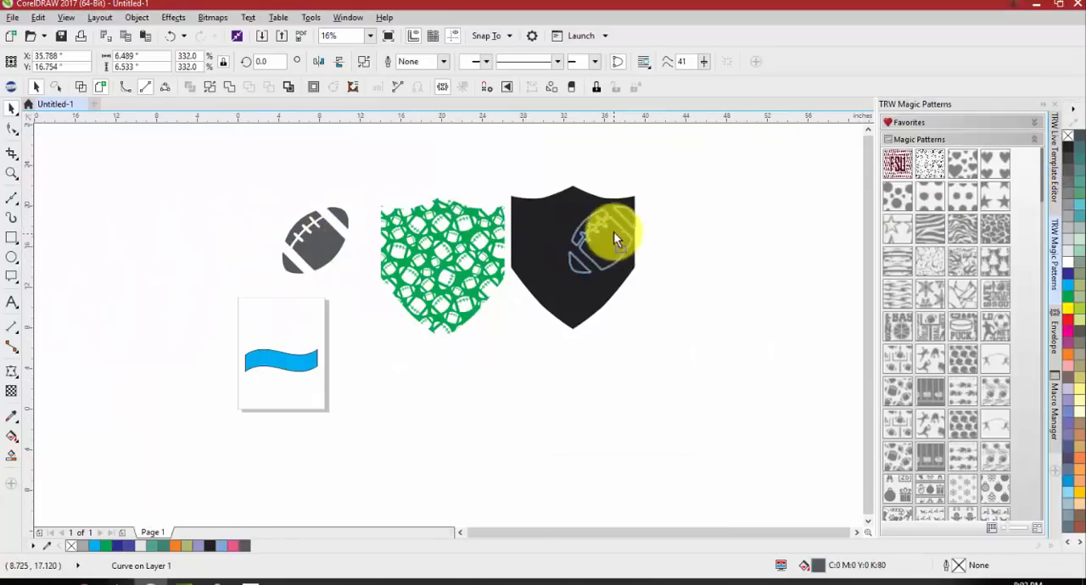
drag(582, 202, 582, 196)
scroll(582, 197, up, 1)
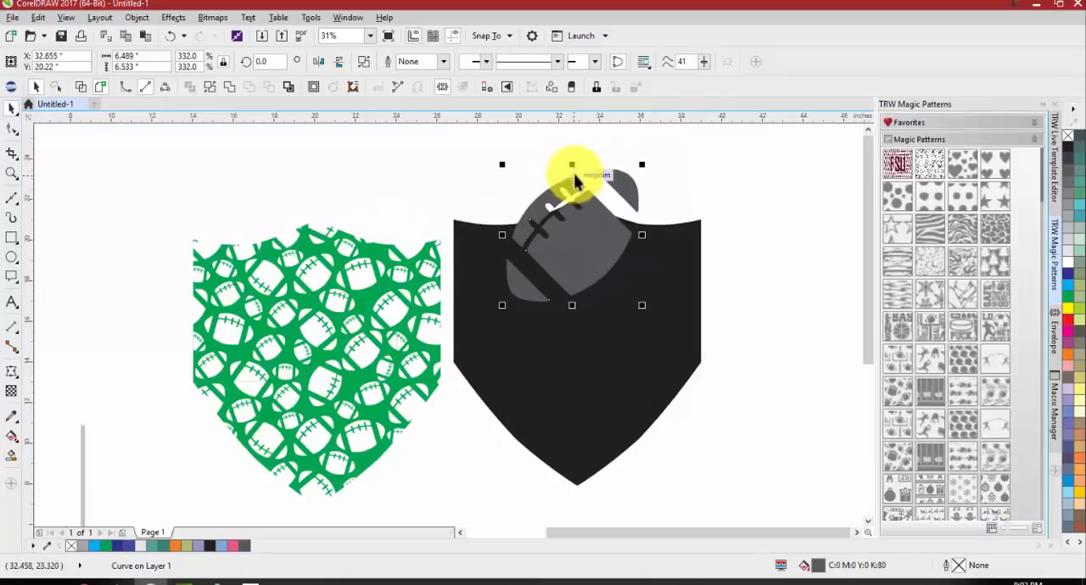
click(597, 259)
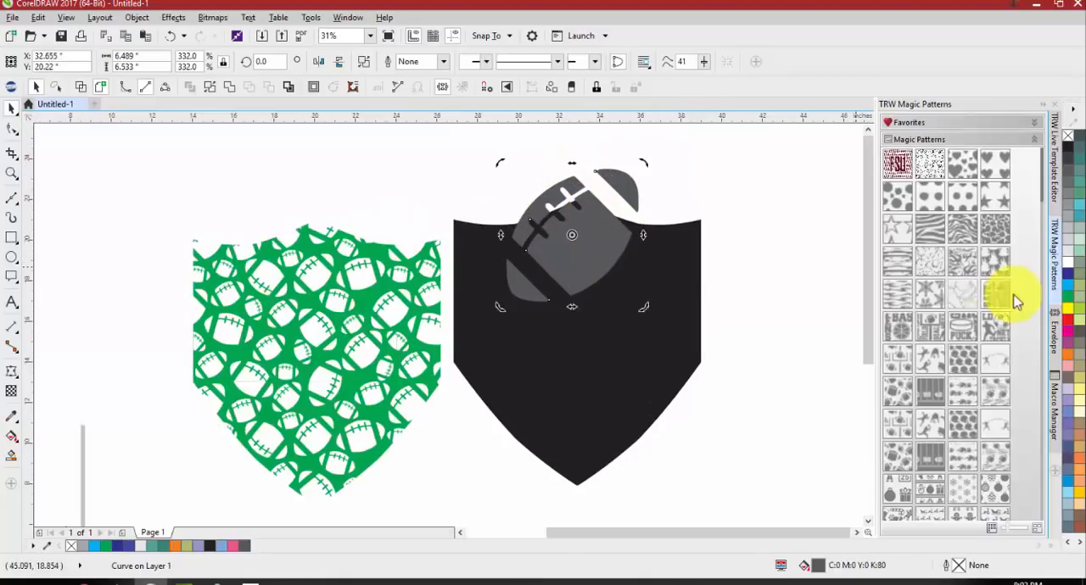
Move the football and black shield together onto the page, shrink them to about 6.08 by 7.8 inches, and center them on the page
scroll(766, 314, down, 1)
drag(848, 187, 594, 461)
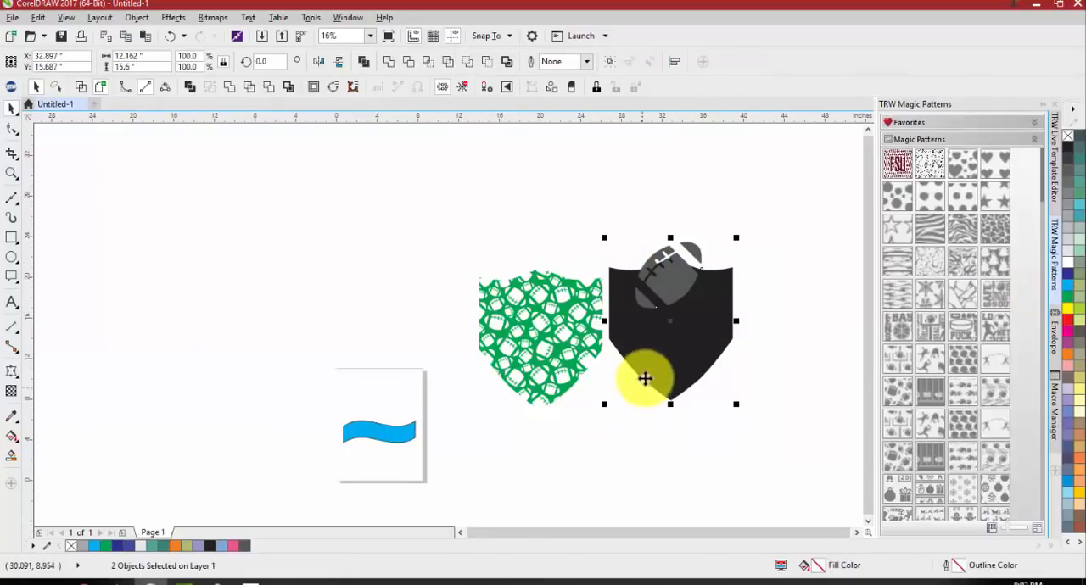
mouse_move(644, 375)
mouse_down()
mouse_move(339, 470)
mouse_move(387, 431)
mouse_up()
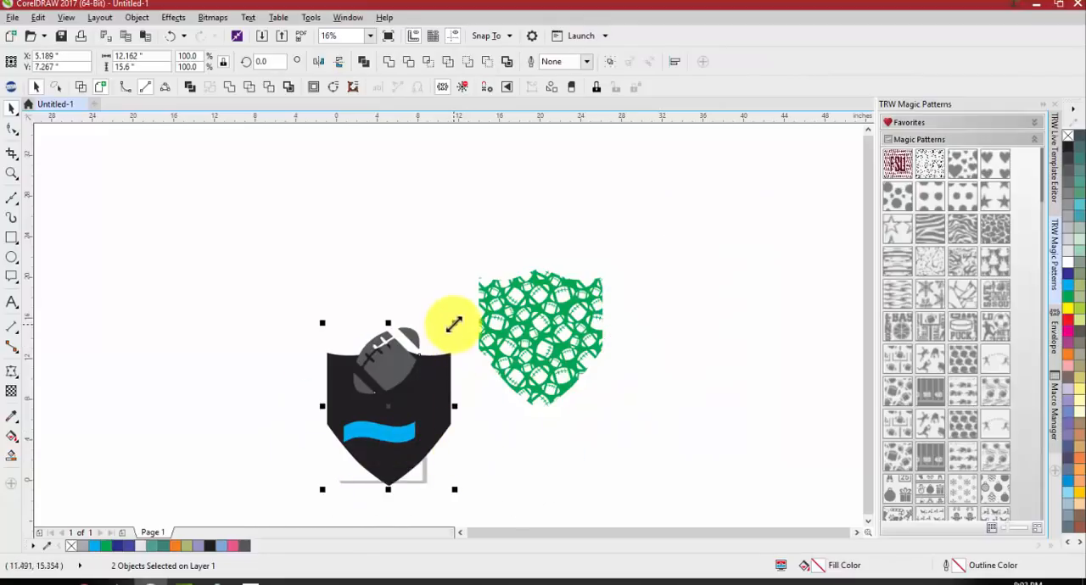
drag(456, 320, 423, 364)
drag(409, 399, 404, 401)
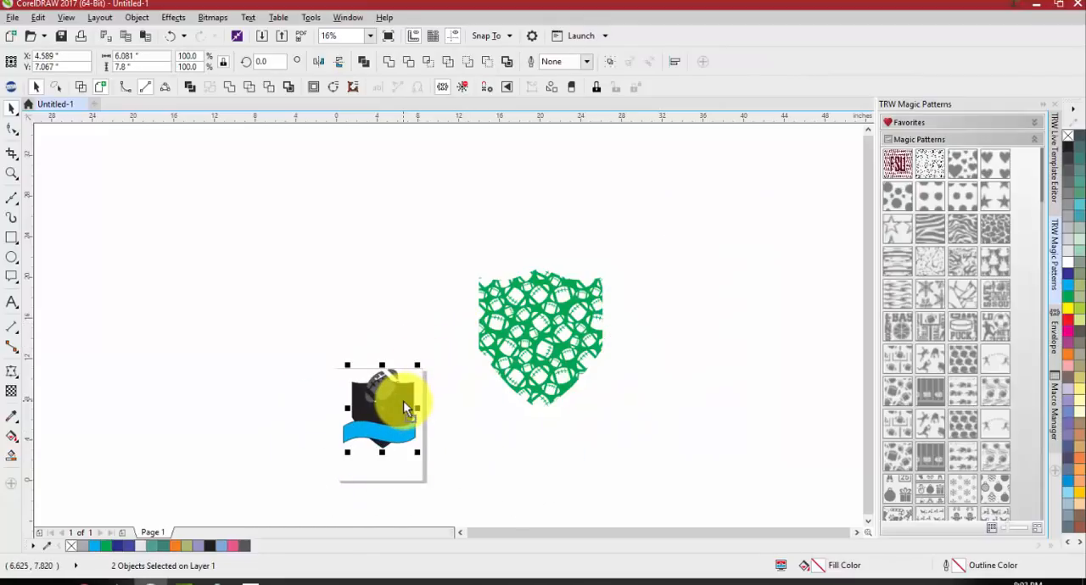
key(p)
Move the gray football straight up so that it overlaps the shield's upper edge above the blue banner
scroll(364, 433, up, 4)
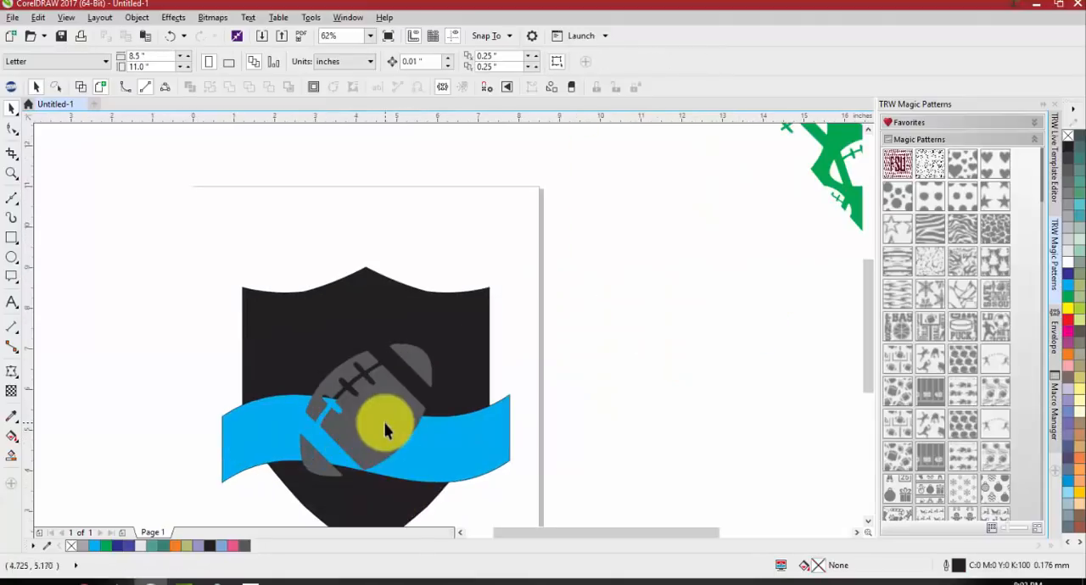
drag(387, 412, 386, 313)
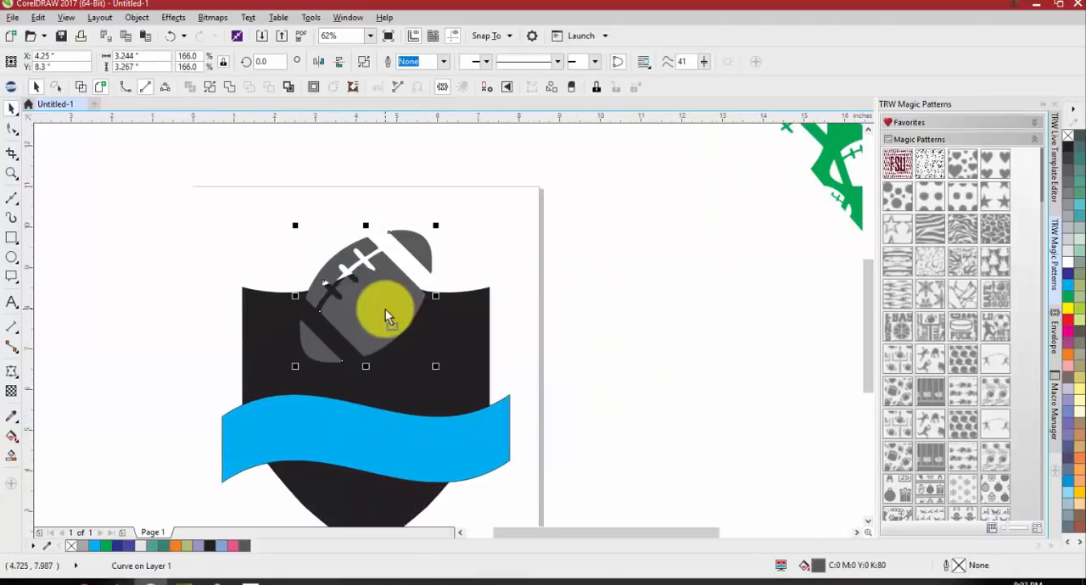
click(584, 340)
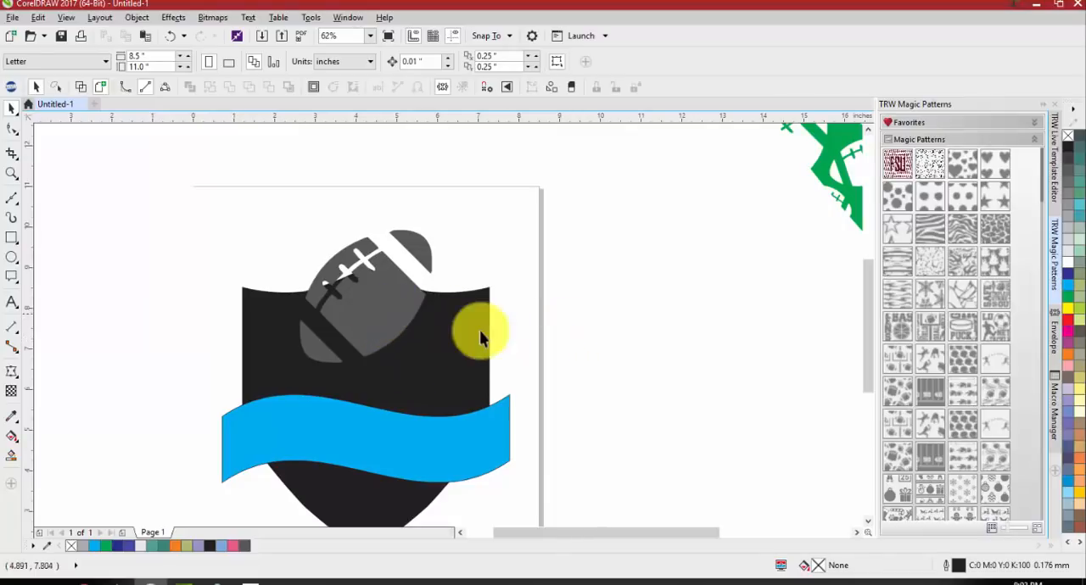
Delete the green football pattern beside the page, then undo the deletion
scroll(527, 330, down, 2)
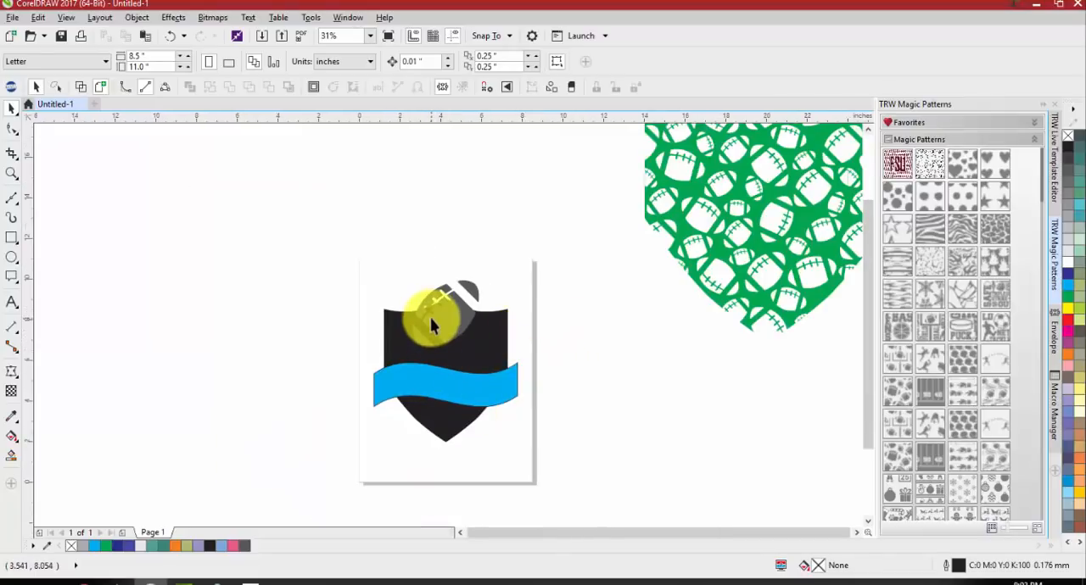
scroll(526, 365, down, 2)
click(638, 282)
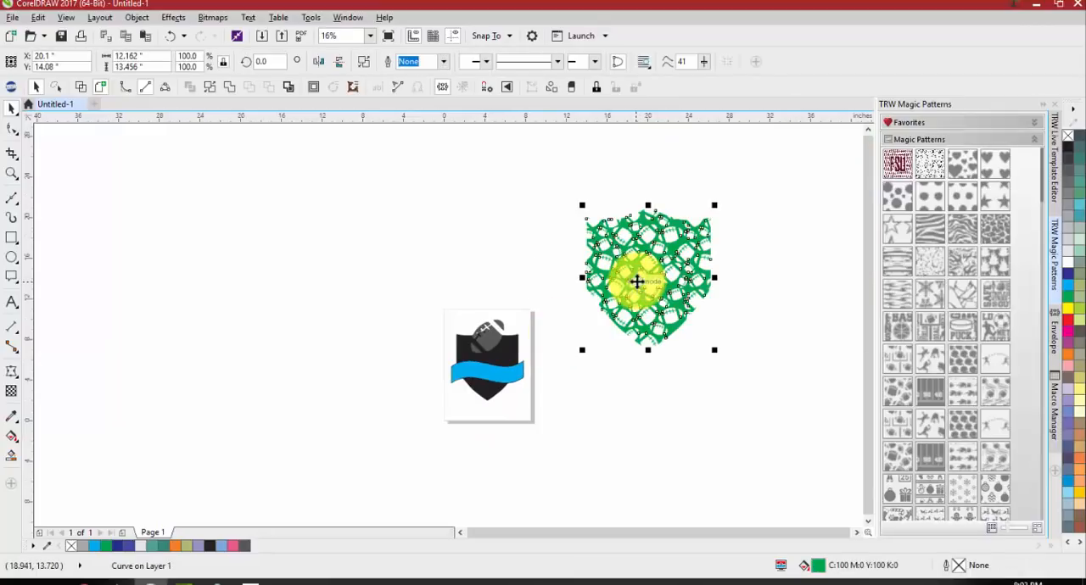
key(Delete)
scroll(475, 382, up, 2)
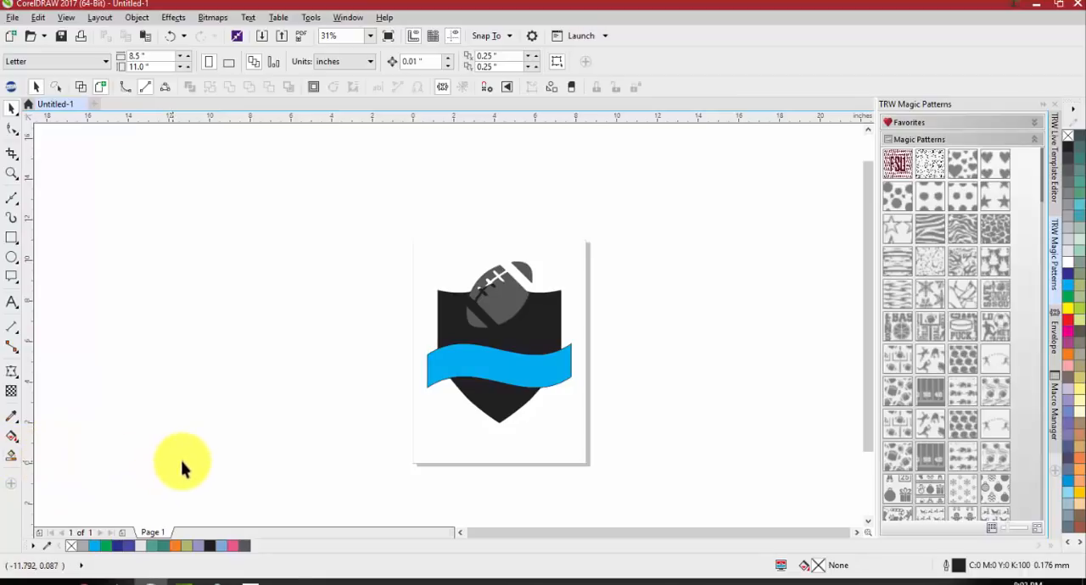
key(ctrl+z)
scroll(446, 438, down, 2)
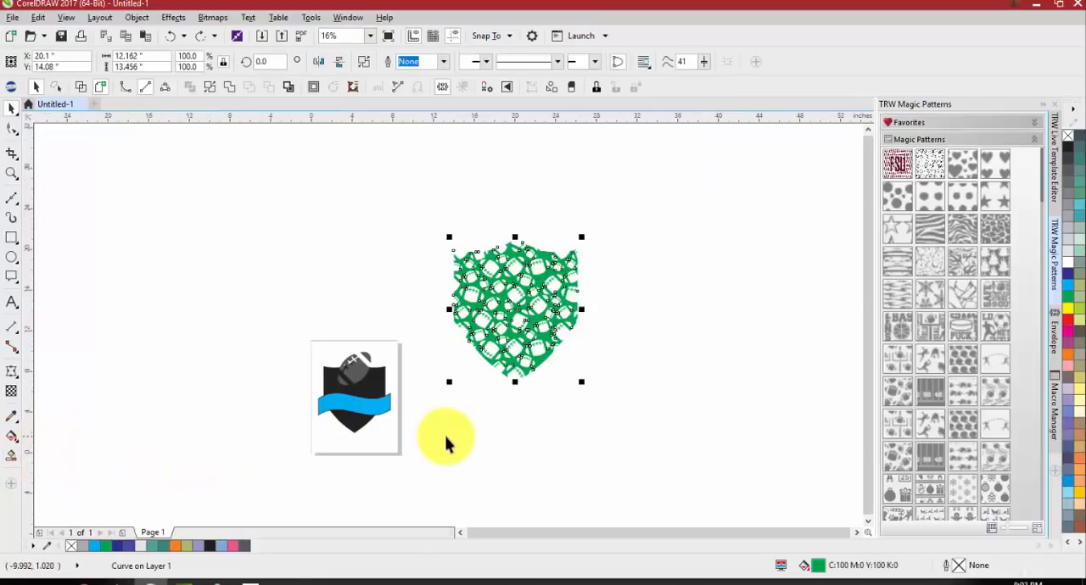
Undo the placement of the football and shield on the page back to their spot beside the green pattern
scroll(518, 330, up, 2)
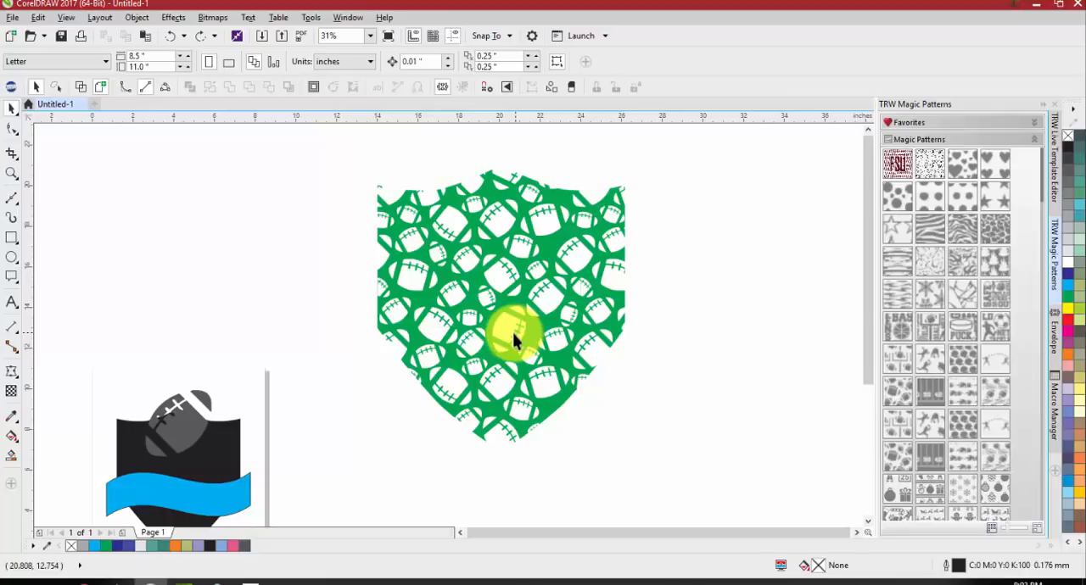
scroll(344, 339, down, 4)
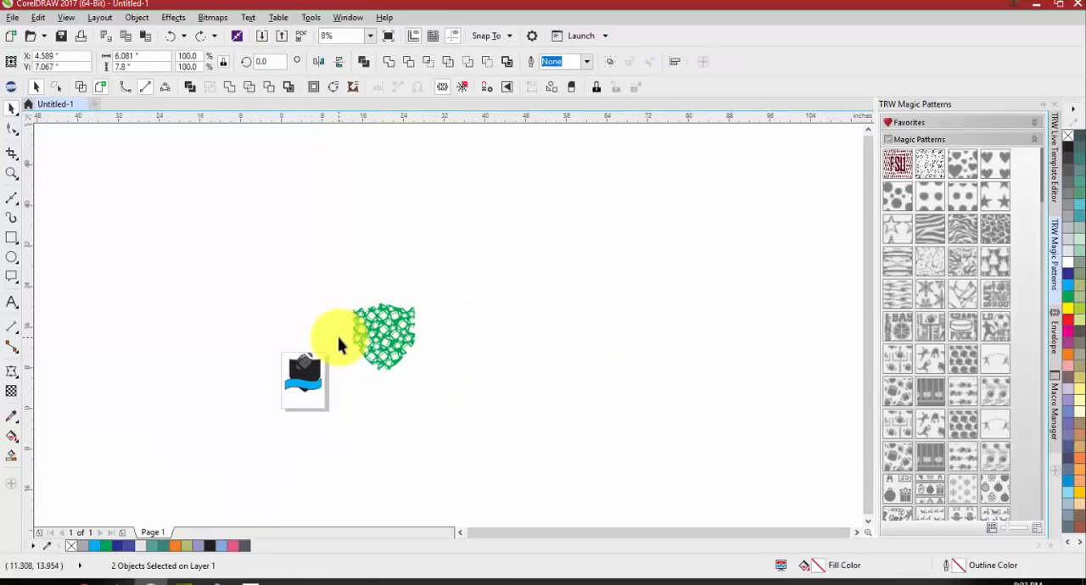
key(ctrl+z)
key(ctrl+z)
Move the black shield away from the football and shrink it to about 5.89 by 6.83 inches
click(383, 405)
click(448, 338)
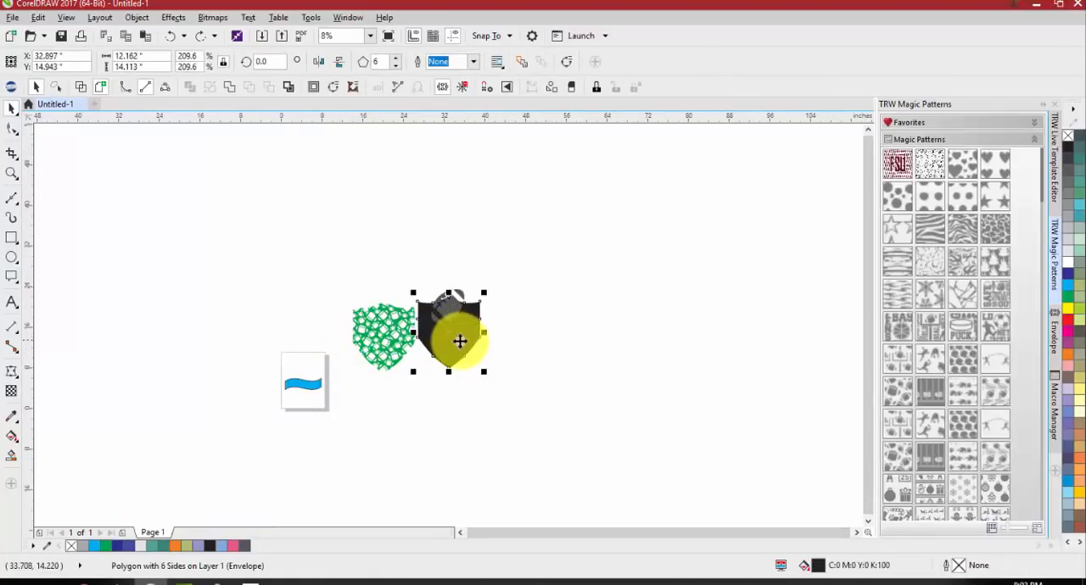
drag(459, 341, 543, 343)
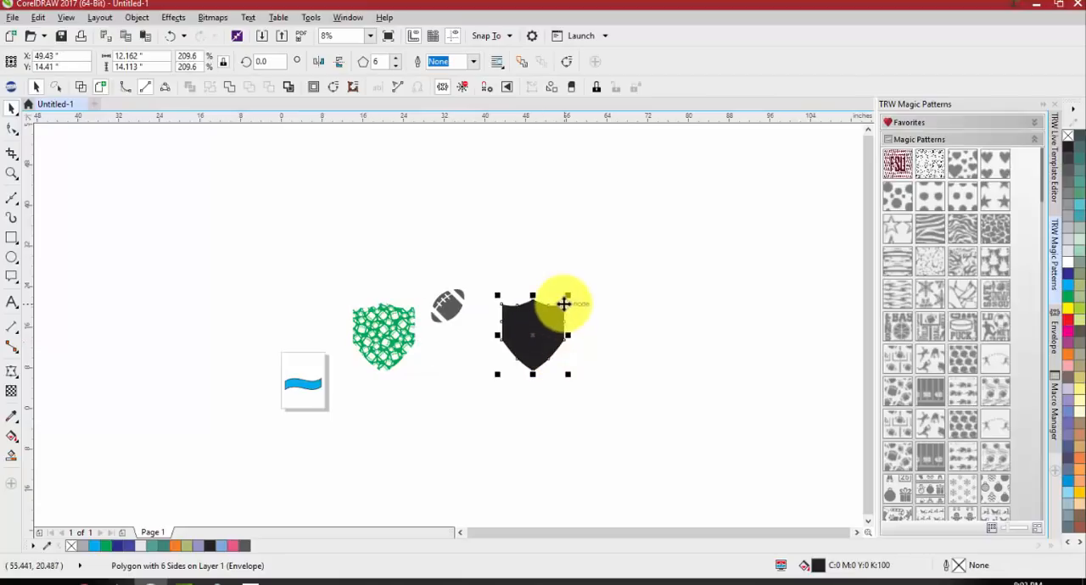
drag(567, 296, 538, 318)
Place a copy of the small shield beside it and enlarge the copy to about 18.5 by 21.5 inches
scroll(562, 315, up, 2)
drag(517, 366, 654, 366)
right_click(654, 366)
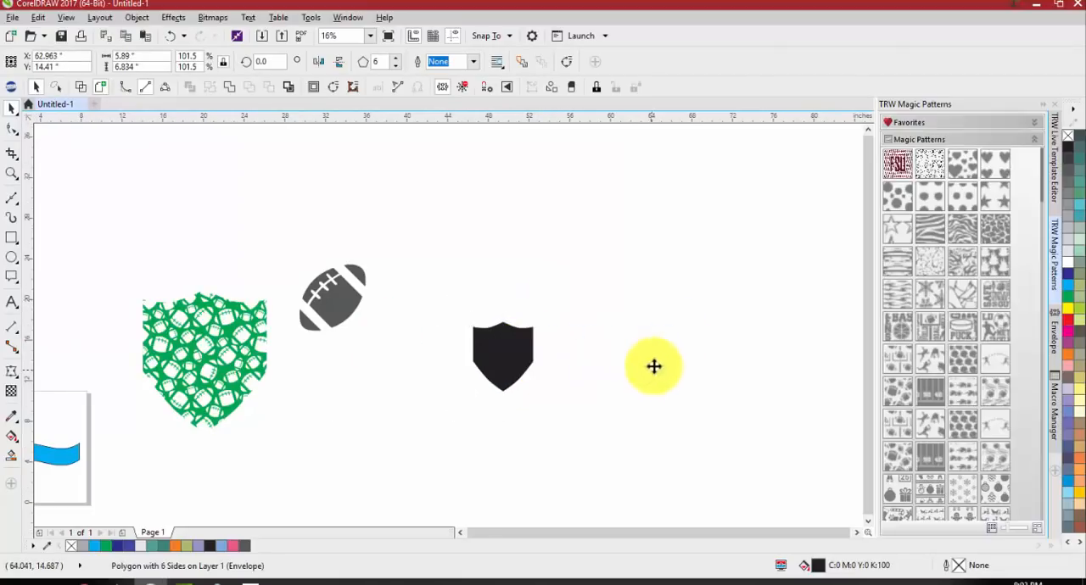
drag(677, 317, 758, 247)
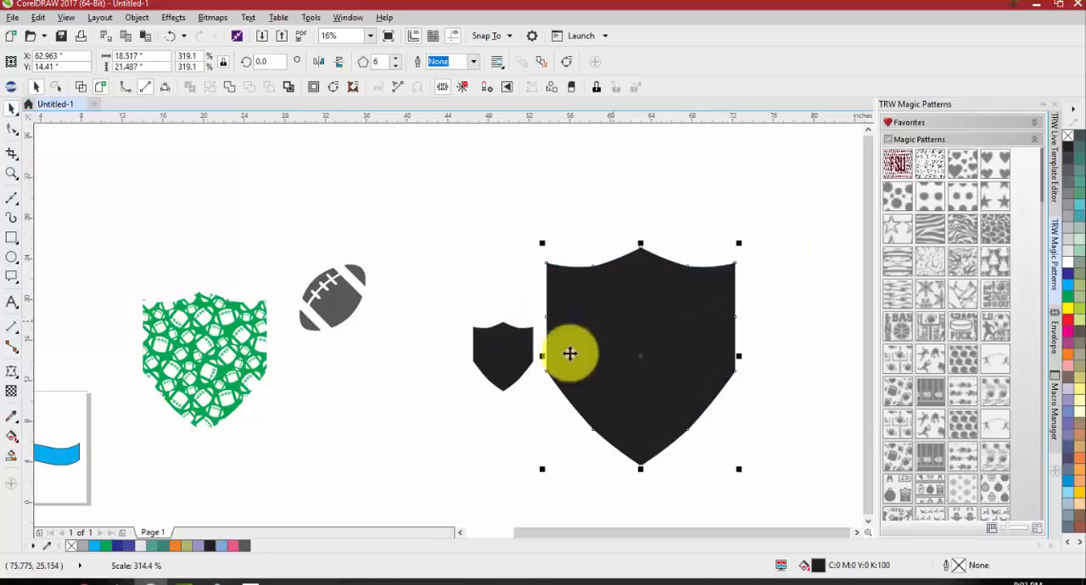
click(538, 328)
Apply the football Magic Pattern to the small shield and to the large shield to compare the pattern scale
click(489, 351)
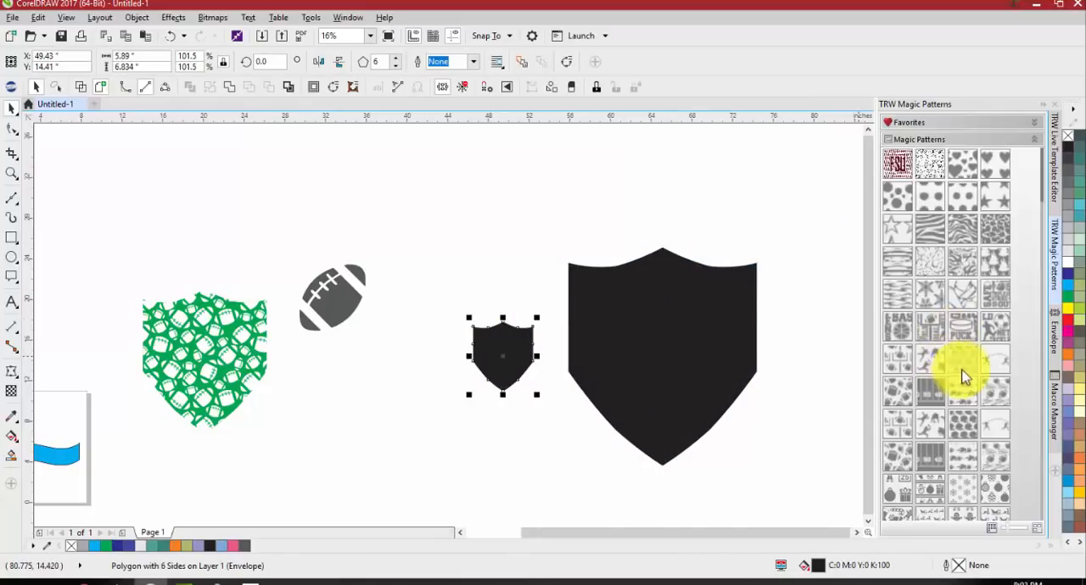
click(908, 395)
click(669, 366)
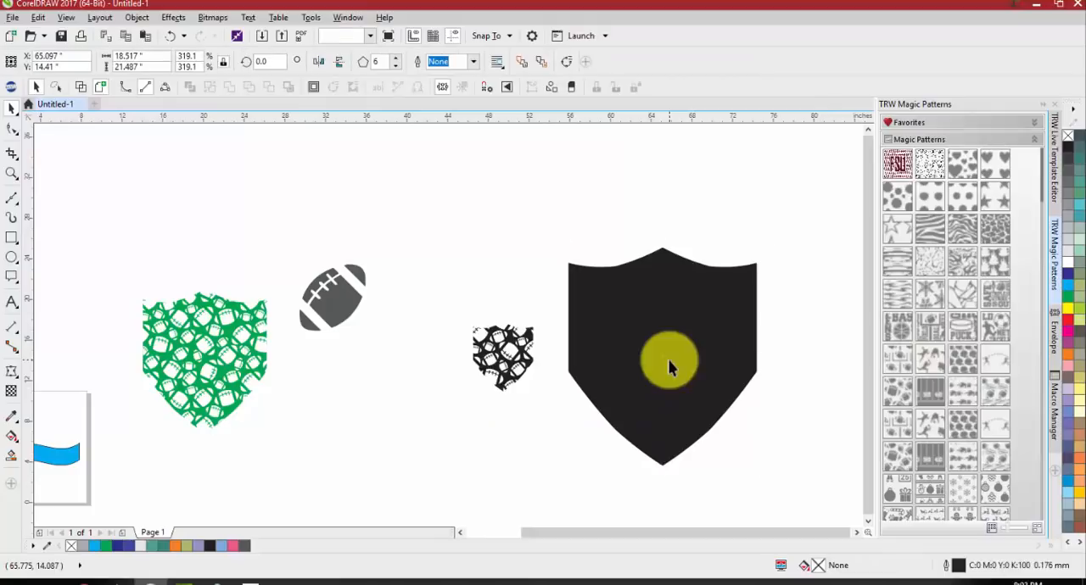
click(913, 387)
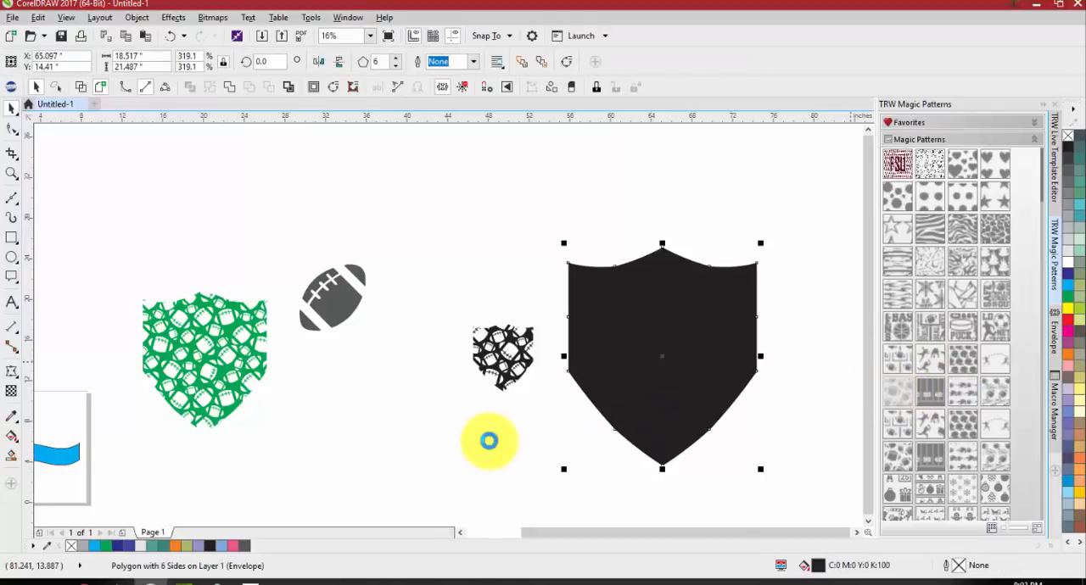
scroll(703, 375, up, 1)
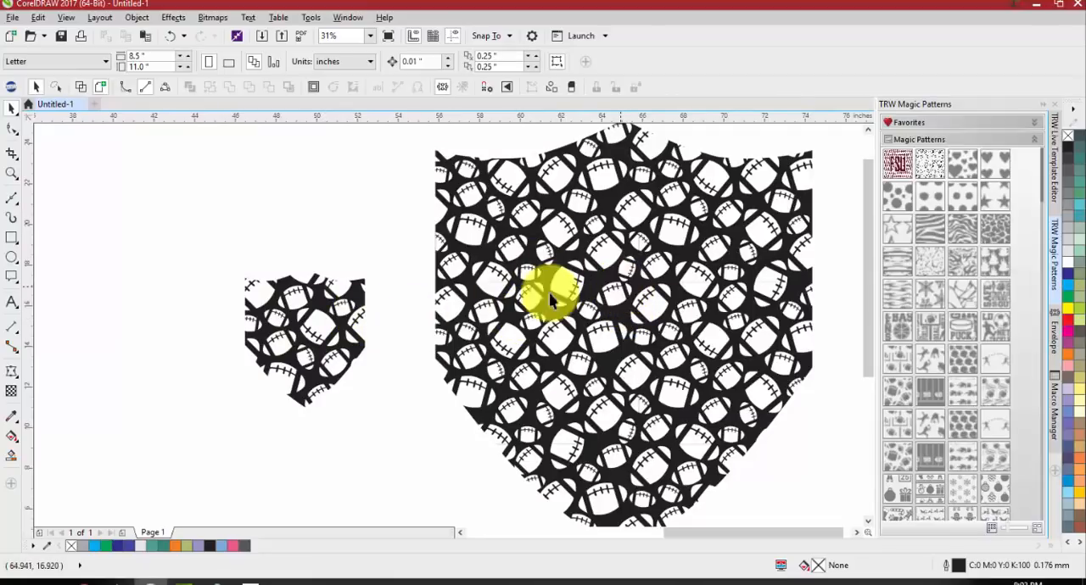
scroll(266, 310, up, 3)
scroll(384, 326, down, 1)
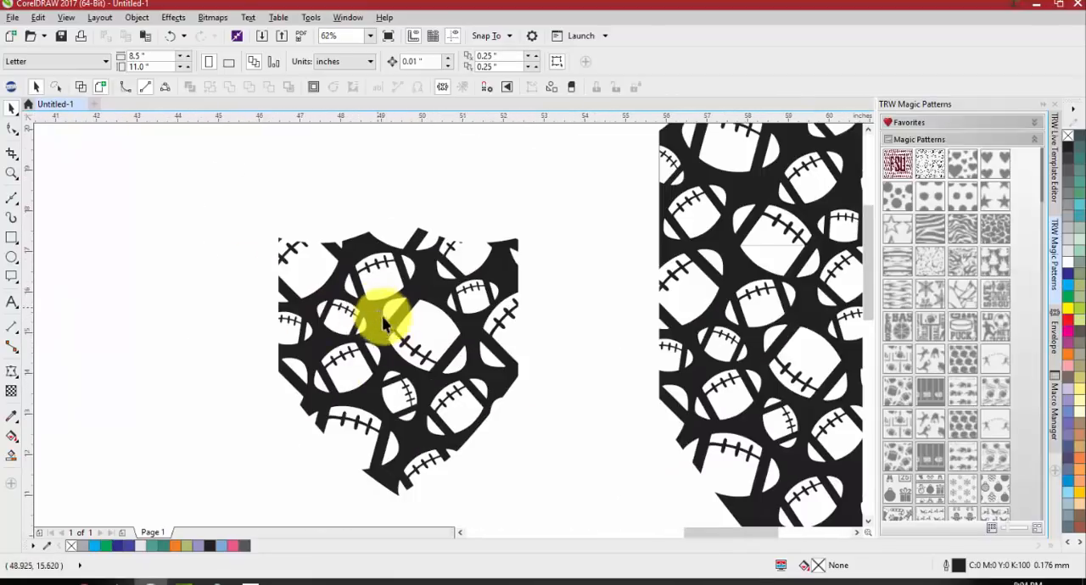
Undo the pattern fills, the shield copy, the shield resizing, and the last football and shield moves
scroll(401, 352, down, 1)
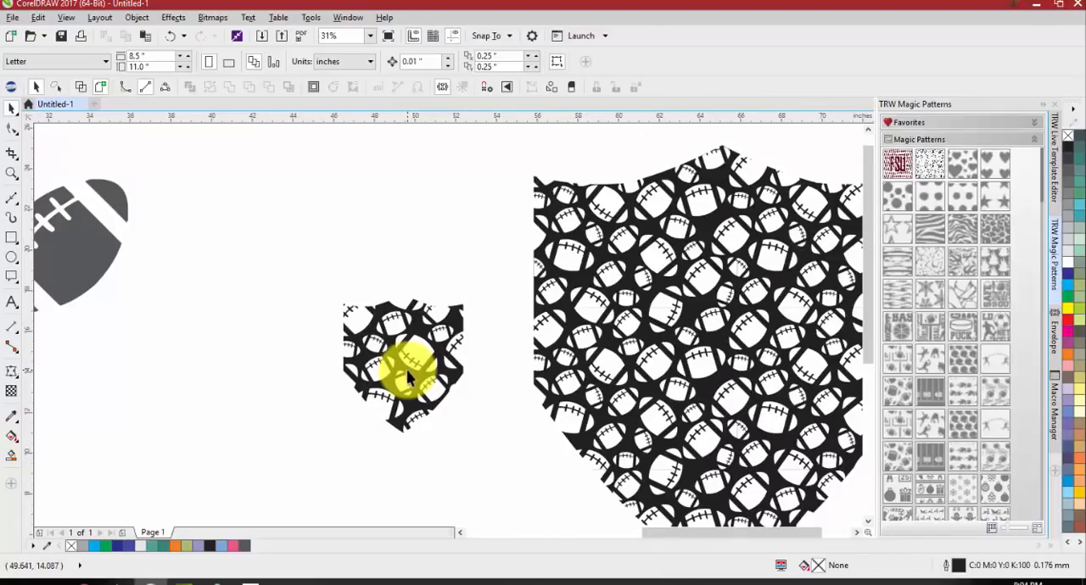
scroll(408, 378, down, 1)
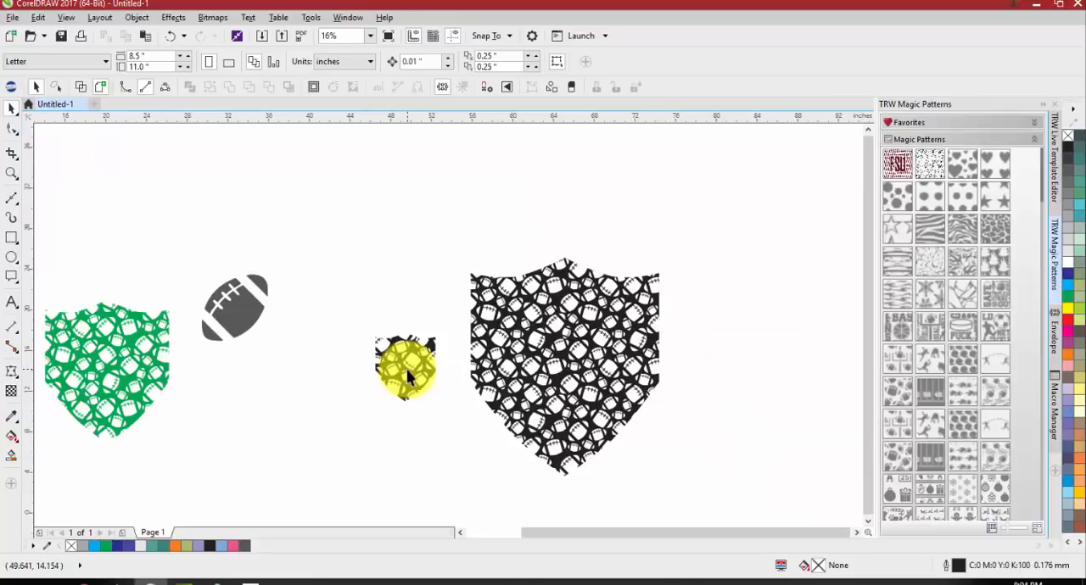
key(ctrl+z)
scroll(486, 345, down, 1)
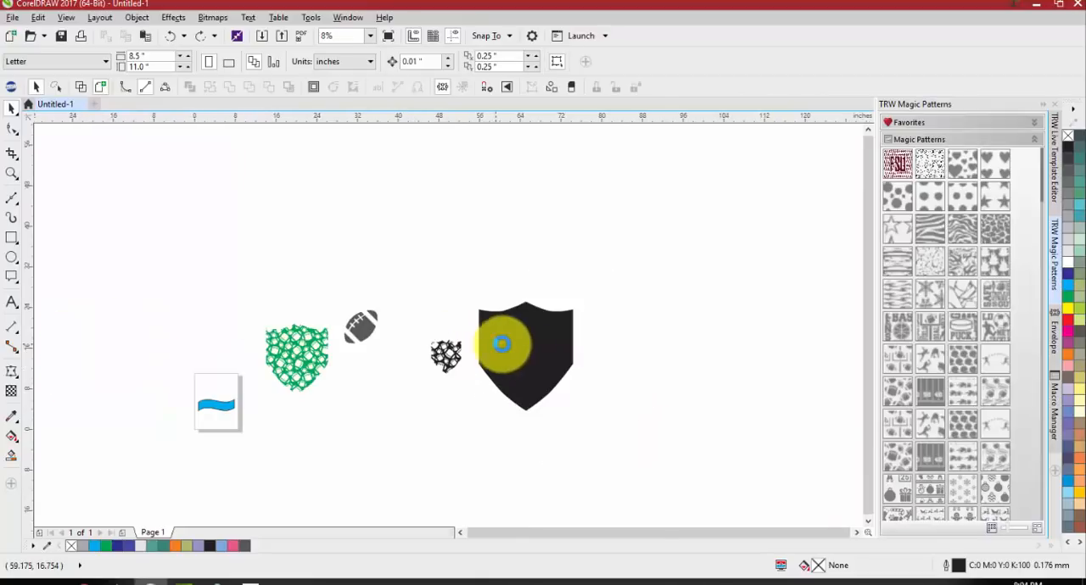
key(ctrl+z)
key(ctrl+z)
key(ctrl+z)
key(ctrl+z)
key(ctrl+z)
key(ctrl+z)
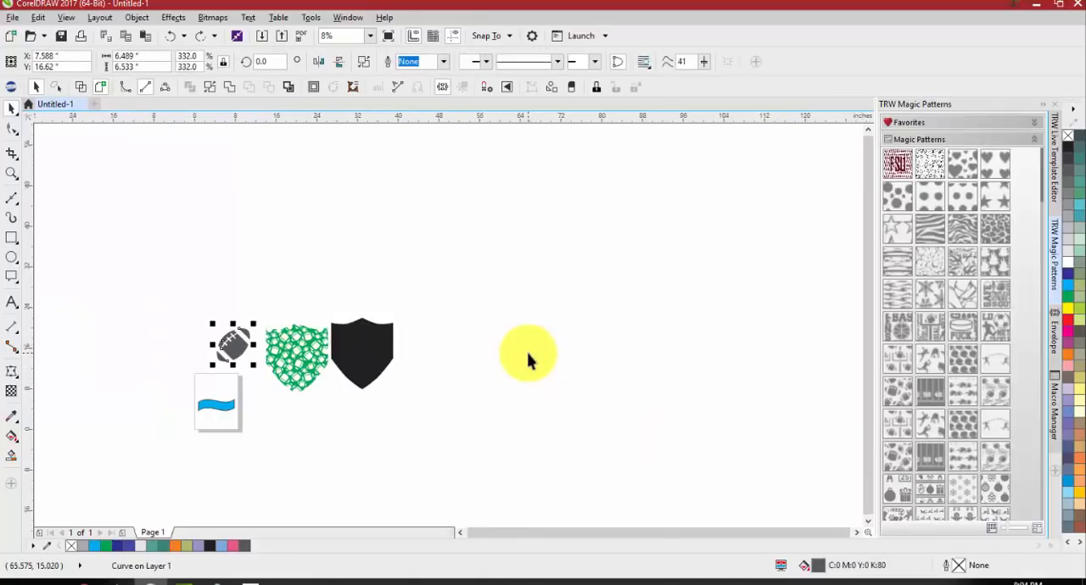
Delete the football, the green pattern and the black shield, keeping only the blue banner on the page
drag(501, 297, 248, 434)
key(Delete)
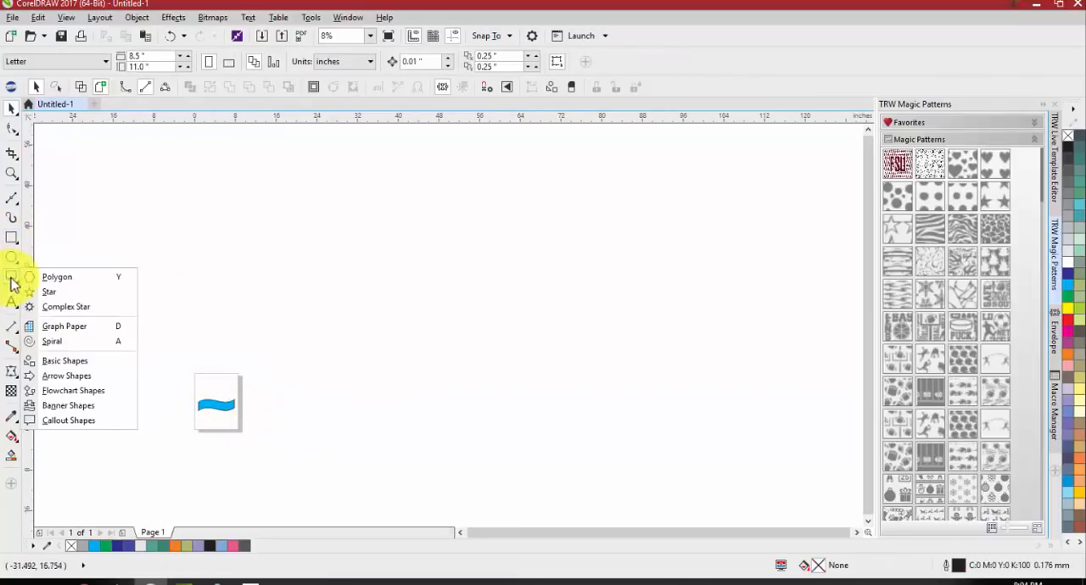
Draw a six-sided polygon about 10.85 by 12.53 inches beside the page
click(68, 278)
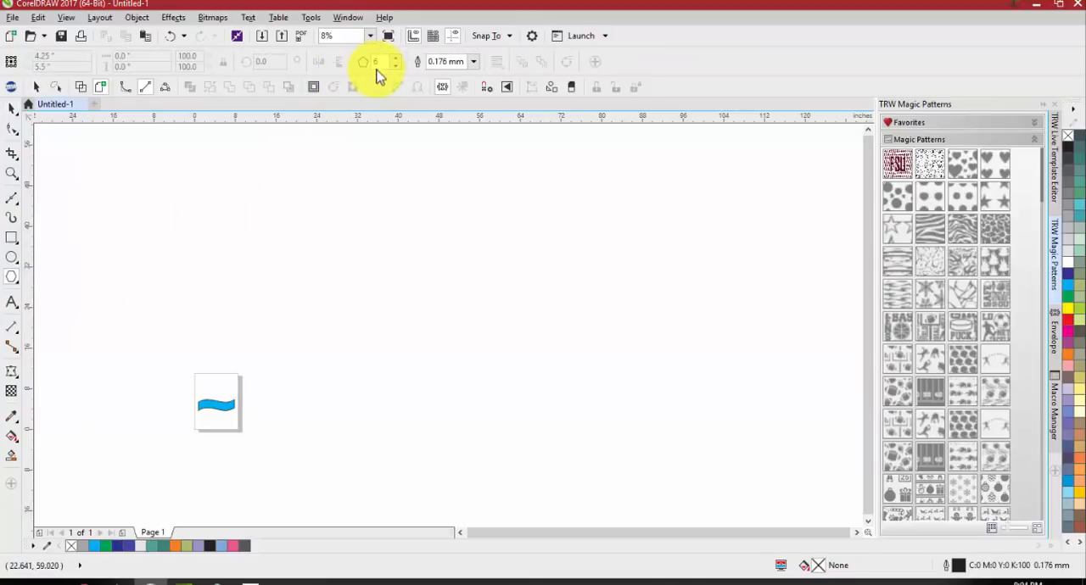
drag(328, 359, 266, 429)
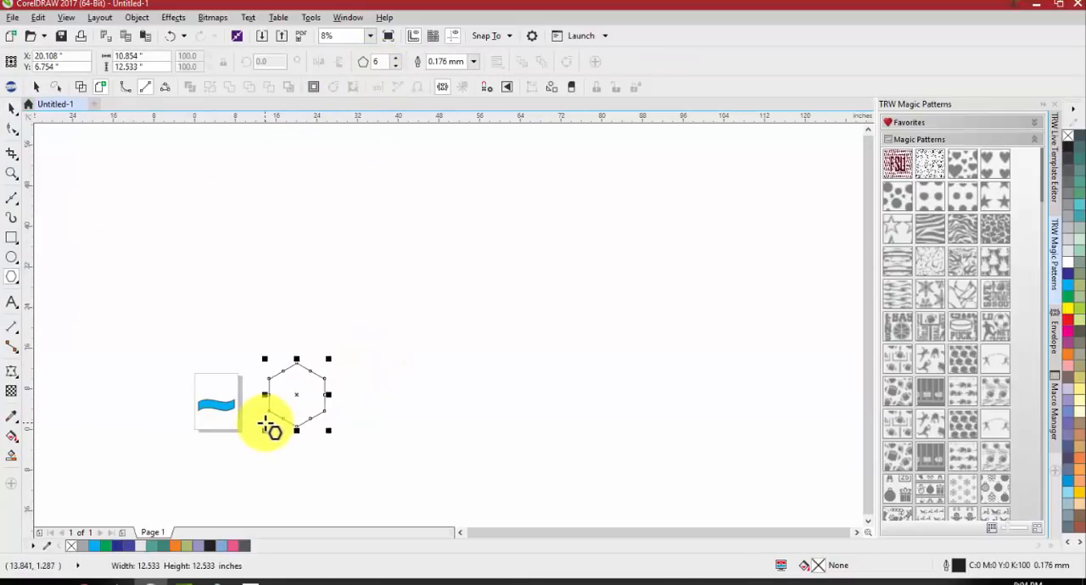
scroll(270, 428, up, 2)
scroll(381, 414, down, 2)
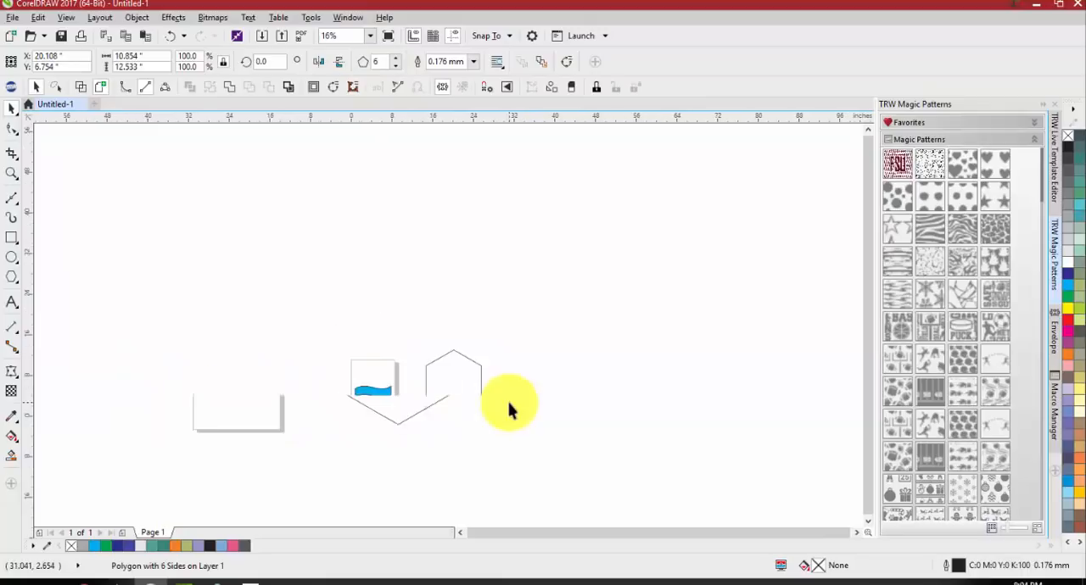
scroll(471, 363, up, 1)
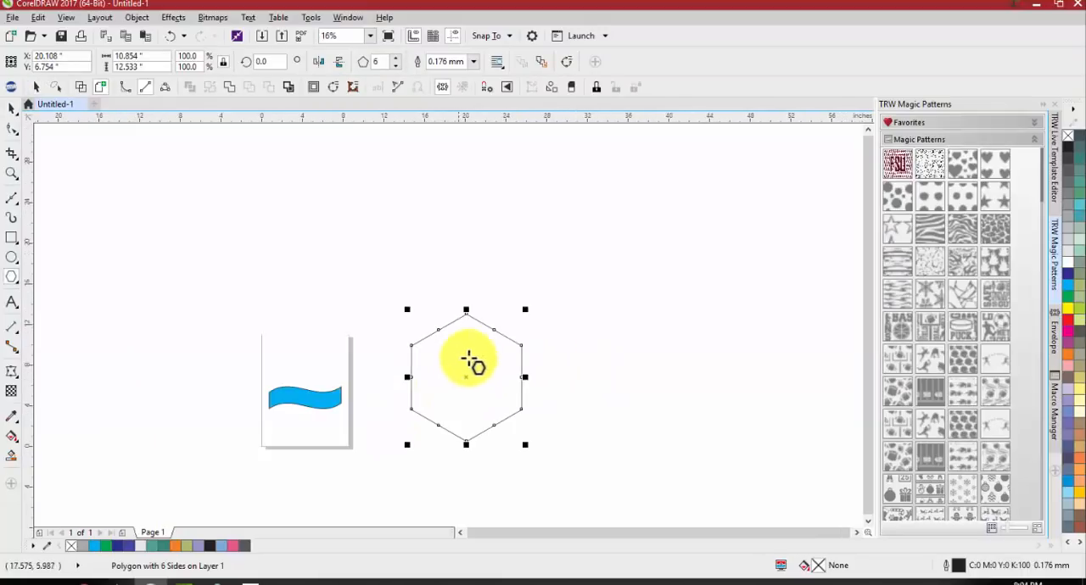
Add a Single Arc envelope to the hexagon and shape it into a shield with a lowered top, extended bottom and slightly bulging sides
click(1053, 333)
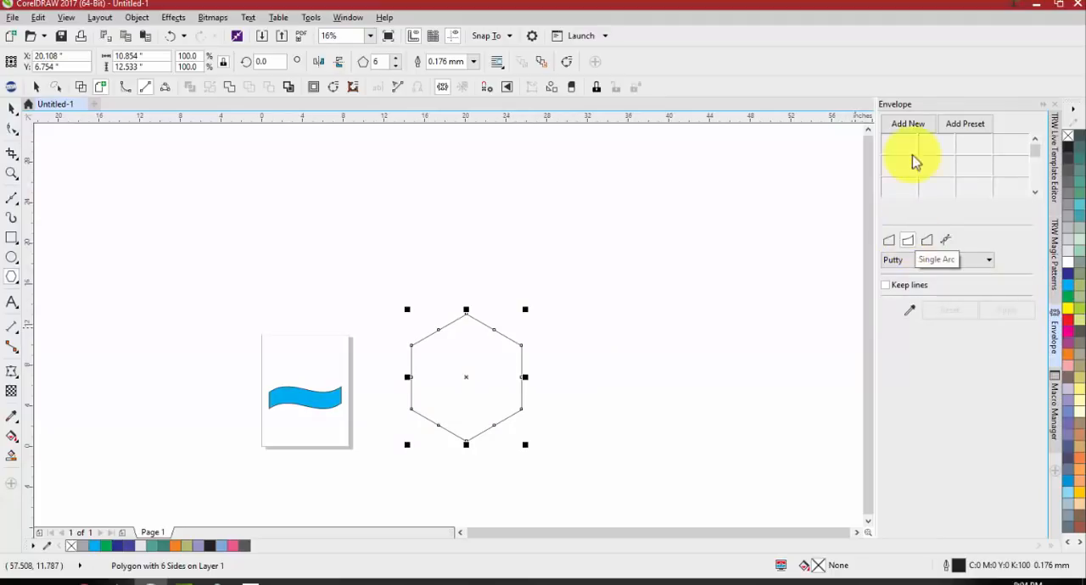
click(910, 127)
scroll(418, 473, up, 1)
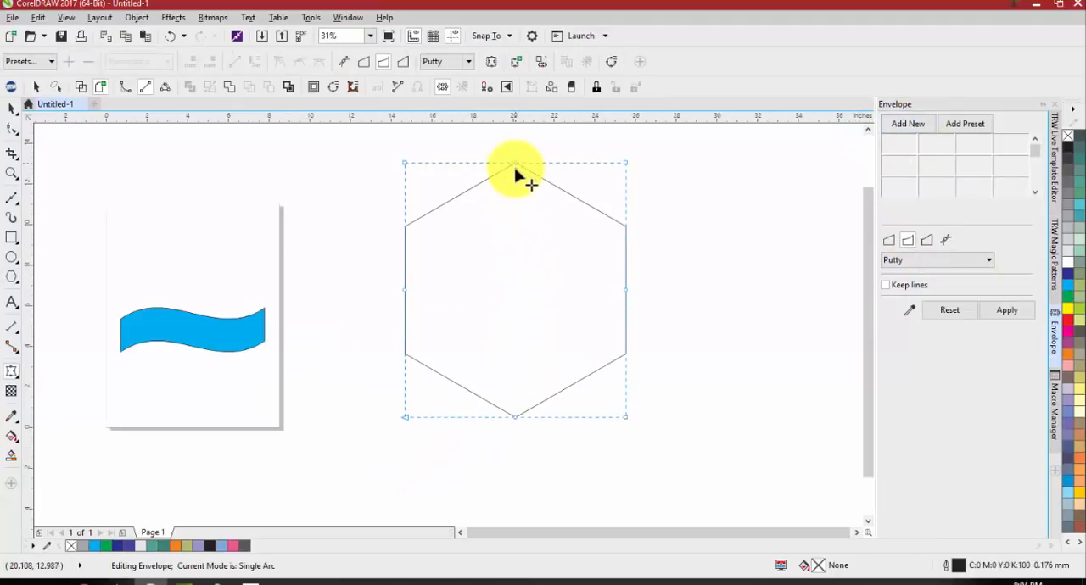
drag(515, 169, 517, 198)
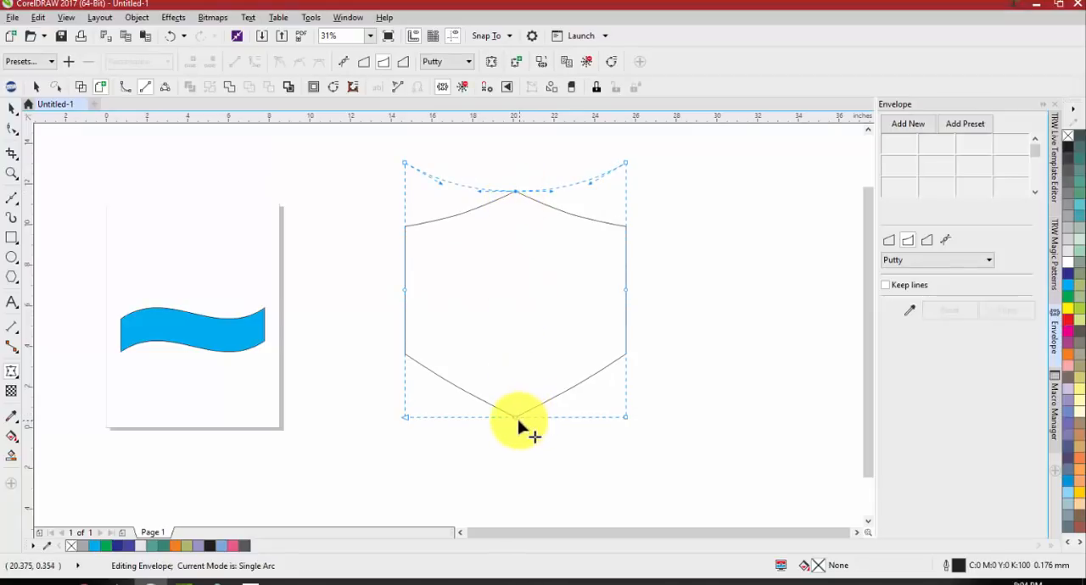
drag(516, 419, 516, 477)
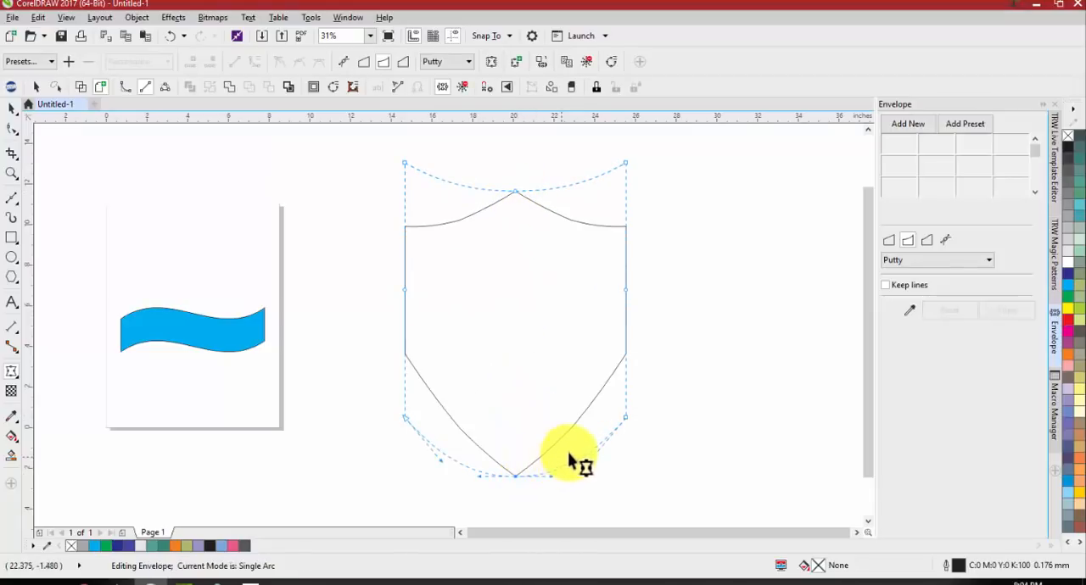
drag(631, 291, 641, 291)
key(space)
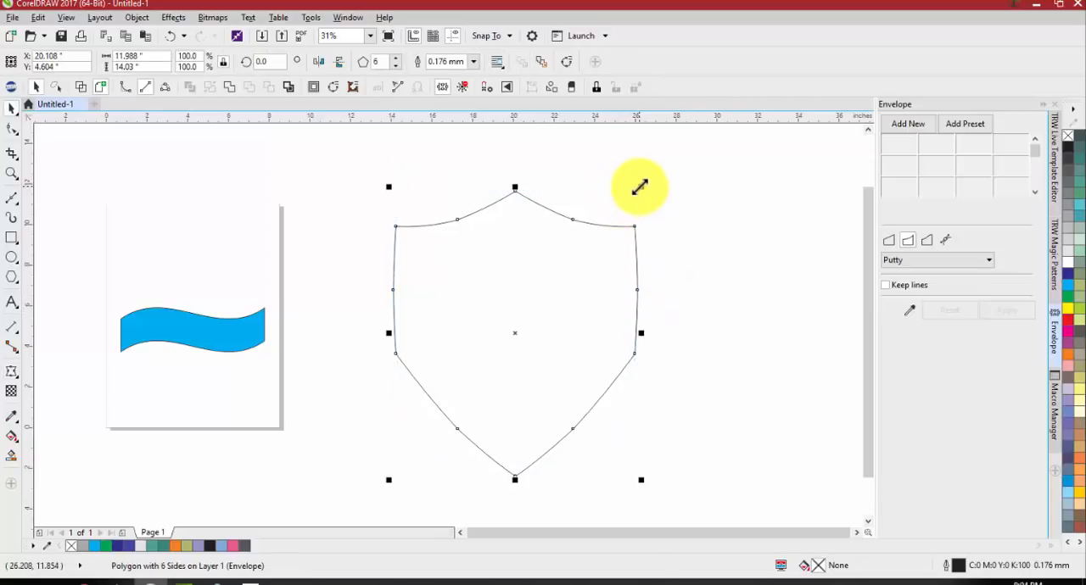
Scale the shield down to about 7.2 by 8.4 inches, fill it black and remove its outline
drag(641, 187, 592, 244)
click(1068, 147)
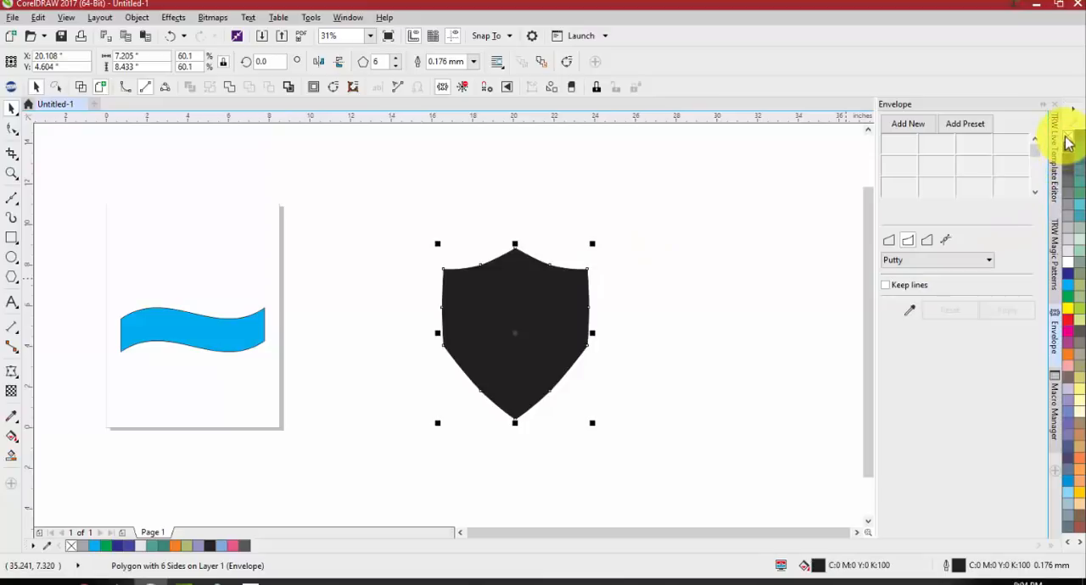
click(1068, 137)
click(1066, 147)
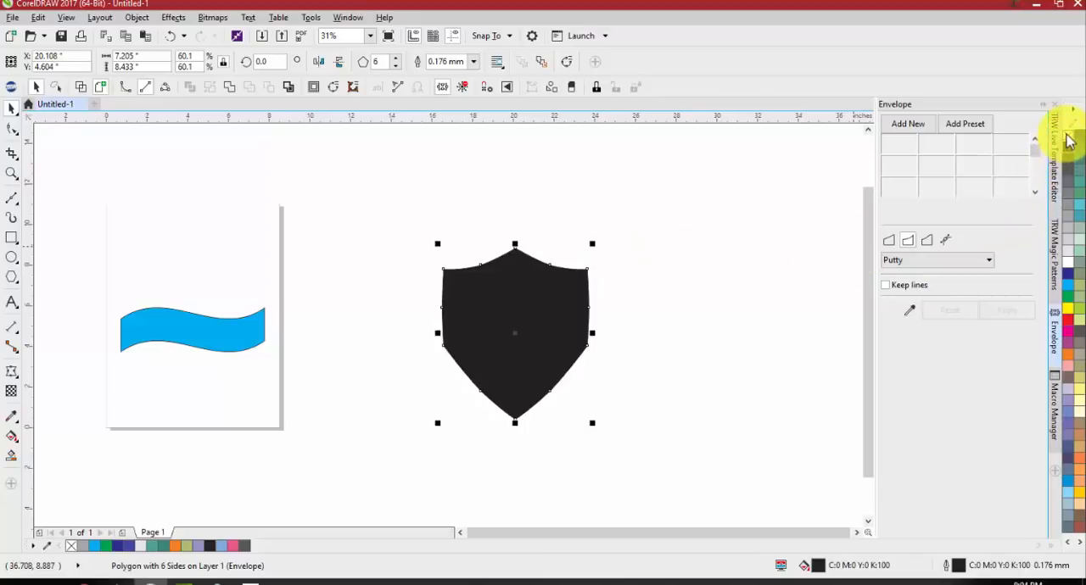
click(708, 243)
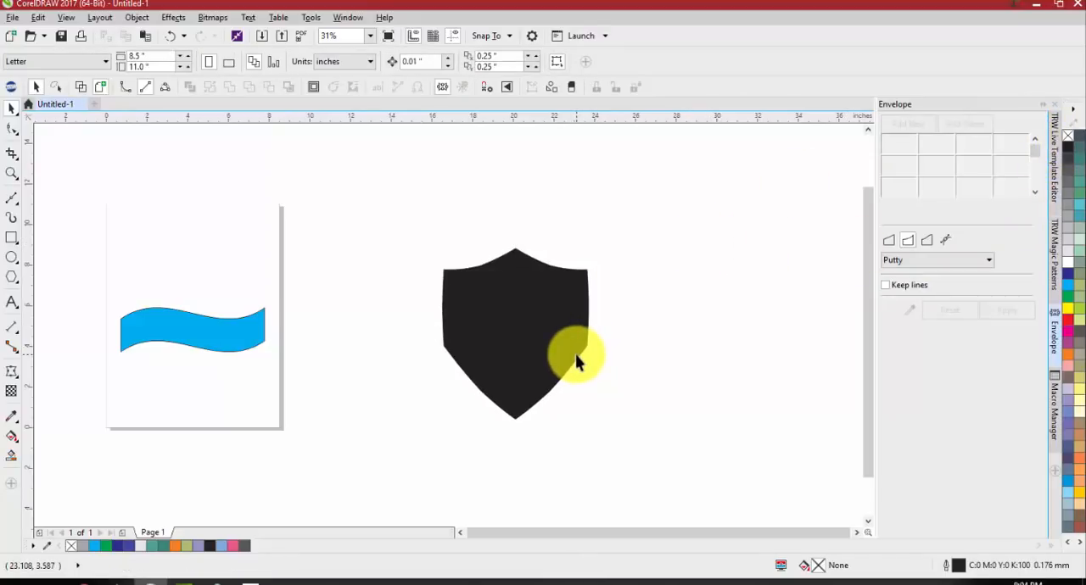
Make an enlarged copy of the black shield, about 15.3 by 17.9 inches, and place it beside the small one
scroll(562, 353, down, 2)
click(552, 346)
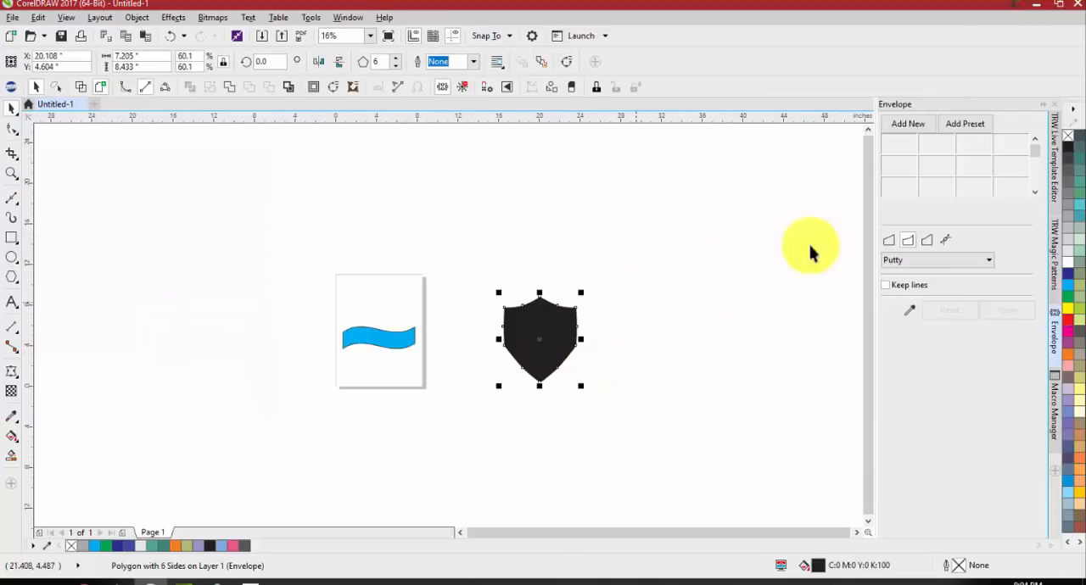
click(1054, 255)
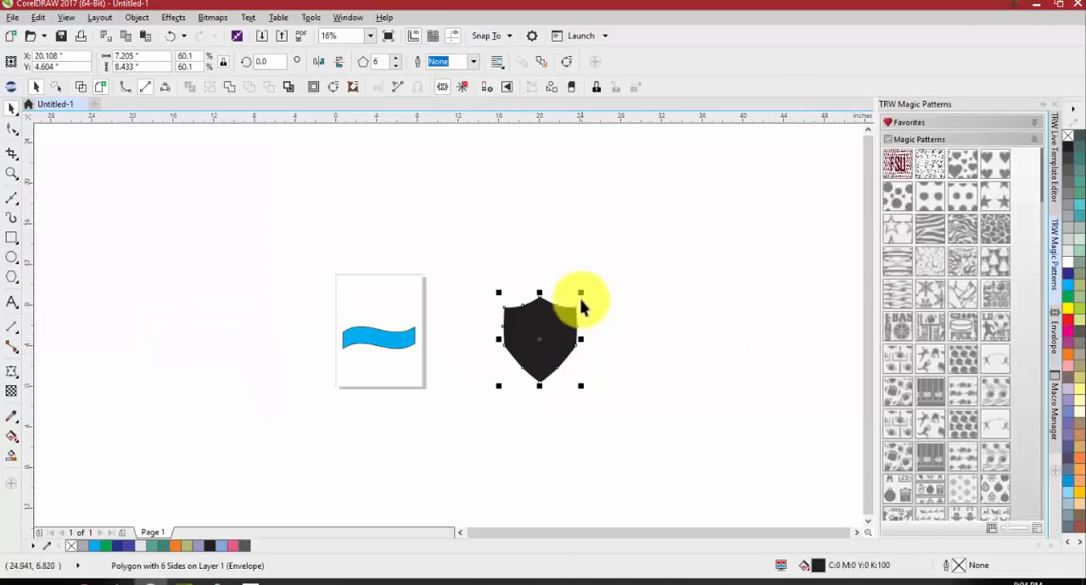
drag(594, 287, 635, 244)
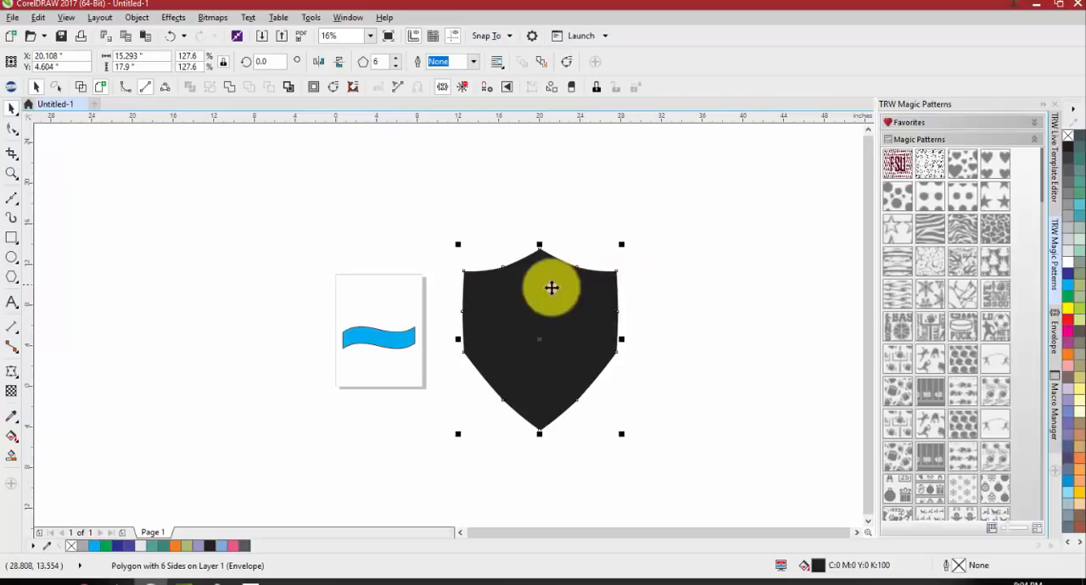
drag(553, 288, 704, 288)
click(586, 475)
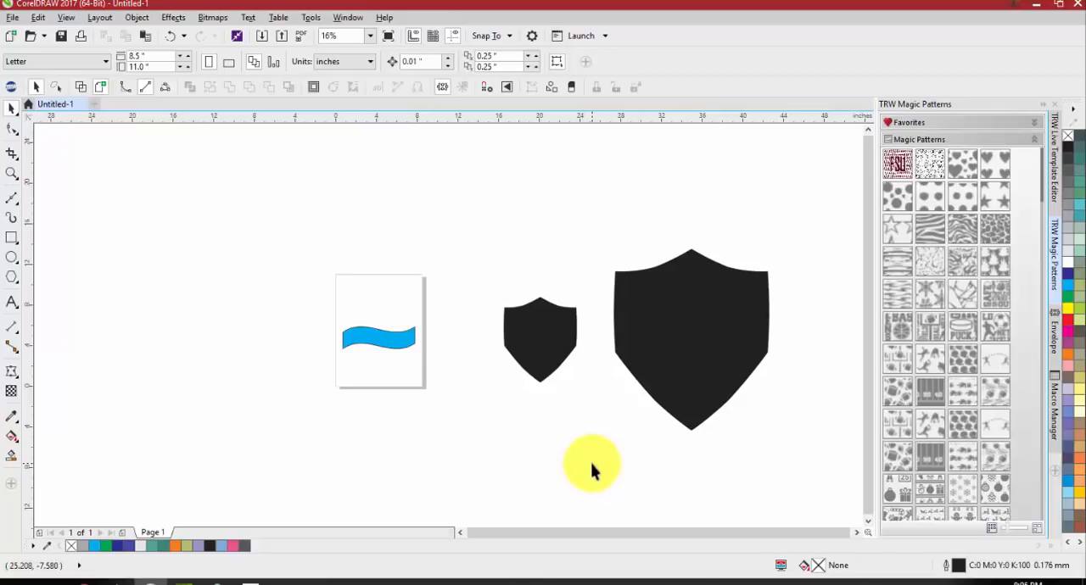
Apply the same football Magic Pattern to both the small and the large shield
click(560, 357)
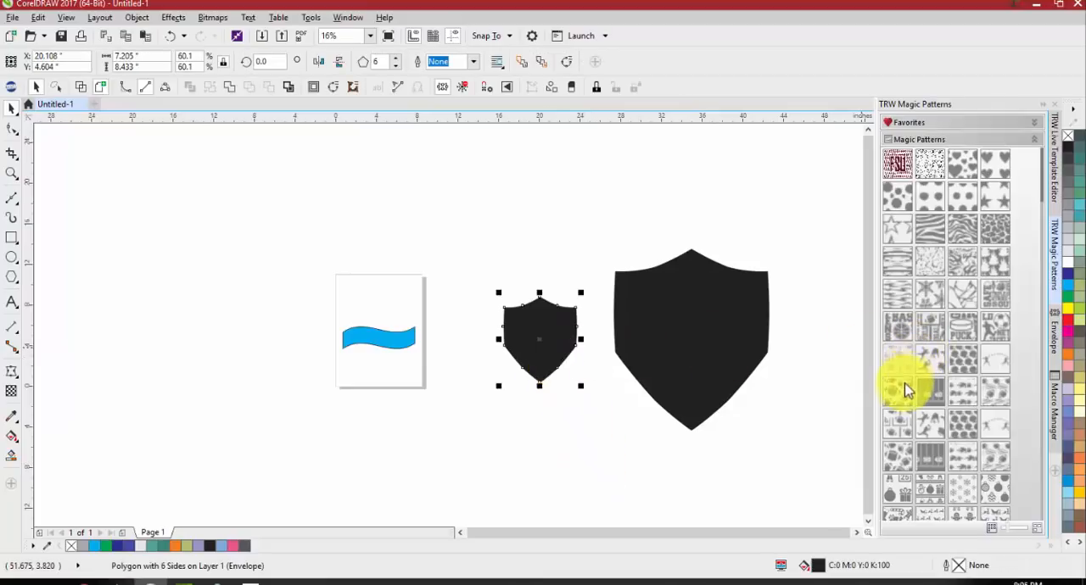
drag(906, 390, 708, 388)
click(707, 388)
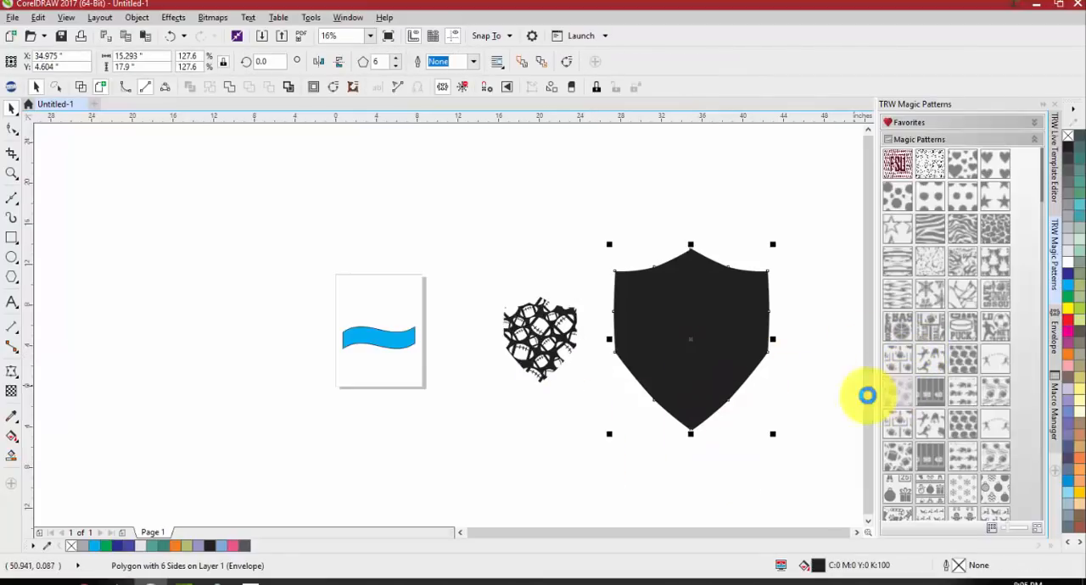
click(736, 324)
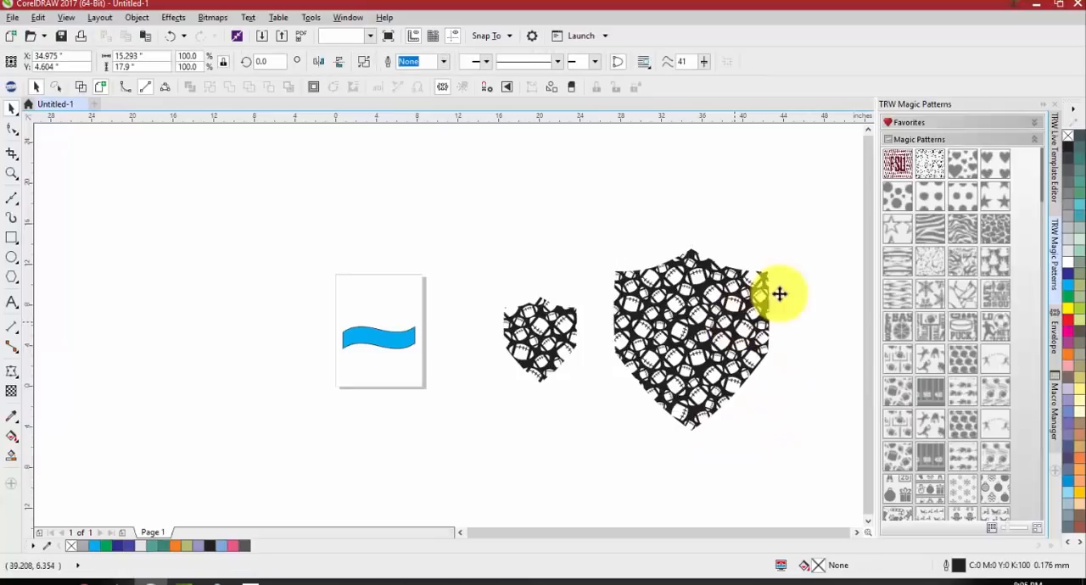
Shrink the large patterned shield to about 7.4 by 8.6 inches and set it next to the small one to compare pattern density
drag(774, 244, 735, 288)
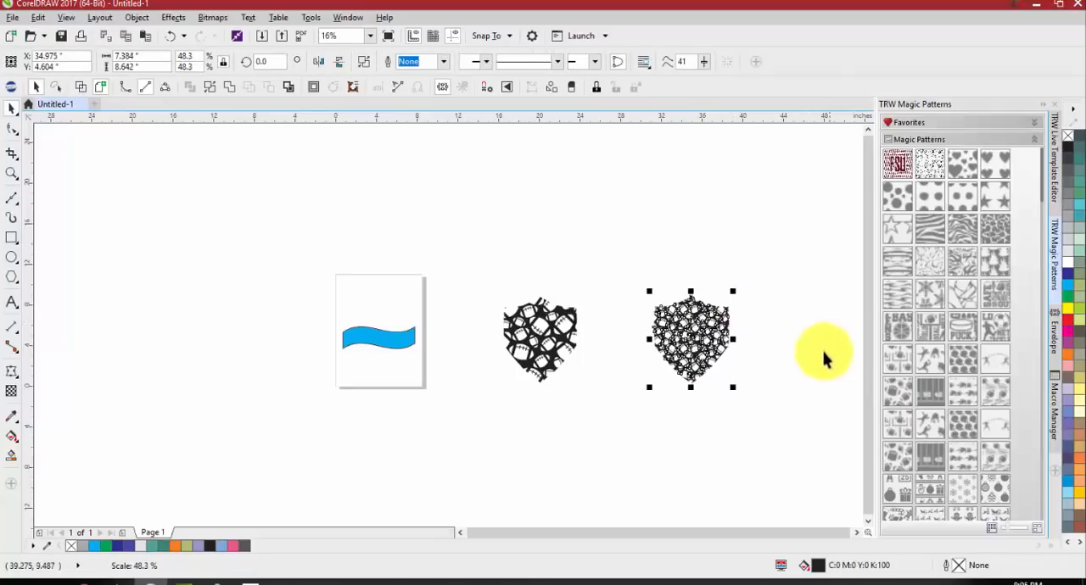
drag(703, 356, 636, 366)
click(710, 405)
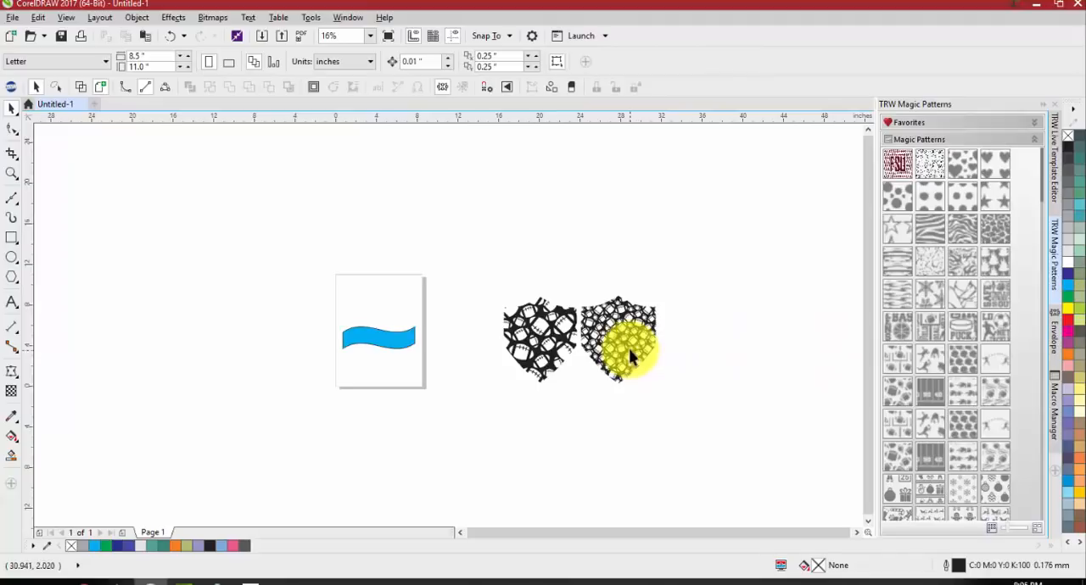
scroll(629, 349, up, 2)
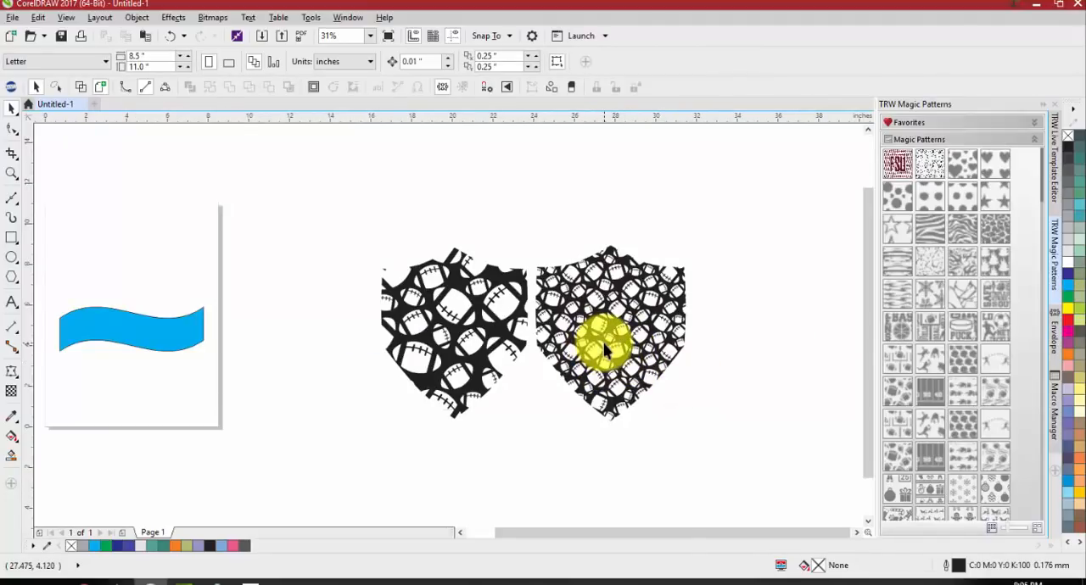
click(480, 327)
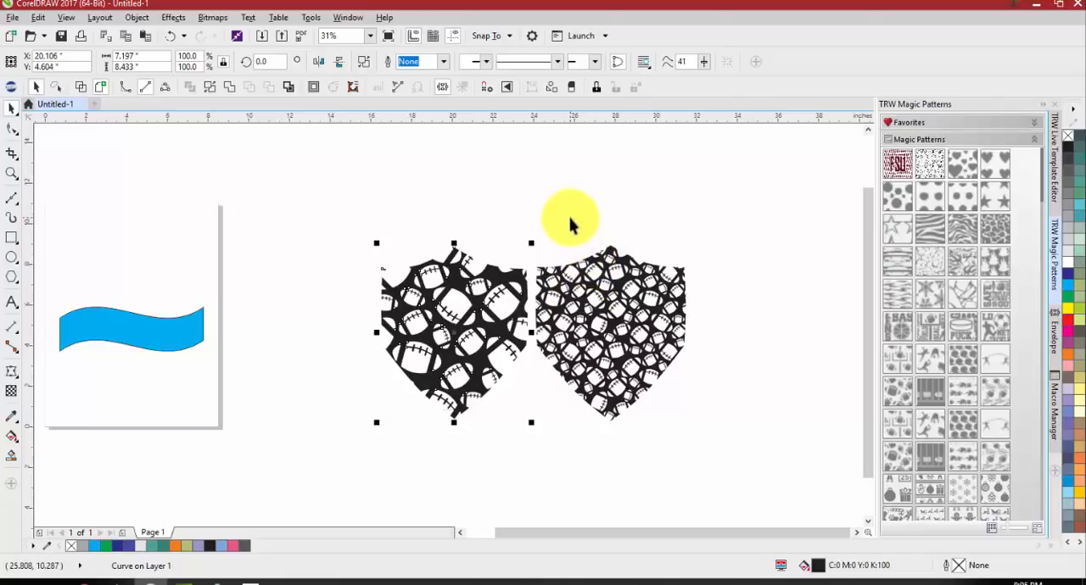
click(599, 225)
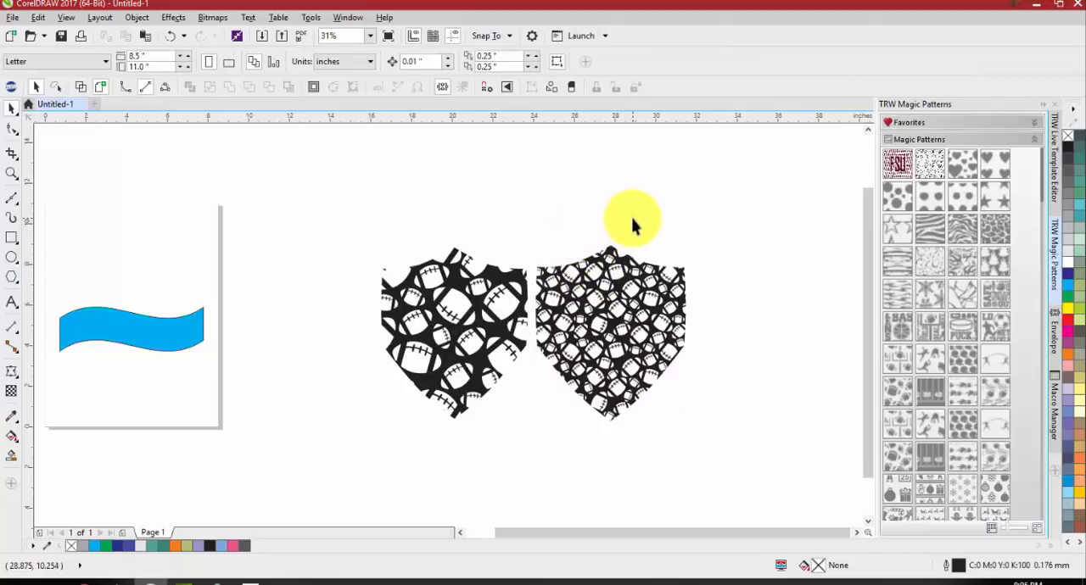
Undo the football pattern fills together with the large shield's shrinking and moves
key(ctrl+z)
key(z)
key(ctrl+z)
key(ctrl+z)
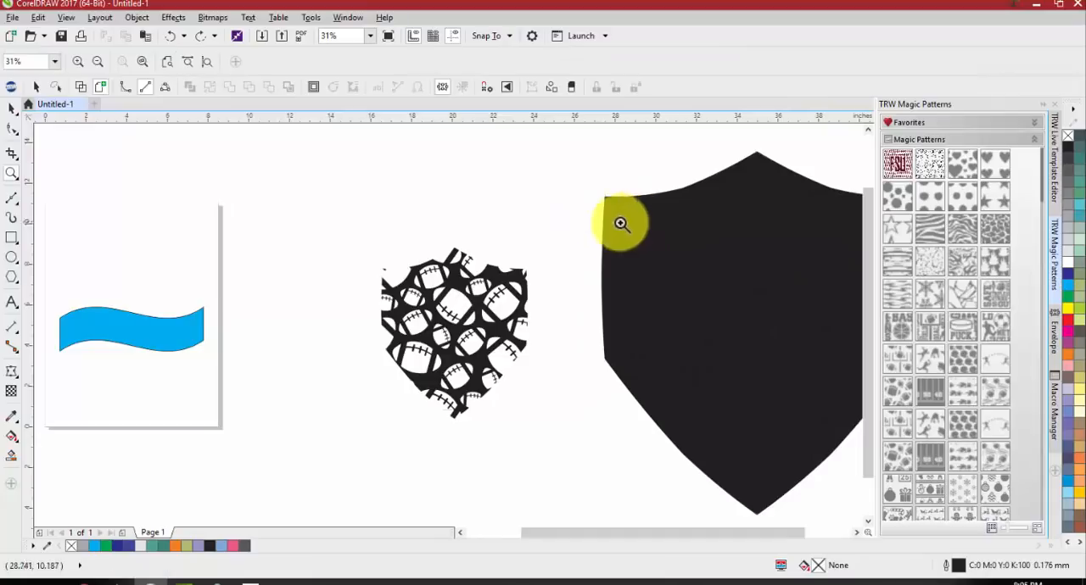
scroll(577, 241, right, 2)
key(ctrl+z)
scroll(524, 256, down, 1)
key(space)
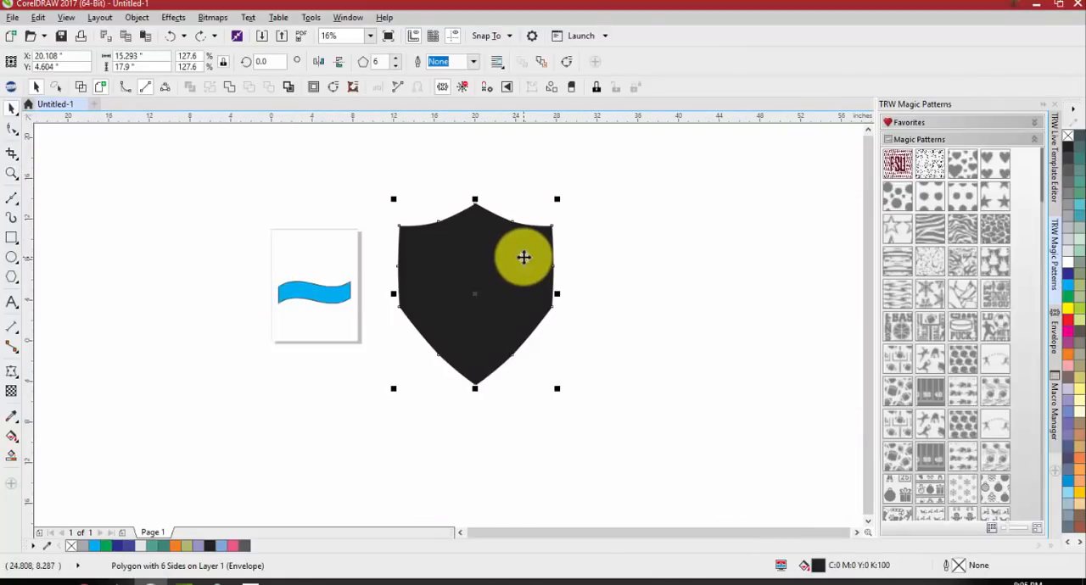
Reduce the enlarged shield to about 10 by 11.8 inches, move it onto the page, and delete the small original
drag(556, 198, 530, 230)
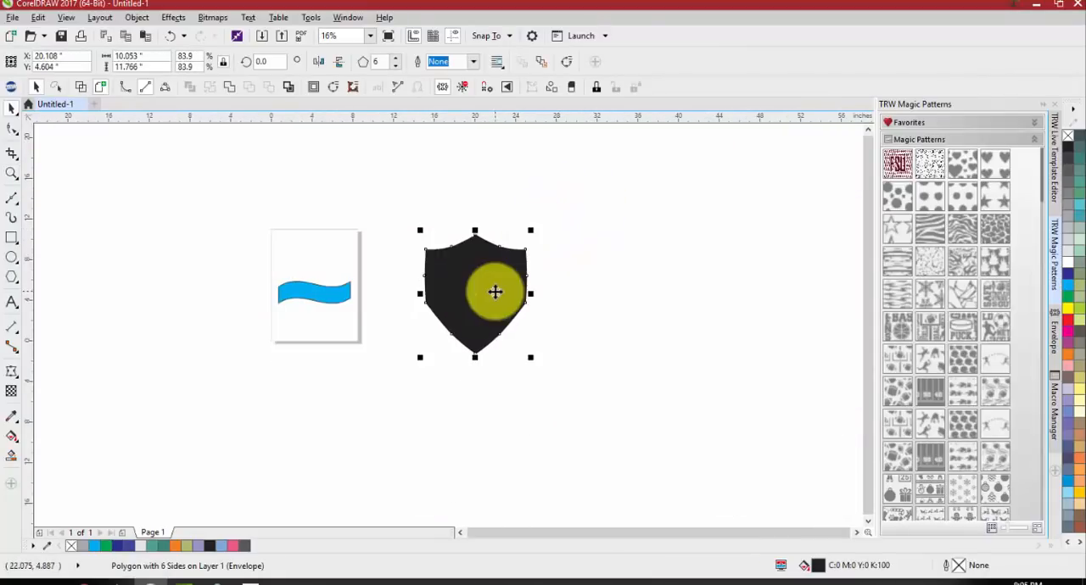
drag(495, 292, 336, 308)
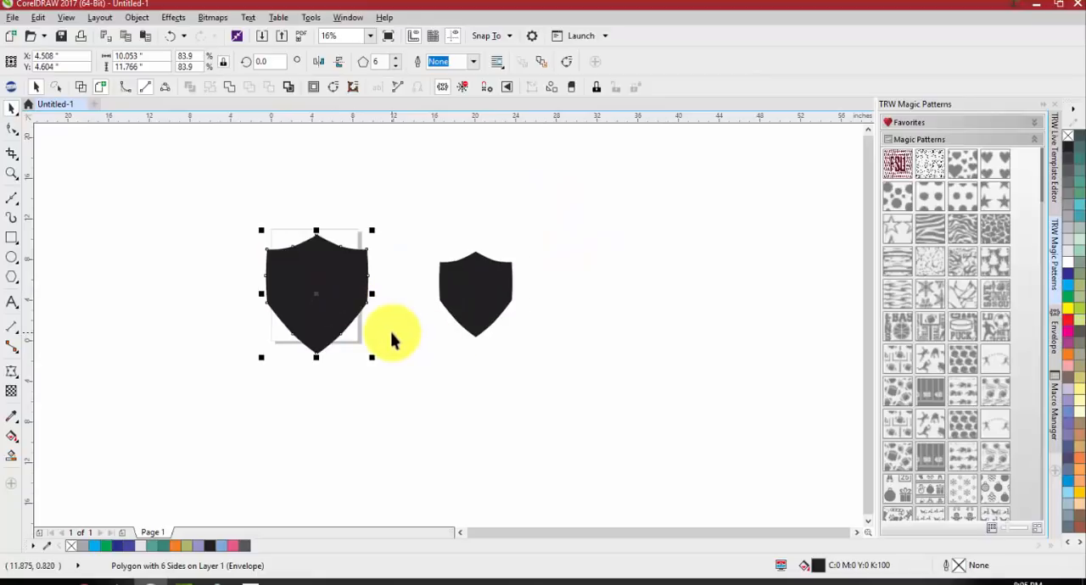
click(487, 279)
key(Delete)
Scale the page's shield to about 5 by 5.85 inches and place it behind the blue banner
click(308, 262)
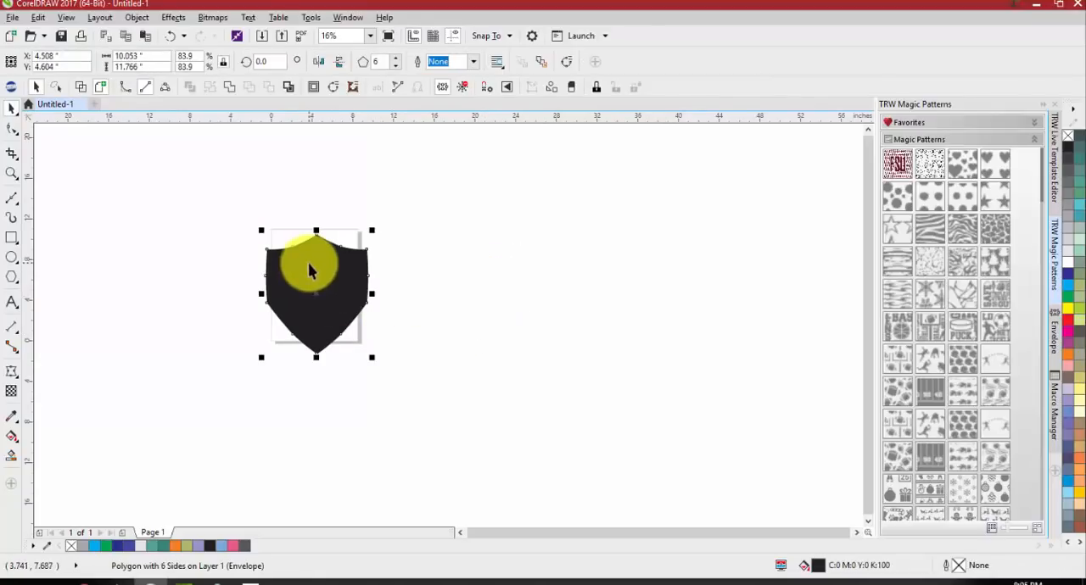
drag(372, 230, 346, 260)
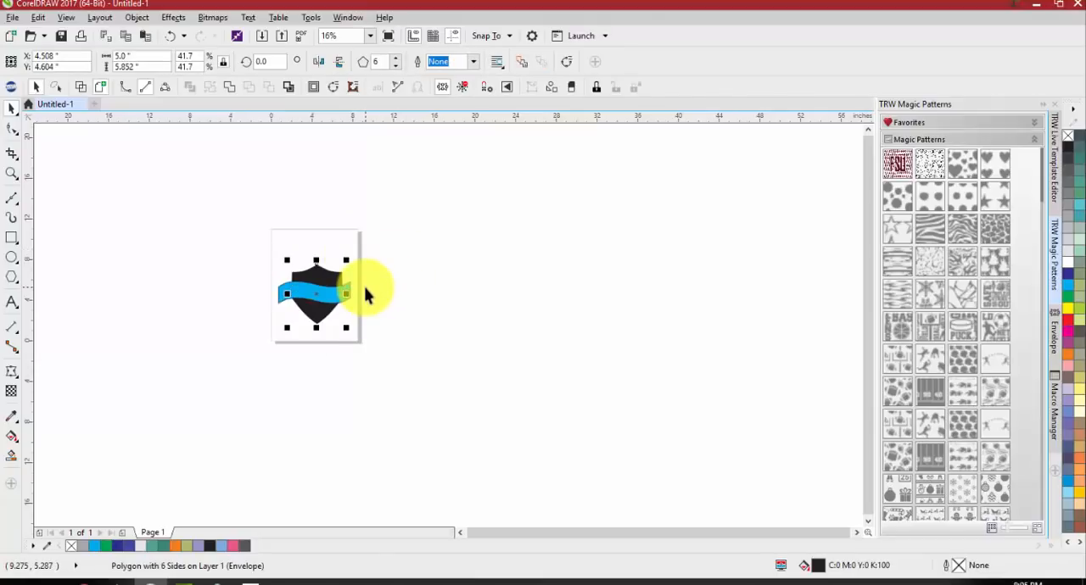
scroll(327, 276, up, 2)
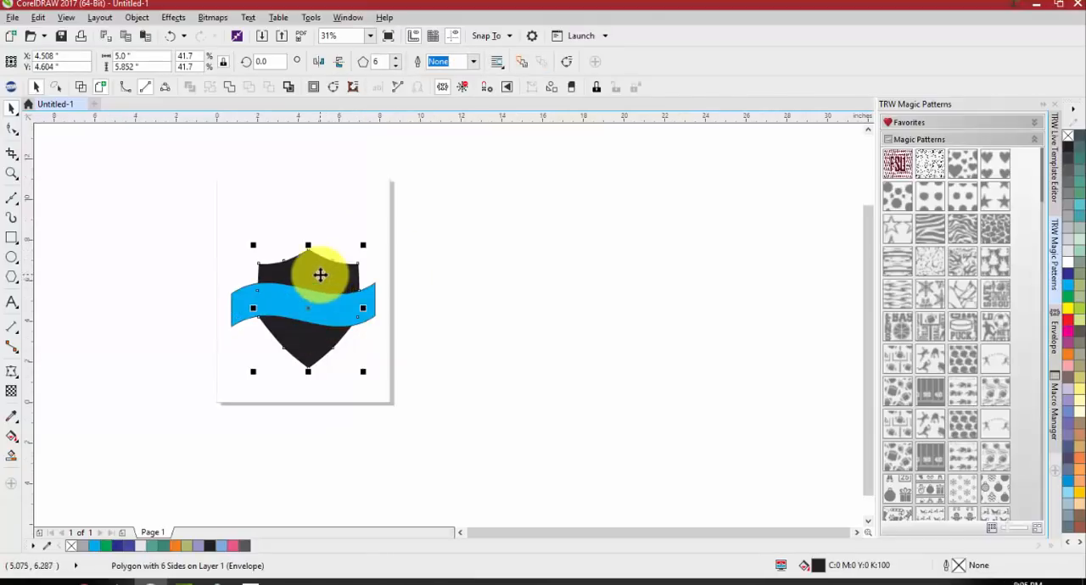
click(439, 247)
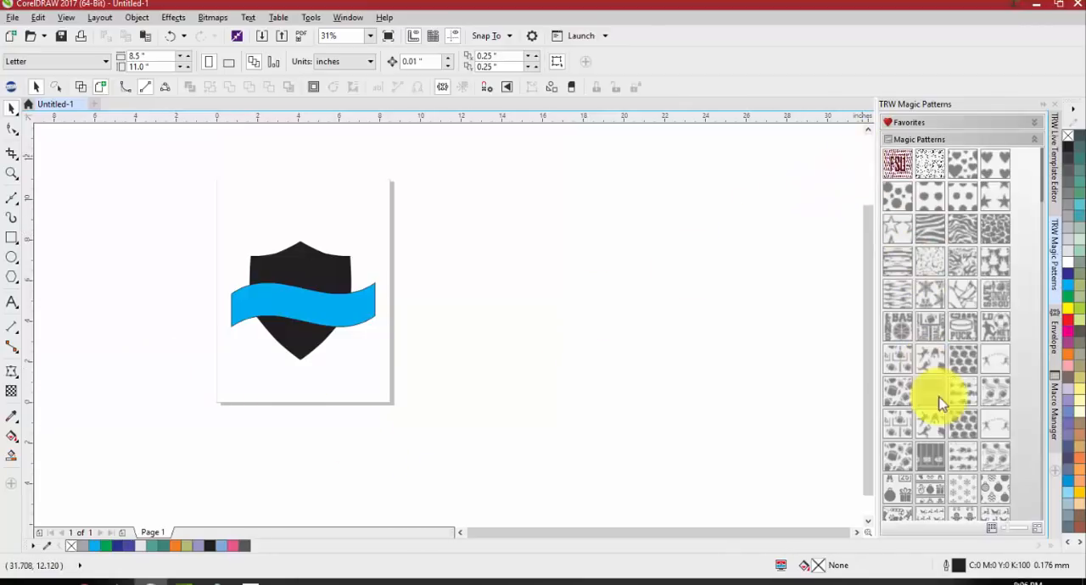
Close the open dockers and move the blue banner off the page, to the left of the shield
click(1056, 109)
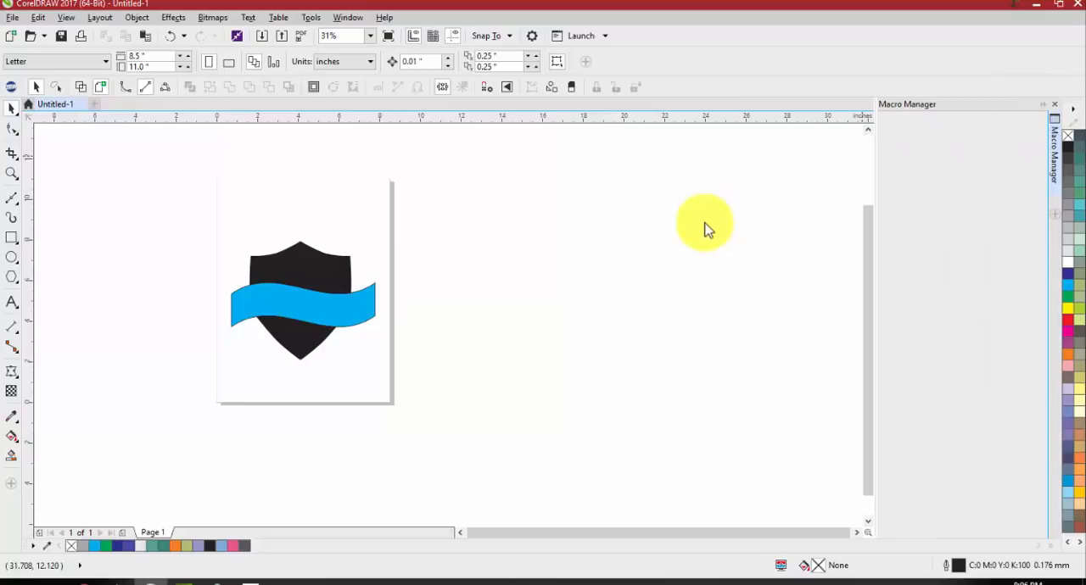
scroll(702, 212, down, 1)
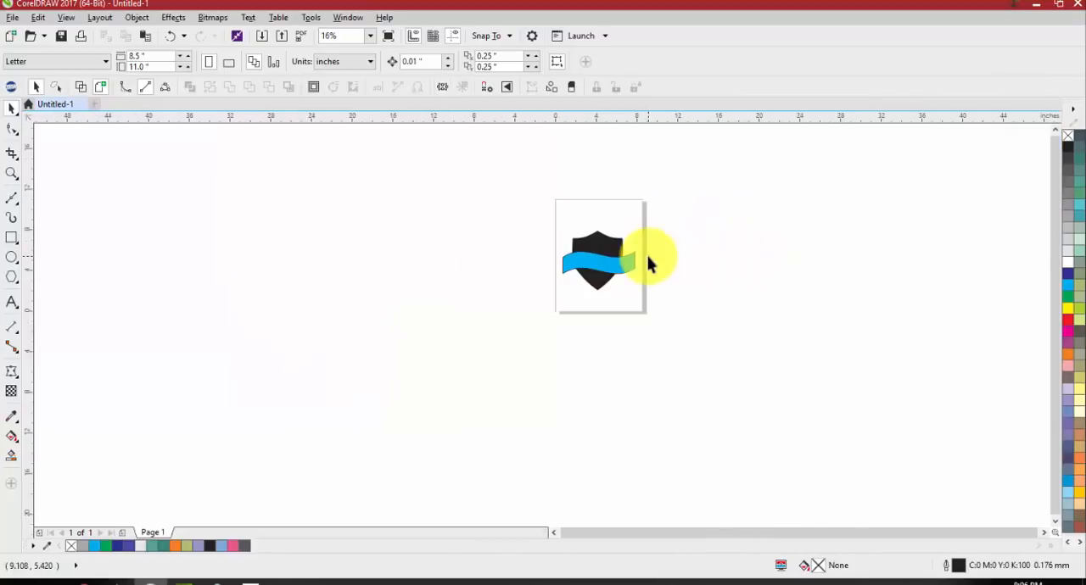
scroll(650, 259, up, 1)
drag(592, 269, 336, 202)
click(357, 305)
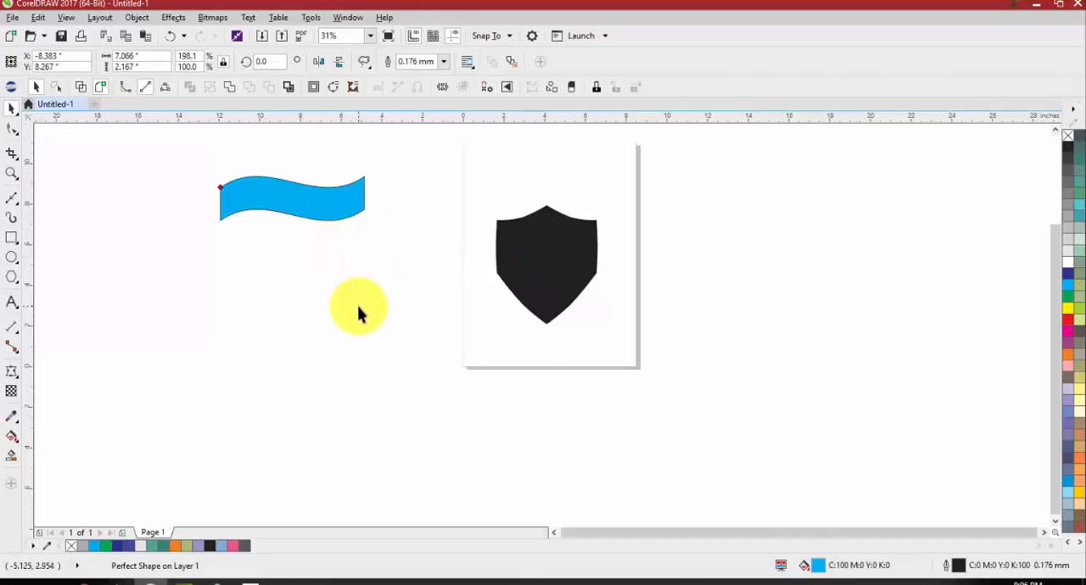
Open the TRW Live Template Editor from the TRW Design Wizard, closing the wizard window
scroll(364, 254, down, 1)
scroll(466, 244, up, 1)
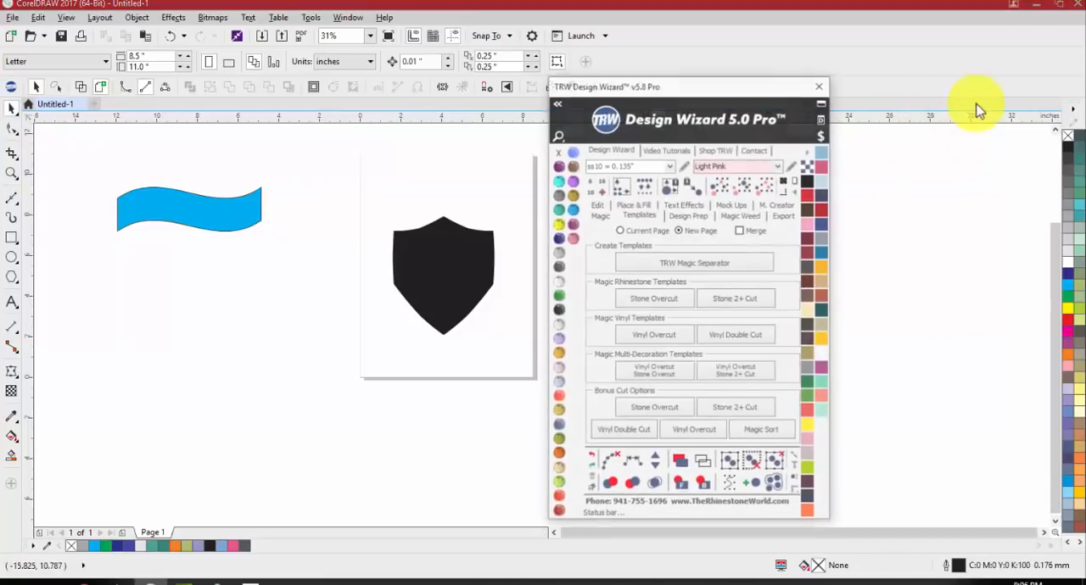
click(824, 120)
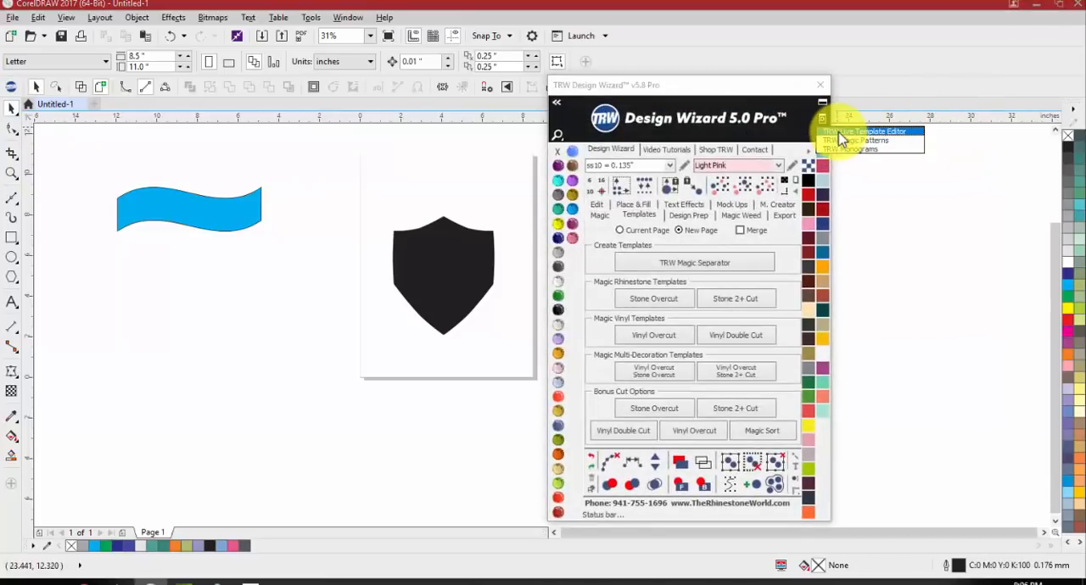
click(842, 129)
click(819, 86)
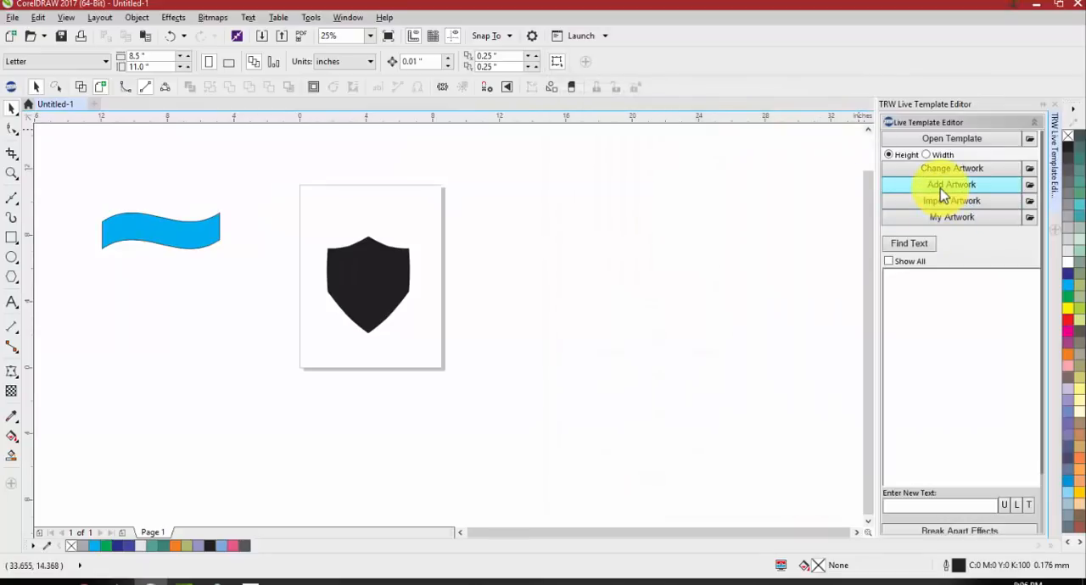
Open the clipart library for adding artwork and search it for football
click(943, 196)
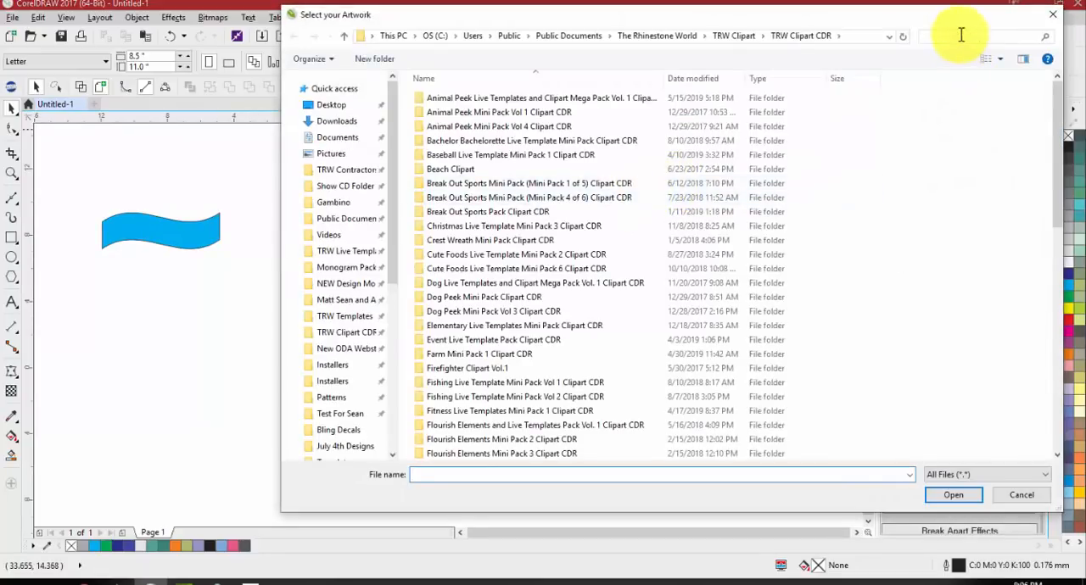
click(961, 35)
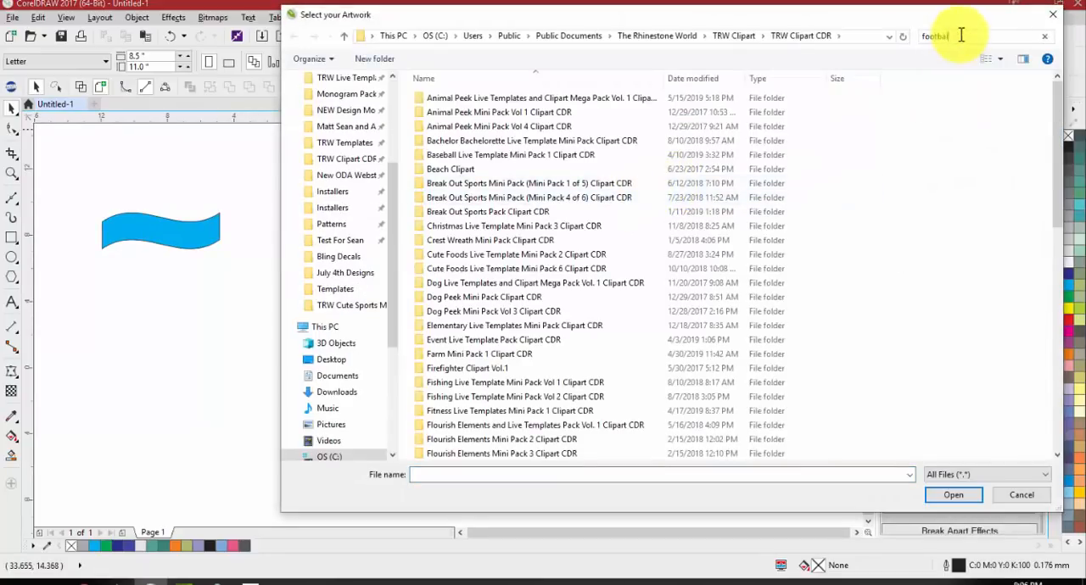
text(football)
Choose the Football 001A TRW LT2 clipart from the search results and add it to the drawing
scroll(671, 203, down, 5)
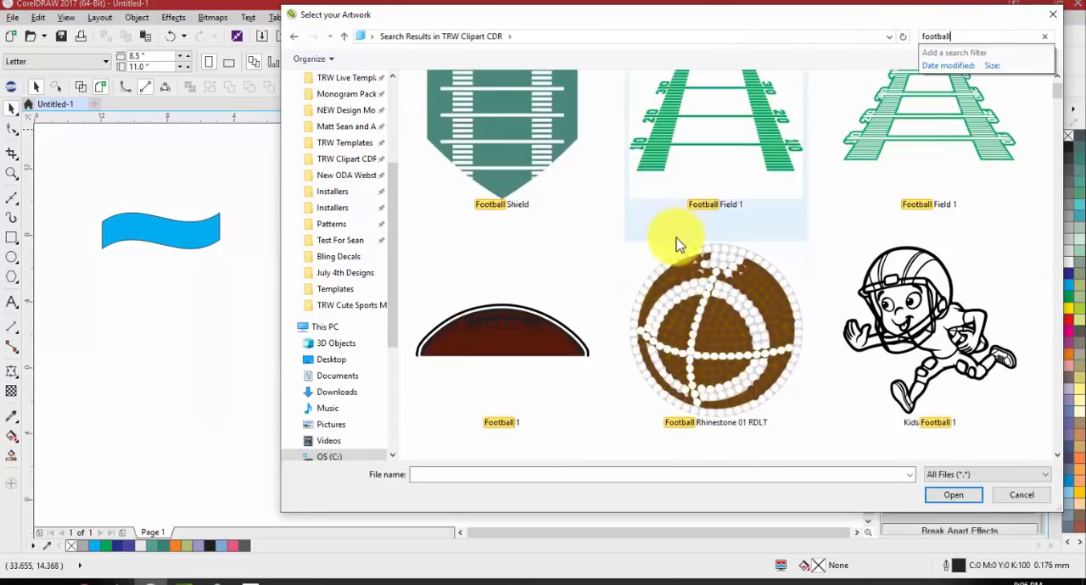
scroll(703, 263, down, 10)
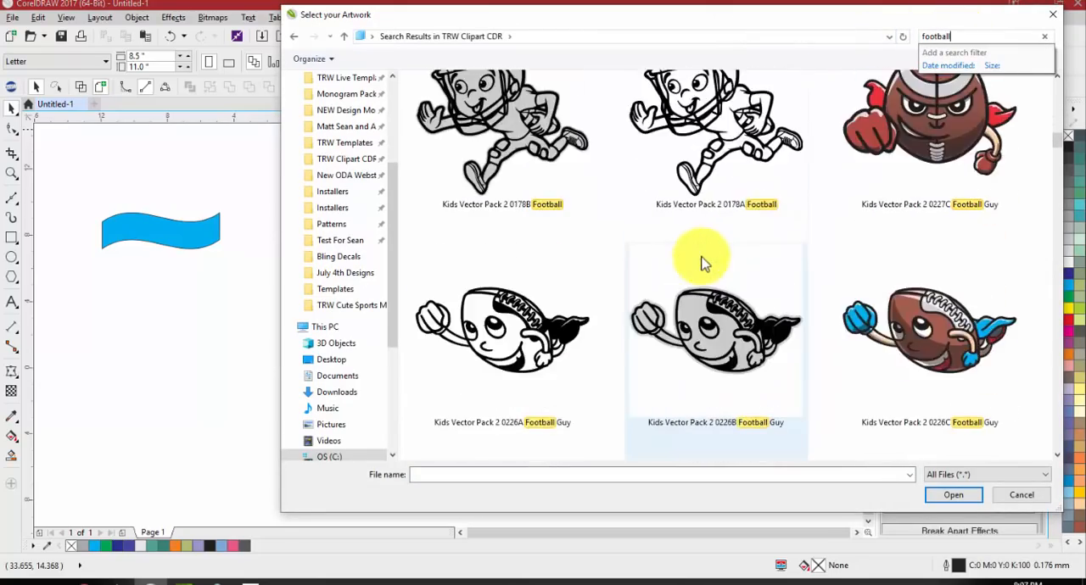
scroll(705, 263, down, 12)
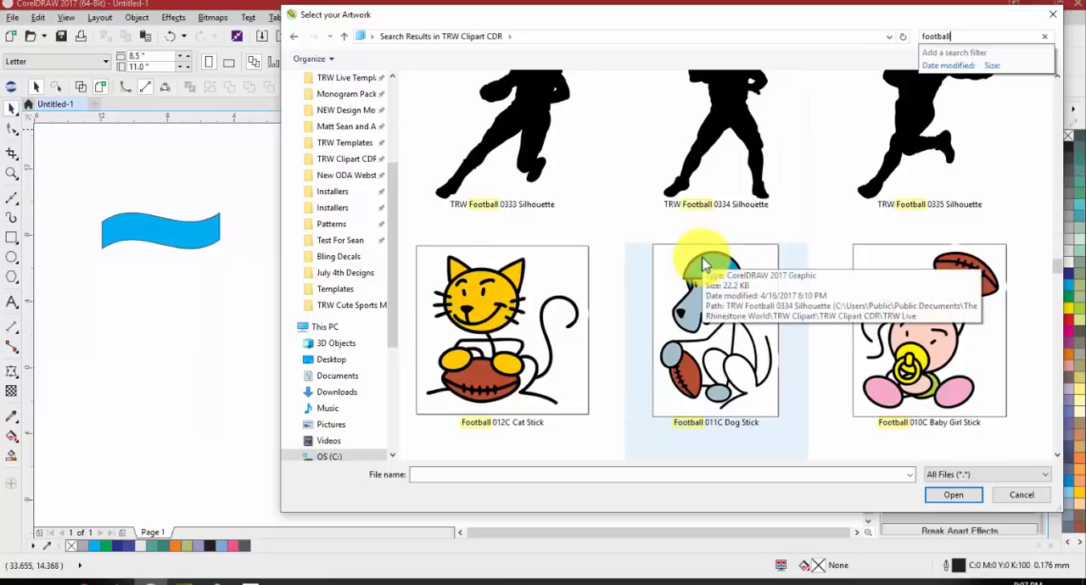
scroll(711, 269, down, 5)
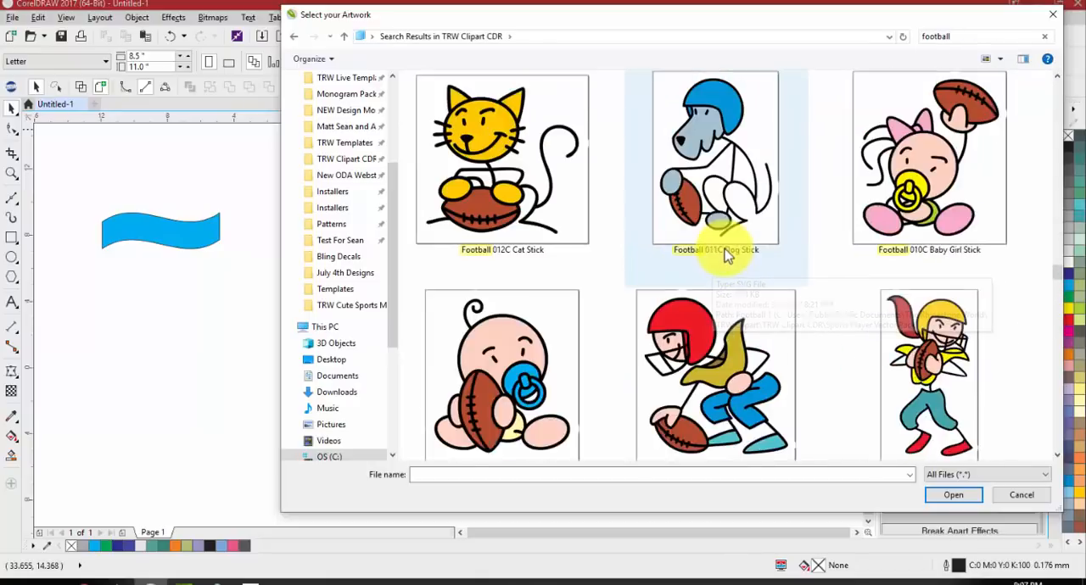
scroll(718, 242, down, 6)
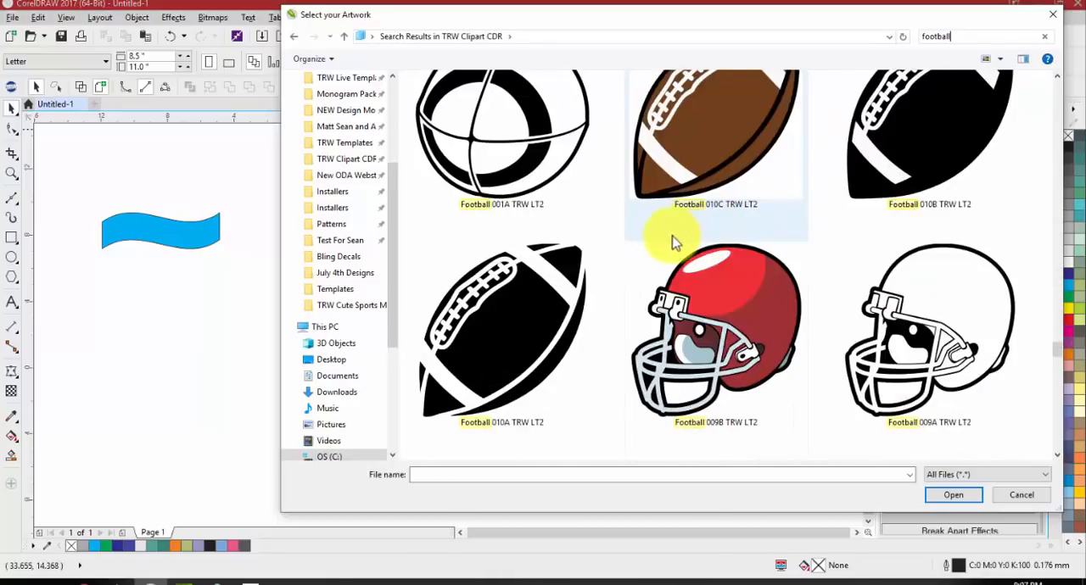
scroll(675, 250, down, 3)
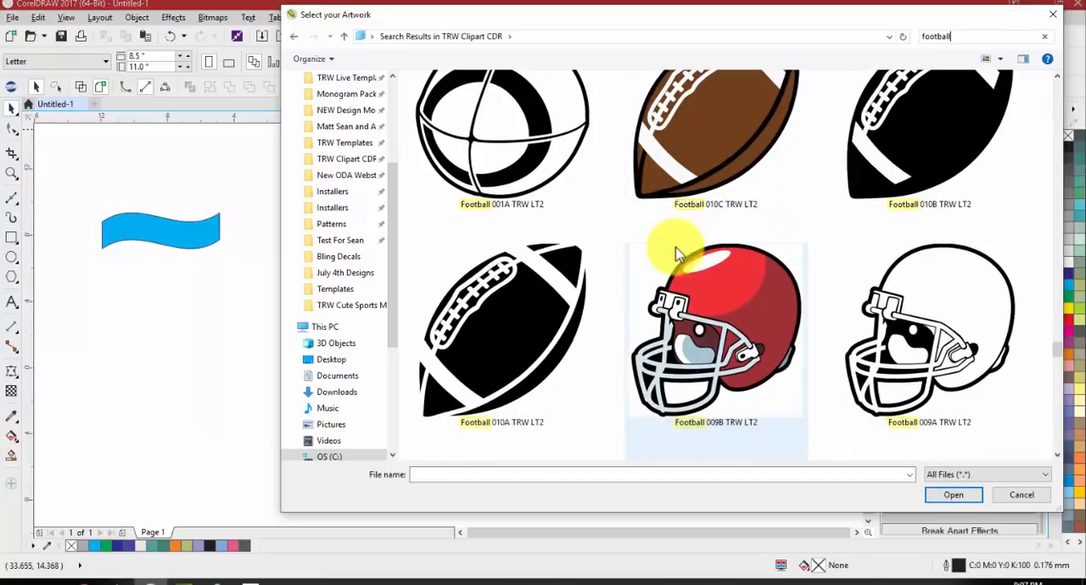
scroll(710, 276, up, 3)
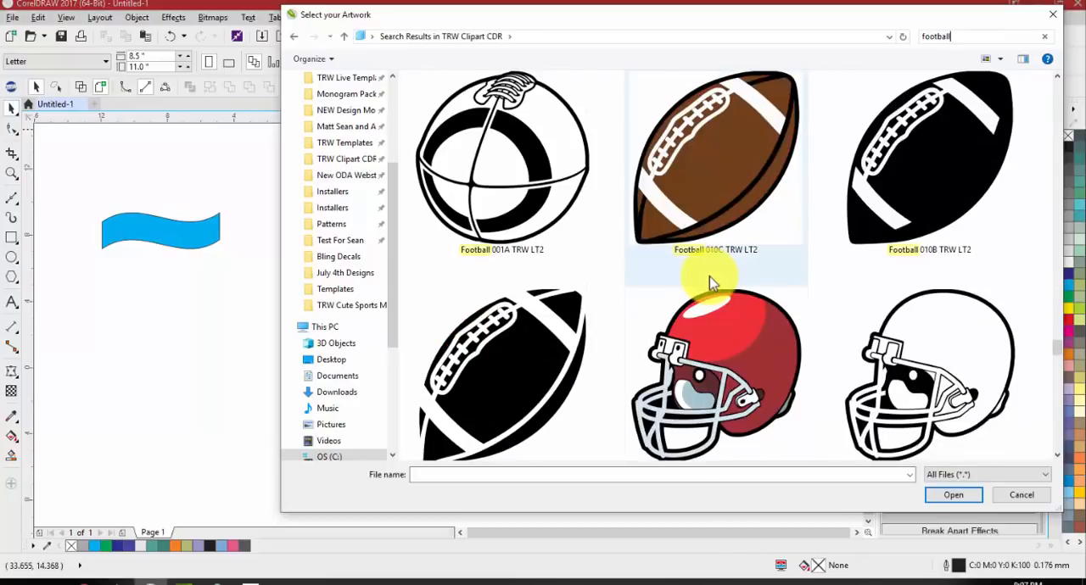
double_click(497, 158)
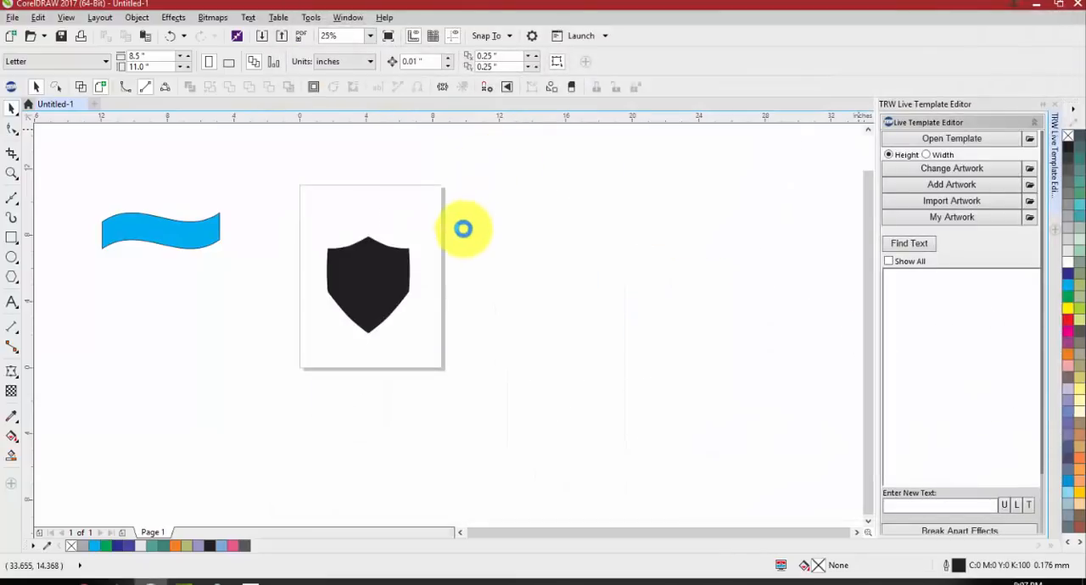
Place the football clipart beside the page and duplicate it into two rows of three
click(378, 277)
drag(379, 277, 694, 277)
drag(802, 208, 398, 339)
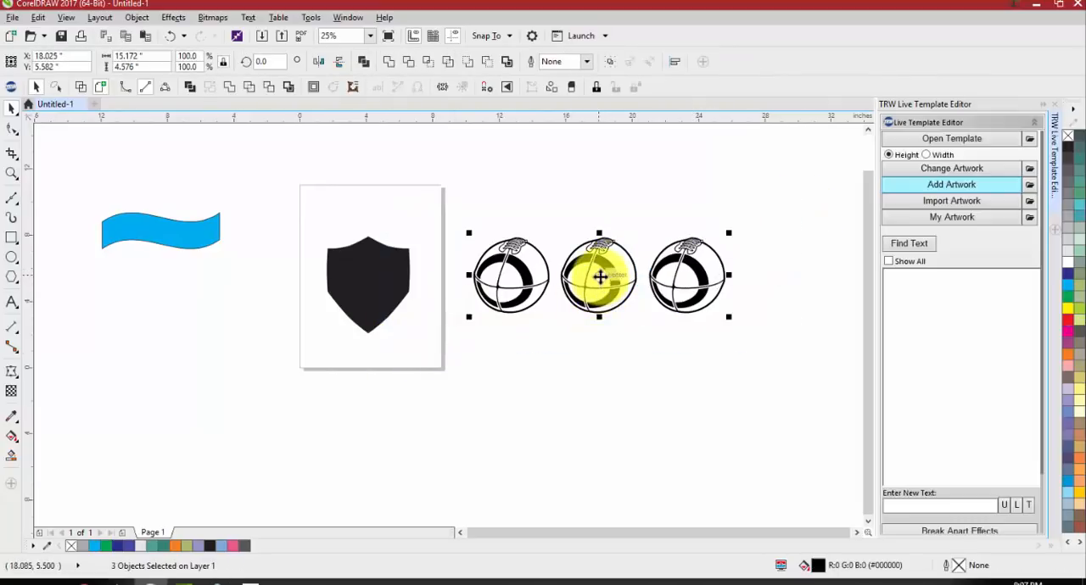
drag(596, 274, 580, 356)
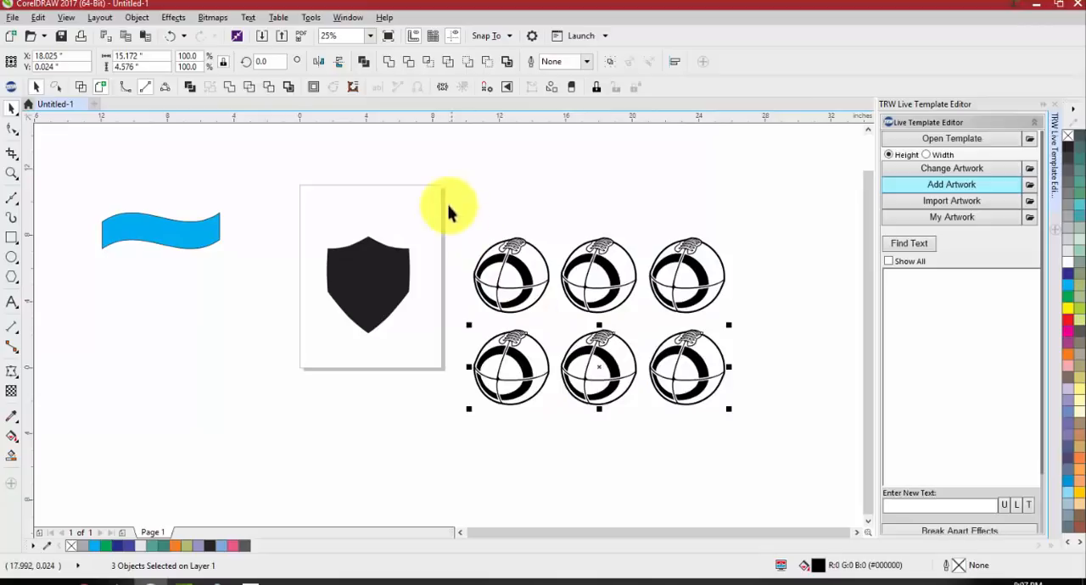
Duplicate the six footballs alongside the originals to make two rows of six
drag(448, 206, 793, 473)
scroll(567, 344, down, 1)
drag(569, 341, 700, 343)
right_click(701, 343)
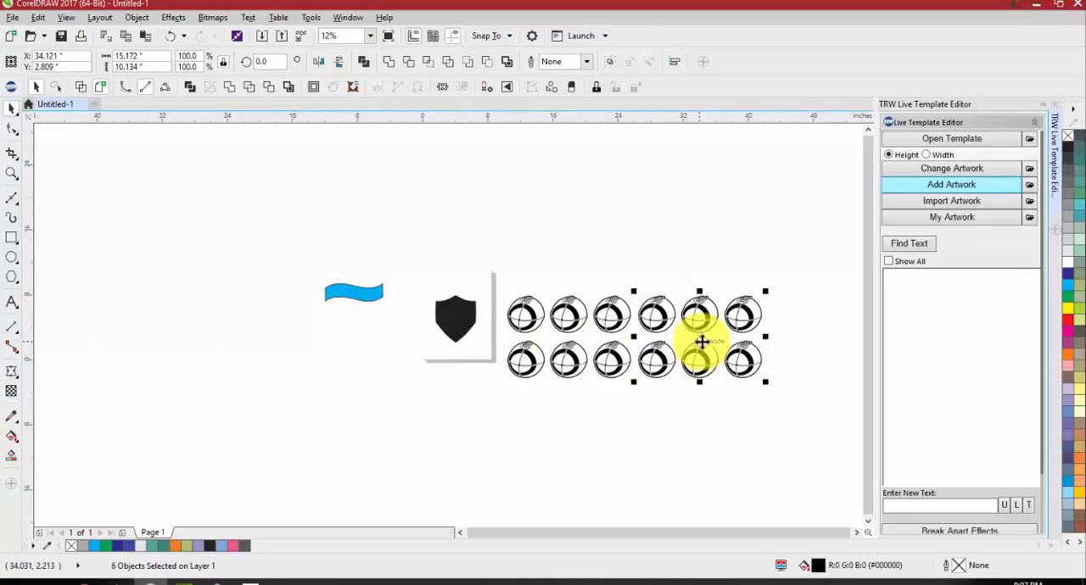
Duplicate the twelve footballs below the originals to form a grid of four rows by six columns
click(807, 293)
drag(797, 260, 492, 413)
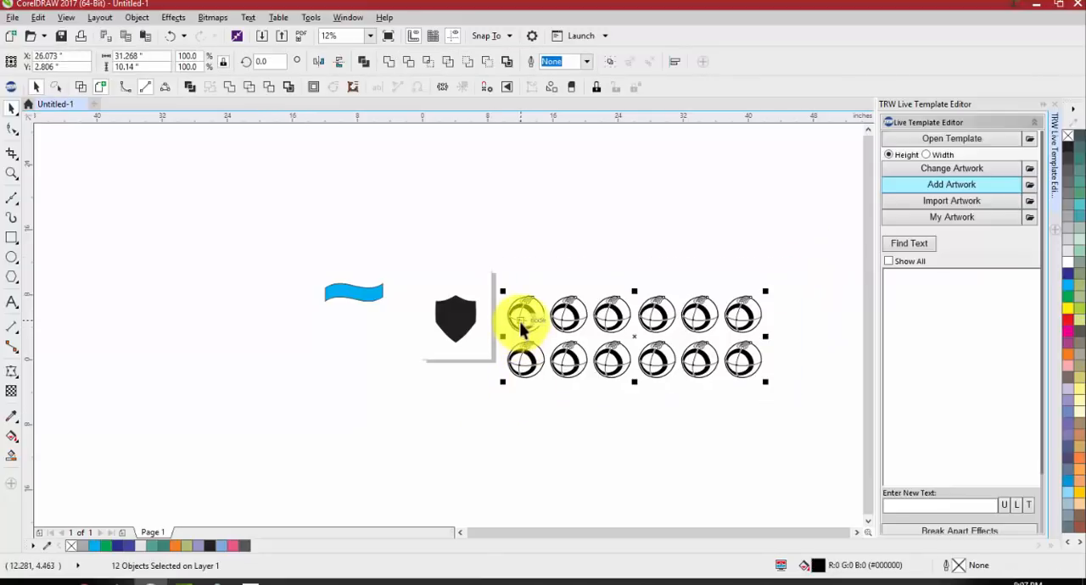
drag(563, 314, 558, 412)
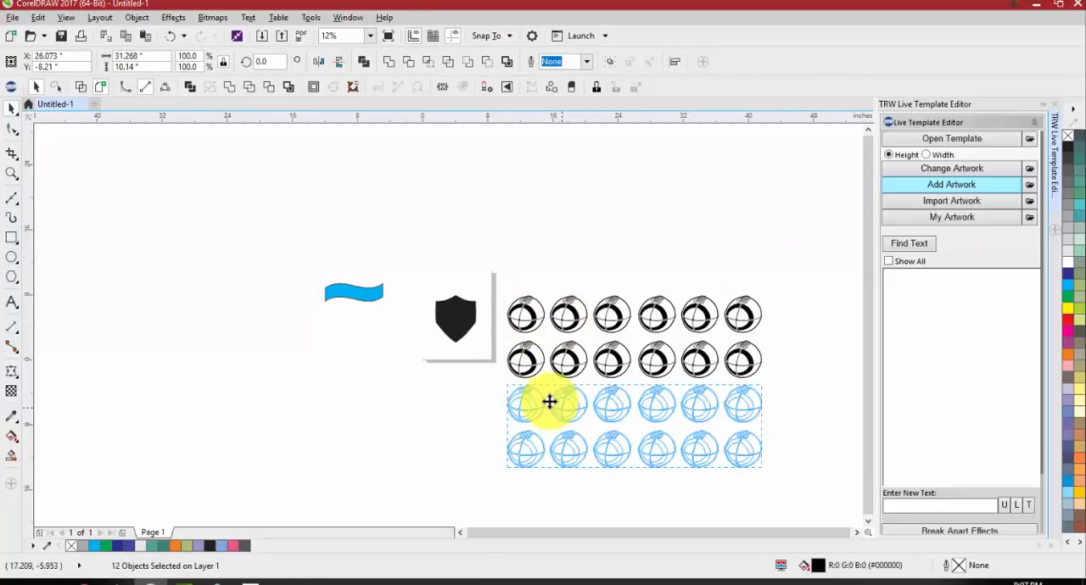
Weld all 24 footballs into a single pattern object and deselect it
click(493, 399)
drag(642, 380, 832, 490)
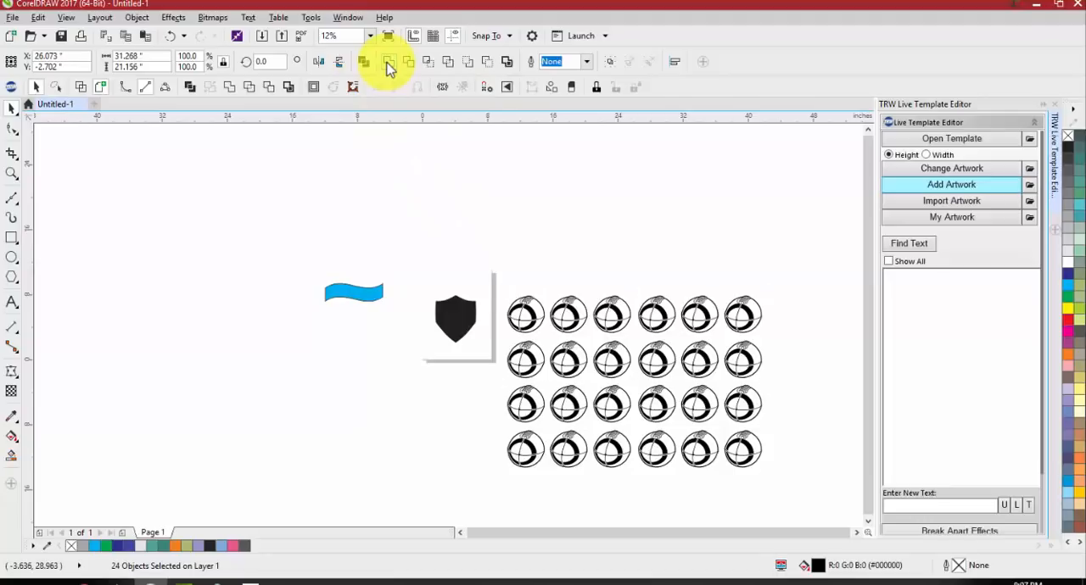
click(387, 63)
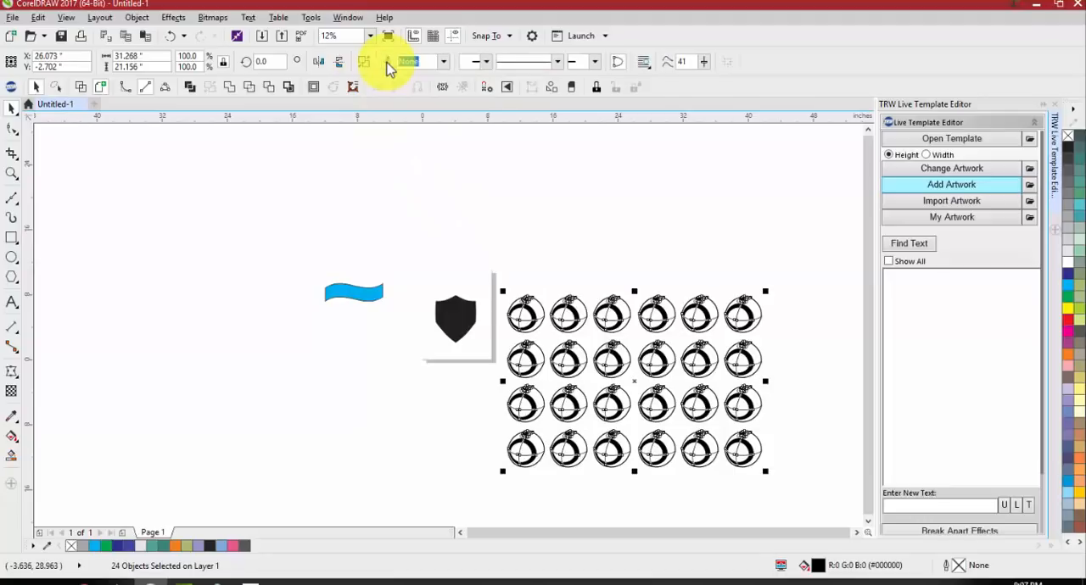
click(611, 223)
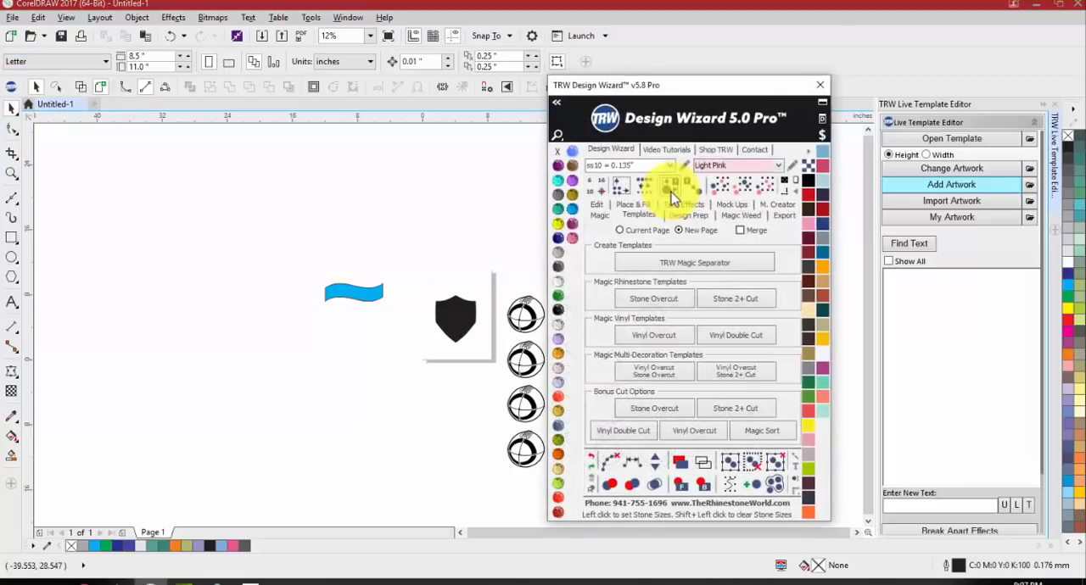
View the TRW Magic Patterns collection from the Design Wizard, and close the wizard and the open dockers
drag(689, 95, 744, 63)
click(877, 88)
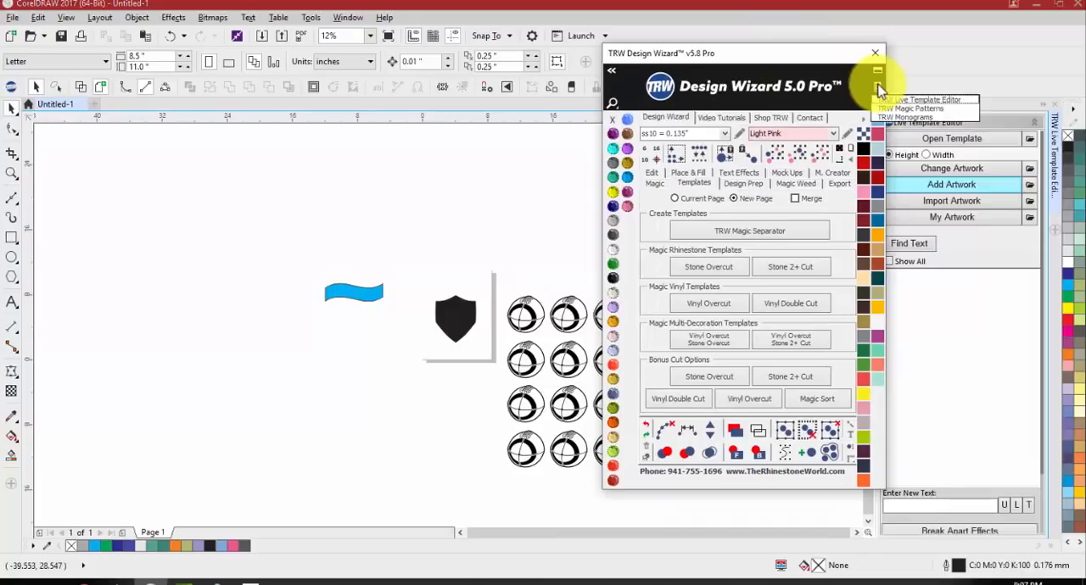
click(894, 108)
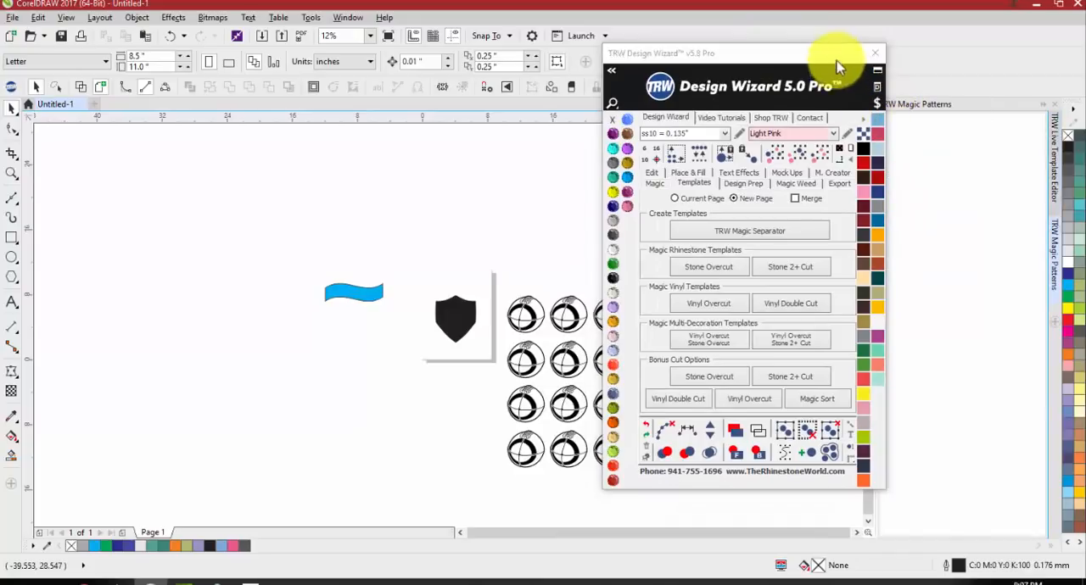
drag(837, 59, 758, 61)
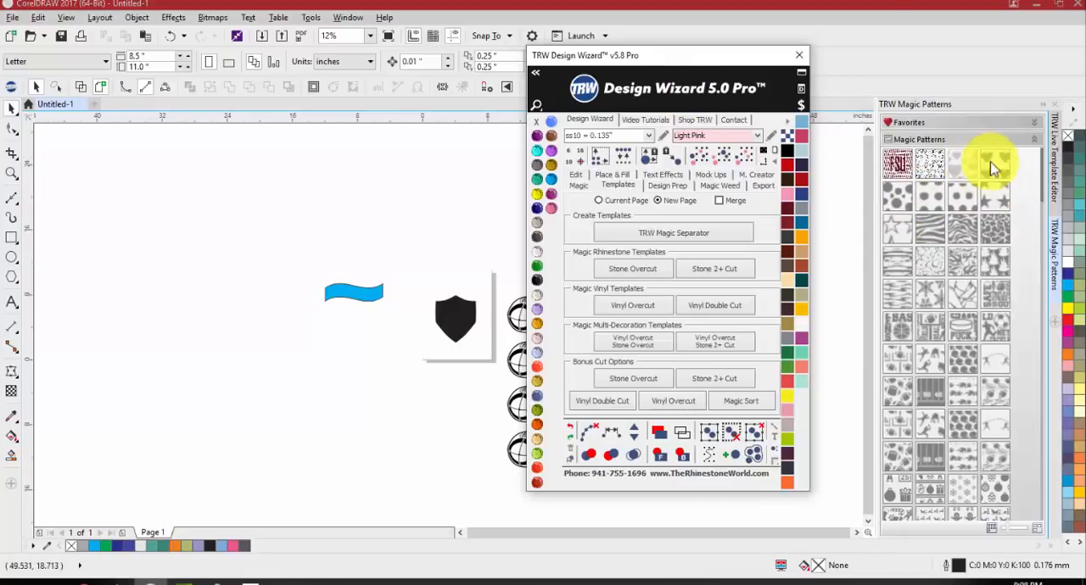
click(800, 90)
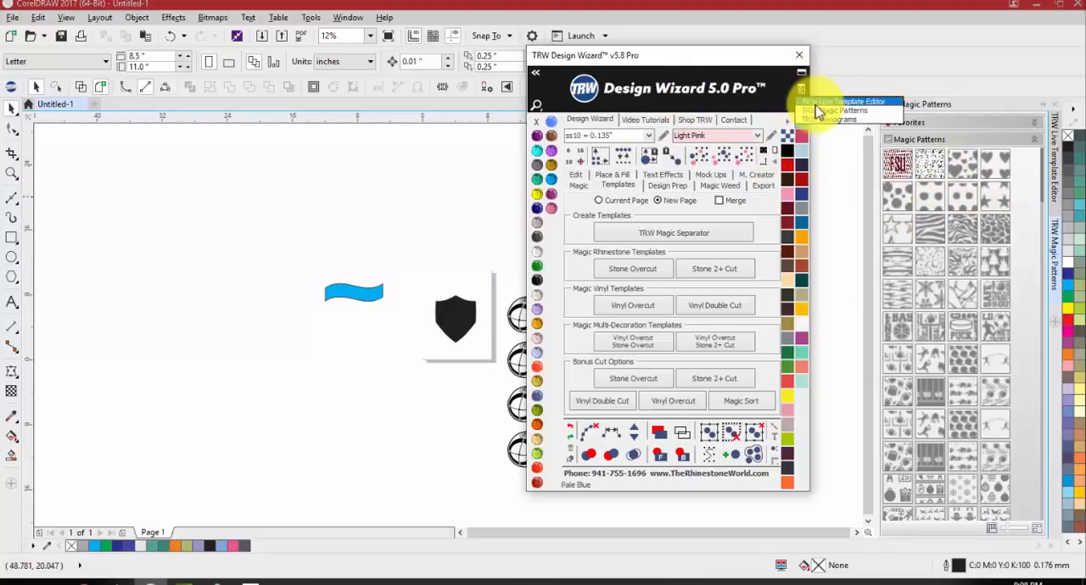
click(797, 58)
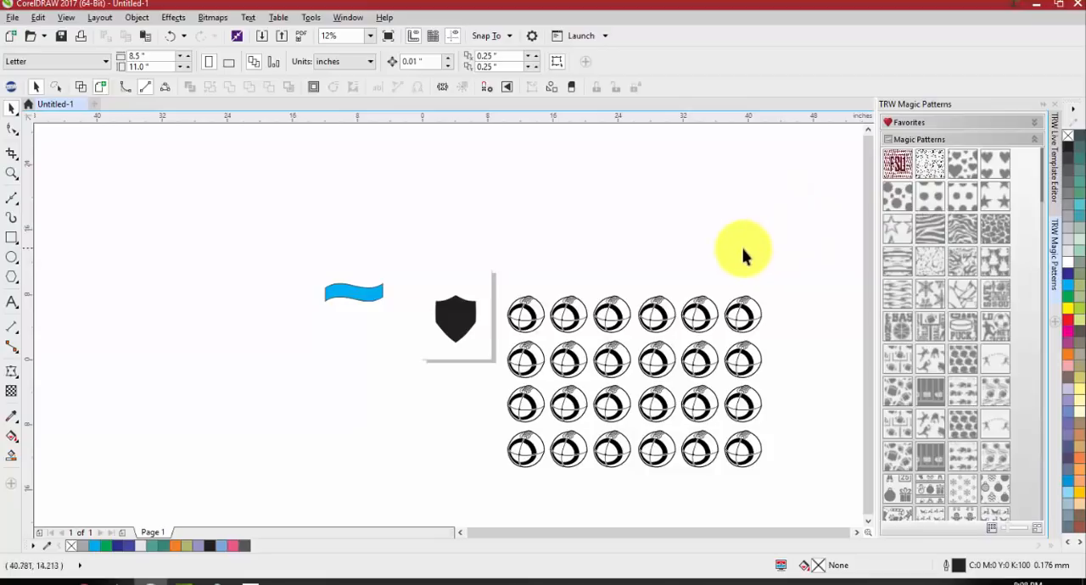
click(1052, 109)
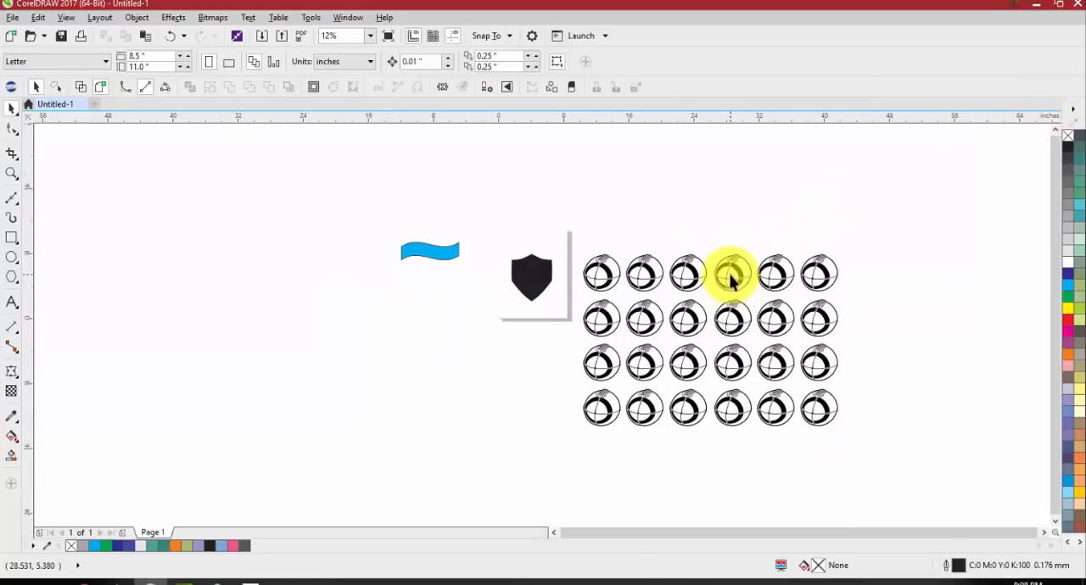
Move the welded football pattern slightly up and away from the page, to about X 28.185, Y 0.68 inches
scroll(729, 276, up, 2)
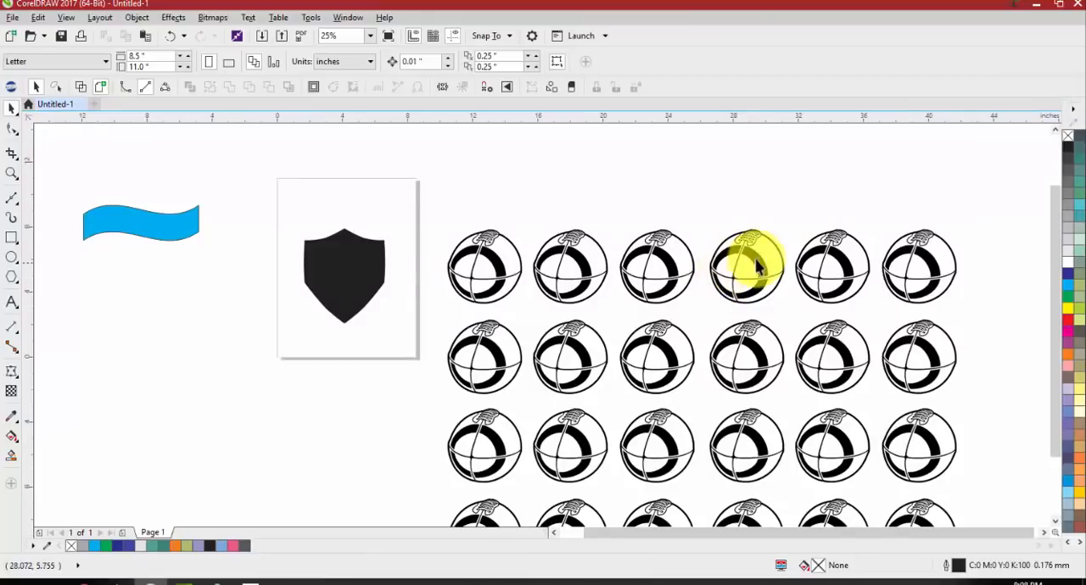
scroll(758, 265, down, 4)
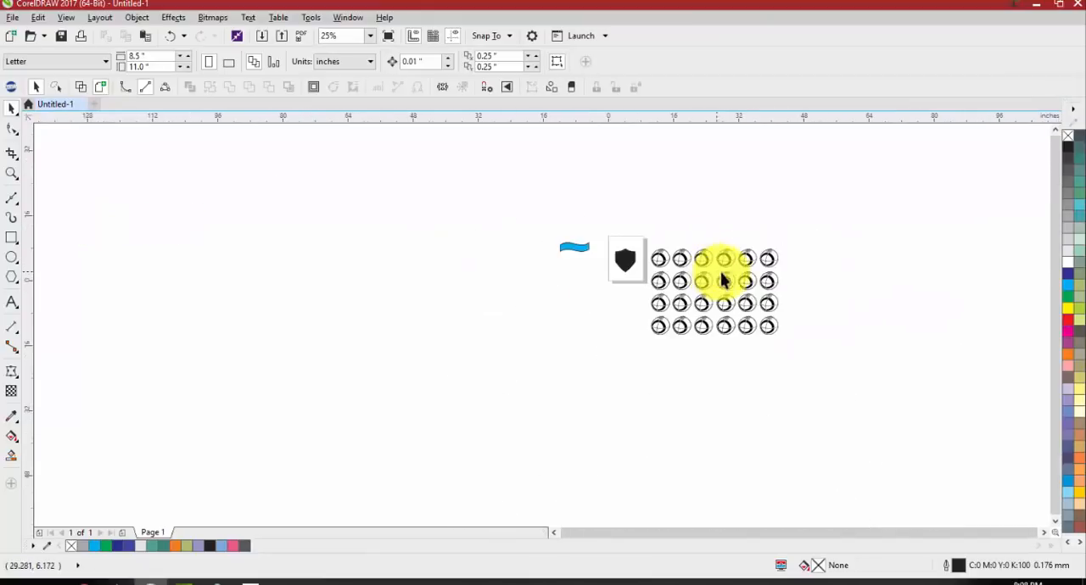
scroll(720, 255, up, 2)
drag(735, 223, 728, 202)
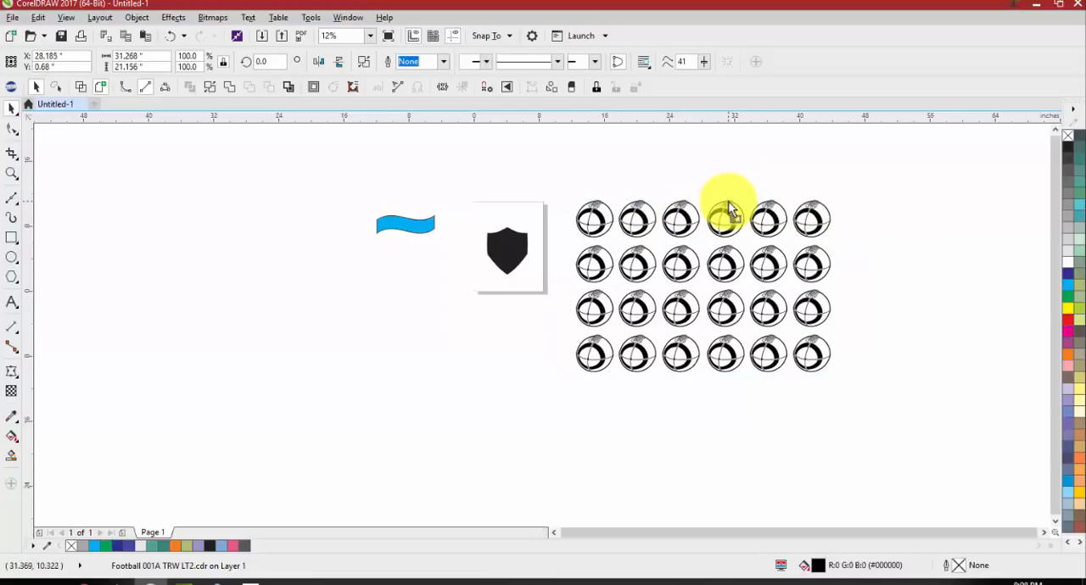
right_click(727, 210)
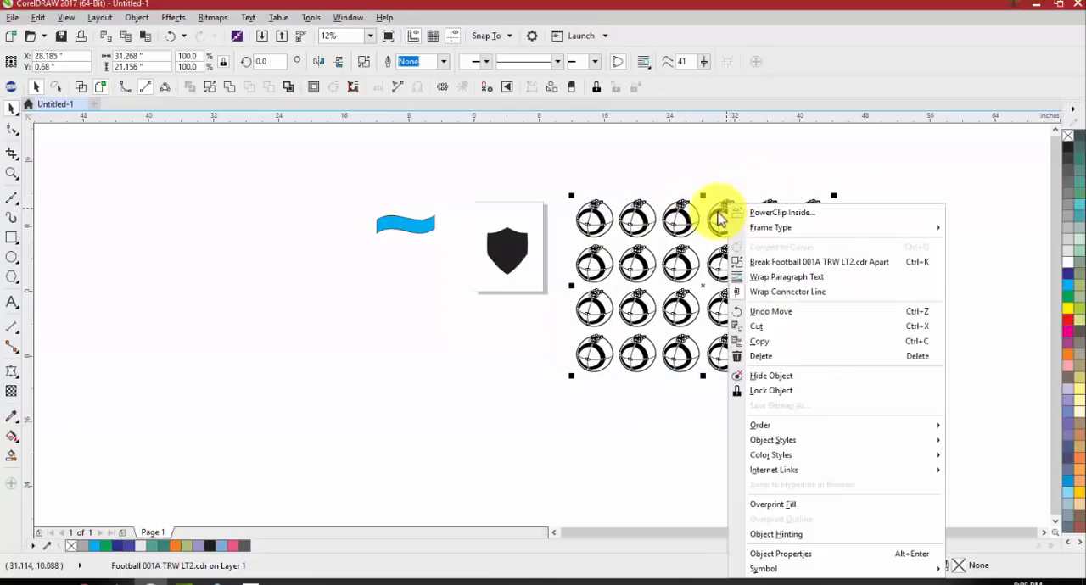
click(701, 162)
click(679, 184)
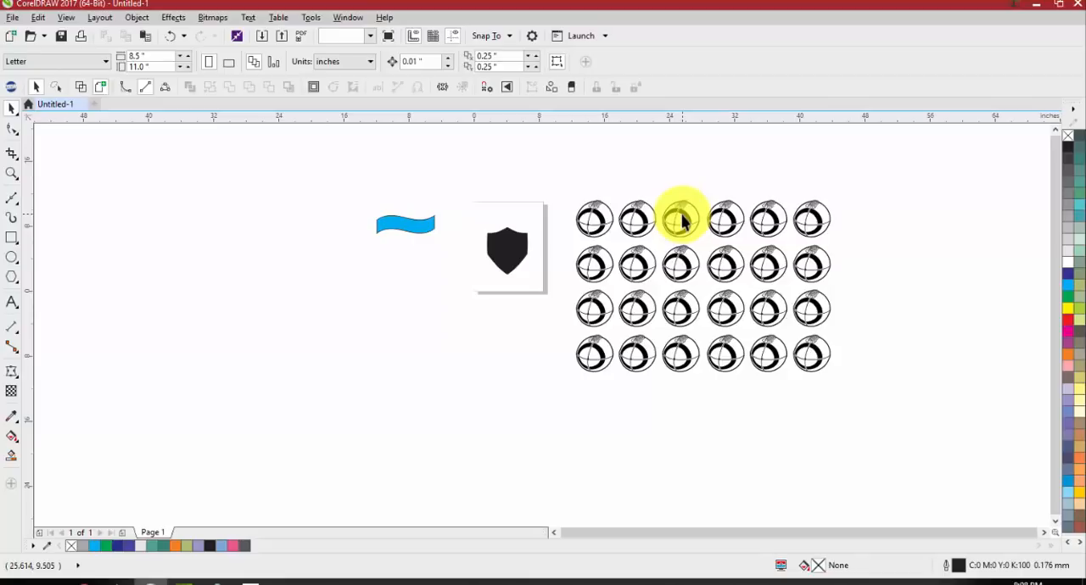
PowerClip the welded football pattern inside the black shield
right_click(681, 221)
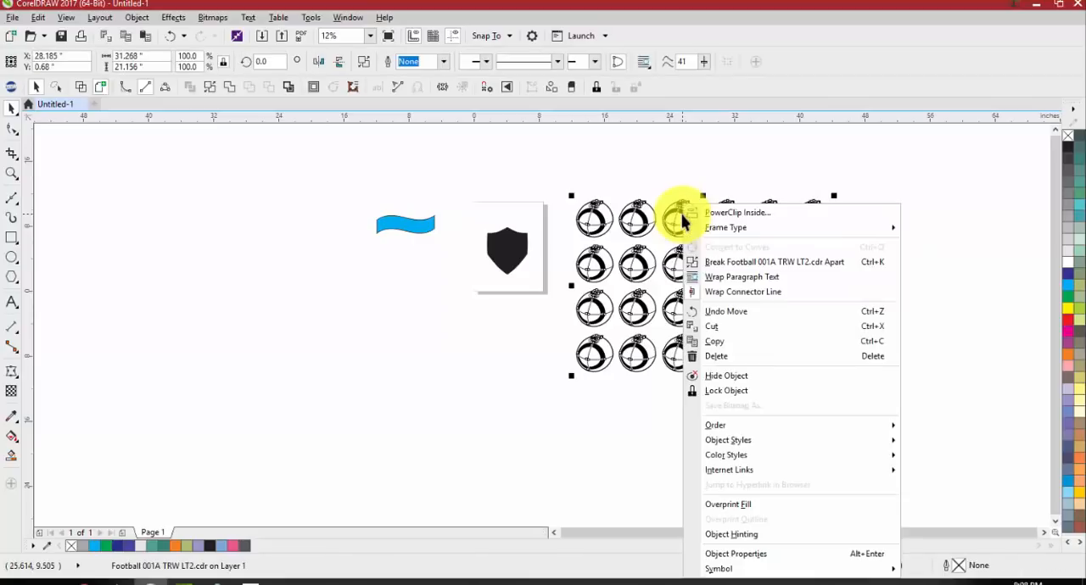
click(736, 213)
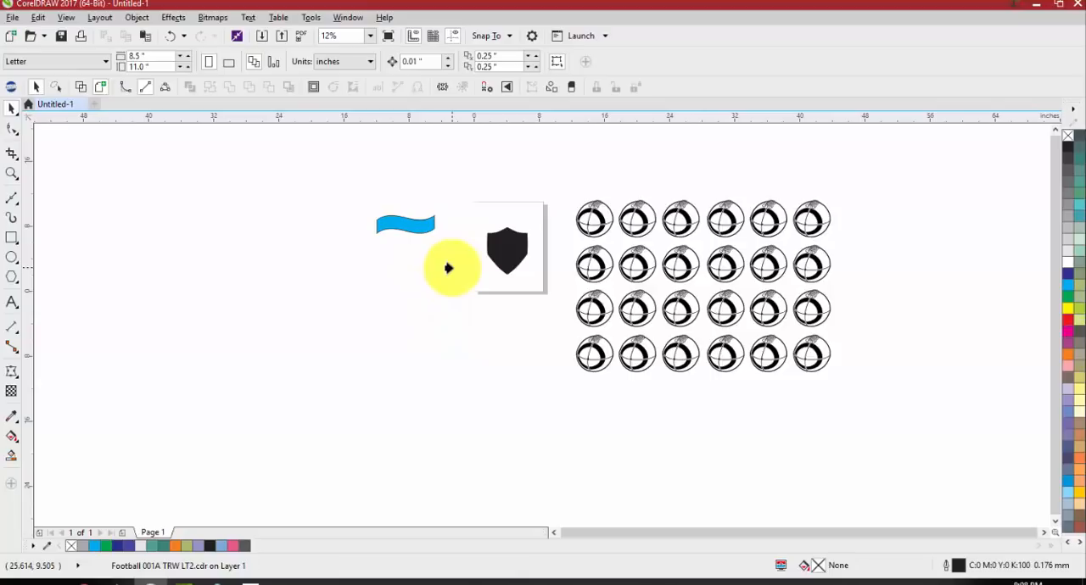
click(500, 246)
Fill the PowerClipped shield with 50% black grey
key(shift+F2)
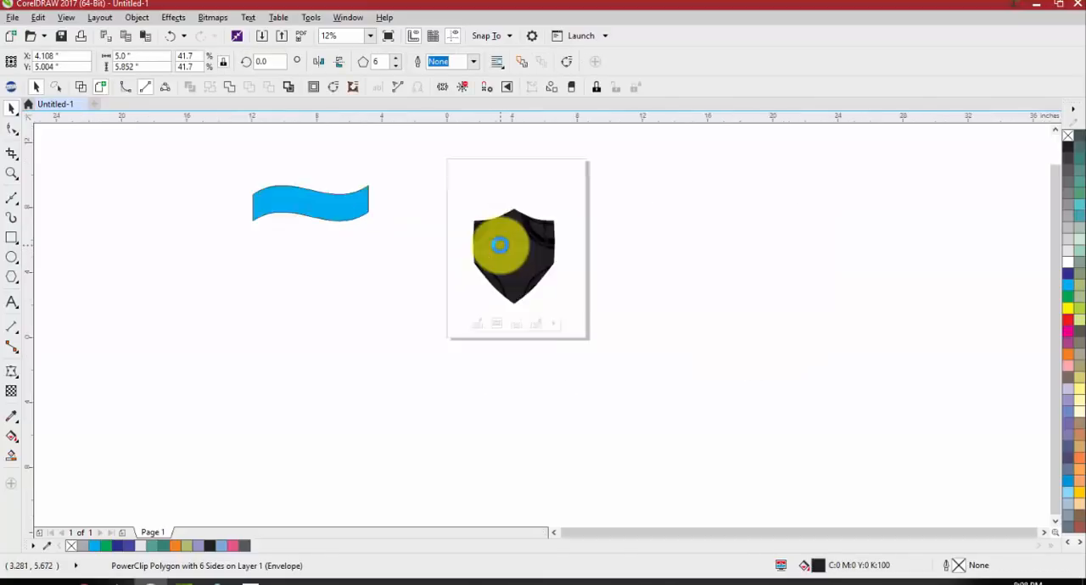
scroll(485, 227, up, 1)
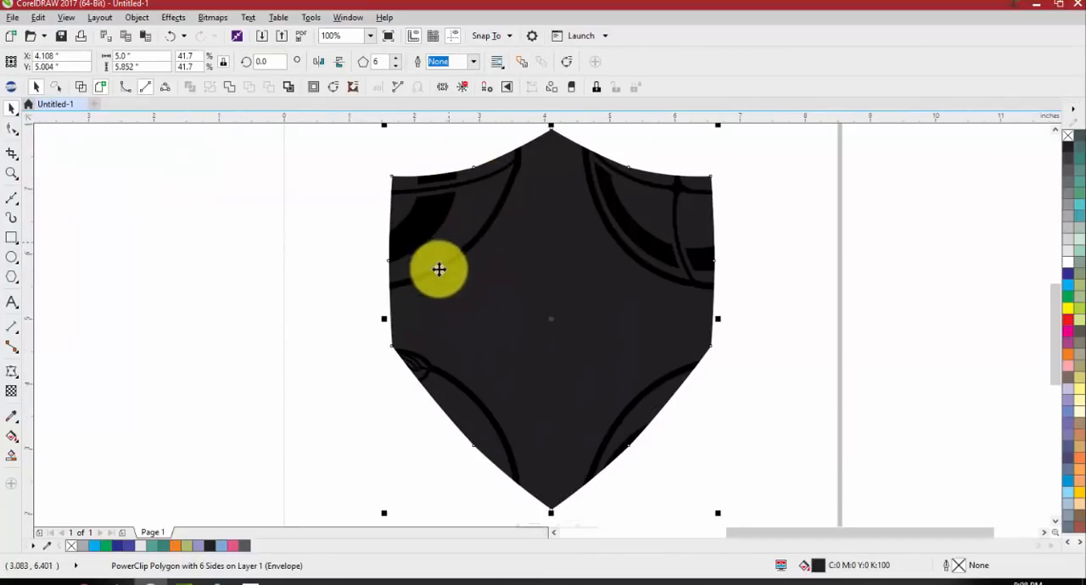
scroll(491, 269, down, 1)
scroll(500, 239, up, 1)
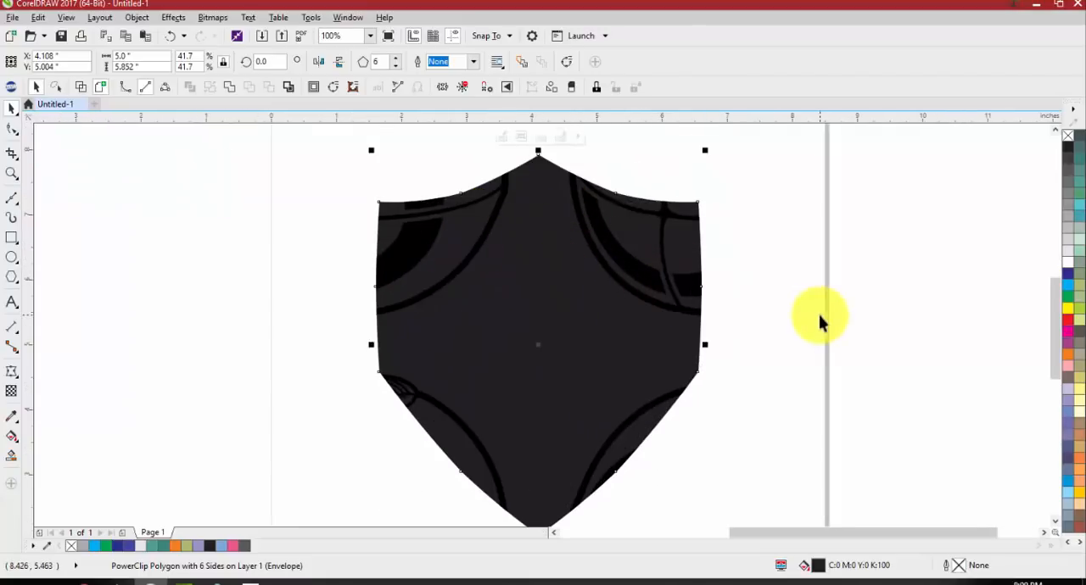
click(1075, 229)
click(1075, 219)
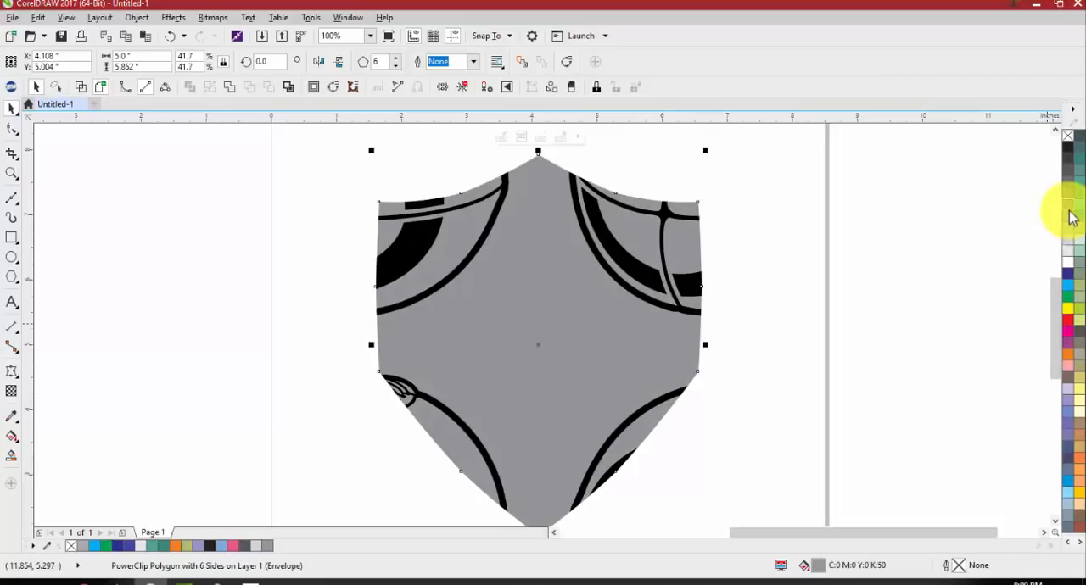
Fill the PowerClipped shield with red
click(1068, 321)
click(730, 322)
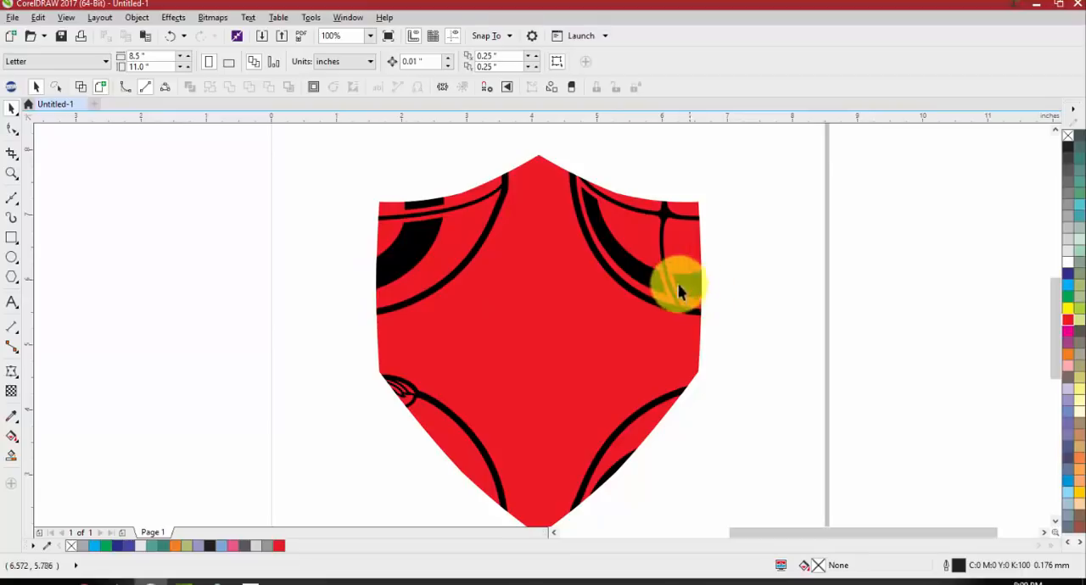
Open the red shield's PowerClip contents for editing
scroll(492, 245, down, 1)
click(489, 355)
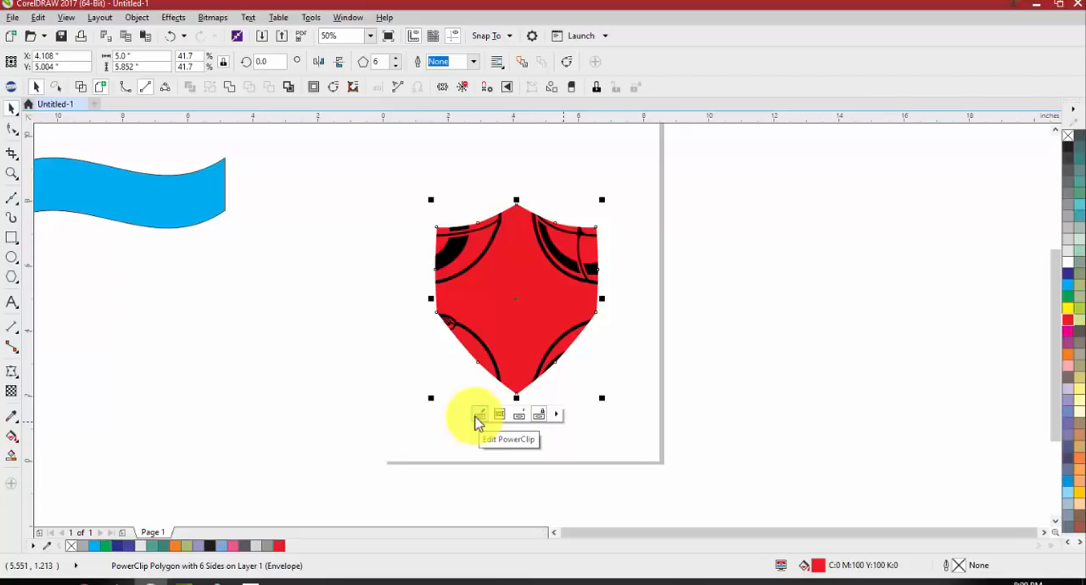
click(478, 422)
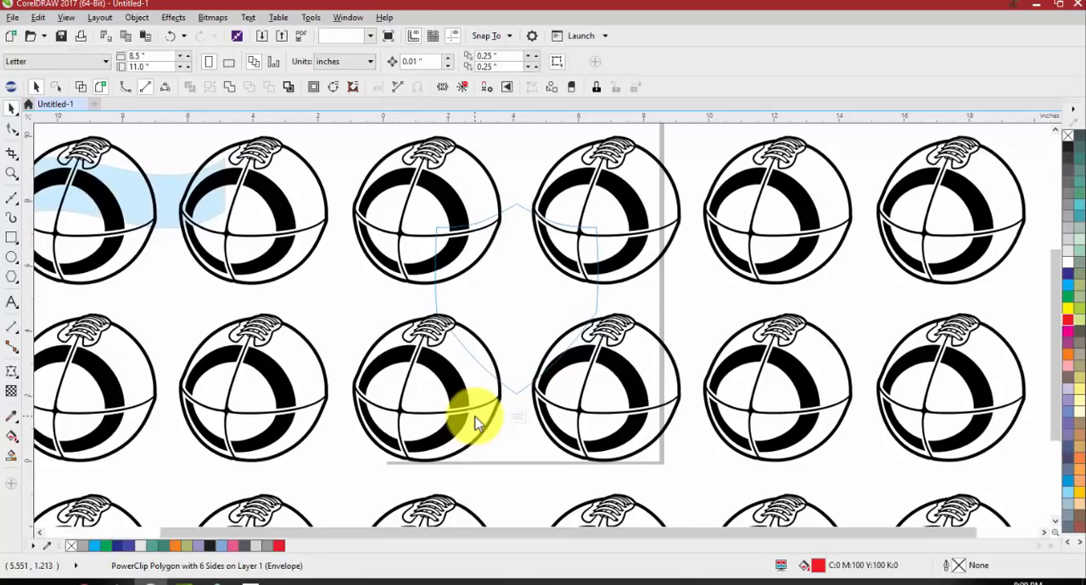
scroll(543, 301, down, 3)
scroll(567, 239, up, 2)
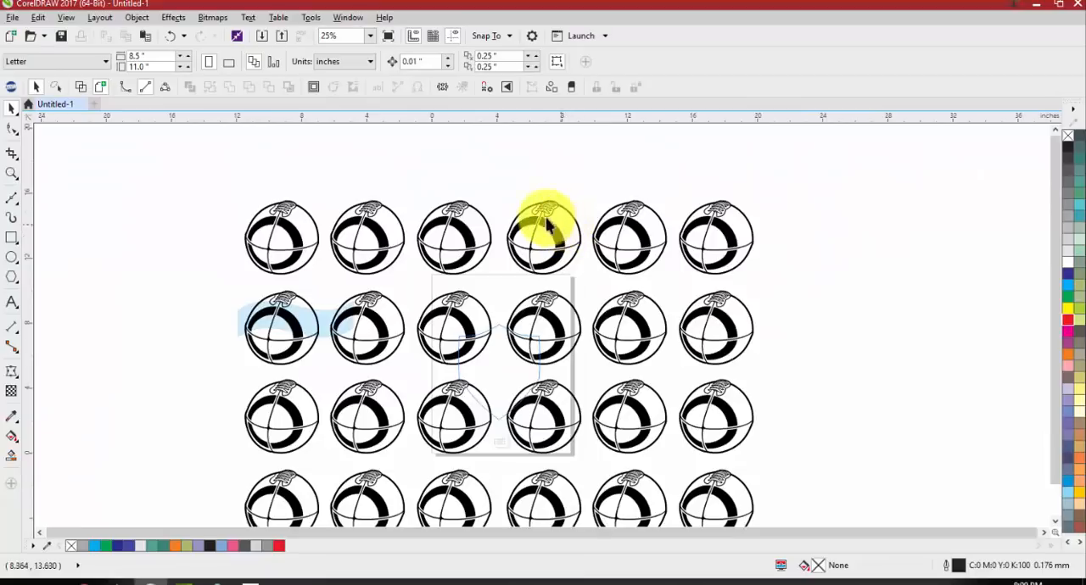
scroll(486, 355, up, 2)
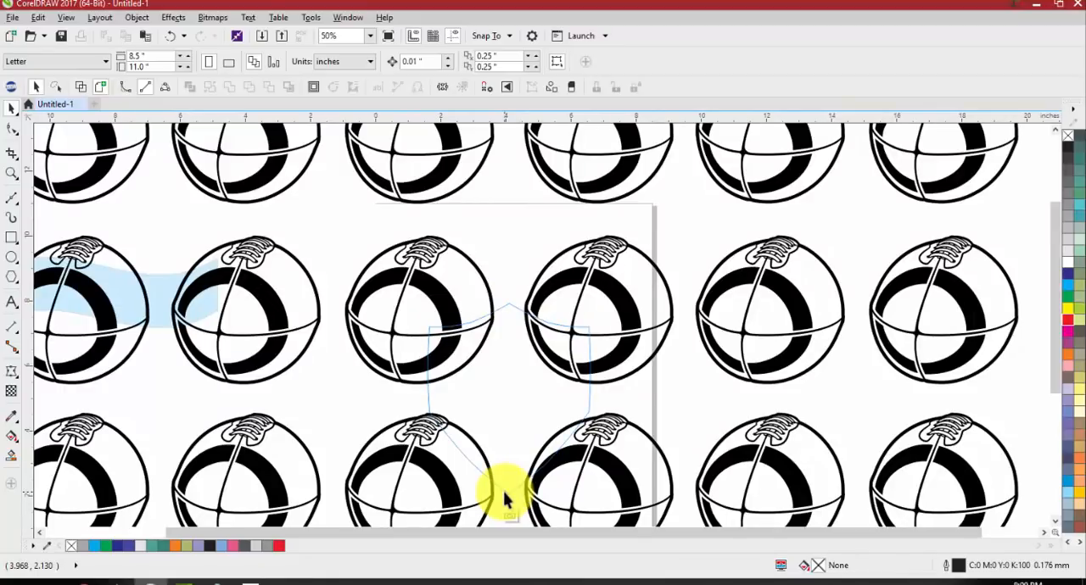
scroll(569, 376, down, 2)
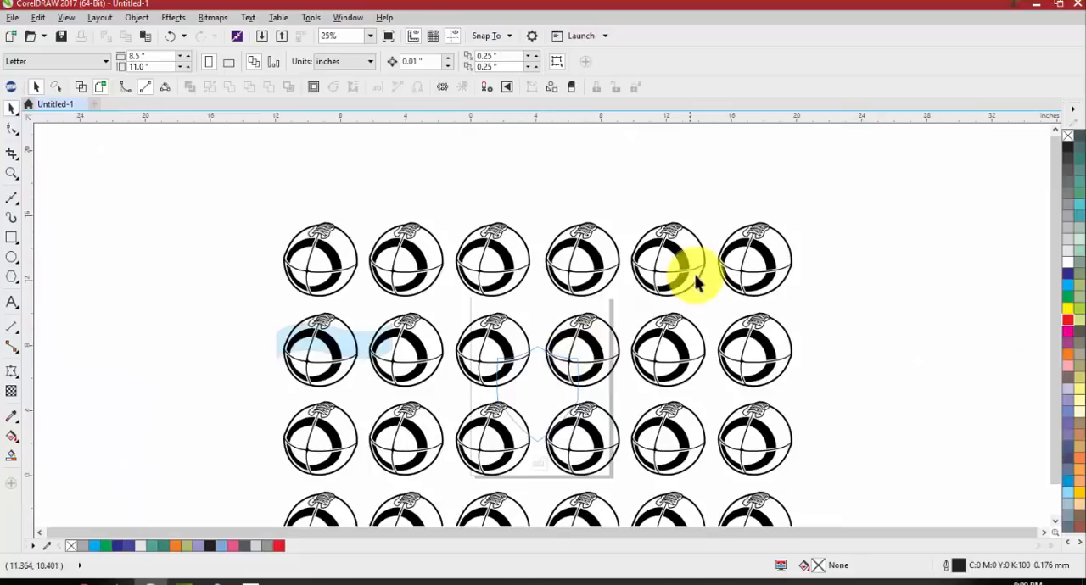
Scale the football pattern down about its centre to roughly 8.784 by 5.943 inches (28.1%)
click(679, 256)
scroll(670, 246, down, 2)
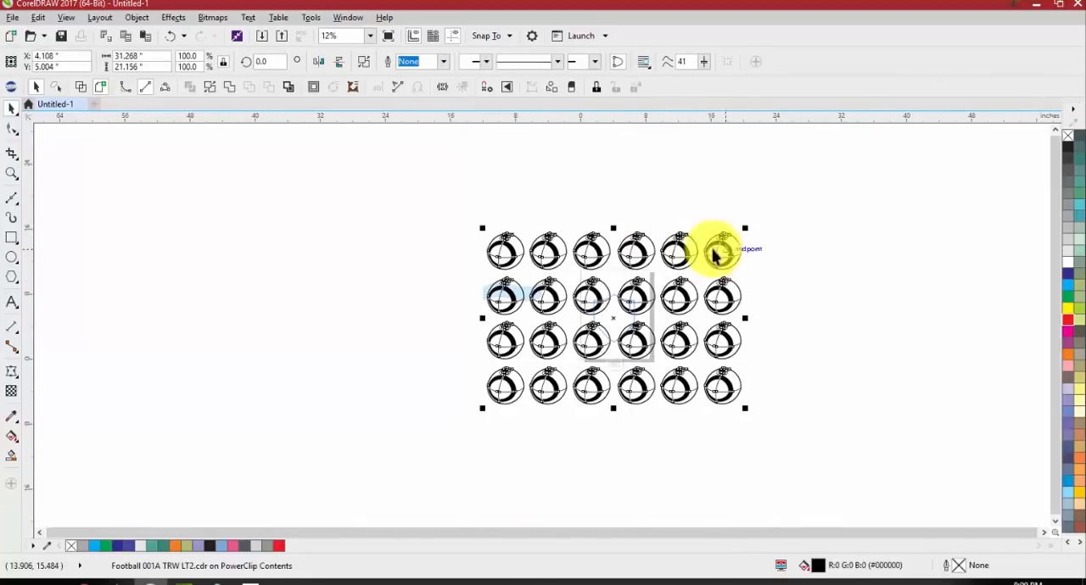
scroll(730, 242, up, 2)
drag(773, 211, 594, 308)
scroll(517, 413, up, 2)
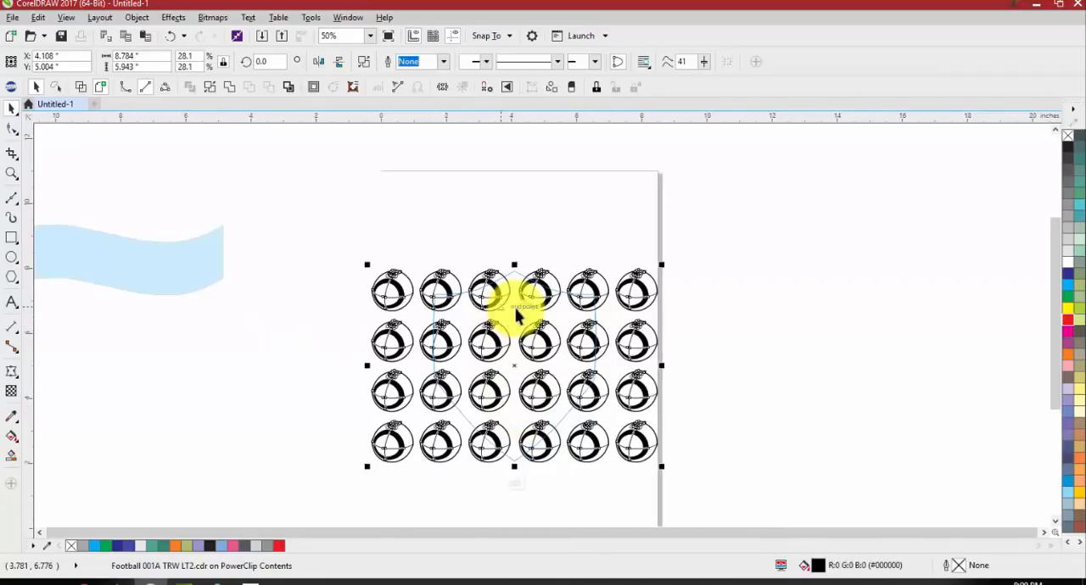
Try rotating the football pattern to about 347 degrees and moving it up and to the right, and undo both changes
click(586, 279)
drag(663, 266, 769, 212)
click(734, 305)
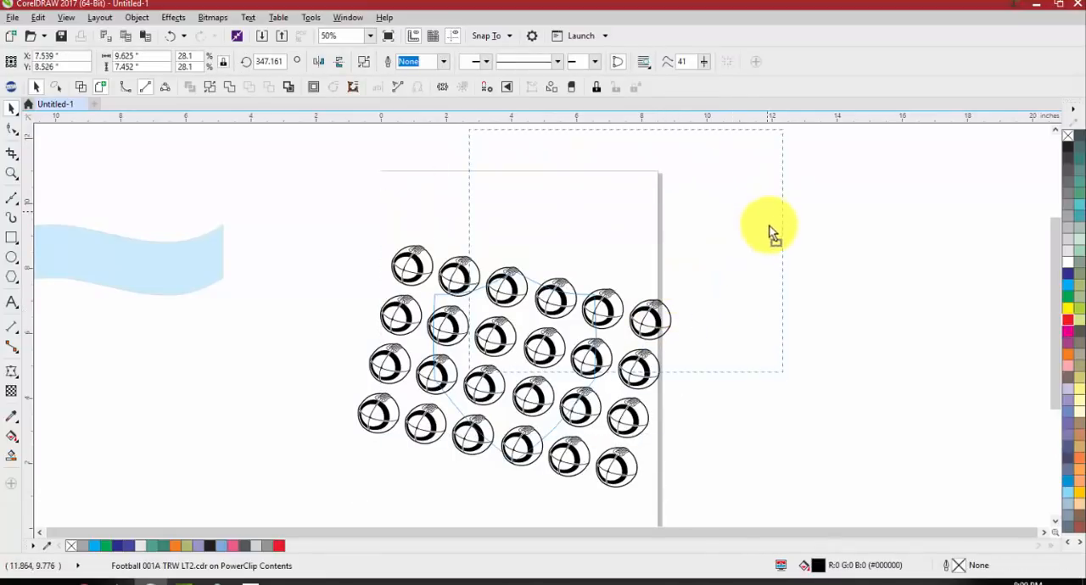
key(ctrl+z)
key(ctrl+z)
Duplicate the football pattern directly to its right, and duplicate both blocks below to form a two-by-two arrangement
scroll(495, 308, down, 1)
drag(532, 295, 687, 299)
drag(805, 249, 403, 432)
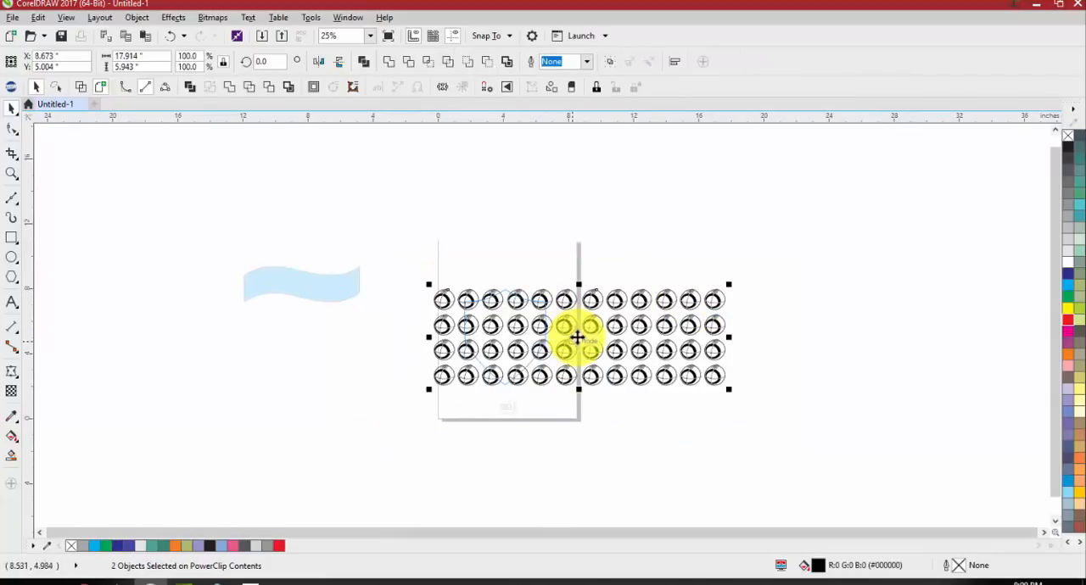
drag(577, 338, 581, 439)
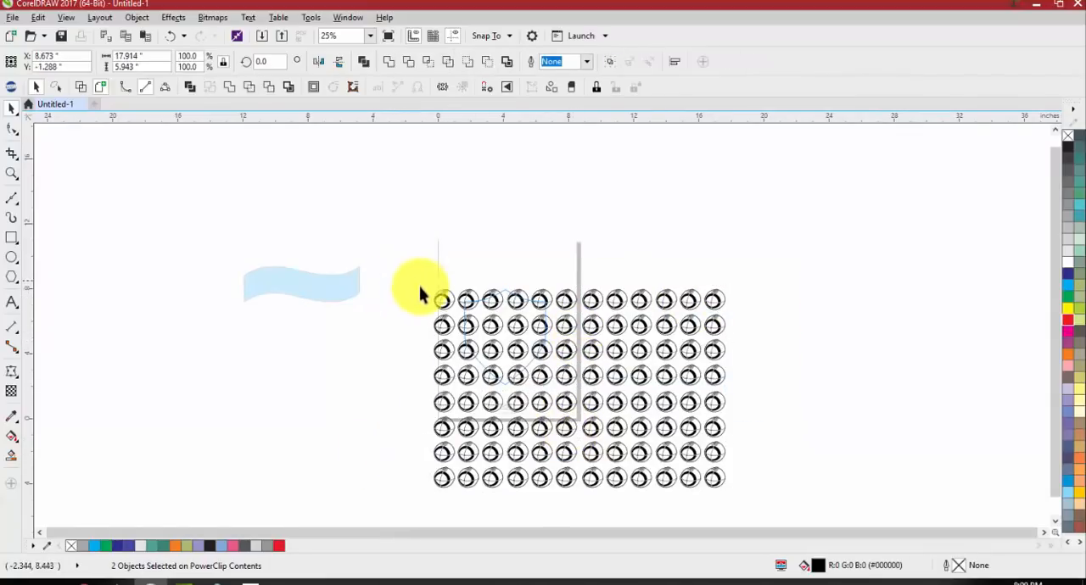
Scale the four football pattern blocks to about 9.473 by 6.47 inches over the shield outline, and finish editing the PowerClip
drag(419, 286, 649, 443)
drag(586, 391, 514, 333)
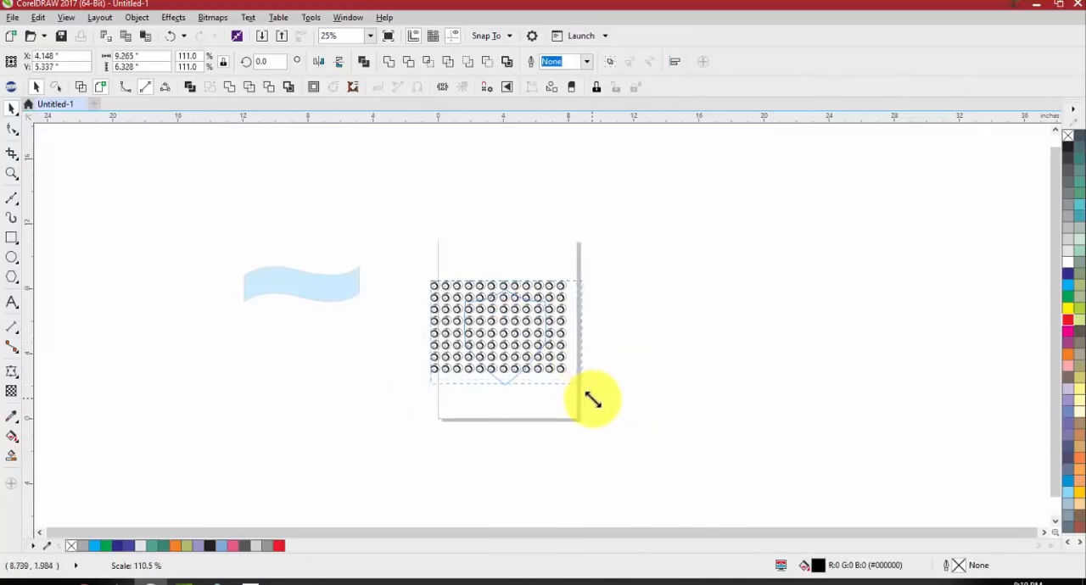
scroll(492, 351, up, 2)
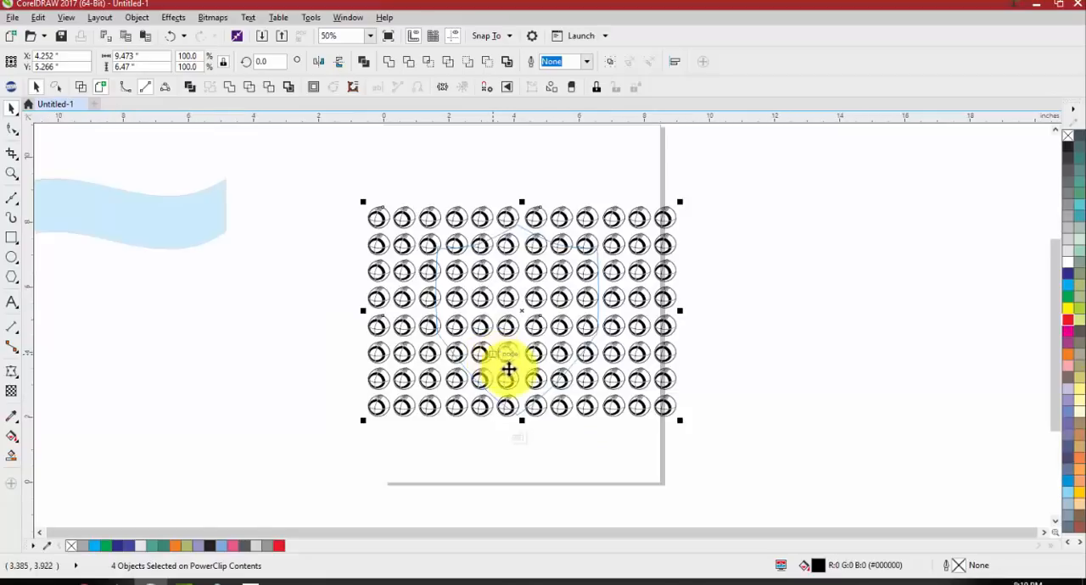
click(517, 440)
click(659, 468)
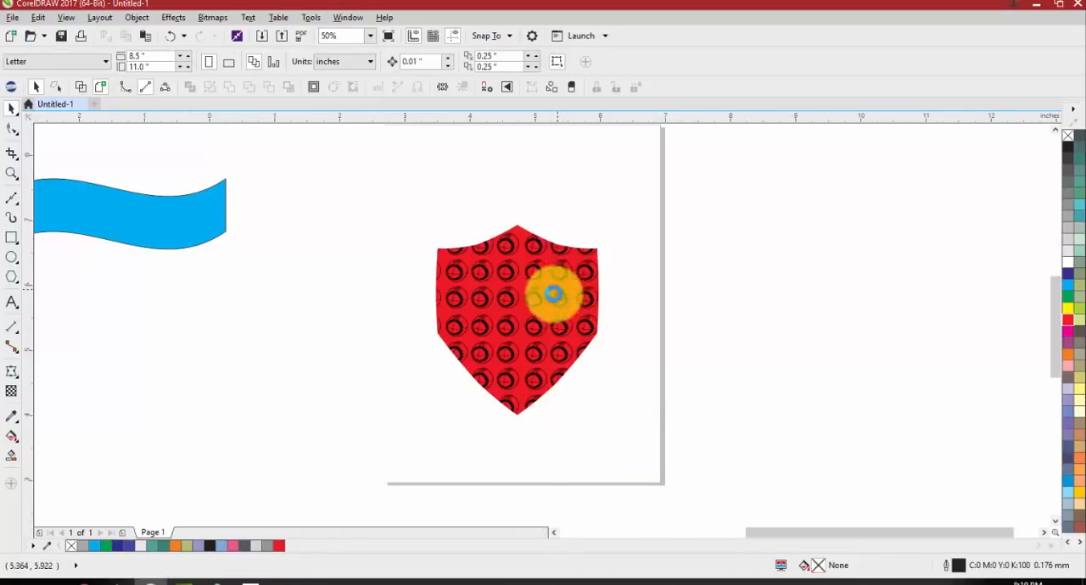
Reopen the shield's PowerClip contents and weld the four football pattern blocks into one object
scroll(552, 293, up, 2)
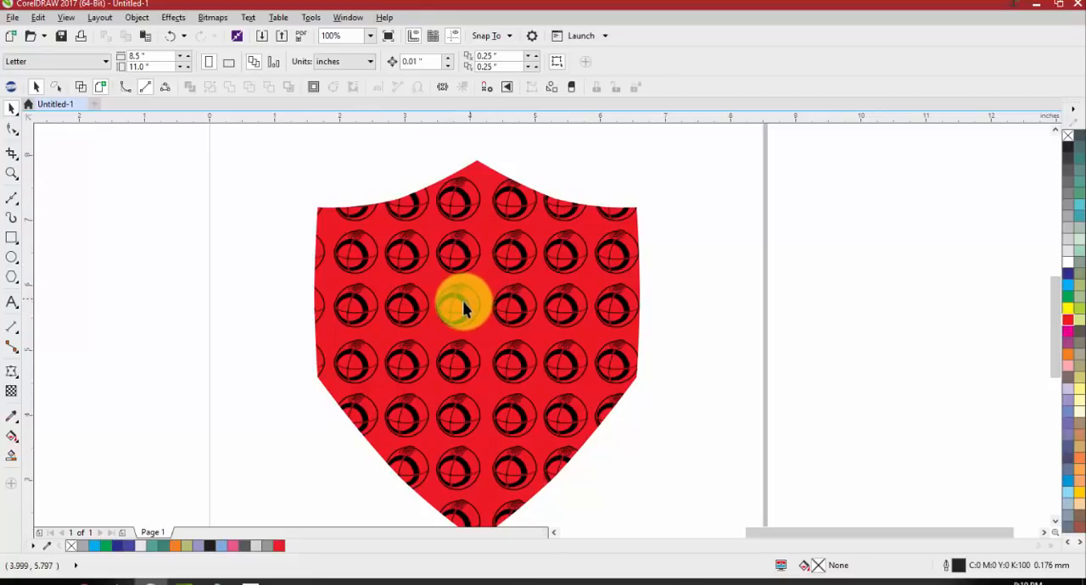
click(462, 308)
scroll(485, 271, down, 2)
scroll(468, 161, up, 2)
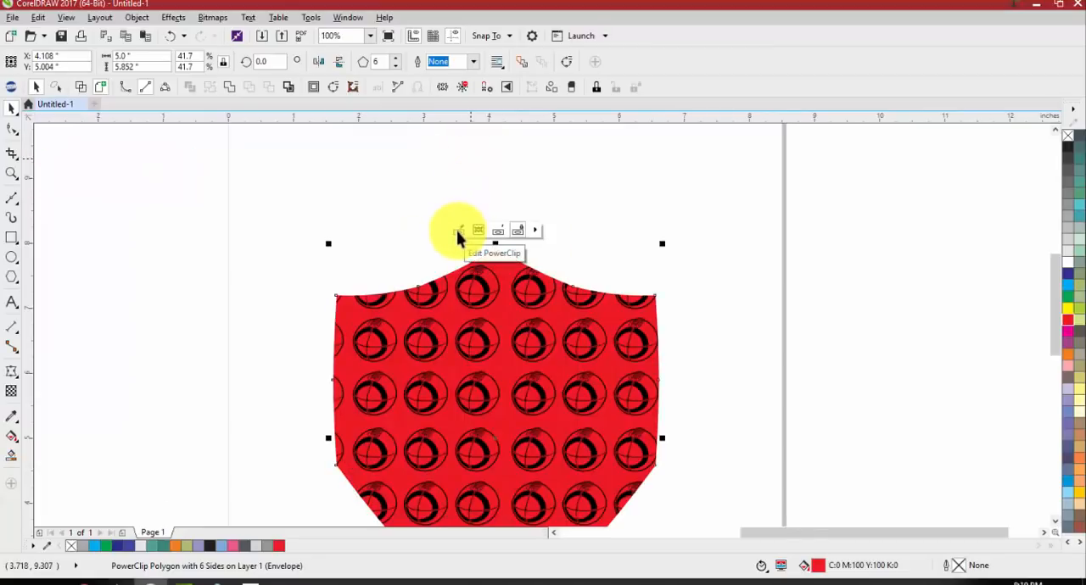
click(480, 231)
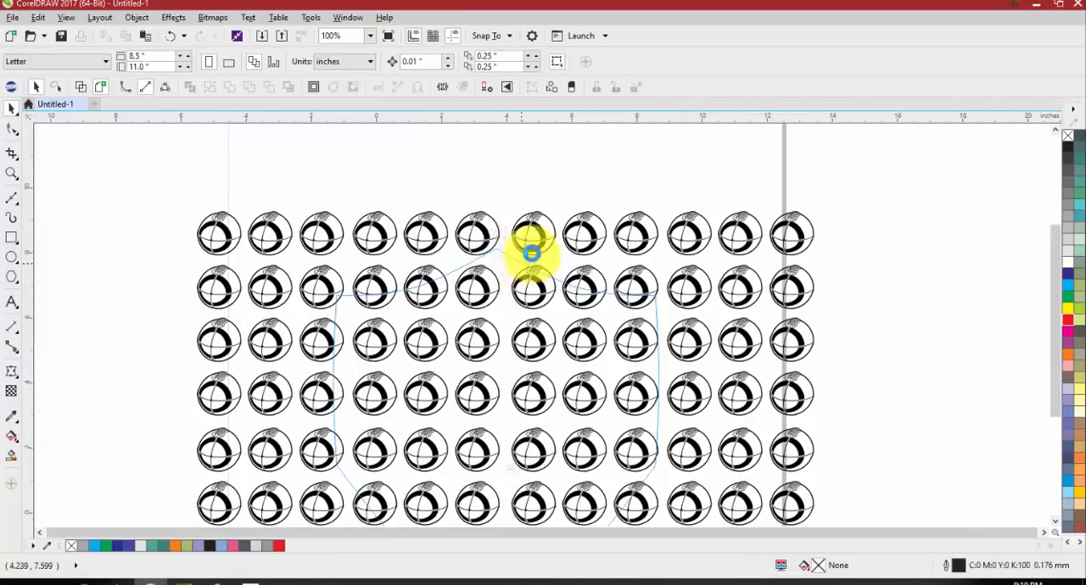
click(534, 253)
shift+click(482, 251)
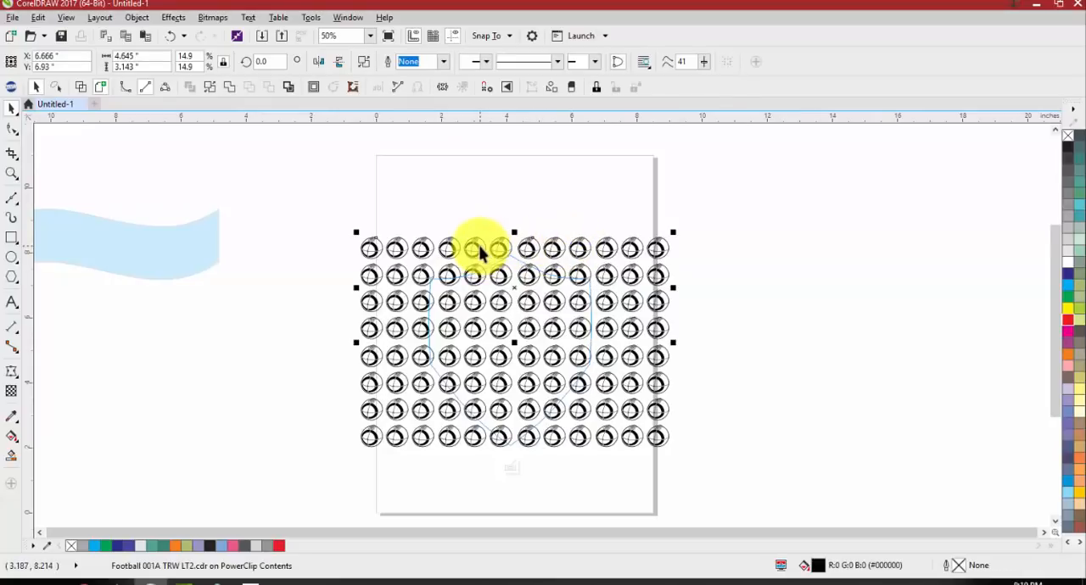
shift+click(447, 443)
shift+click(626, 437)
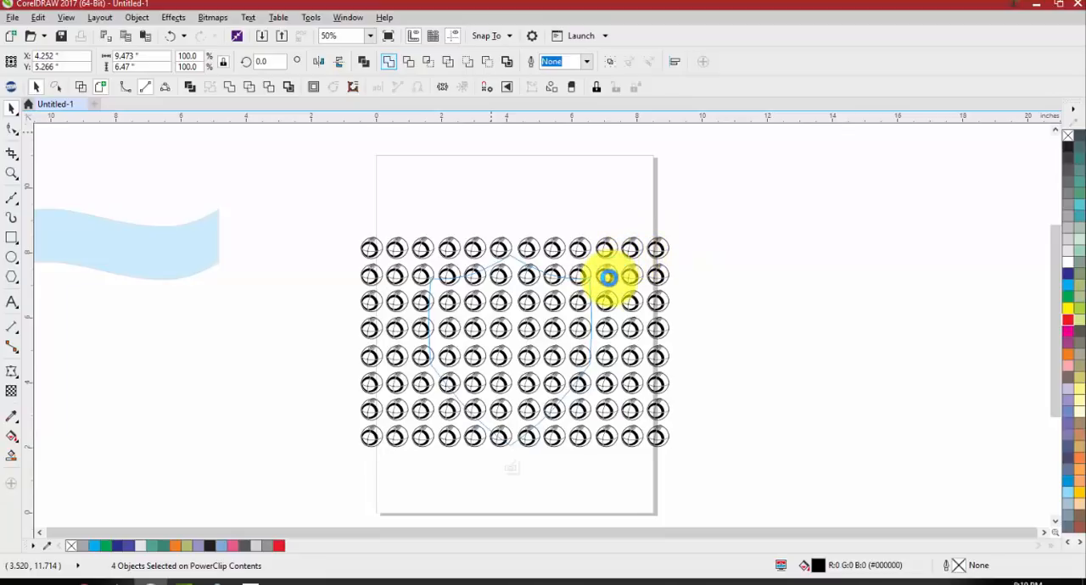
Enlarge the welded football pattern to about 19.734 by 13.478 inches (208.3%) and finish editing the PowerClip
scroll(603, 283, down, 1)
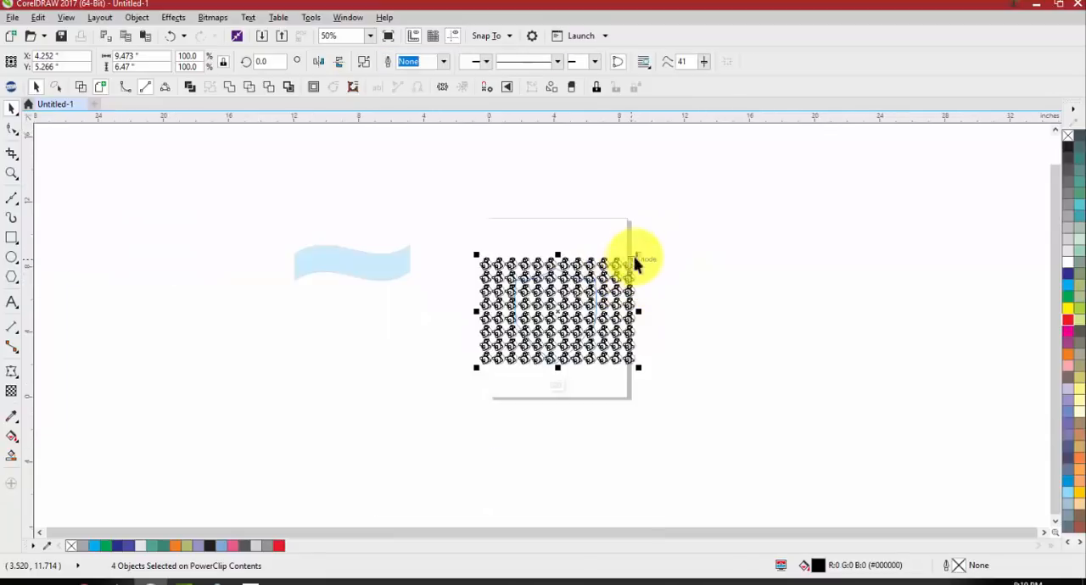
drag(639, 256, 775, 196)
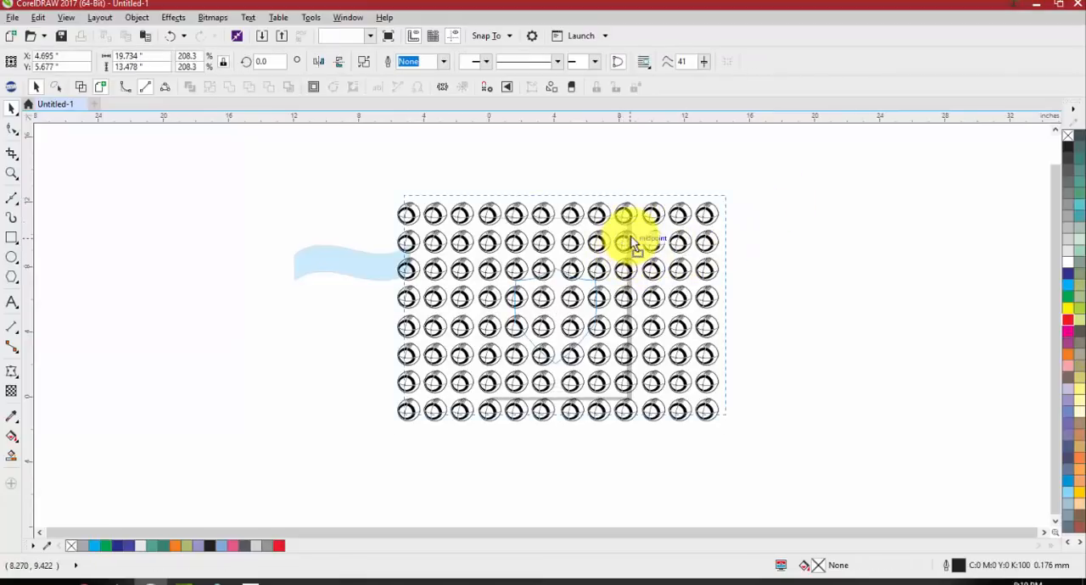
click(552, 378)
scroll(572, 321, up, 2)
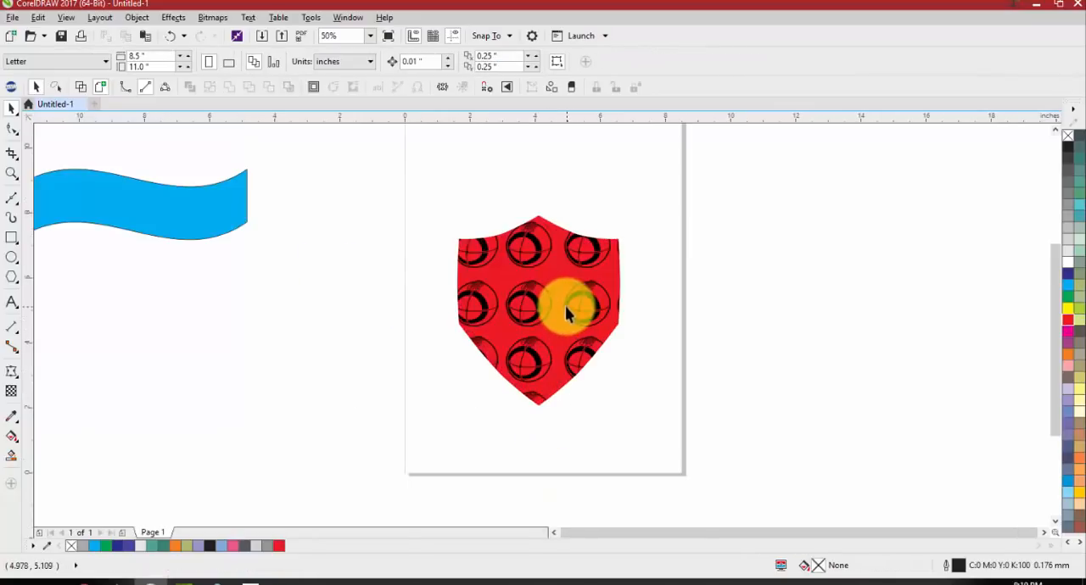
Convert the PowerClipped shield to curves
click(538, 297)
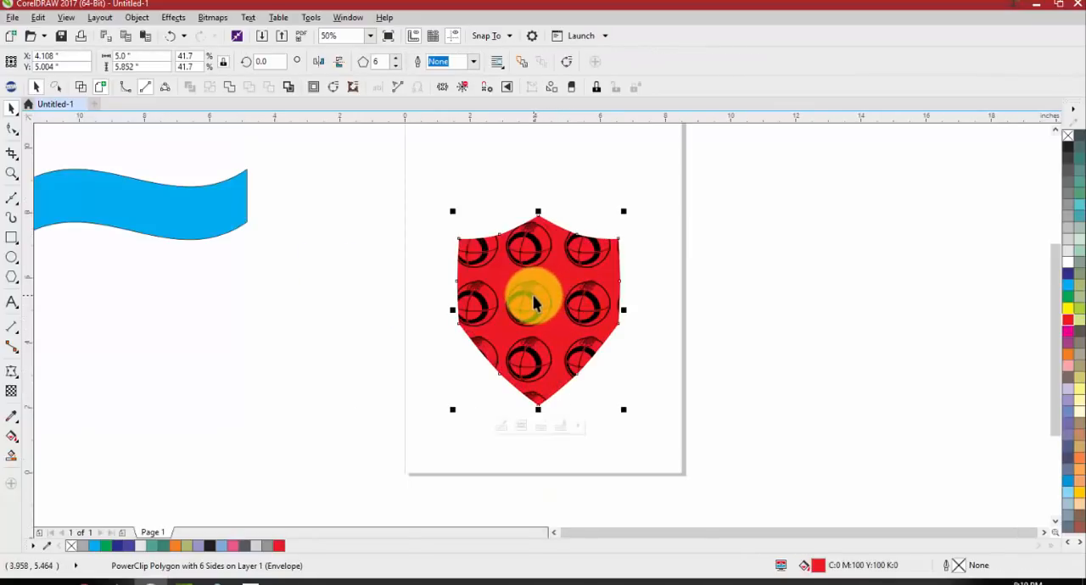
right_click(534, 296)
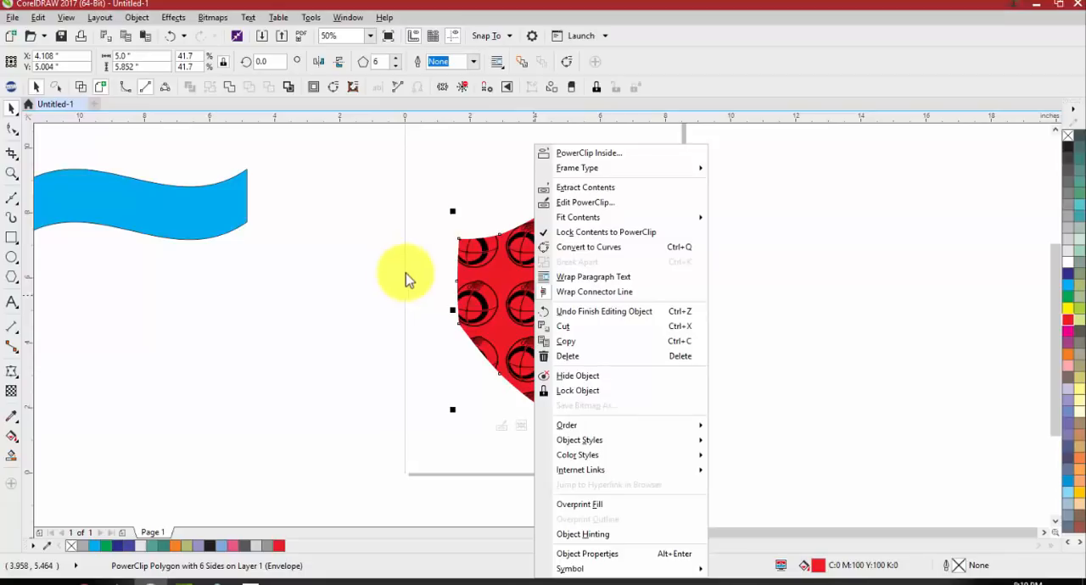
click(558, 249)
click(548, 218)
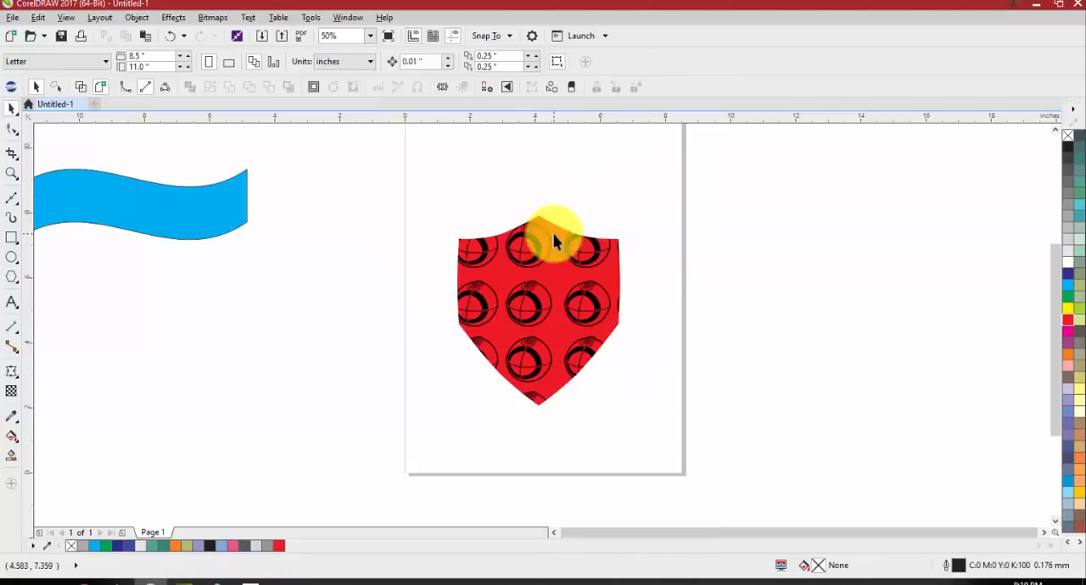
click(580, 222)
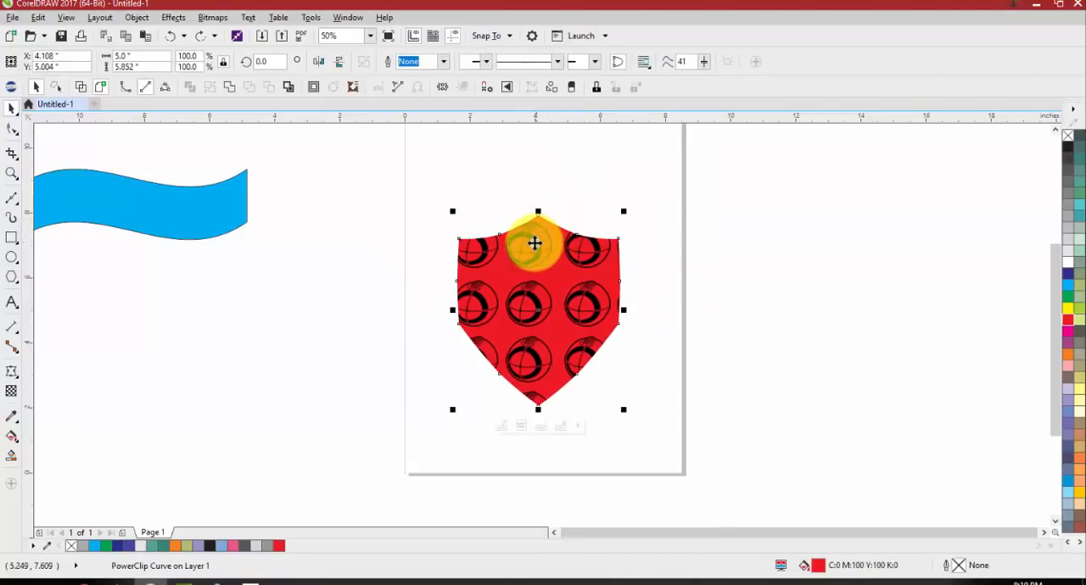
right_click(534, 244)
click(588, 206)
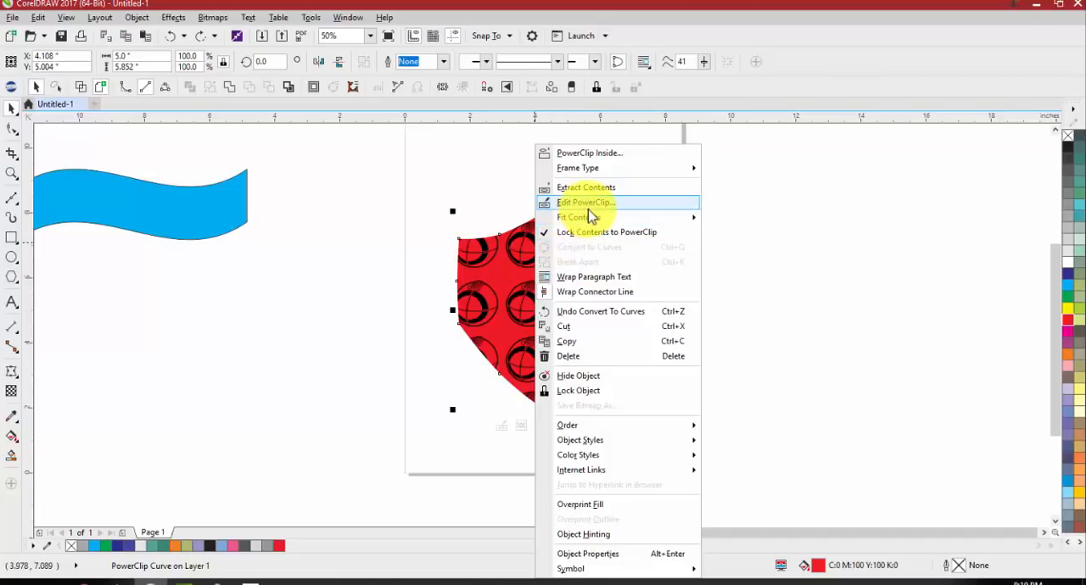
mouse_move(609, 224)
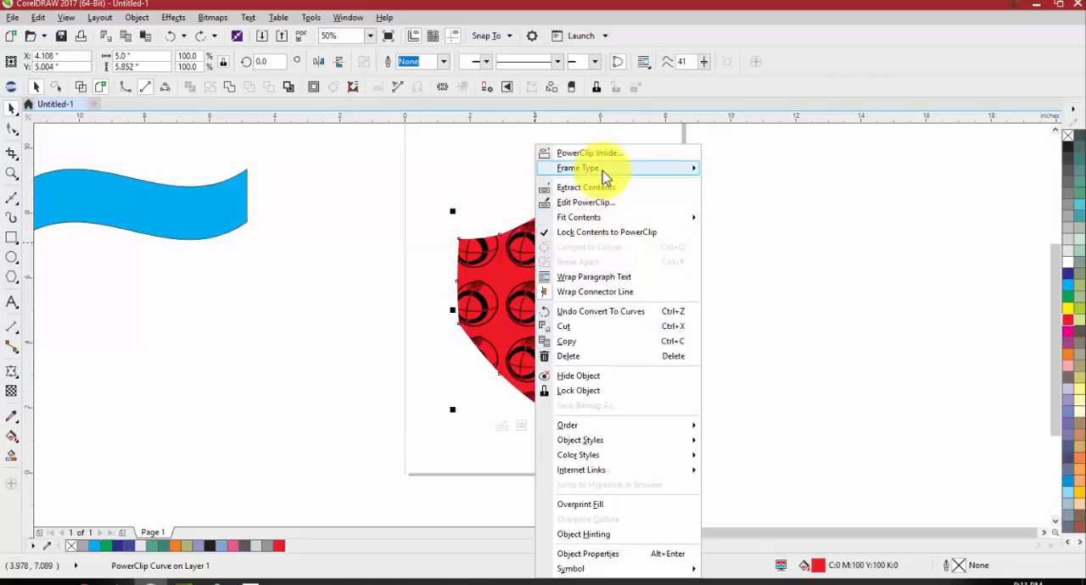
click(754, 308)
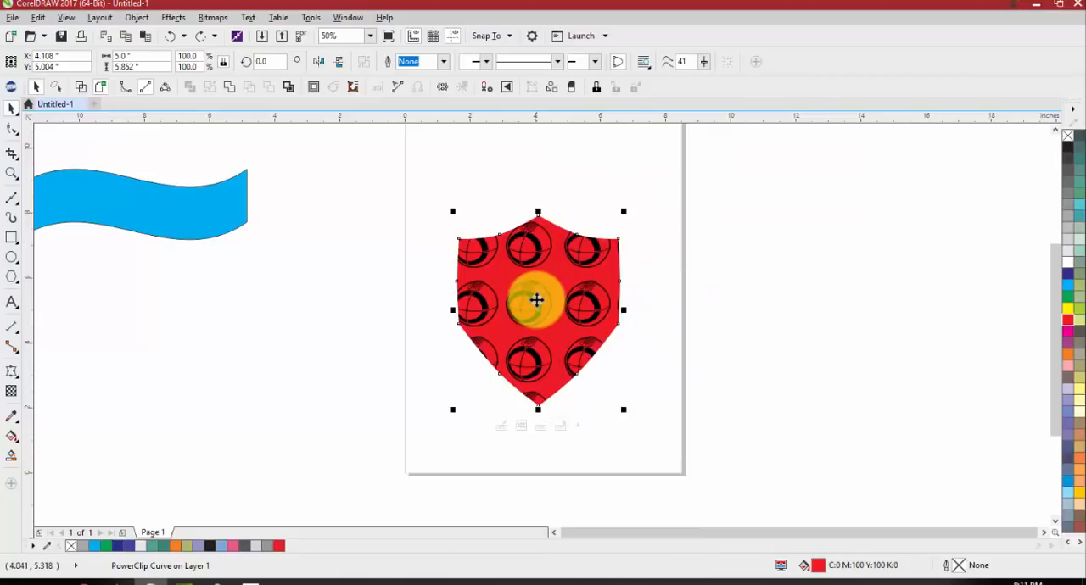
Extract the football pattern from the shield's PowerClip frame and delete it from the drawing
right_click(535, 301)
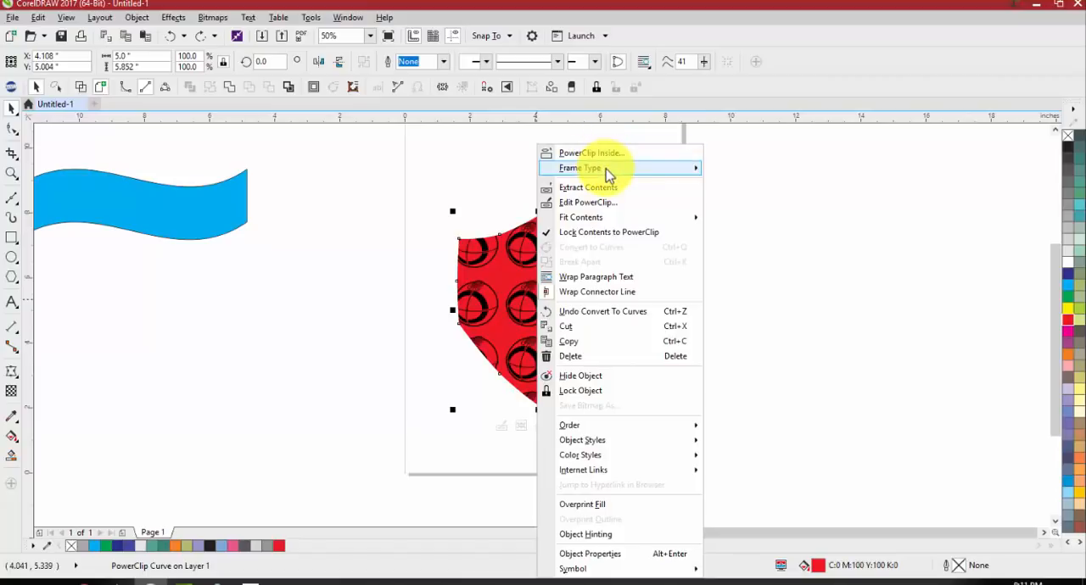
mouse_move(606, 170)
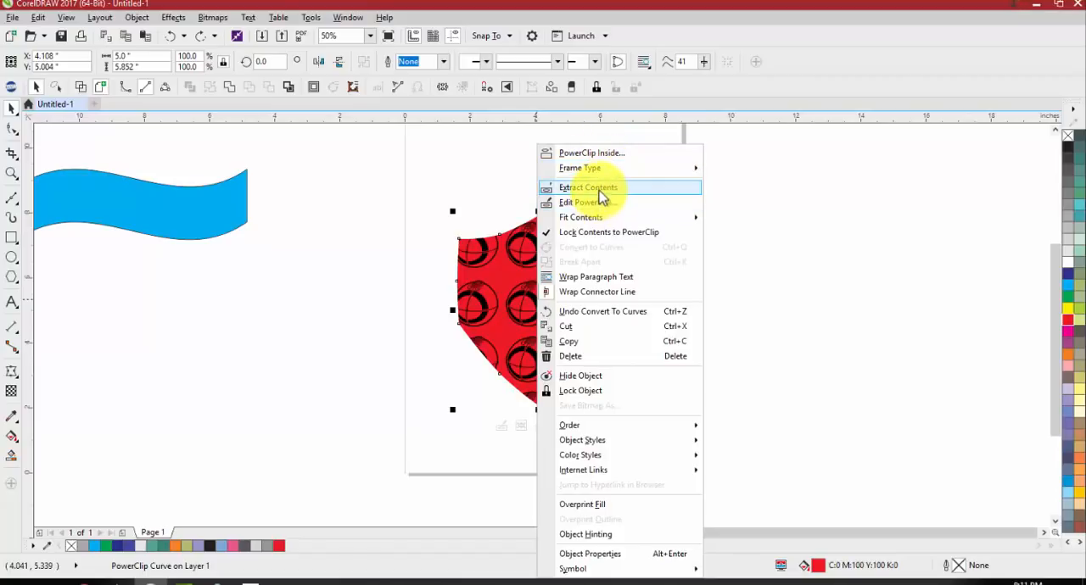
click(604, 186)
scroll(624, 271, down, 2)
drag(598, 247, 816, 244)
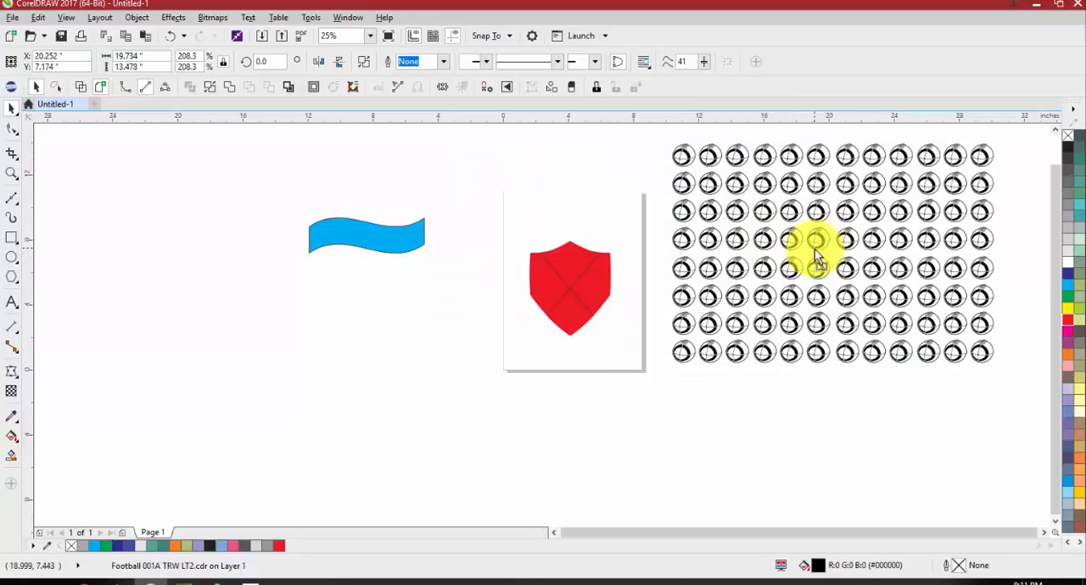
key(Delete)
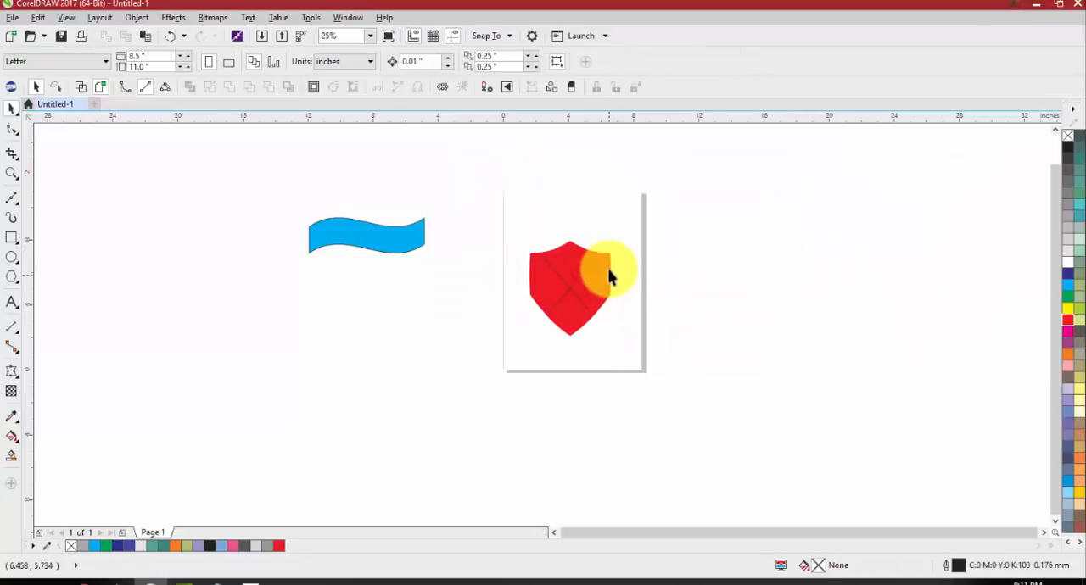
Place the blue wavy banner inside the red shield's empty PowerClip frame, crossing its middle
scroll(609, 269, up, 2)
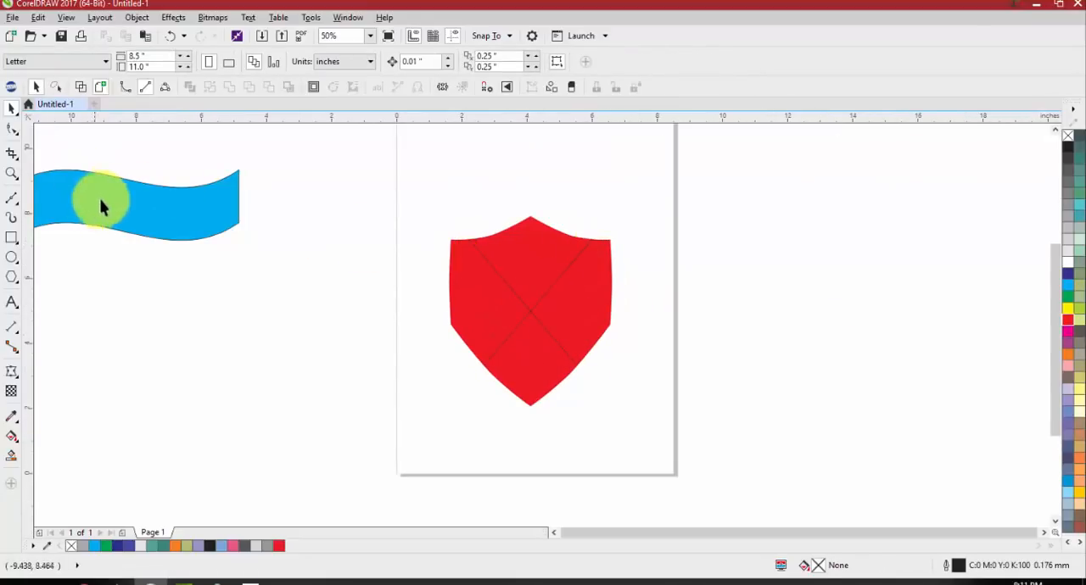
drag(102, 204, 513, 298)
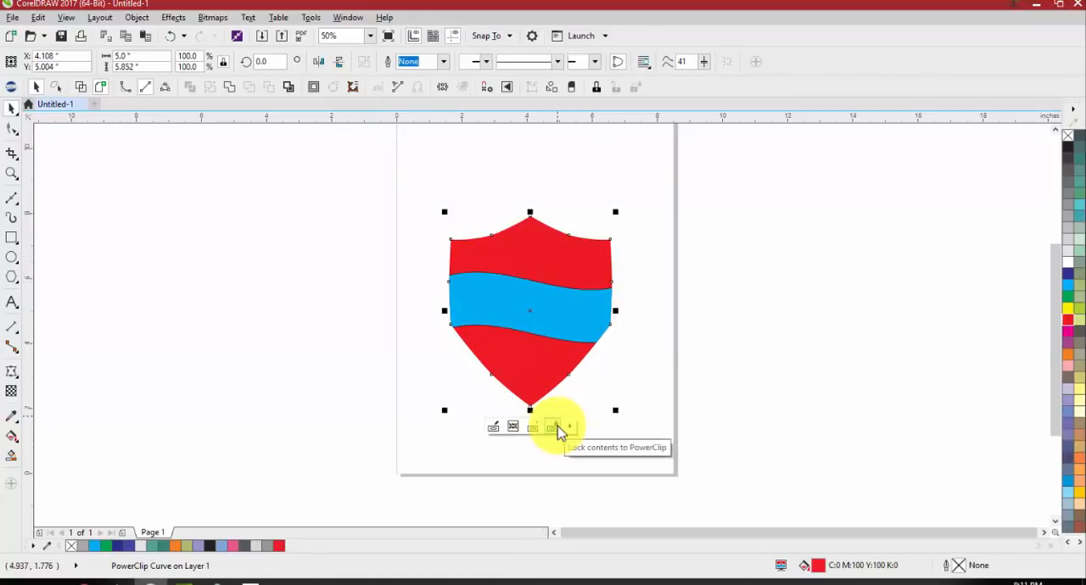
right_click(534, 346)
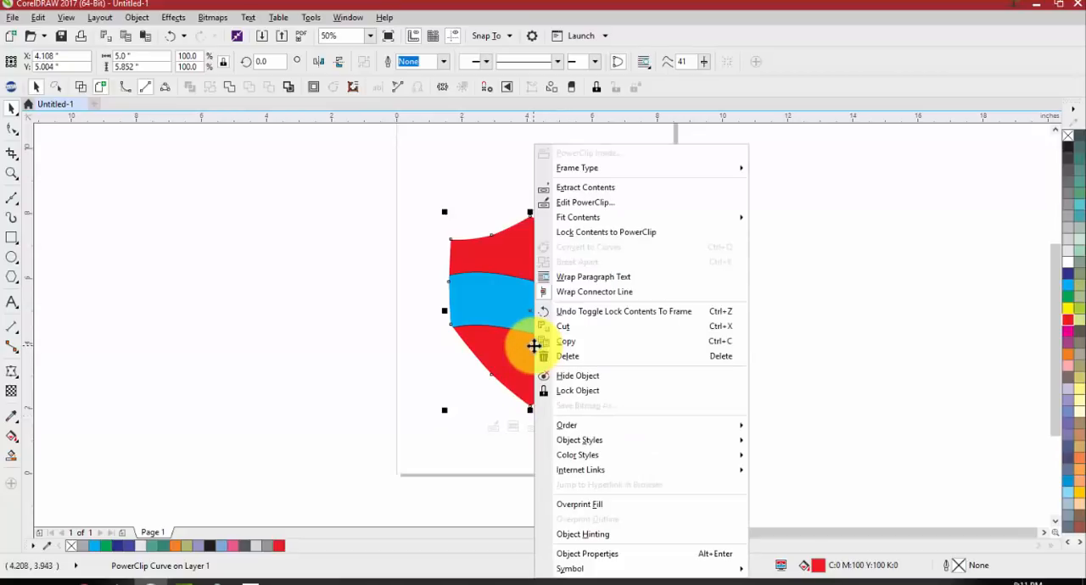
click(492, 314)
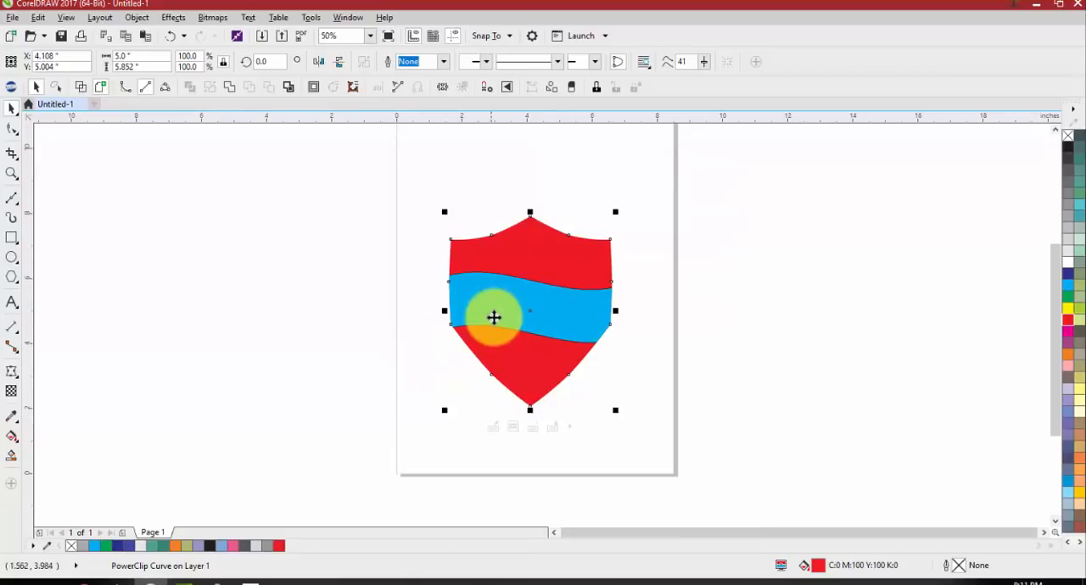
click(397, 229)
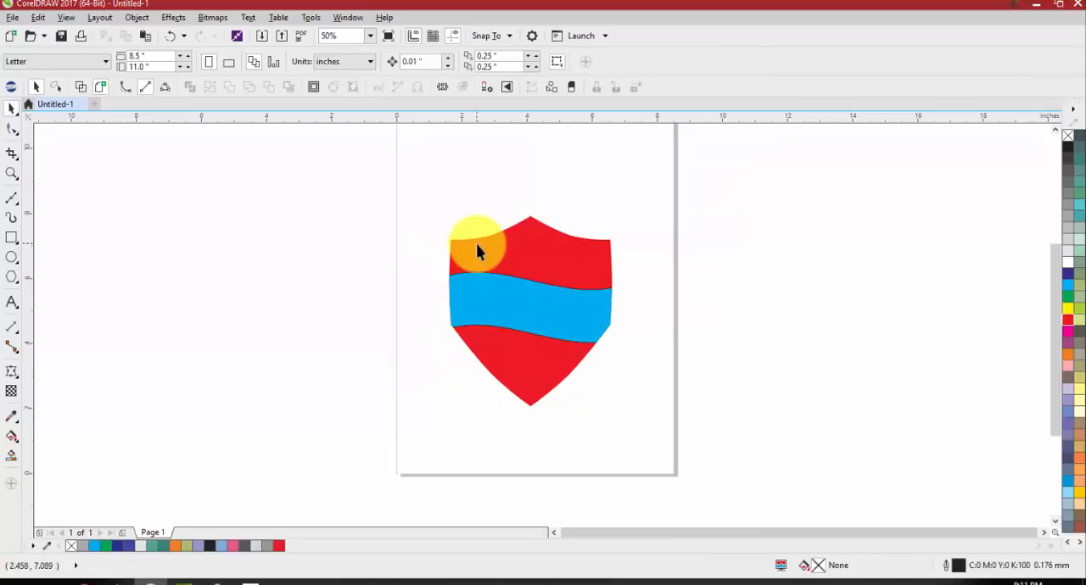
Edit the shield's PowerClip contents, shift the blue wavy banner to the left and finish editing
scroll(474, 299, down, 1)
click(476, 307)
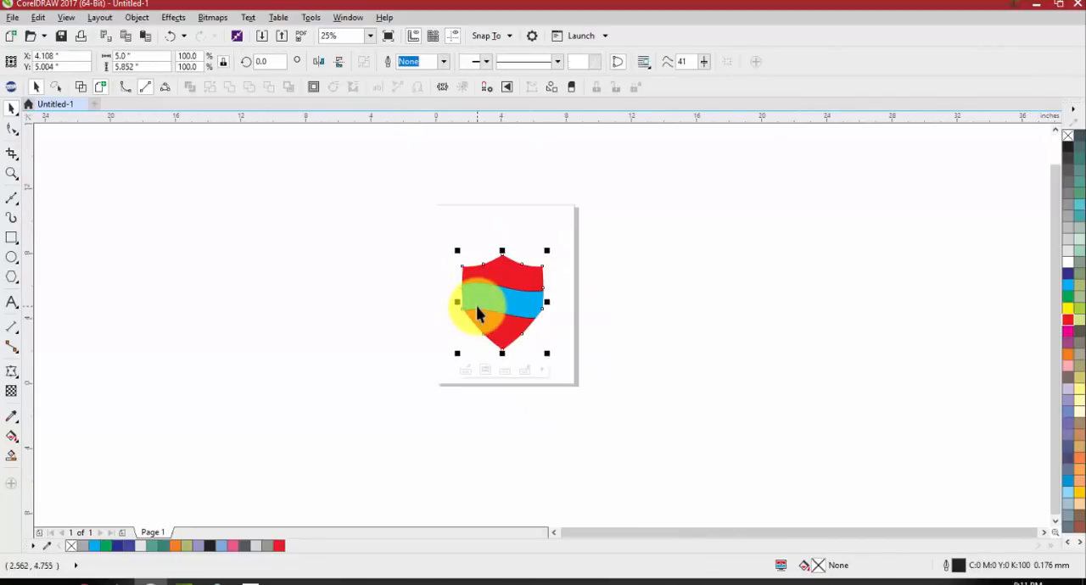
click(464, 370)
drag(462, 300, 348, 298)
click(492, 365)
Undo the banner shift and its placement so the banner sits outside the shield's empty PowerClip frame
key(ctrl+z)
key(ctrl+z)
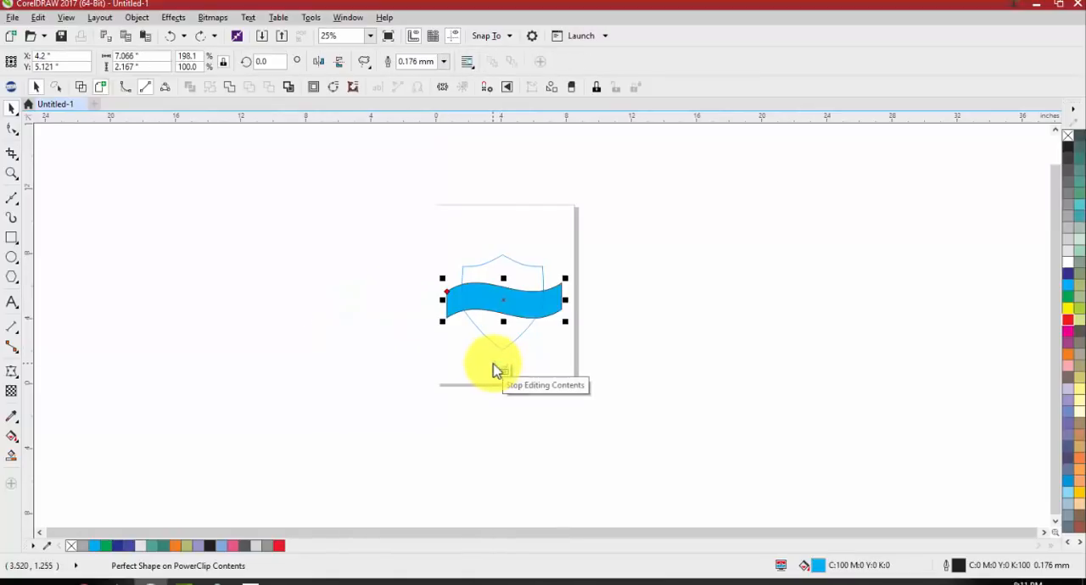
key(ctrl+z)
click(402, 333)
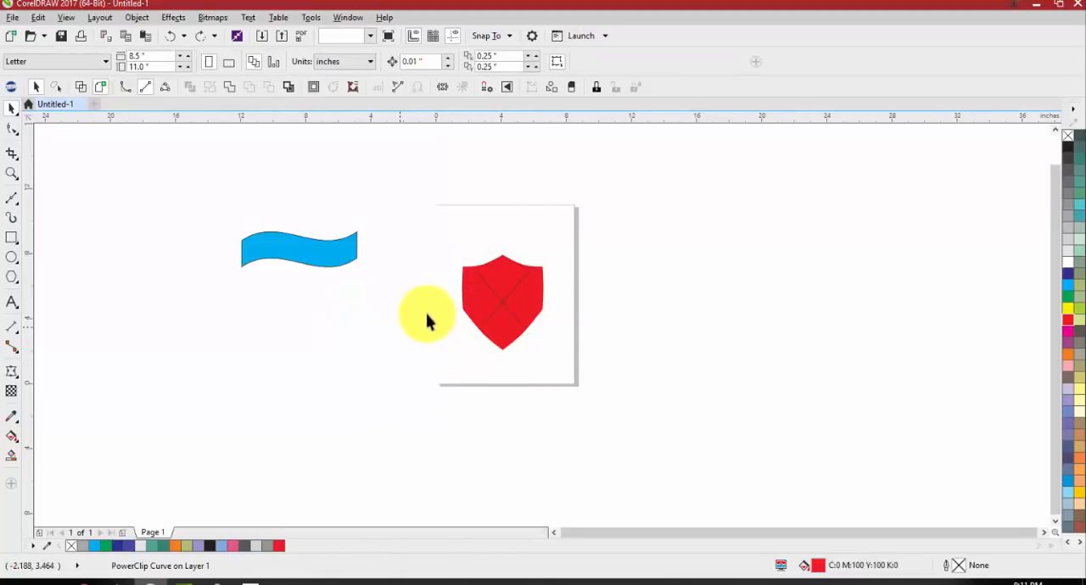
Change the frame type of the red shield's empty PowerClip frame to None
right_click(492, 293)
mouse_move(577, 170)
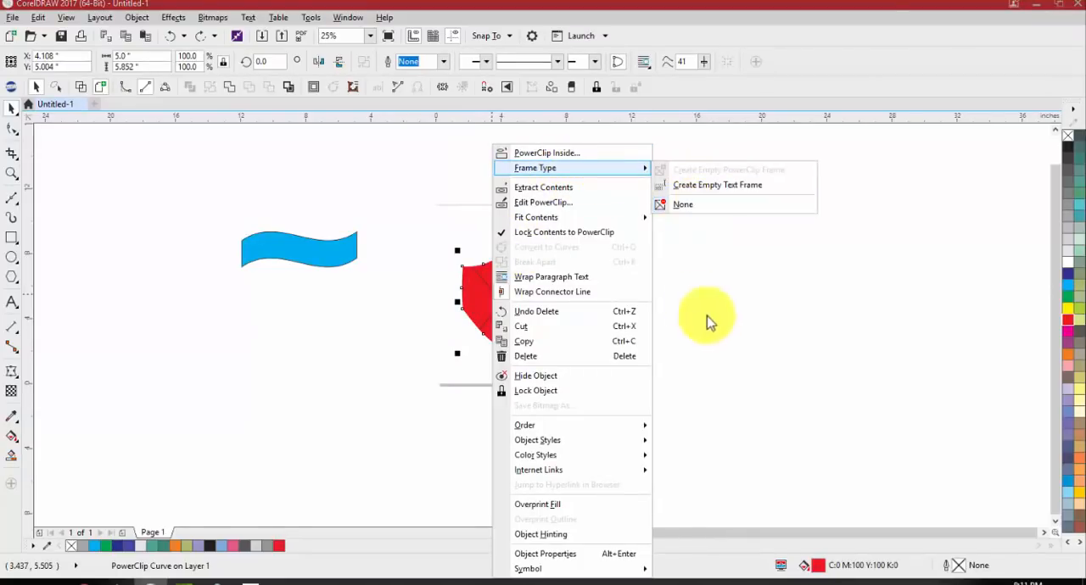
click(538, 294)
right_click(538, 294)
mouse_move(616, 173)
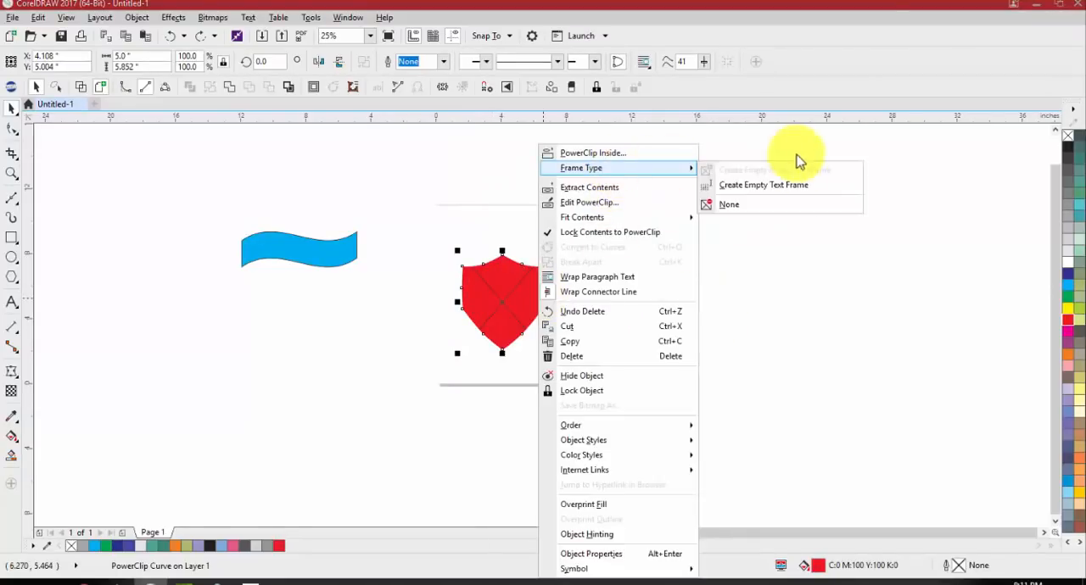
click(759, 213)
Move the frameless shield slightly to the right and undo both the move and the frame type change
drag(480, 291, 469, 286)
drag(469, 288, 527, 275)
drag(527, 276, 518, 303)
click(601, 307)
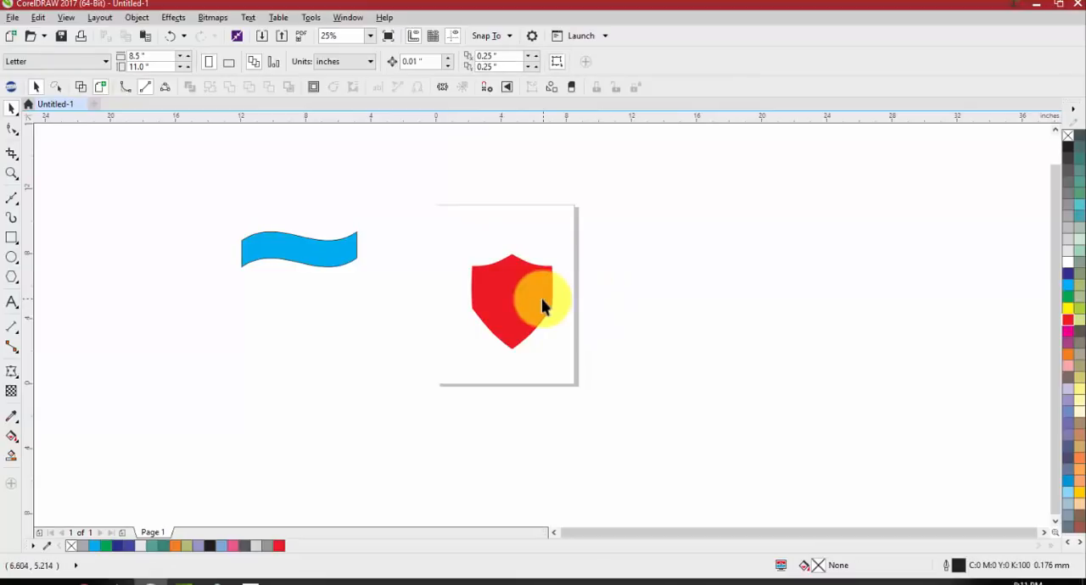
key(ctrl+z)
key(ctrl+z)
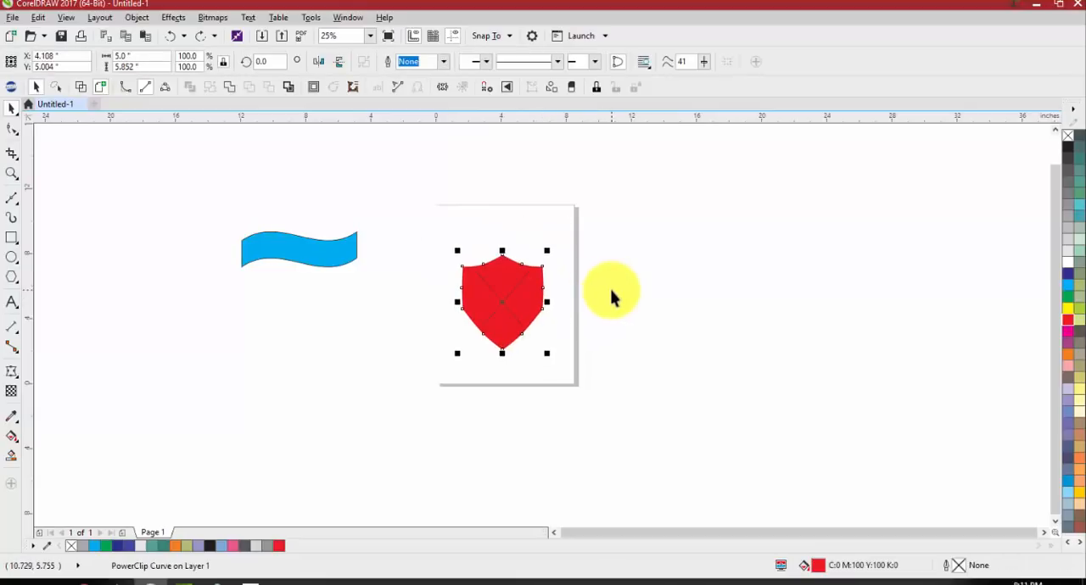
Shift the blue banner, draw a star beside the shield, drop it into the empty PowerClip frame and undo the star
drag(321, 257, 343, 306)
click(14, 283)
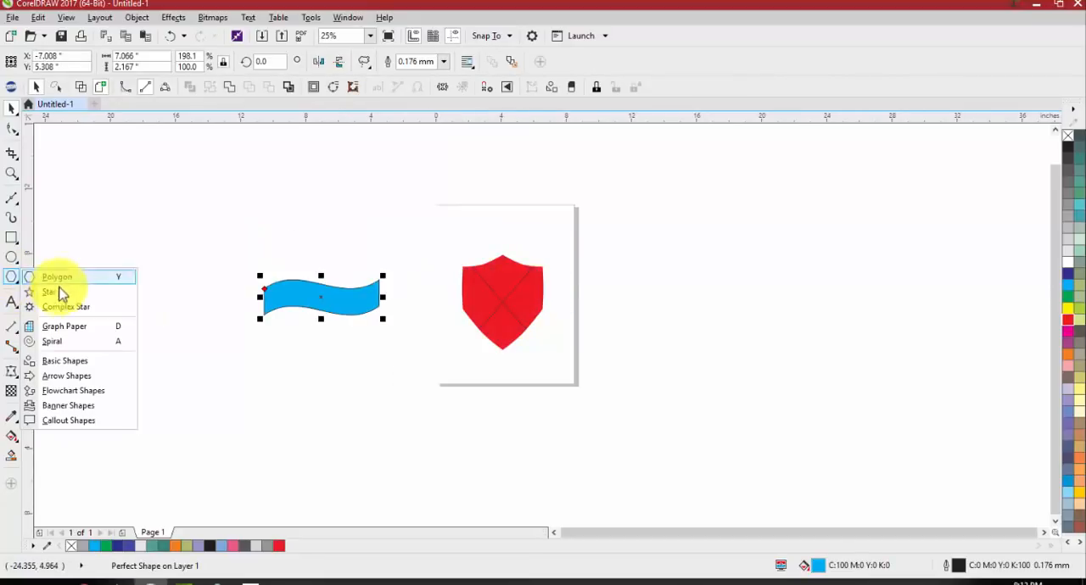
click(63, 293)
mouse_move(339, 363)
mouse_down()
mouse_move(273, 424)
mouse_move(475, 303)
mouse_up()
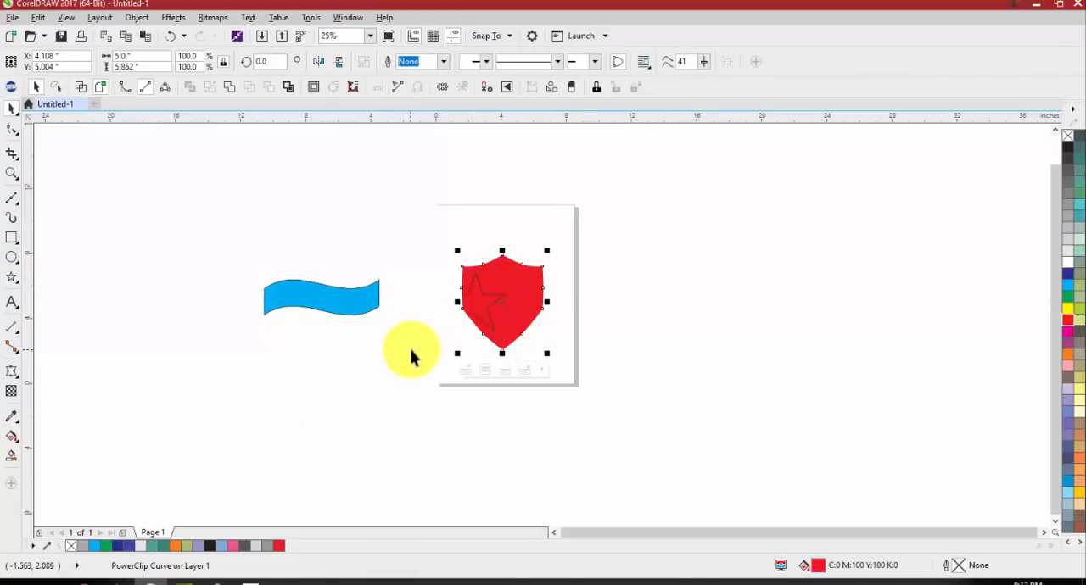
click(443, 380)
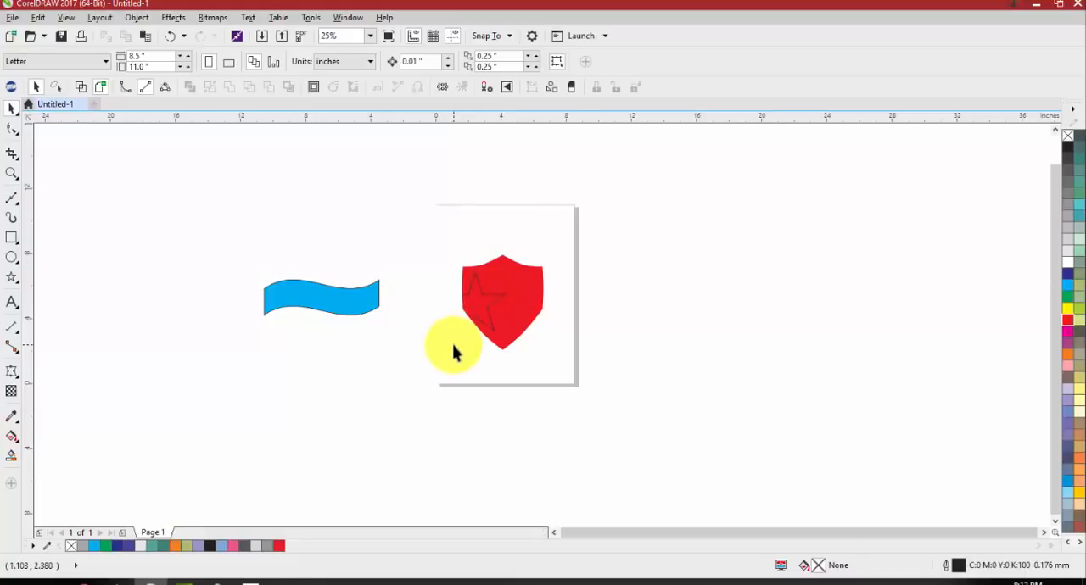
key(ctrl+z)
Set the red shield's frame type to None and move the shield to about X 4.254, Y 5.661 inches
right_click(505, 307)
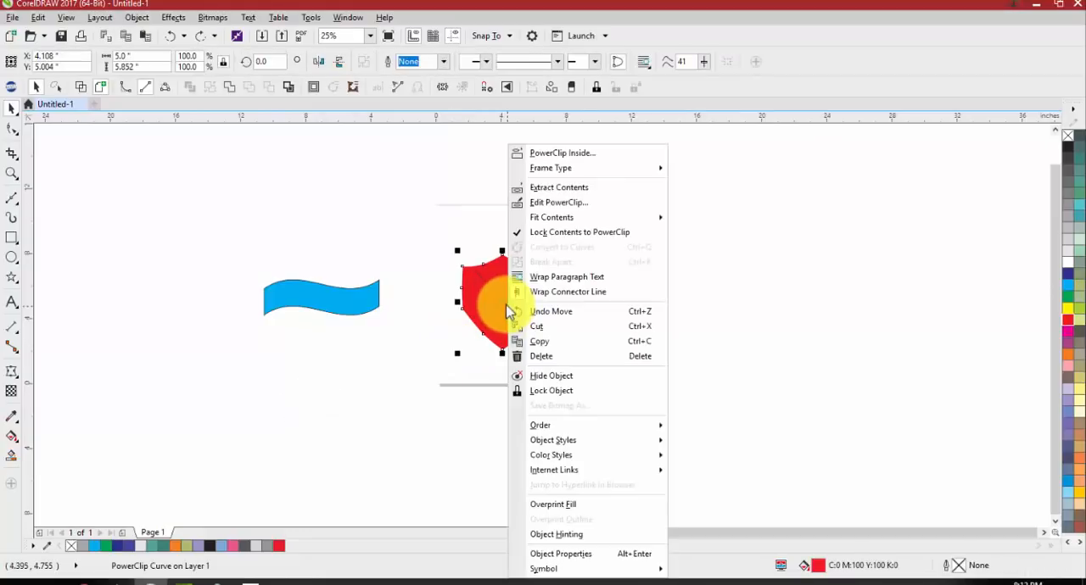
mouse_move(574, 168)
click(697, 204)
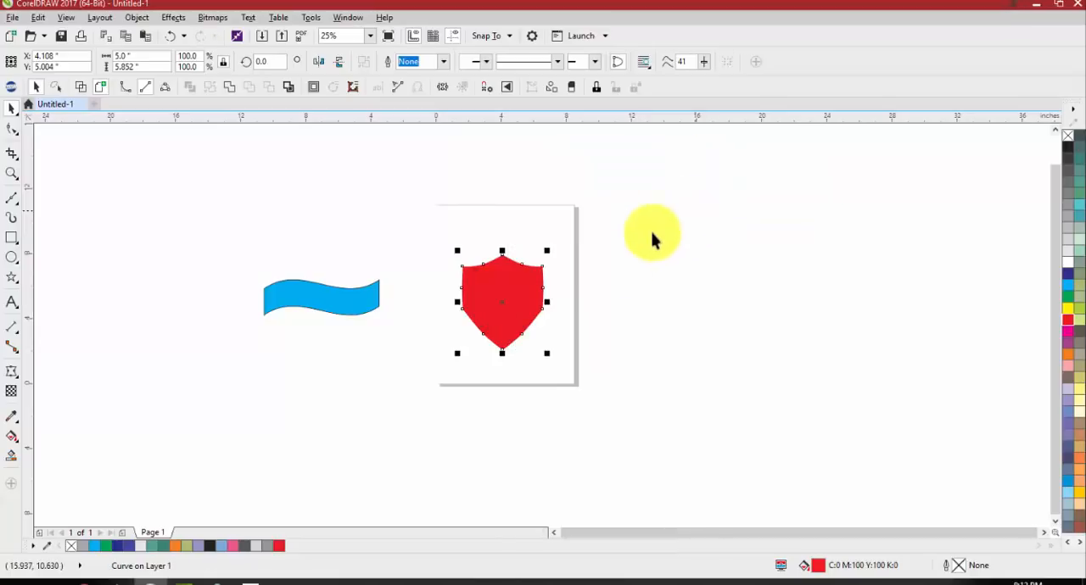
mouse_move(494, 303)
mouse_down()
mouse_move(521, 283)
mouse_move(487, 286)
mouse_up()
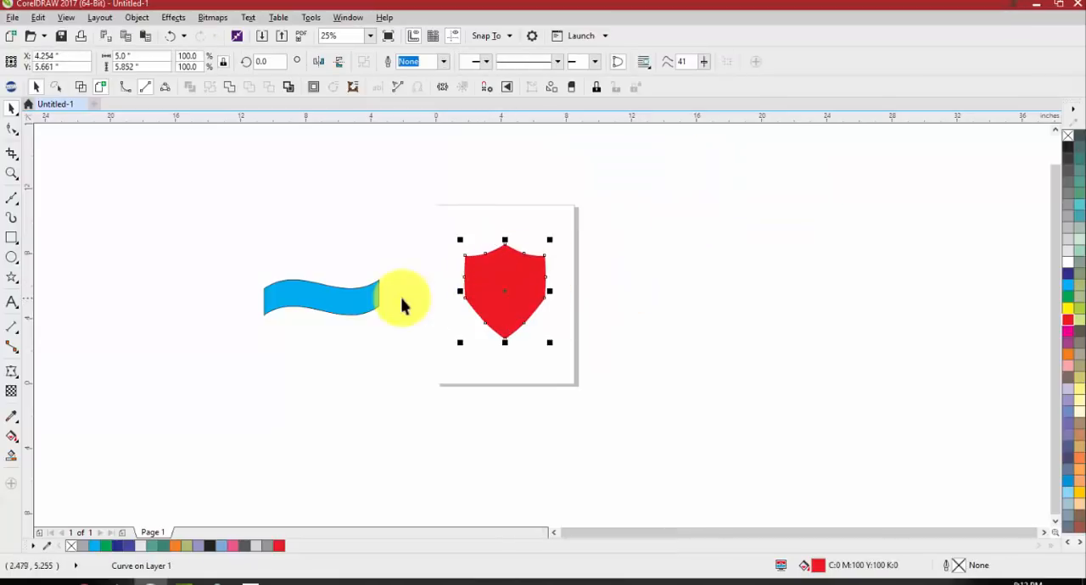
Delete both the blue wavy banner and the red shield from the drawing
click(388, 274)
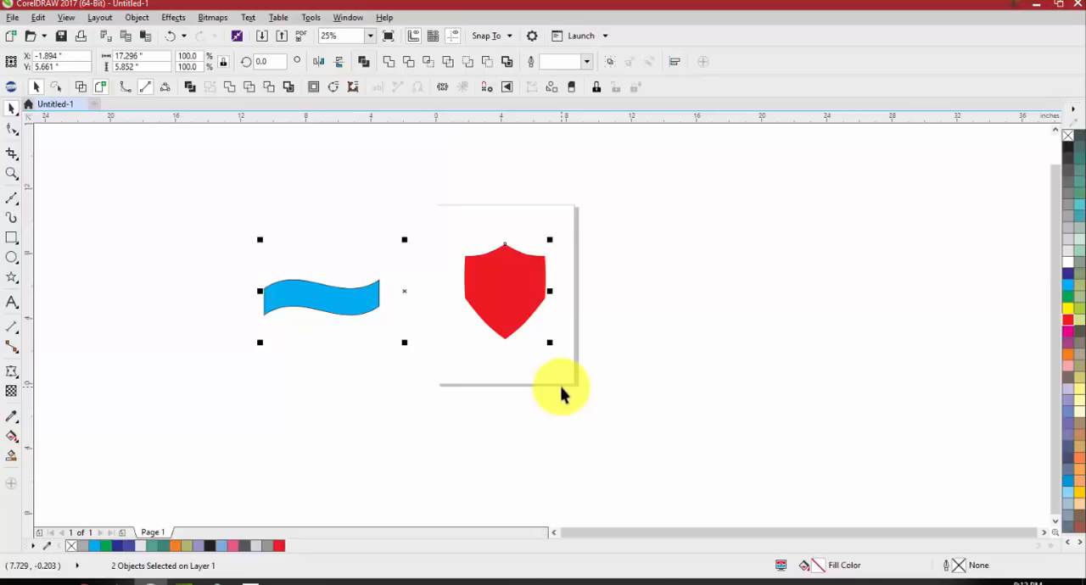
key(Delete)
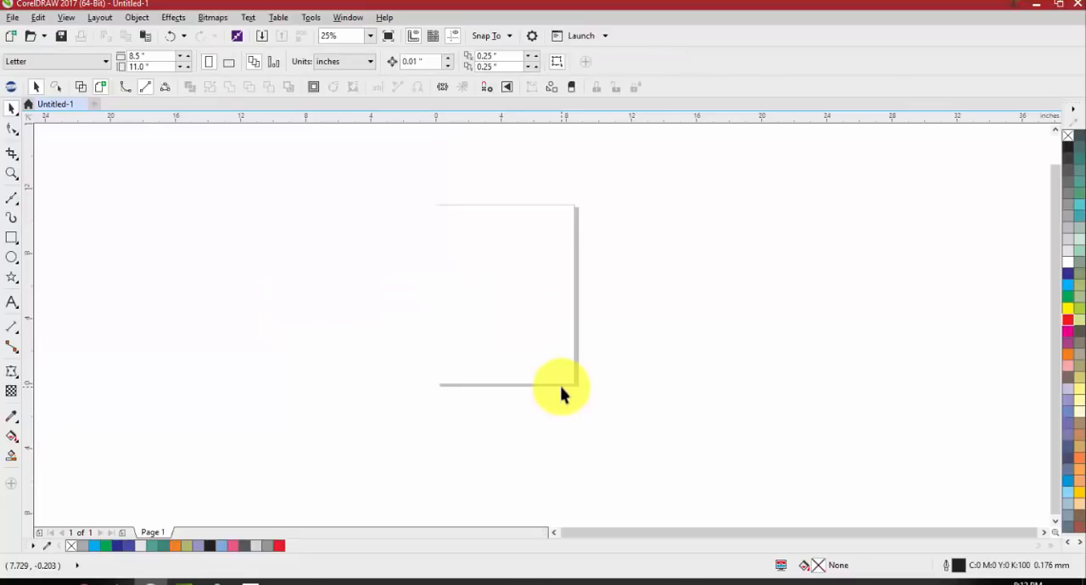
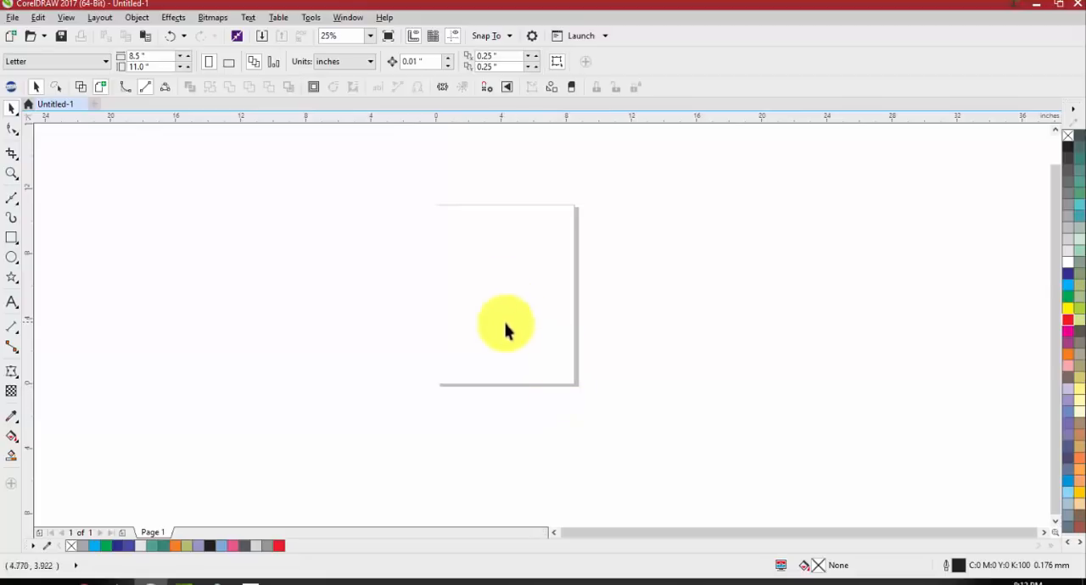
Paste the red shield and blue banner back and lay the banner across the shield at about X 3.783, Y 6.6 inches
key(ctrl+v)
click(589, 357)
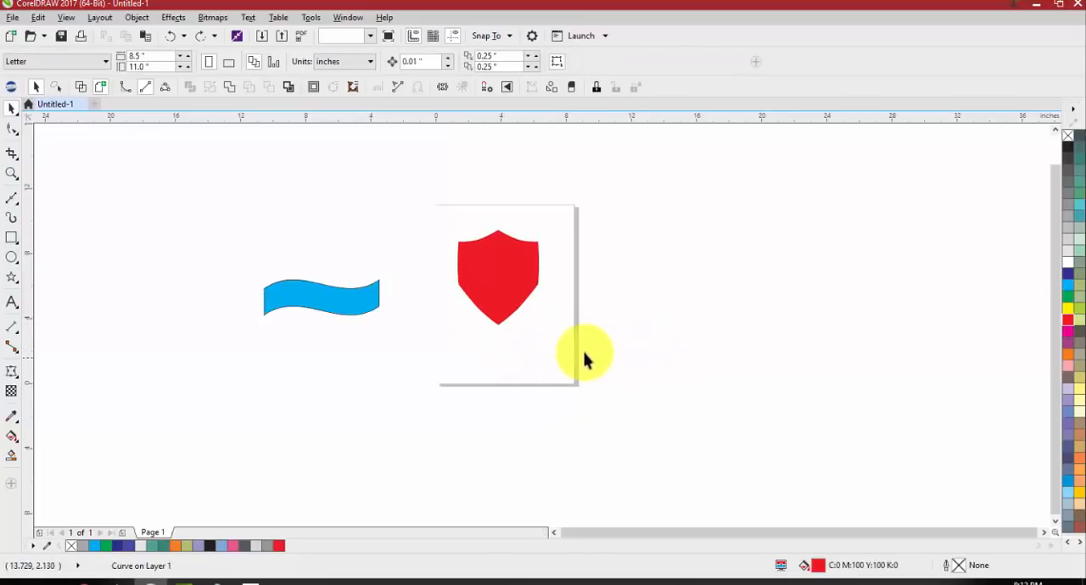
drag(291, 308, 474, 281)
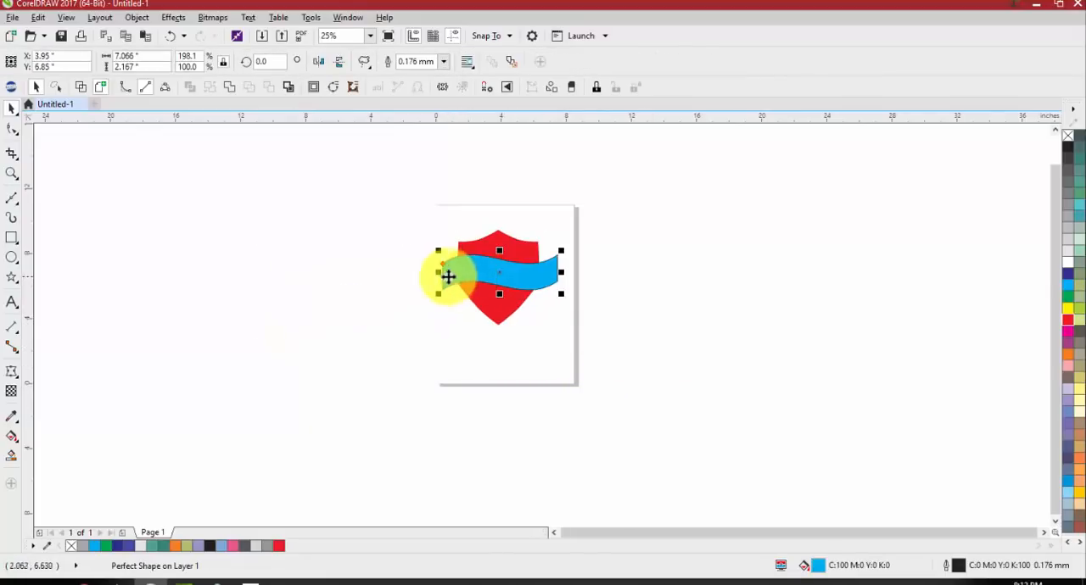
click(412, 243)
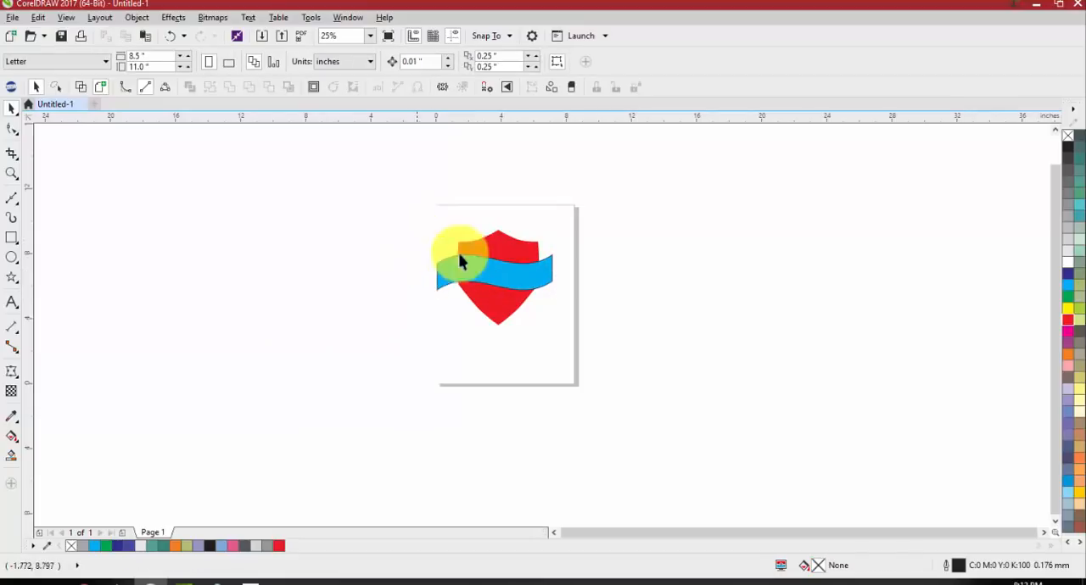
drag(476, 270, 479, 274)
Select the shield and banner together and trim the shield with the banner's shape
click(356, 184)
mouse_move(376, 194)
mouse_down()
mouse_move(613, 335)
mouse_move(620, 356)
mouse_move(405, 281)
mouse_move(364, 211)
mouse_up()
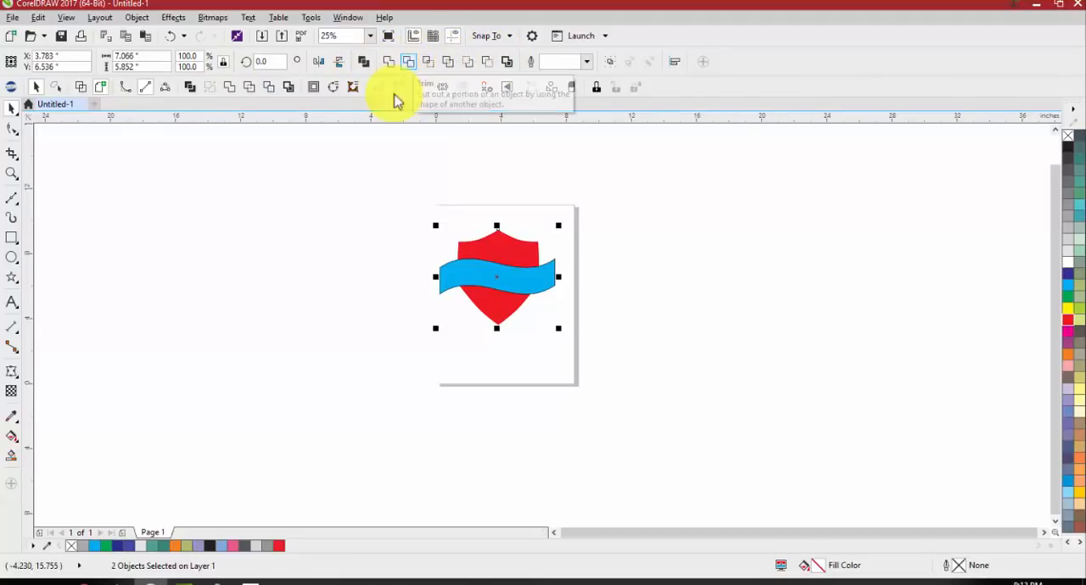
click(363, 212)
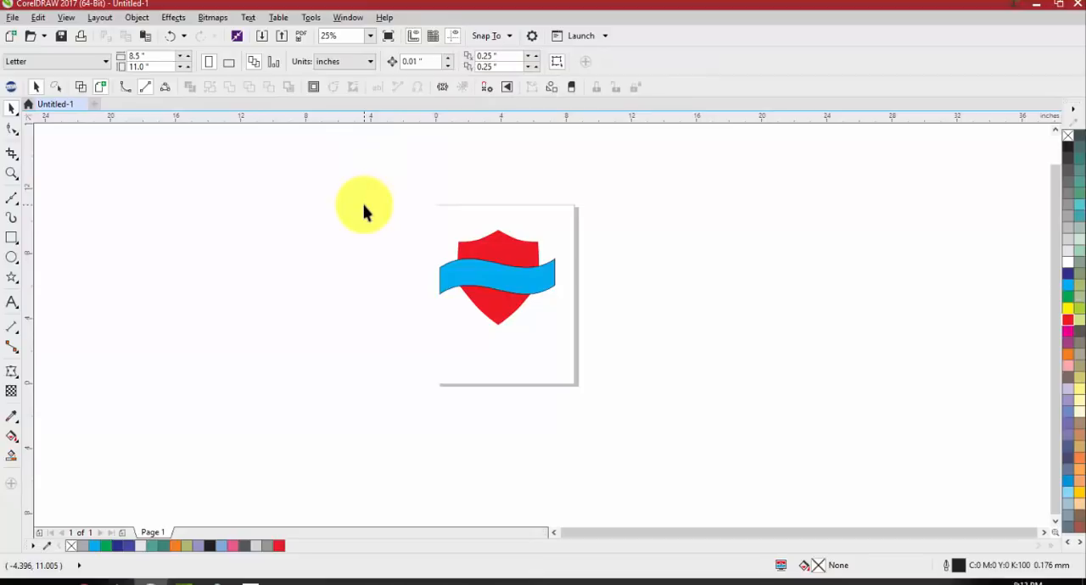
drag(367, 207, 611, 357)
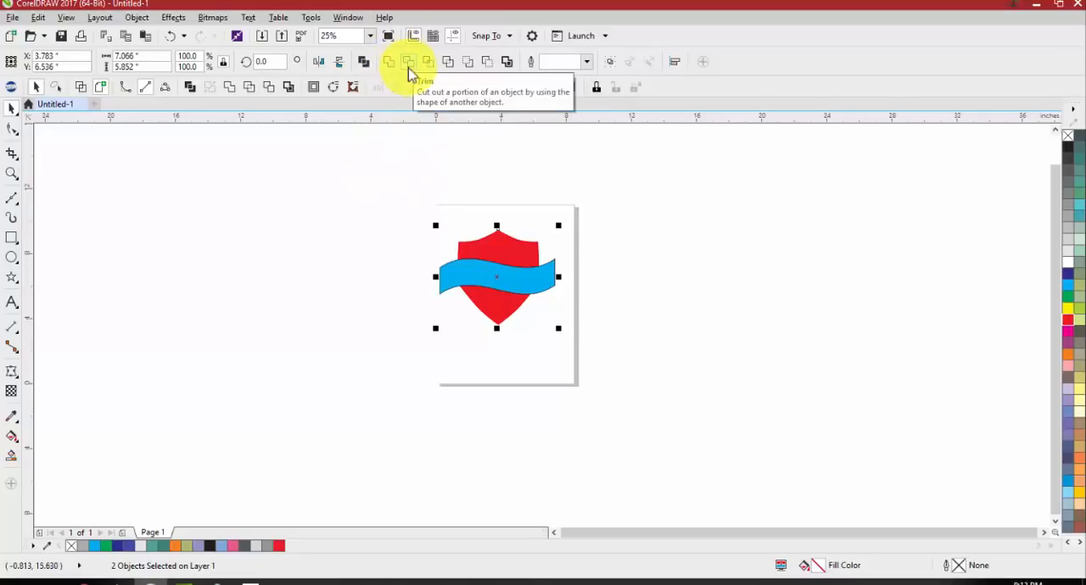
scroll(504, 272, up, 2)
scroll(472, 251, down, 1)
scroll(415, 245, up, 1)
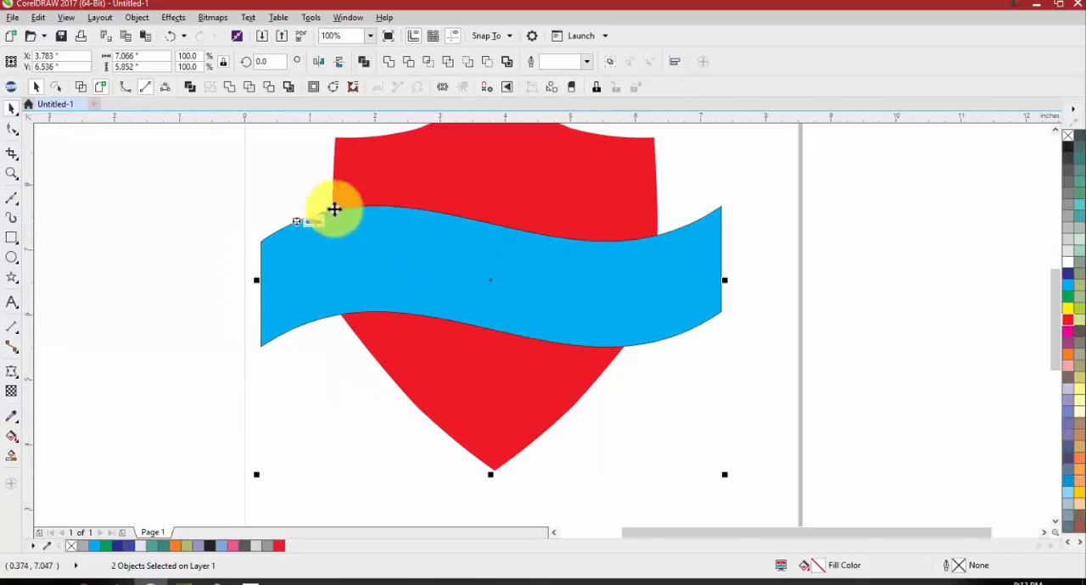
click(407, 66)
click(286, 166)
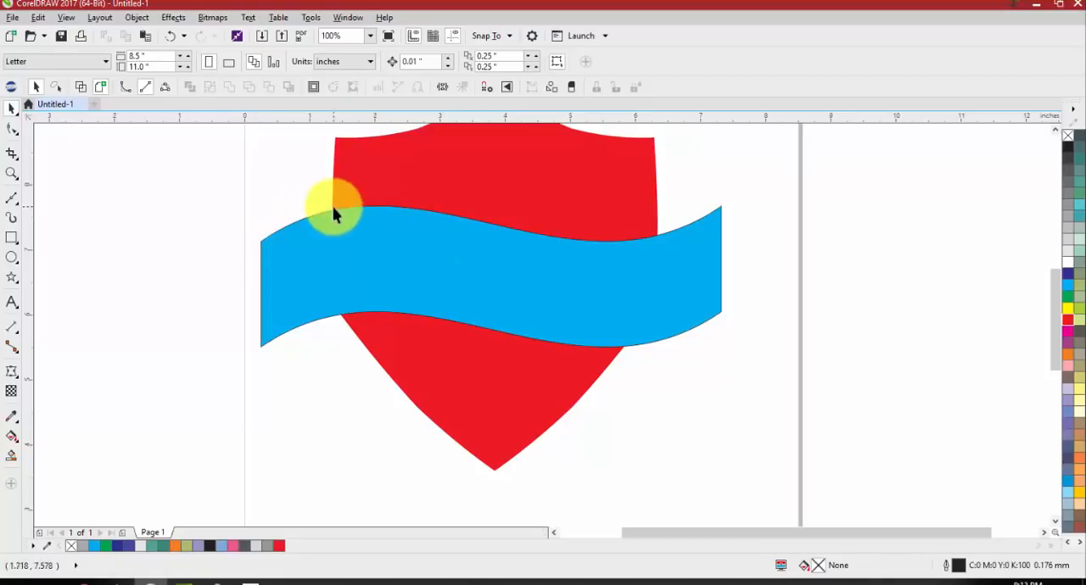
Move the banner down to about X 3.69, Y 4.829 inches to expose the cut and undo the move and the trim
drag(693, 278, 691, 394)
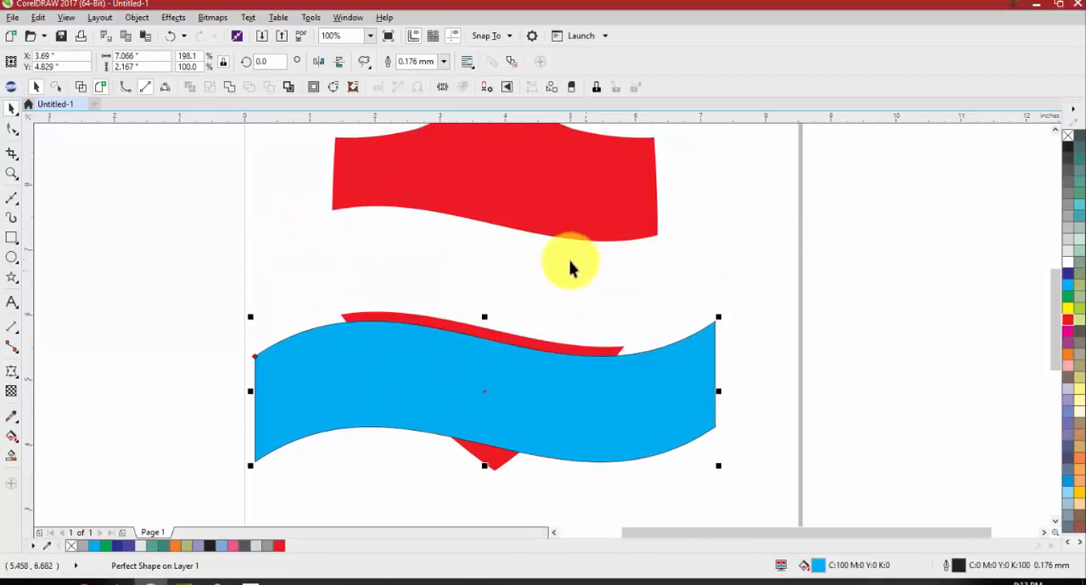
click(765, 282)
key(ctrl+z)
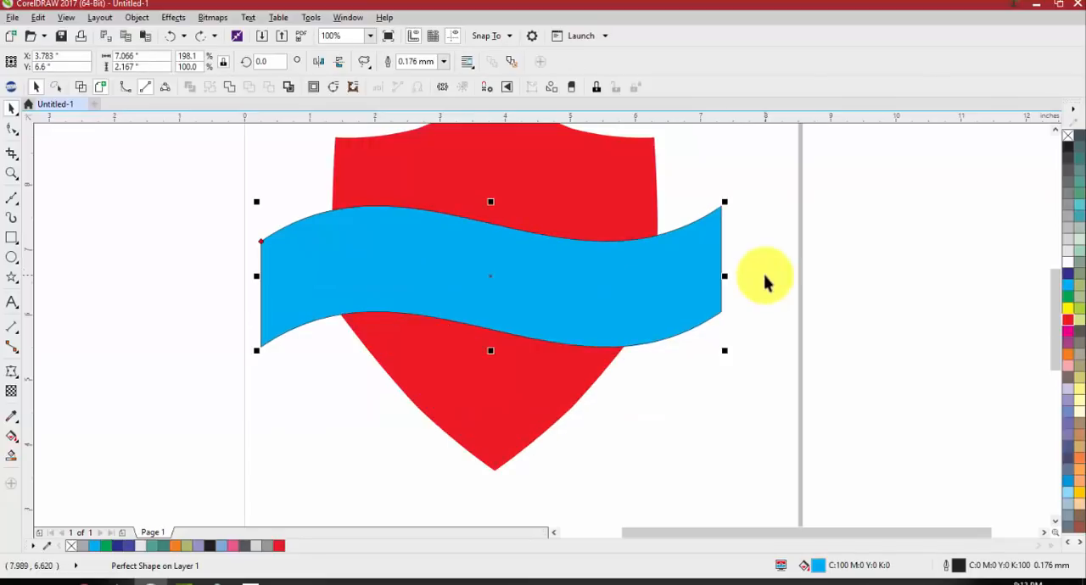
Simplify the overlapping shield and banner, move the banner down to about X 3.388, Y 3.913 inches, and undo both changes
shift+click(635, 348)
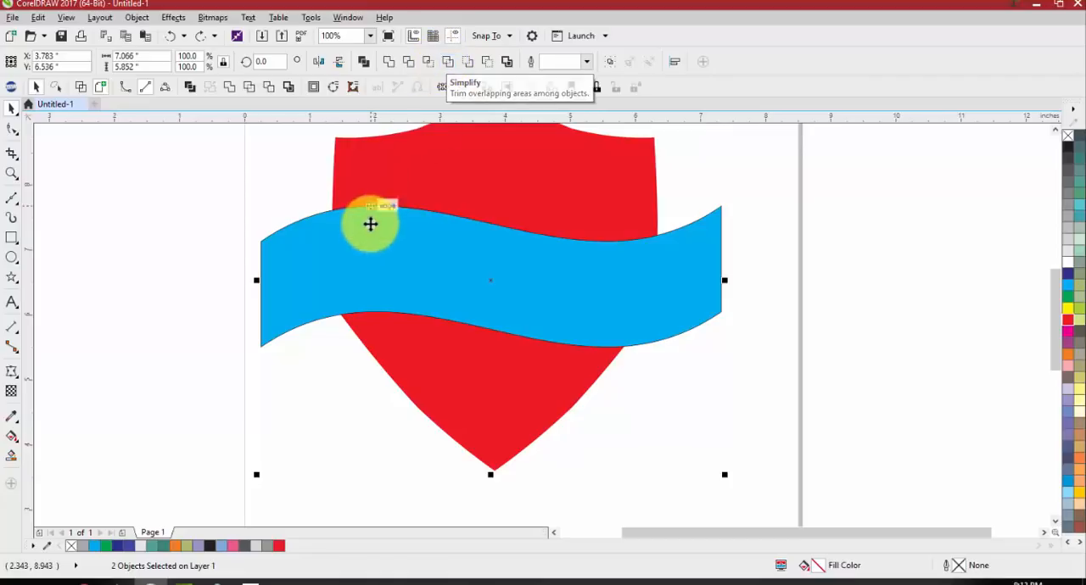
click(450, 70)
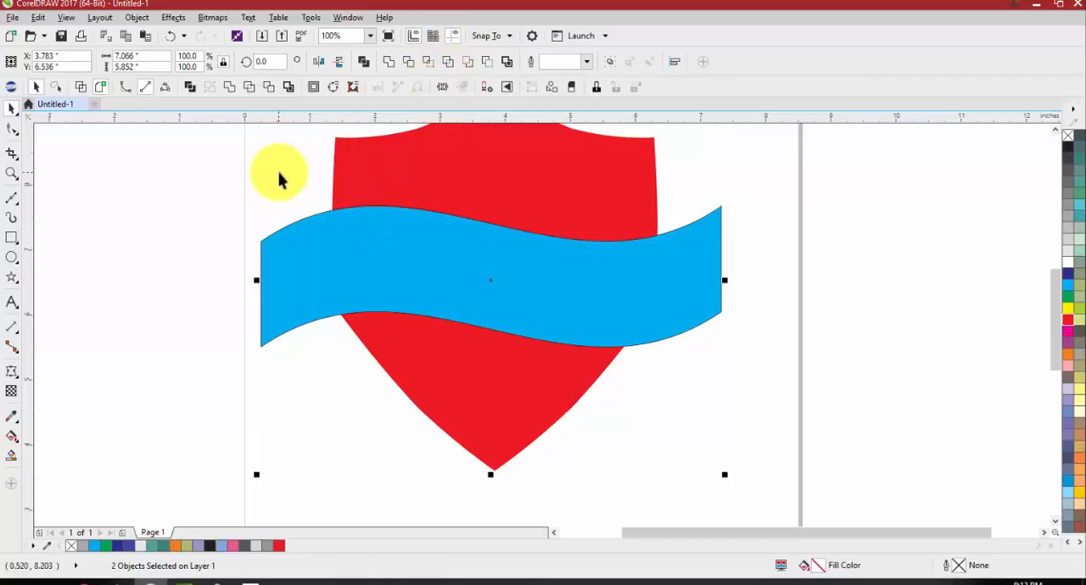
drag(322, 288, 296, 459)
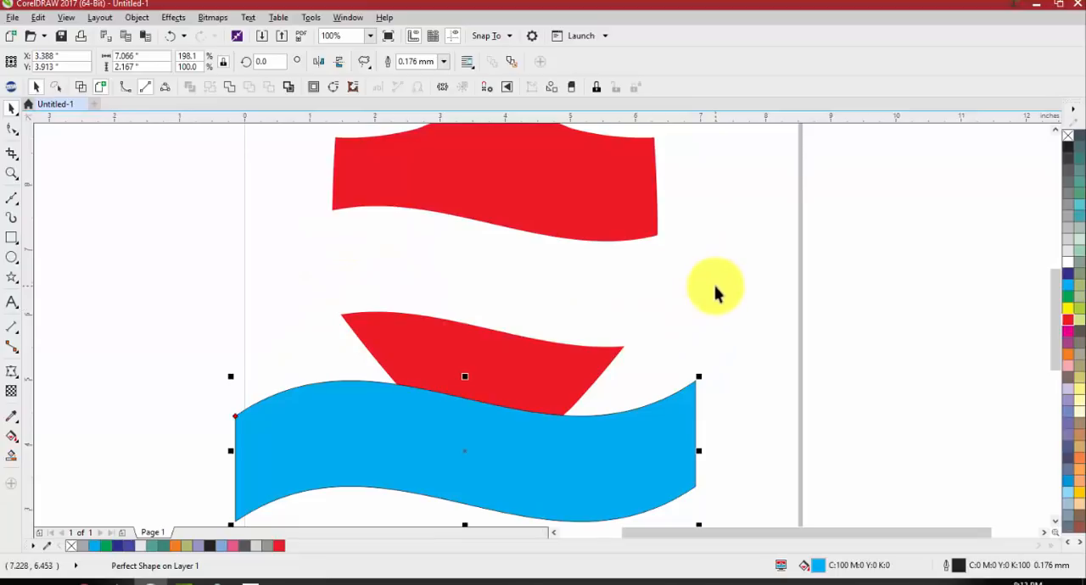
click(715, 292)
key(ctrl+z)
key(ctrl+z)
click(684, 381)
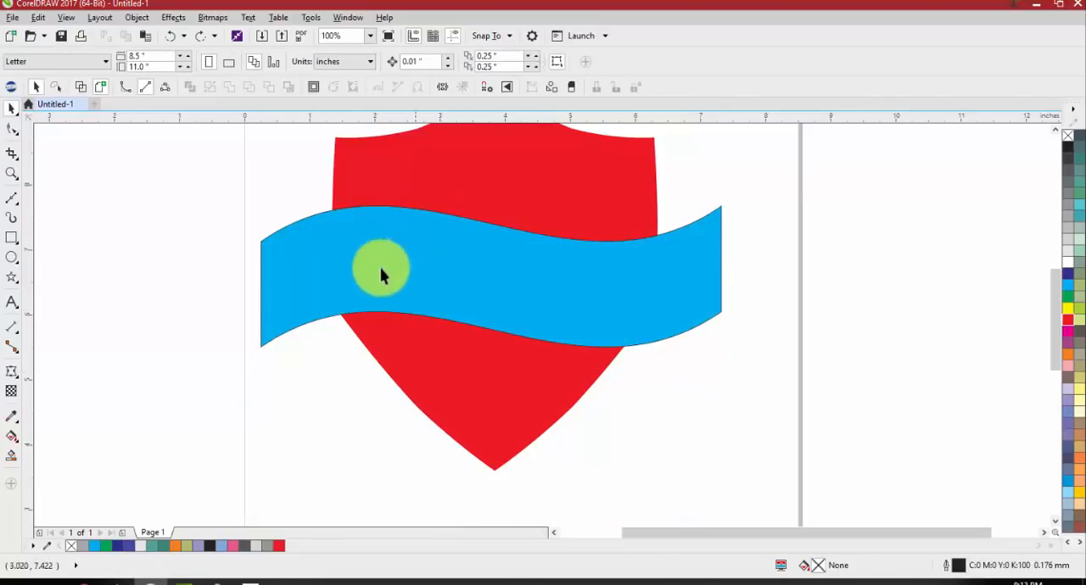
Apply Back minus front to the shield and banner to remove the banner's shape, and undo the operation
scroll(303, 312, down, 1)
key(ctrl+a)
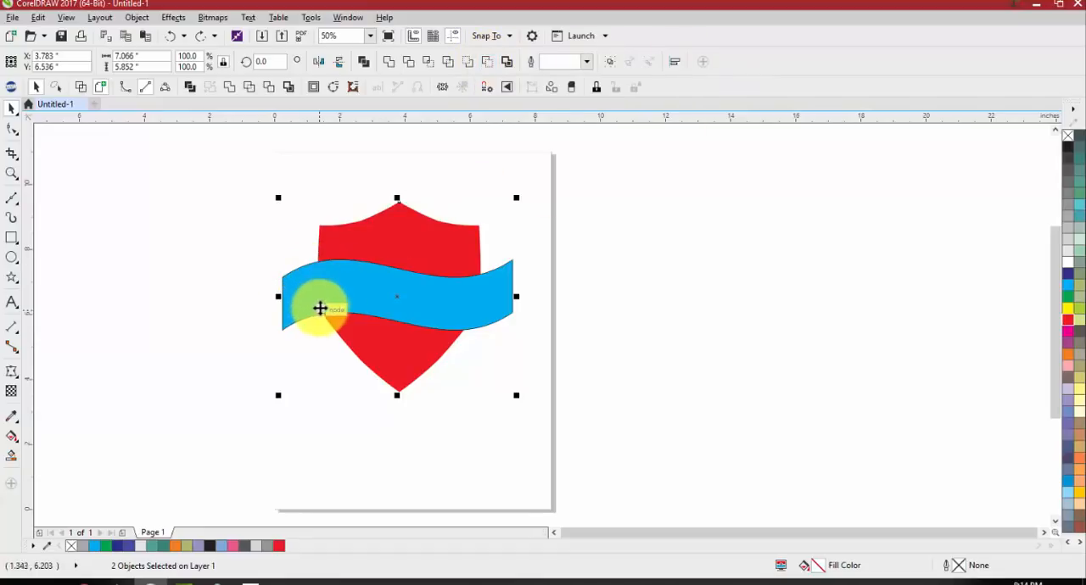
click(493, 66)
click(511, 316)
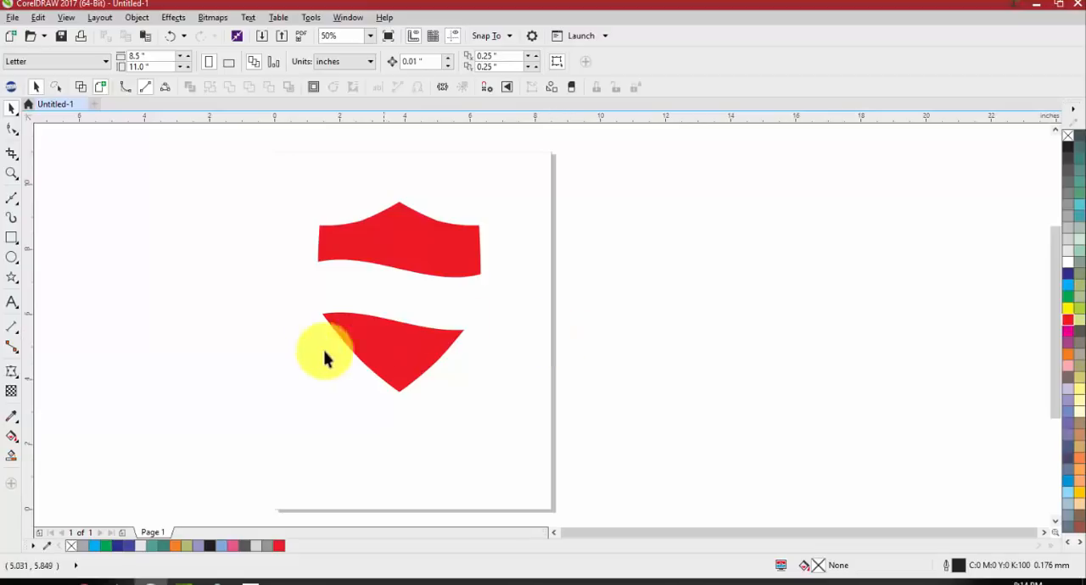
key(ctrl+z)
Draw a five-pointed star about 0.357 by 0.339 inches in the shield's upper-left corner and place a matching one in its upper-right corner
click(12, 277)
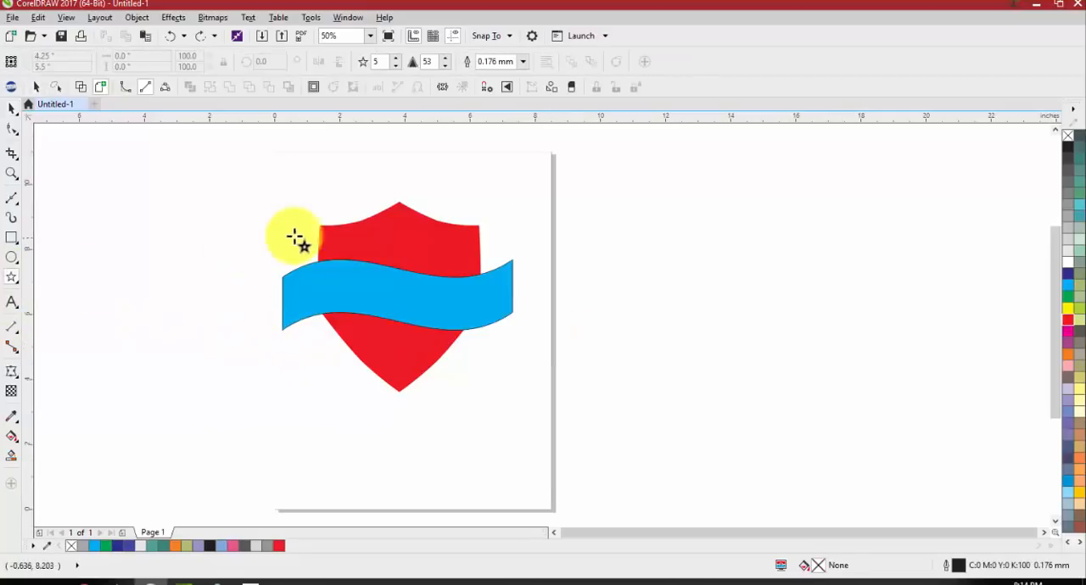
drag(326, 229, 339, 240)
drag(462, 234, 470, 242)
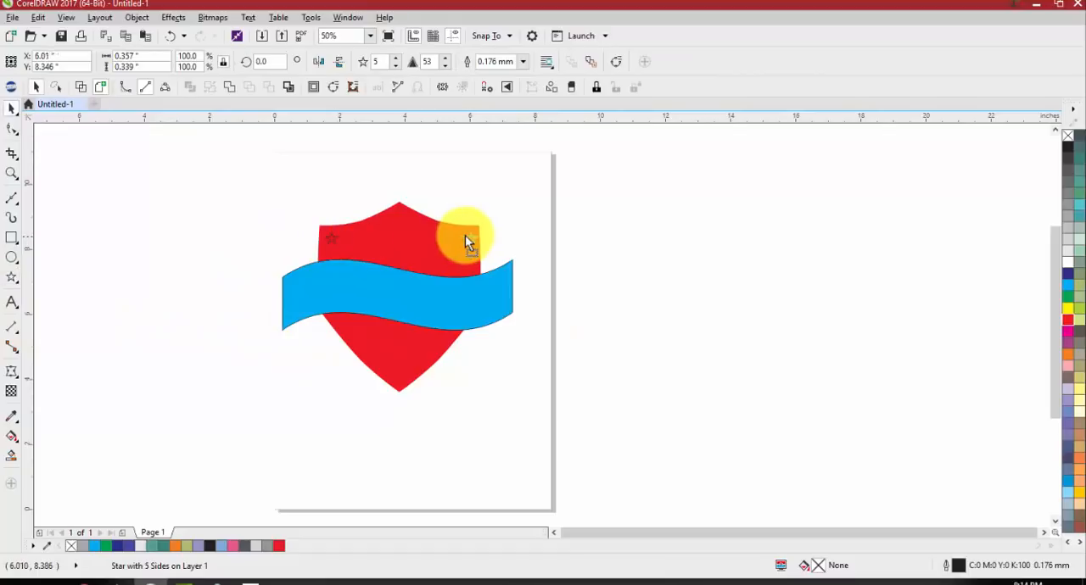
key(space)
click(499, 233)
Cut the upper-right star out of the shield with Back minus front
scroll(499, 233, up, 2)
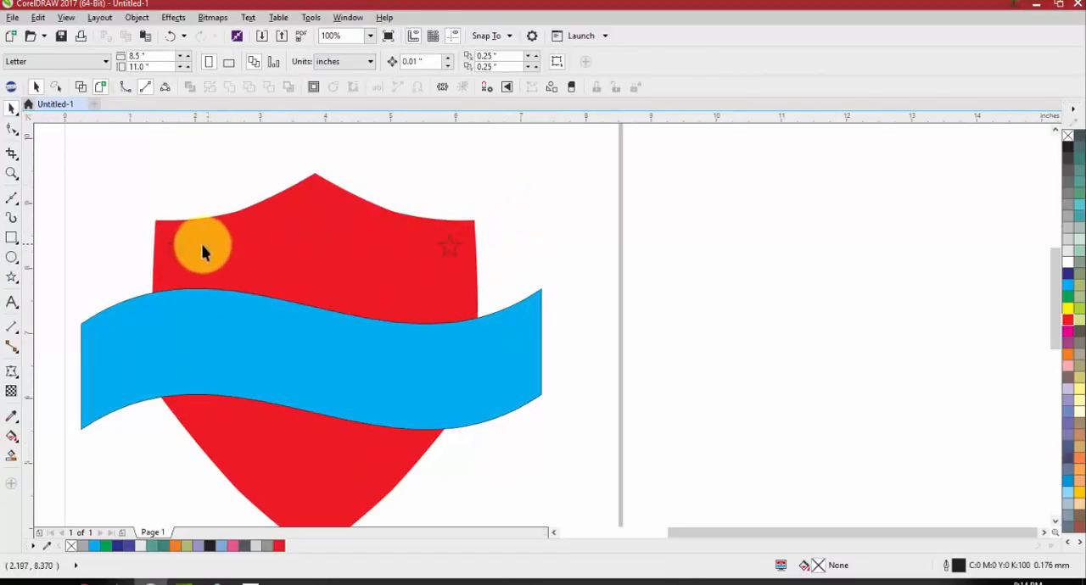
click(451, 247)
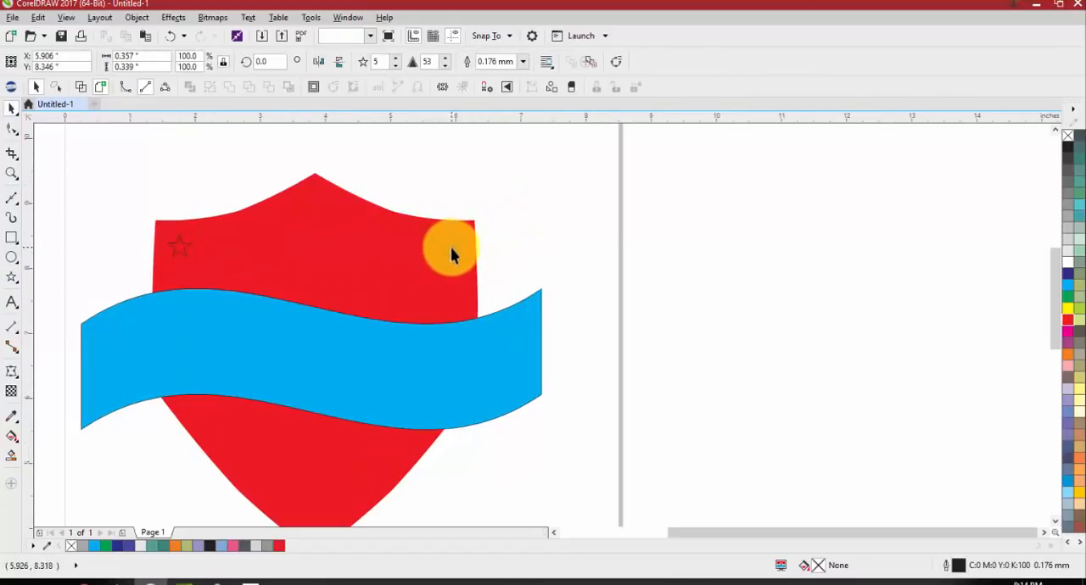
shift+click(440, 294)
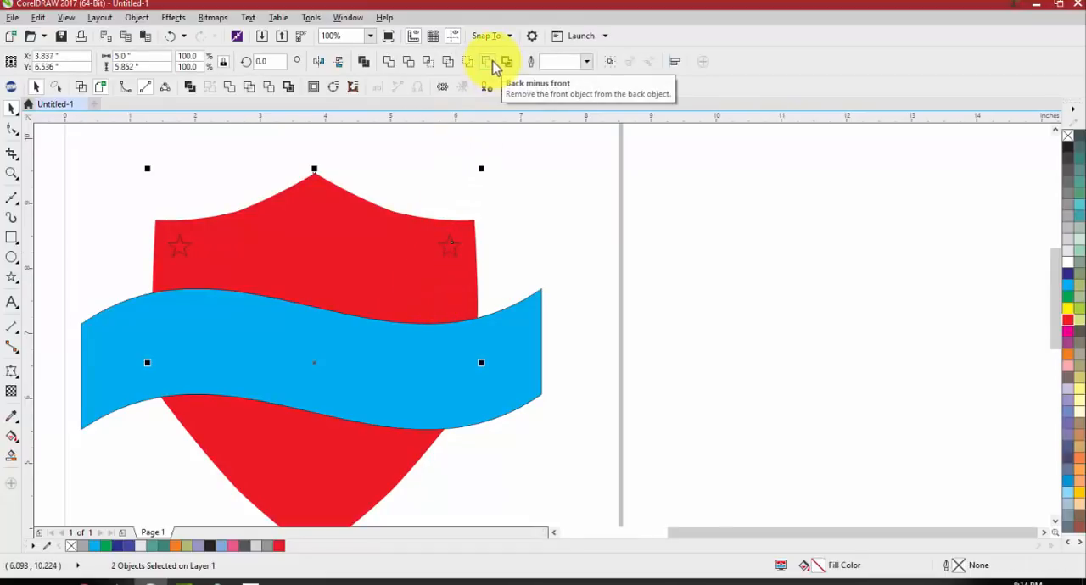
click(499, 70)
Cut the upper-left star out of the shield with Back minus front
click(172, 254)
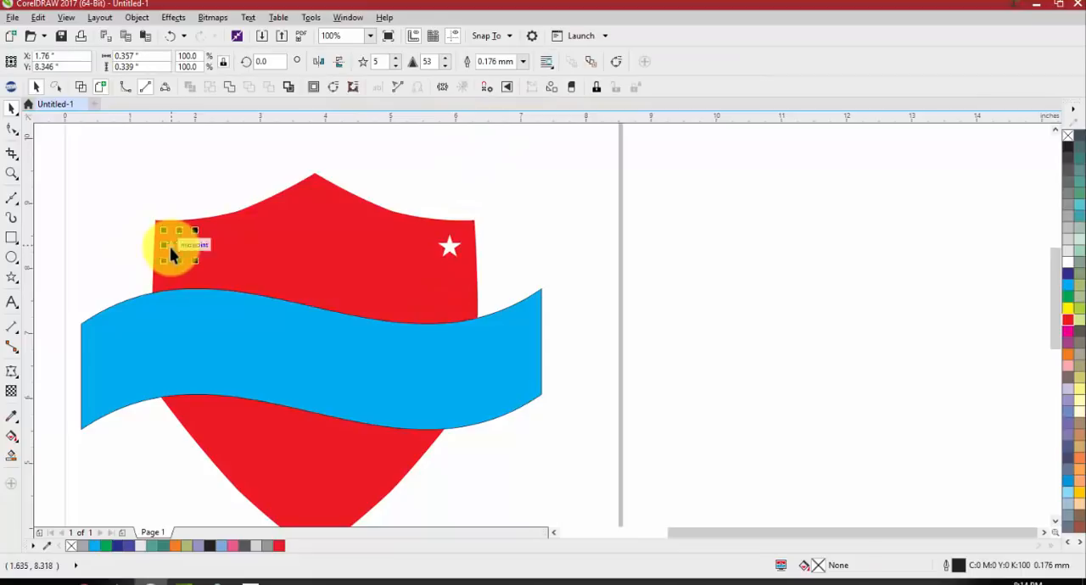
click(255, 247)
click(256, 201)
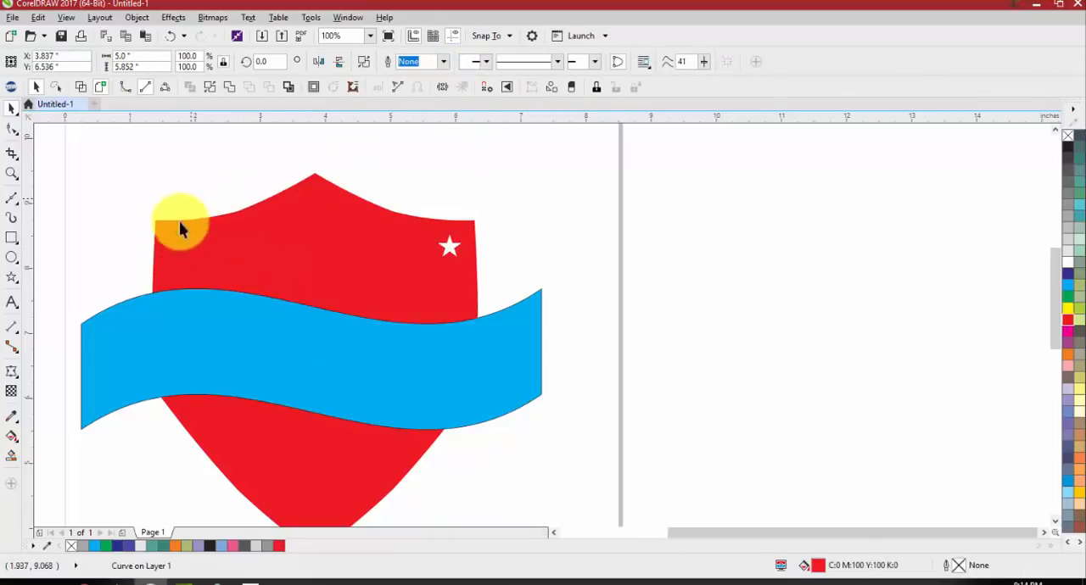
click(179, 246)
shift+click(273, 244)
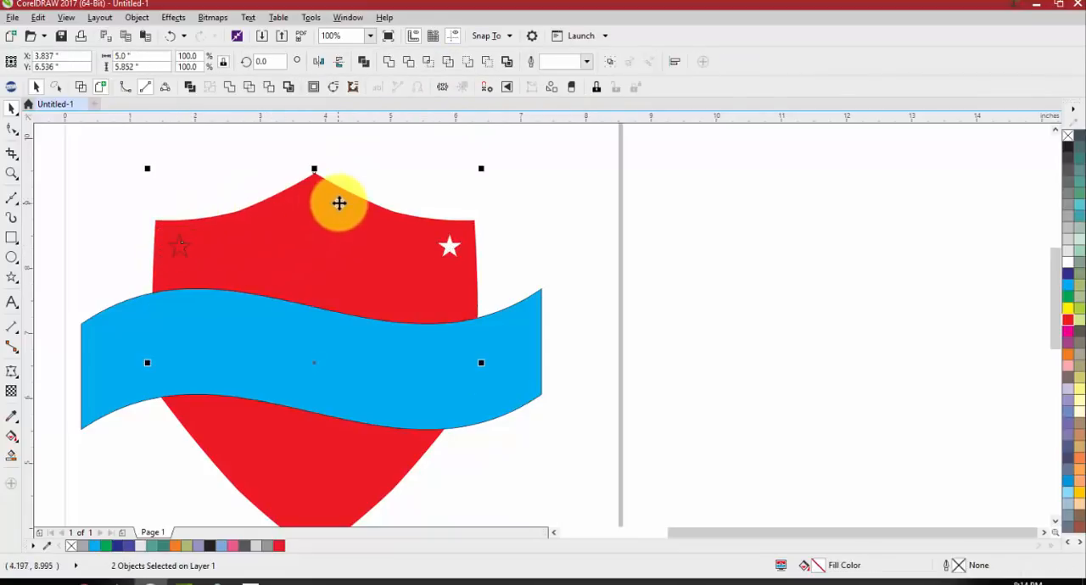
click(487, 63)
click(516, 206)
Move the star-cut shield to about X 6.535, Y 6.901 inches and undo the move
drag(267, 247, 431, 227)
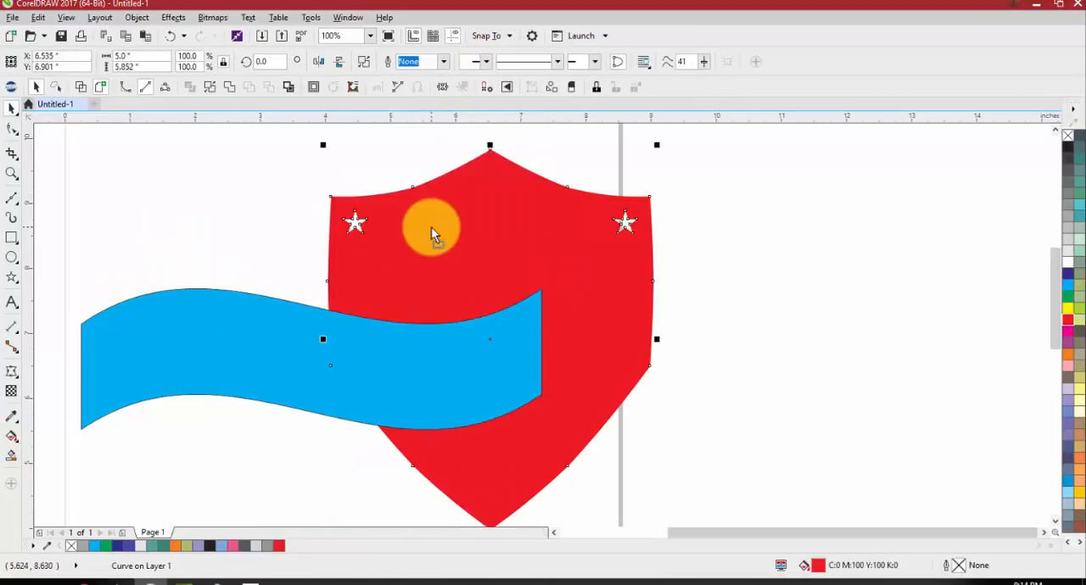
key(ctrl+z)
click(640, 265)
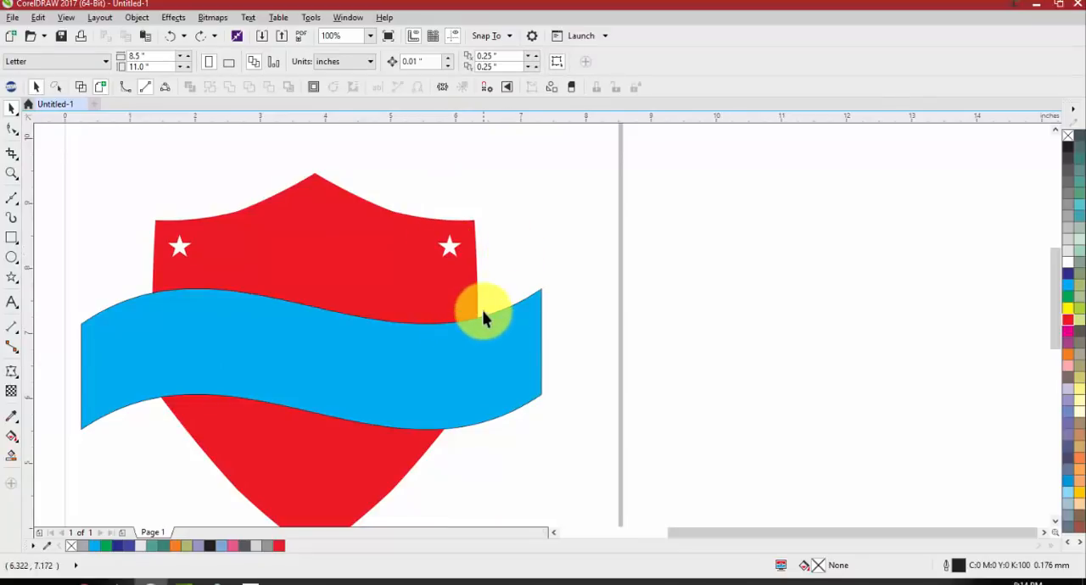
Try to trim the star-cut shield with the banner, shift the banner down to about X 3.846, Y 5.027 inches, and undo the changes
click(464, 360)
shift+click(379, 293)
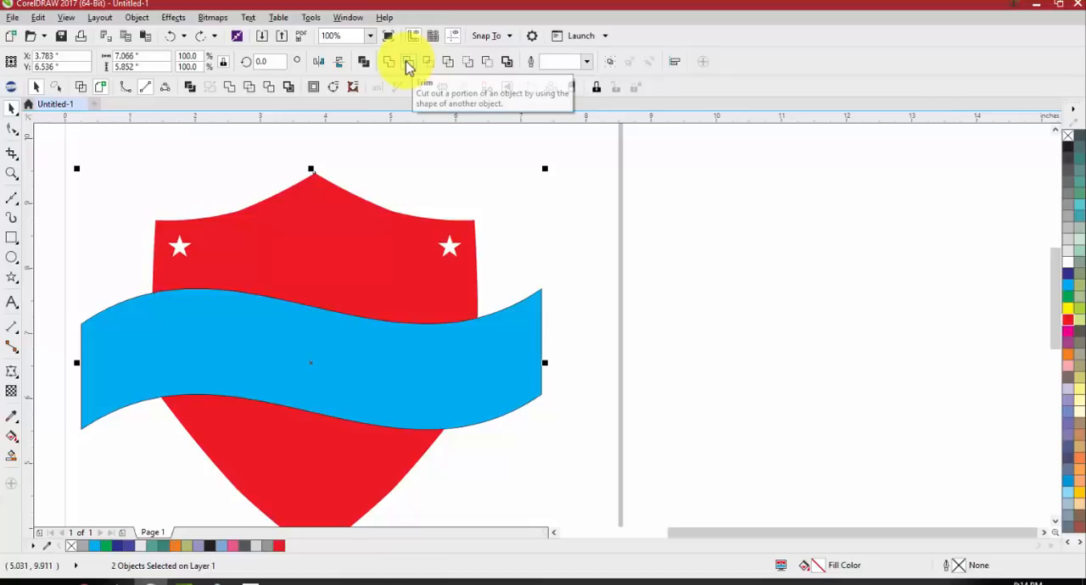
click(408, 63)
click(597, 210)
click(490, 414)
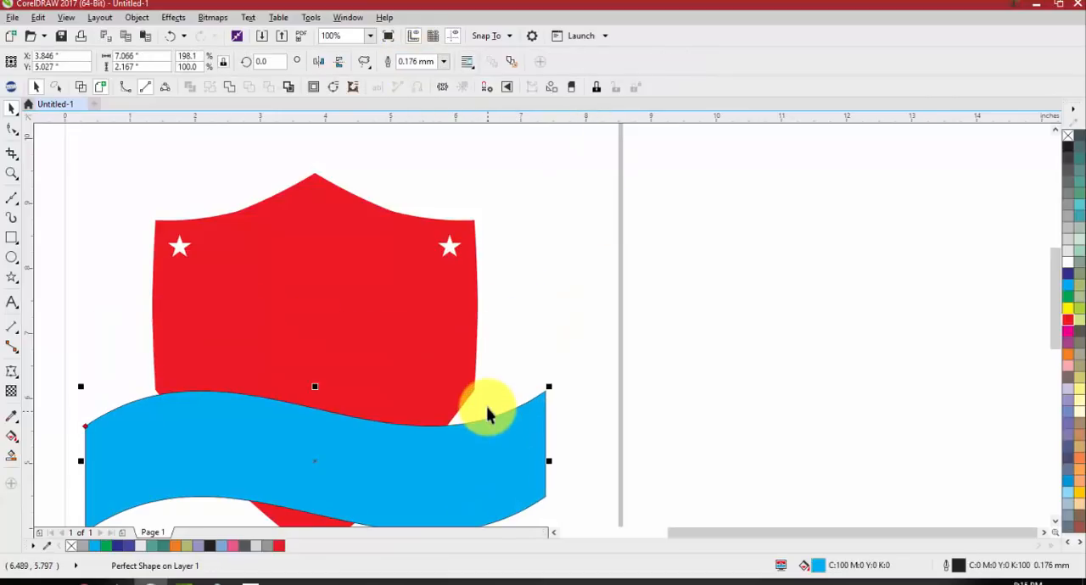
shift+click(346, 283)
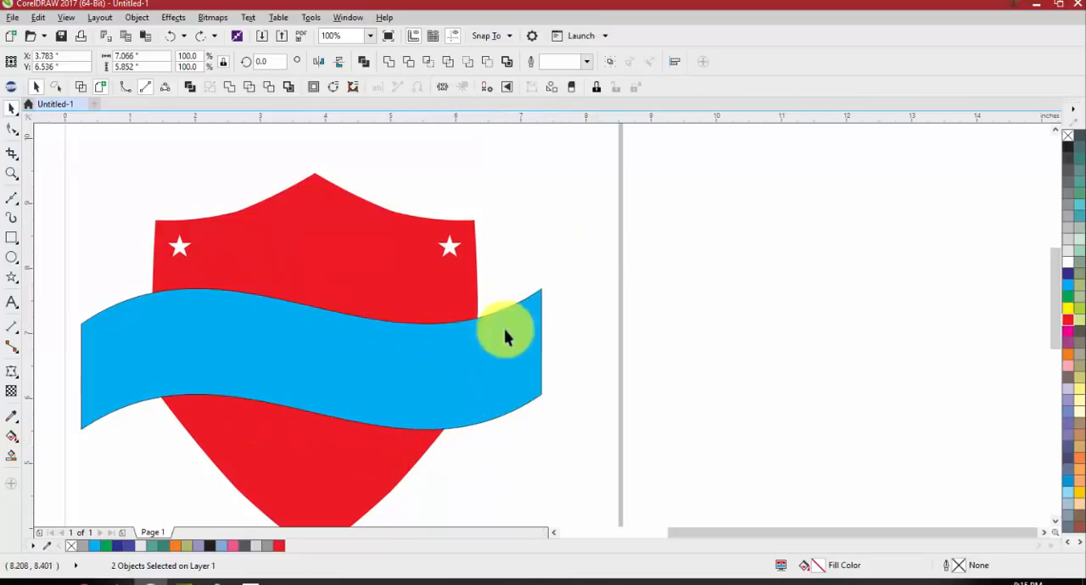
key(Escape)
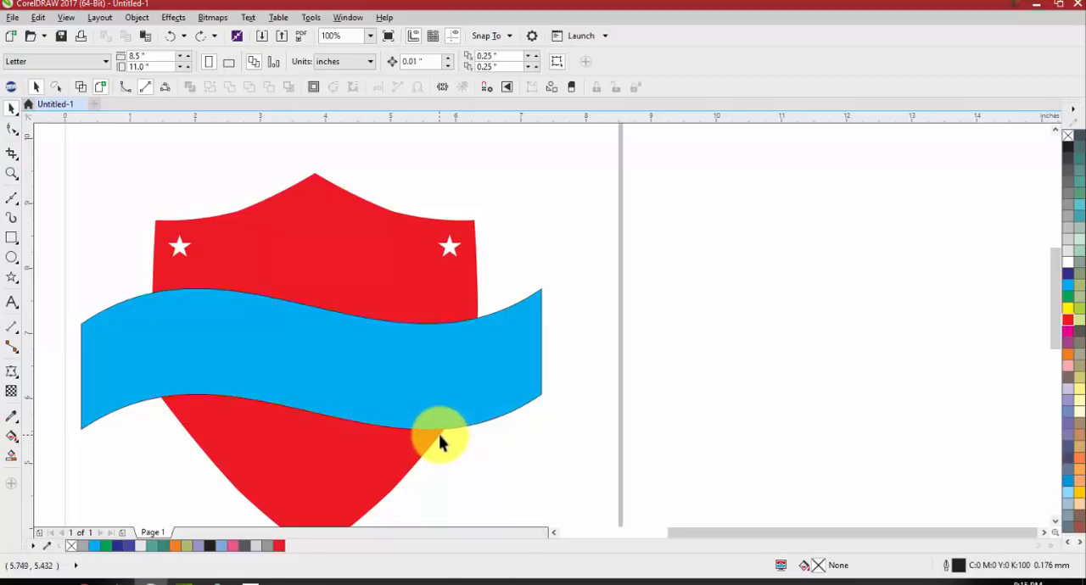
Inspect the shield and banner outlines in wireframe view and return to the full-colour view
click(81, 90)
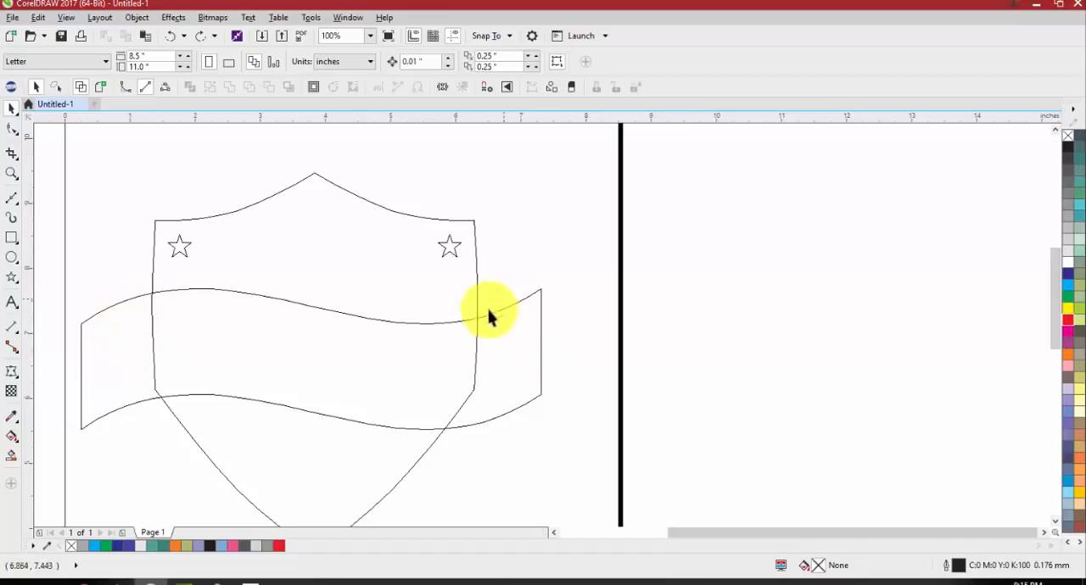
click(520, 352)
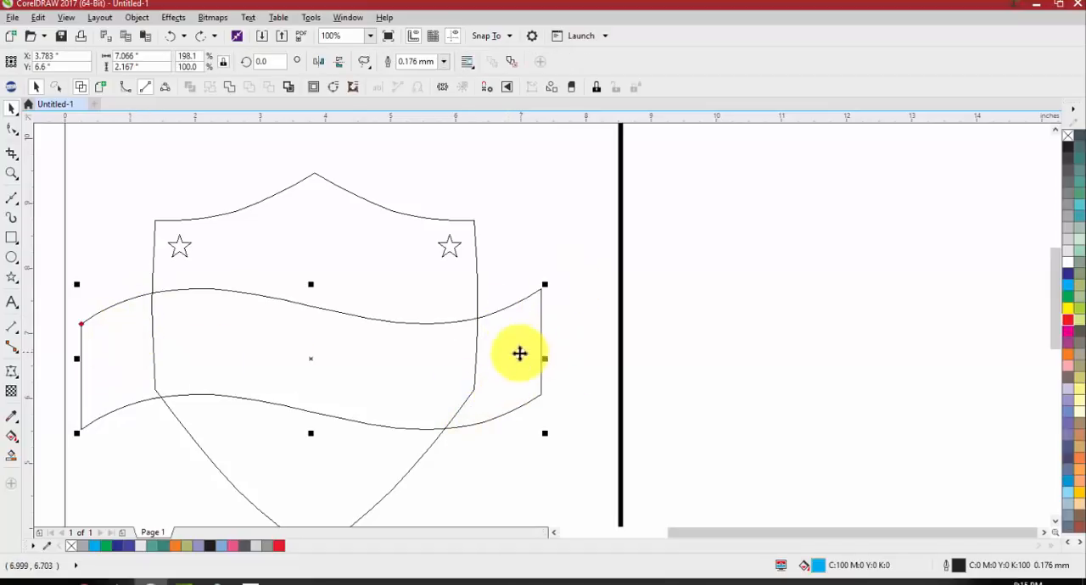
click(100, 86)
click(94, 201)
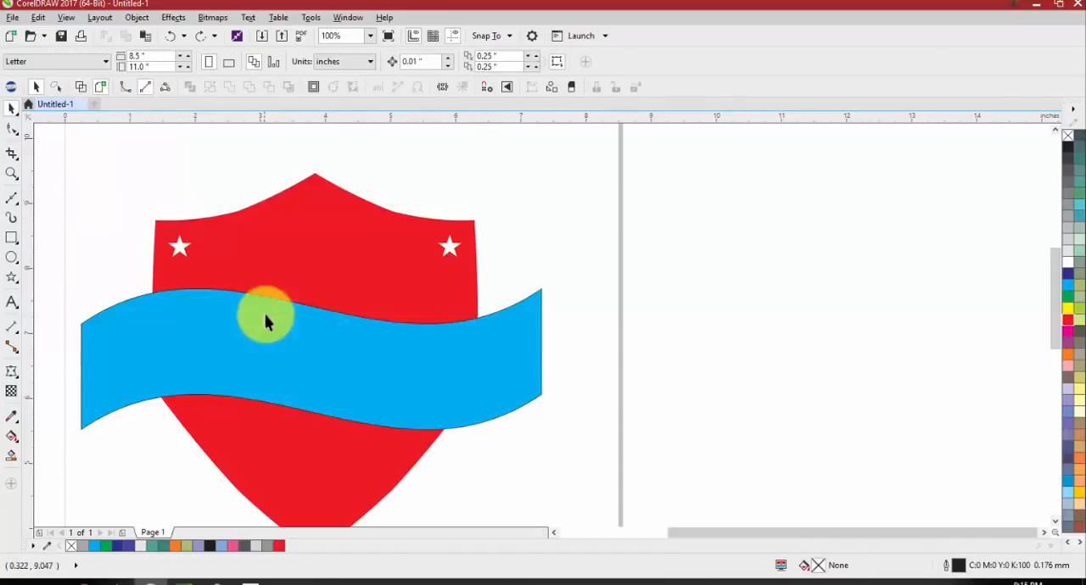
Intersect the blue banner with the red shield to create a new object from their overlap
click(265, 329)
shift+click(272, 246)
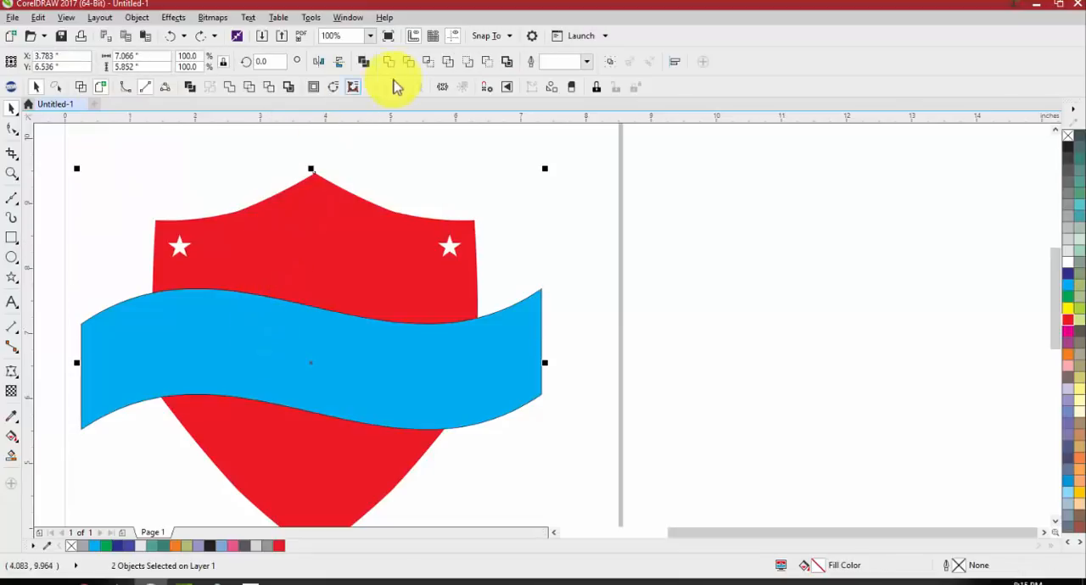
click(429, 62)
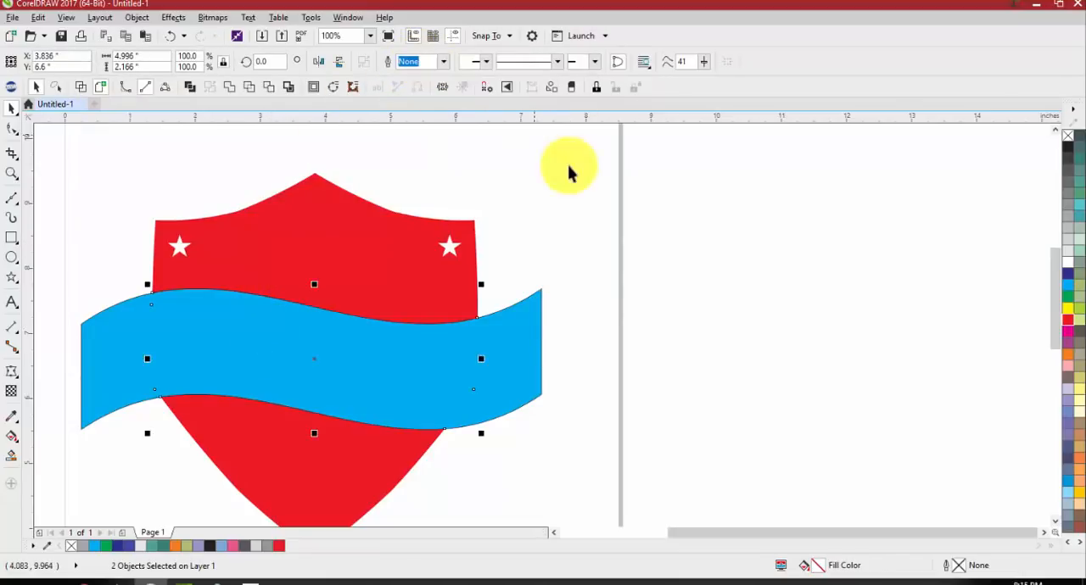
Move the blue banner down to about X 3.783, Y 1.579 inches and fill the intersection piece on the shield with grey
click(568, 167)
scroll(538, 234, down, 1)
drag(528, 291, 538, 449)
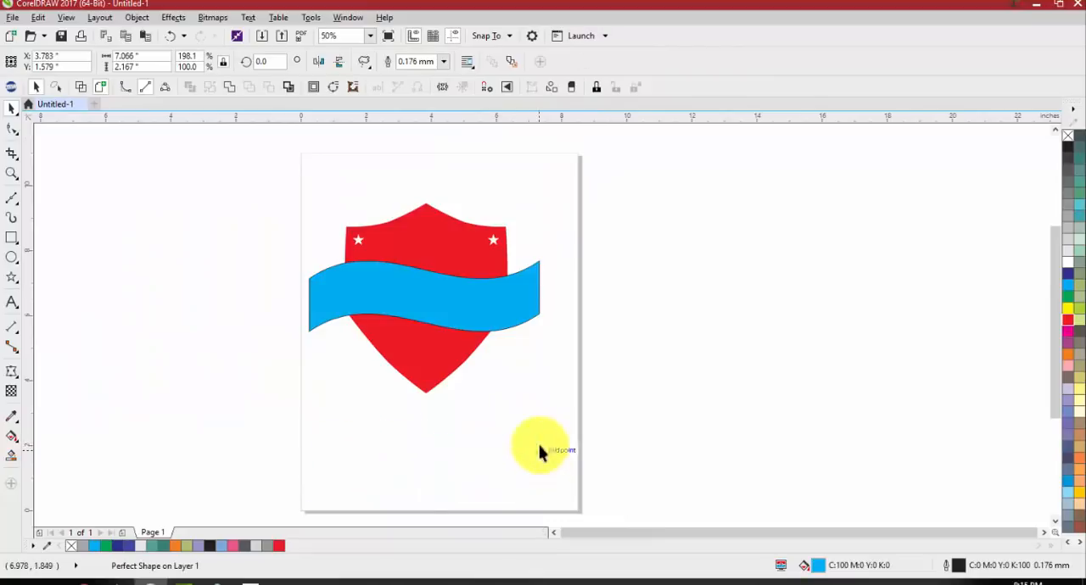
click(367, 298)
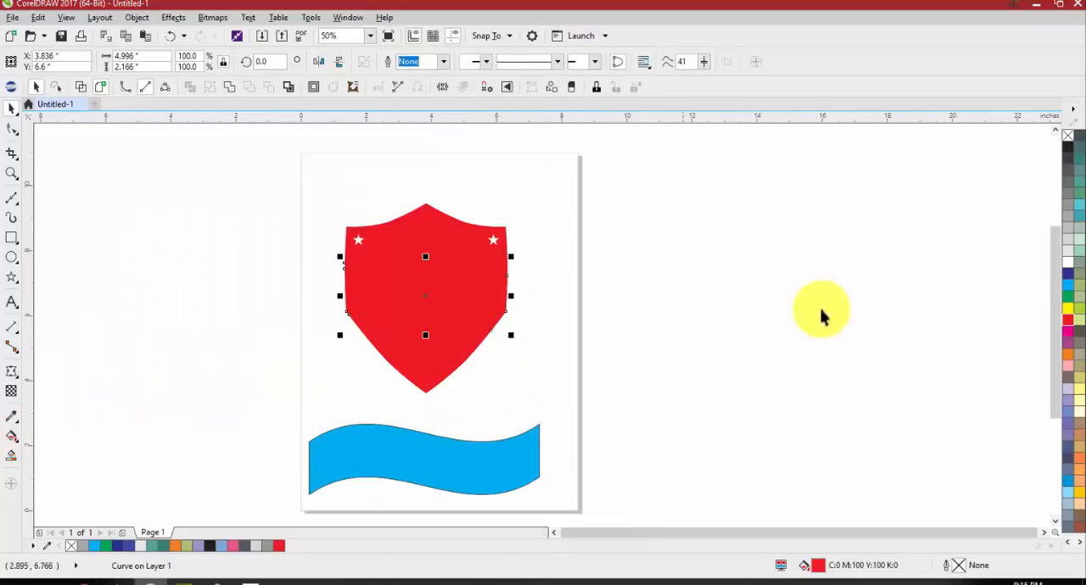
click(1066, 248)
key(Escape)
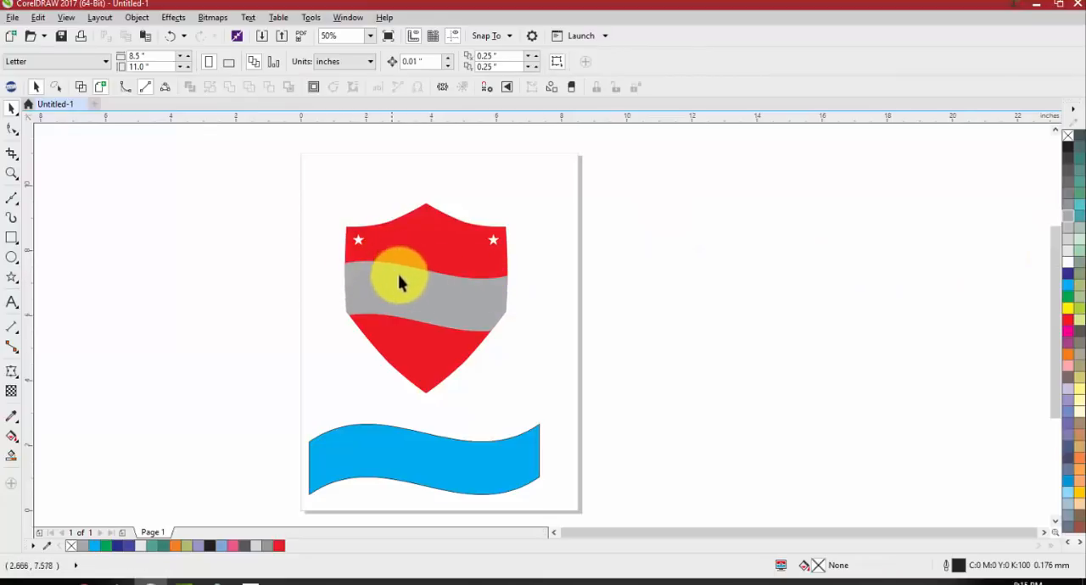
Undo the grey fill and the banner move, and try a slight downward shift of the banner before undoing it
key(ctrl+z)
click(571, 330)
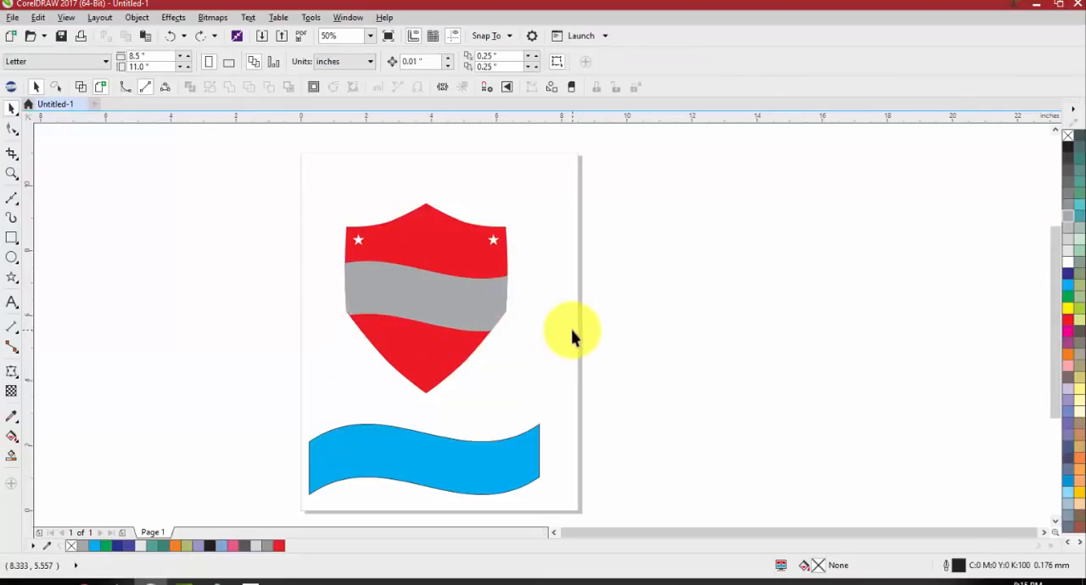
scroll(439, 269, up, 1)
key(ctrl+z)
key(ctrl+z)
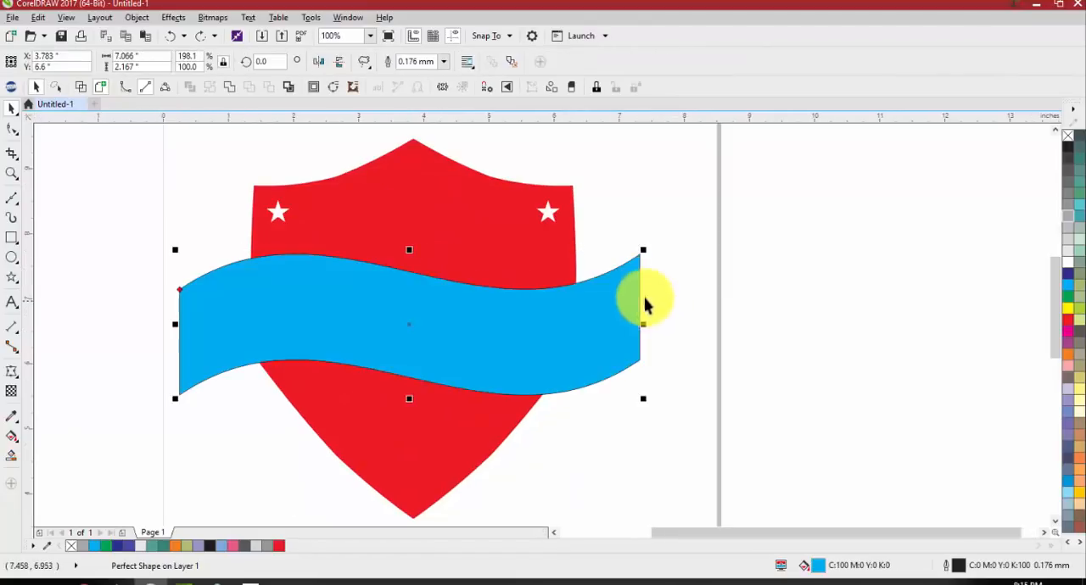
scroll(645, 300, down, 1)
click(715, 307)
scroll(593, 313, up, 1)
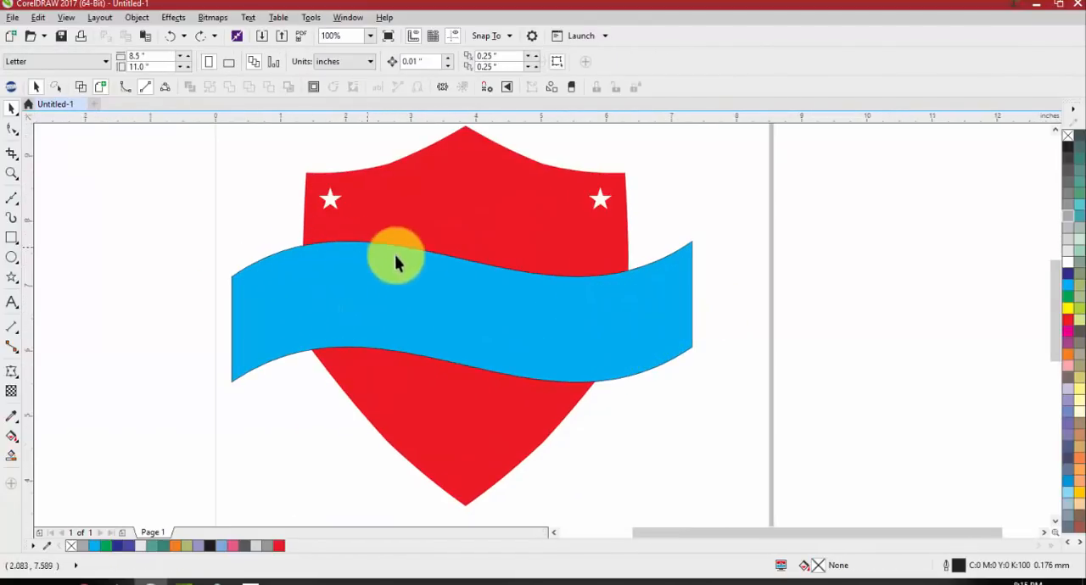
drag(620, 291, 617, 323)
key(ctrl+z)
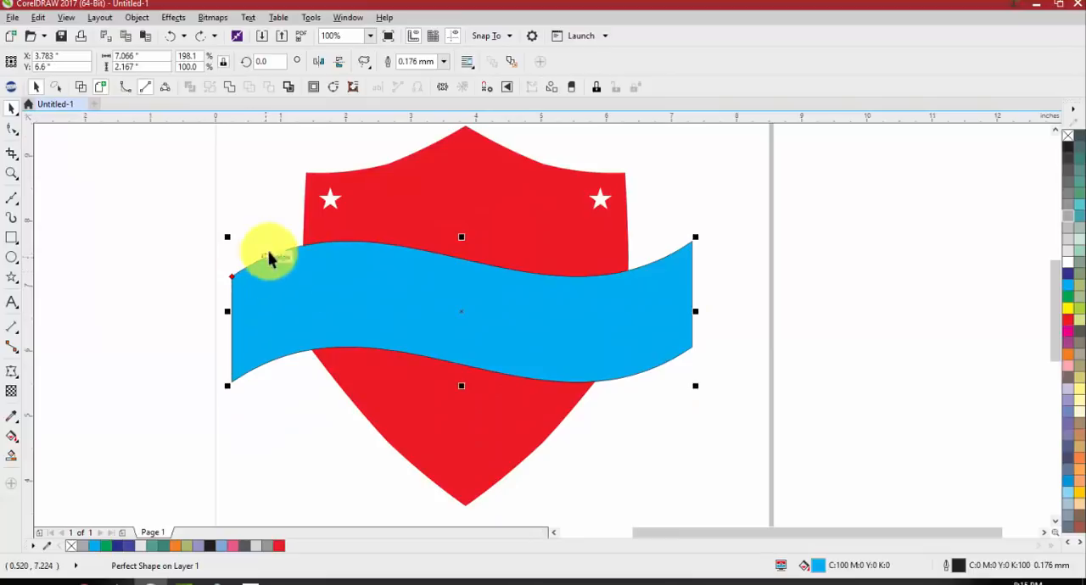
Trim the red shield with the blue banner and move the banner down to about X 3.783, Y 0.871 inches
shift+click(494, 220)
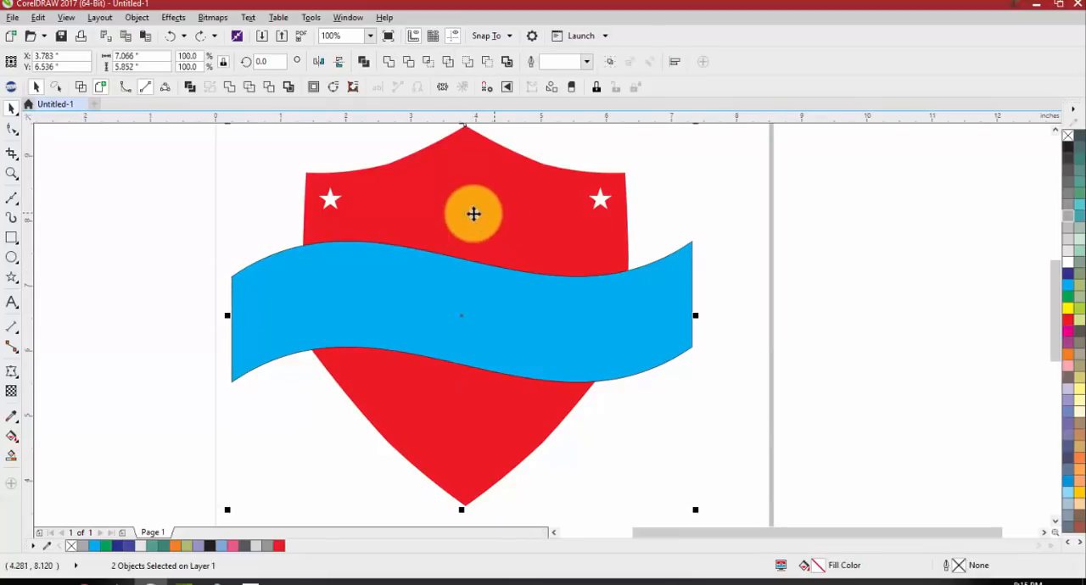
click(431, 64)
scroll(262, 308, down, 2)
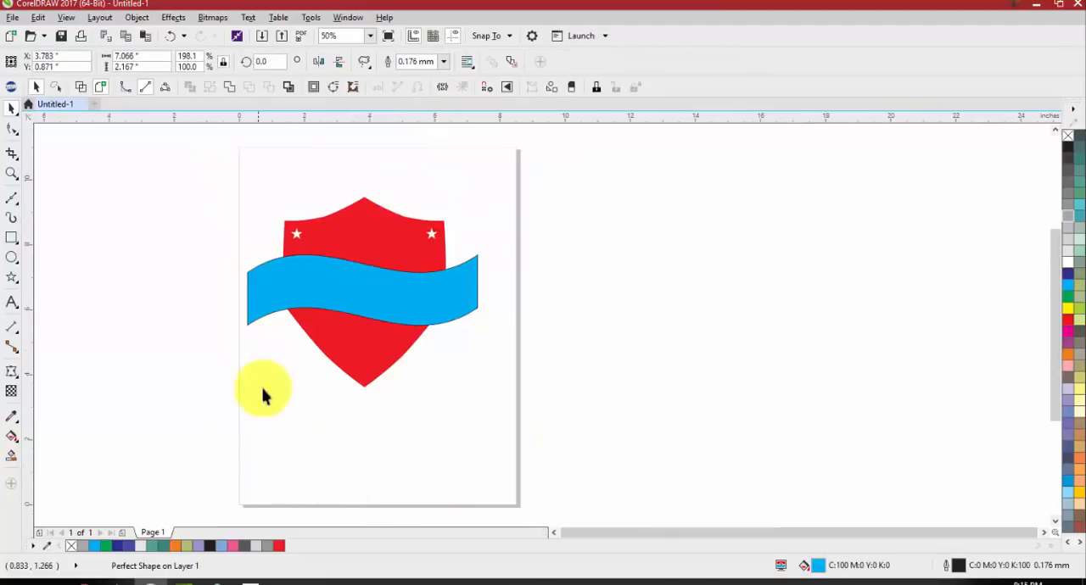
drag(263, 284, 264, 471)
Fill the wavy intersection piece in the middle of the shield with 20% black and delete it
drag(296, 301, 176, 333)
key(ctrl+z)
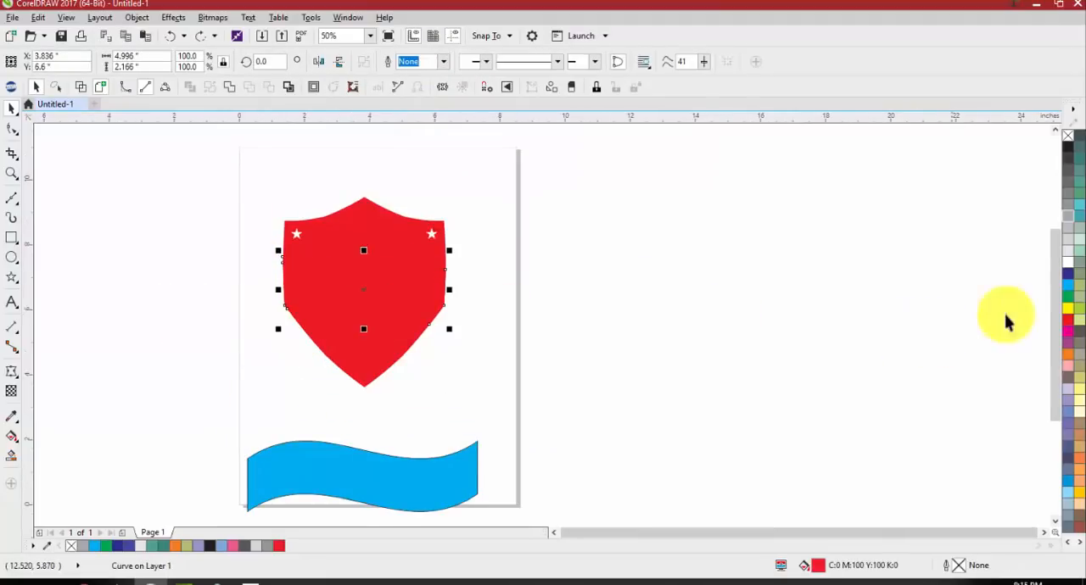
click(1068, 266)
click(1074, 265)
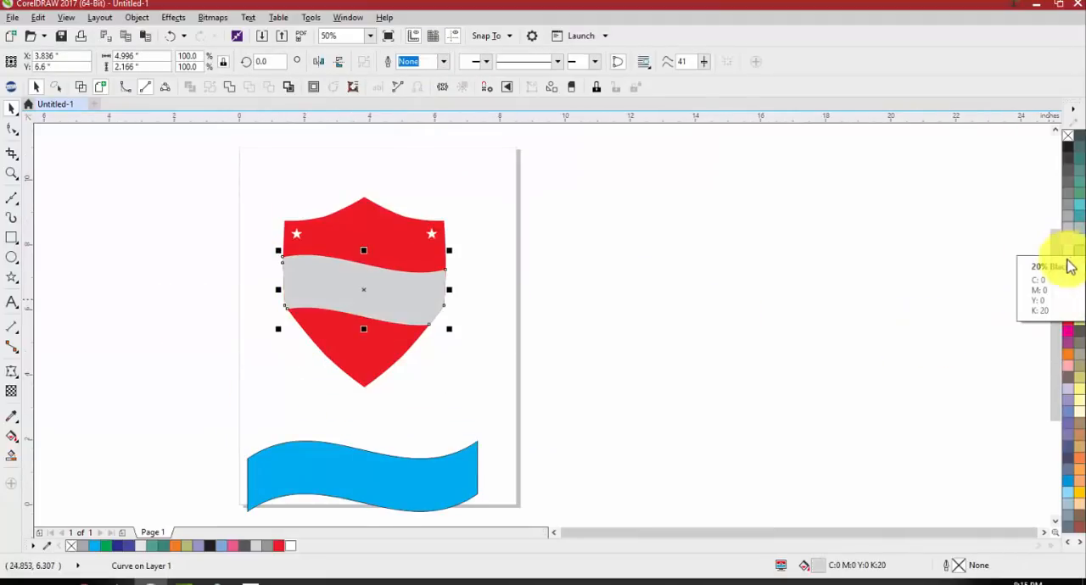
key(Delete)
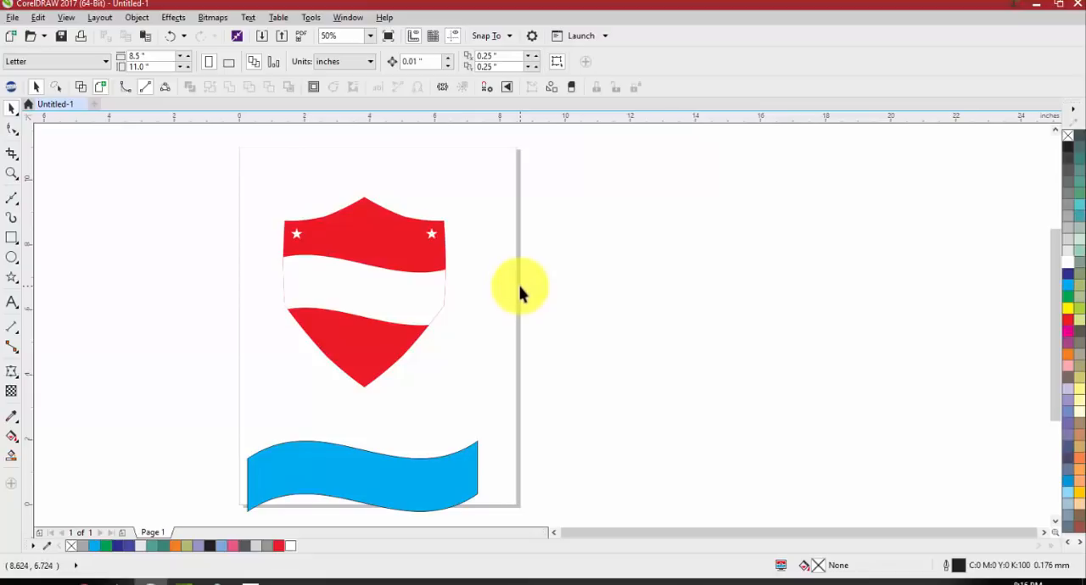
Undo the piece's deletion and fill, the banner move and the trim
key(ctrl+z)
key(ctrl+z)
key(ctrl+z)
key(ctrl+z)
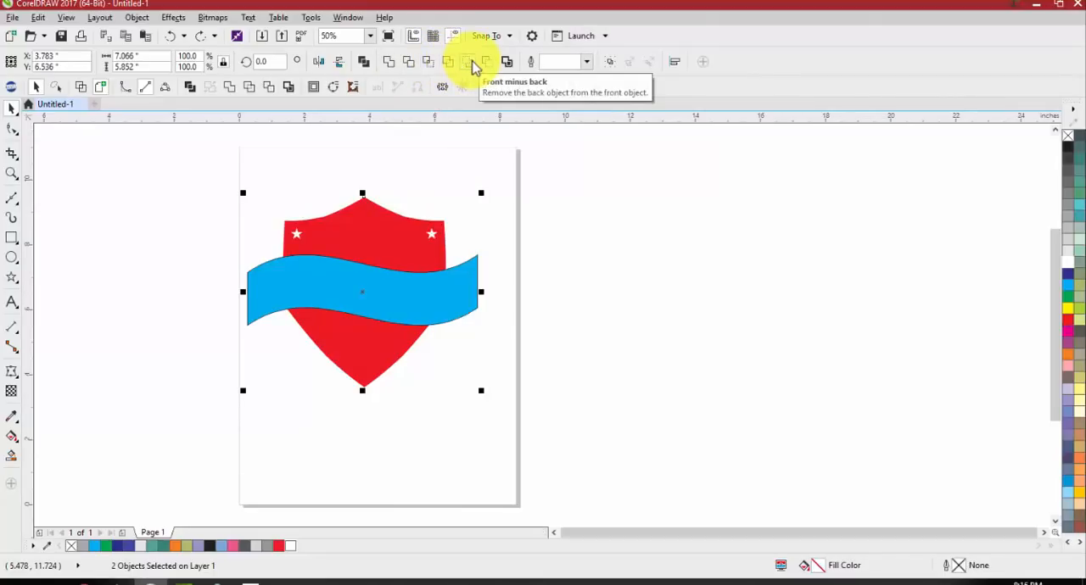
Try Front minus back on the banner and shield, and undo it
click(474, 68)
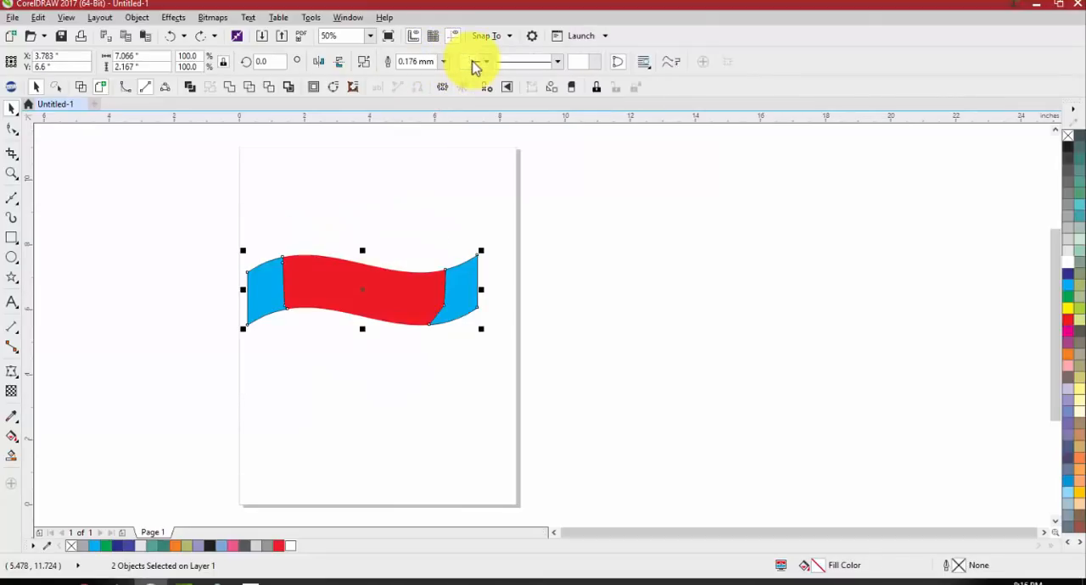
click(518, 175)
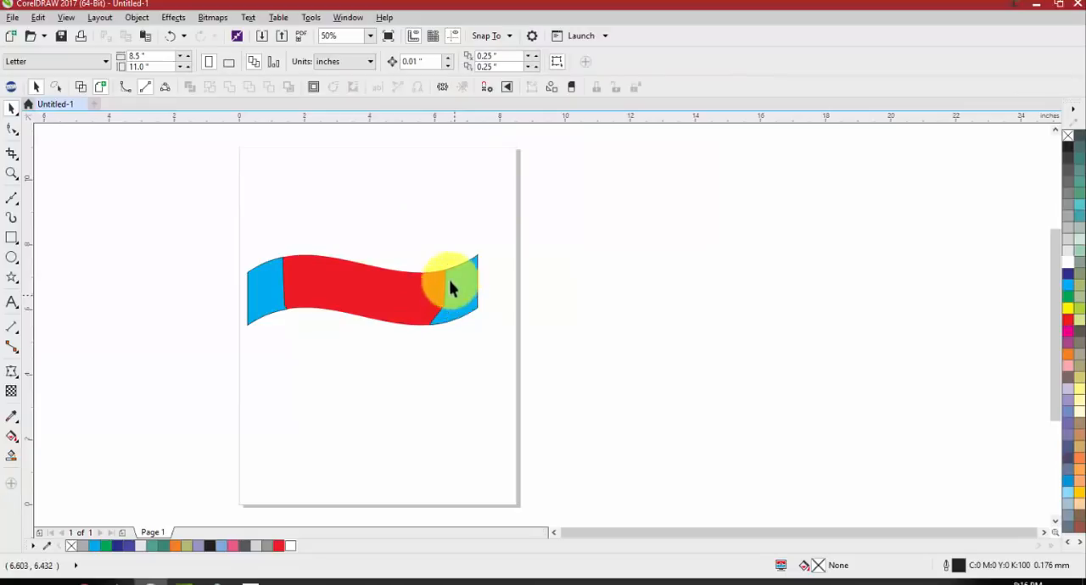
key(ctrl+z)
click(542, 206)
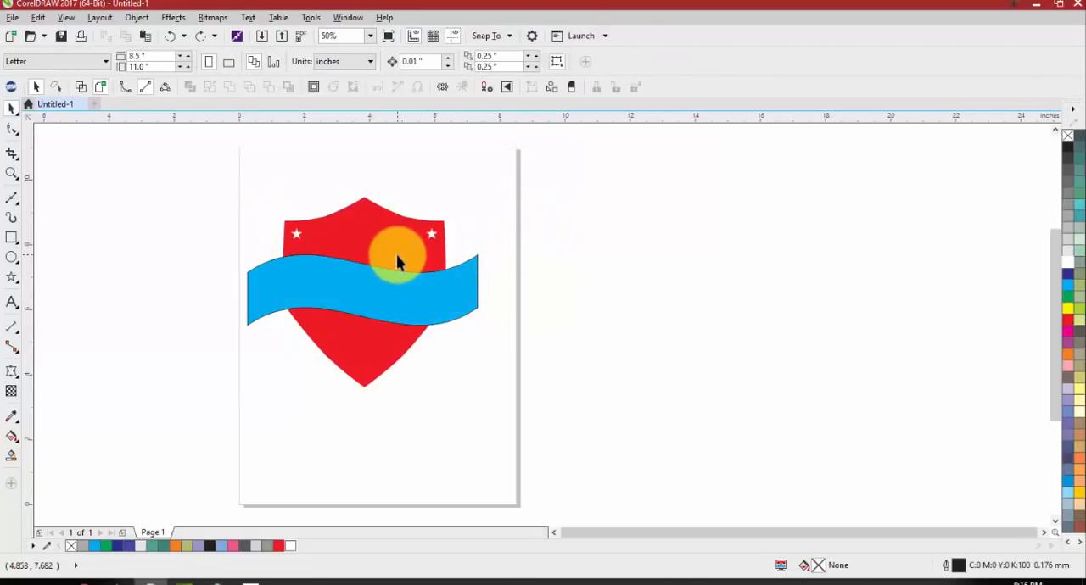
Weld the banner and the shield into one shape and move it to about X -0.31, Y 6.89 inches
click(449, 293)
shift+click(459, 287)
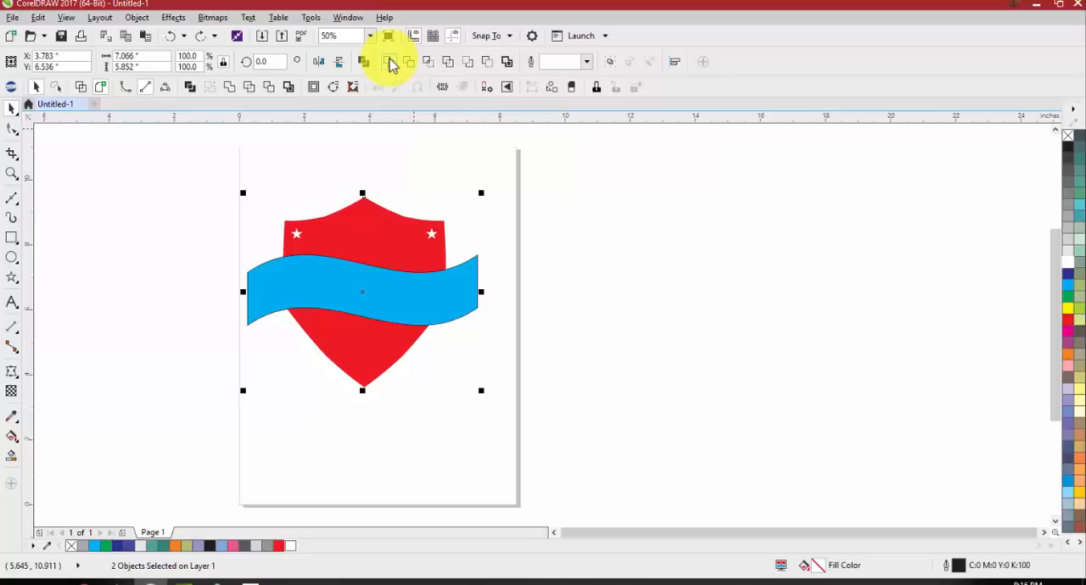
click(388, 62)
drag(401, 285, 272, 274)
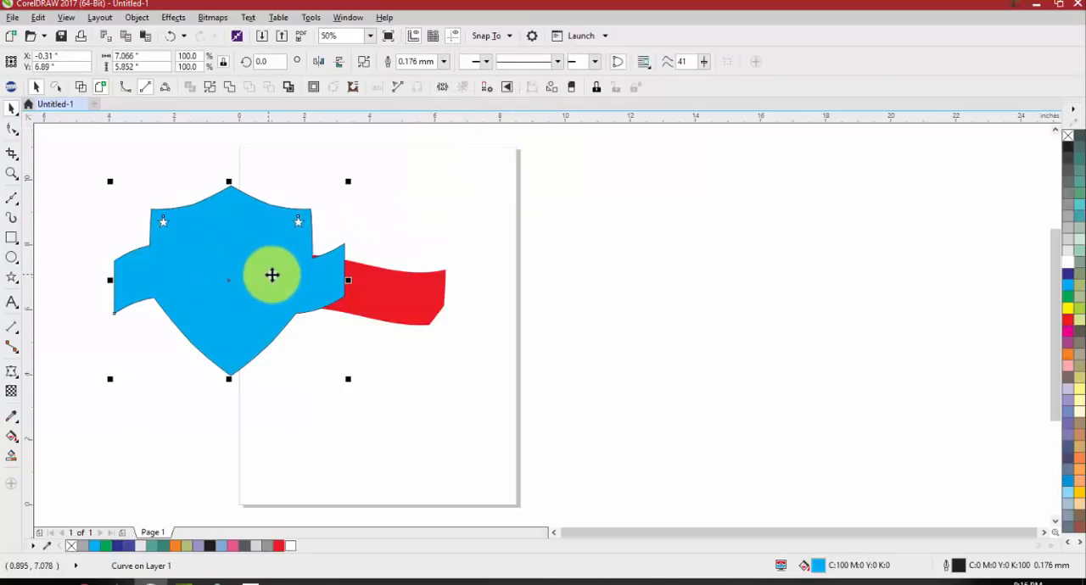
Move the leftover red intersection piece aside and delete it, and undo everything back through the weld
drag(417, 300, 510, 249)
key(Delete)
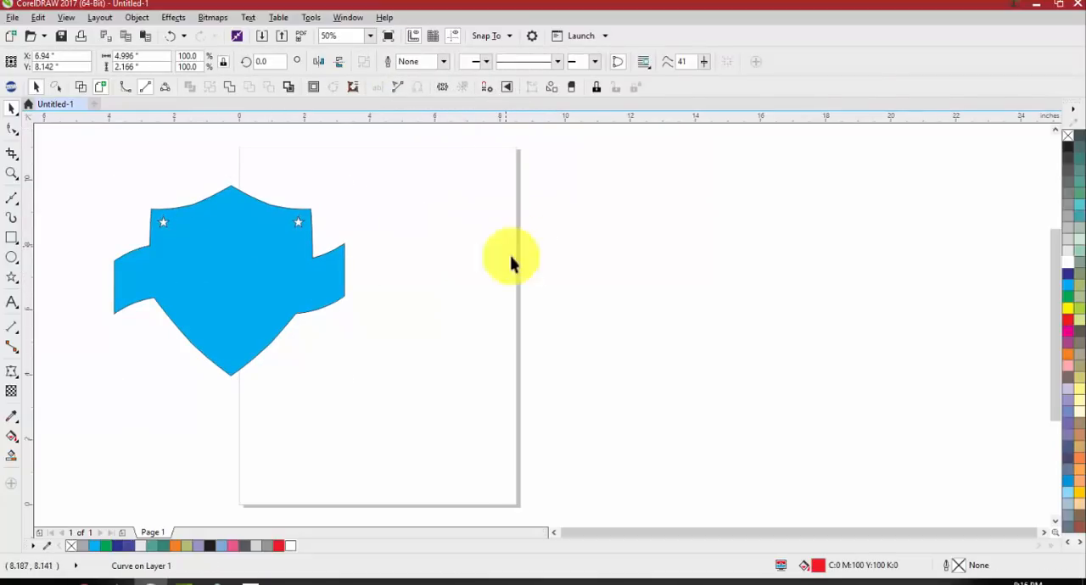
key(ctrl+z)
key(ctrl+z)
key(ctrl+z)
key(ctrl+z)
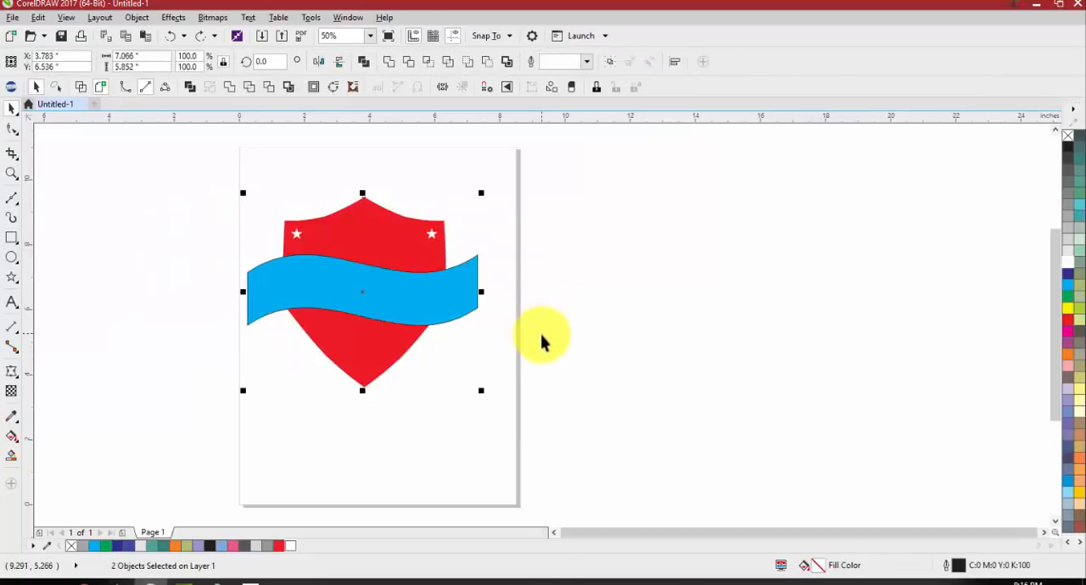
Move the shield and banner off the page to about X 14.075, Y 6.536 inches and delete the leftover red intersection piece
click(541, 334)
click(409, 301)
shift+click(357, 226)
drag(351, 248, 684, 246)
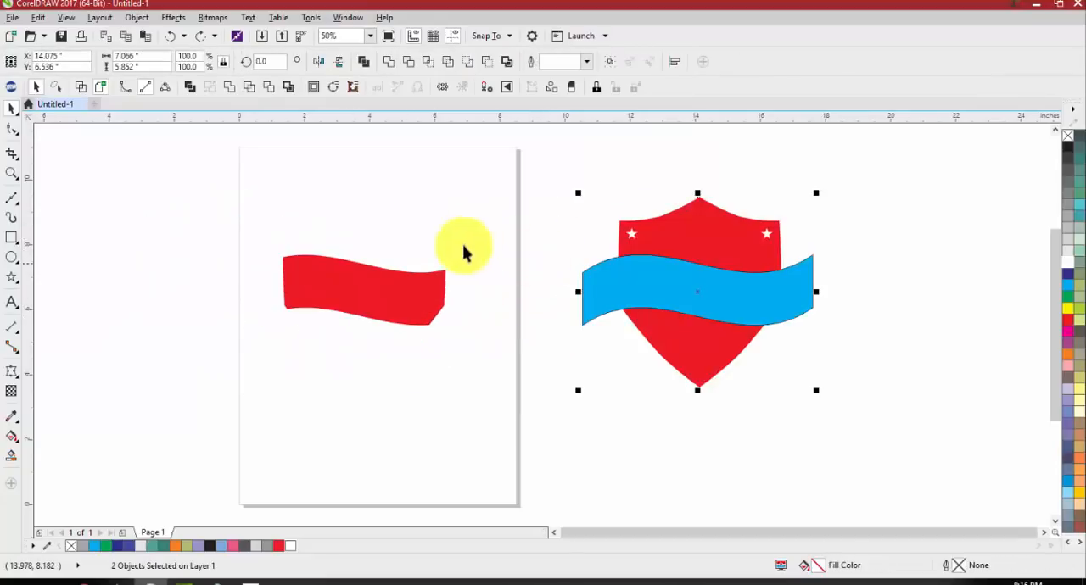
drag(396, 307, 145, 289)
key(Delete)
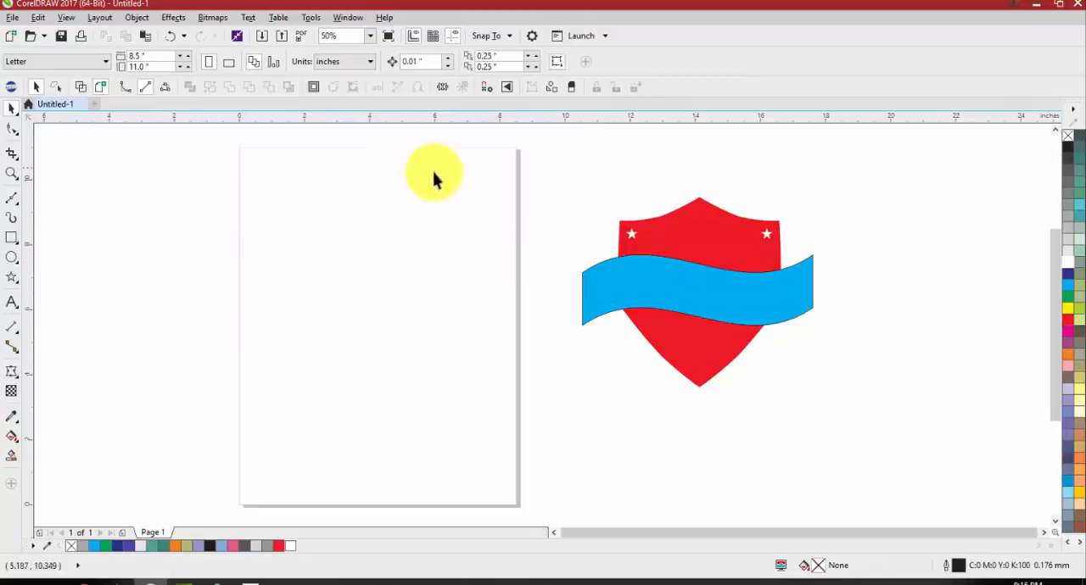
Weld the shield and banner into a single red shape and move it onto the page at about X 3.825, Y 6.286 inches
drag(417, 167, 916, 440)
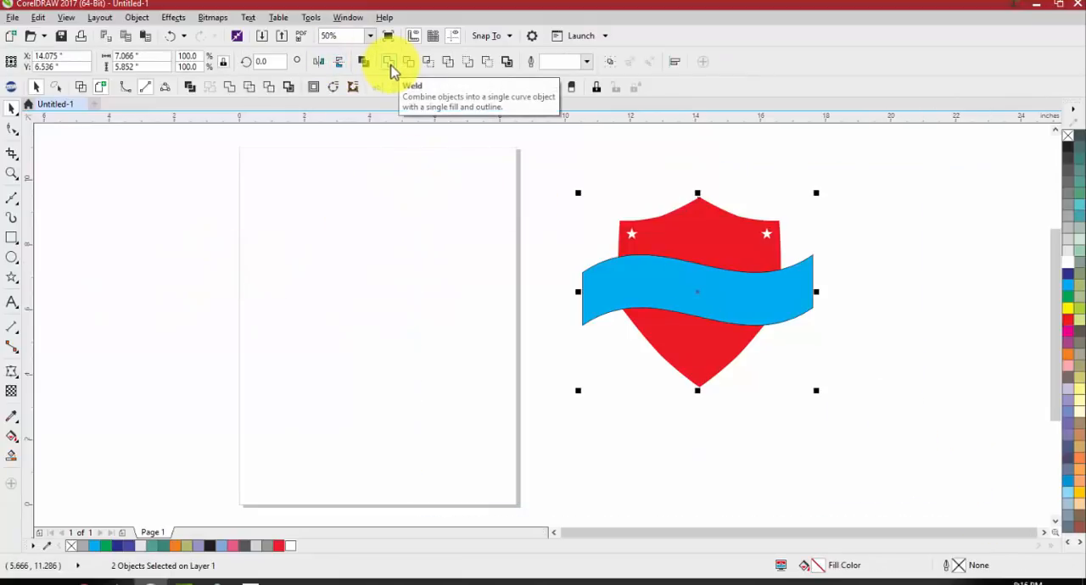
click(390, 68)
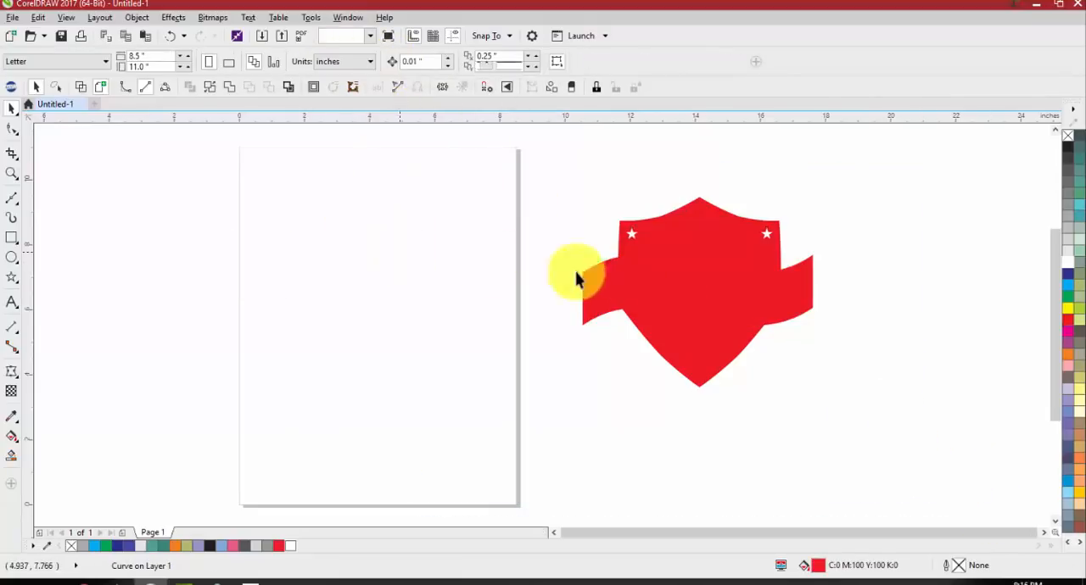
drag(577, 273, 316, 284)
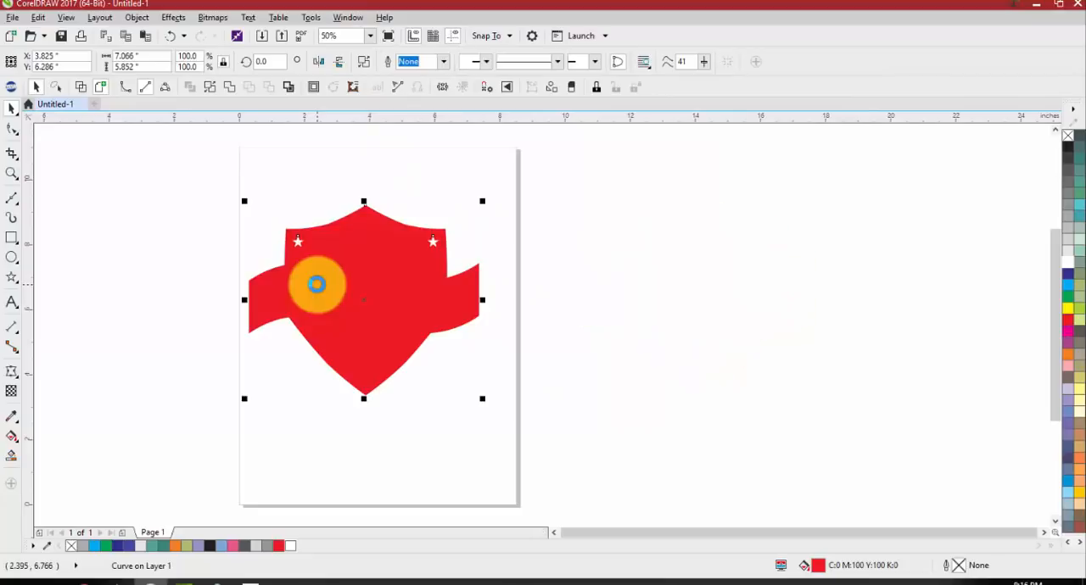
click(512, 332)
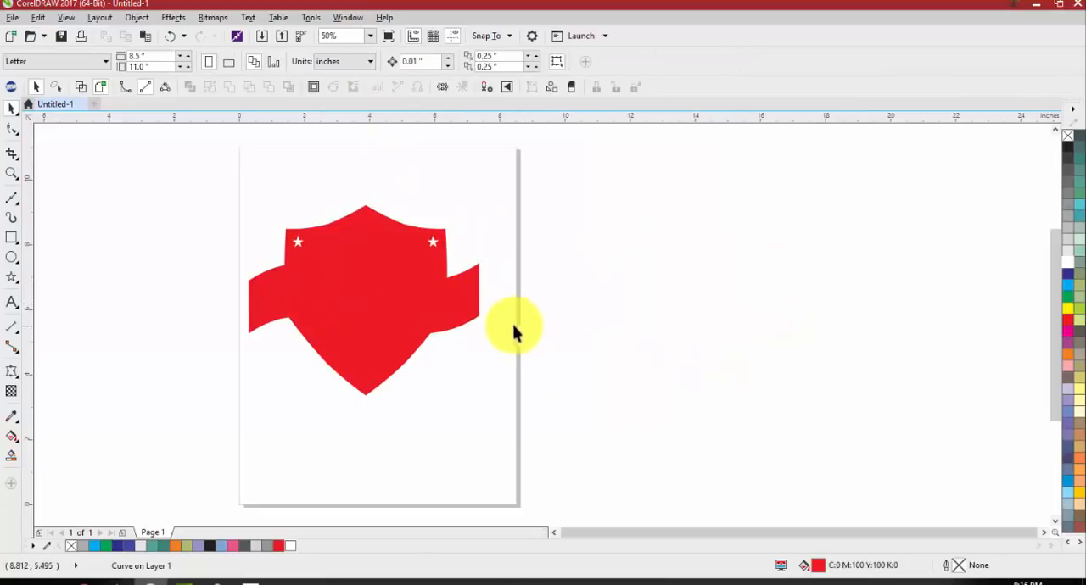
Check the commands available for the welded shape, and undo its move and the weld
right_click(456, 315)
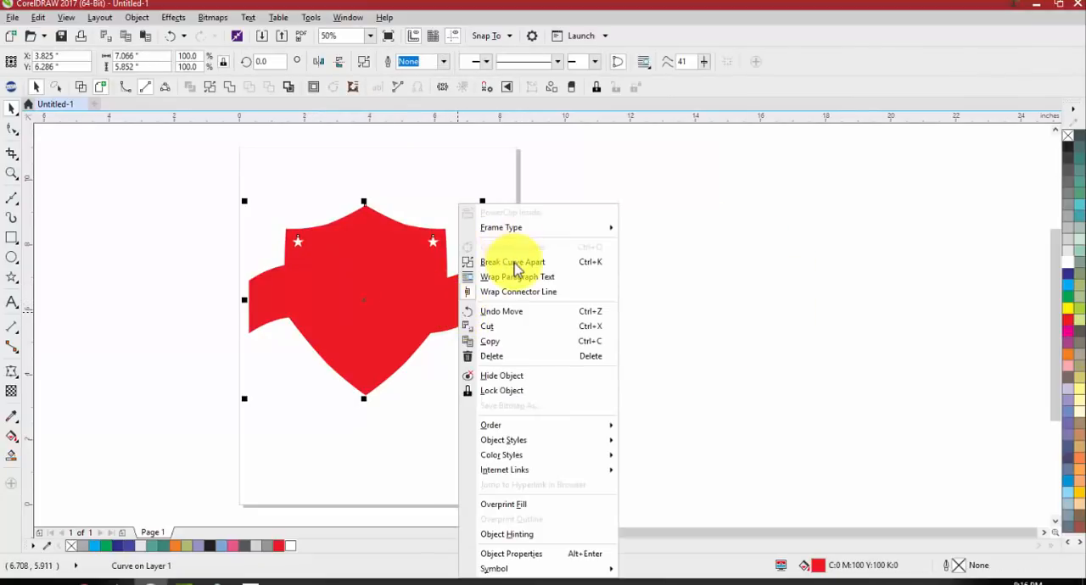
click(653, 281)
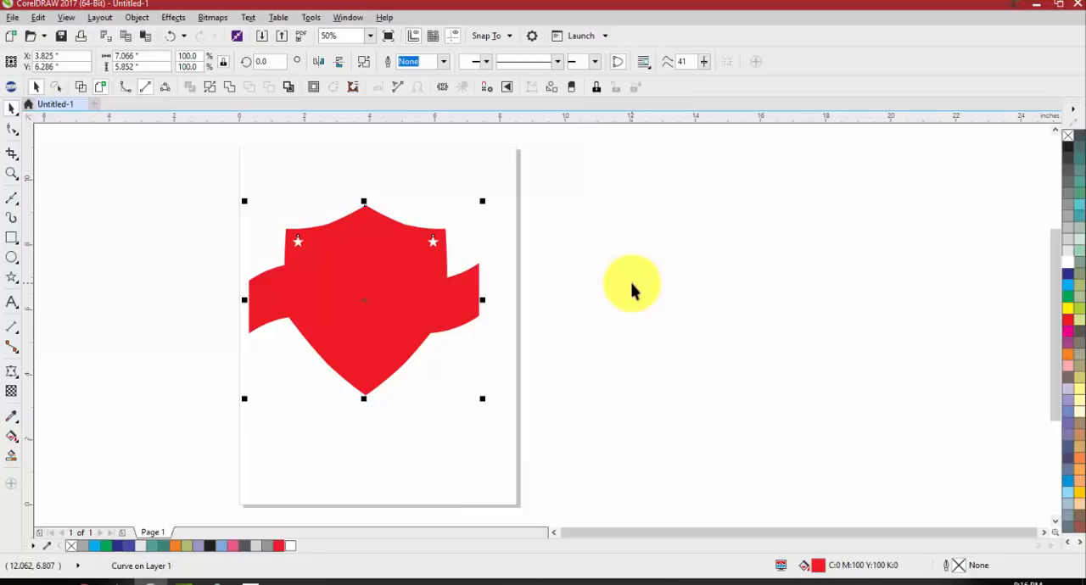
click(614, 306)
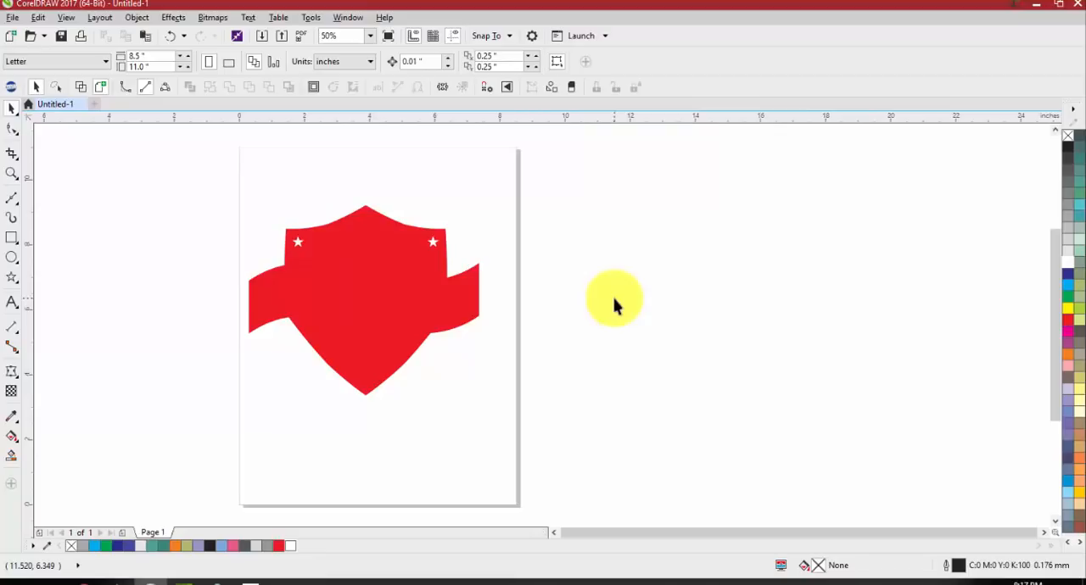
key(ctrl+z)
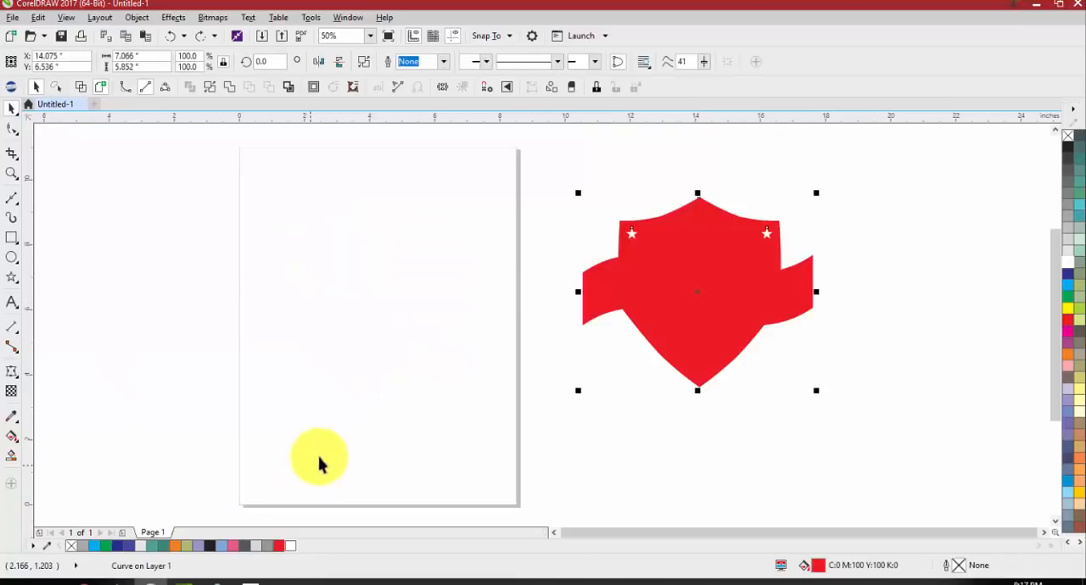
key(ctrl+z)
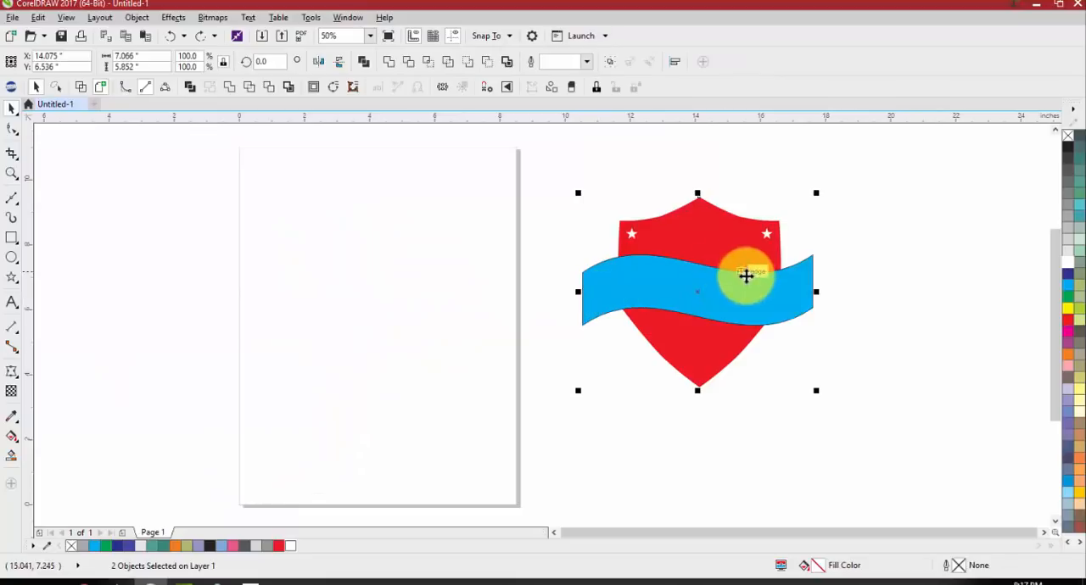
Move the shield and banner back onto the page at about X 3.721, Y 6.536 inches and group the two objects
drag(732, 289, 395, 291)
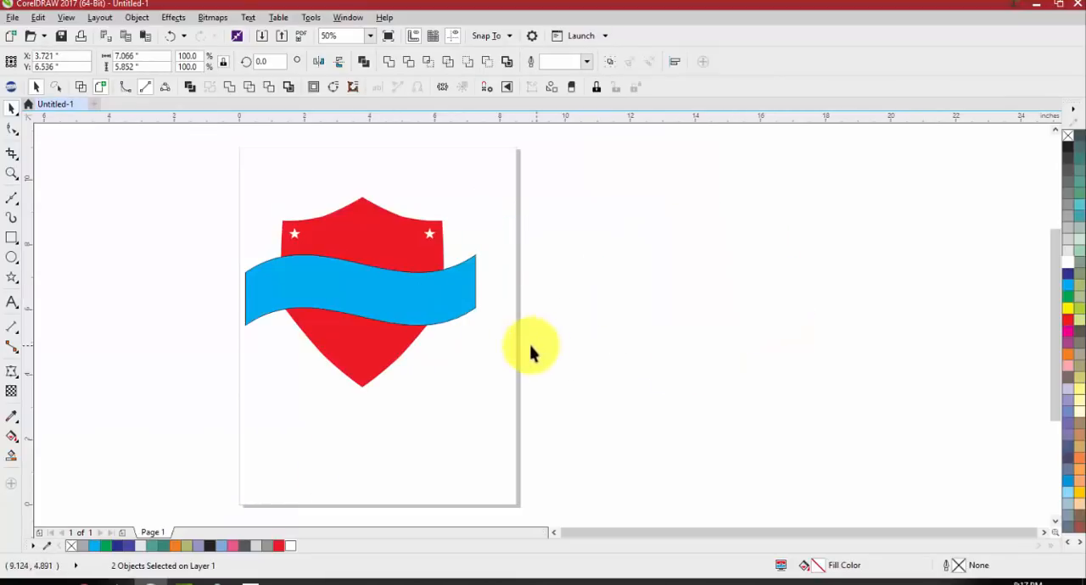
click(531, 347)
drag(509, 199, 162, 431)
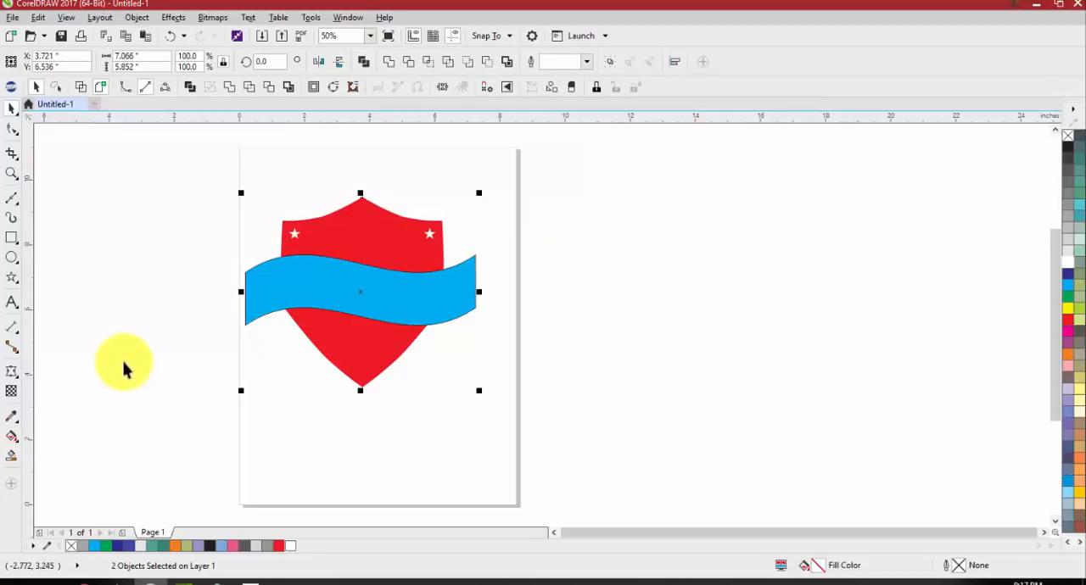
right_click(294, 284)
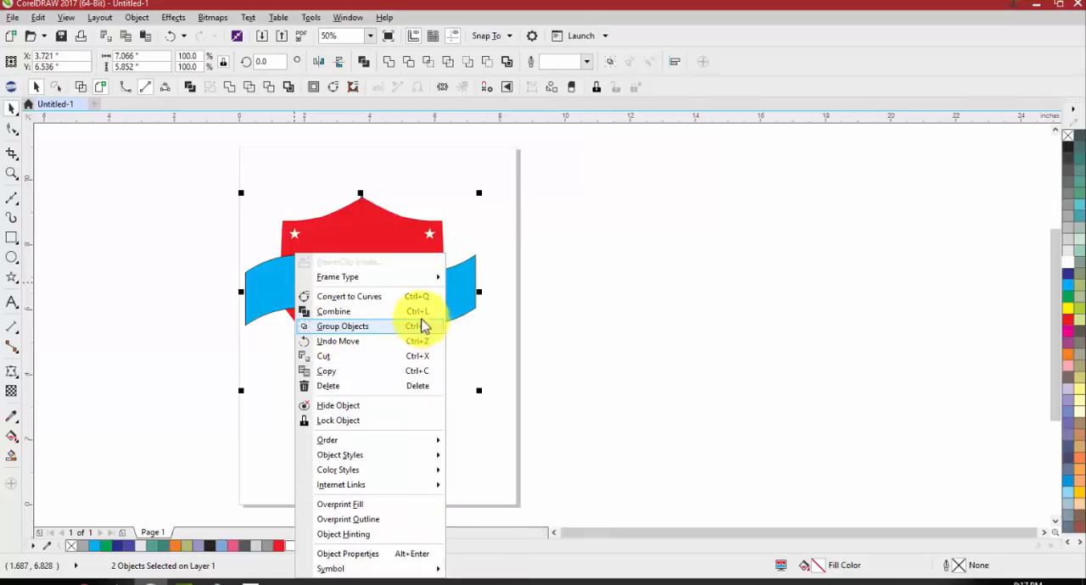
click(531, 328)
key(ctrl+g)
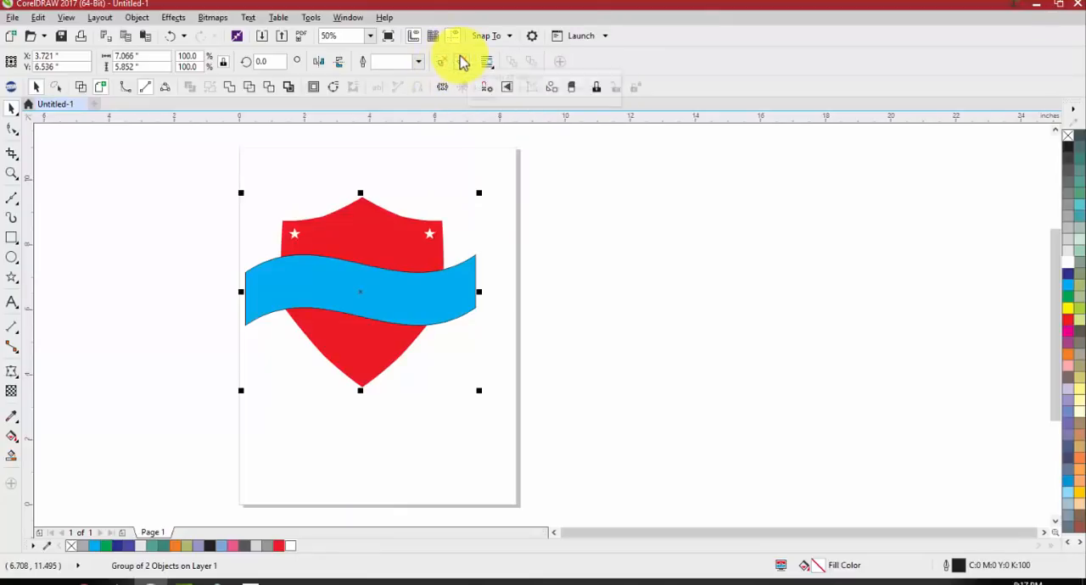
Move the grouped shield and banner to about X 3.325, Y 6.516 inches and ungroup them
drag(412, 297, 395, 189)
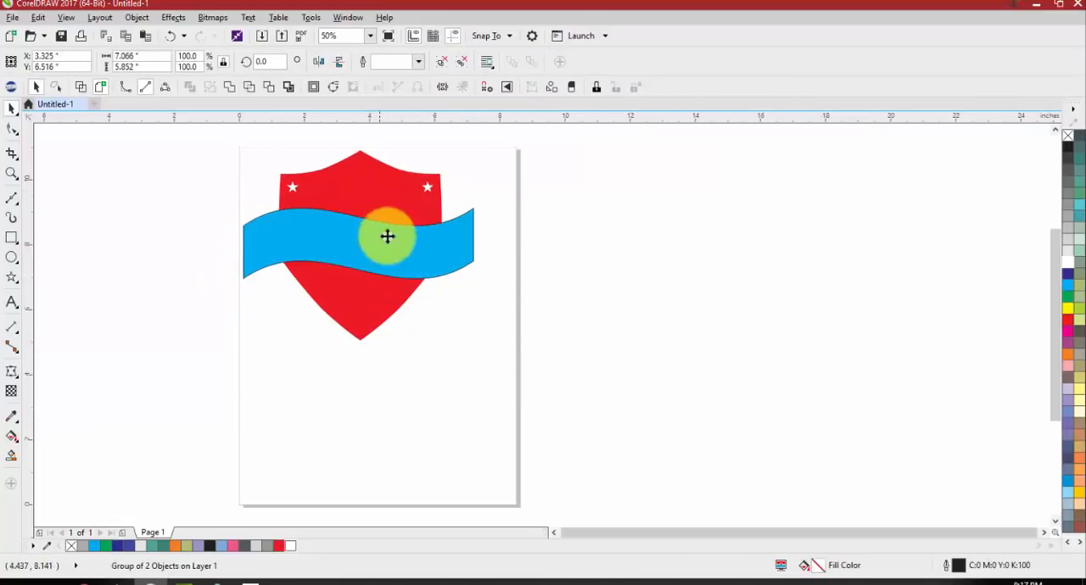
drag(387, 236, 374, 280)
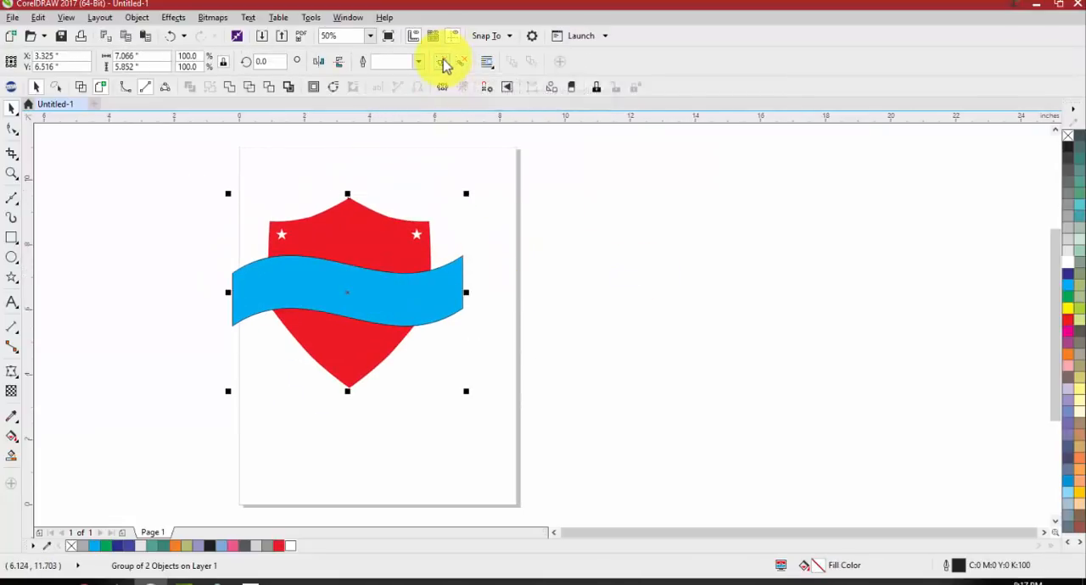
click(443, 61)
Weld the shield and lowered banner into one red shape and move it to about X 3.743, Y 6.834 inches
mouse_move(447, 275)
mouse_down()
mouse_move(442, 316)
mouse_move(444, 279)
mouse_up()
key(ctrl+z)
drag(509, 188, 157, 454)
click(393, 63)
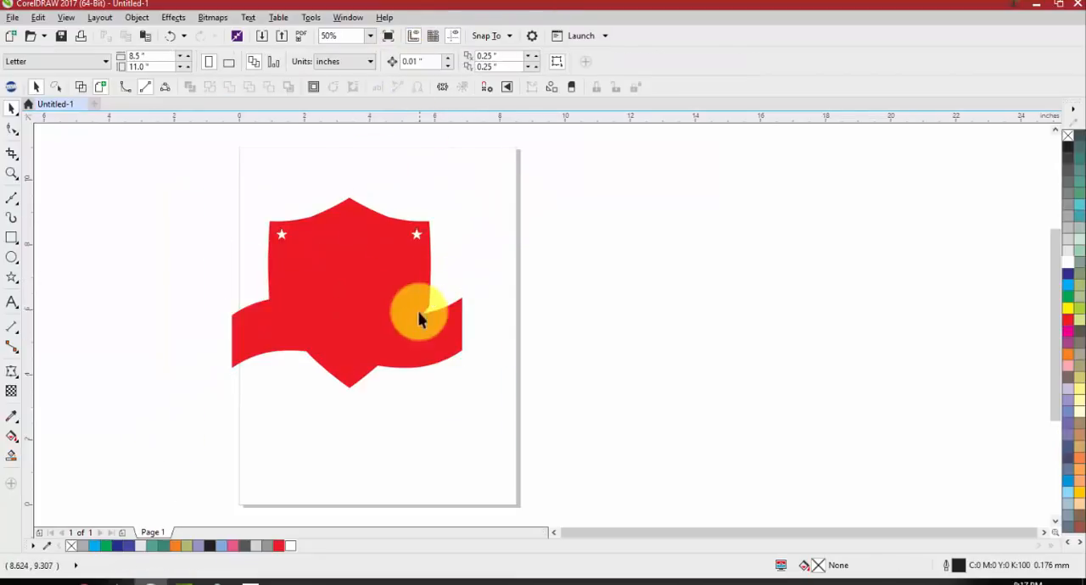
drag(417, 310, 388, 267)
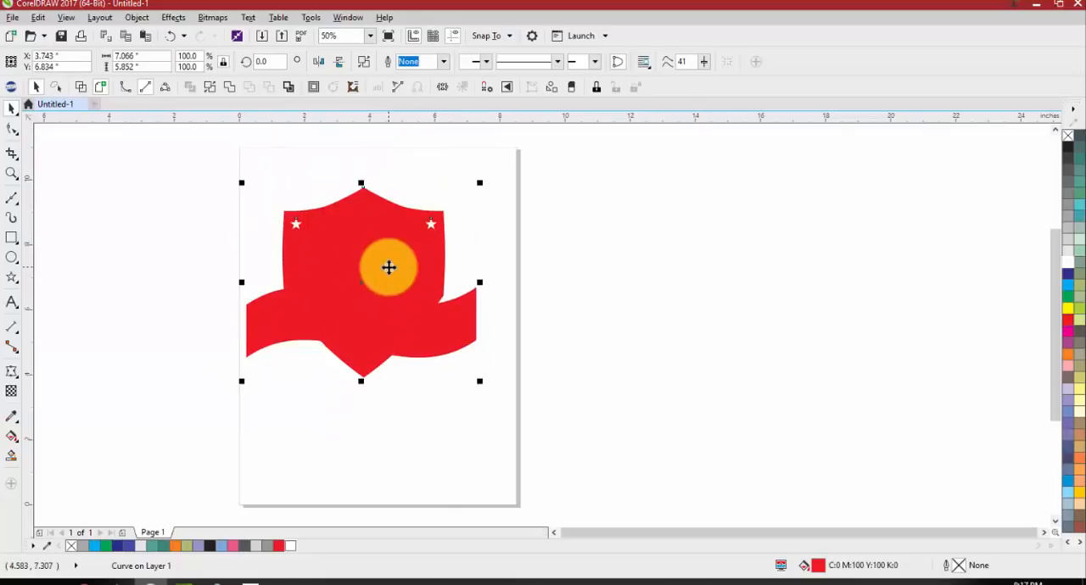
Break the welded curve apart and move the main red shape off the page to about X 13.618, Y 7.626 inches
right_click(391, 205)
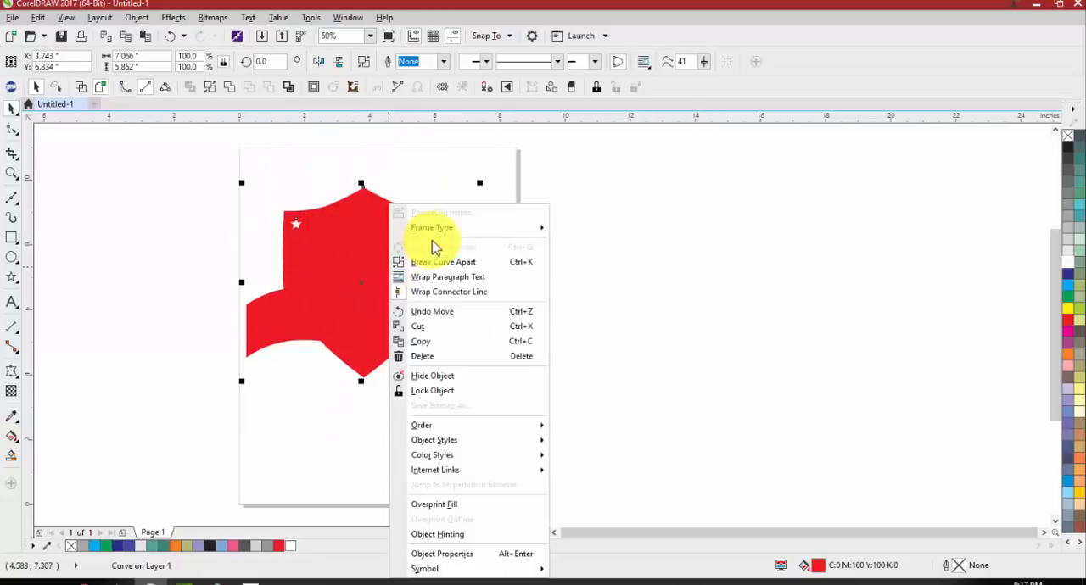
click(197, 238)
scroll(390, 224, up, 2)
scroll(521, 244, down, 2)
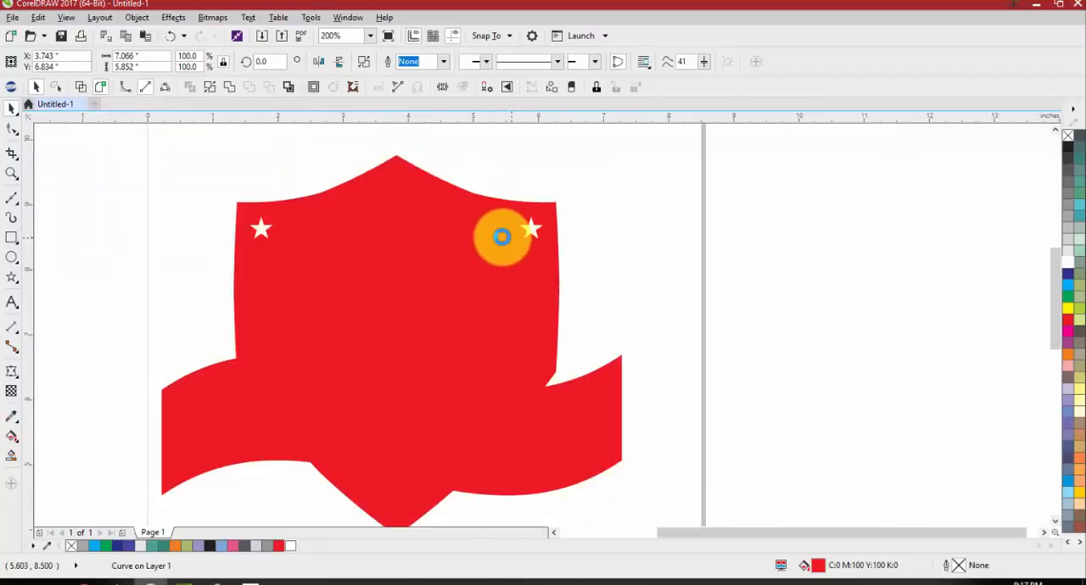
right_click(444, 280)
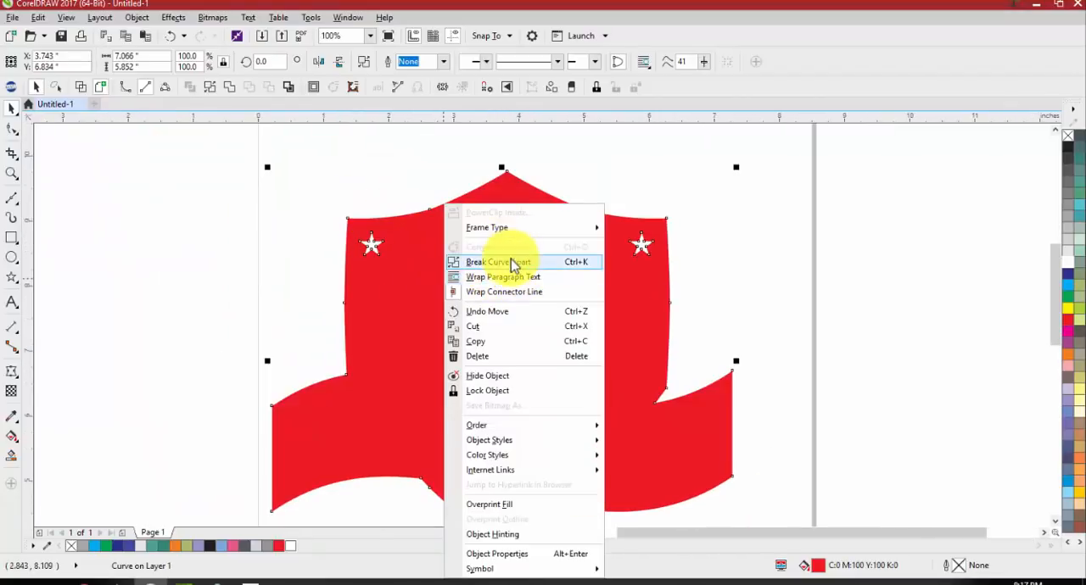
click(509, 261)
scroll(293, 274, down, 2)
drag(388, 293, 756, 257)
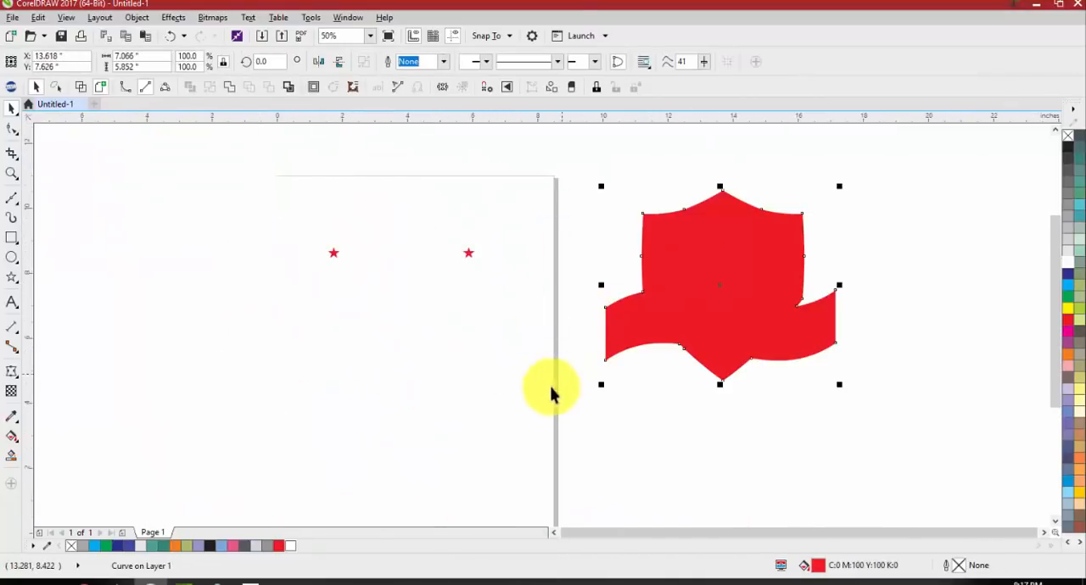
Check the two loose stars, and undo the break-apart, the weld and the related moves
click(553, 392)
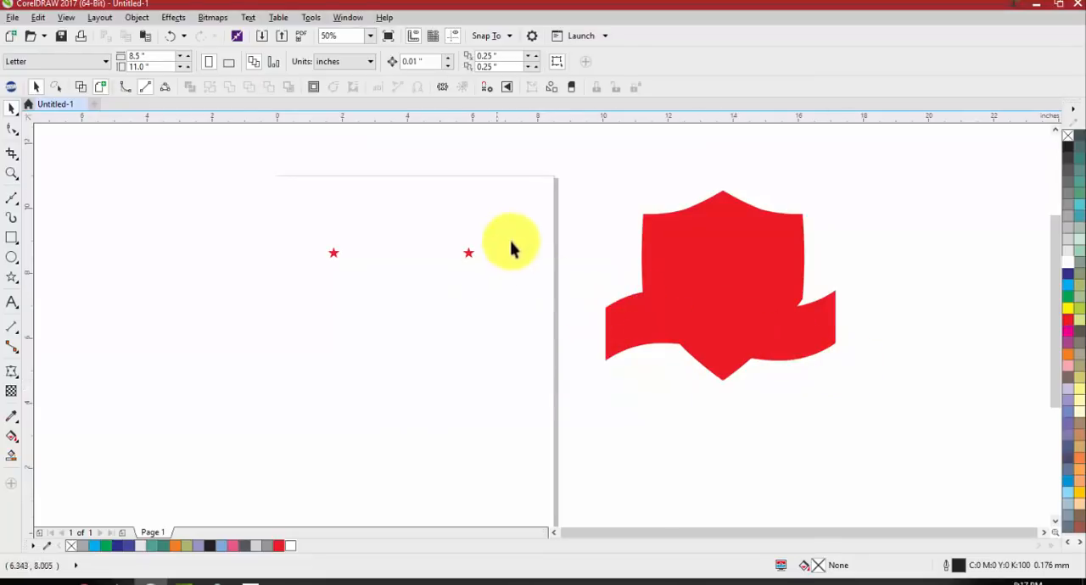
drag(485, 238, 381, 308)
drag(300, 245, 398, 289)
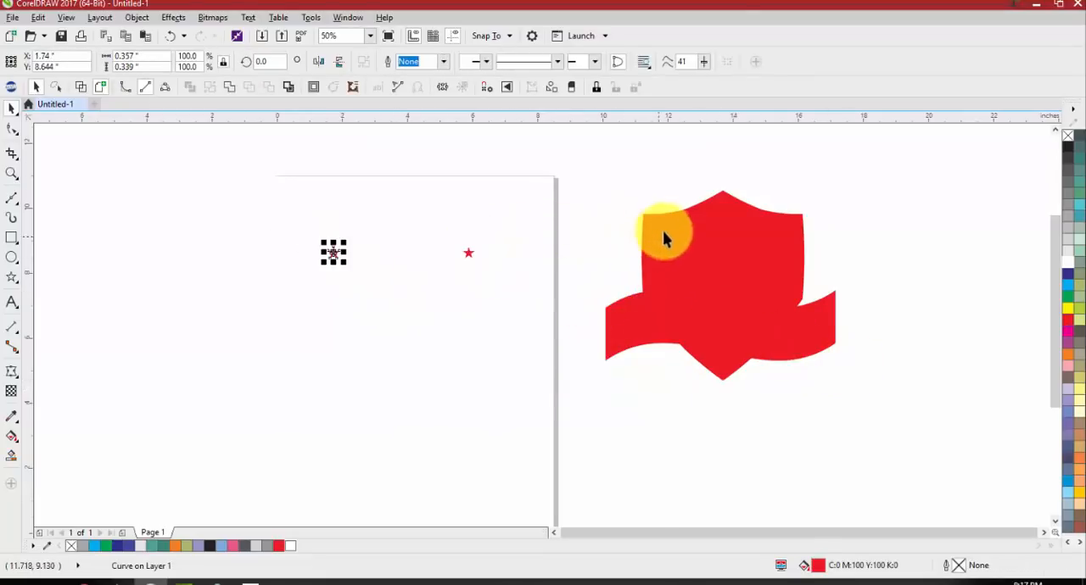
click(523, 404)
key(ctrl+z)
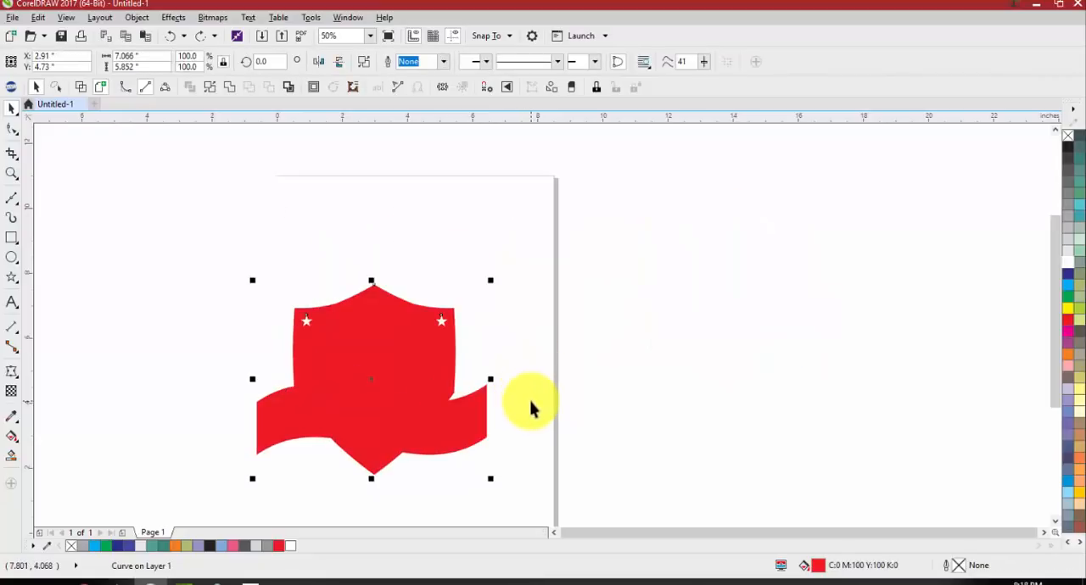
key(ctrl+z)
key(ctrl+z)
key(ctrl+z)
key(ctrl+z)
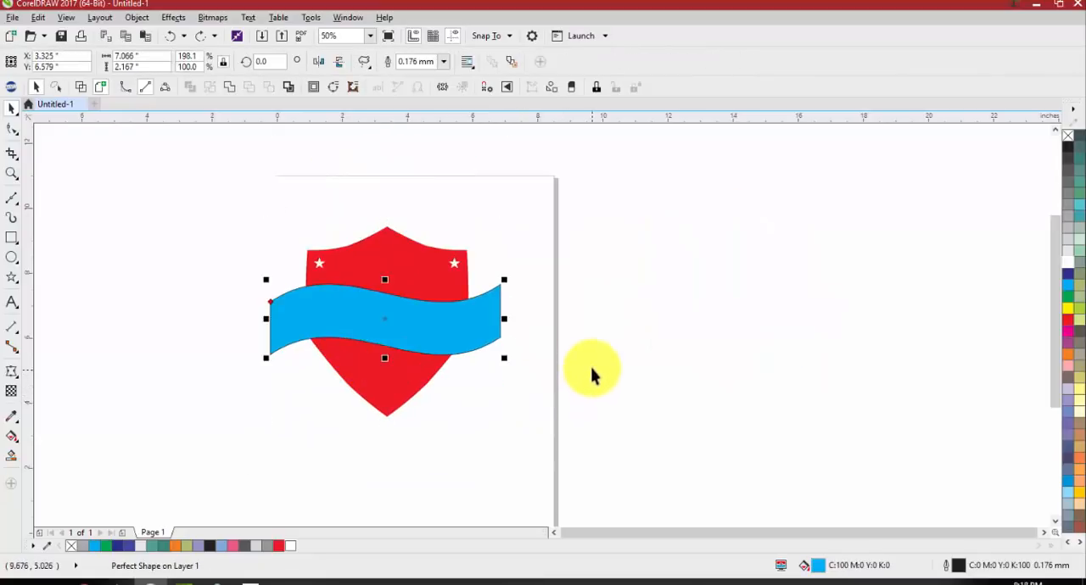
click(567, 380)
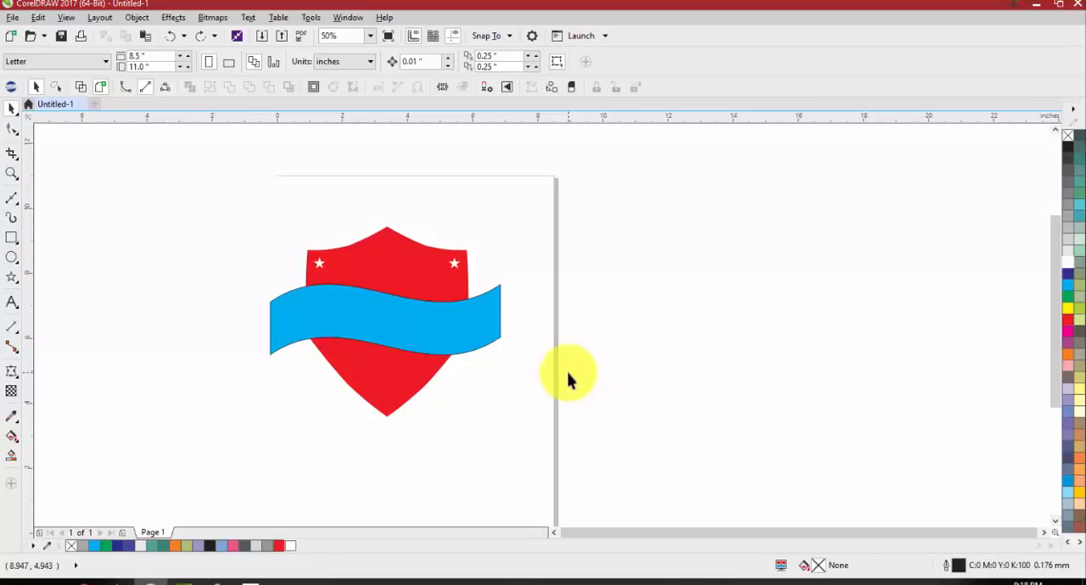
Create a boundary object around the selected shield and banner
click(448, 342)
shift+click(410, 284)
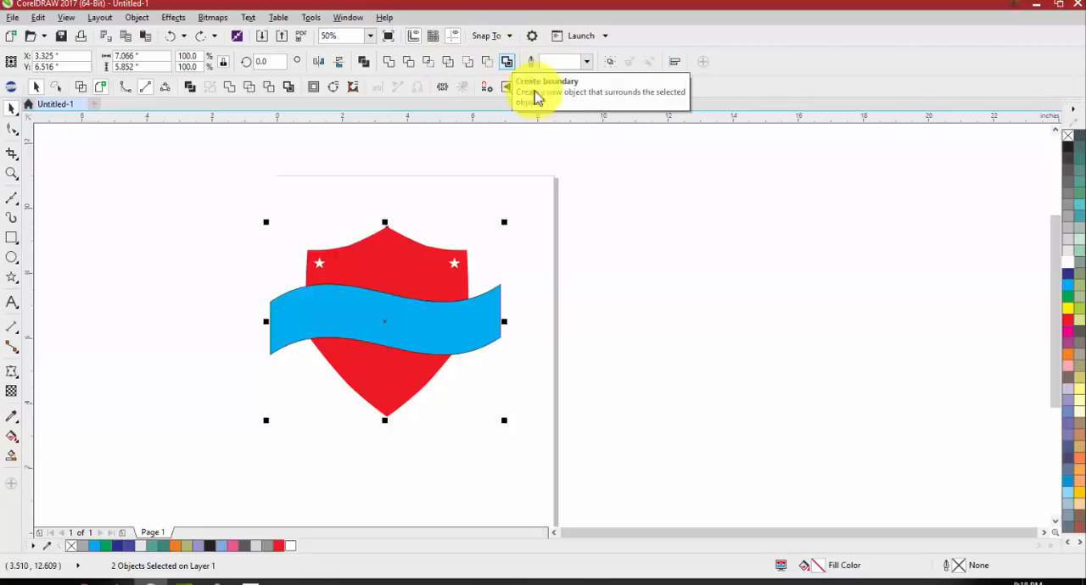
click(530, 312)
drag(554, 212, 182, 460)
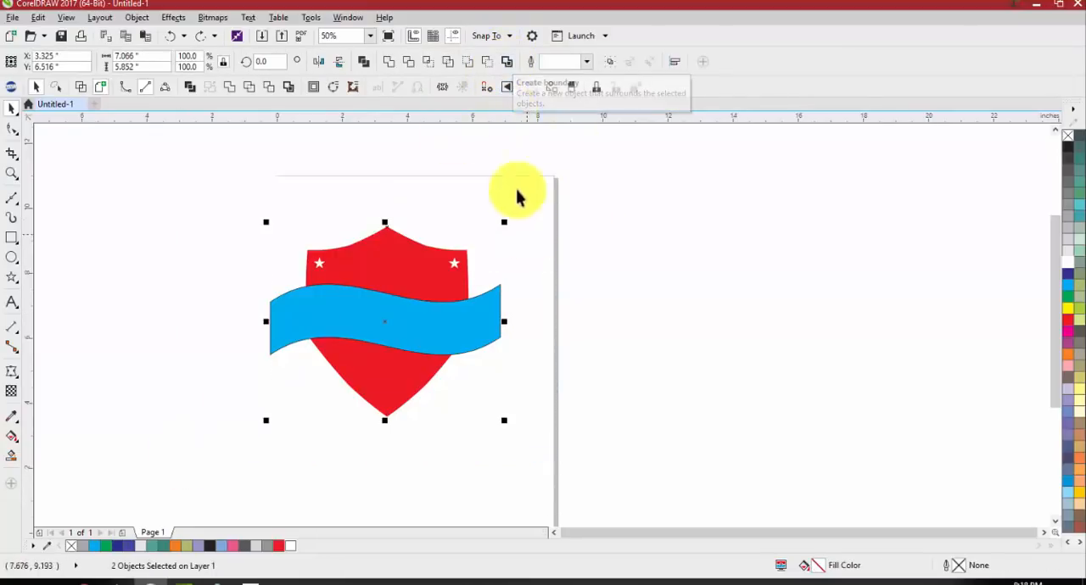
click(509, 63)
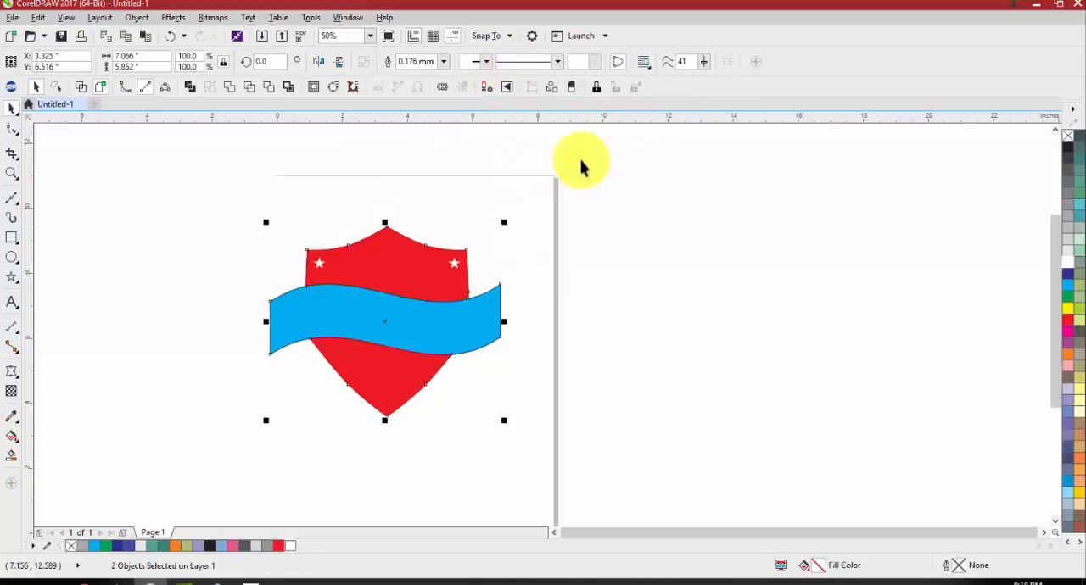
Move the boundary outline off the page to about X 14.054, Y 6.516 inches and compare it with the emblem
drag(357, 320, 707, 334)
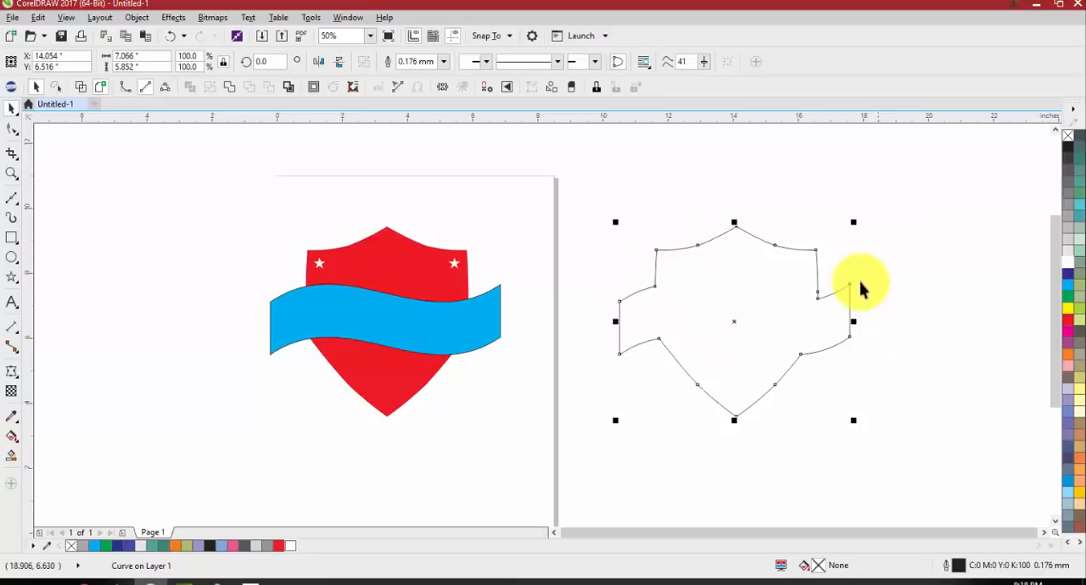
click(890, 265)
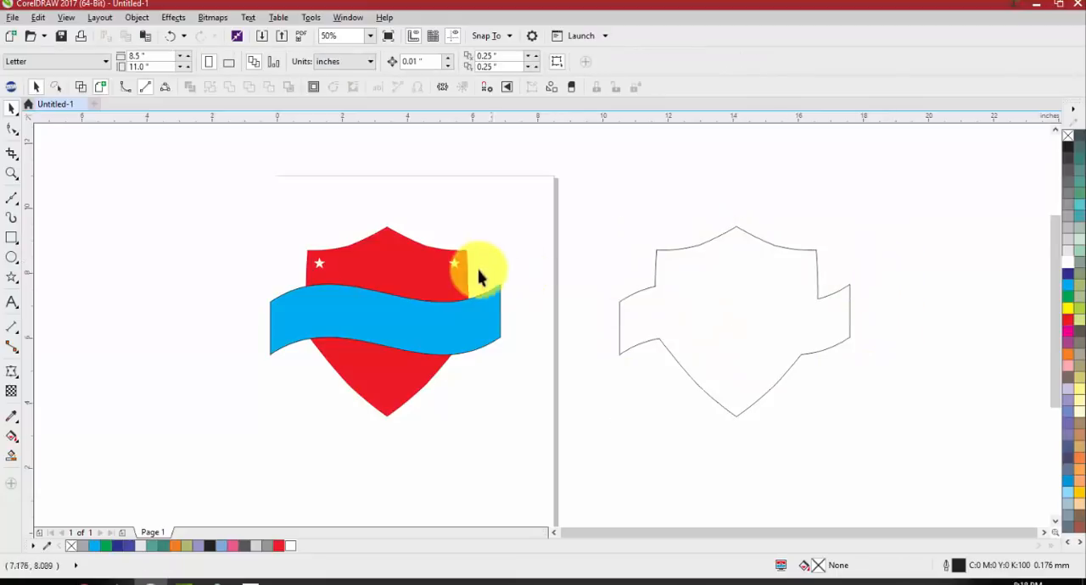
scroll(469, 270, up, 2)
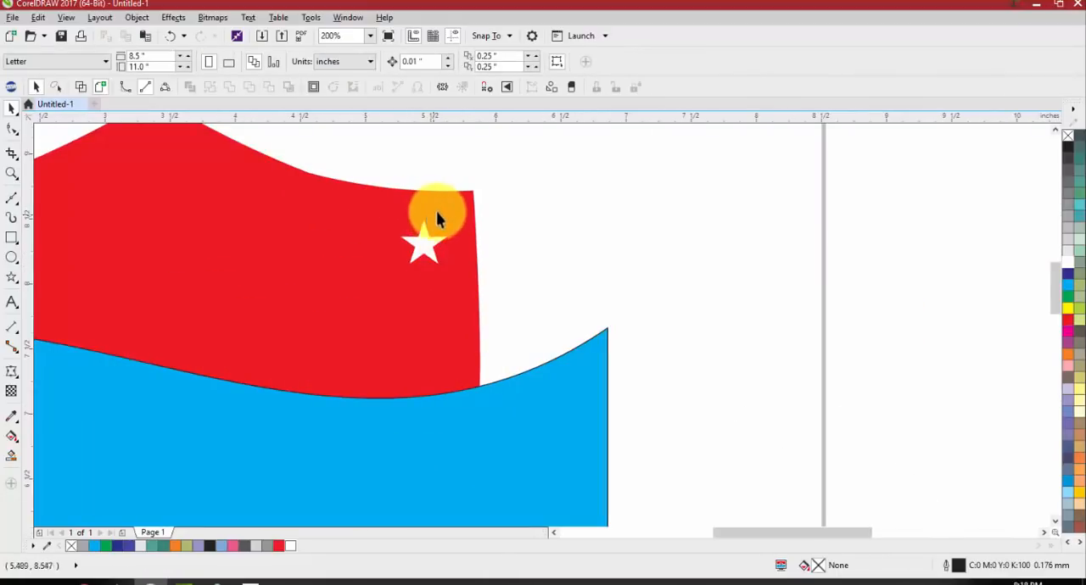
scroll(475, 260, down, 1)
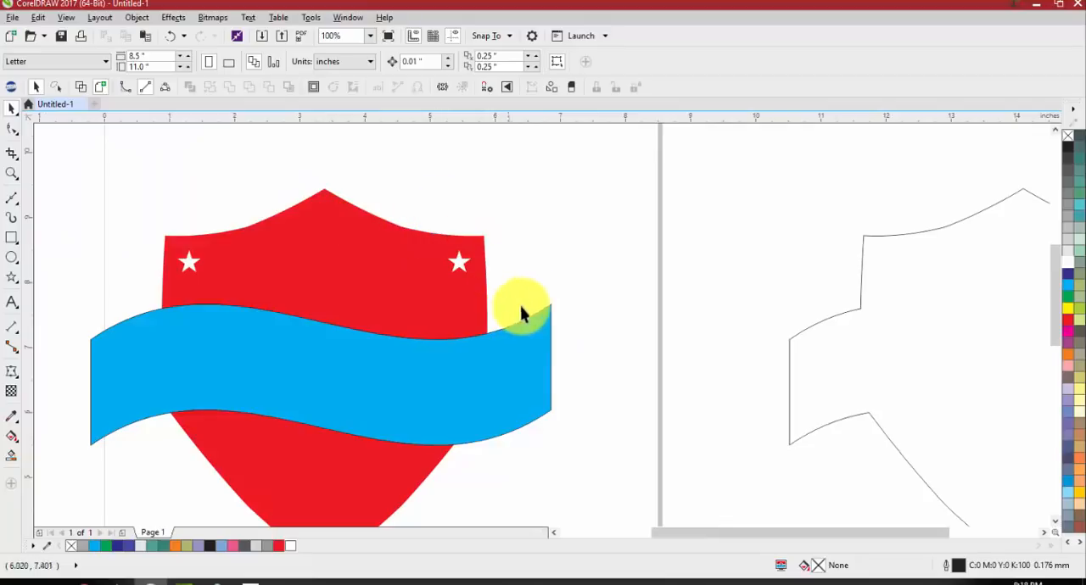
scroll(479, 416, down, 1)
scroll(455, 422, up, 1)
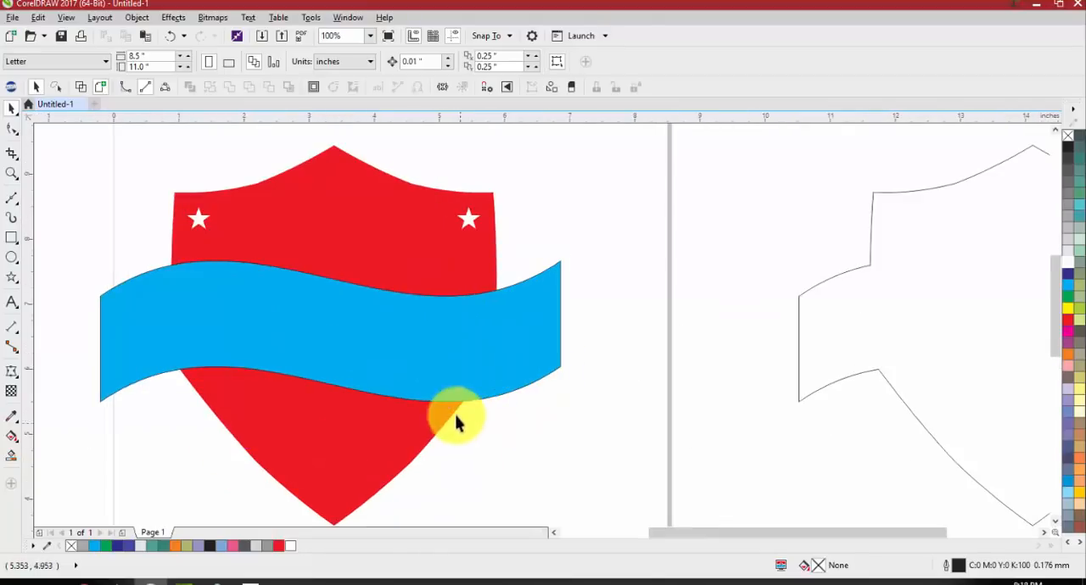
scroll(130, 262, down, 1)
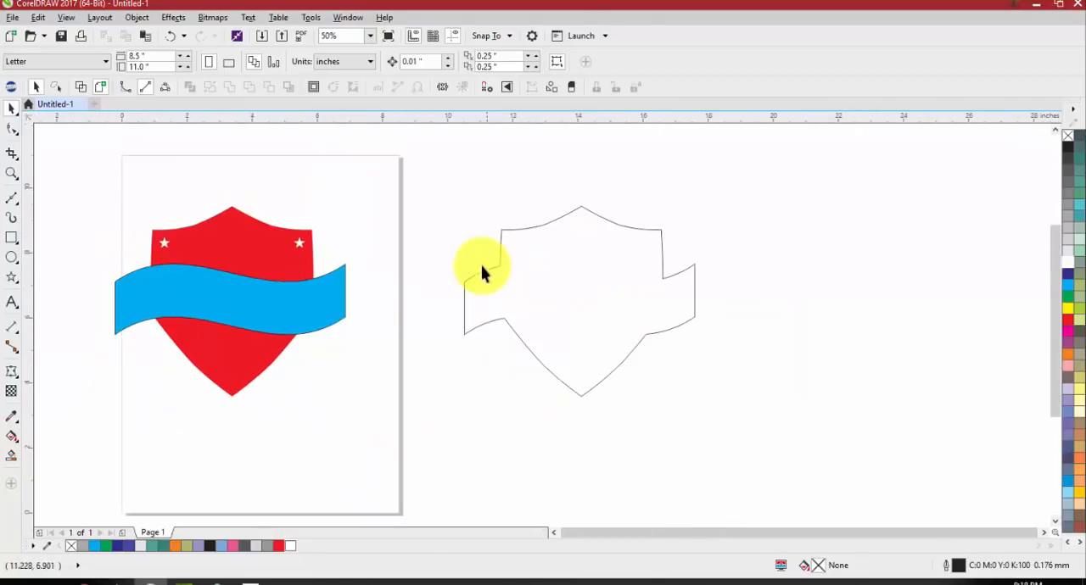
Move the shield alone to about X 21.754, Y 6.224 inches and place a boundary outline of it at about X 28.087 inches
drag(236, 231, 817, 265)
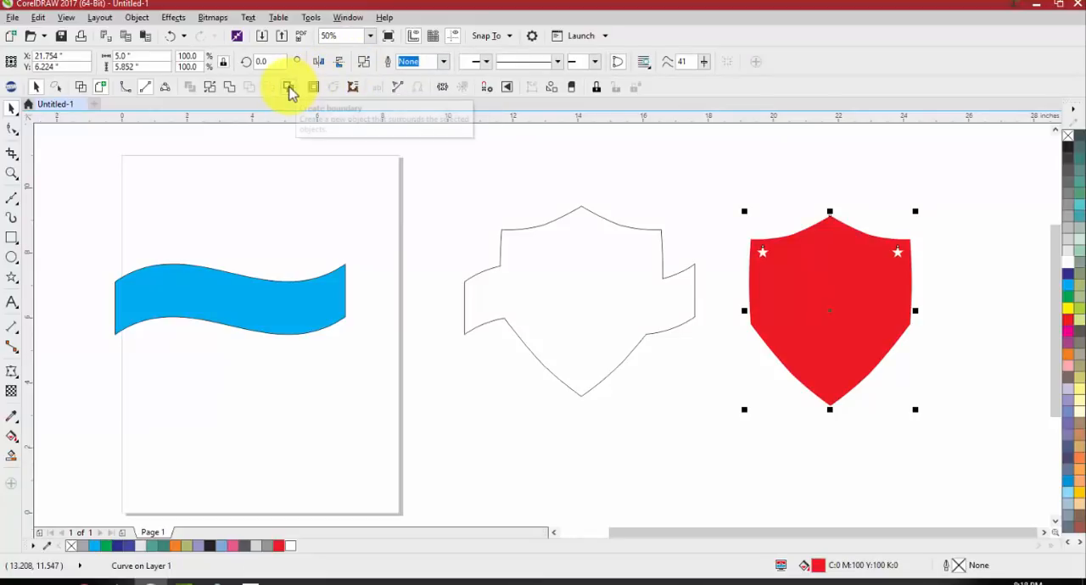
click(290, 90)
scroll(752, 274, down, 1)
drag(792, 286, 873, 286)
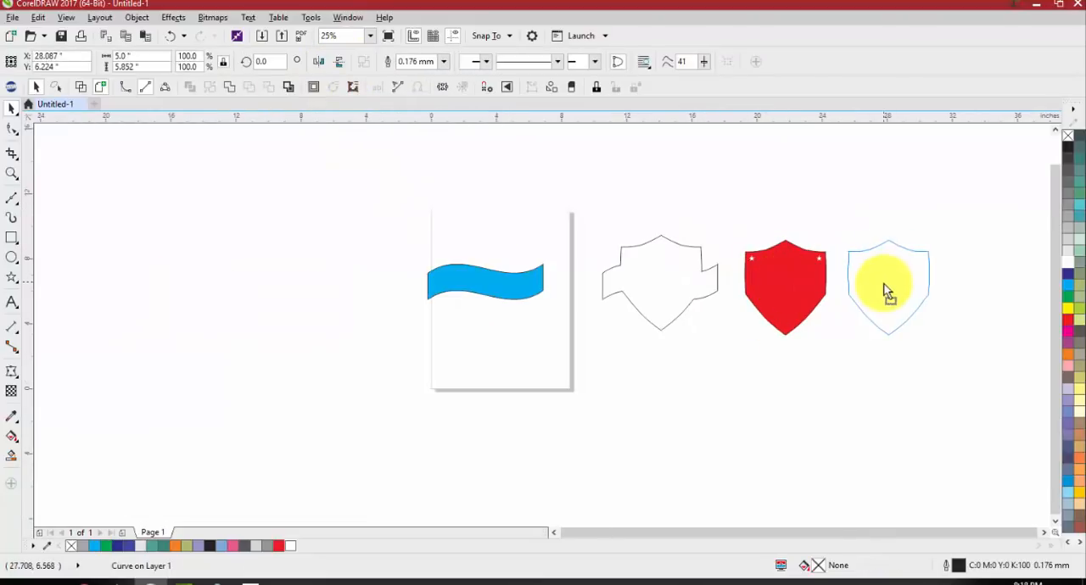
click(872, 361)
scroll(871, 361, up, 1)
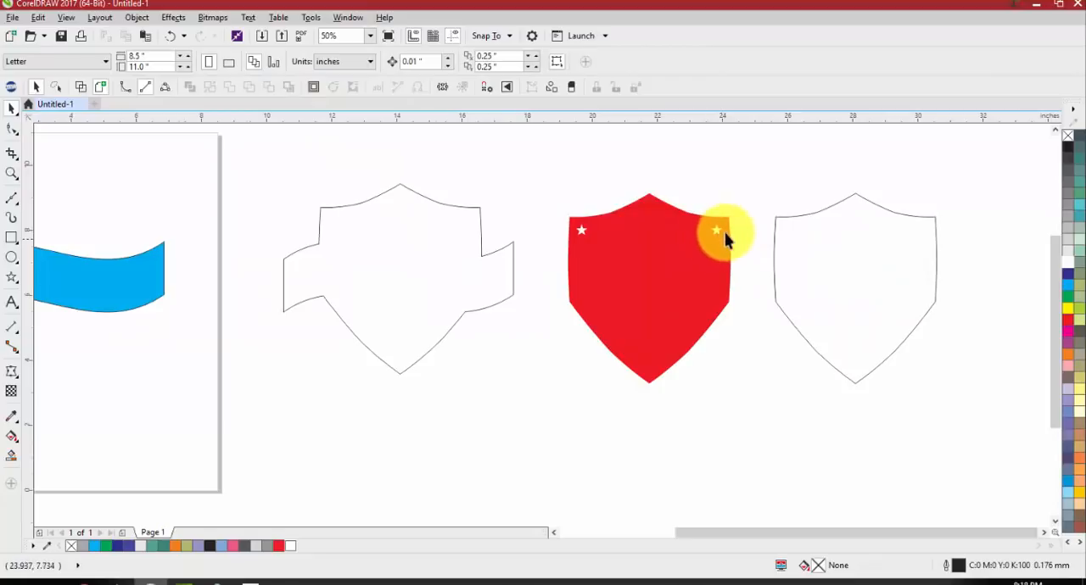
scroll(750, 245, down, 1)
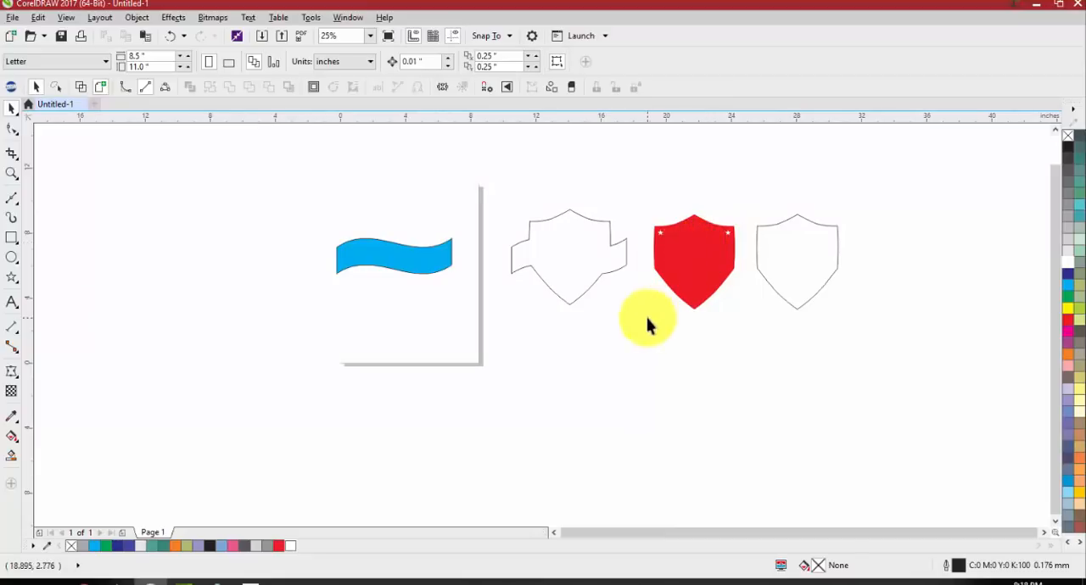
Undo the shield's separate boundary, the shield's move and the moves of the combined boundary outline
click(606, 274)
key(ctrl+z)
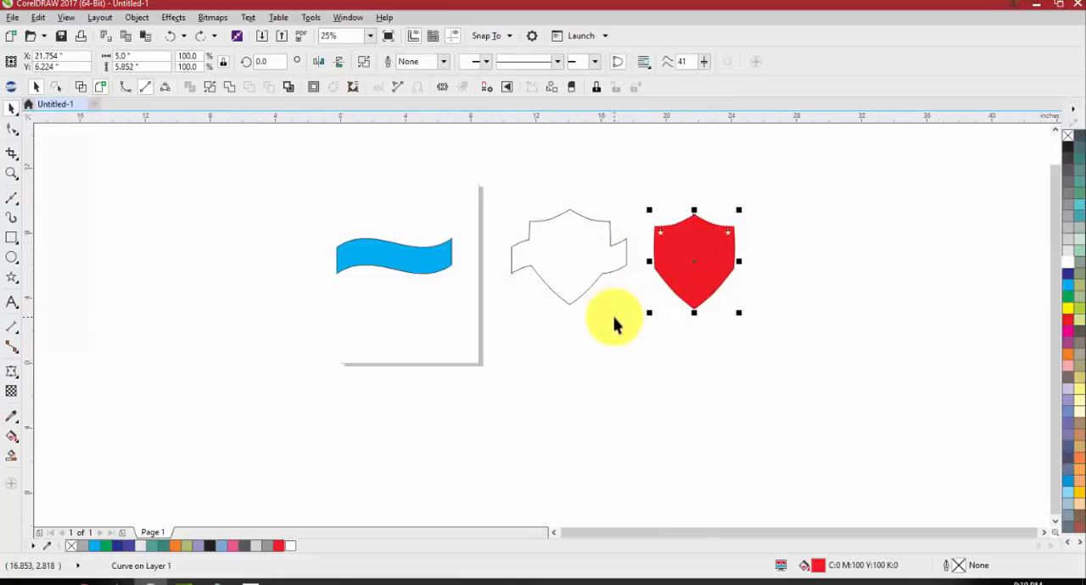
key(ctrl+z)
key(ctrl+z)
scroll(394, 257, up, 2)
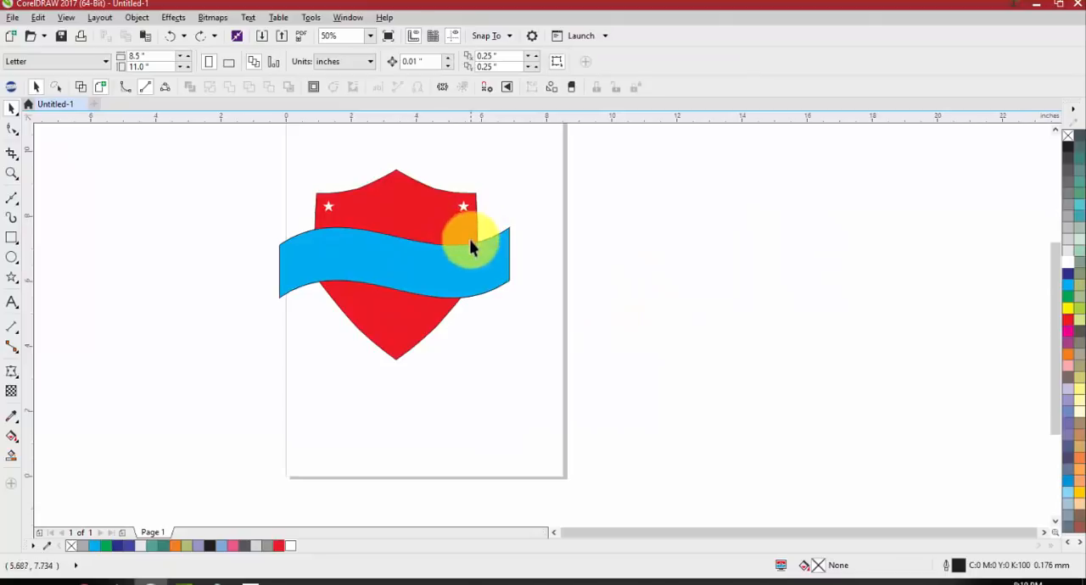
click(363, 247)
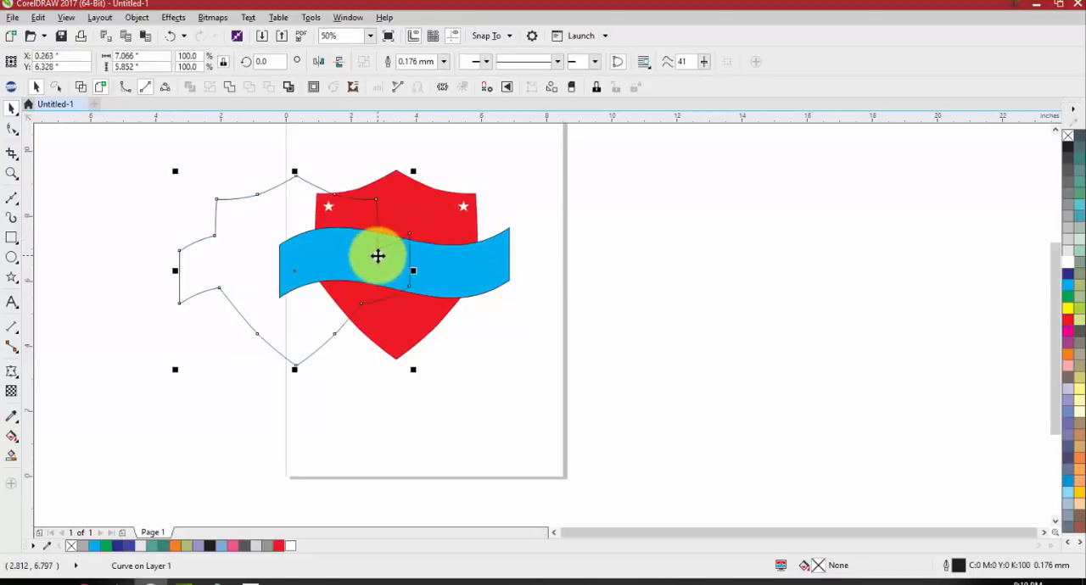
key(ctrl+z)
Add a one-step outside contour with a 0.12-inch offset to the combined boundary outline and fill the outline with 70% black
scroll(412, 182, up, 2)
click(642, 261)
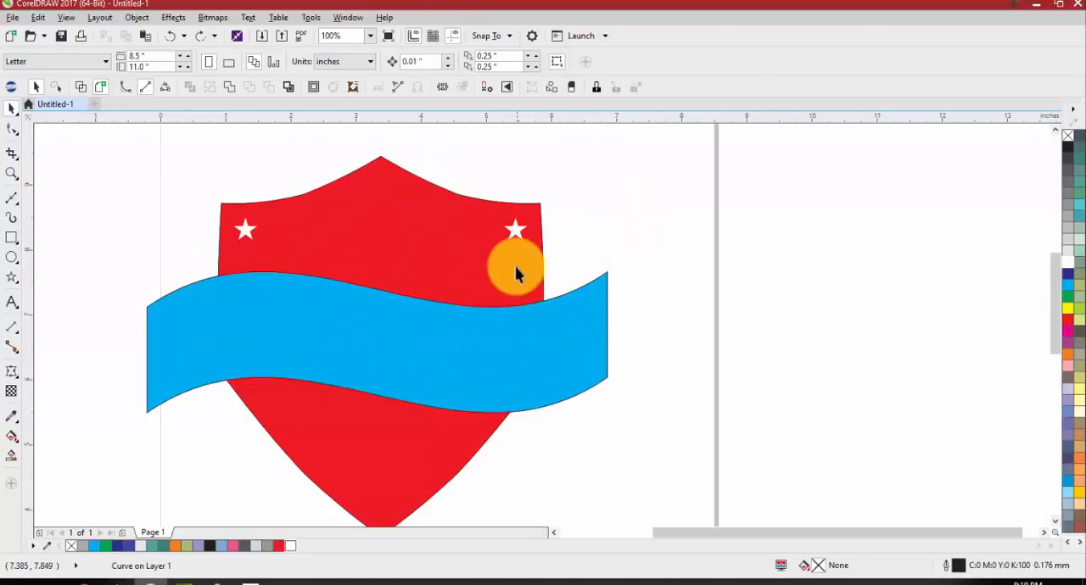
click(409, 261)
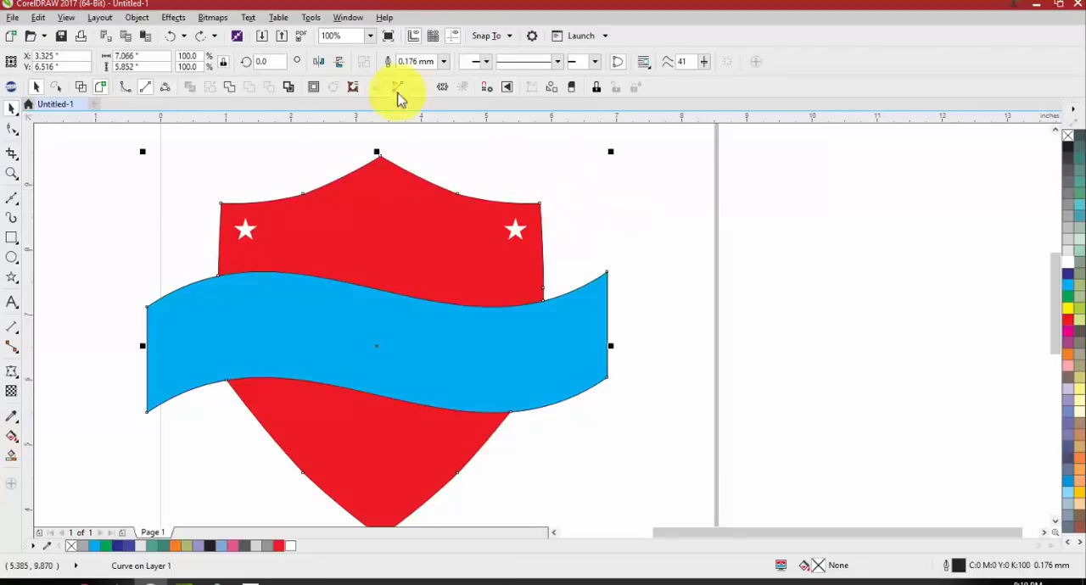
click(314, 87)
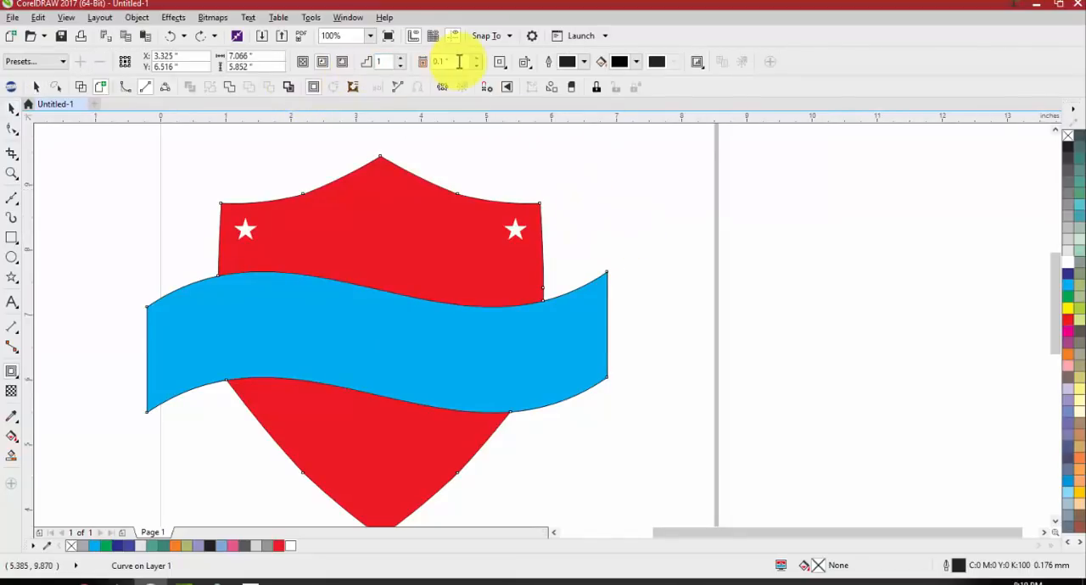
click(477, 58)
click(344, 62)
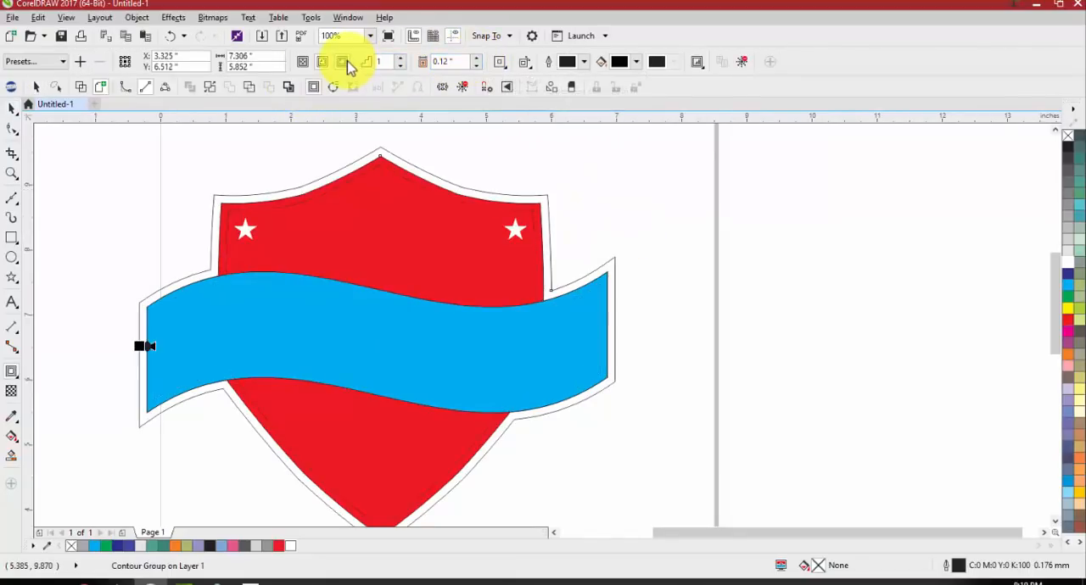
click(1067, 188)
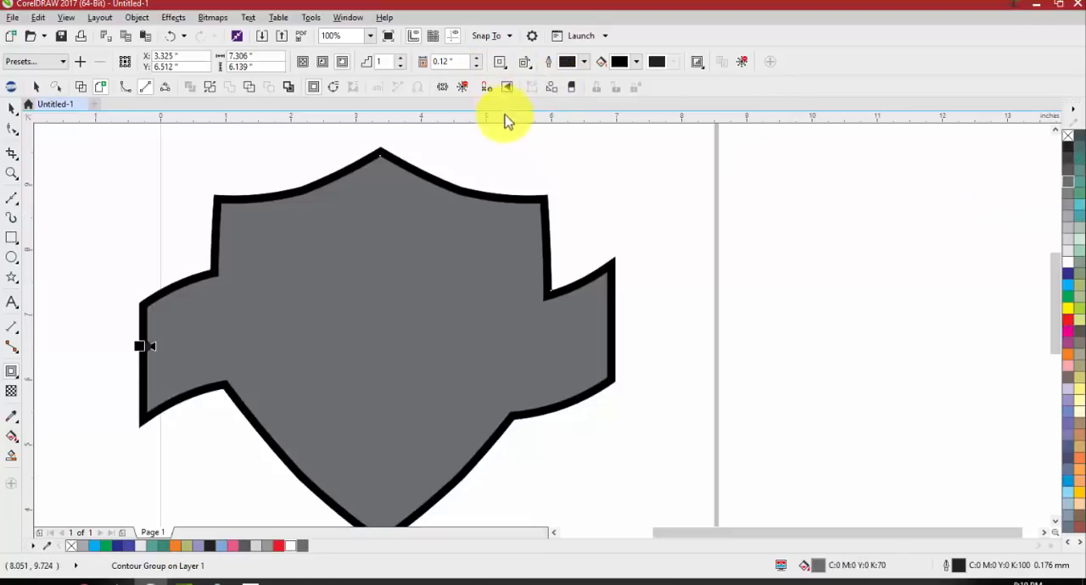
key(space)
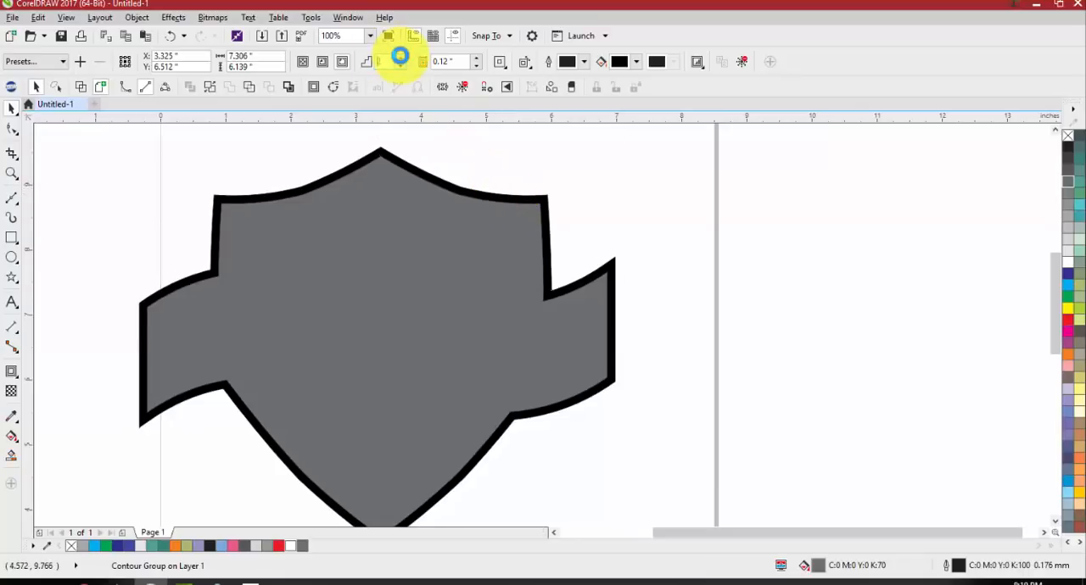
Increase the emblem outline's contour to two steps, break the contour group apart and ungroup the two contour shapes
click(400, 57)
right_click(538, 205)
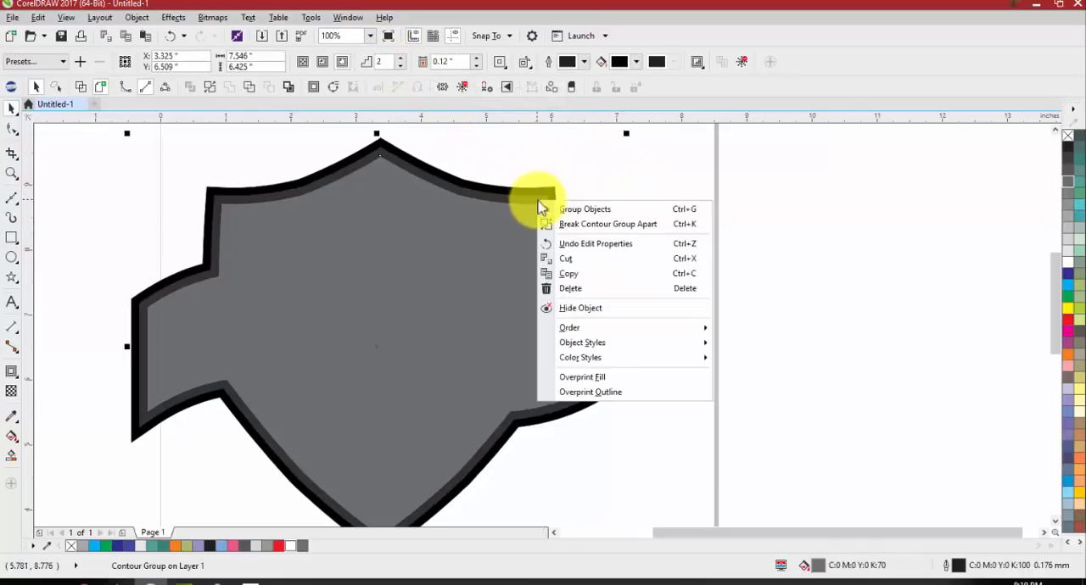
click(574, 224)
right_click(552, 196)
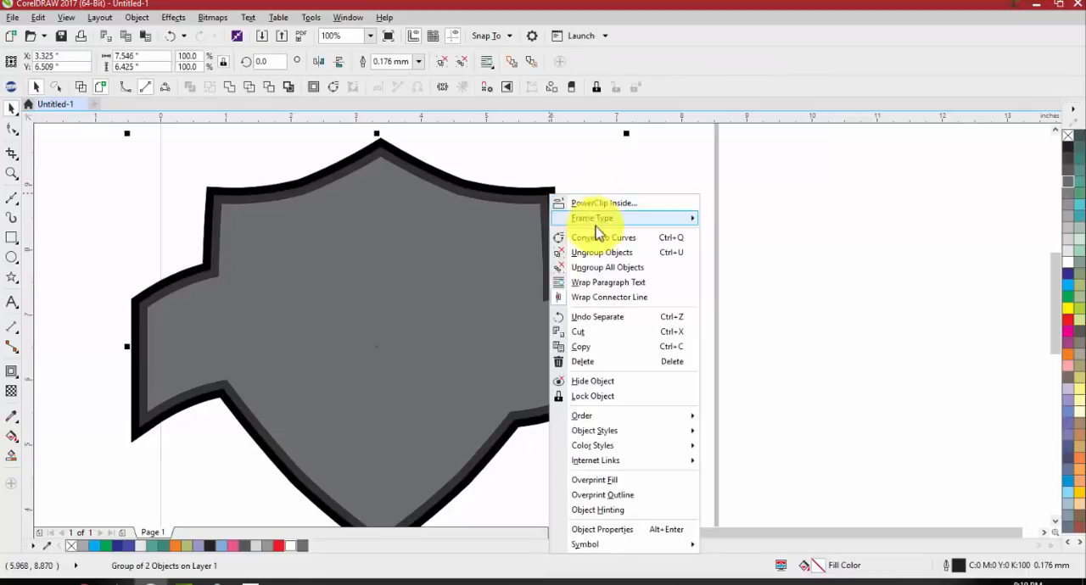
click(669, 160)
click(464, 65)
click(623, 161)
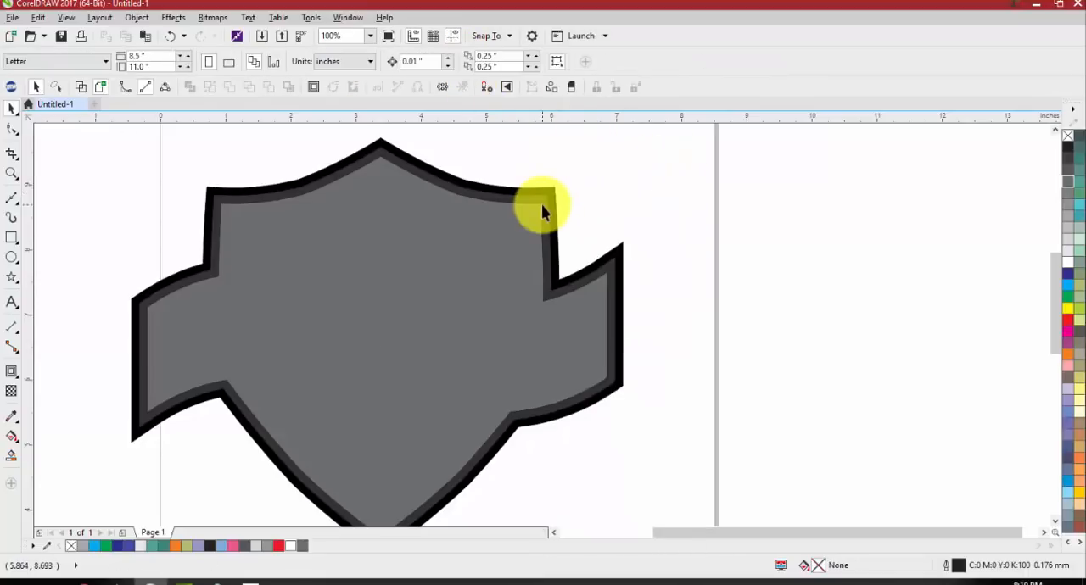
Fill the innermost emblem shape with cyan and the middle contour shape with orange
drag(543, 203, 463, 206)
key(ctrl+z)
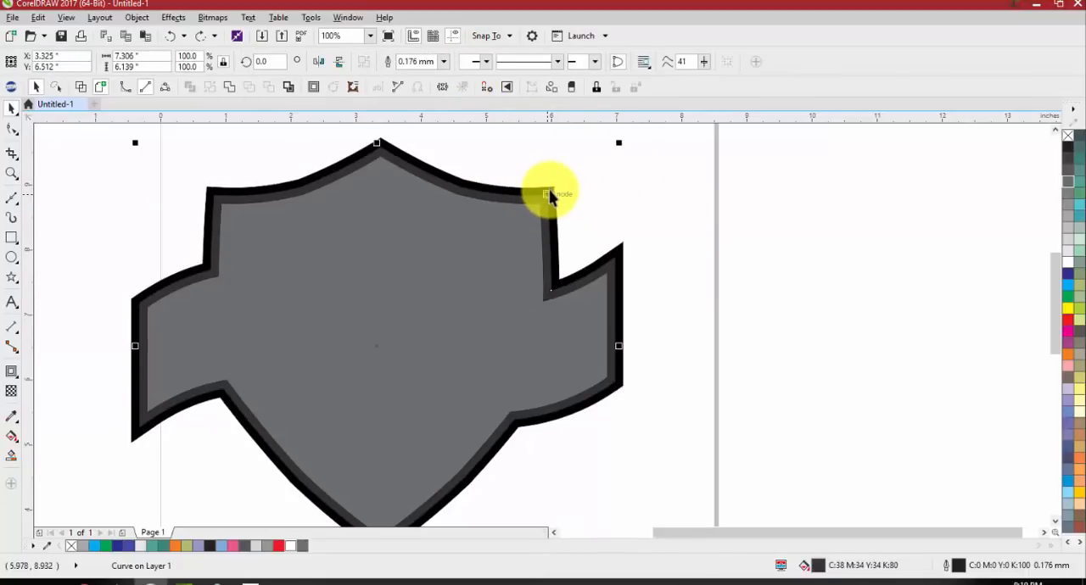
shift+click(555, 223)
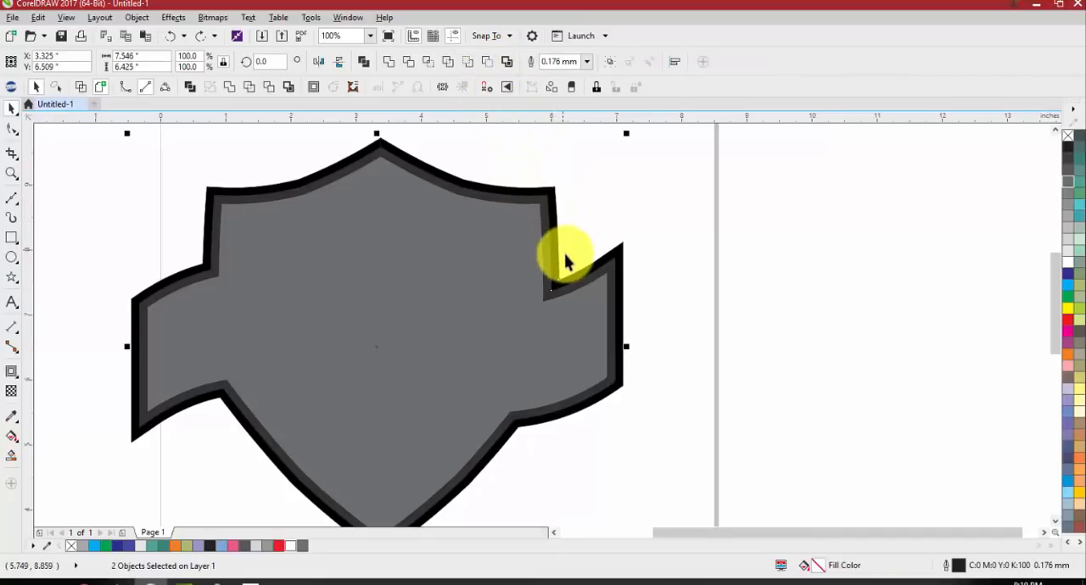
scroll(562, 229, up, 2)
click(684, 220)
scroll(573, 263, down, 2)
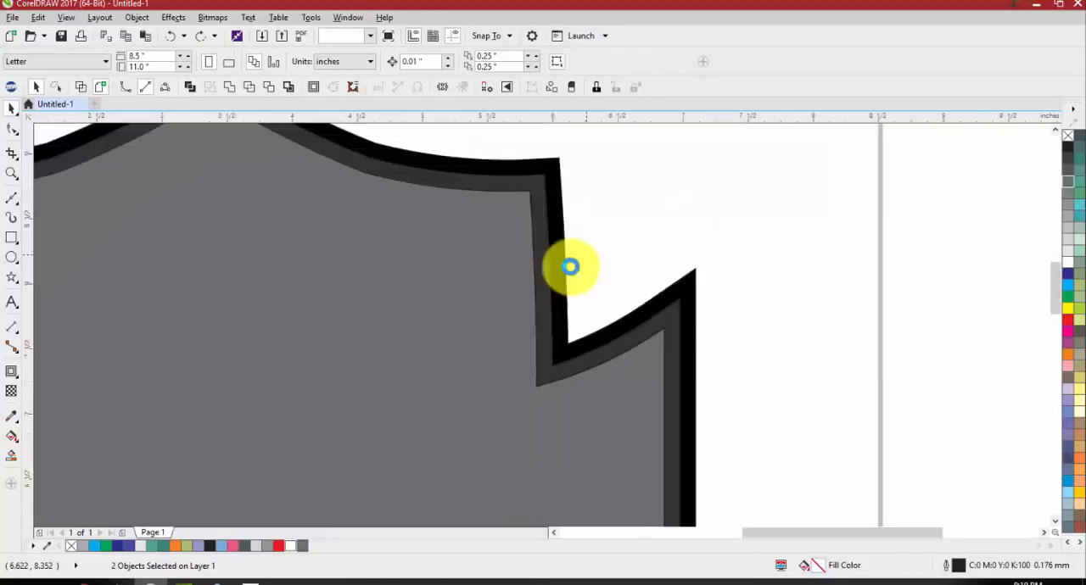
click(553, 261)
click(781, 251)
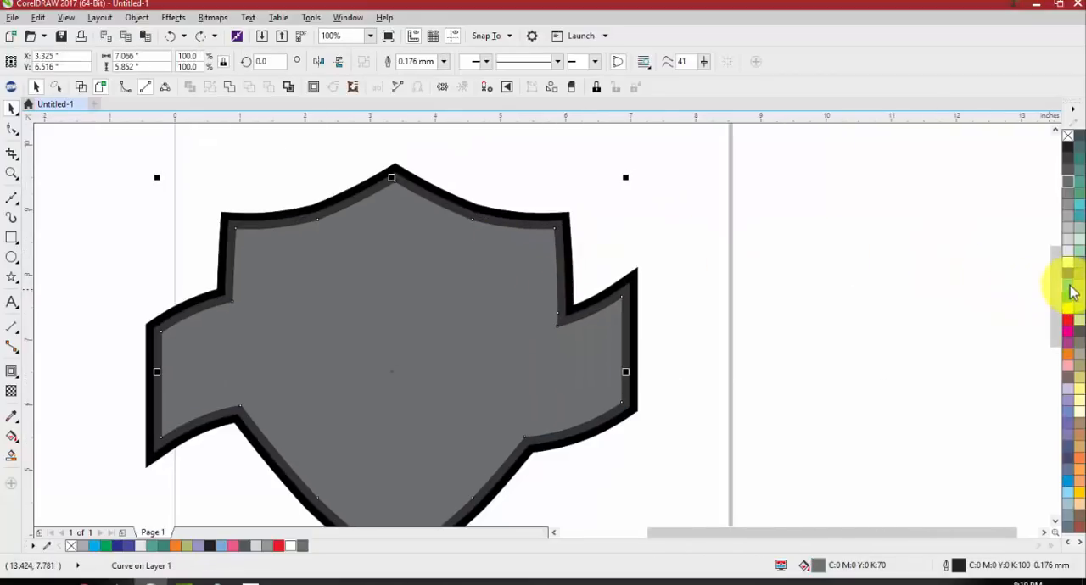
click(1067, 284)
scroll(638, 289, up, 2)
click(607, 299)
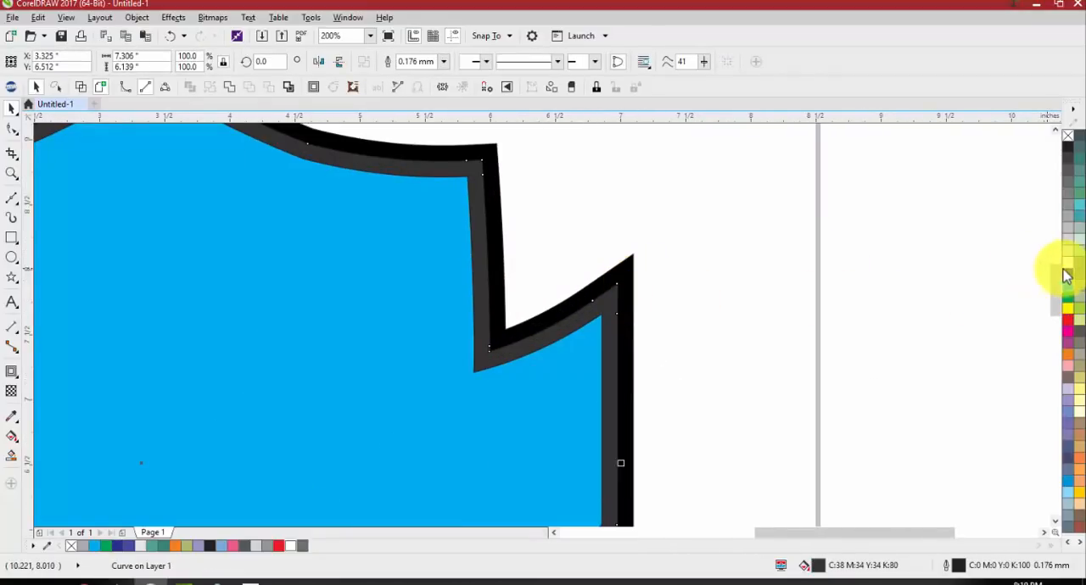
click(1067, 354)
click(916, 345)
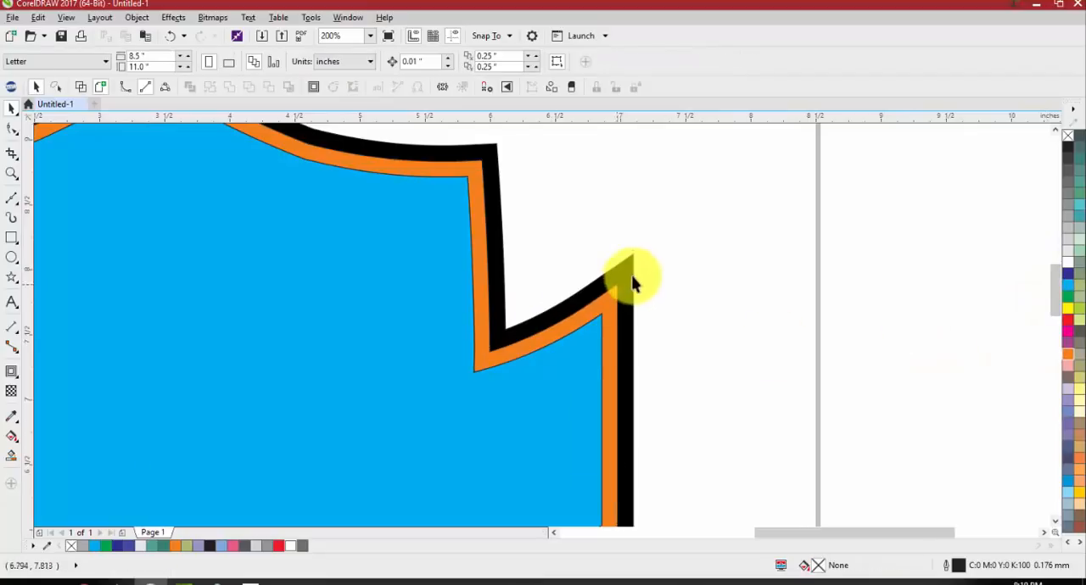
Subtract the orange contour from the black one with Back minus front, and delete the cyan shape covering the emblem
scroll(605, 304, down, 1)
scroll(610, 314, up, 1)
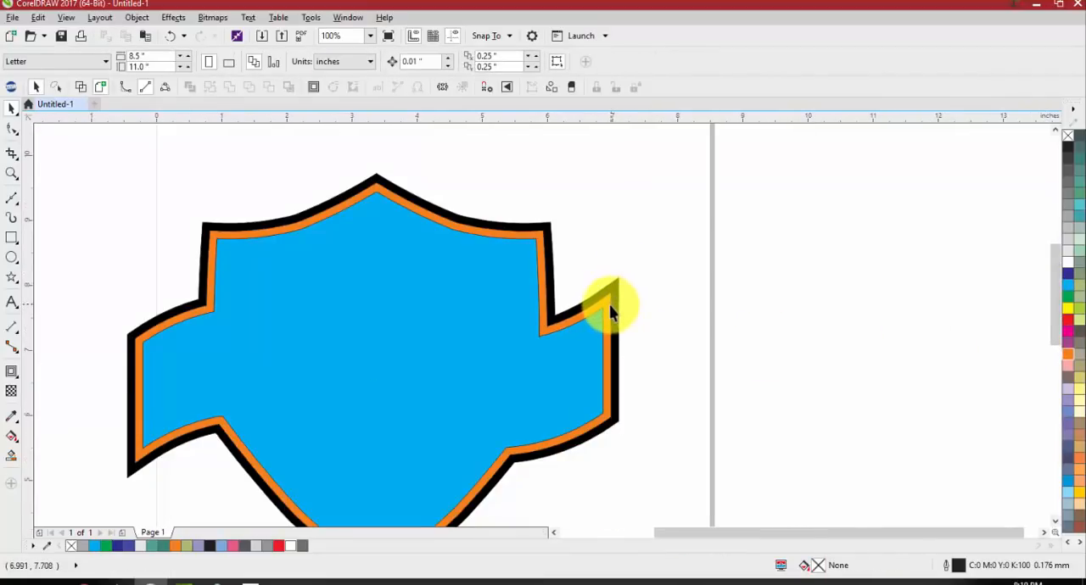
click(615, 301)
shift+click(617, 292)
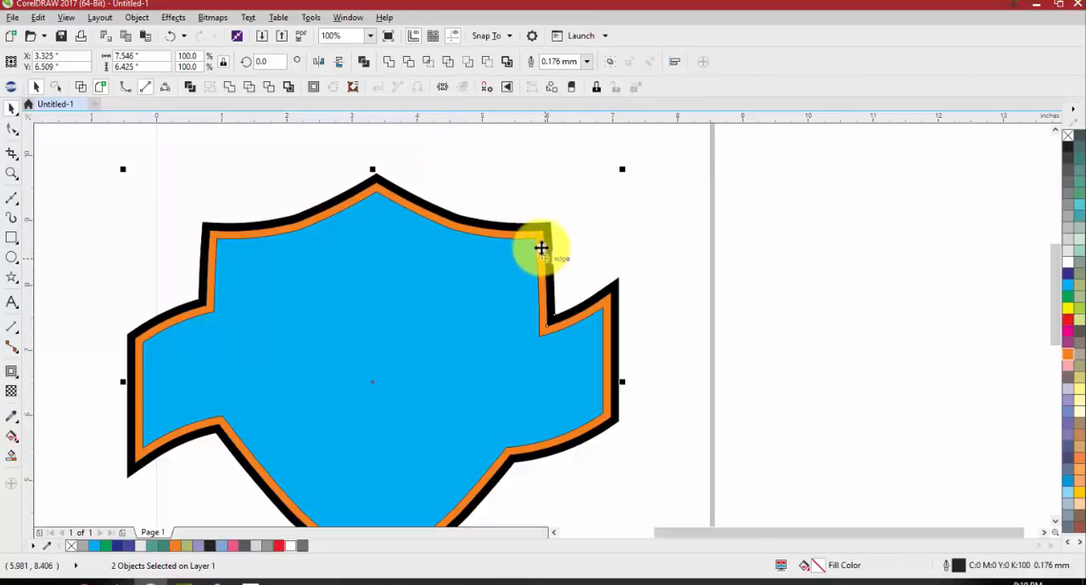
click(490, 74)
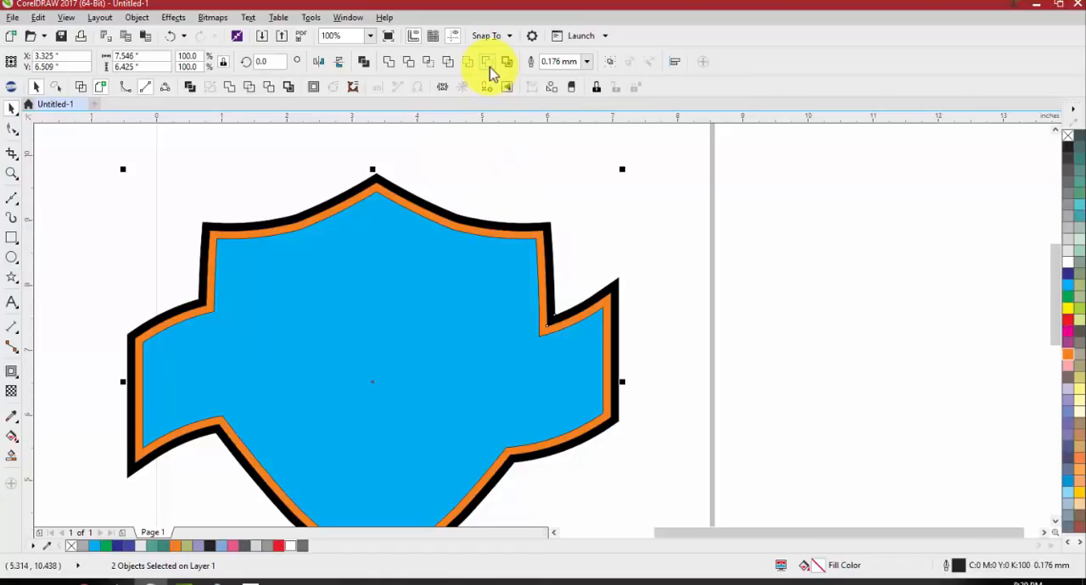
drag(481, 337, 756, 263)
key(Delete)
scroll(611, 250, down, 2)
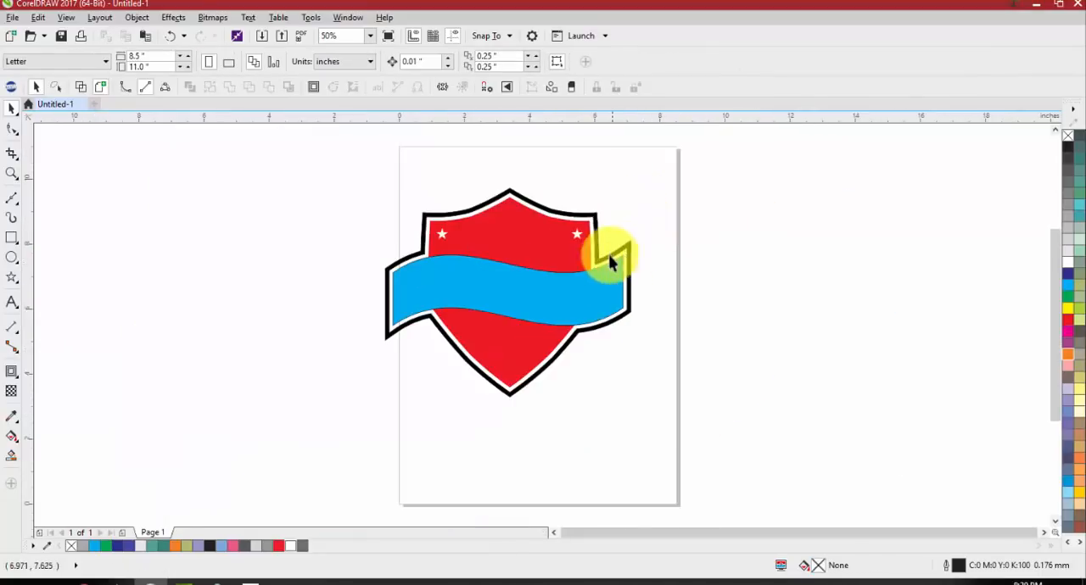
Undo the outline work back to the plain red shield with its blue banner, removing the contours and the boundary shape
scroll(574, 318, up, 2)
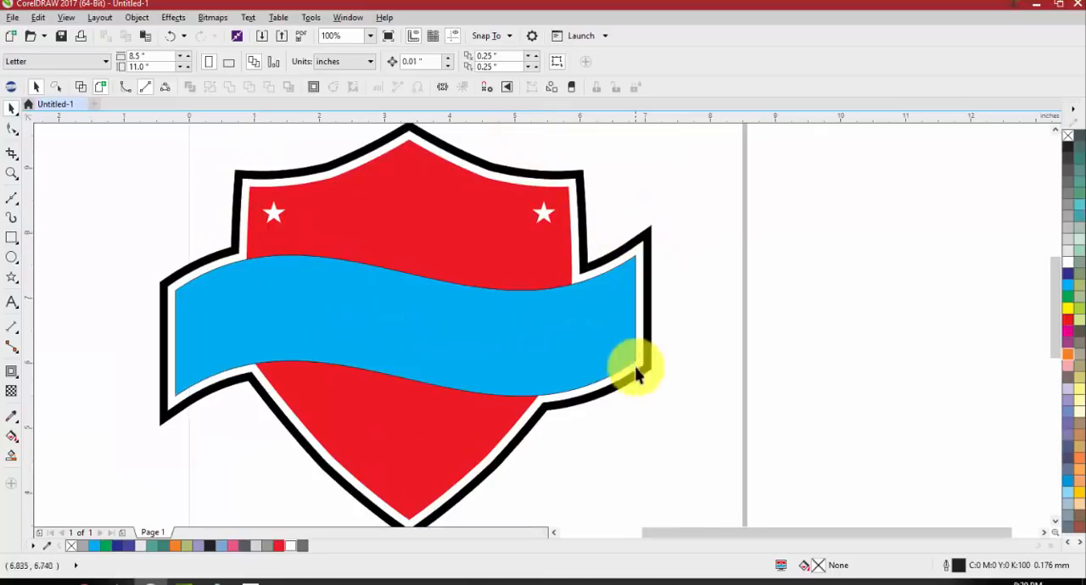
scroll(483, 328, down, 1)
scroll(458, 381, up, 1)
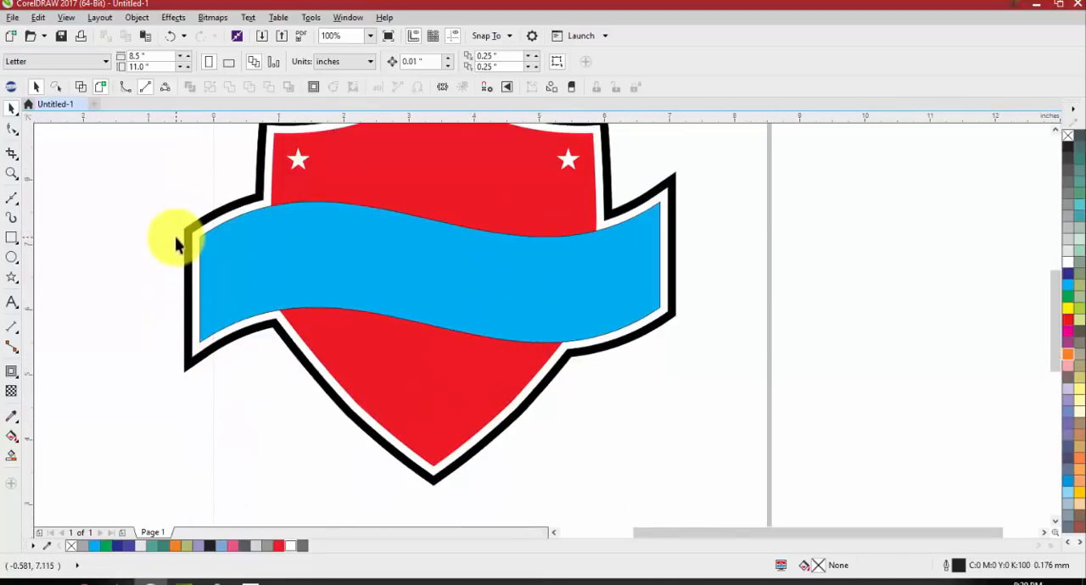
scroll(194, 255, down, 1)
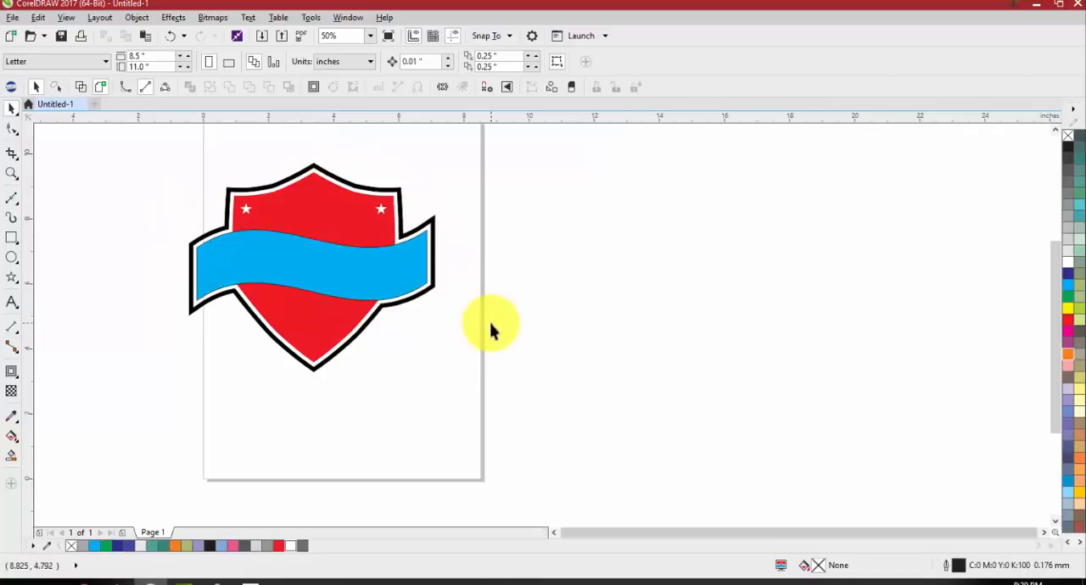
key(ctrl+z)
key(ctrl+z)
key(ctrl+z)
key(ctrl+z)
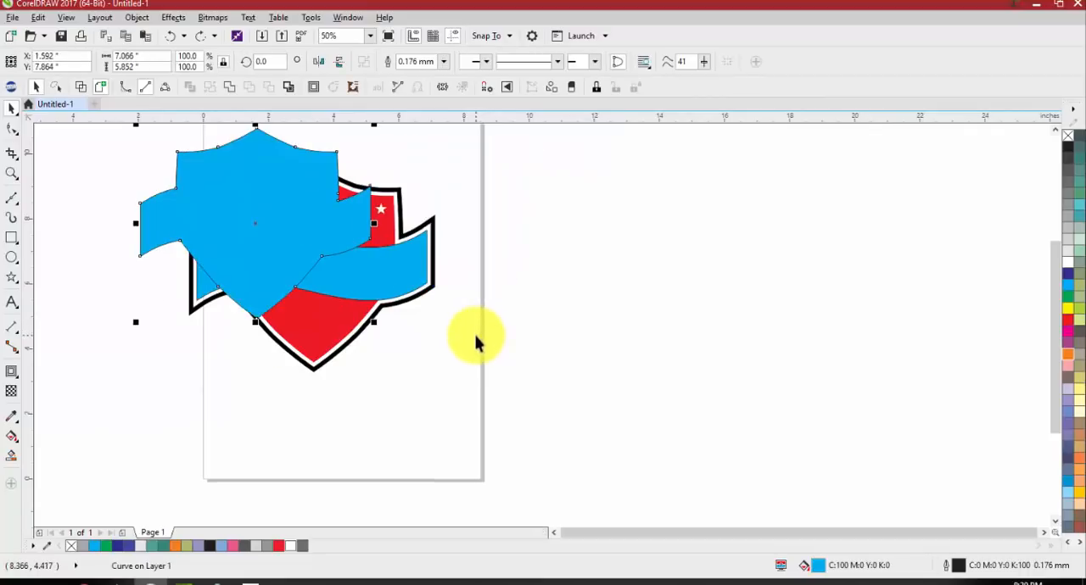
key(ctrl+shift+z)
key(ctrl+shift+z)
key(ctrl+shift+z)
key(ctrl+shift+z)
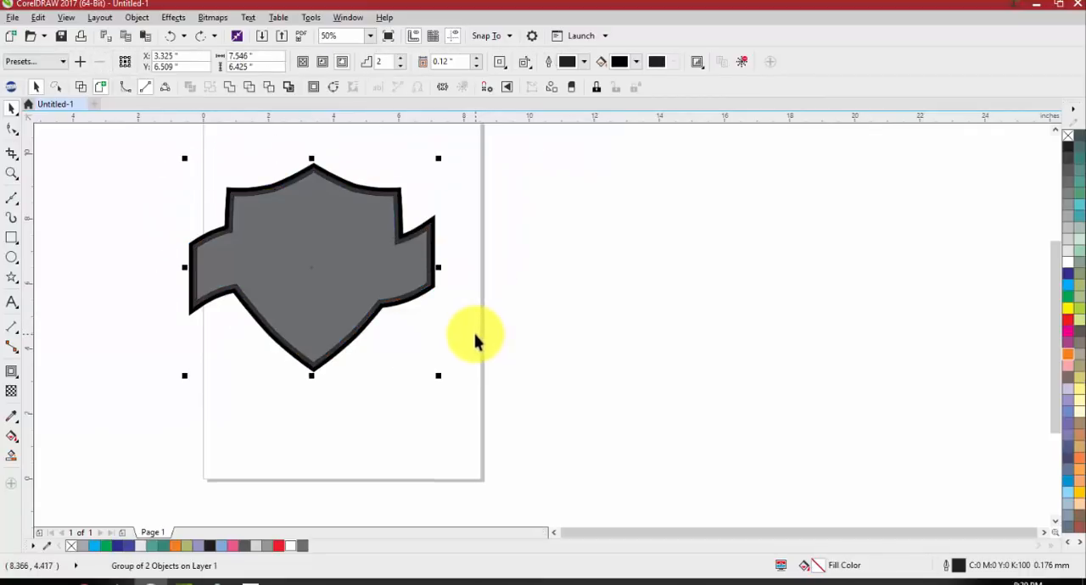
key(ctrl+z)
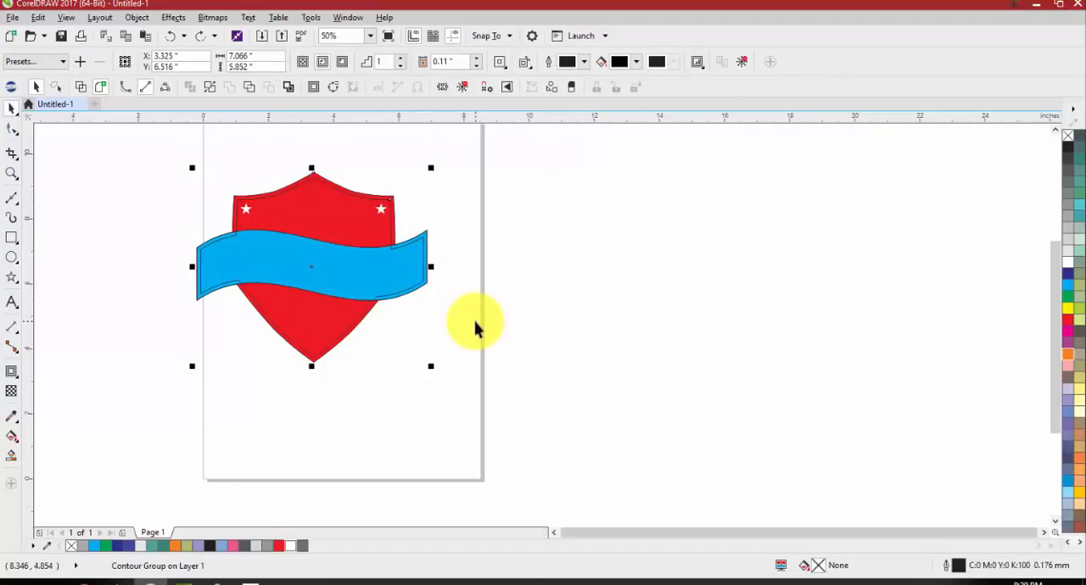
key(ctrl+z)
key(ctrl+z)
drag(366, 288, 224, 297)
key(ctrl+z)
Create a boundary shape around the shield and banner together and fill it with magenta
drag(129, 144, 512, 413)
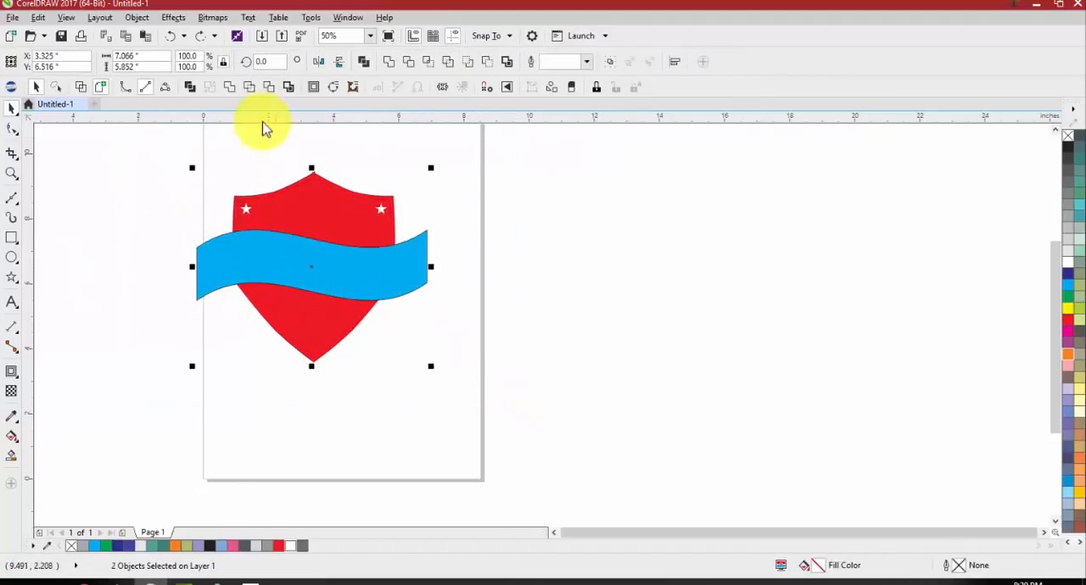
click(504, 63)
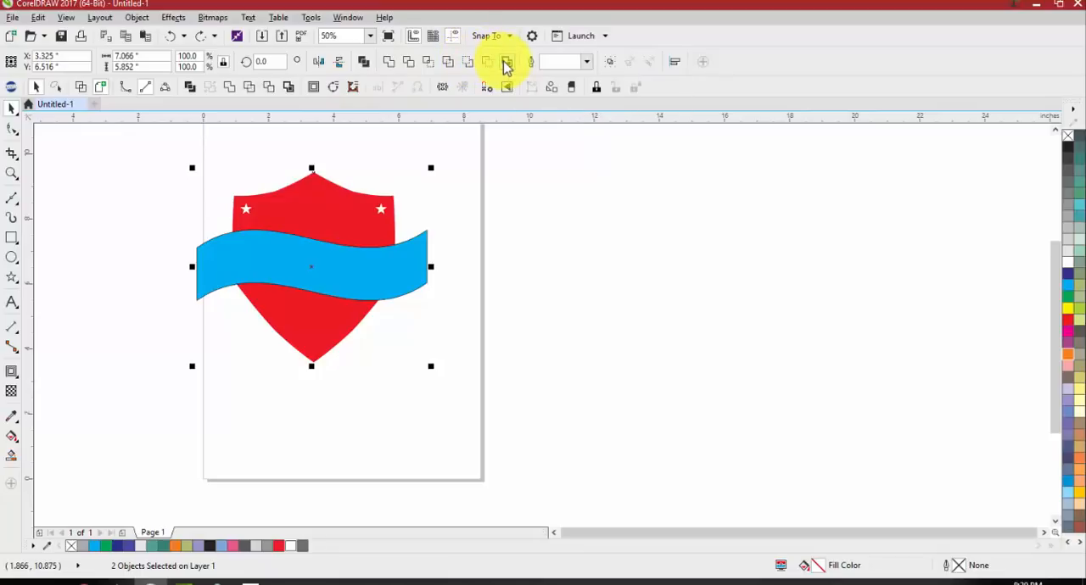
click(515, 168)
drag(367, 208, 487, 162)
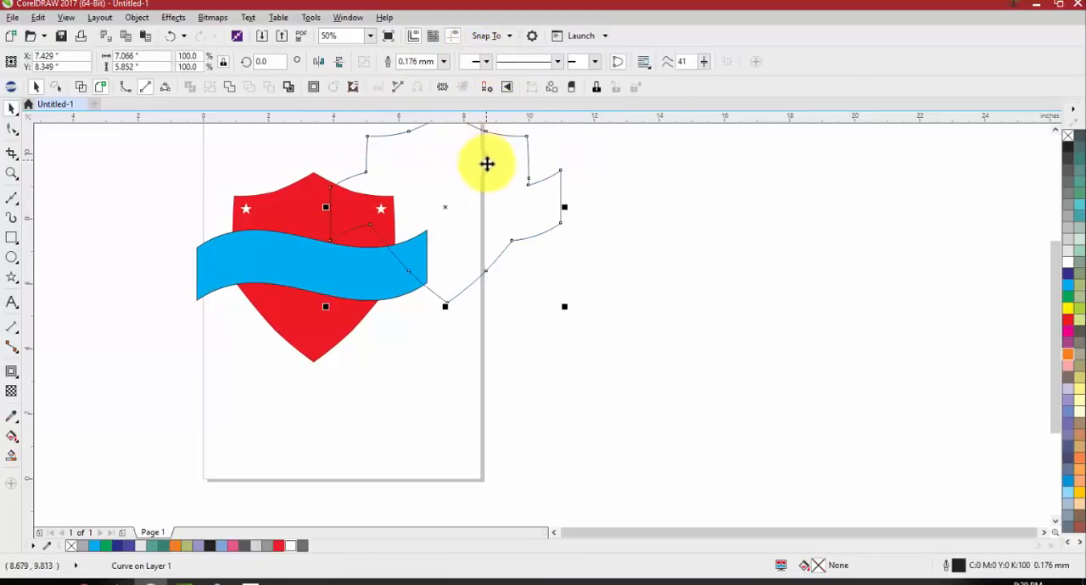
key(ctrl+z)
click(1068, 330)
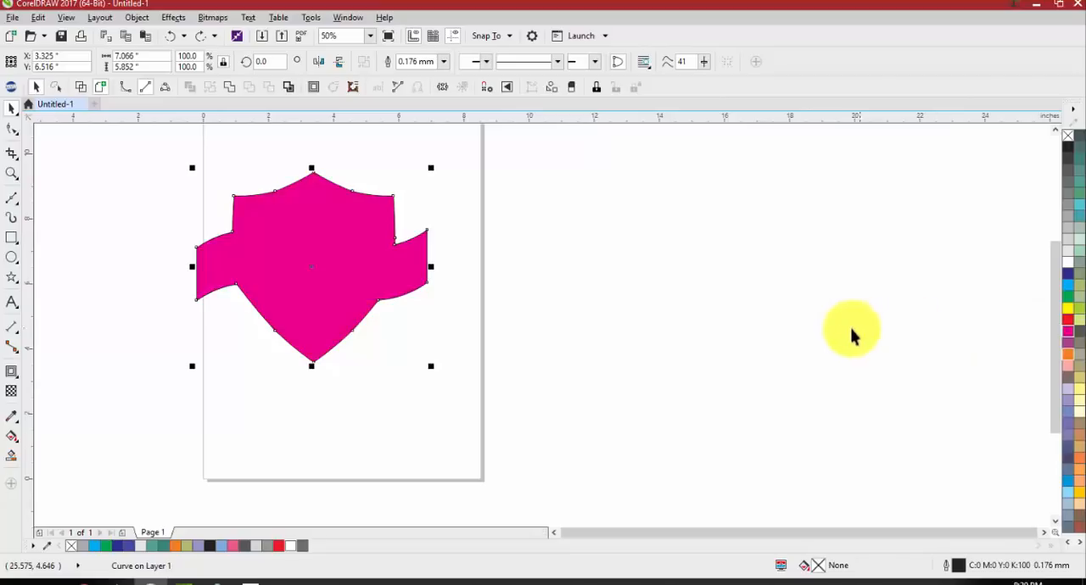
drag(291, 243, 162, 231)
key(ctrl+z)
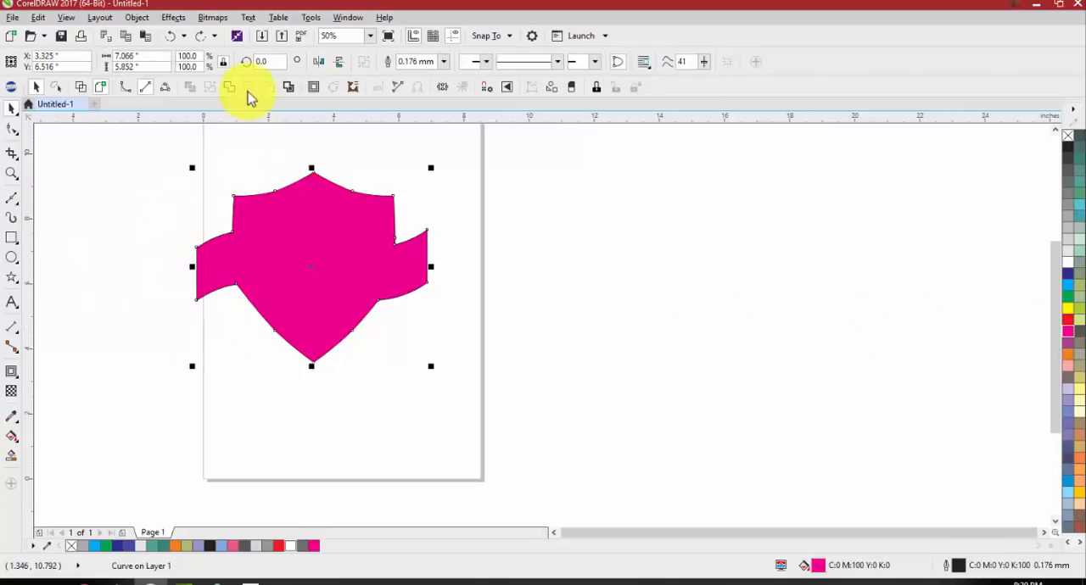
Add a two-step contour with a 0.12-inch offset around the magenta boundary shape
click(316, 89)
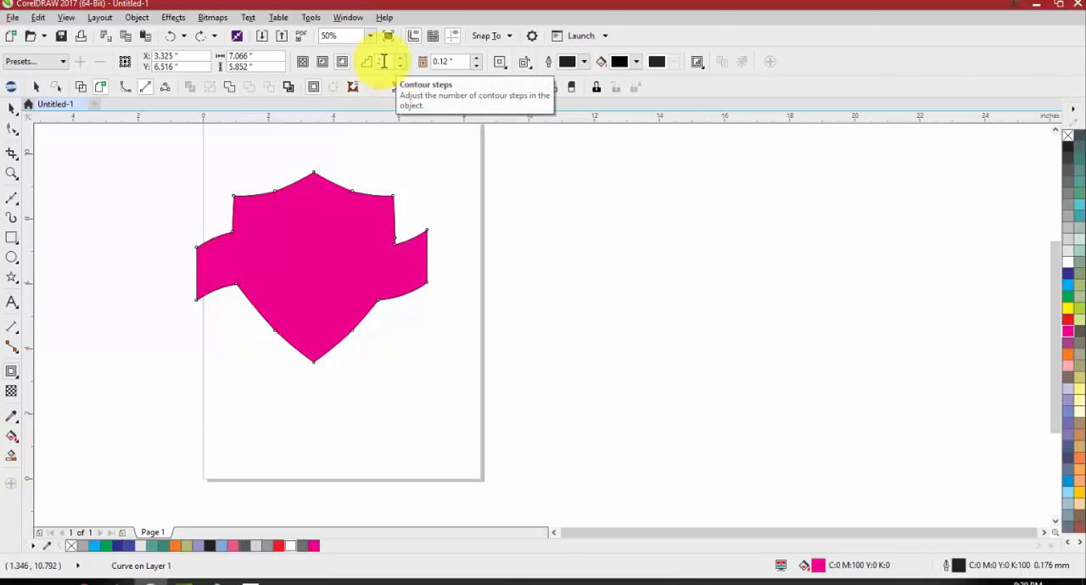
click(475, 57)
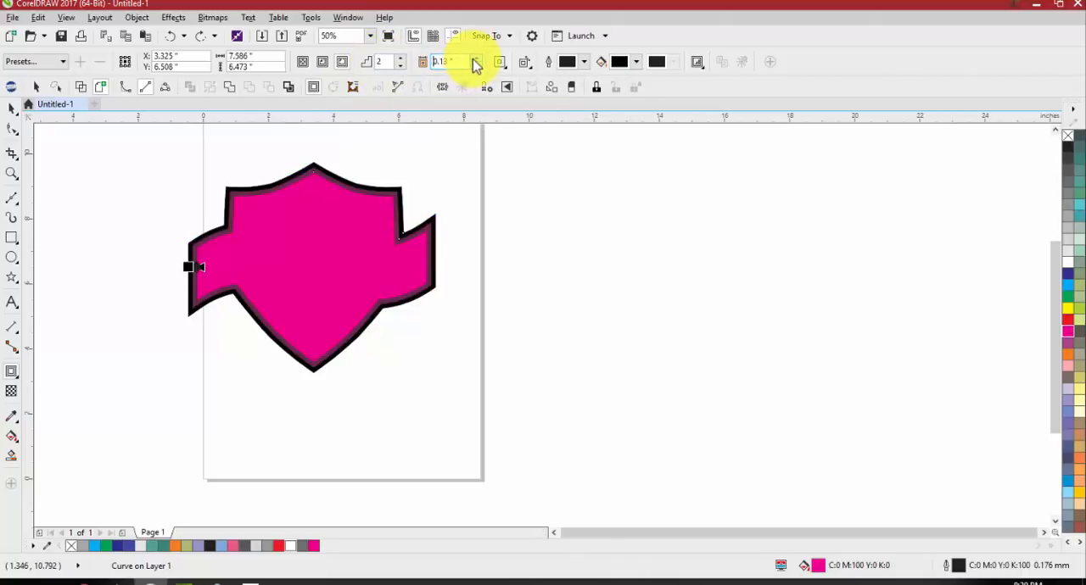
scroll(274, 161, up, 1)
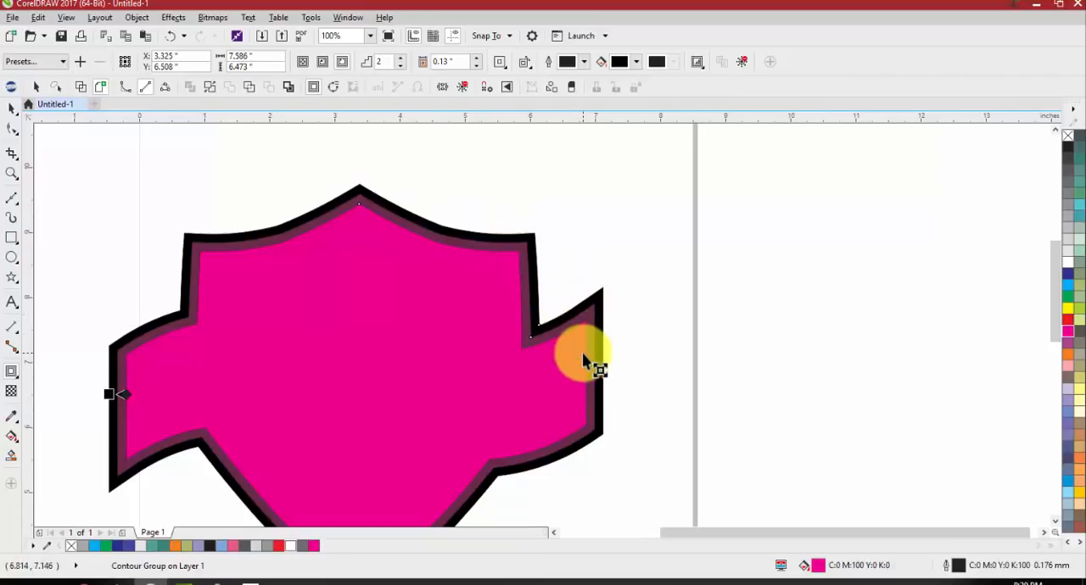
click(478, 65)
click(477, 66)
click(479, 65)
click(479, 64)
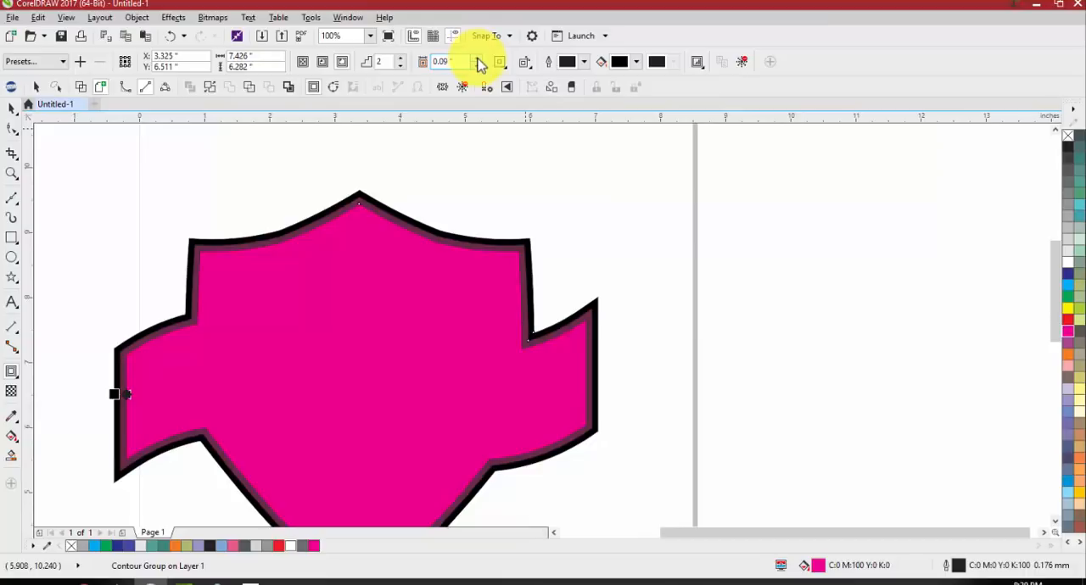
click(477, 57)
click(478, 58)
click(478, 58)
key(space)
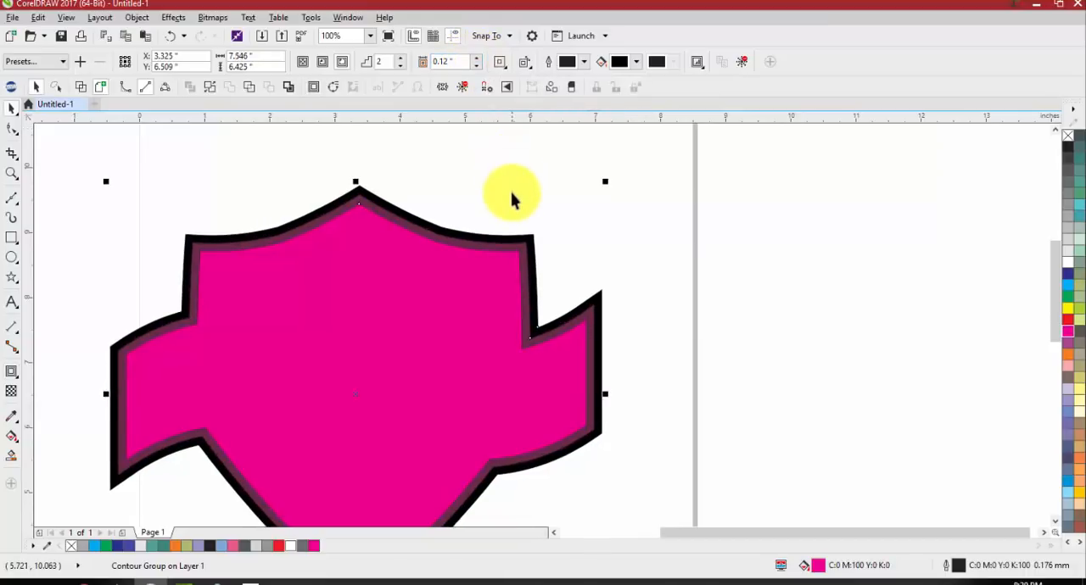
Break the contour group apart, ungroup the contour shapes and fill the middle one with blue
scroll(503, 243, up, 1)
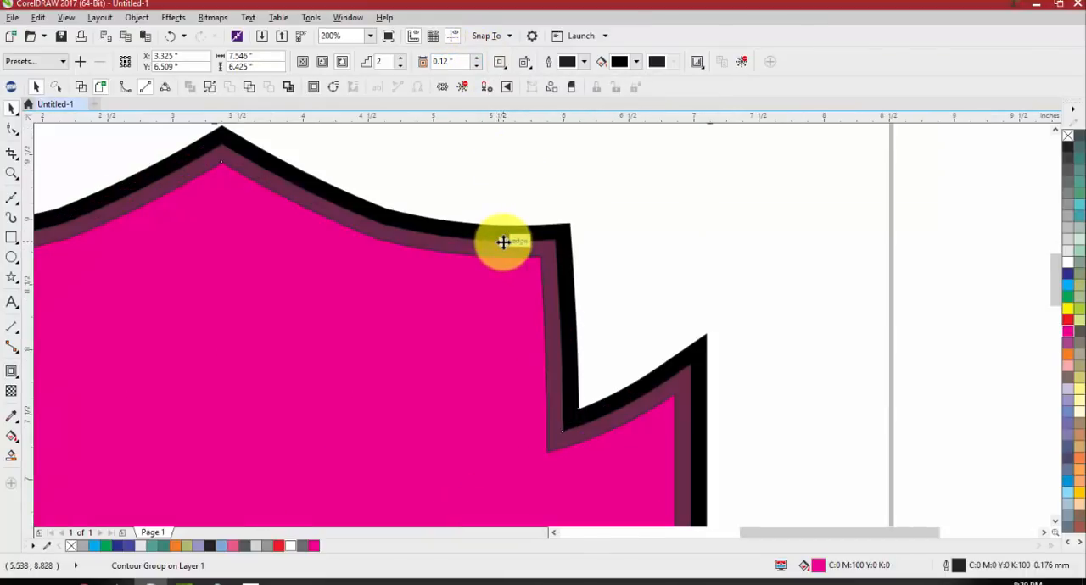
right_click(496, 247)
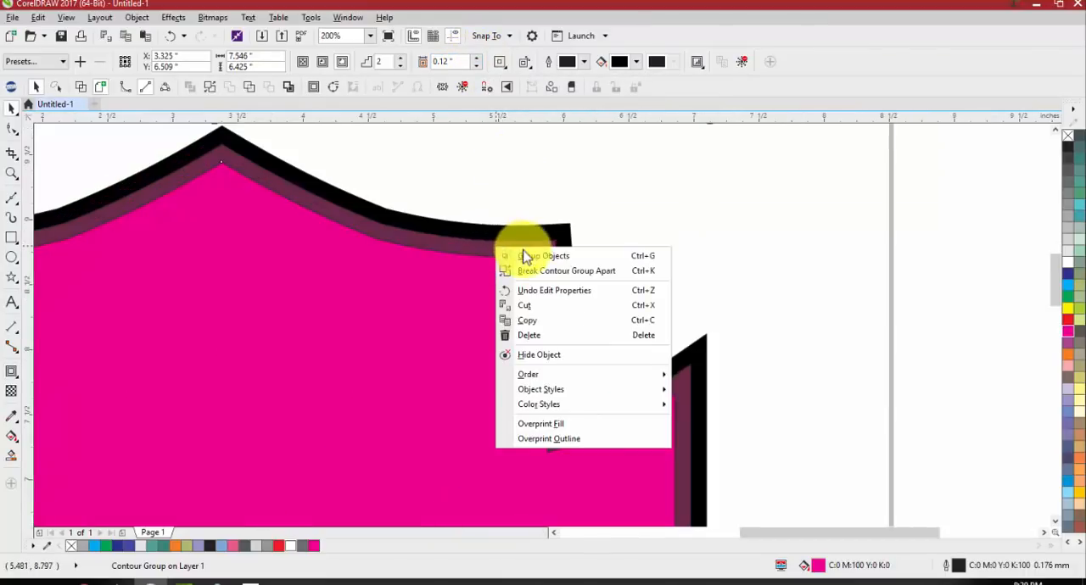
click(547, 276)
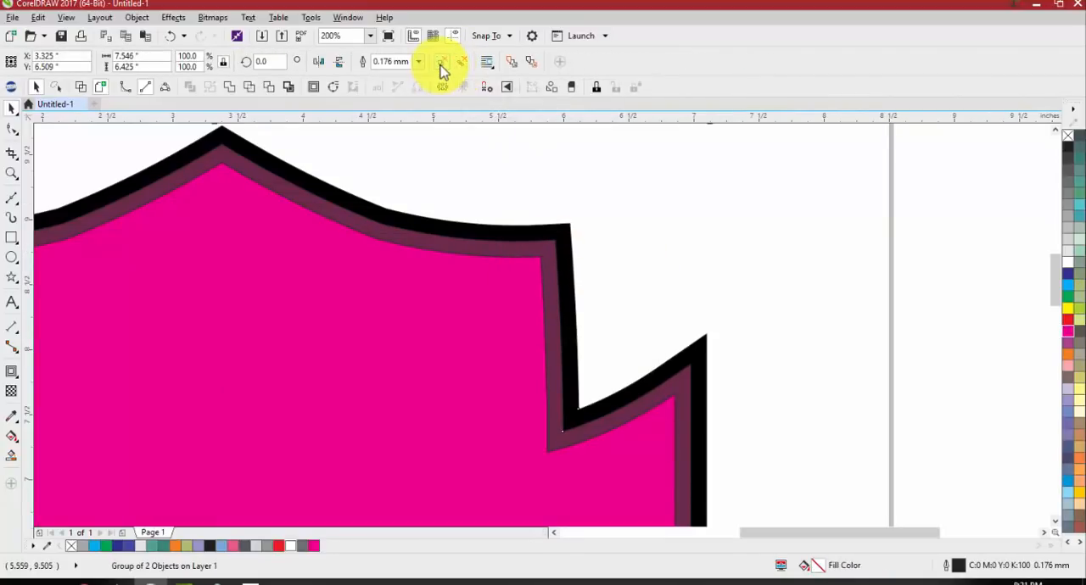
click(457, 67)
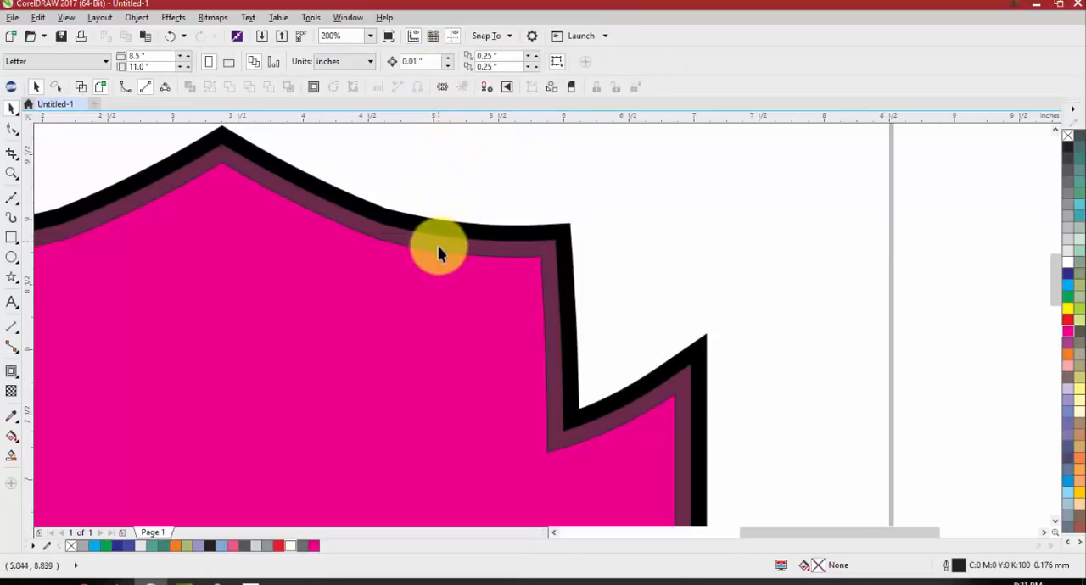
click(419, 262)
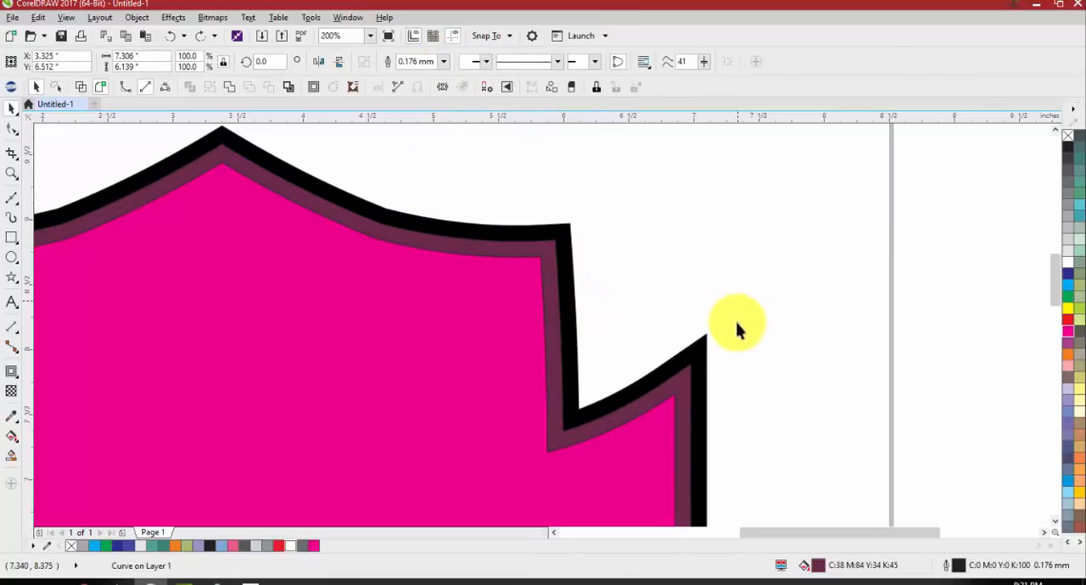
click(1076, 483)
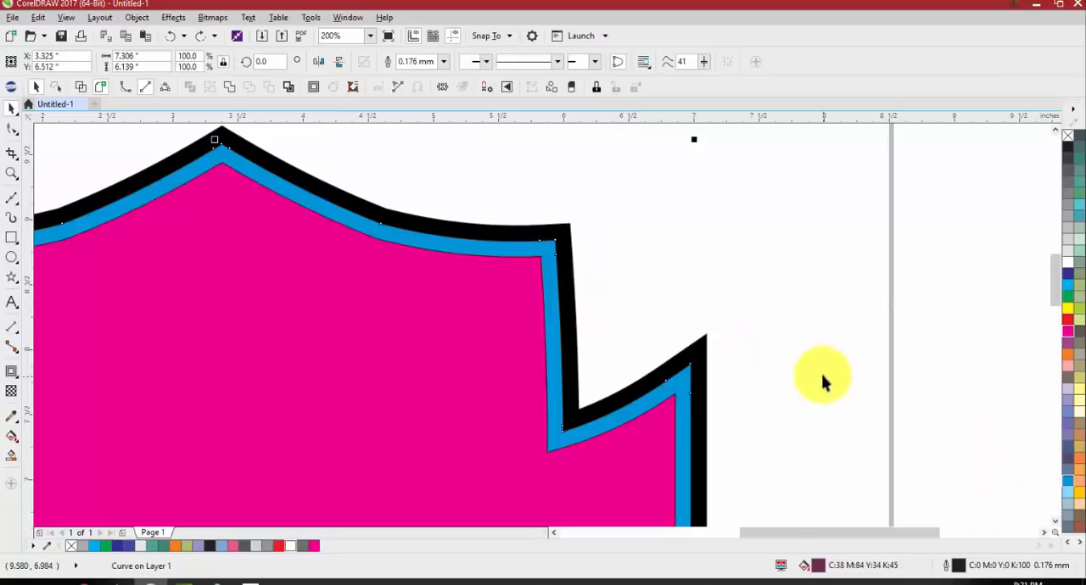
Cut the blue middle contour out of the black outer contour with Back minus front and delete the magenta shape
drag(548, 247, 526, 243)
key(ctrl+z)
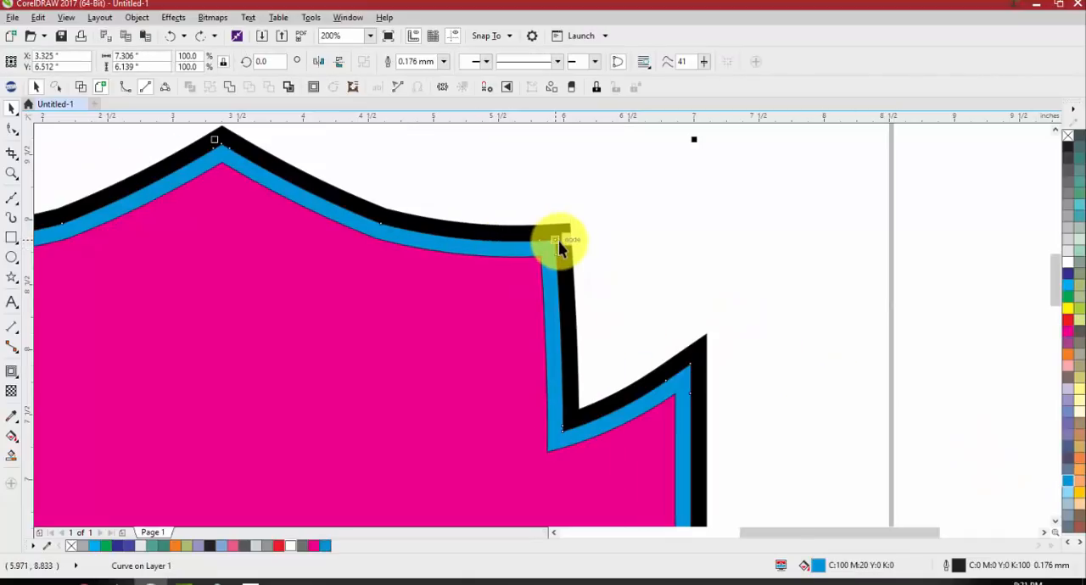
shift+click(564, 238)
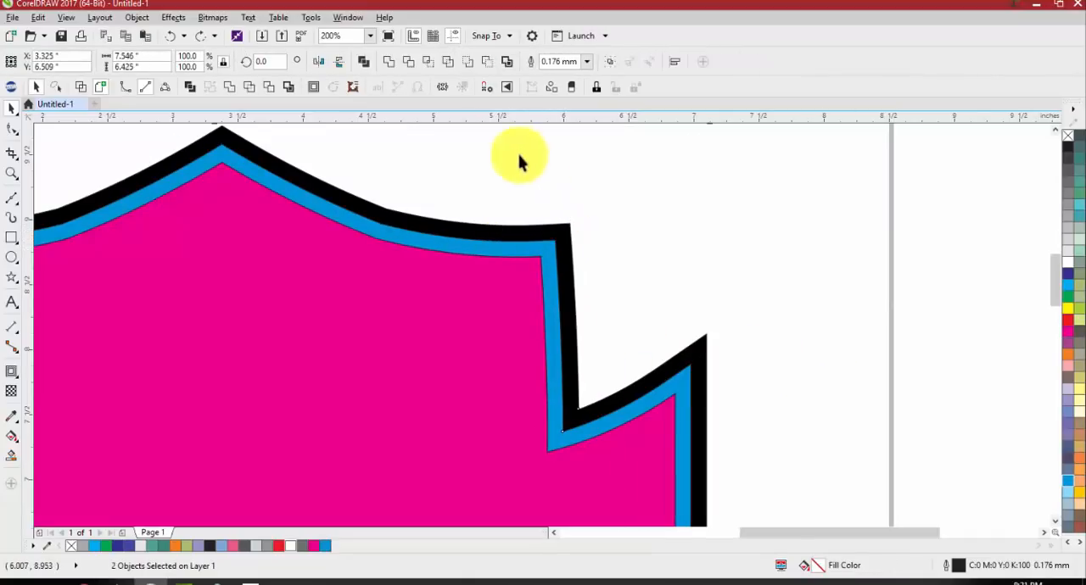
click(487, 63)
click(555, 206)
scroll(484, 235, down, 3)
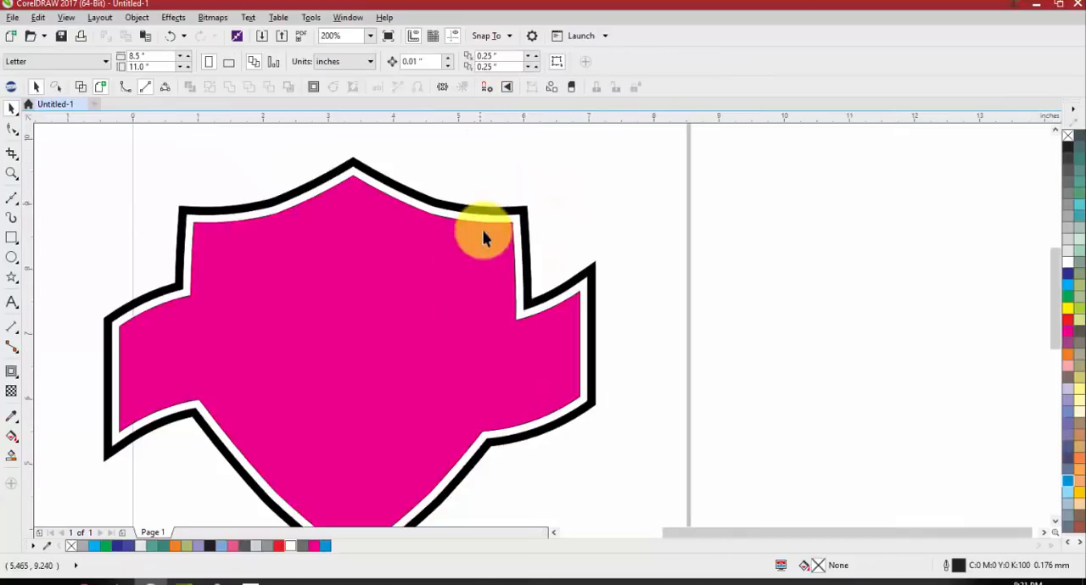
drag(448, 273, 241, 339)
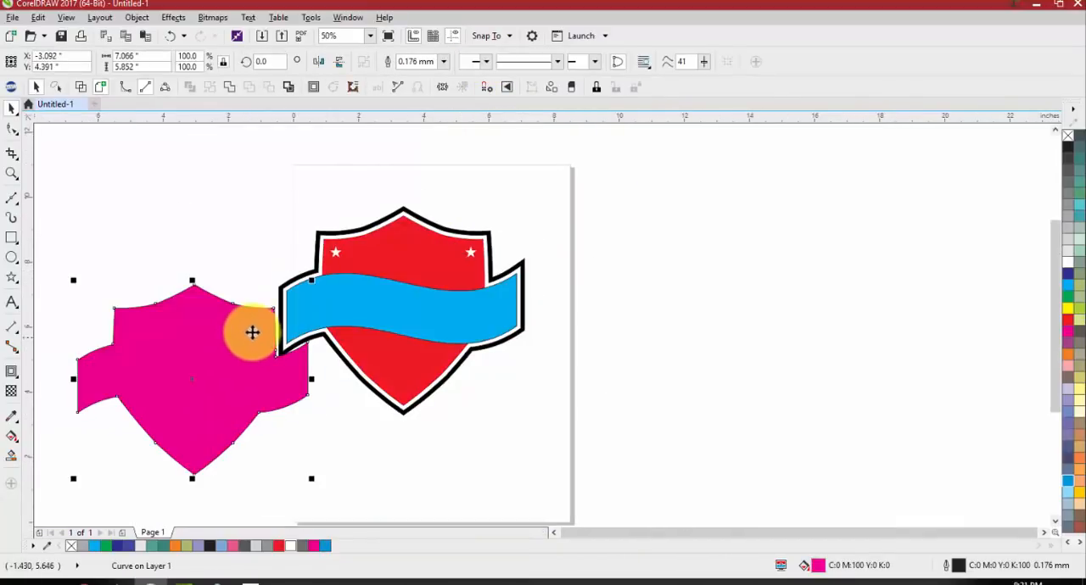
key(Delete)
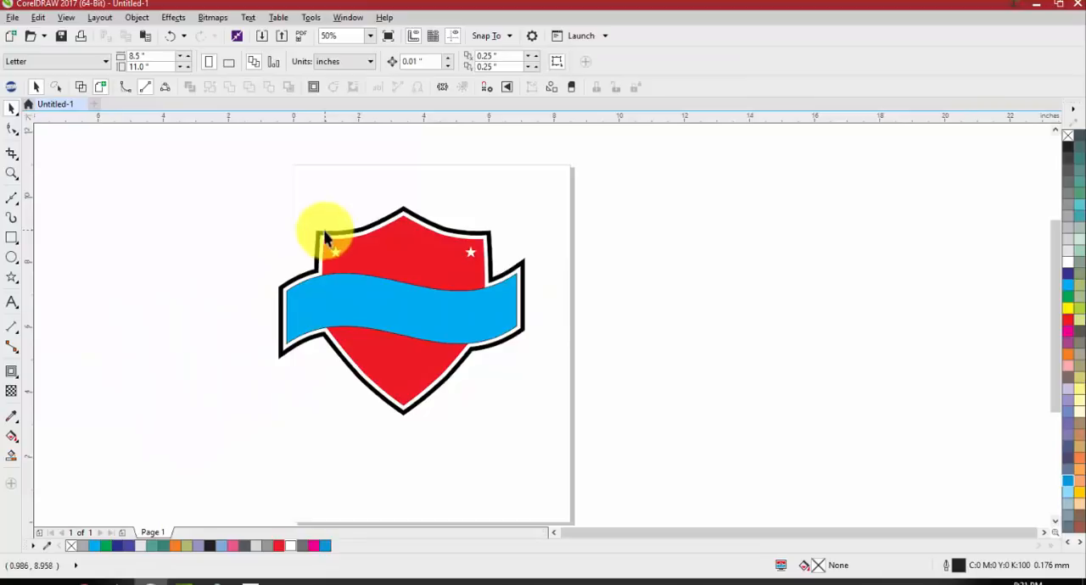
Fill the black outer border of the emblem with red and remove the outlines from all emblem objects
click(331, 238)
right_click(1067, 319)
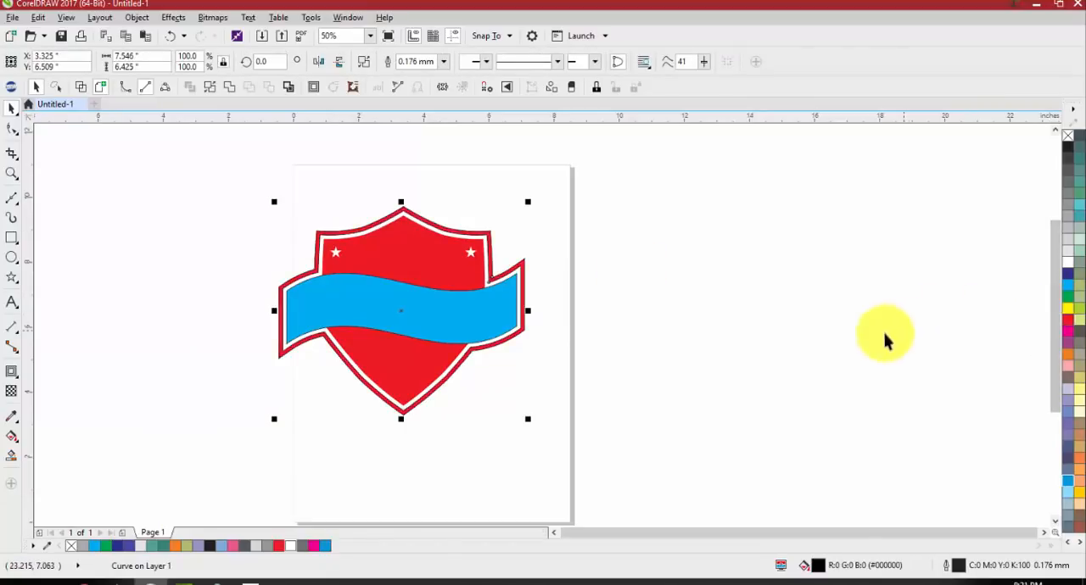
click(603, 346)
drag(634, 163, 159, 436)
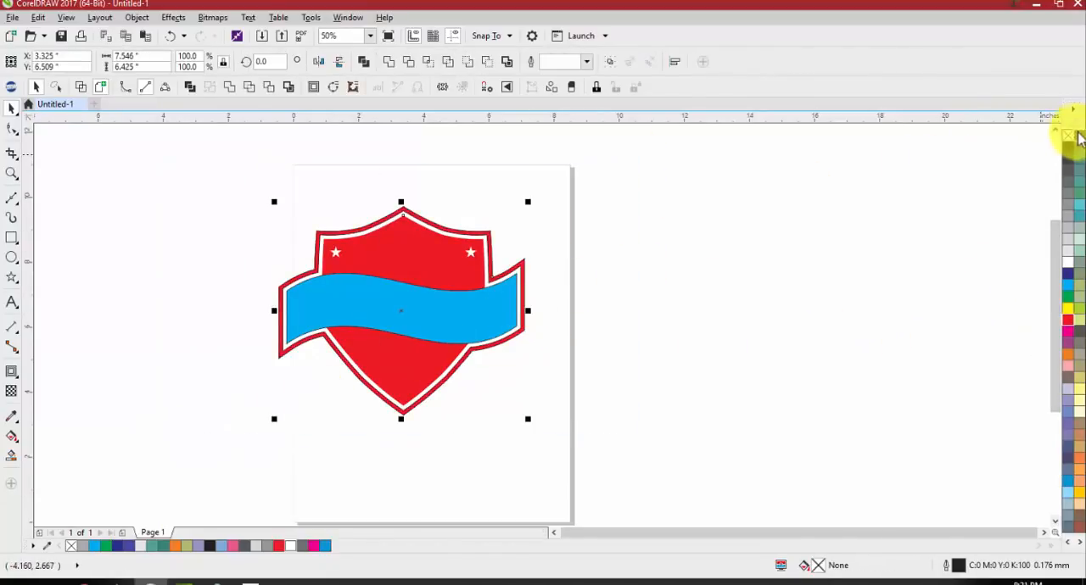
click(868, 254)
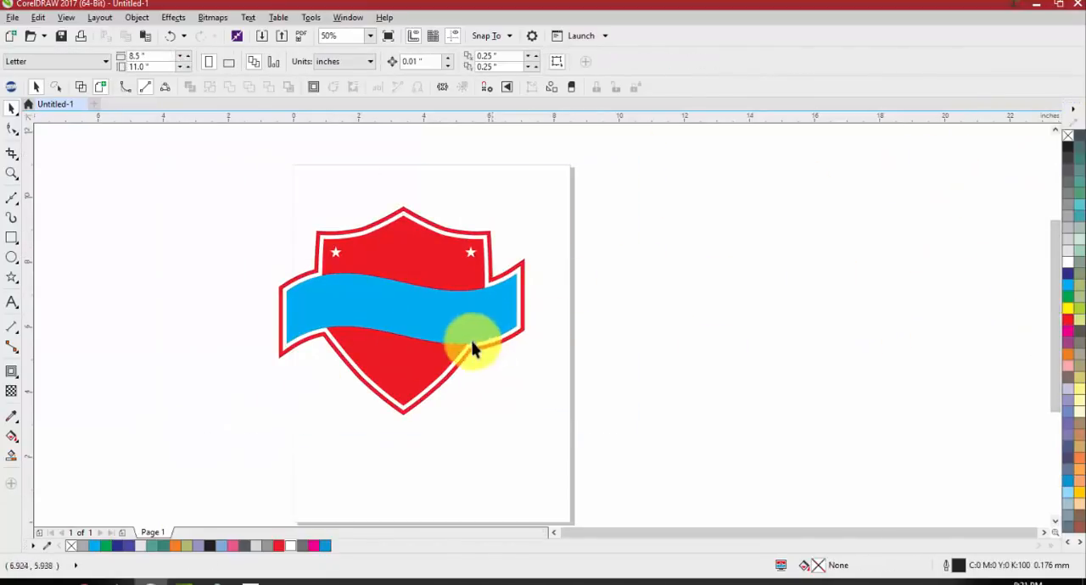
Delete the whole shield emblem, including its banner and outer border, from the page
click(375, 306)
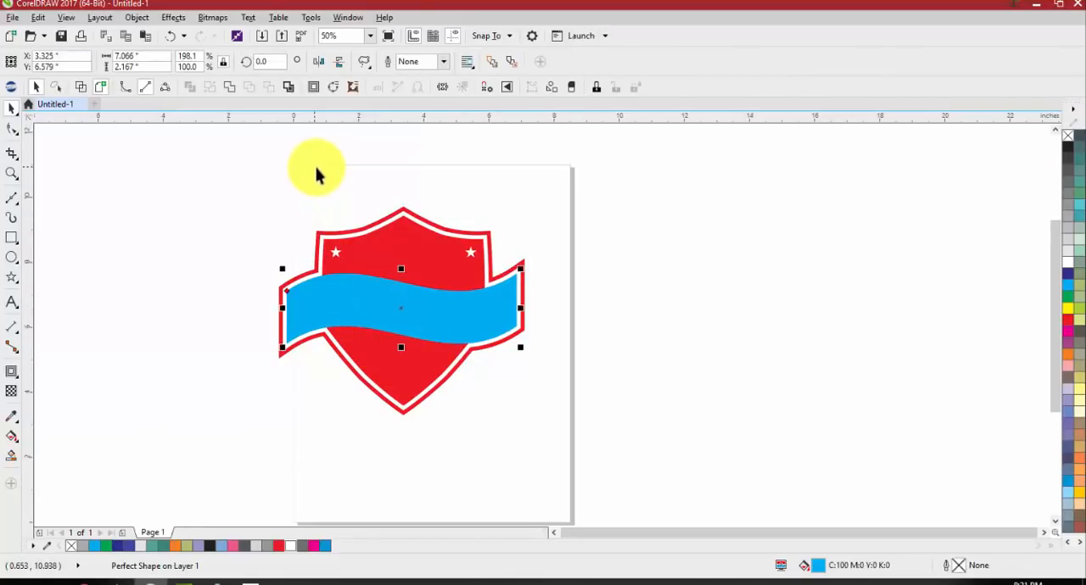
click(202, 201)
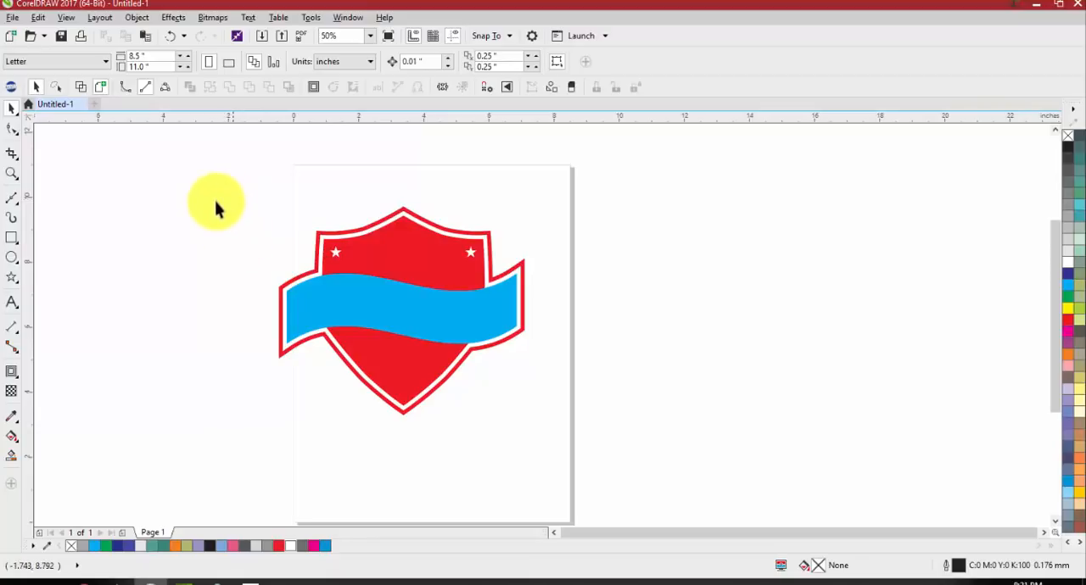
drag(185, 180, 681, 515)
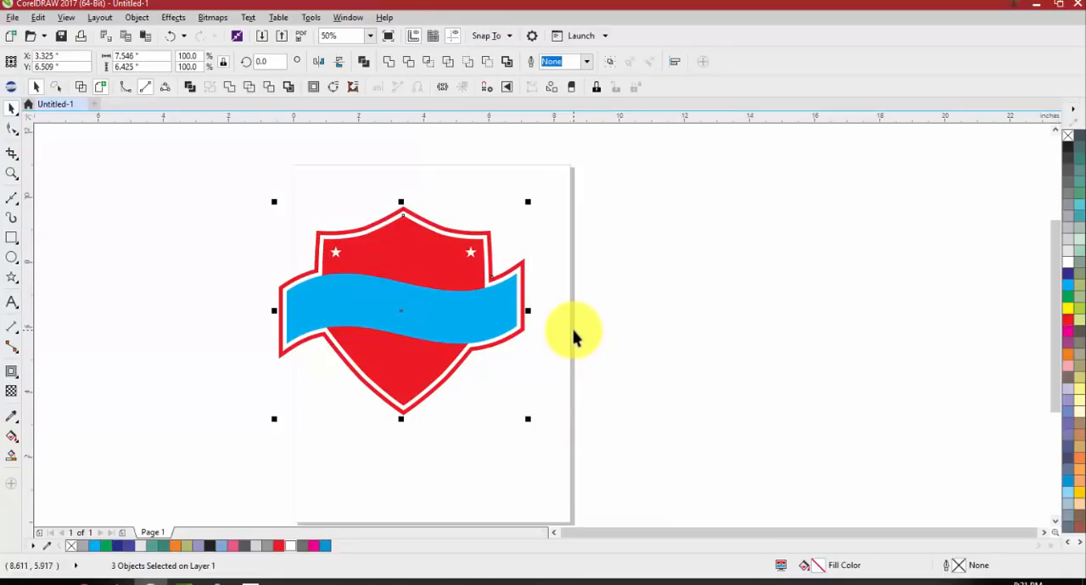
key(Delete)
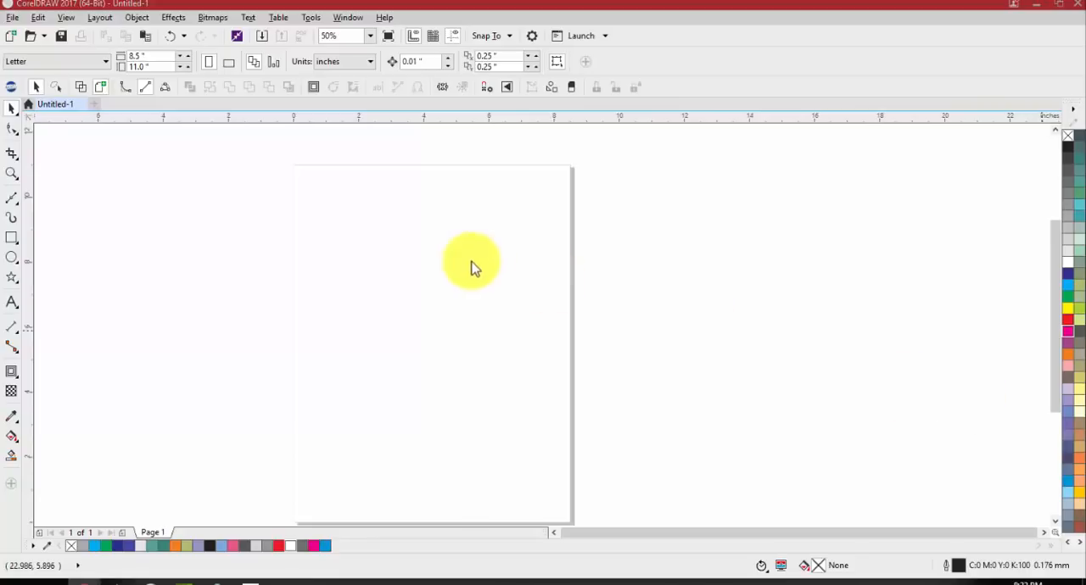
Paste the copied Google logo bitmap into the document and move it slightly down from the page centre
key(ctrl+v)
scroll(455, 266, down, 4)
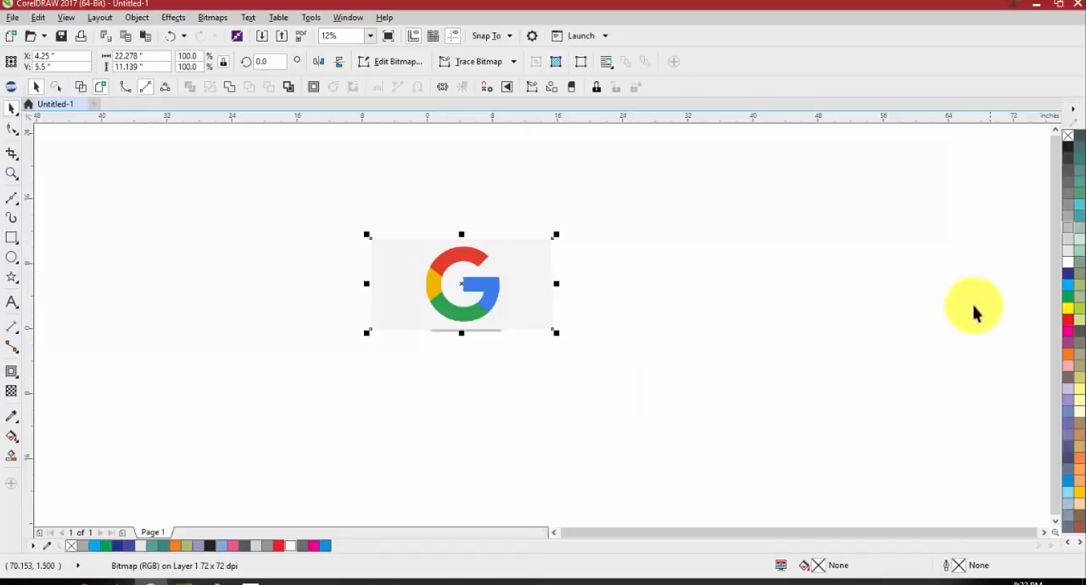
click(730, 307)
scroll(398, 328, up, 2)
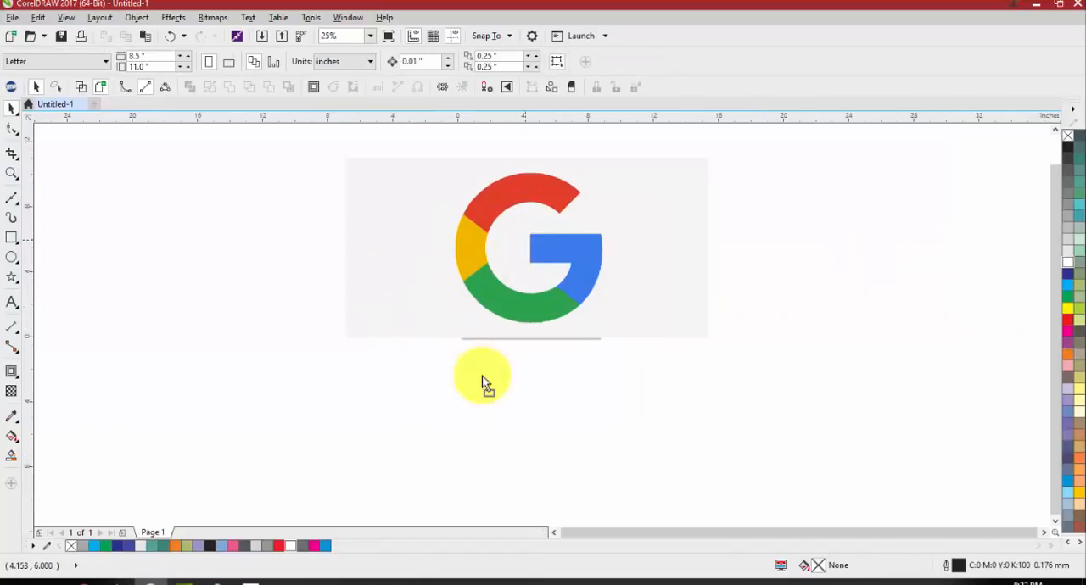
drag(594, 194, 642, 226)
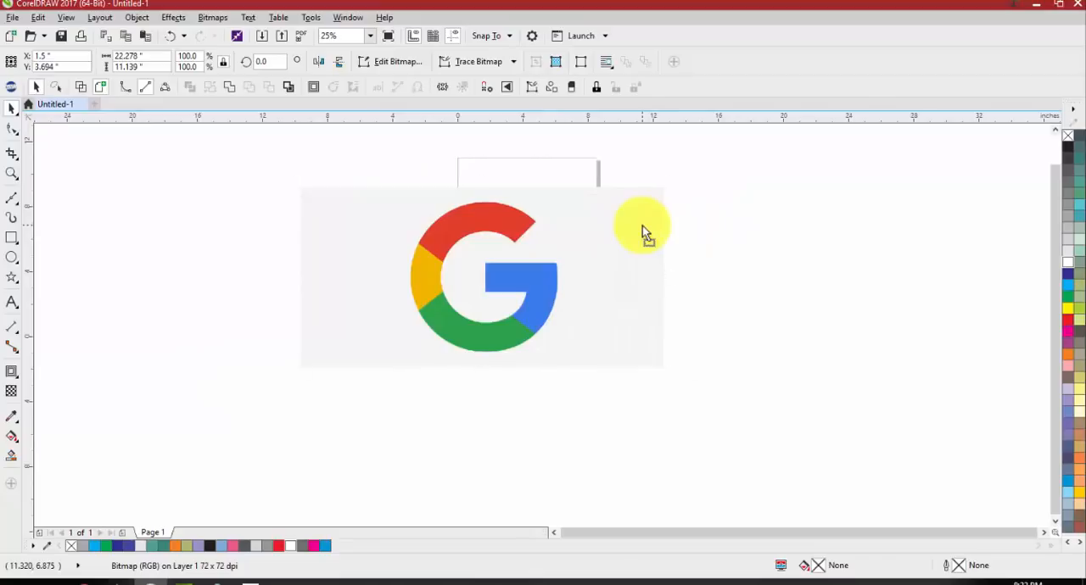
Draw a five-pointed star about 3.25 by 3.09 inches beside the Google logo bitmap and move it around
click(19, 238)
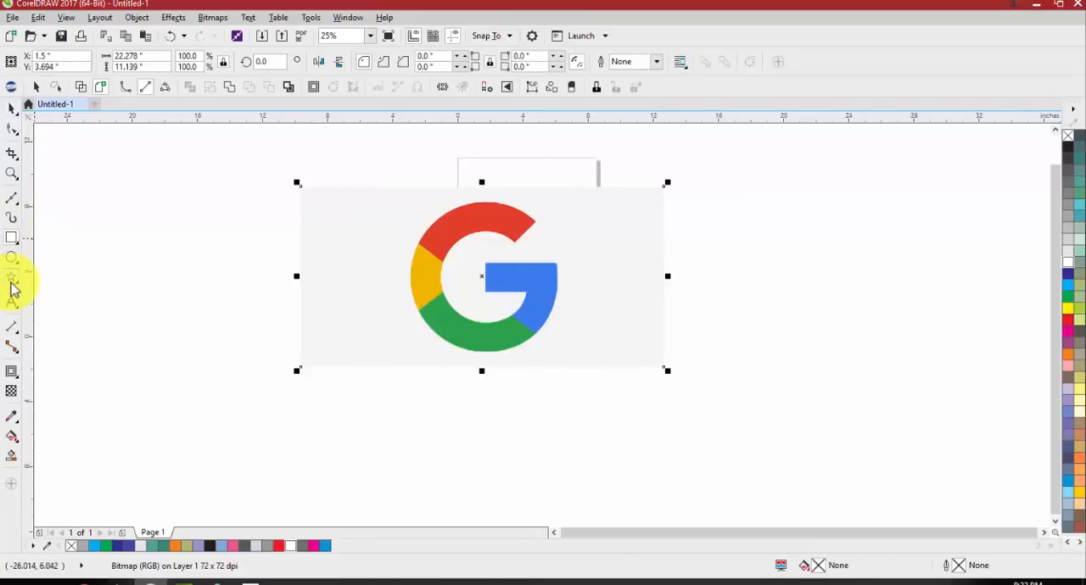
click(12, 280)
drag(192, 243, 320, 263)
scroll(151, 266, up, 1)
key(space)
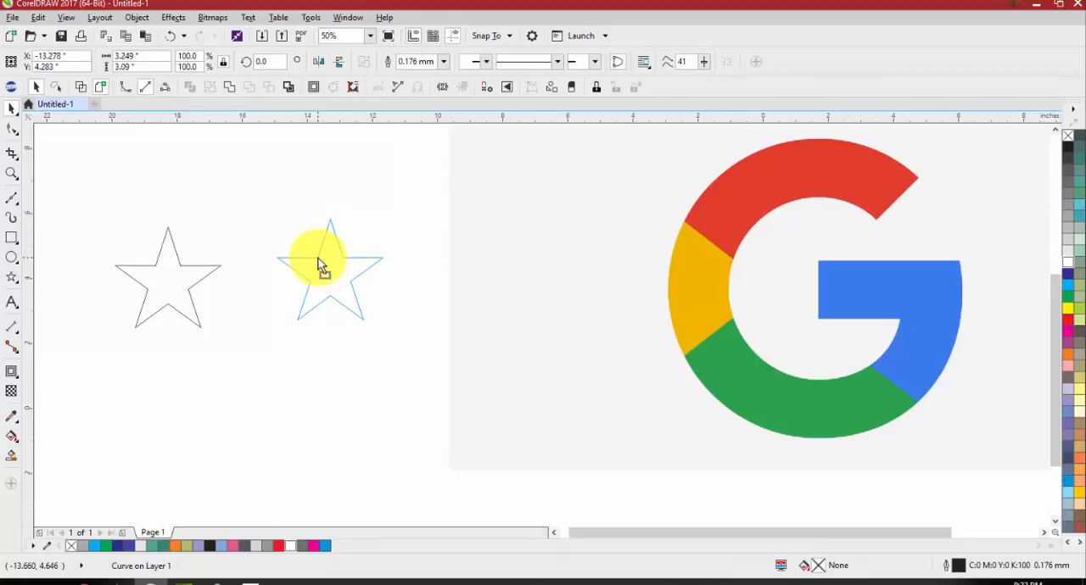
drag(313, 264, 250, 265)
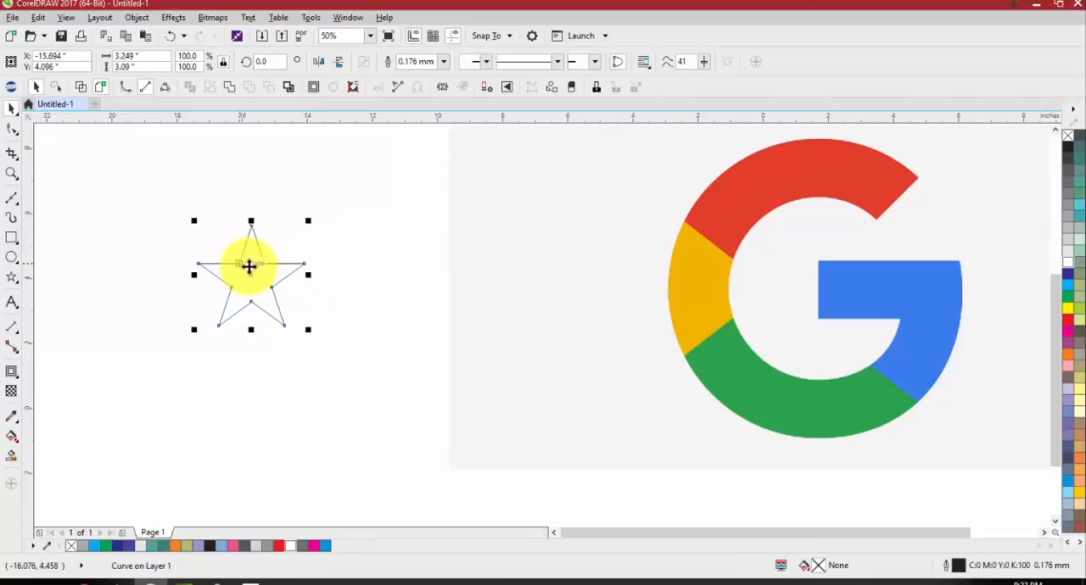
Move the Google logo bitmap down to about X 1.458 and Y 0.465 inches, then deselect it
scroll(417, 282, down, 2)
drag(465, 259, 432, 308)
scroll(494, 282, up, 1)
drag(495, 286, 554, 260)
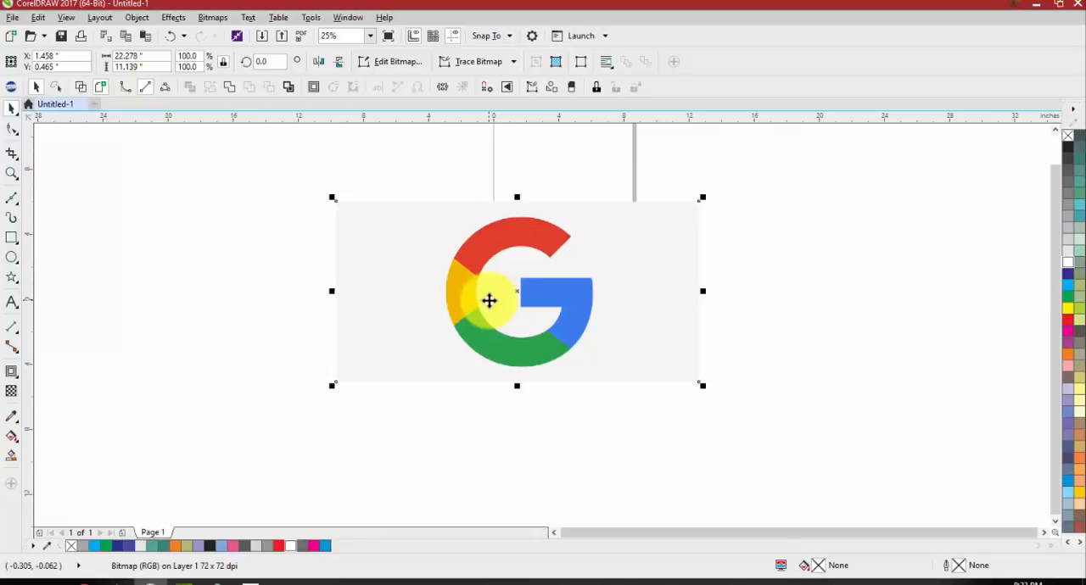
click(439, 143)
click(449, 251)
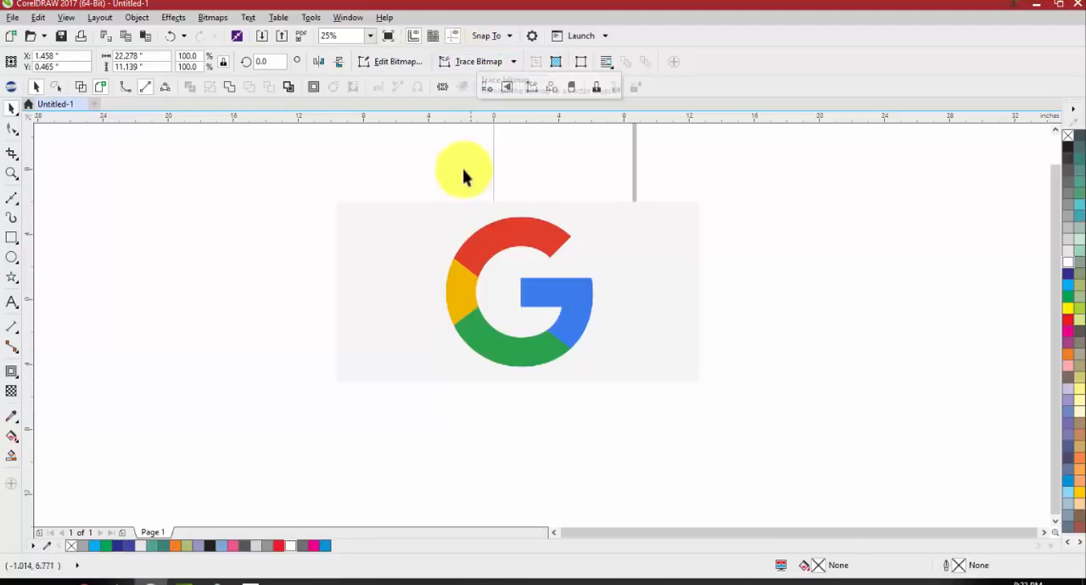
click(247, 214)
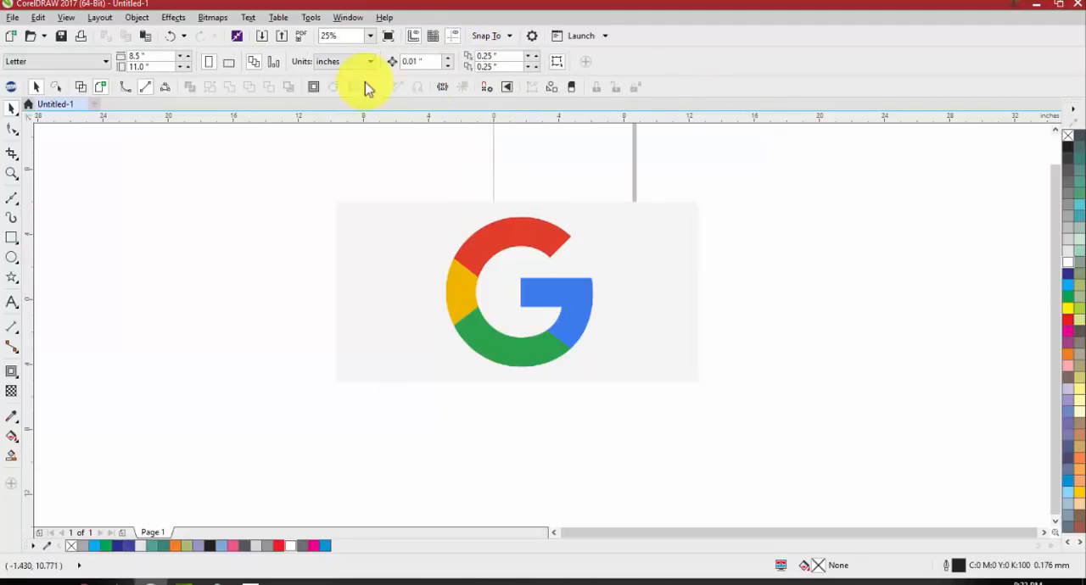
Start an Outline Trace of the Google logo bitmap with the Line Art preset in PowerTRACE
click(399, 283)
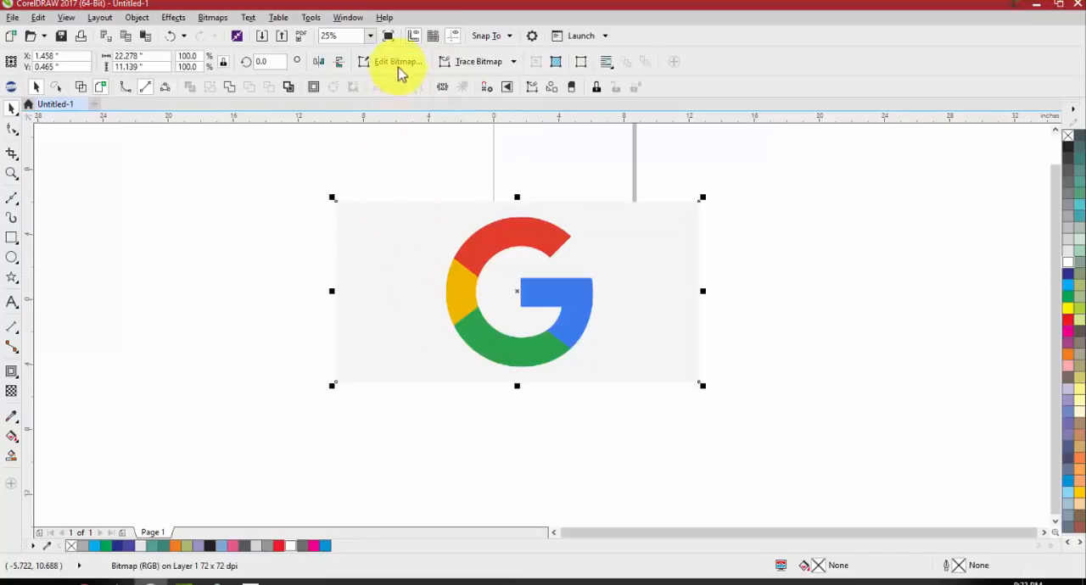
click(463, 64)
mouse_move(465, 112)
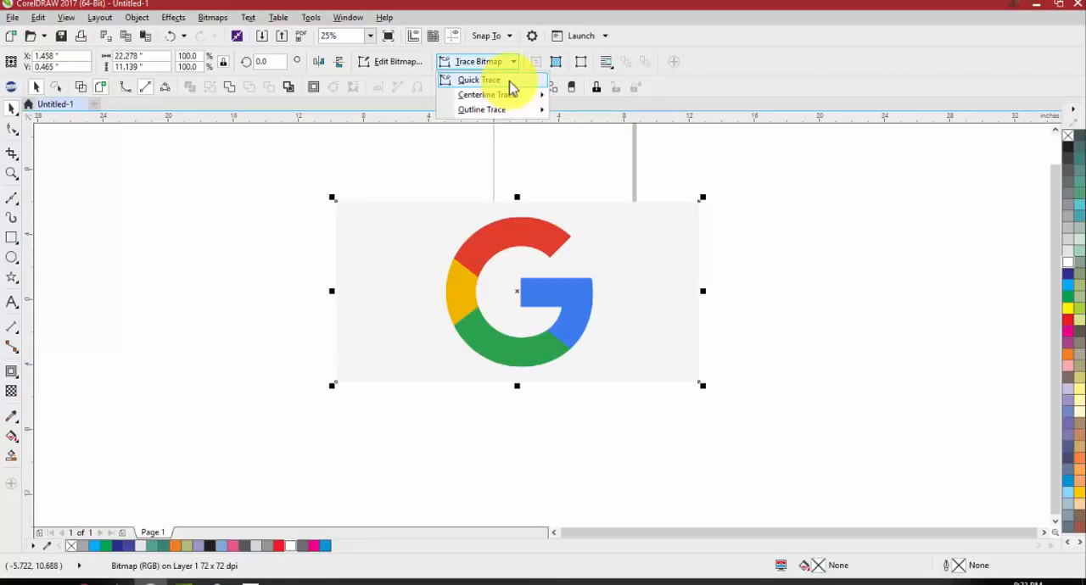
mouse_move(501, 113)
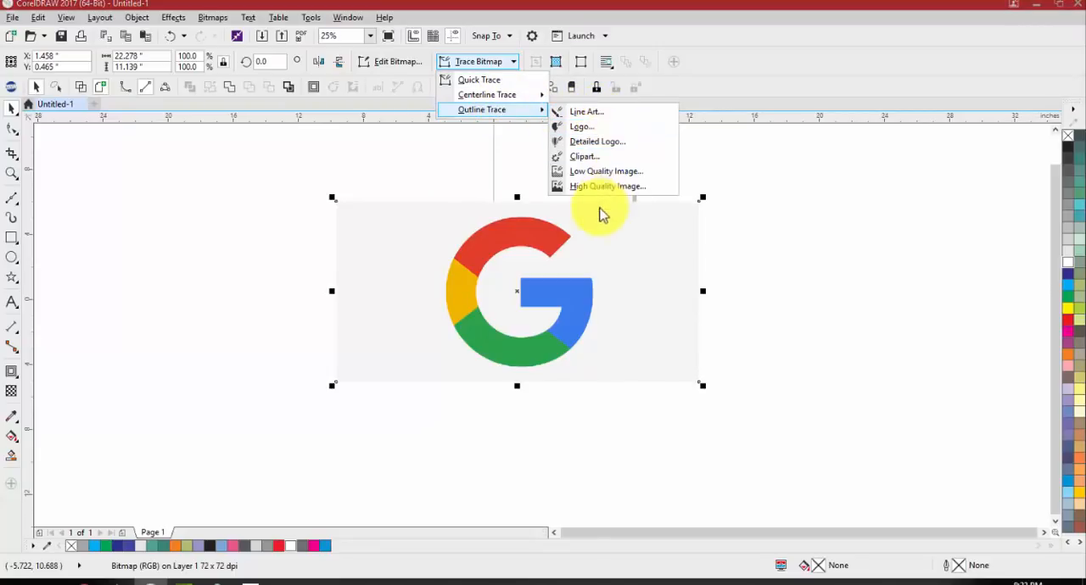
click(594, 115)
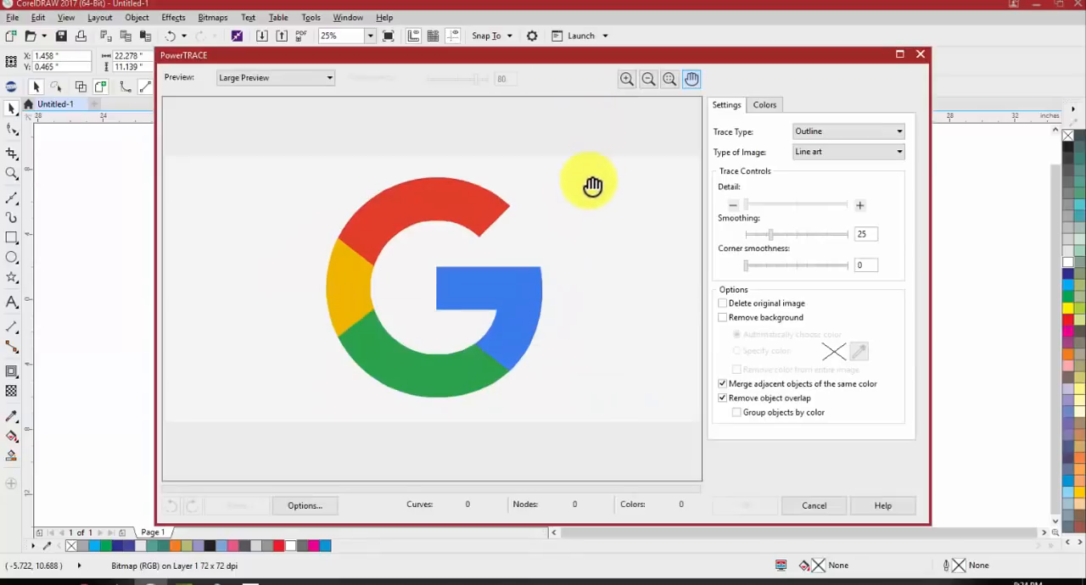
Try the Logo, Detailed logo and Low quality image types on the logo trace preview
click(825, 154)
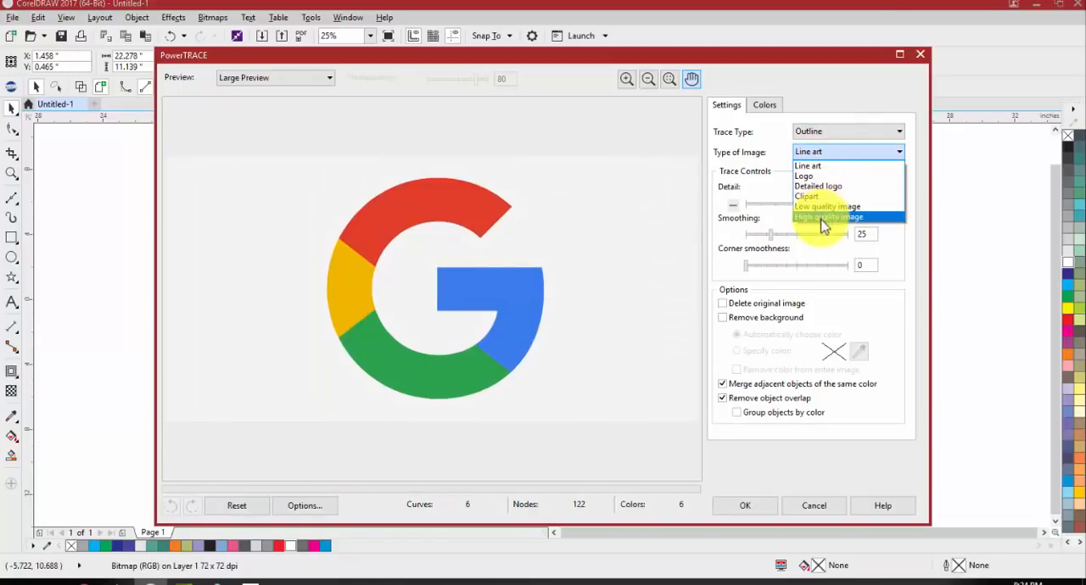
click(821, 174)
click(820, 154)
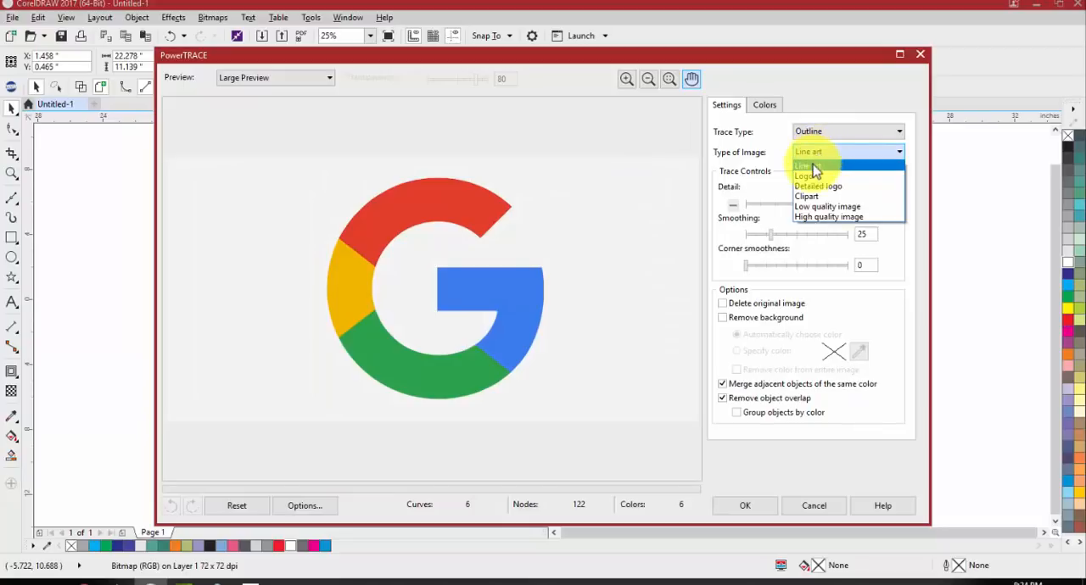
click(815, 175)
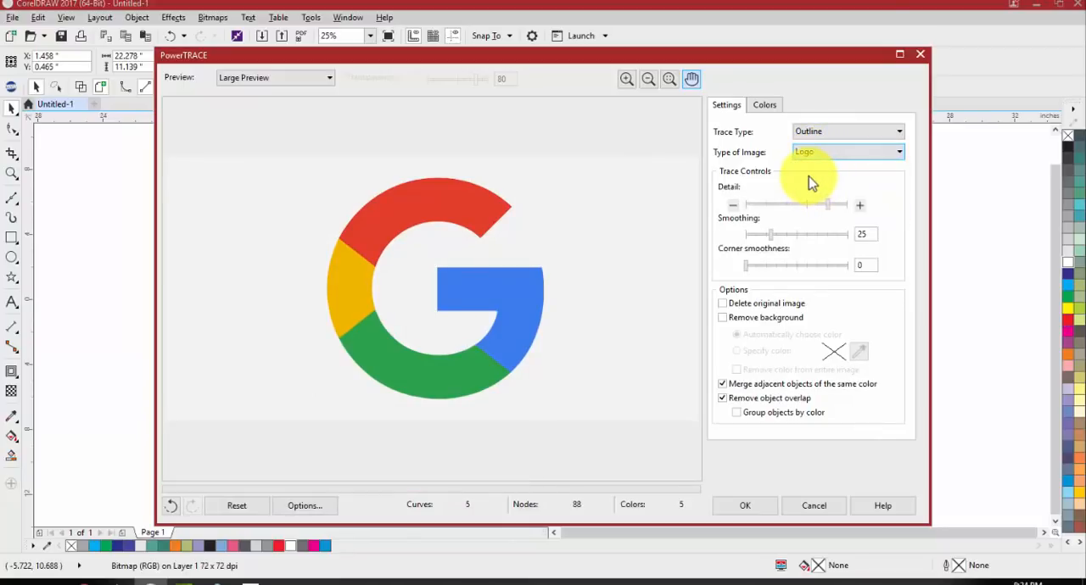
click(808, 154)
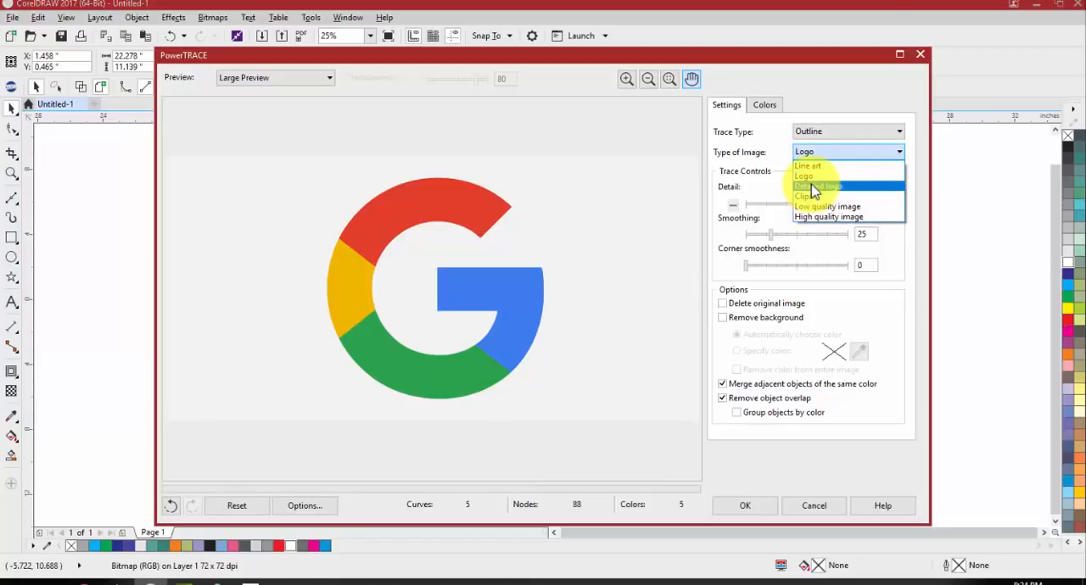
click(810, 186)
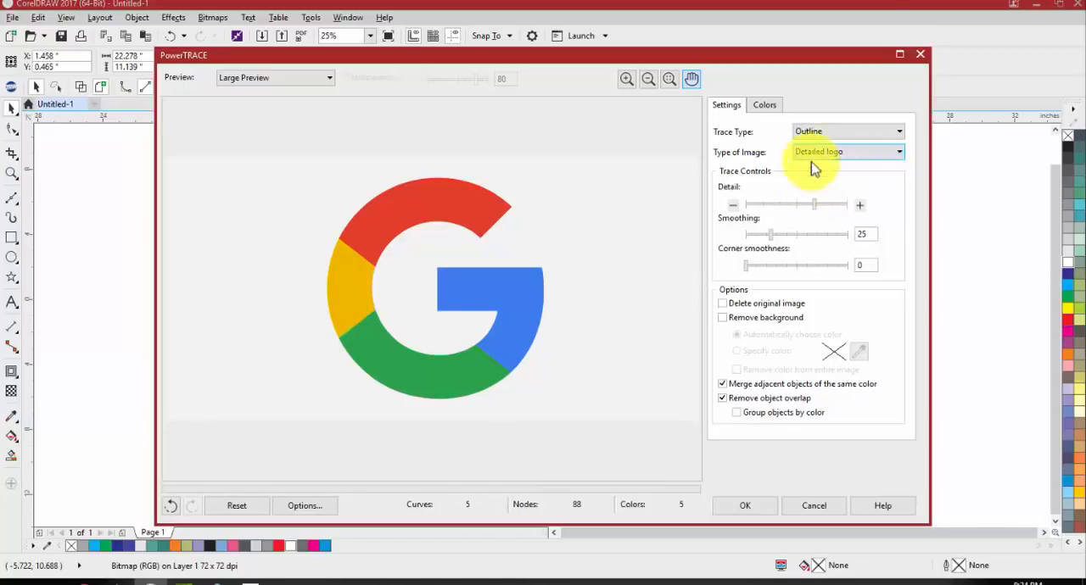
click(816, 156)
click(812, 204)
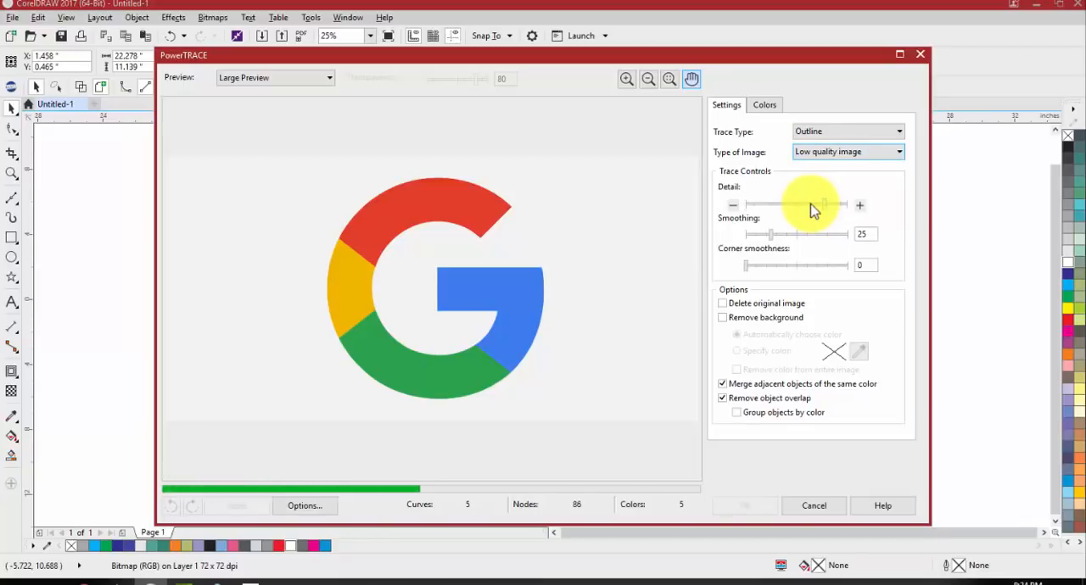
Set the trace's image type to High quality image and inspect the edges of the blue bar in the preview
click(810, 152)
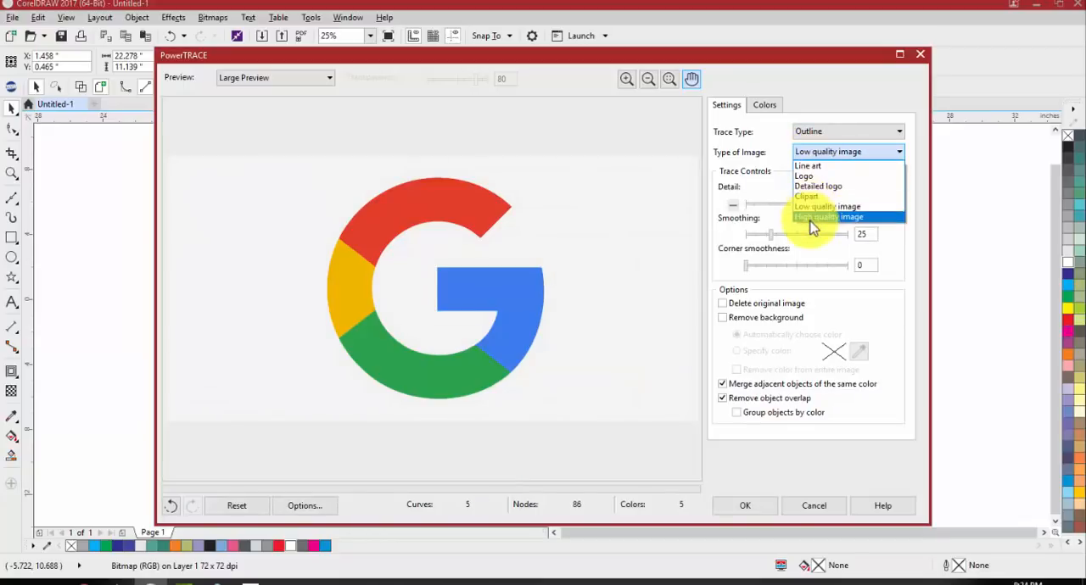
click(811, 218)
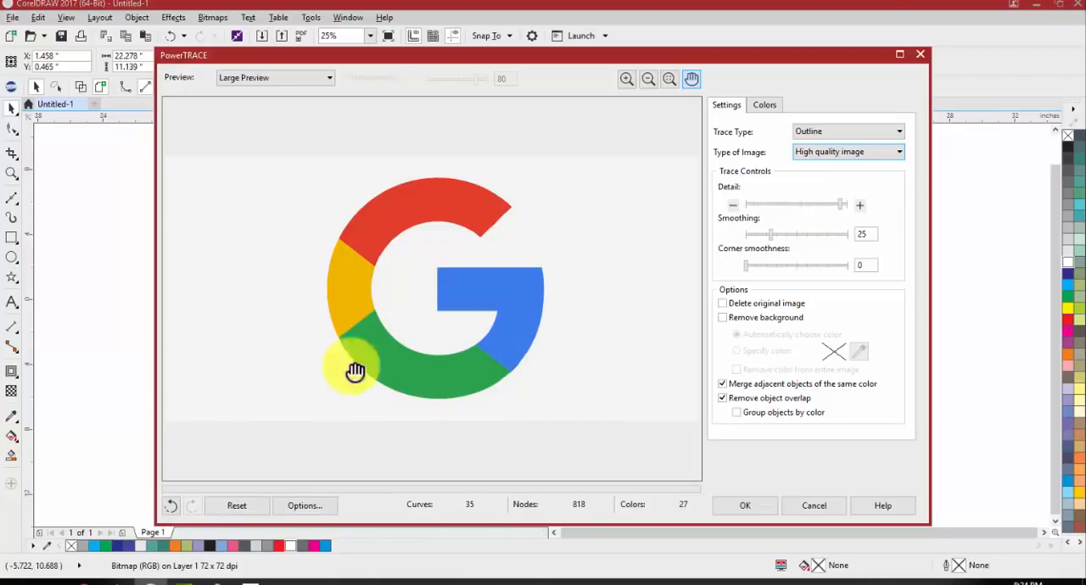
scroll(445, 369, up, 2)
scroll(468, 356, down, 1)
scroll(497, 381, up, 3)
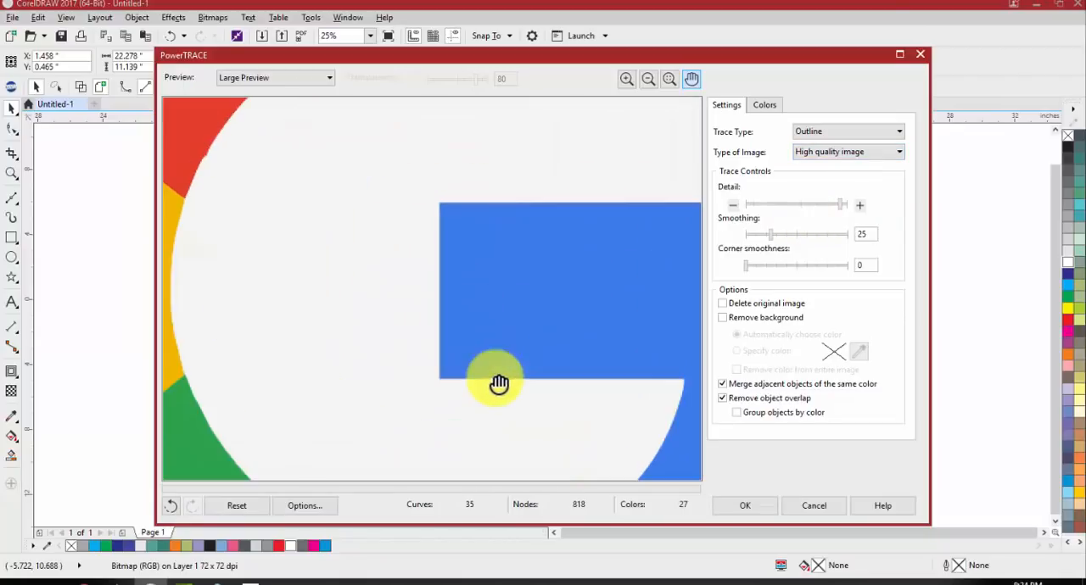
scroll(475, 305, up, 1)
scroll(504, 284, up, 1)
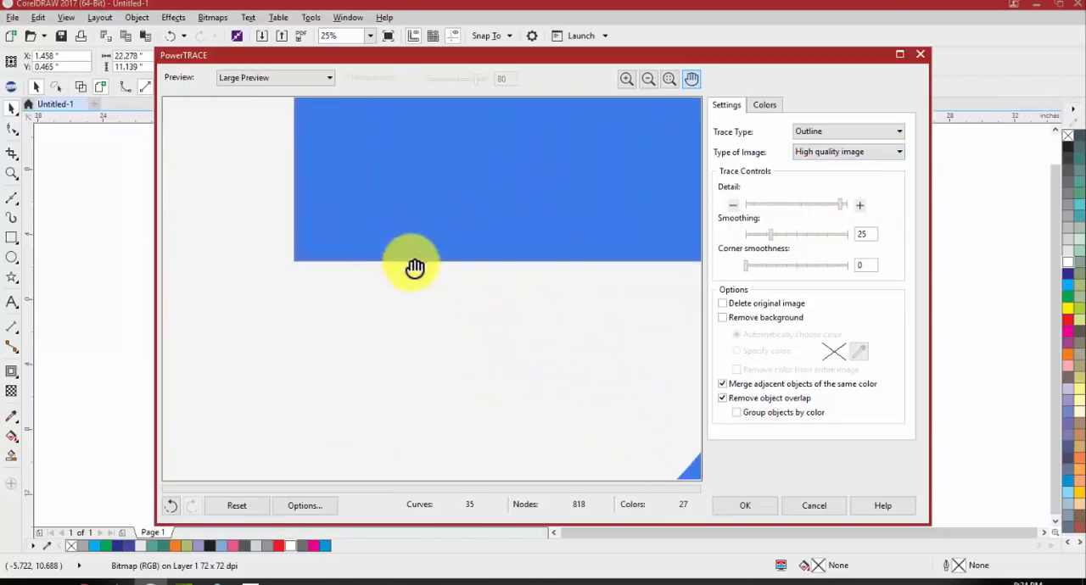
Examine the blue bar and the curved outer edges of the logo in the High quality image trace preview
scroll(271, 238, up, 2)
drag(322, 199, 498, 282)
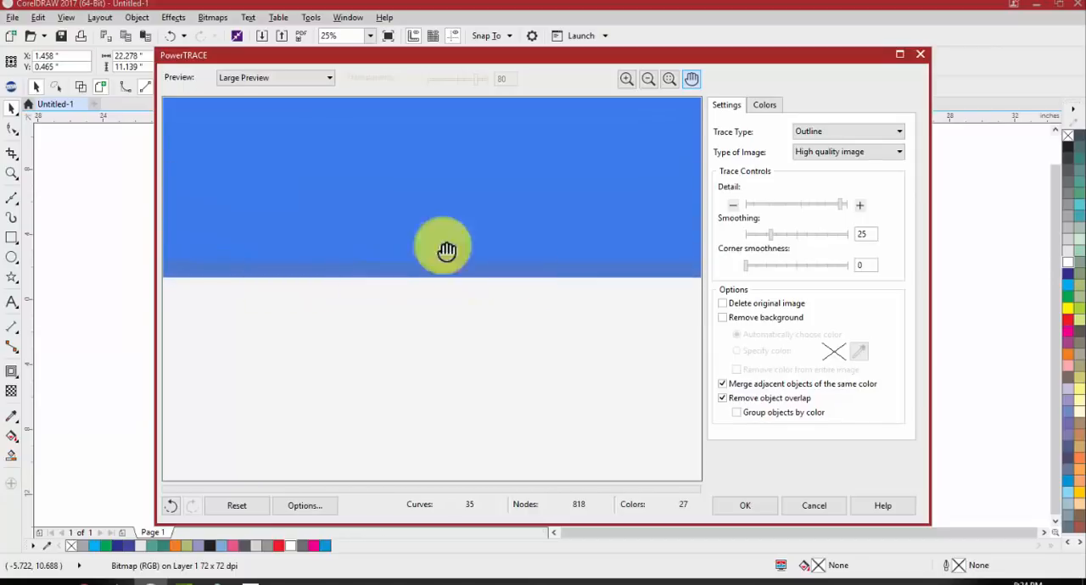
scroll(242, 218, down, 4)
scroll(447, 349, up, 4)
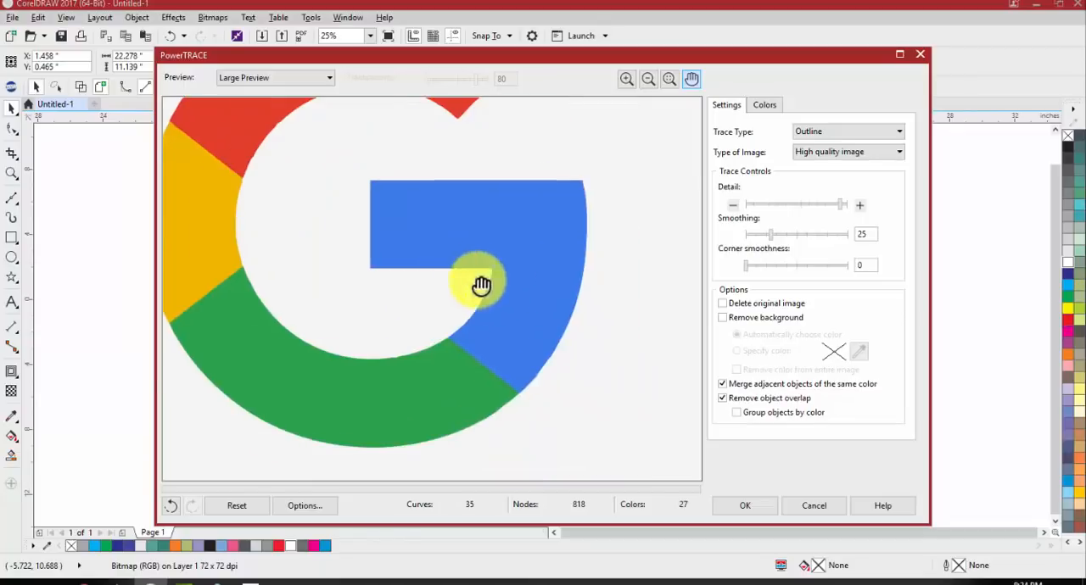
drag(460, 326, 394, 228)
scroll(577, 410, up, 1)
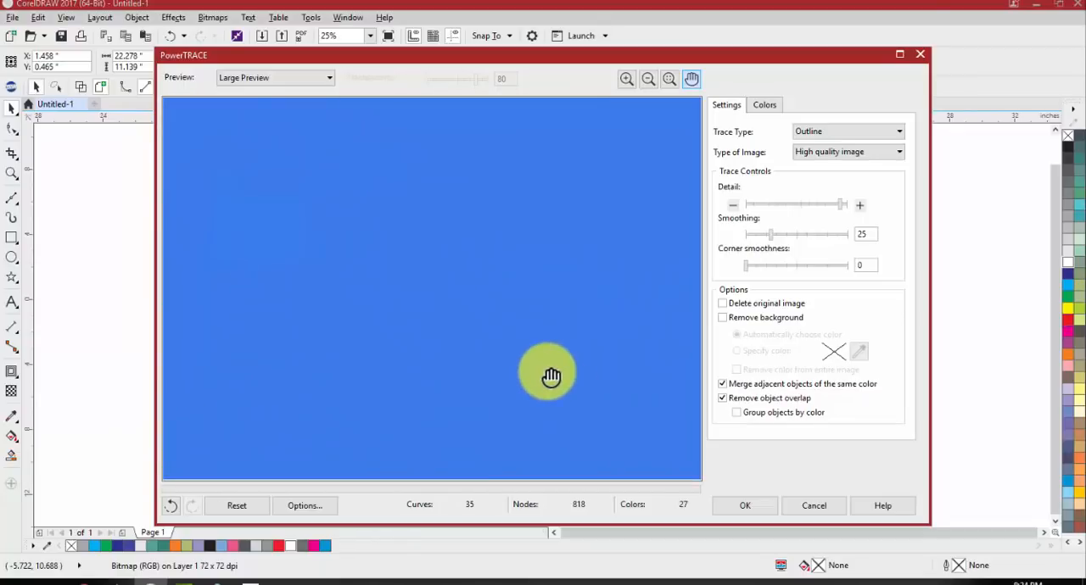
drag(551, 376, 353, 158)
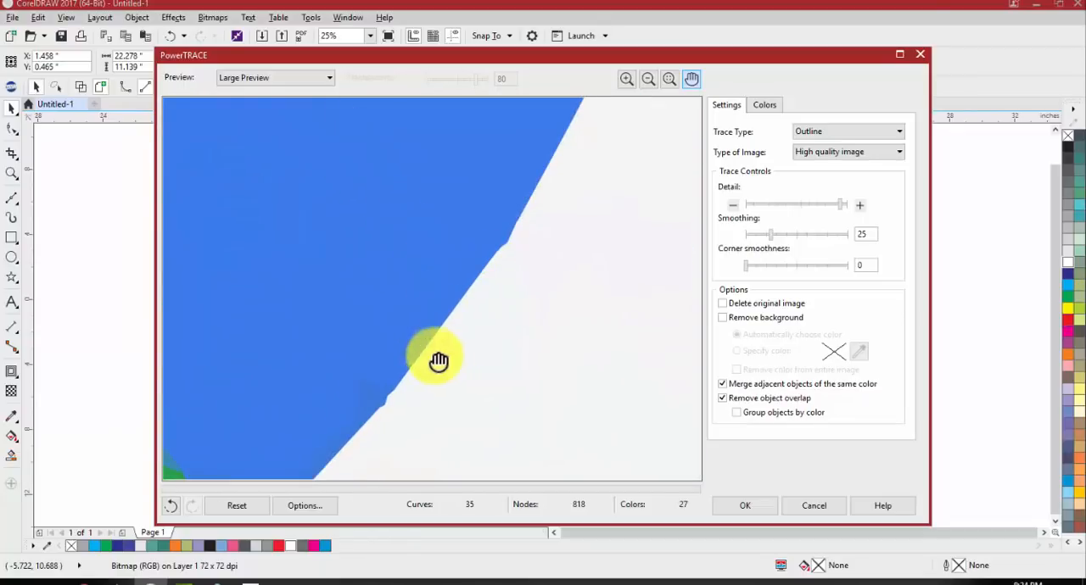
scroll(492, 361, down, 4)
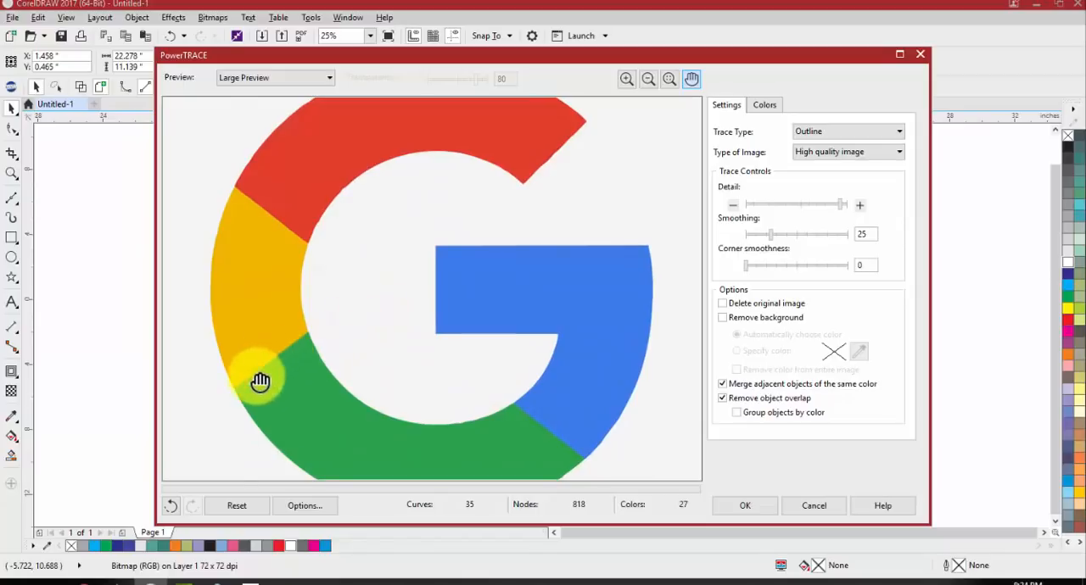
scroll(260, 380, up, 3)
scroll(263, 380, down, 3)
scroll(309, 357, down, 2)
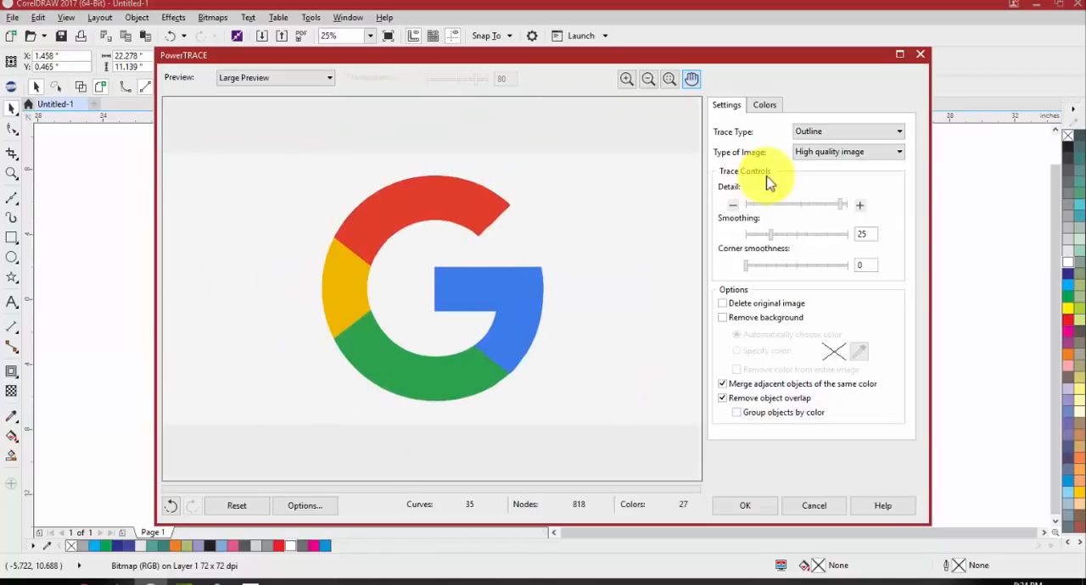
click(824, 152)
click(662, 203)
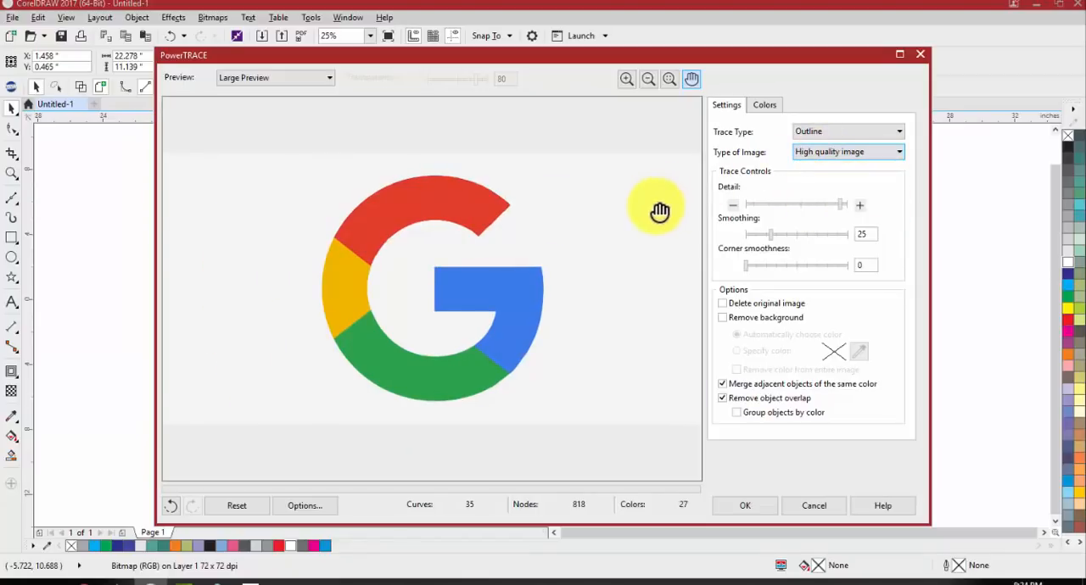
Merge the four red shades in the trace's color list into one color
click(764, 107)
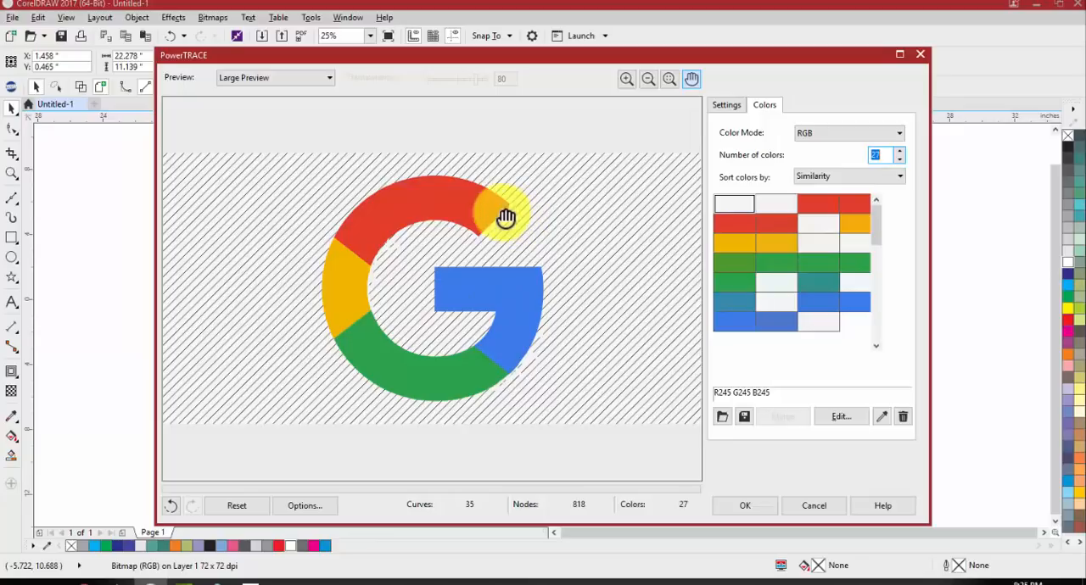
ctrl+click(801, 206)
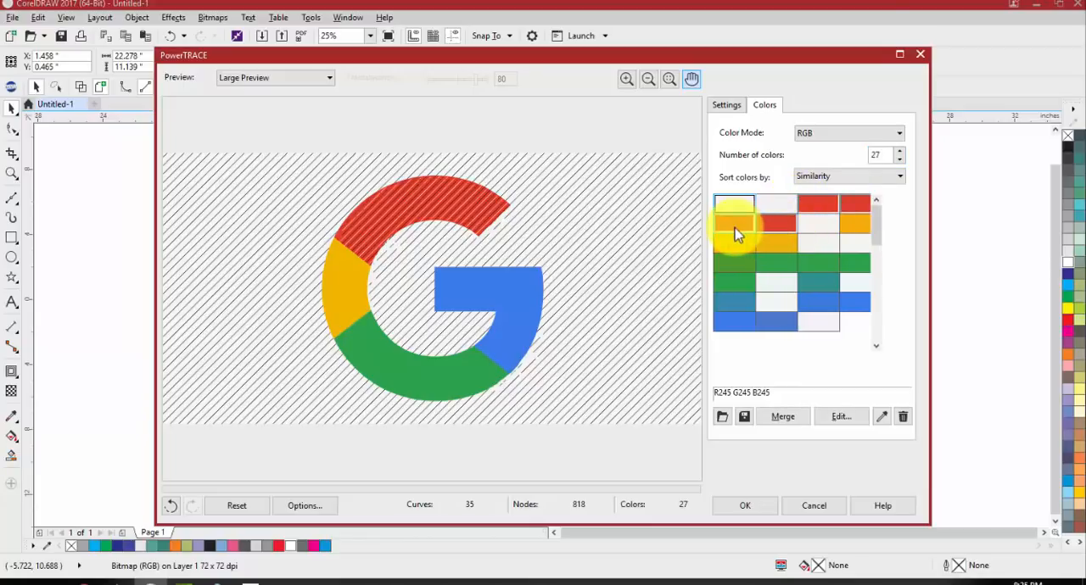
scroll(461, 189, up, 3)
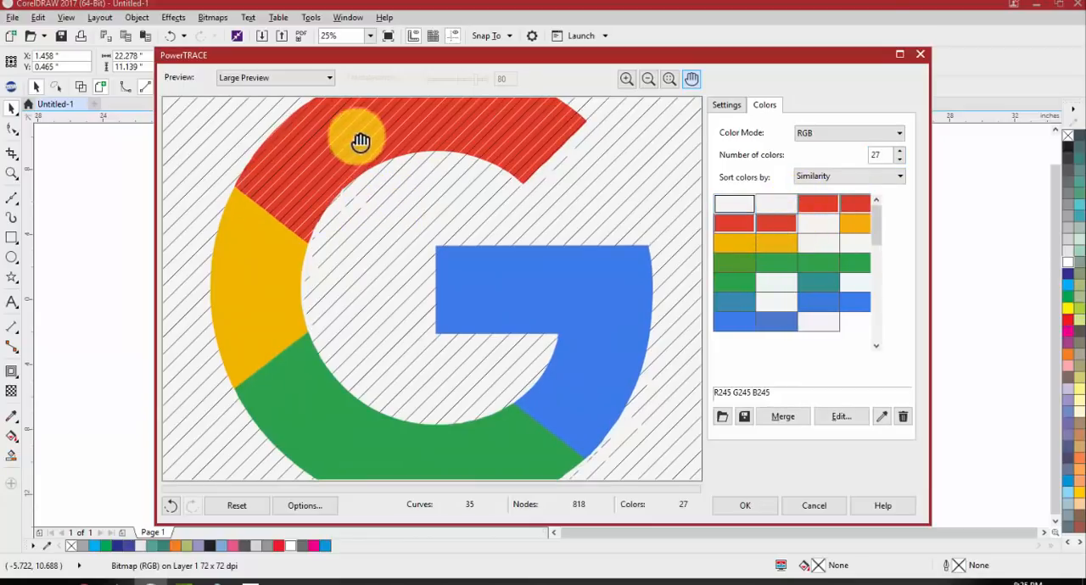
scroll(322, 170, down, 3)
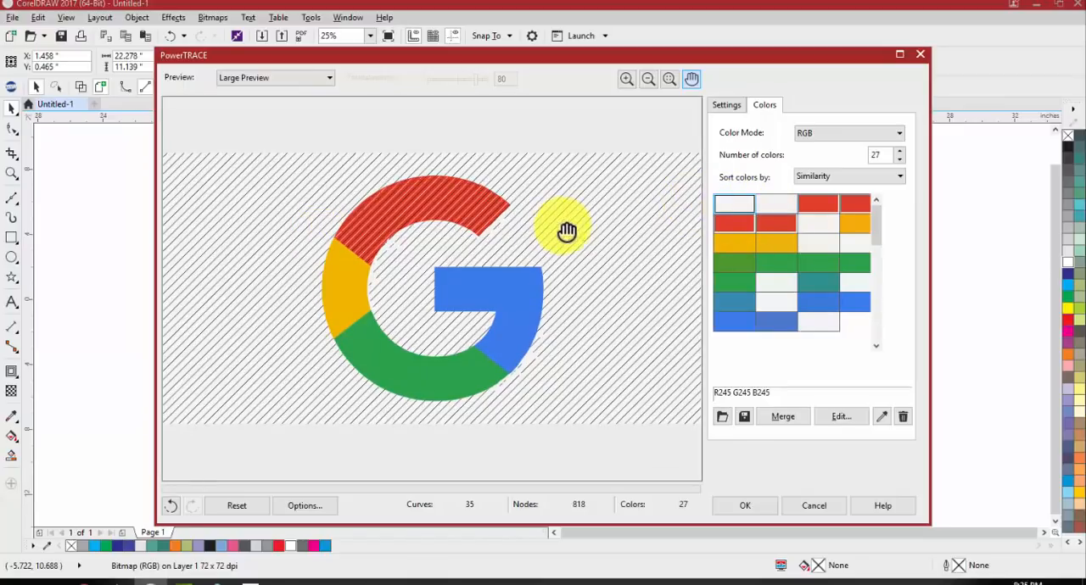
click(771, 205)
click(817, 208)
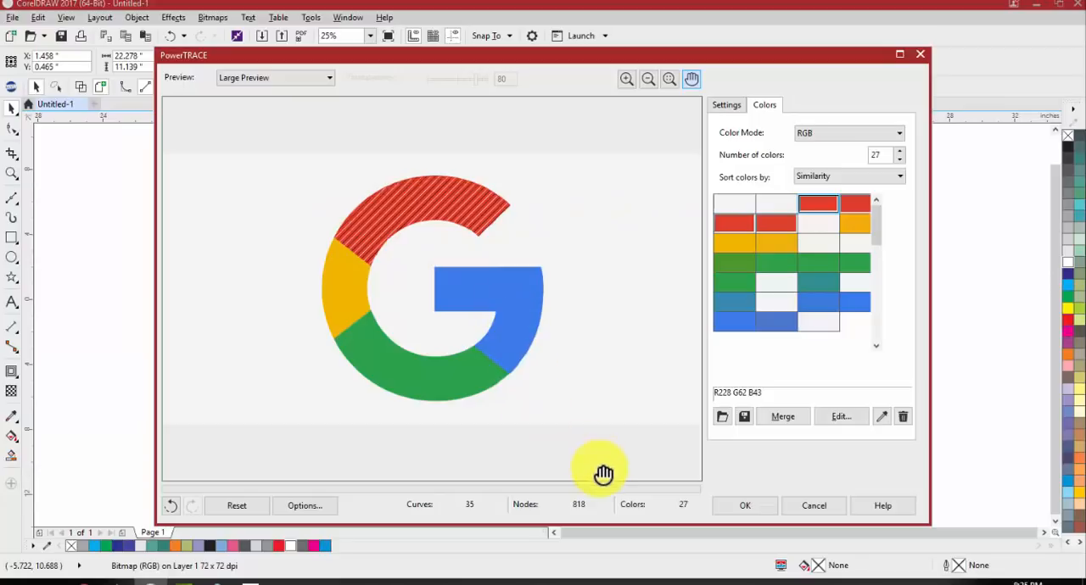
click(780, 416)
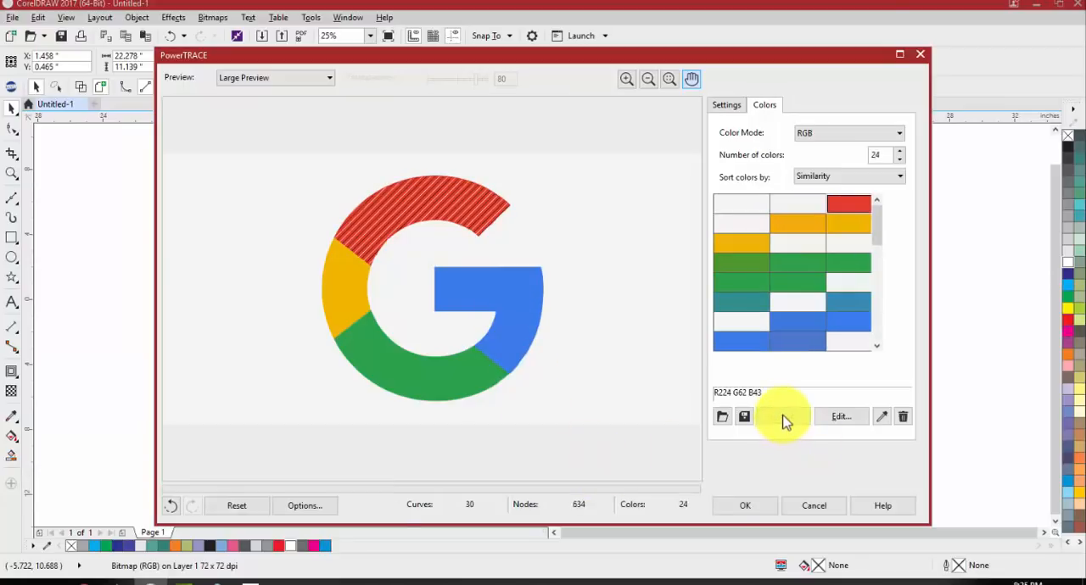
Merge the three yellow-orange trace colors into one and all the off-white shades into another
click(835, 224)
ctrl+click(805, 226)
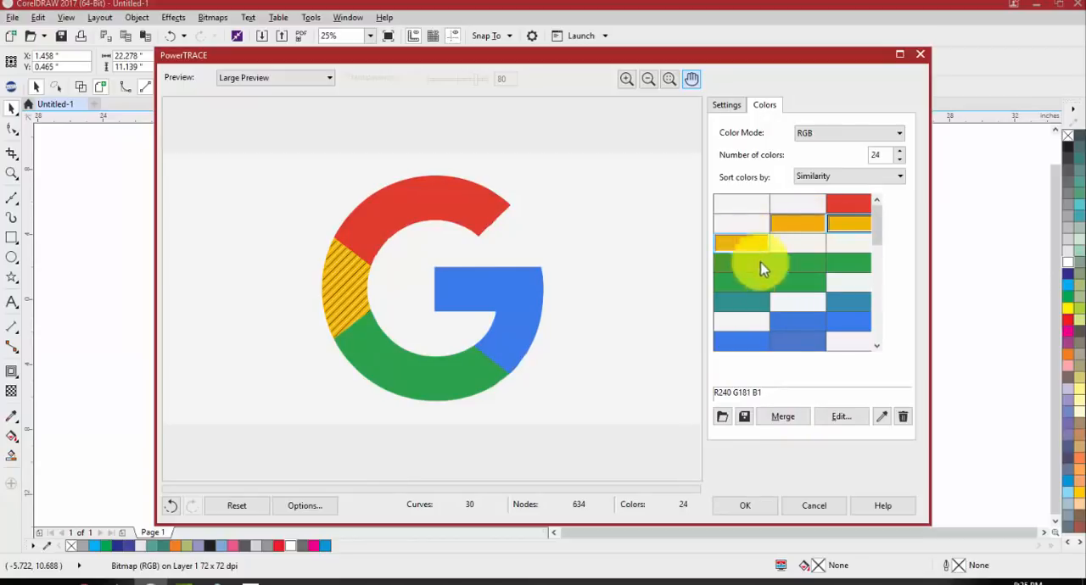
click(793, 419)
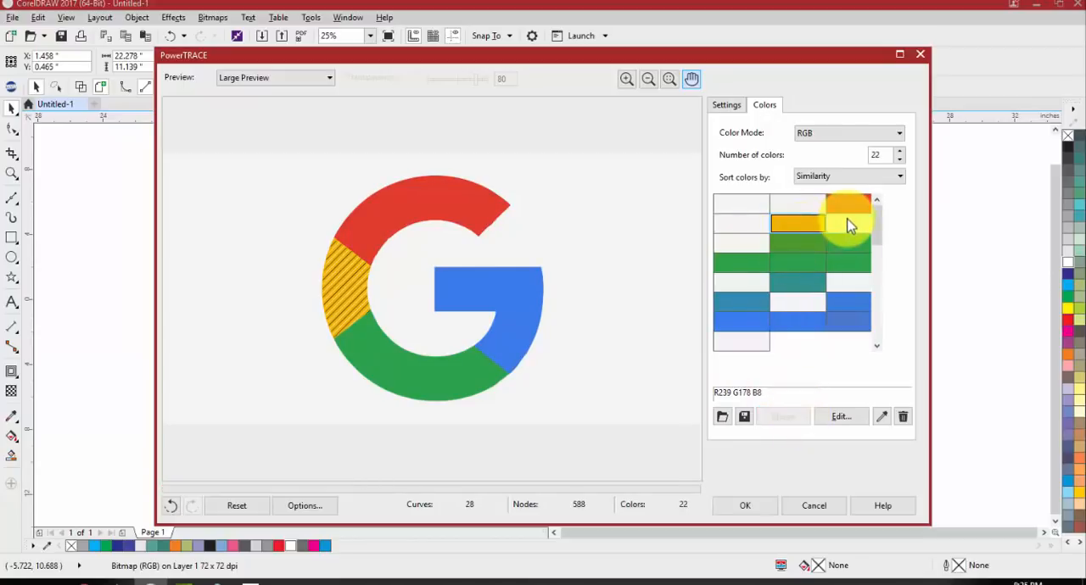
ctrl+click(819, 222)
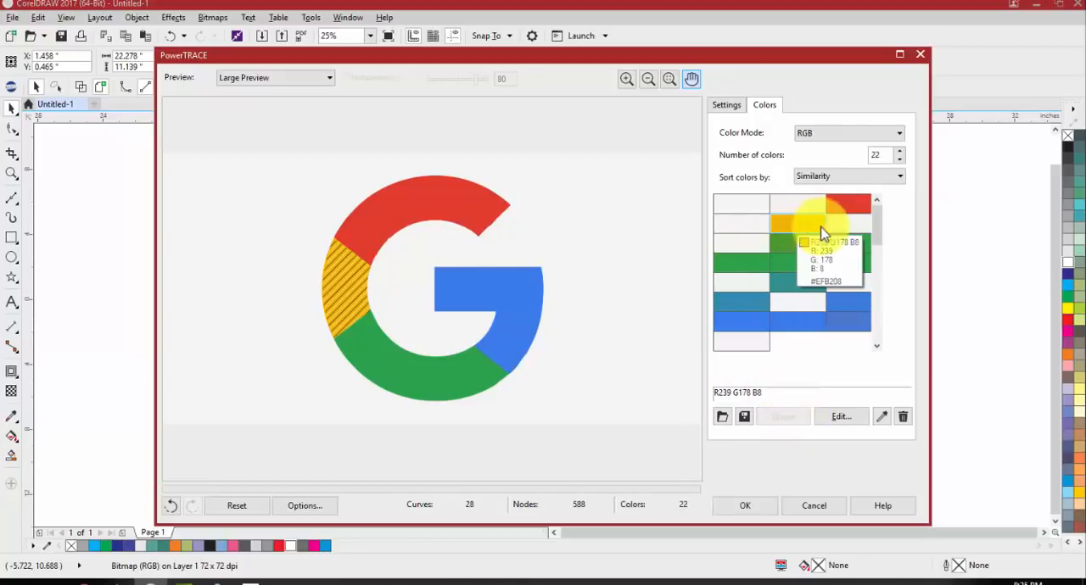
ctrl+click(751, 210)
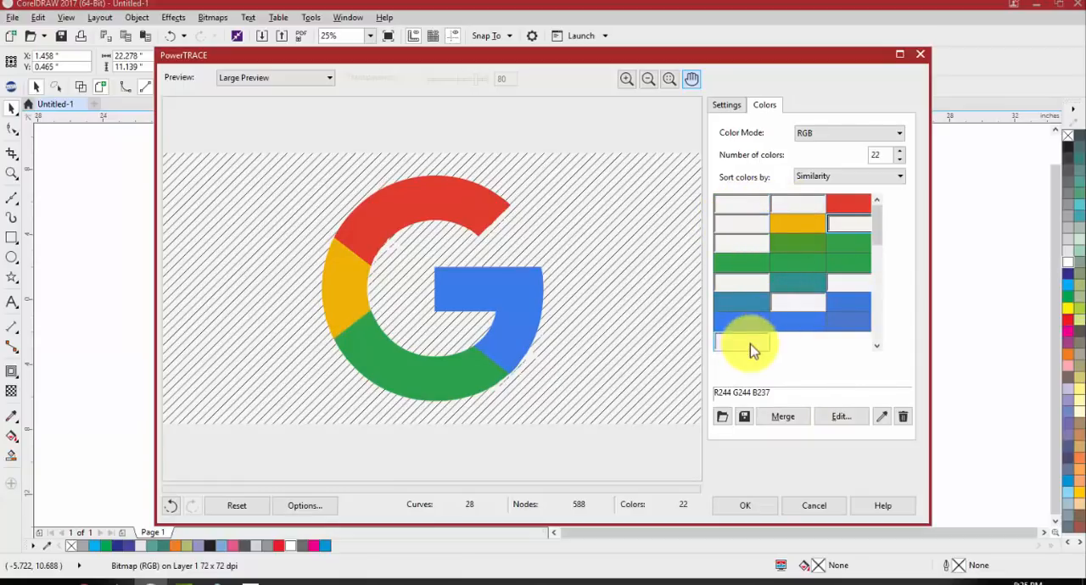
click(783, 419)
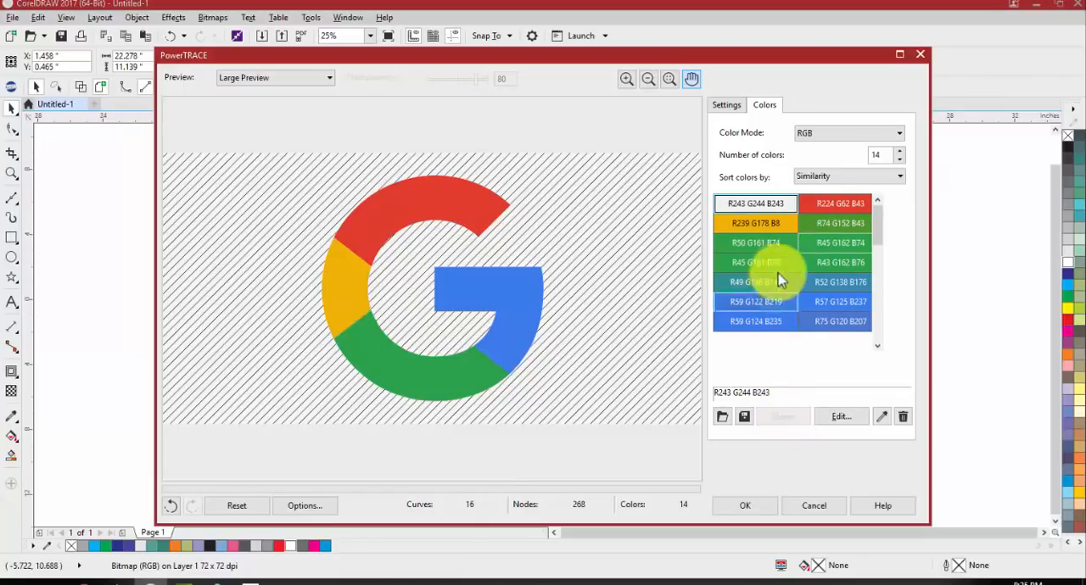
Merge the five green shades of the trace into one color and the five blue shades into another
click(824, 226)
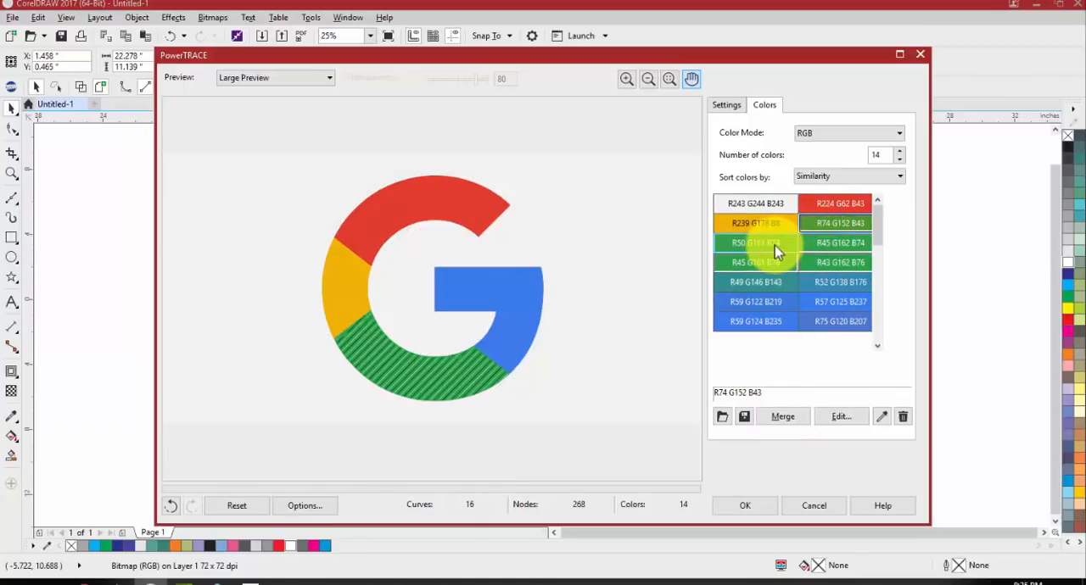
click(785, 415)
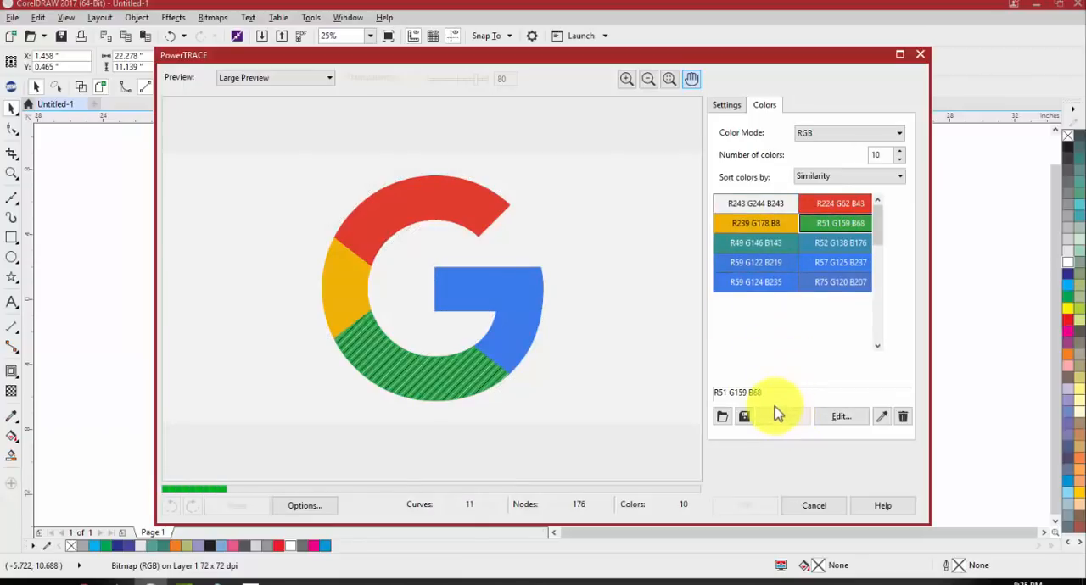
click(828, 246)
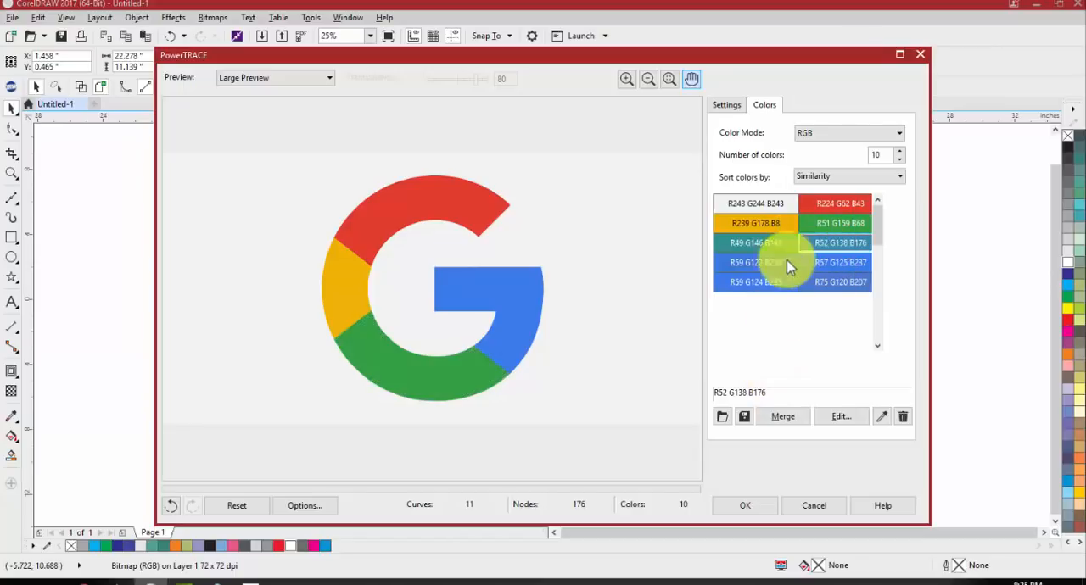
ctrl+click(786, 262)
ctrl+click(764, 285)
ctrl+click(827, 284)
ctrl+click(828, 263)
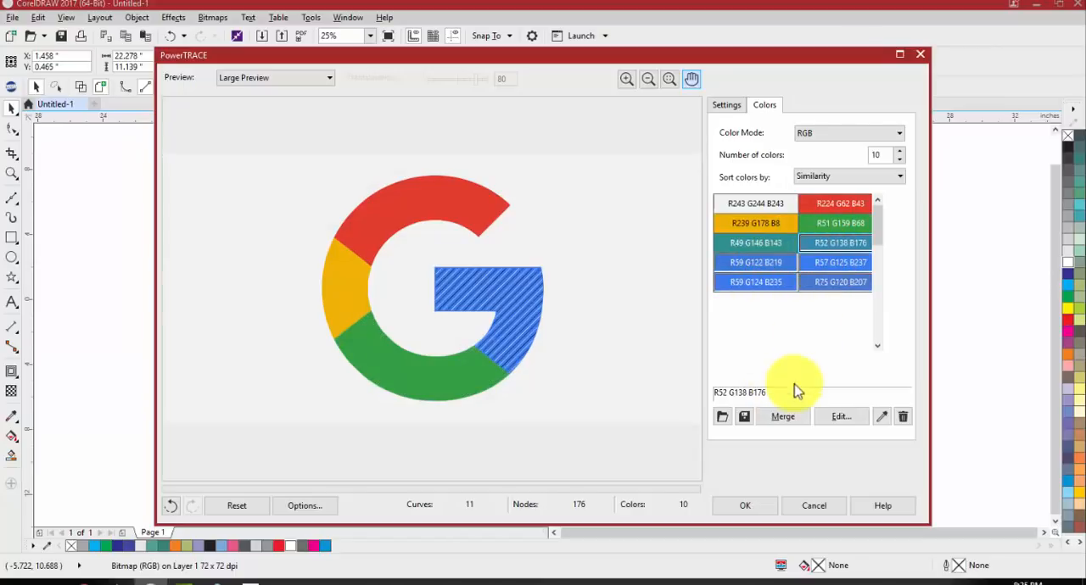
click(785, 417)
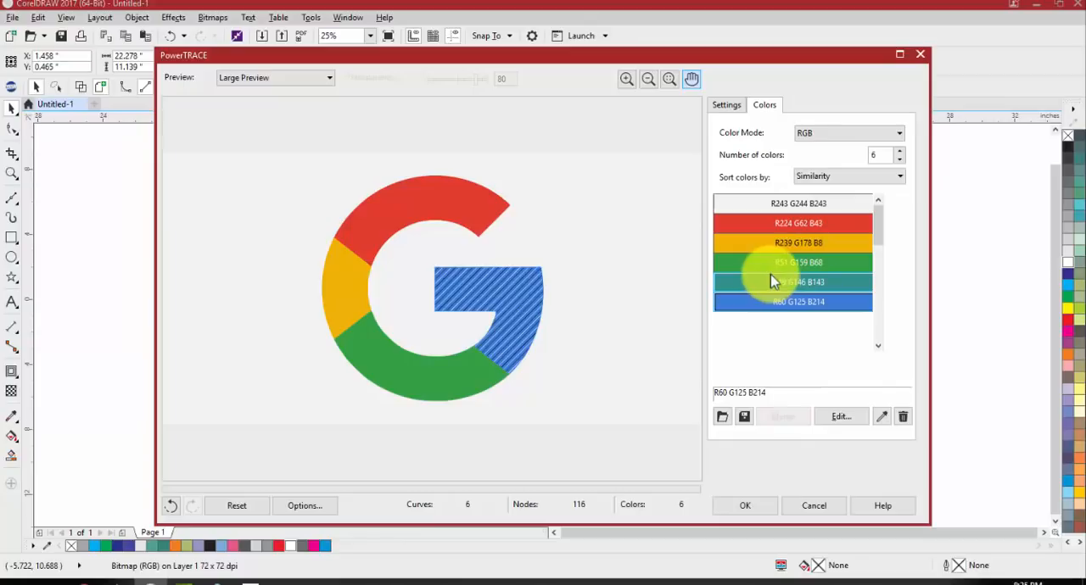
Merge the leftover teal trace color with the green
click(771, 279)
ctrl+click(770, 265)
click(777, 416)
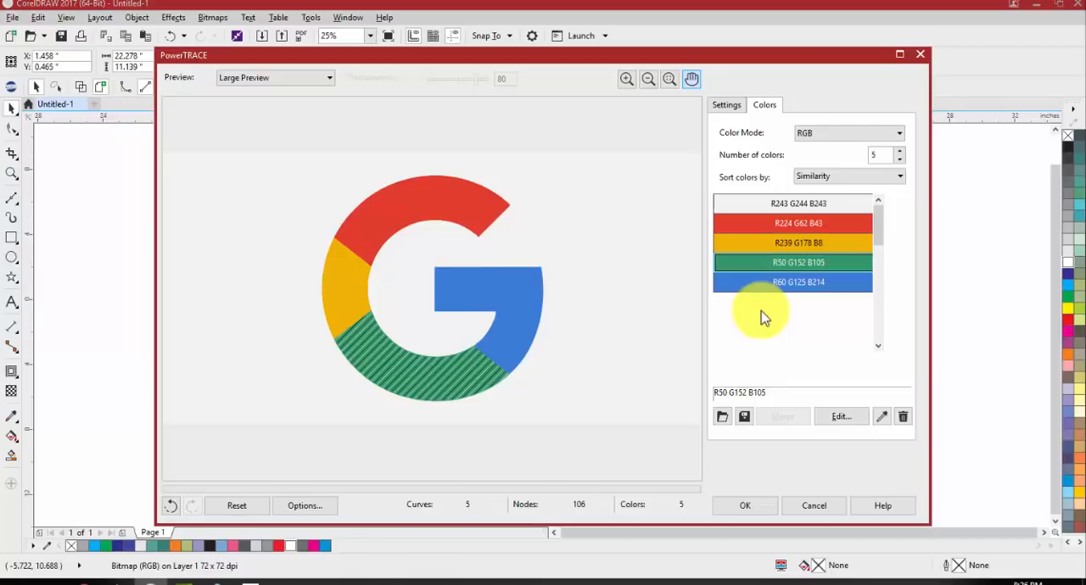
Check the edges of the five-color trace in the preview and apply the trace to the logo
scroll(501, 328, up, 3)
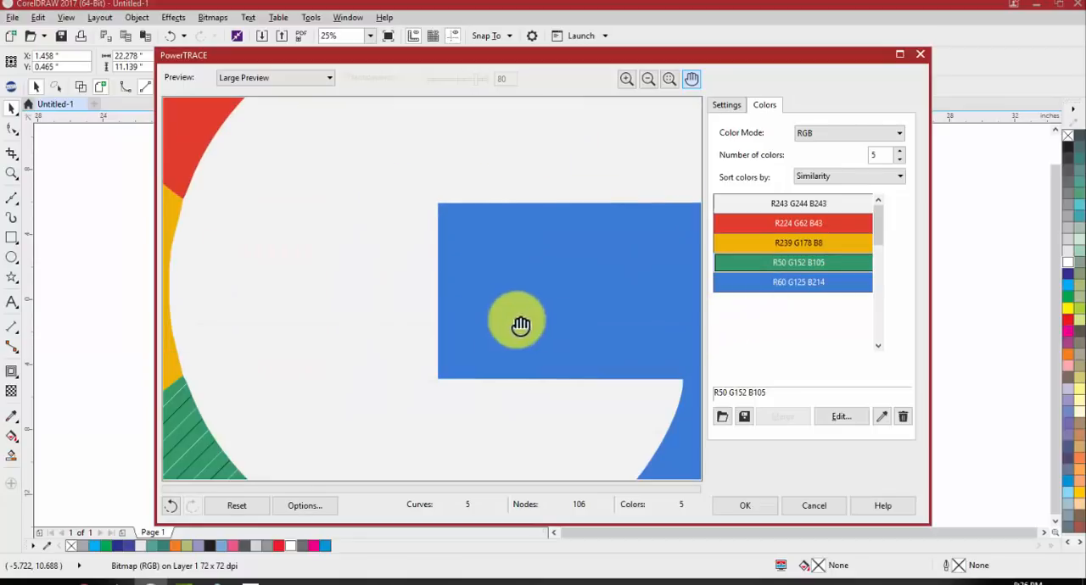
drag(530, 319, 450, 199)
scroll(563, 357, down, 1)
scroll(556, 353, up, 1)
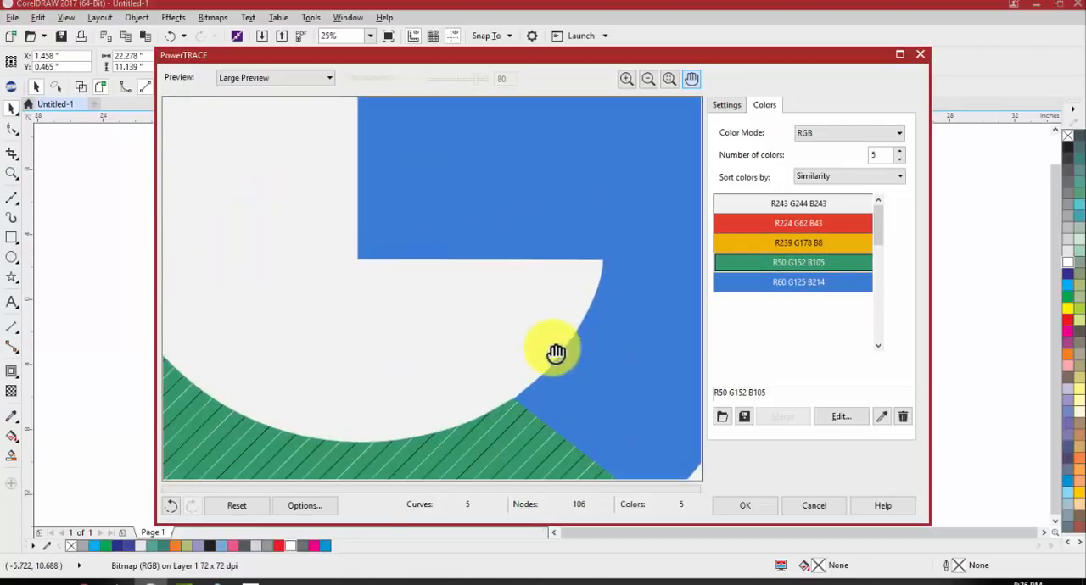
scroll(555, 354, down, 3)
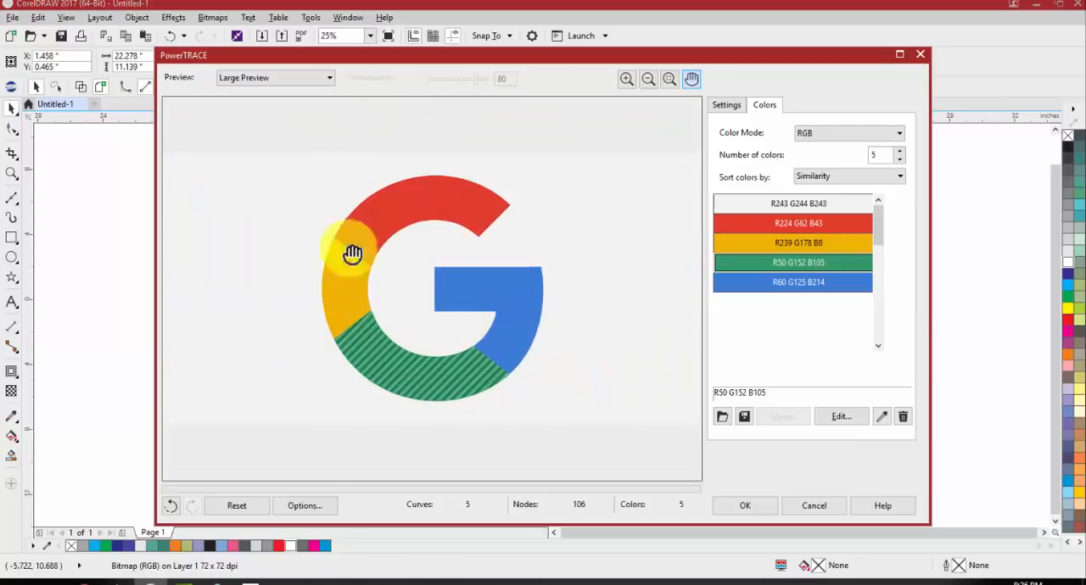
click(740, 506)
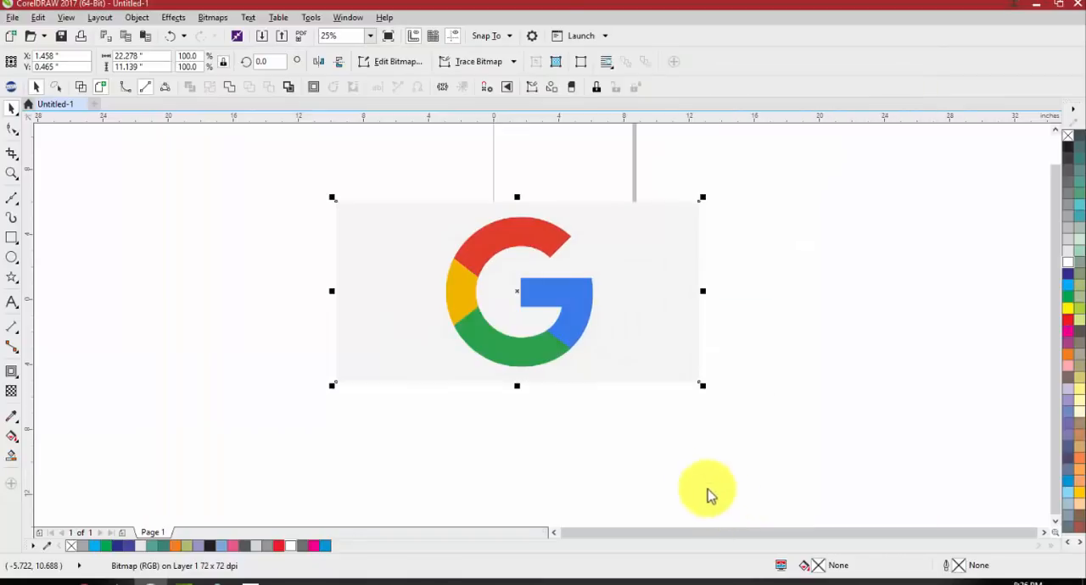
Separate the traced logo from the original bitmap, delete the bitmap, and place the traced group at about X 5.97 and Y 5.468 inches
scroll(463, 257, down, 1)
drag(661, 289, 700, 261)
drag(529, 280, 382, 233)
key(Delete)
mouse_move(727, 281)
mouse_down()
mouse_move(509, 230)
mouse_move(519, 231)
mouse_up()
scroll(511, 186, up, 1)
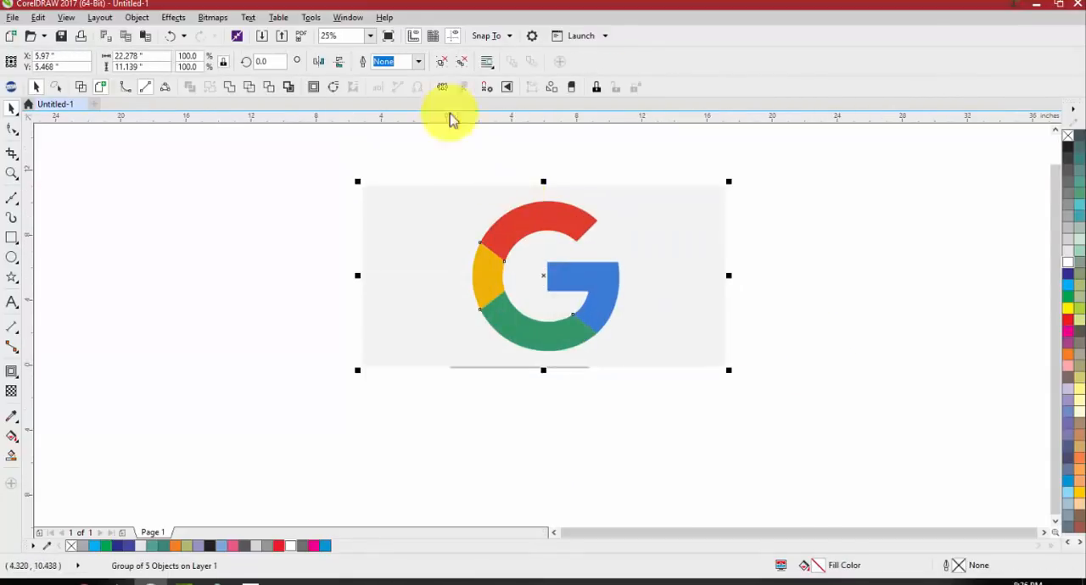
Ungroup the traced logo and delete its light gray background shape
click(444, 68)
drag(447, 207, 319, 208)
key(Delete)
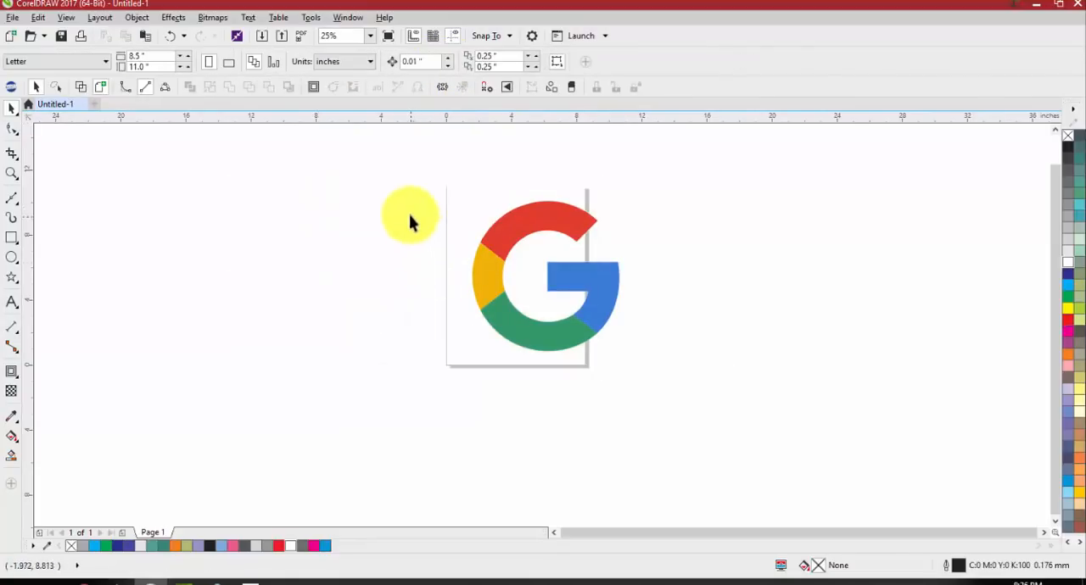
Move all four colored logo segments together to the empty area right of the page and deselect them
scroll(545, 243, up, 1)
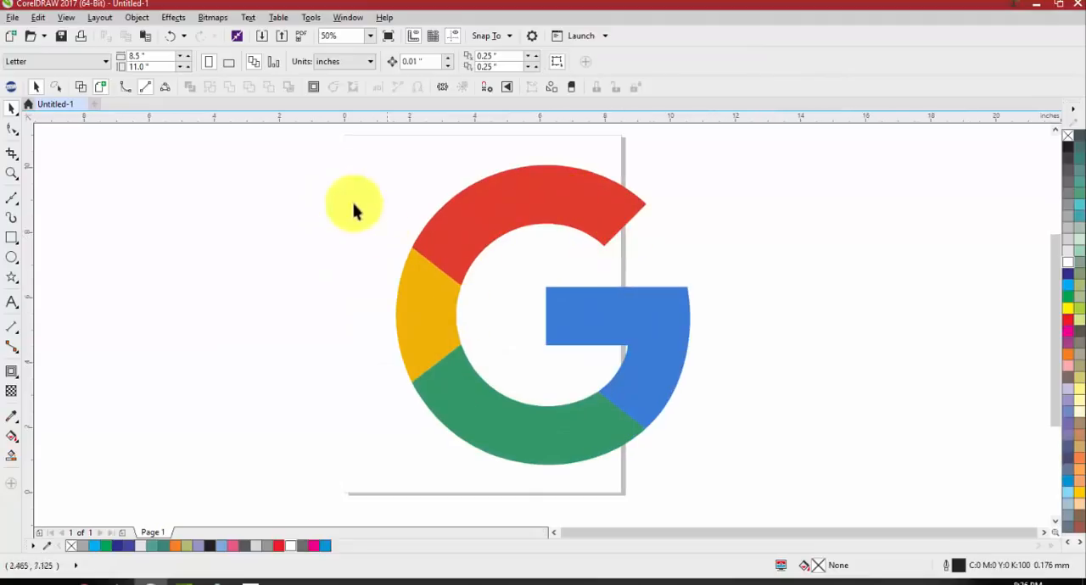
drag(318, 133, 807, 490)
scroll(438, 226, down, 1)
drag(439, 226, 639, 231)
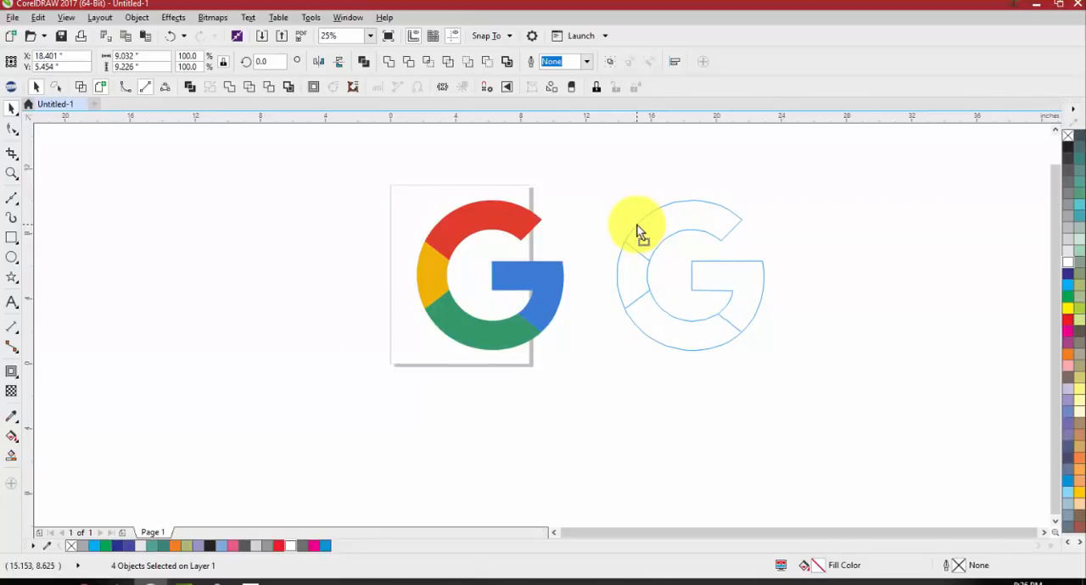
drag(638, 231, 652, 213)
click(599, 192)
Try moving the colored logo segments apart individually, and undo the moves to reassemble the G
drag(633, 273, 617, 273)
drag(656, 316, 649, 334)
drag(738, 297, 770, 304)
key(ctrl+z)
key(ctrl+z)
key(ctrl+z)
key(ctrl+z)
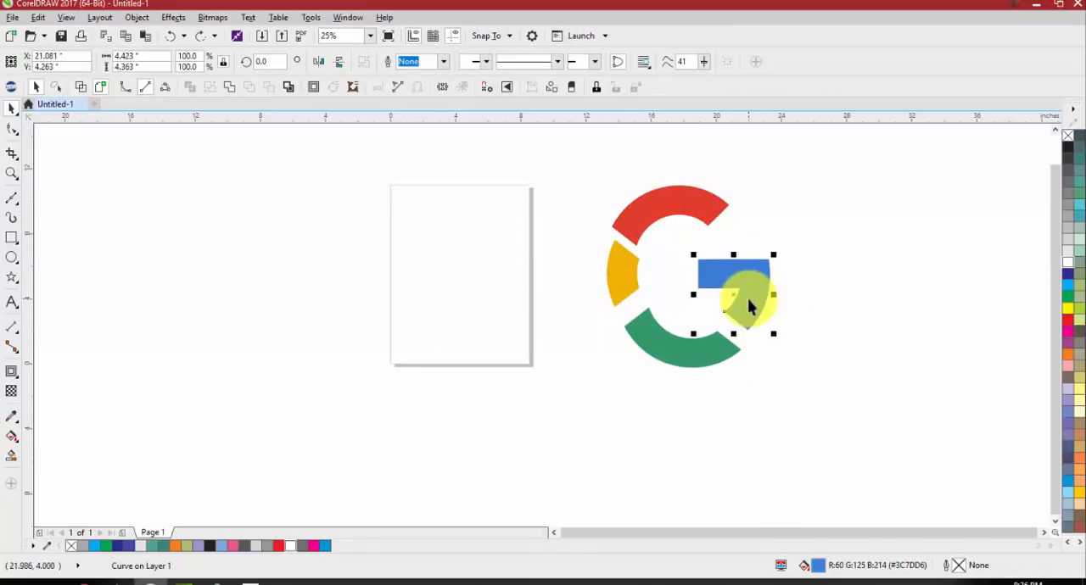
key(Escape)
scroll(668, 221, up, 1)
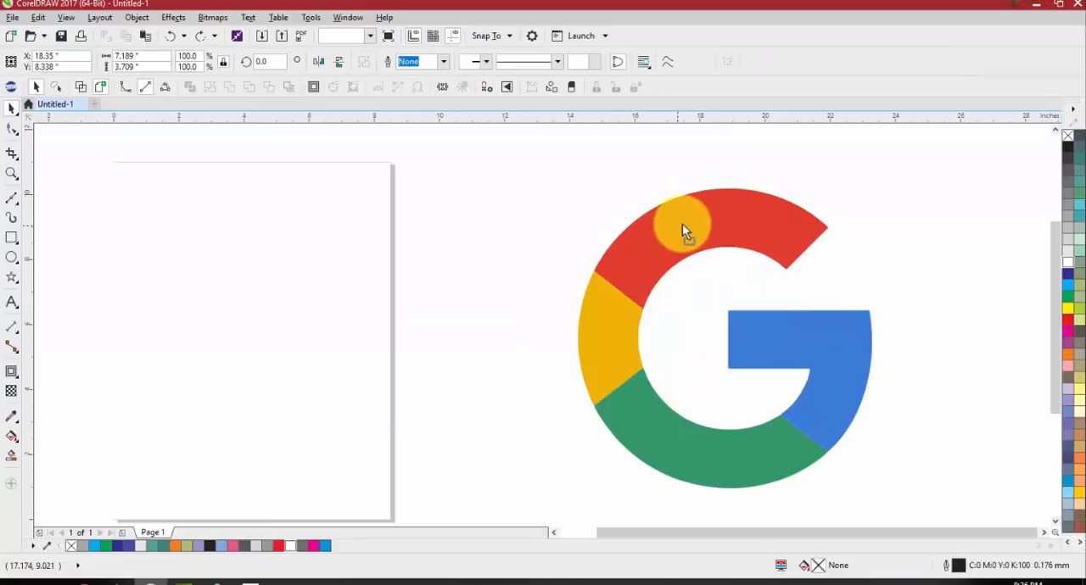
click(674, 227)
click(526, 252)
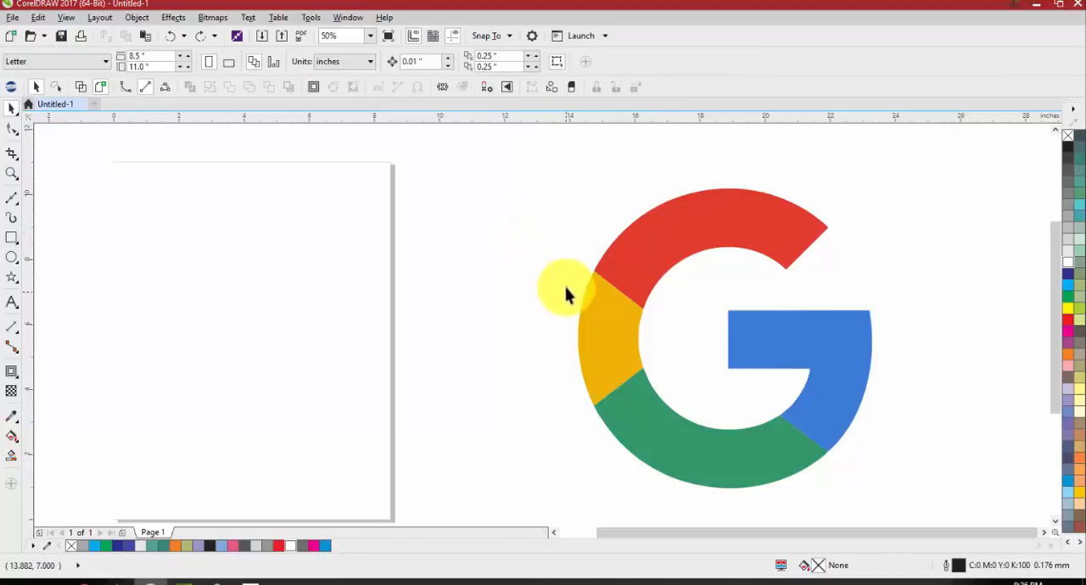
Undo the recent edits until the original bitmap is restored beside the traced logo group, and select the bitmap
scroll(518, 215, down, 1)
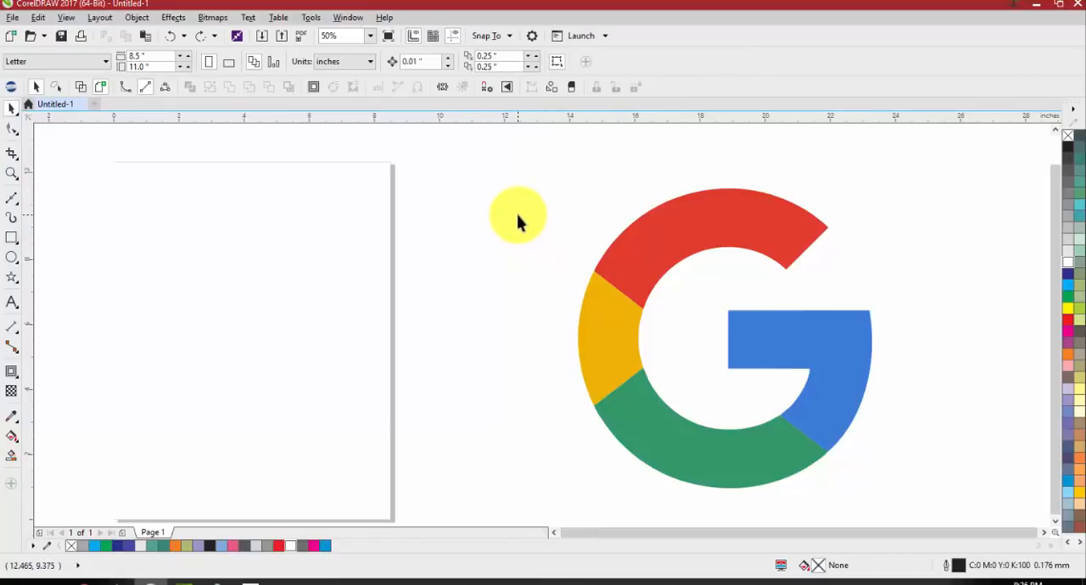
key(ctrl+z)
key(ctrl+z)
key(ctrl+z)
key(ctrl+z)
key(ctrl+z)
key(ctrl+z)
key(ctrl+z)
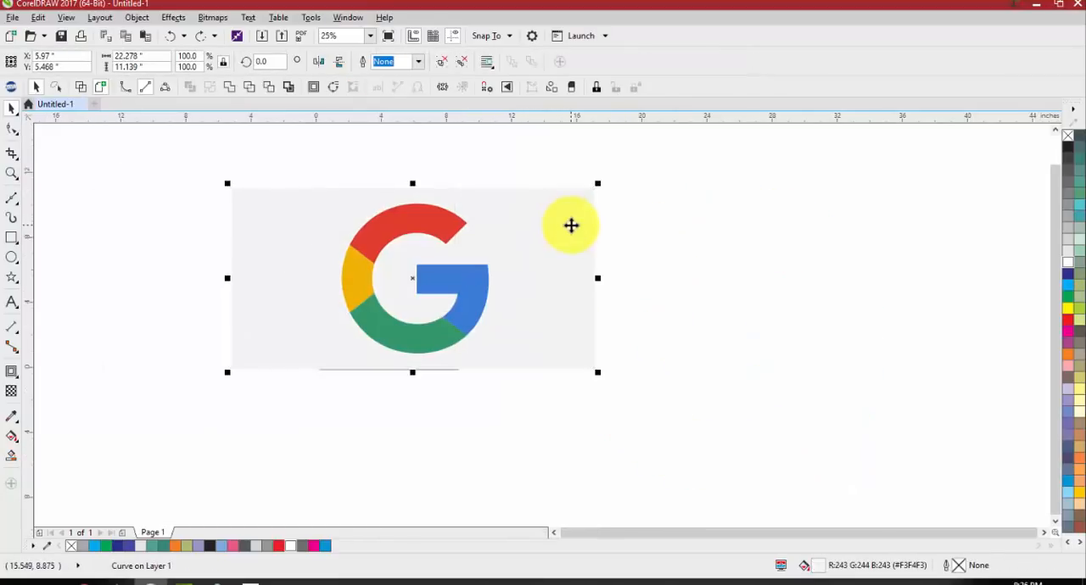
drag(451, 303, 460, 254)
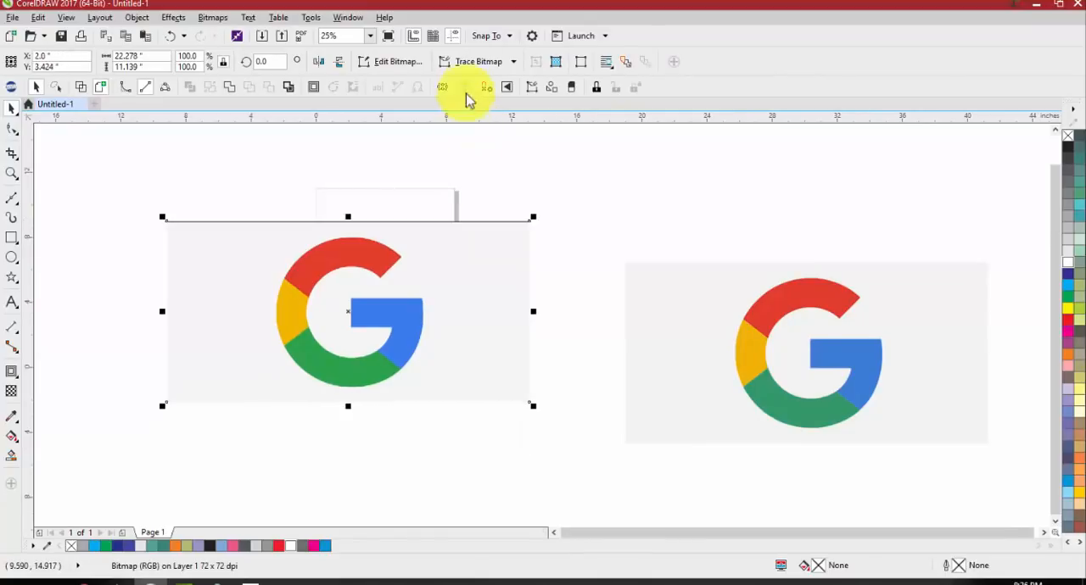
Start an Outline Trace of the bitmap as Clipart and merge the R52 G138 B176 and R60 G124 B237 blues
click(475, 61)
mouse_move(489, 110)
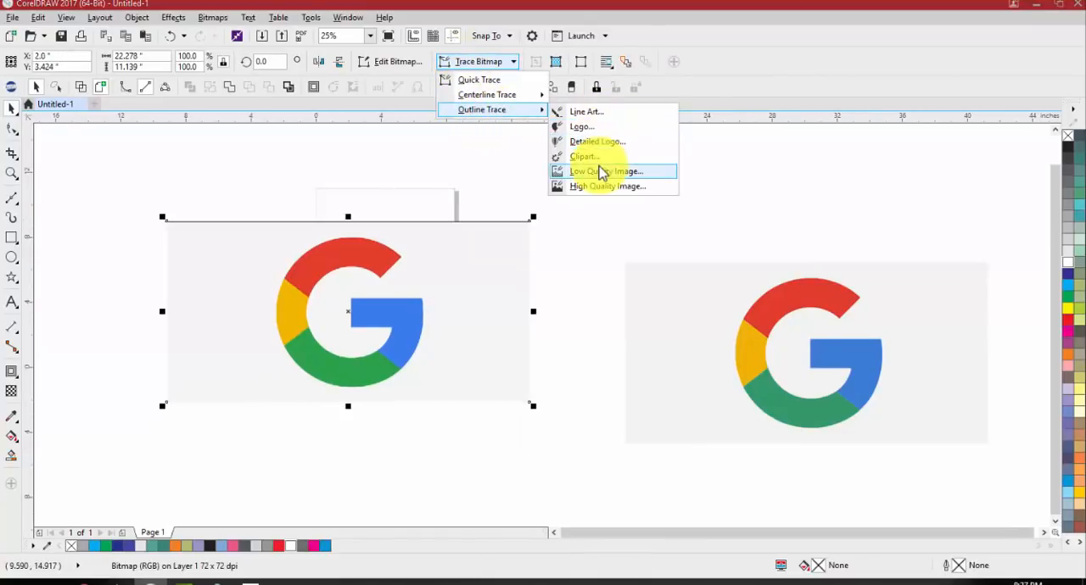
click(596, 159)
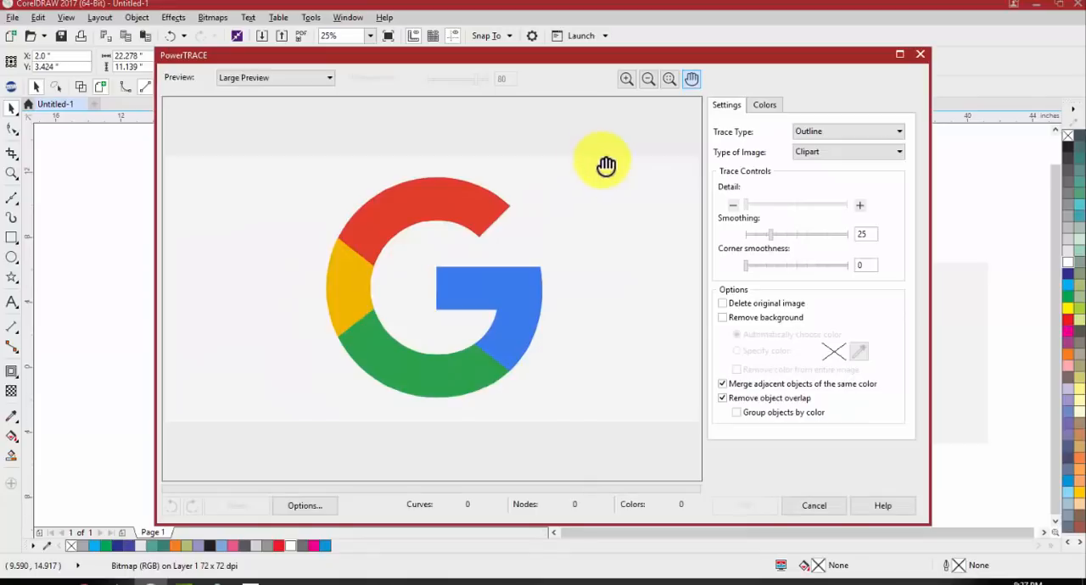
click(763, 106)
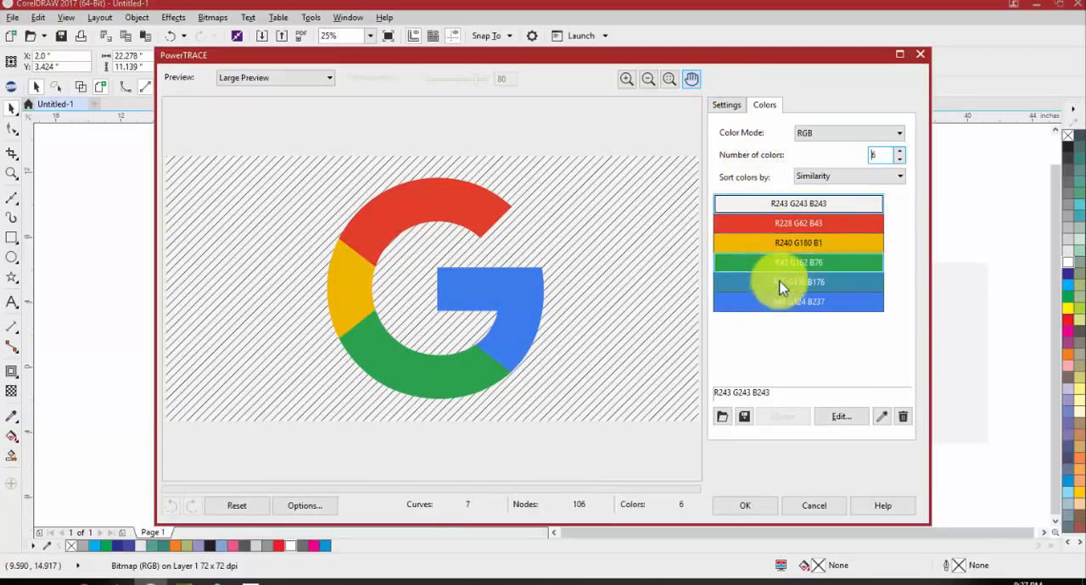
click(782, 289)
ctrl+click(783, 303)
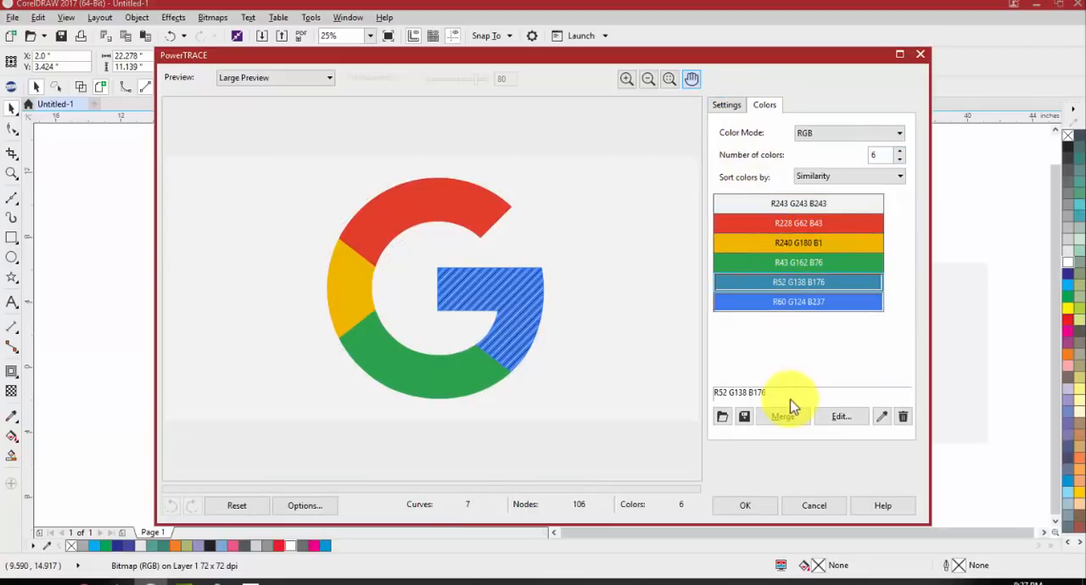
click(804, 420)
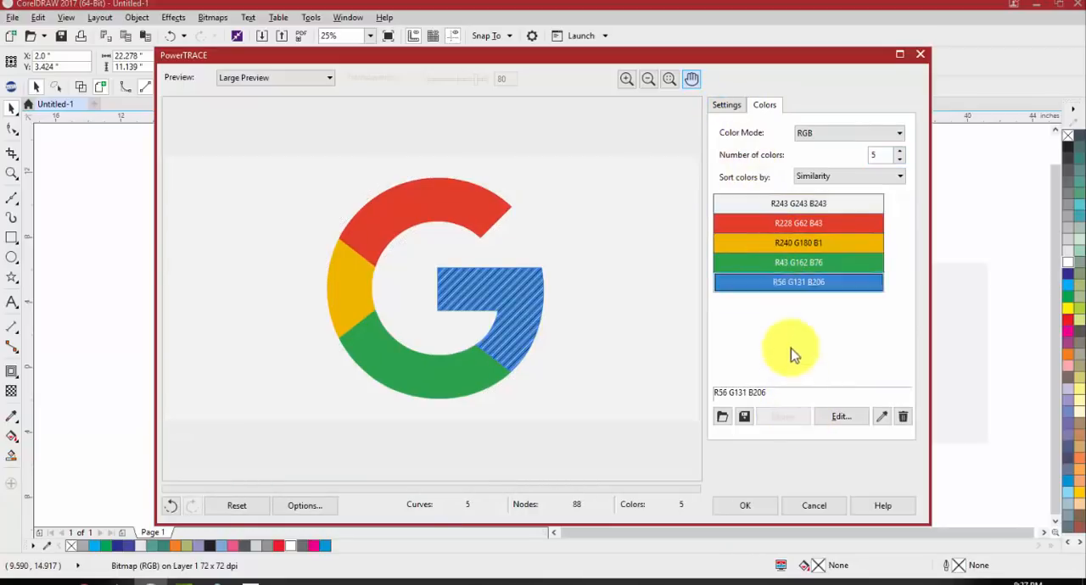
Reset the trace to 6 colors, try merging the two blues once more, and set the number of colors back to 6
click(901, 154)
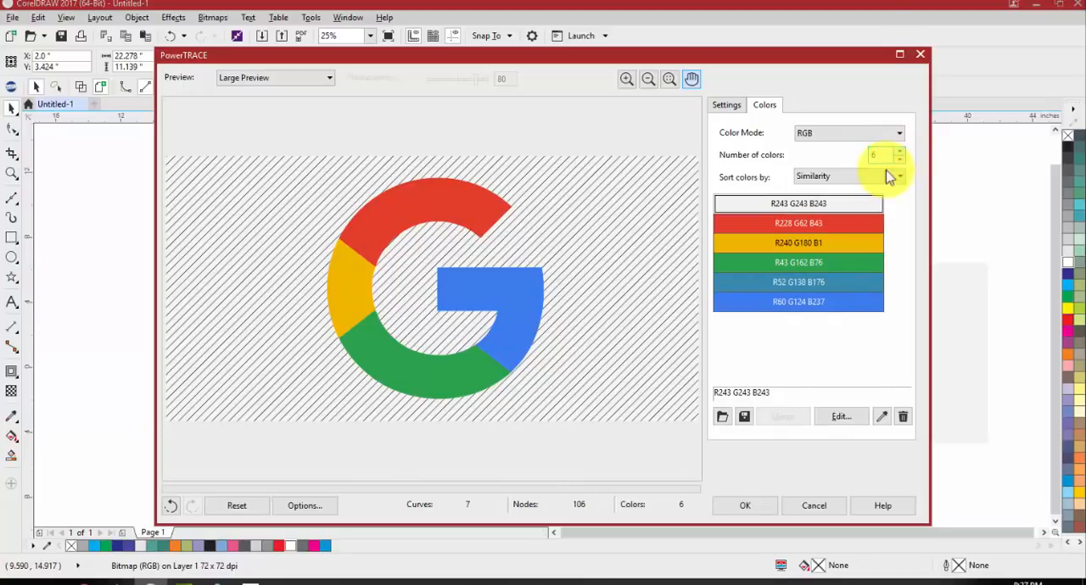
click(795, 287)
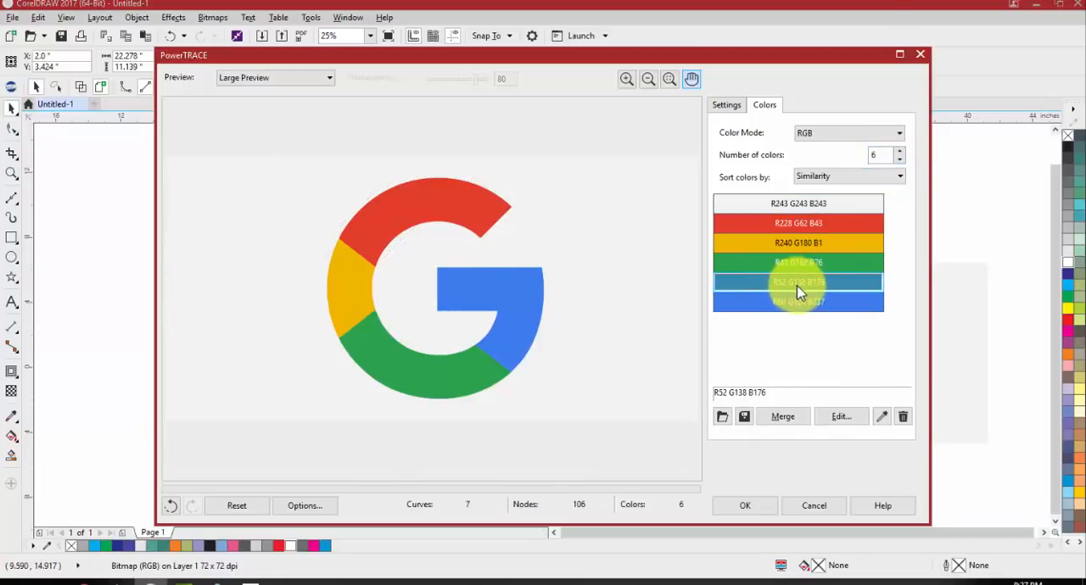
ctrl+click(806, 307)
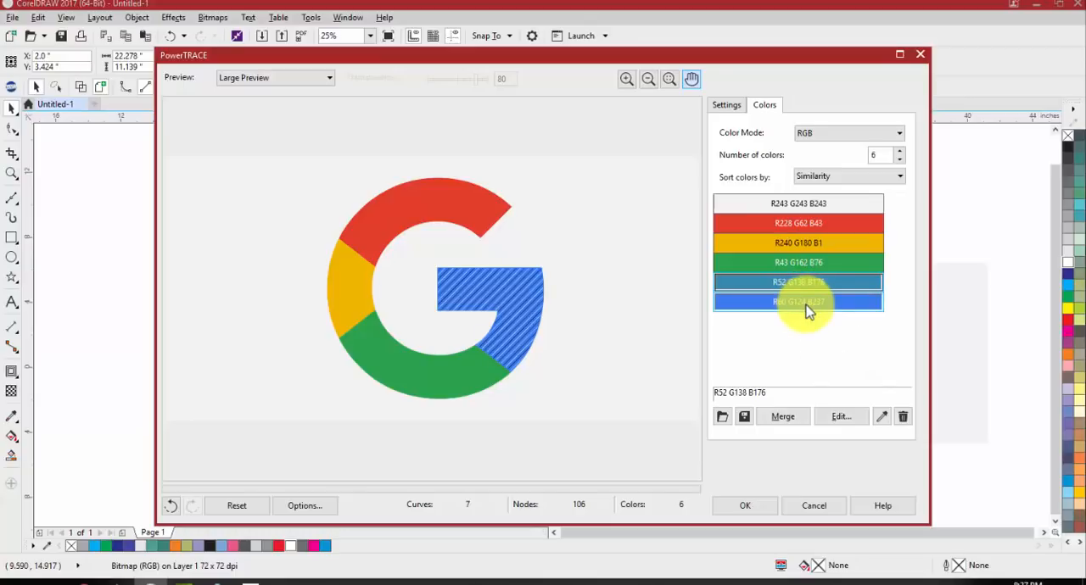
click(782, 417)
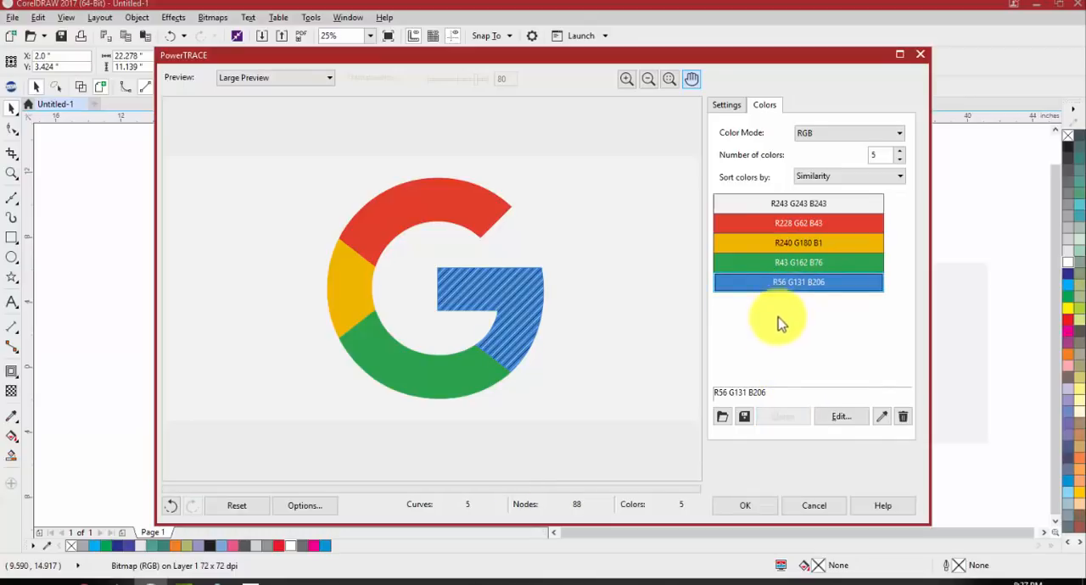
click(883, 155)
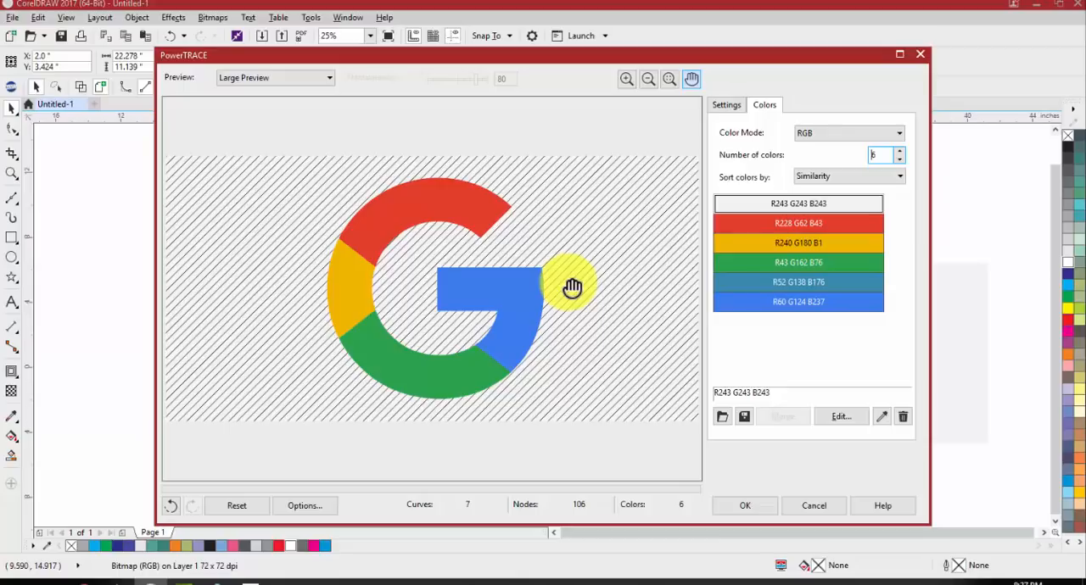
Enable background removal for the trace with the background color chosen automatically, and check the preview
scroll(652, 272, down, 2)
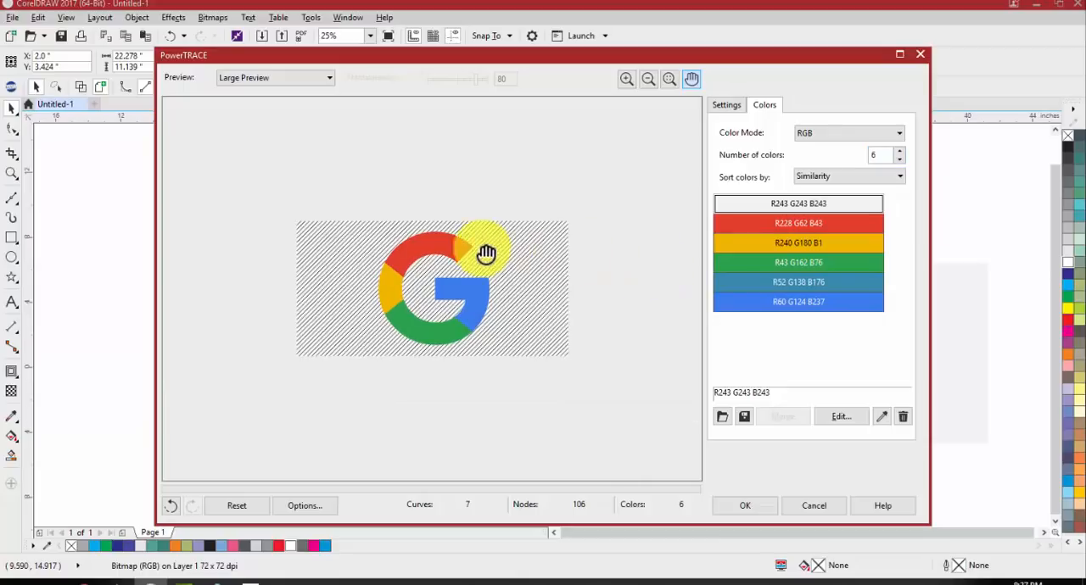
click(726, 104)
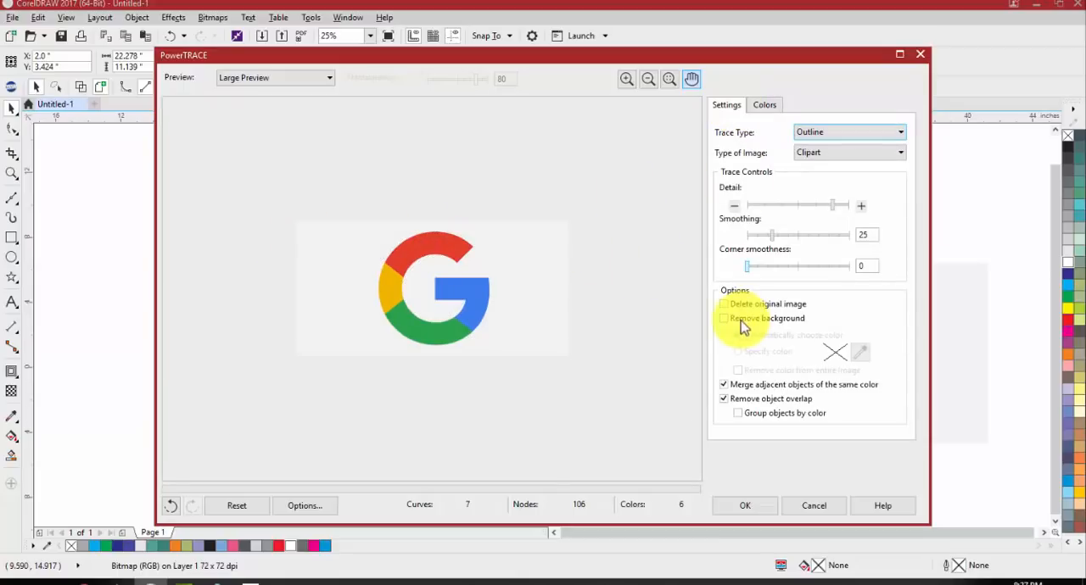
scroll(456, 303, up, 2)
scroll(400, 296, down, 2)
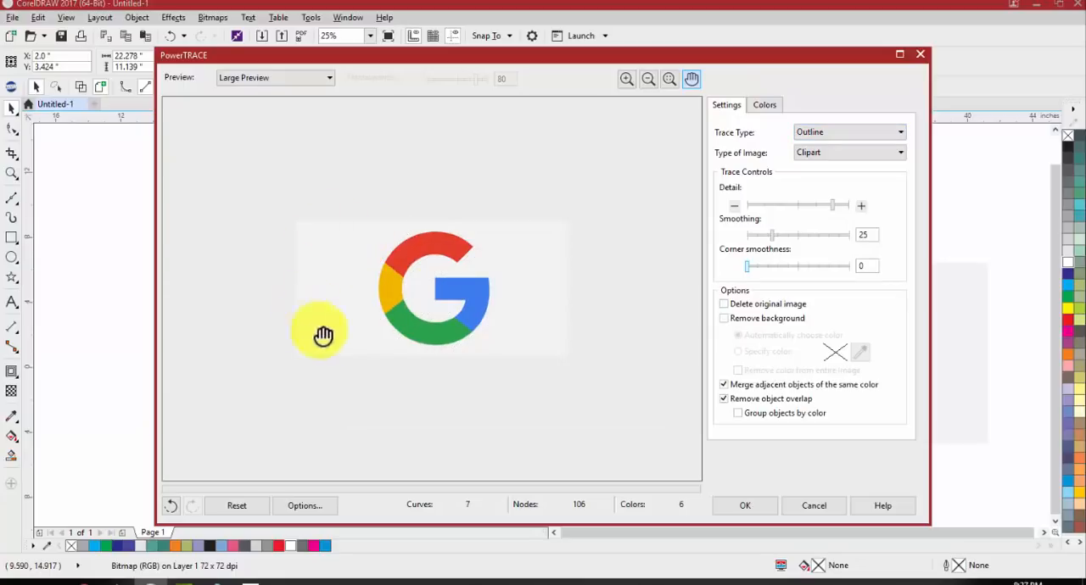
click(724, 318)
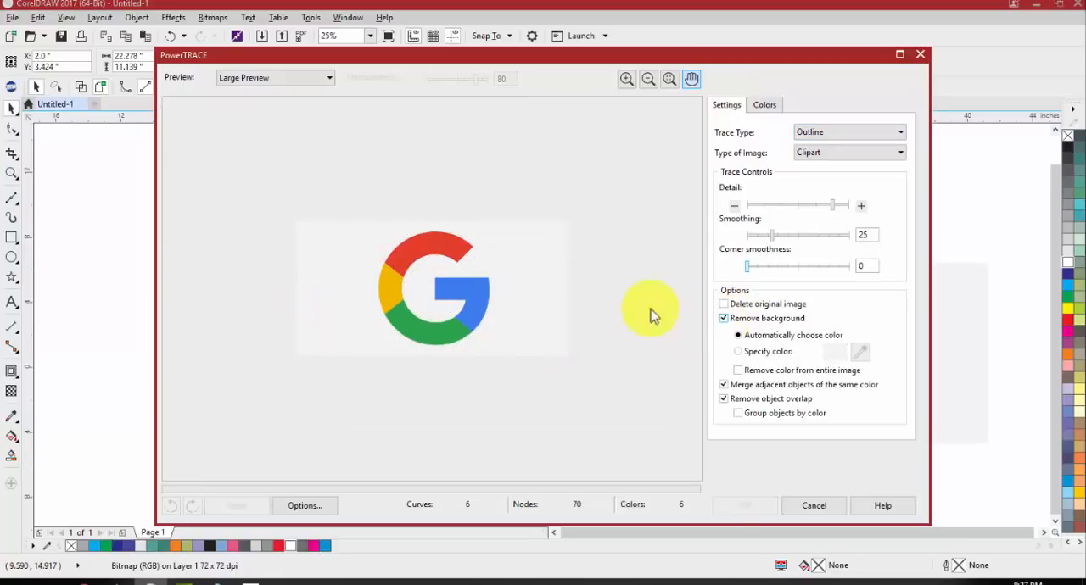
scroll(402, 296, up, 2)
scroll(409, 283, down, 2)
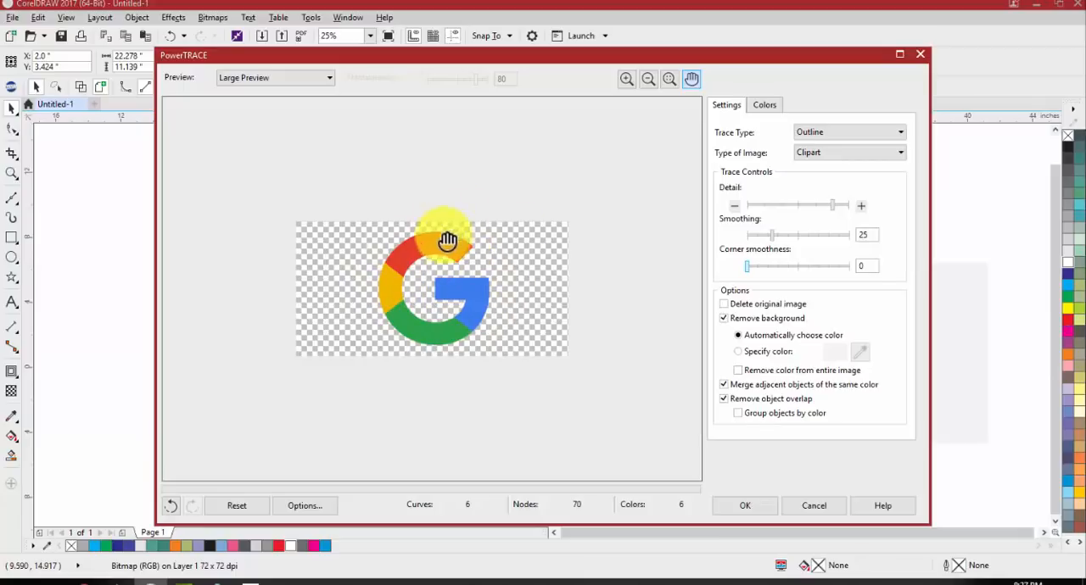
Merge the two blue colors of the background-free trace and try deleting the light gray R243 G243 B243 color
click(766, 104)
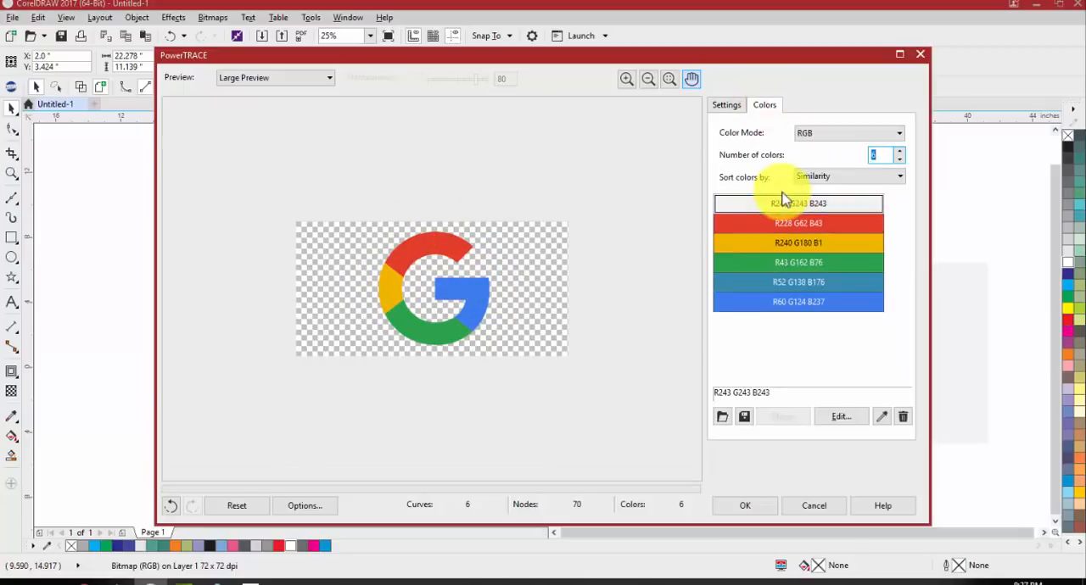
click(787, 299)
click(783, 416)
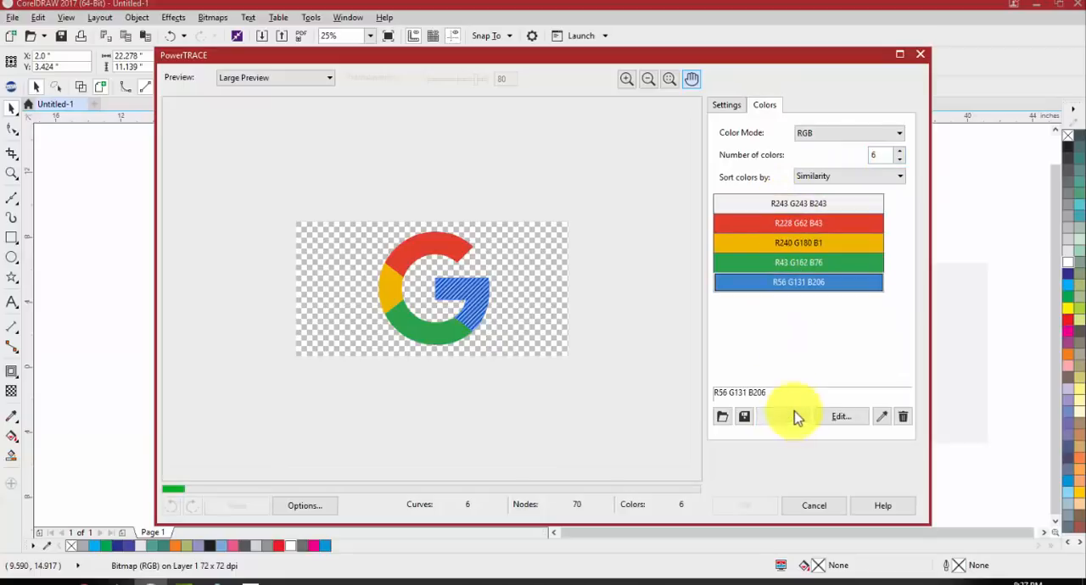
scroll(444, 286, up, 2)
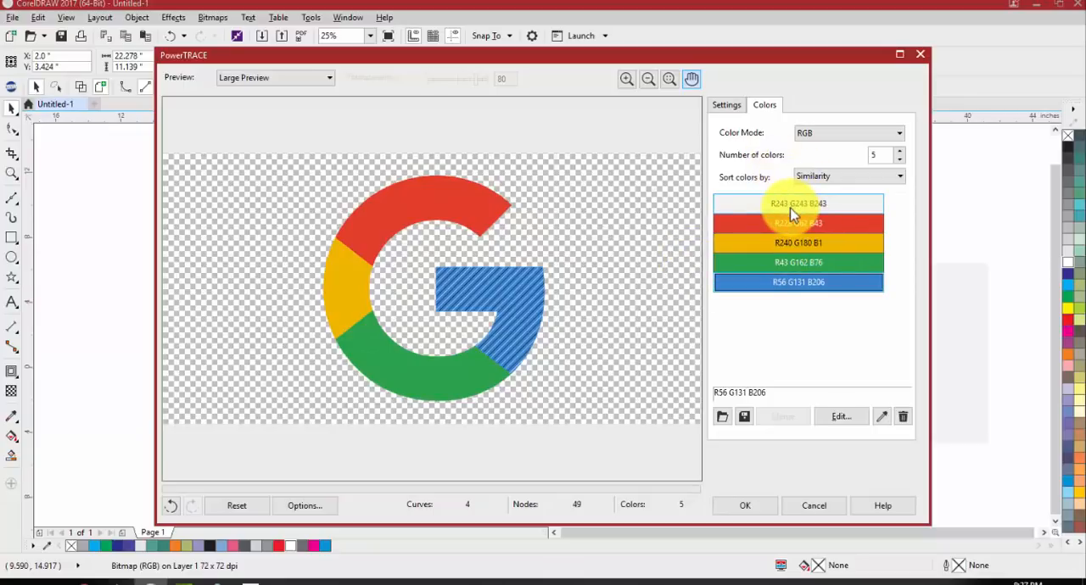
scroll(602, 251, down, 1)
scroll(407, 288, up, 1)
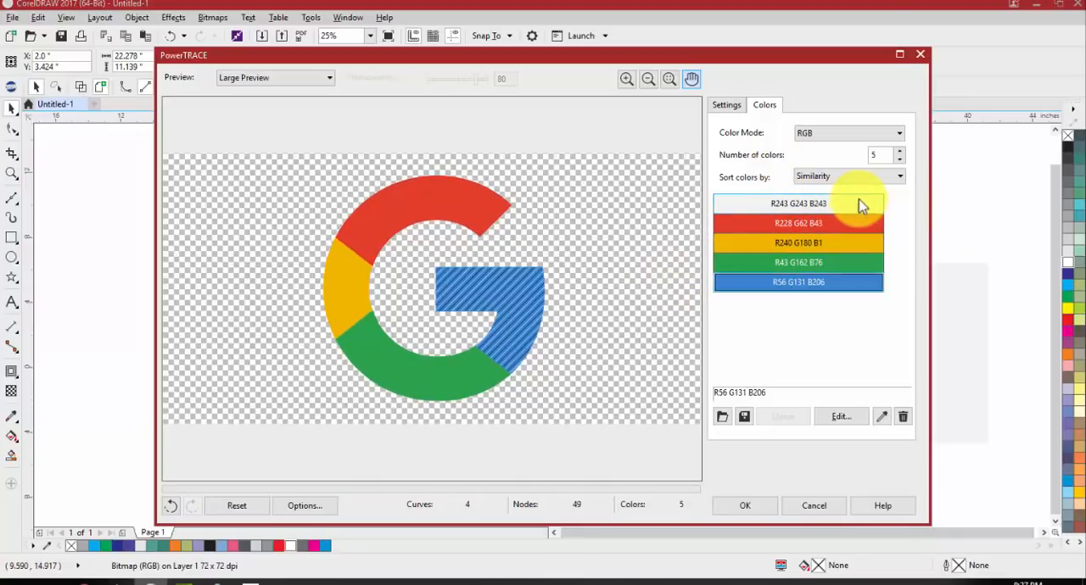
click(852, 204)
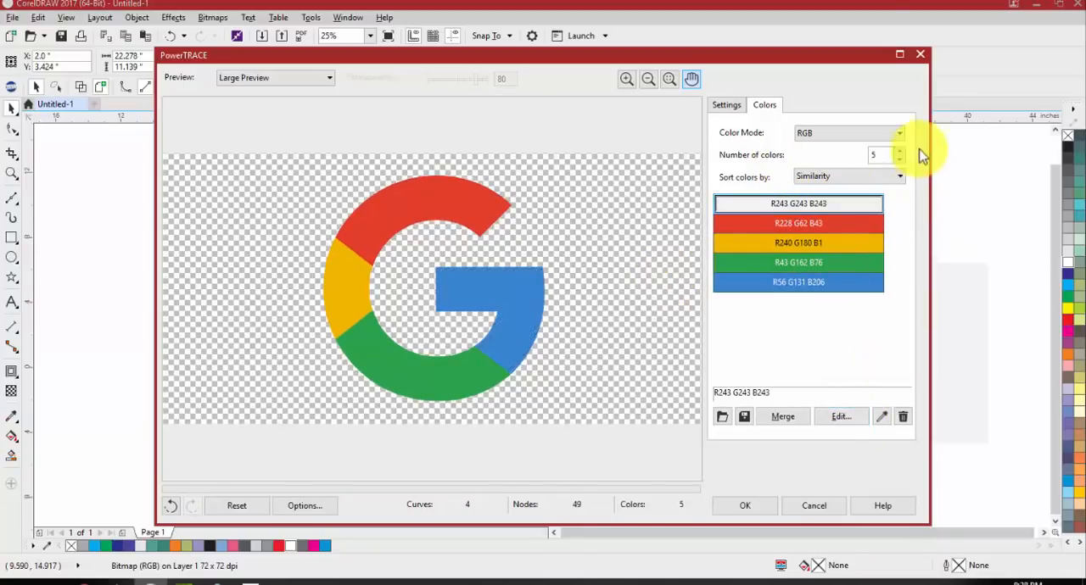
click(901, 416)
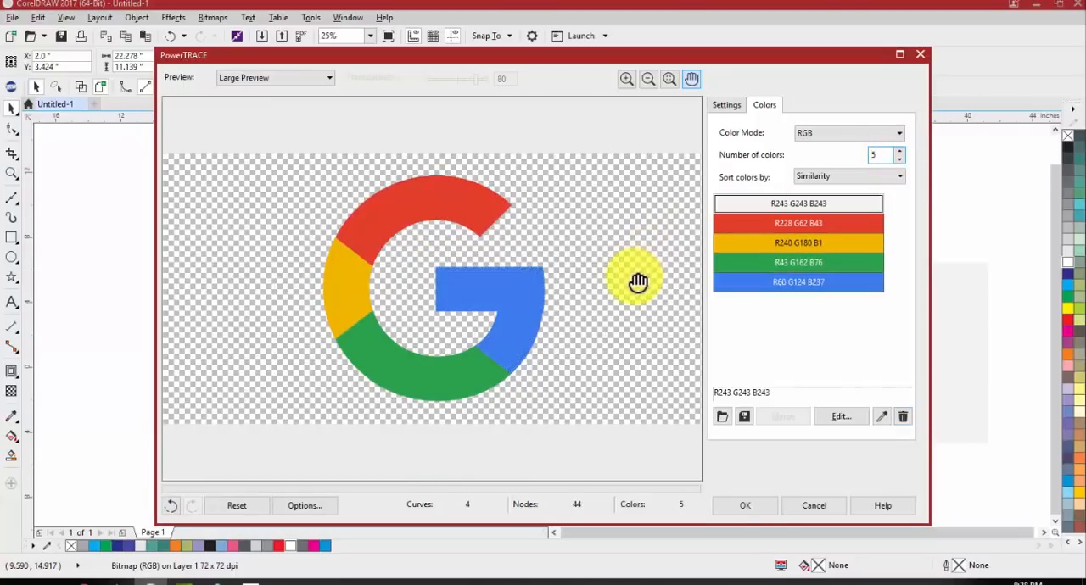
Merge the red, yellow, green and blue trace colors into a single color
click(806, 224)
shift+click(789, 283)
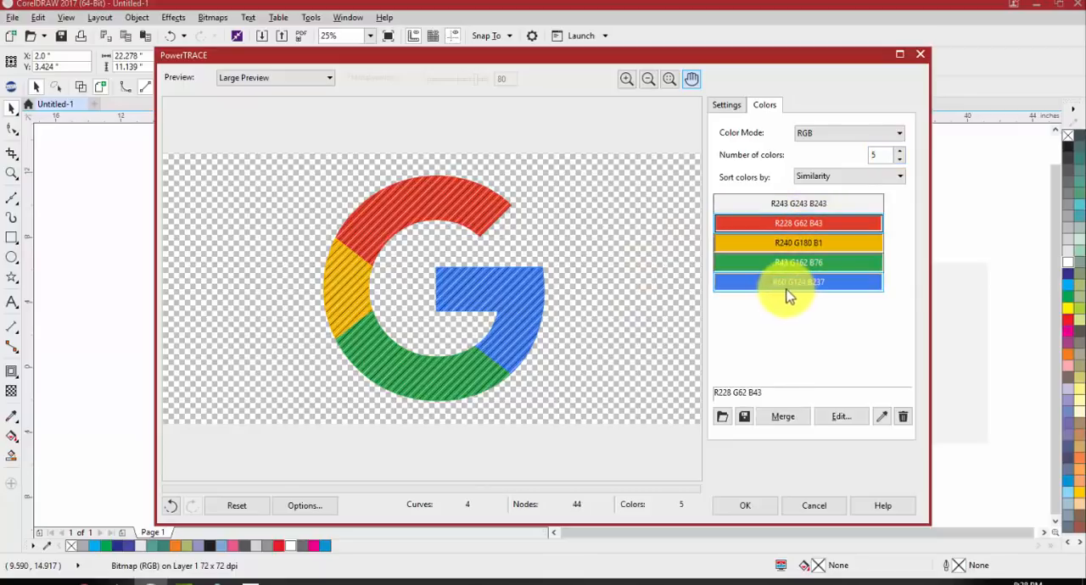
click(792, 416)
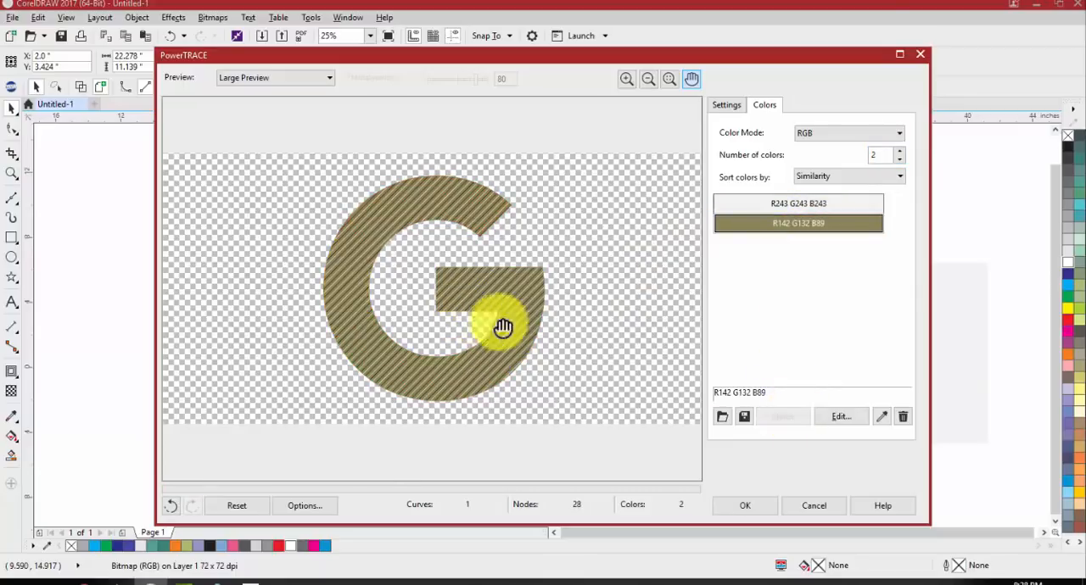
Try deleting the remaining light gray trace color, restore the number of colors to 5, and cancel the trace
click(769, 209)
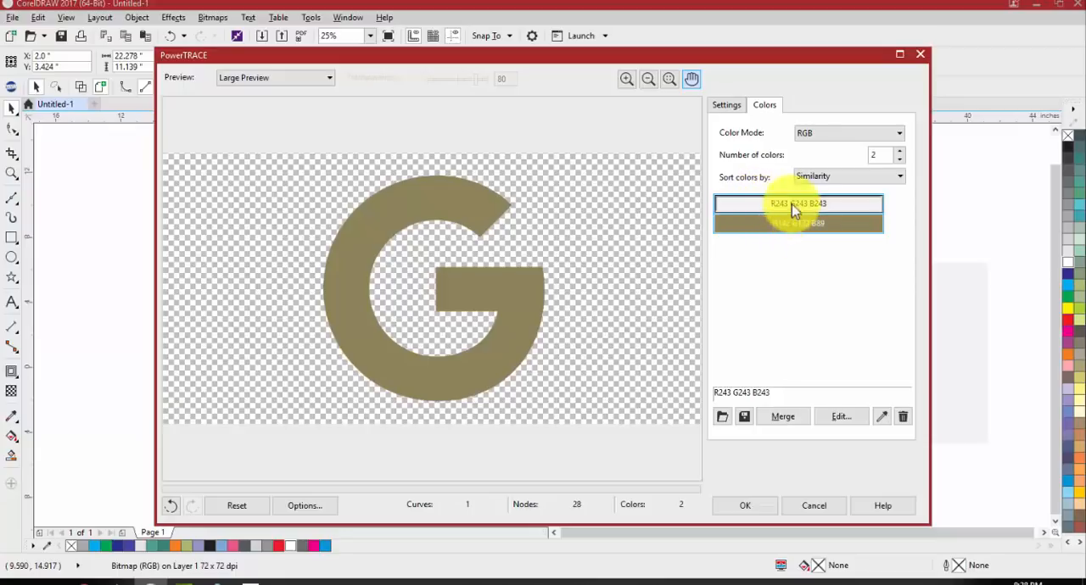
click(904, 418)
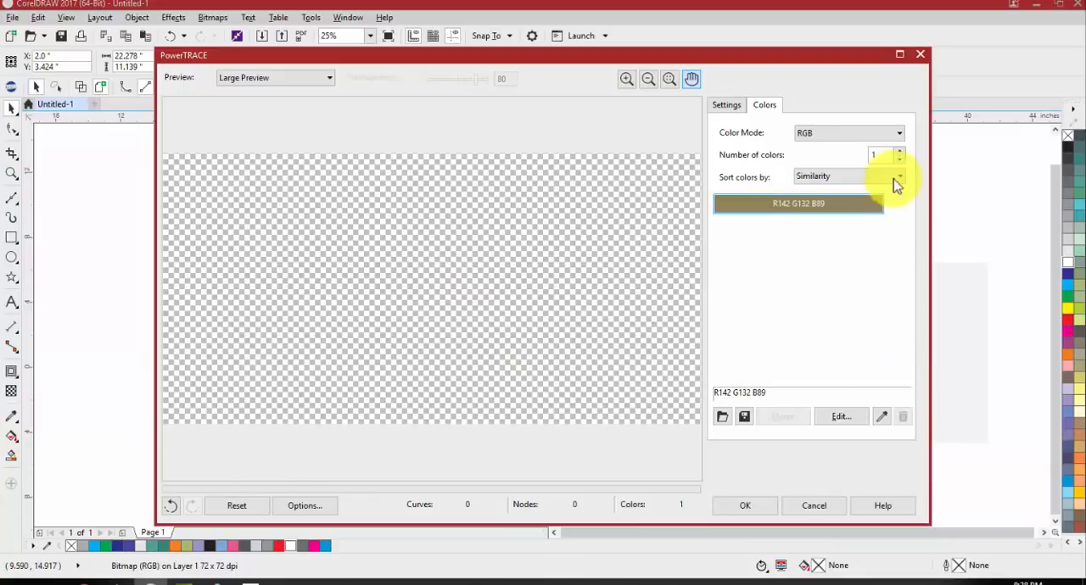
click(900, 156)
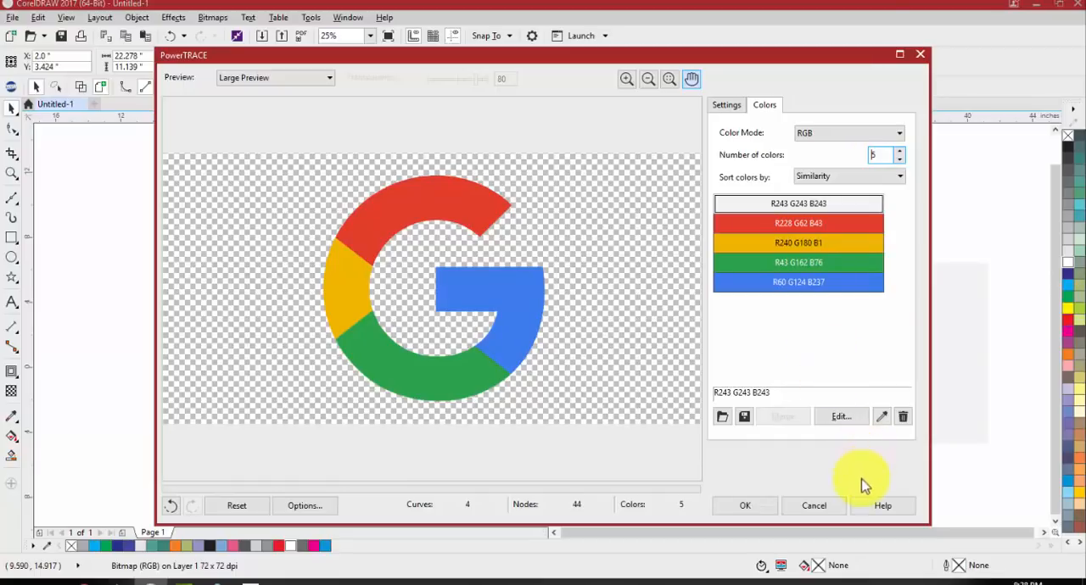
click(814, 507)
click(565, 421)
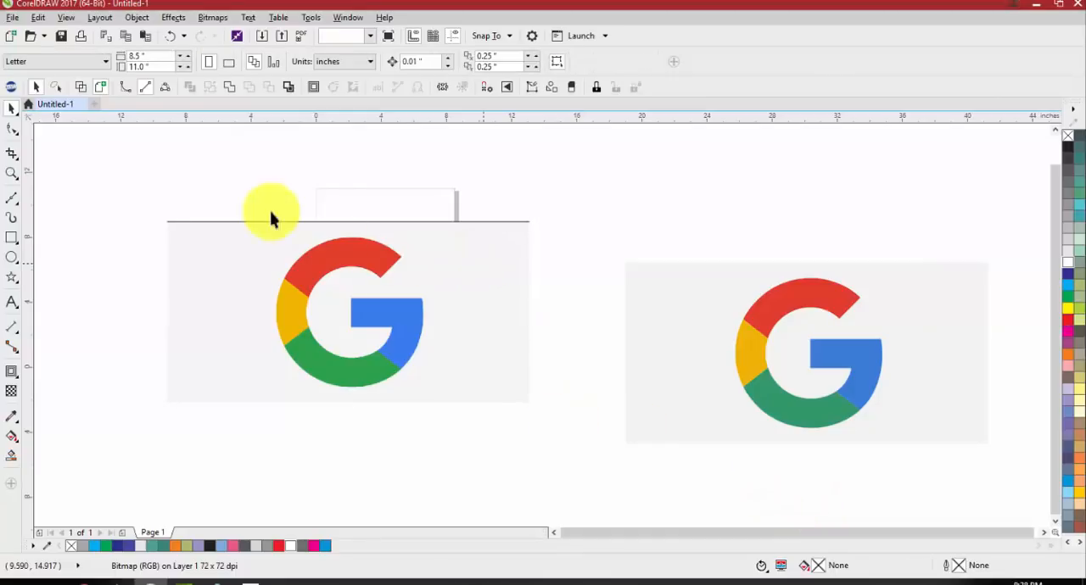
Ungroup the traced logo beside the bitmap and move its five objects together to about X 29.78 and Y 2.88 inches
scroll(264, 212, down, 2)
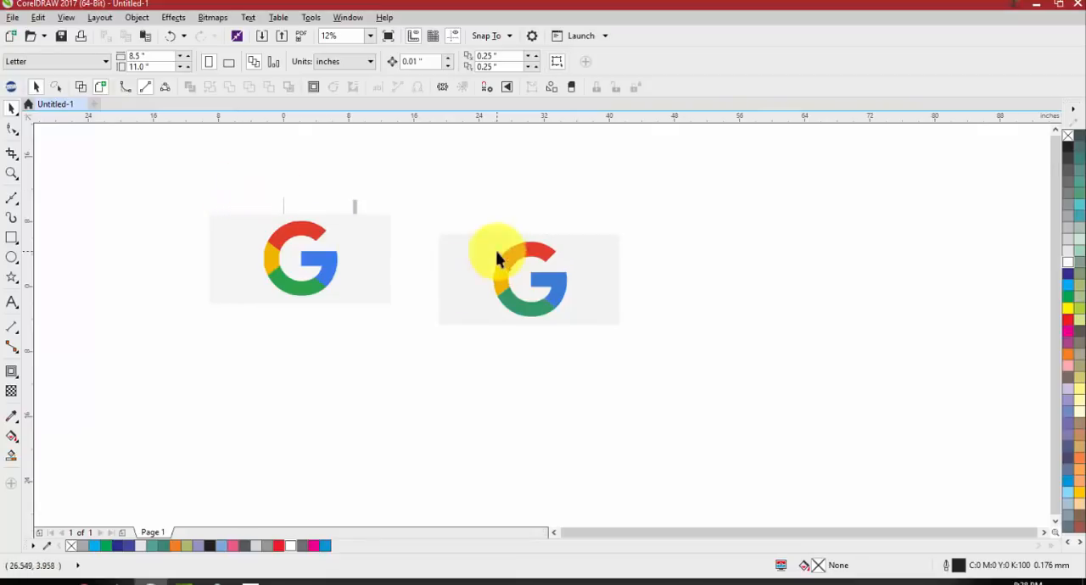
scroll(498, 257, up, 2)
drag(497, 259, 478, 293)
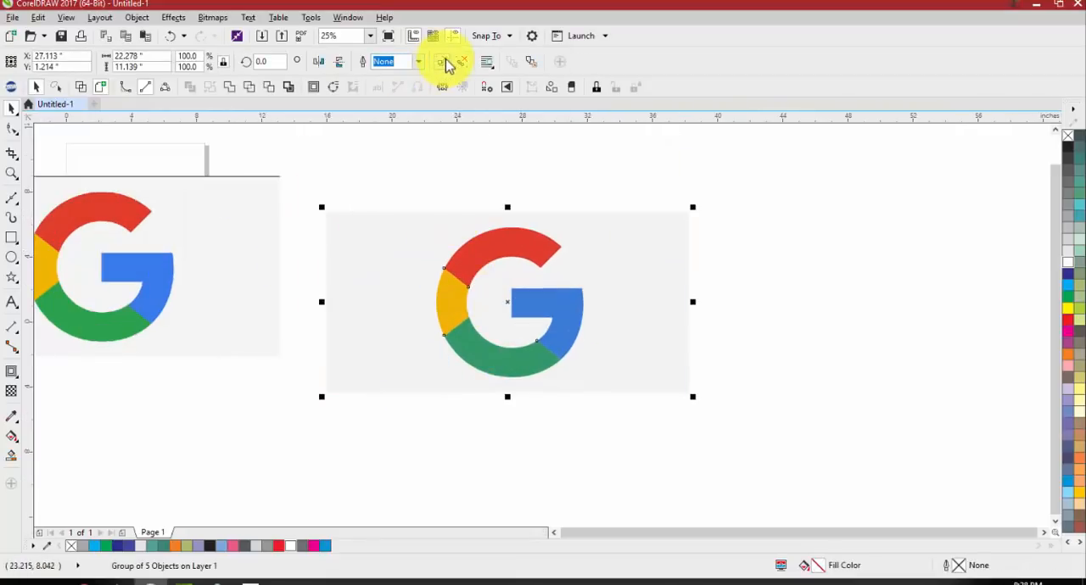
click(443, 60)
drag(680, 237, 721, 205)
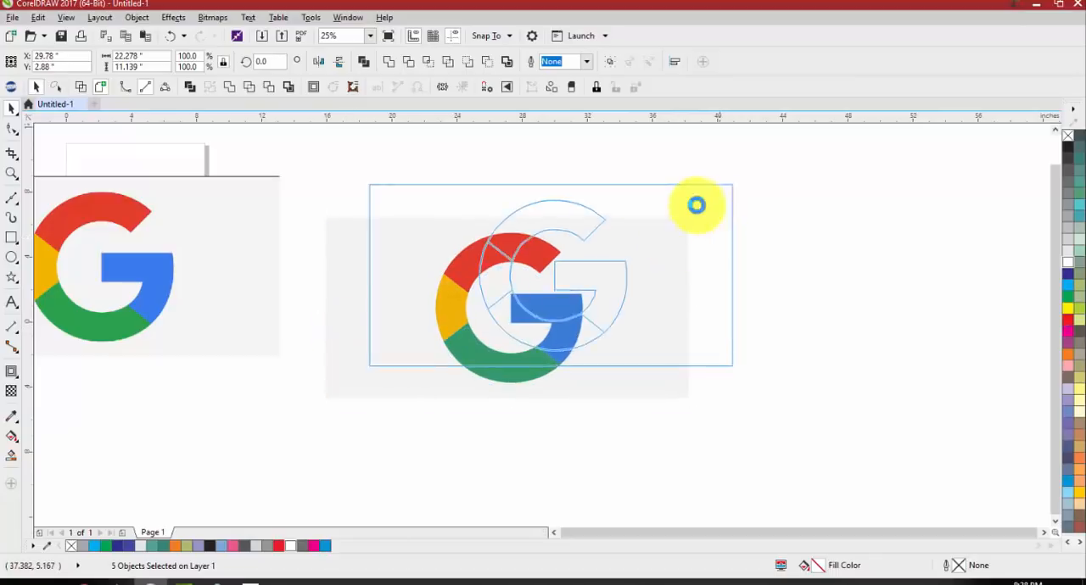
Move the traced logo's light gray background shape away, delete it, and select the four colored segments together
click(506, 62)
drag(418, 206, 402, 280)
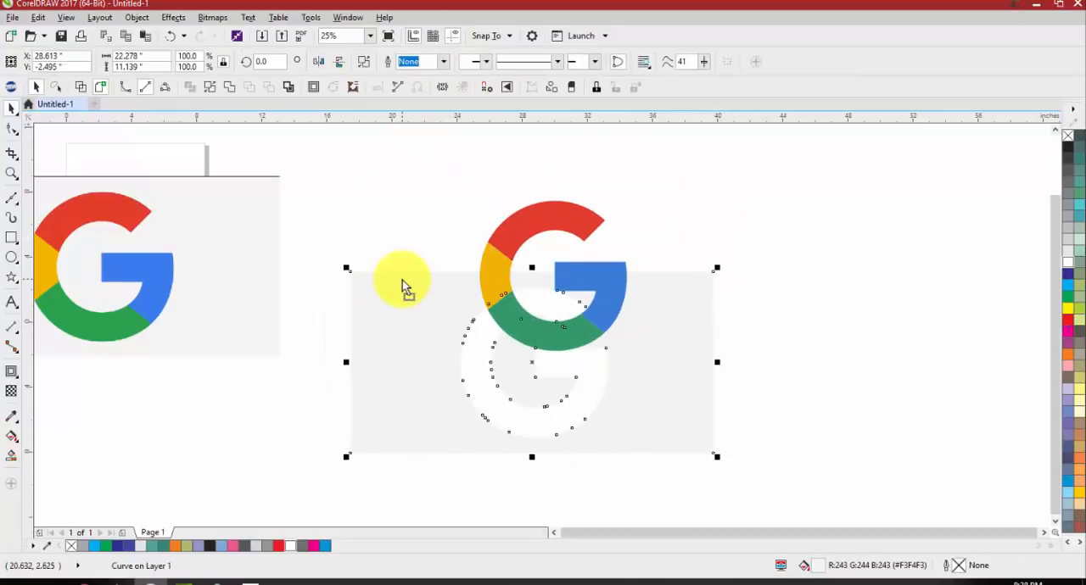
key(Delete)
drag(489, 327, 444, 376)
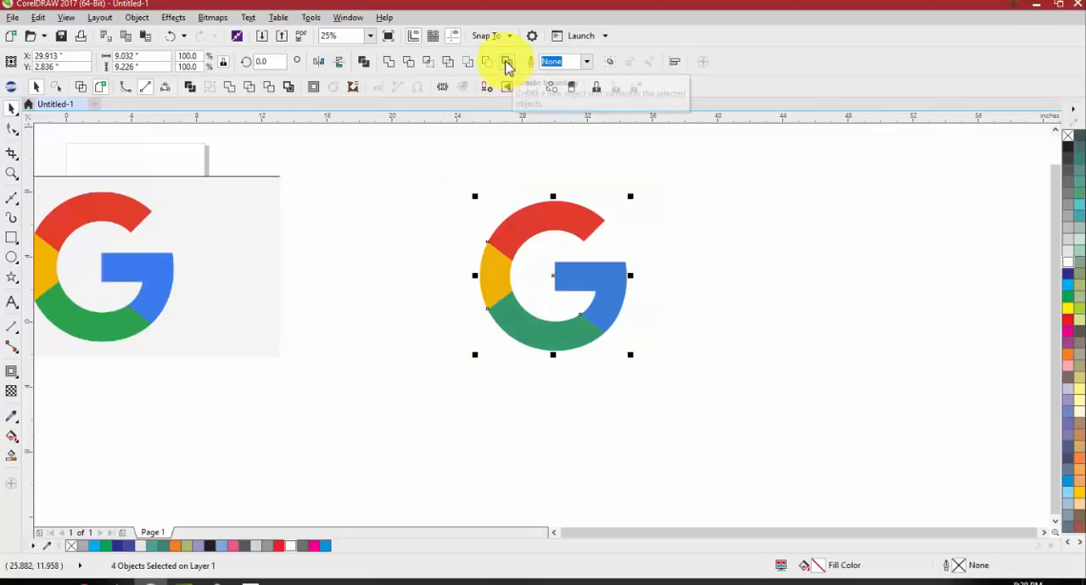
Create a boundary around the four selected logo segments and move it beside the logo to about X 41.83 inches
click(506, 61)
click(371, 181)
drag(502, 222, 710, 230)
click(875, 305)
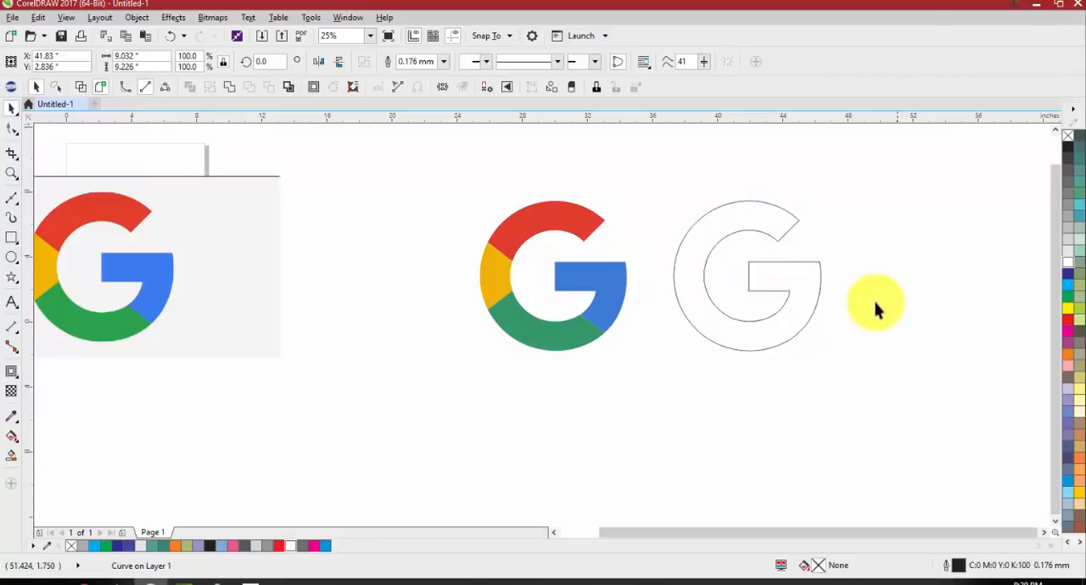
Fill the boundary shape with black, and undo both the fill and the shape's move away from the logo
click(815, 290)
click(1066, 146)
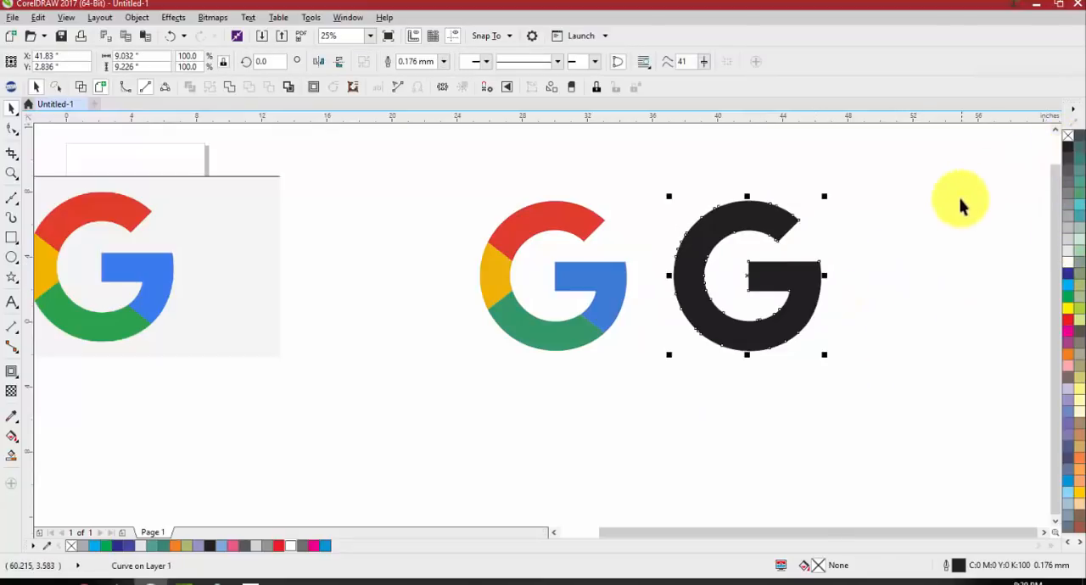
key(ctrl+z)
key(ctrl+z)
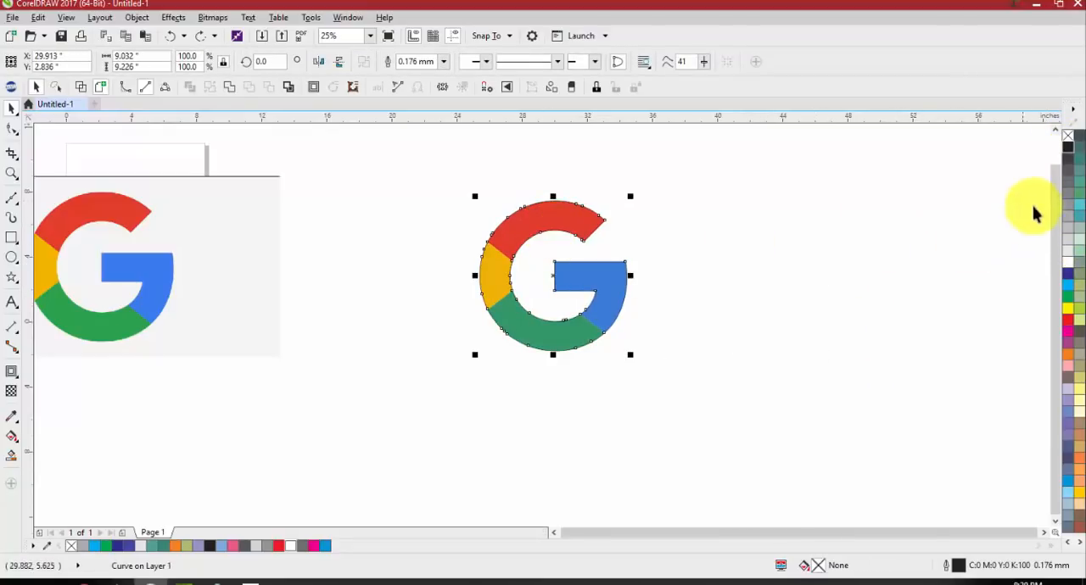
Fill the boundary shape over the logo with black and add a two-step outside contour with a 0.13-inch offset
click(1067, 146)
click(933, 194)
click(524, 230)
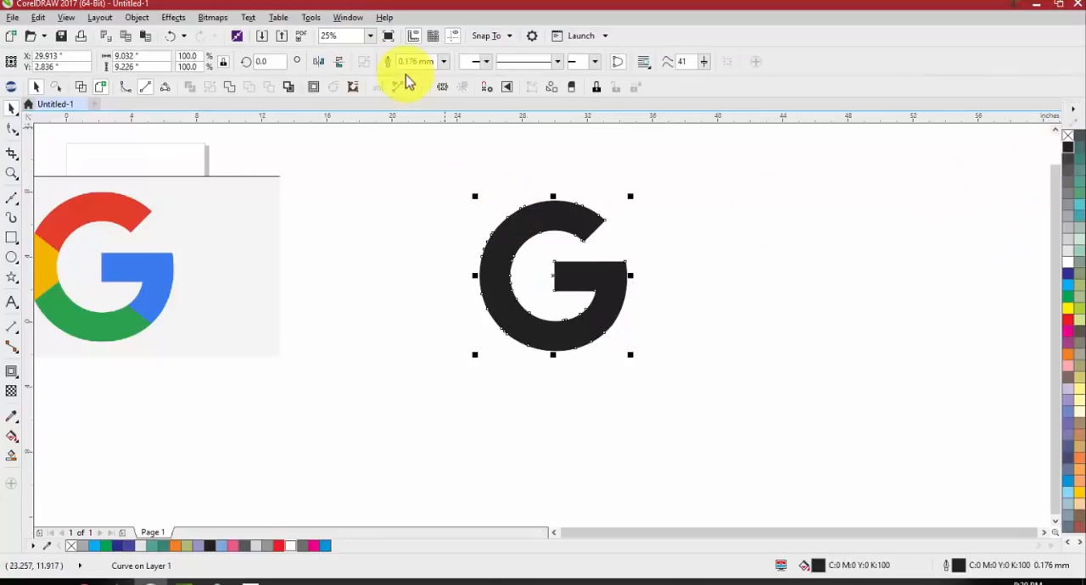
key(F10)
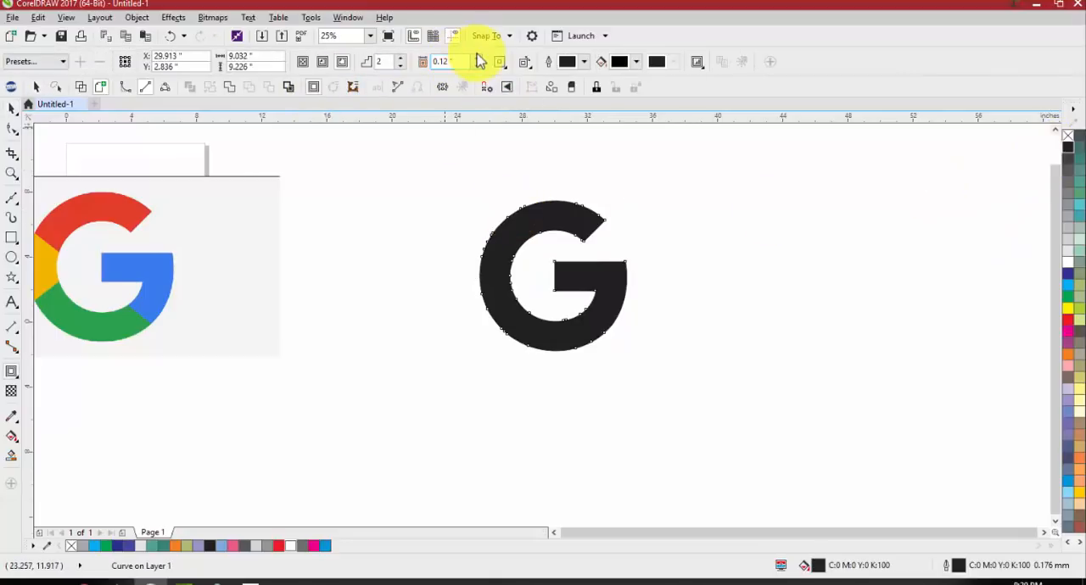
click(477, 59)
scroll(580, 175, up, 2)
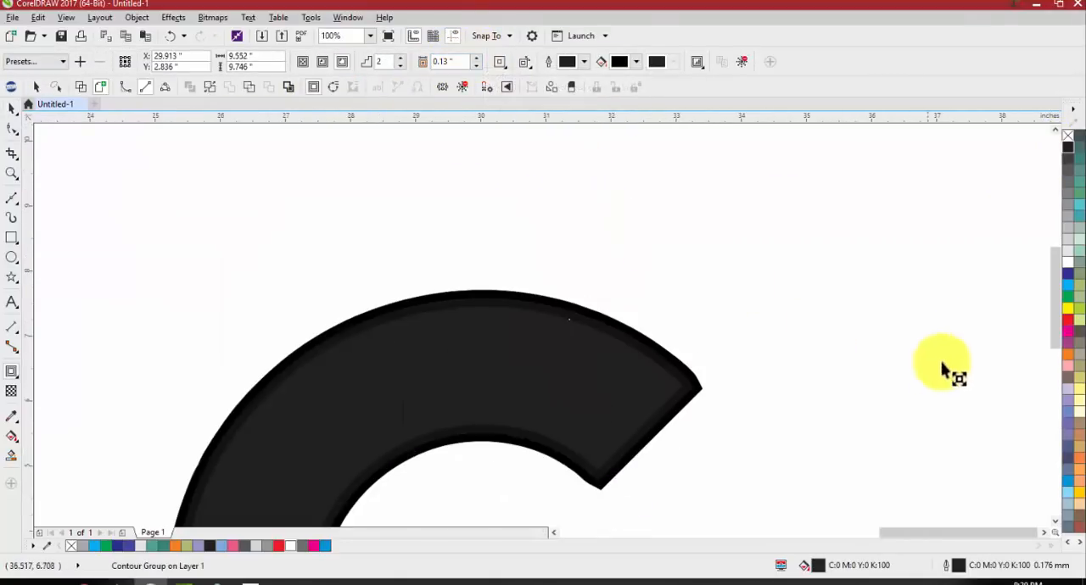
Fill the contoured G shape with green and break its contour group apart
click(1065, 298)
key(space)
right_click(658, 359)
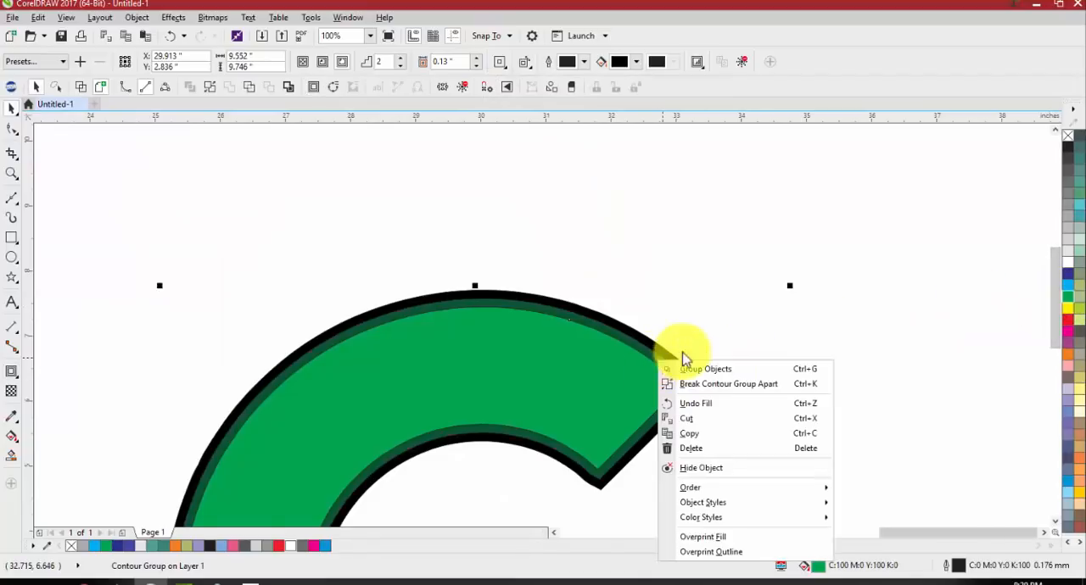
click(703, 384)
Ungroup the separated contours and subtract the inner contour from the outer one to form a black ring around the G
scroll(658, 339, up, 2)
click(659, 327)
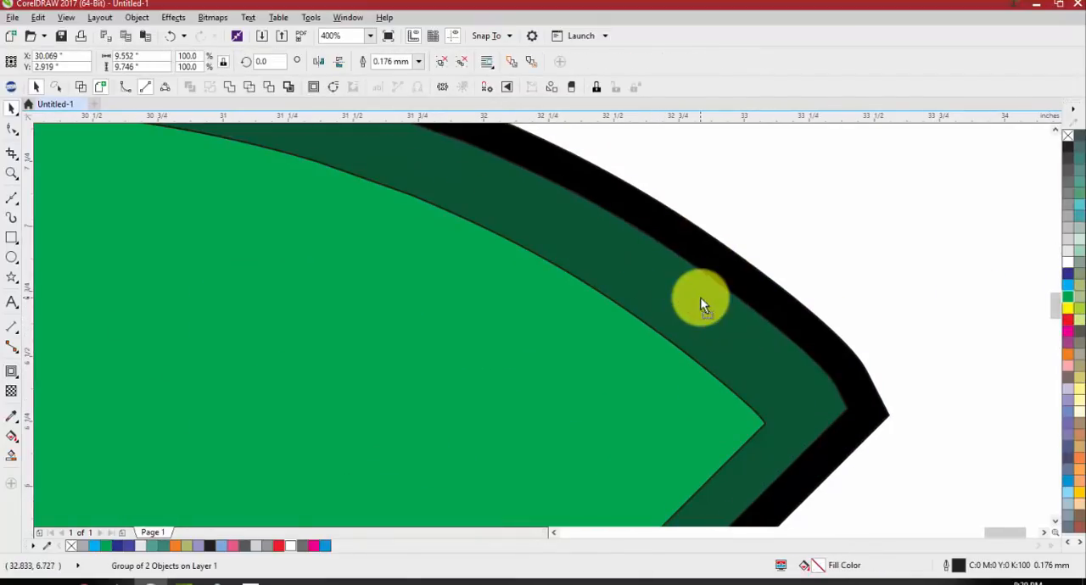
click(441, 63)
click(489, 65)
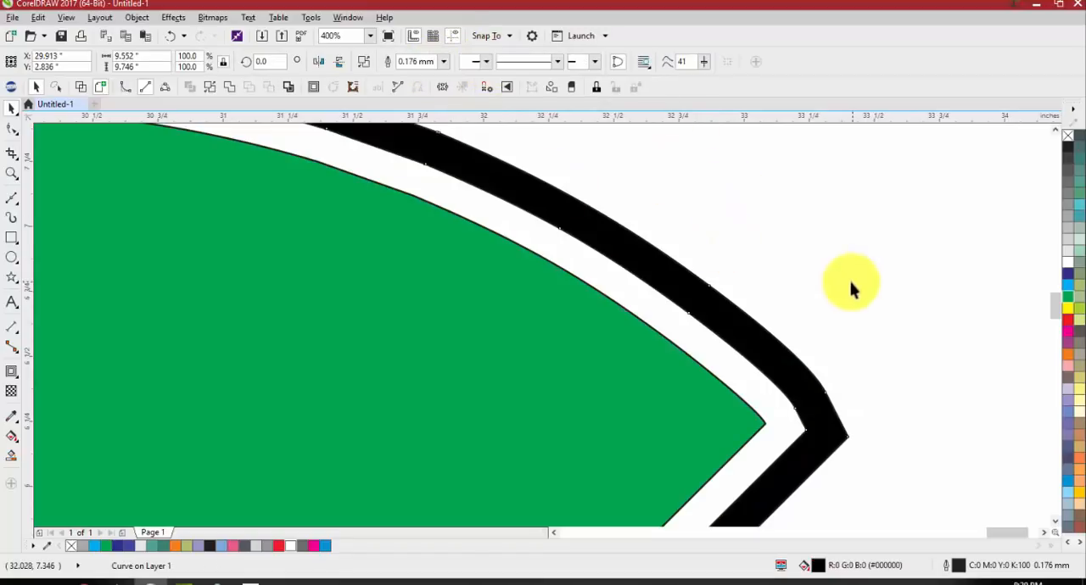
Move the green G shape out of the black ring and delete it to uncover the colored segments
scroll(848, 285, down, 3)
click(731, 307)
key(ctrl+z)
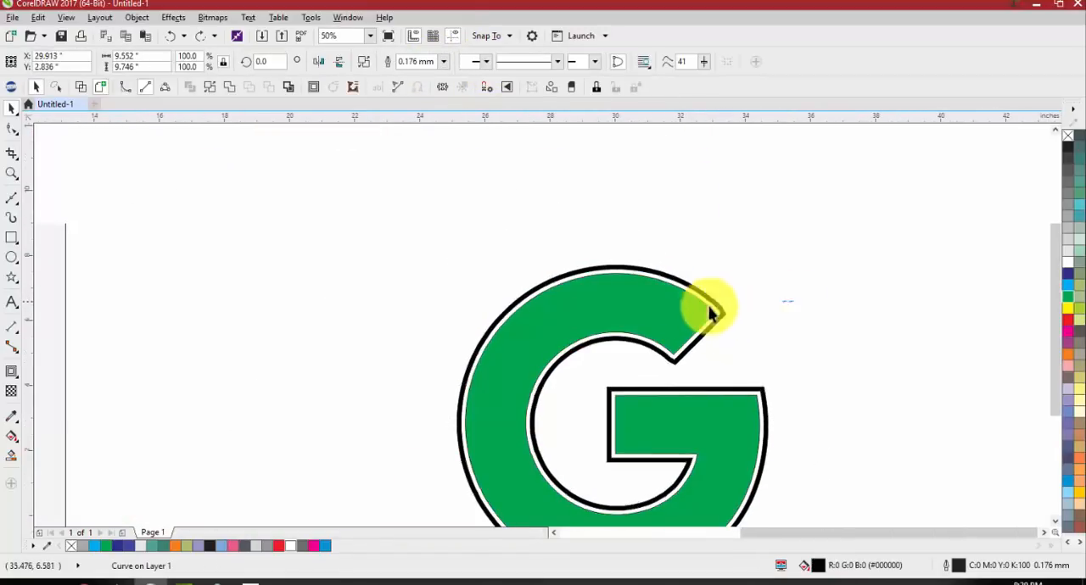
drag(670, 312, 483, 303)
key(Delete)
scroll(495, 256, down, 1)
scroll(577, 318, up, 1)
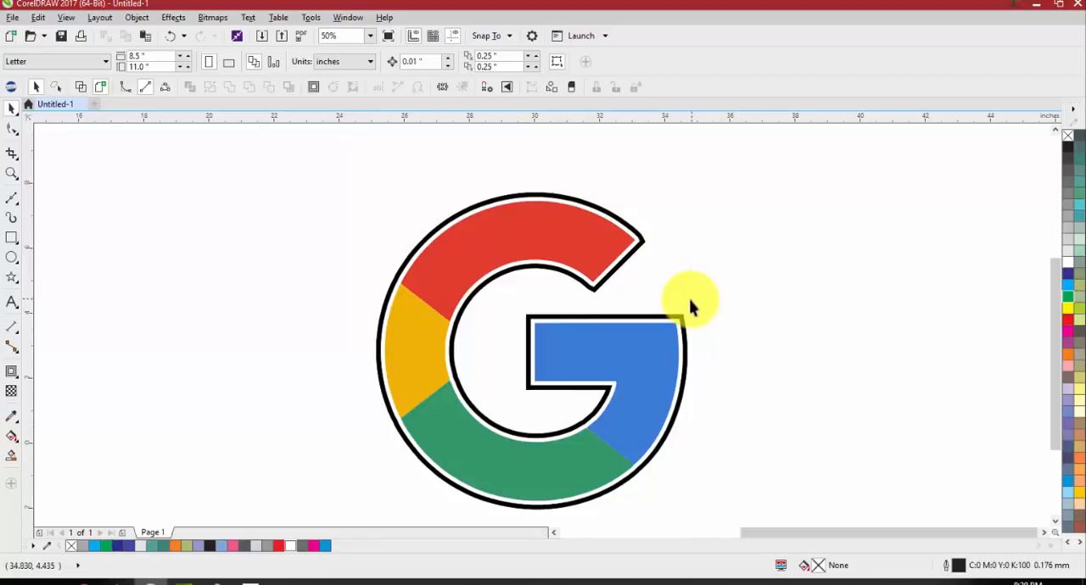
scroll(674, 303, down, 2)
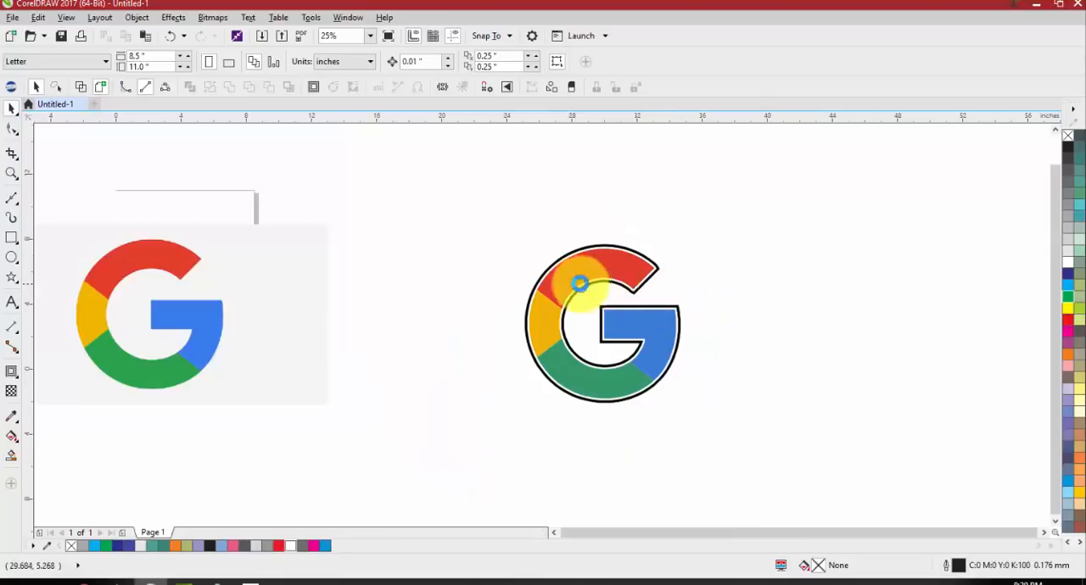
scroll(577, 284, down, 1)
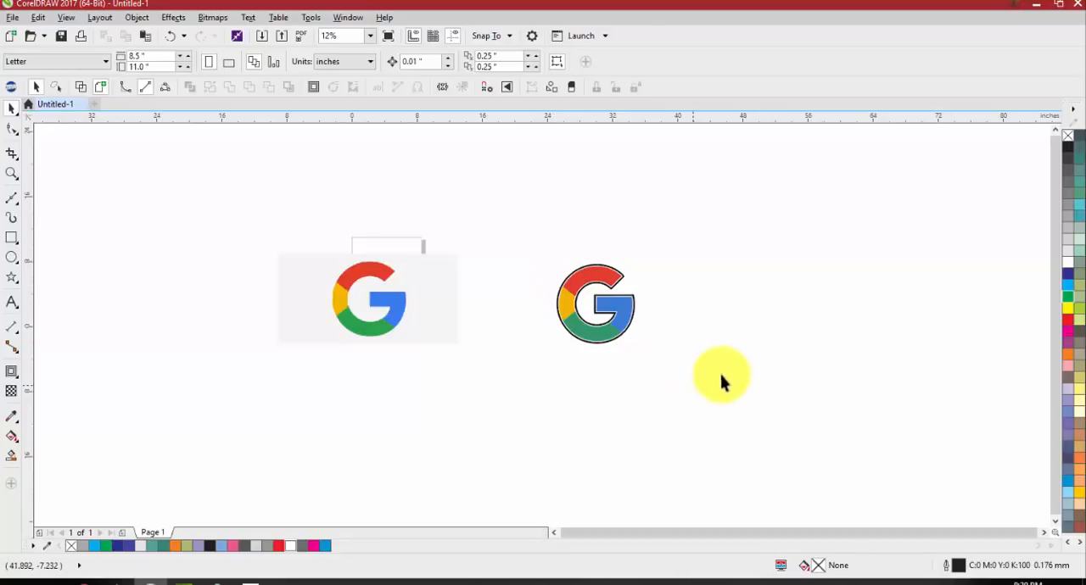
drag(720, 371, 223, 224)
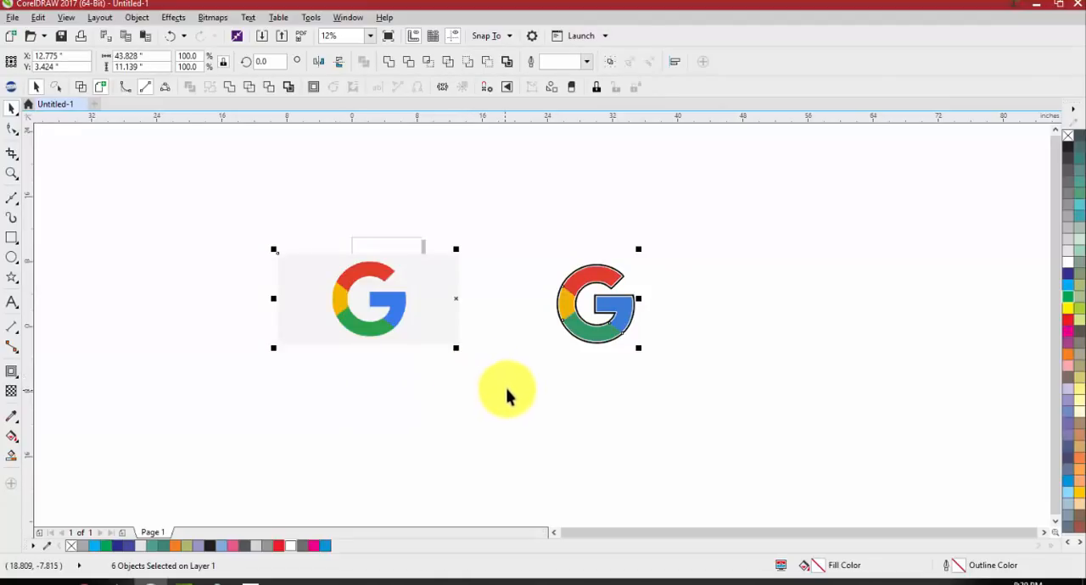
click(560, 361)
Delete the black ring around the traced logo, and undo a trial move of the red segment
scroll(599, 285, up, 2)
click(606, 287)
drag(621, 290, 427, 310)
key(Delete)
drag(528, 259, 555, 189)
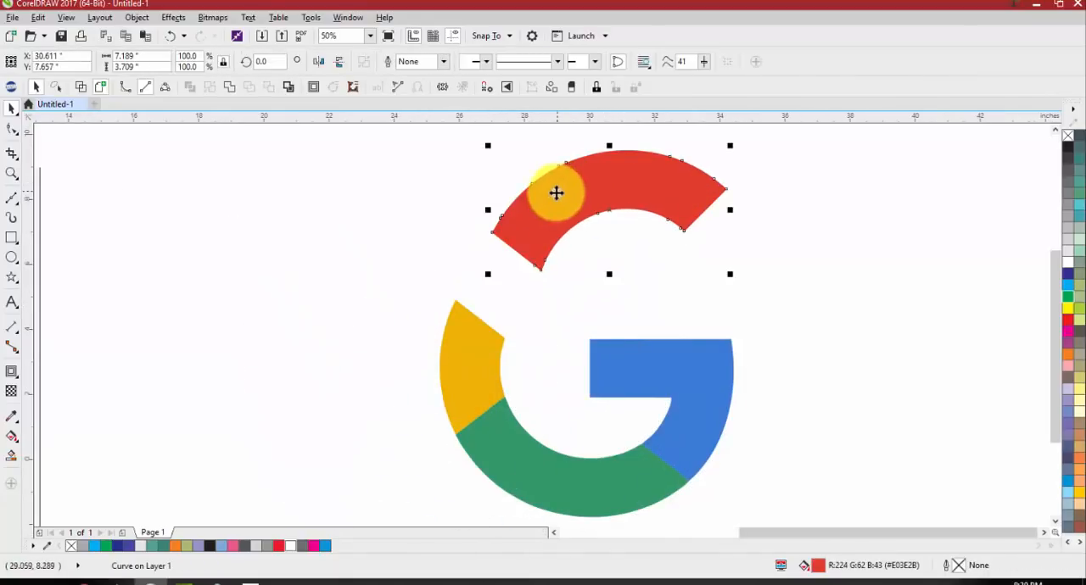
key(ctrl+z)
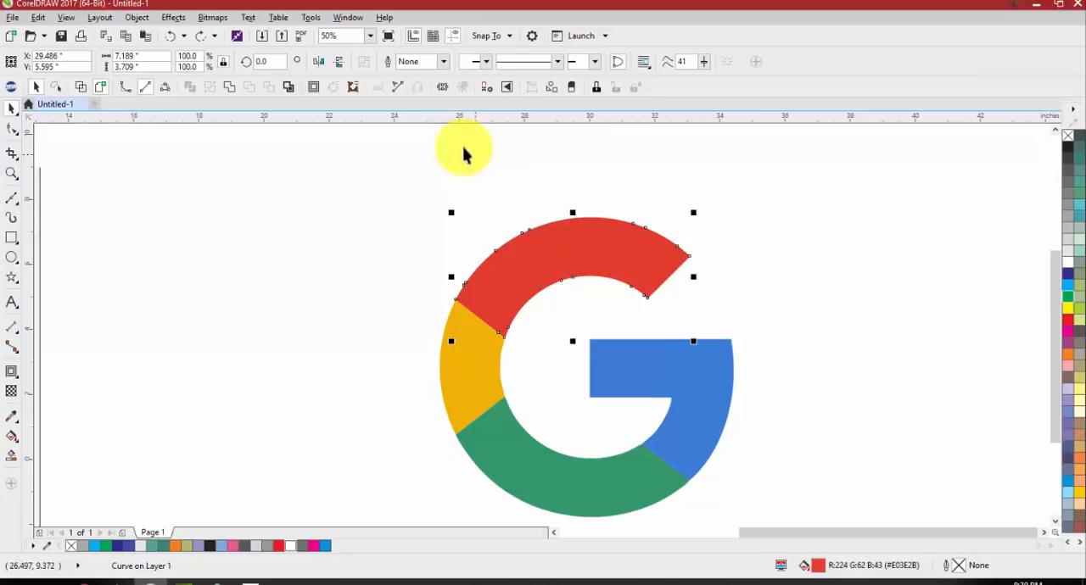
Add one-step black outside contours to the red segment with a 0.13-inch offset and the yellow segment with a 0.14-inch offset
click(313, 87)
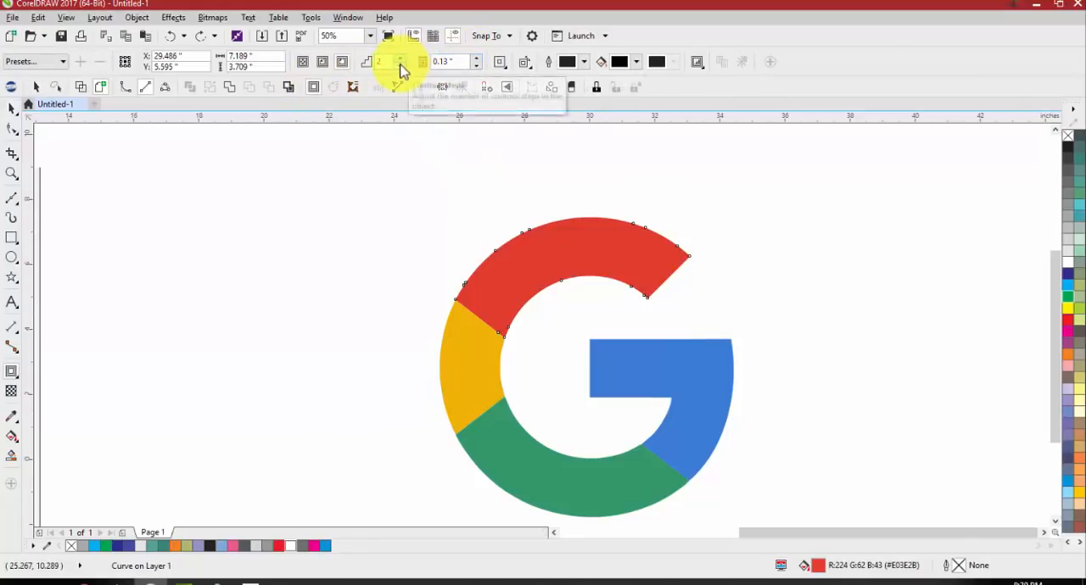
click(399, 65)
click(465, 350)
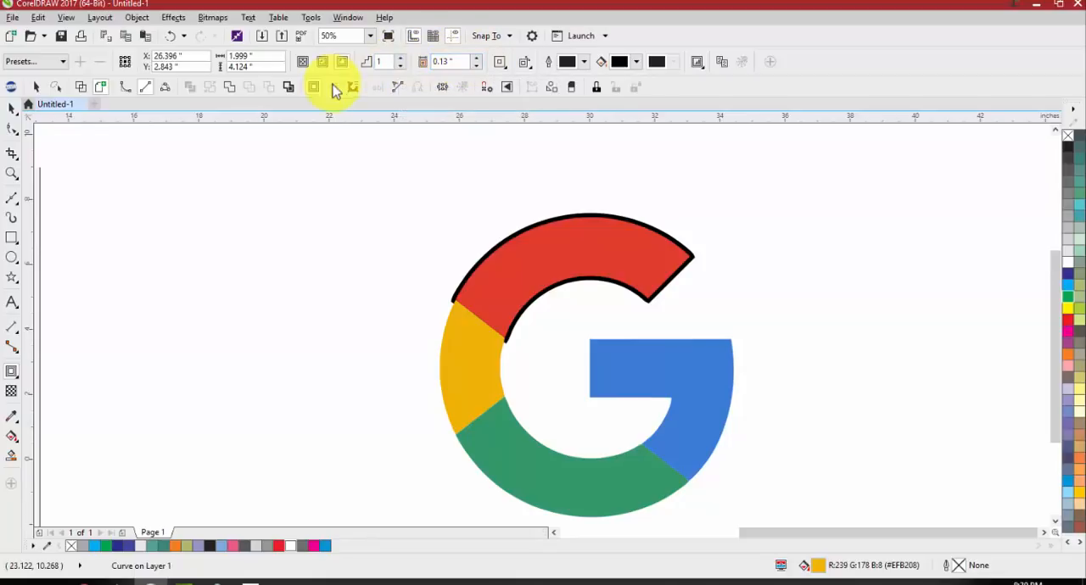
click(477, 57)
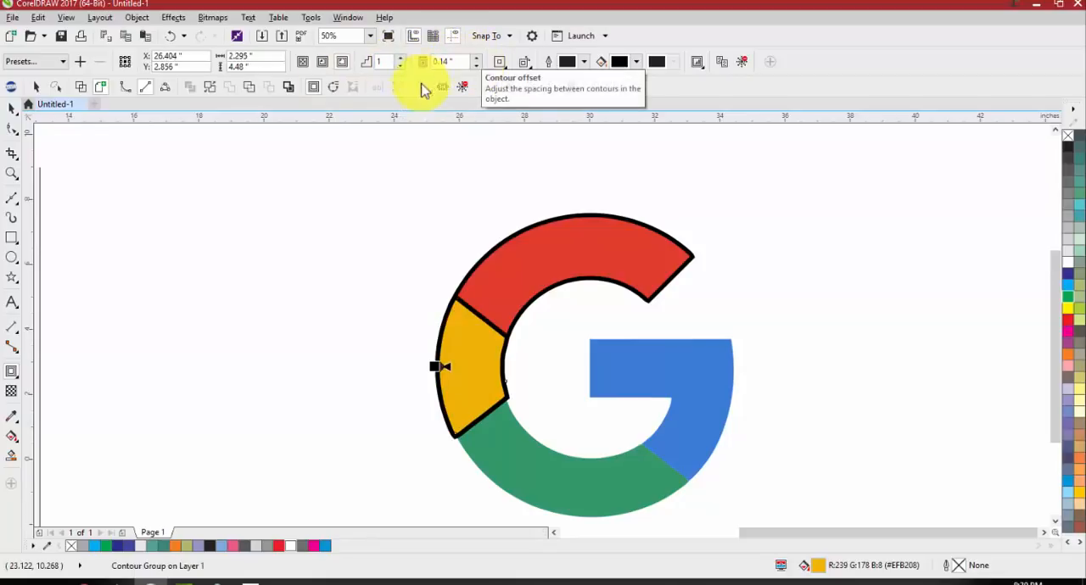
Add a one-step black outside contour to the green segment and set its offset to 0.11 inch
click(521, 473)
click(477, 65)
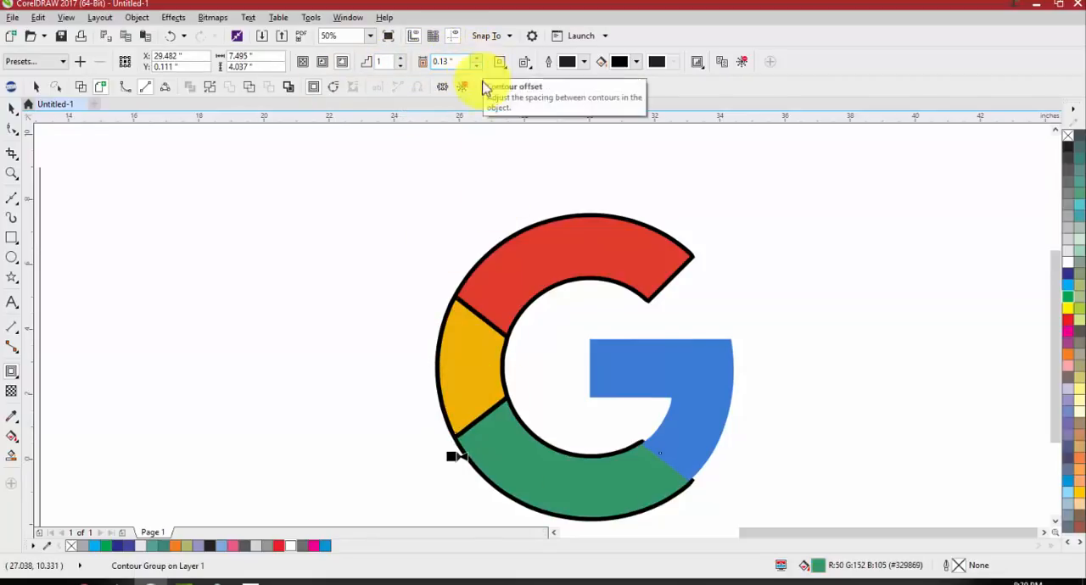
click(677, 375)
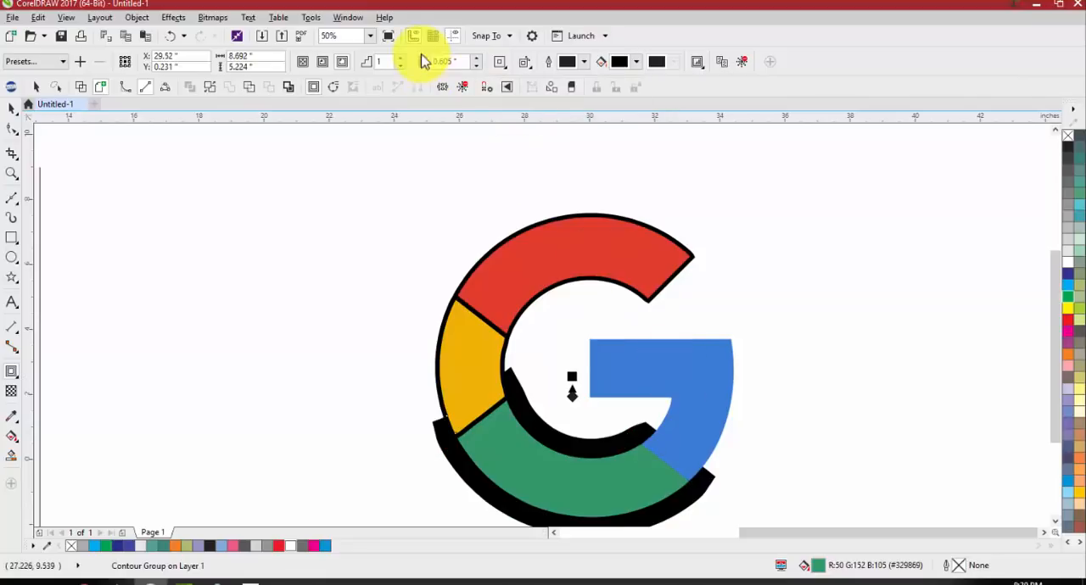
click(476, 67)
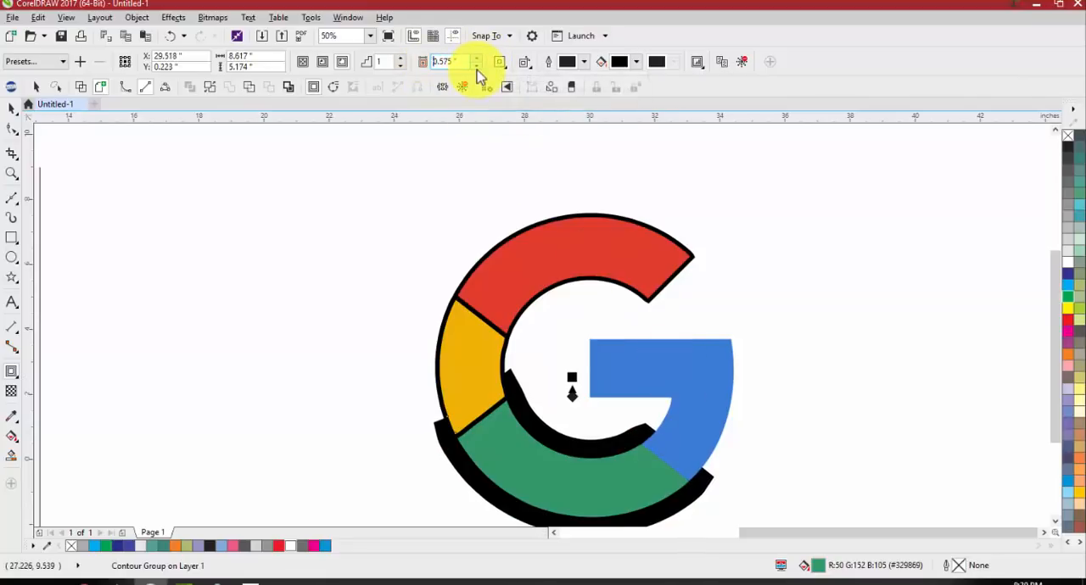
drag(463, 61, 329, 67)
text(.1)
key(Return)
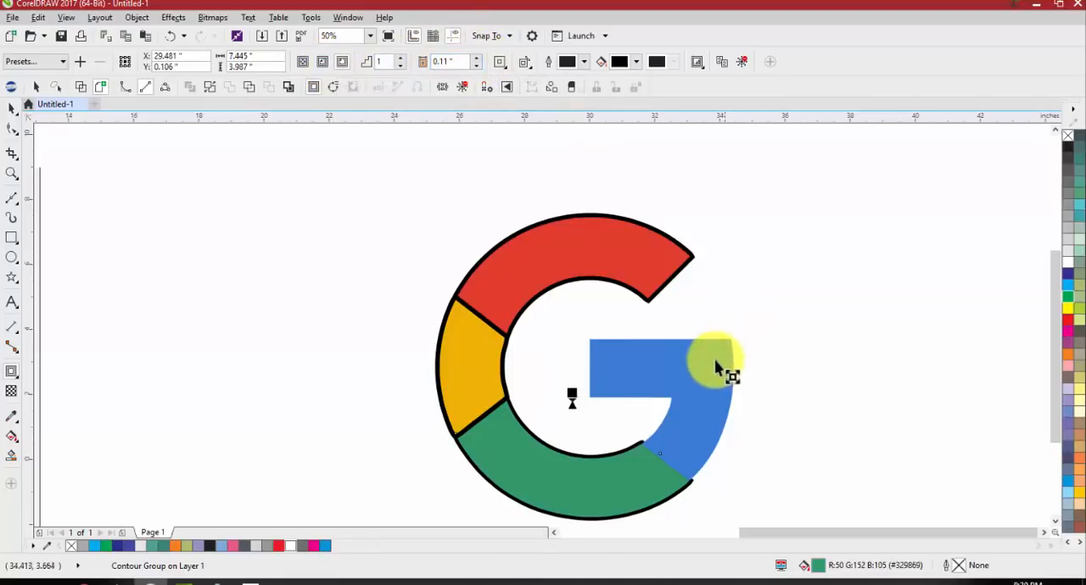
Add a one-step black outside contour to the blue segment, set its offset to 0.1 inch, and deselect it
drag(660, 339, 614, 339)
click(571, 323)
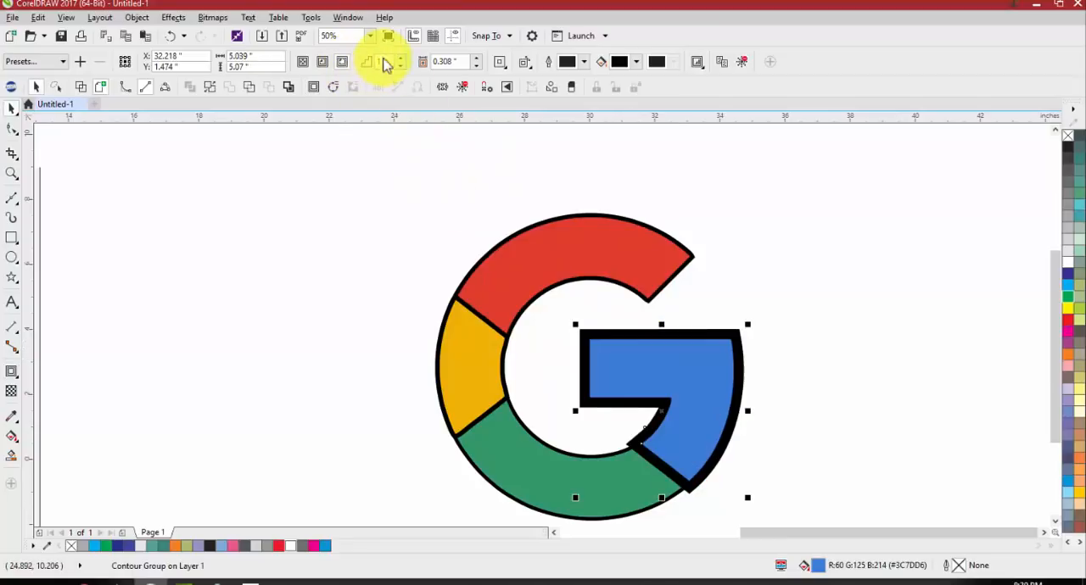
key(ctrl+z)
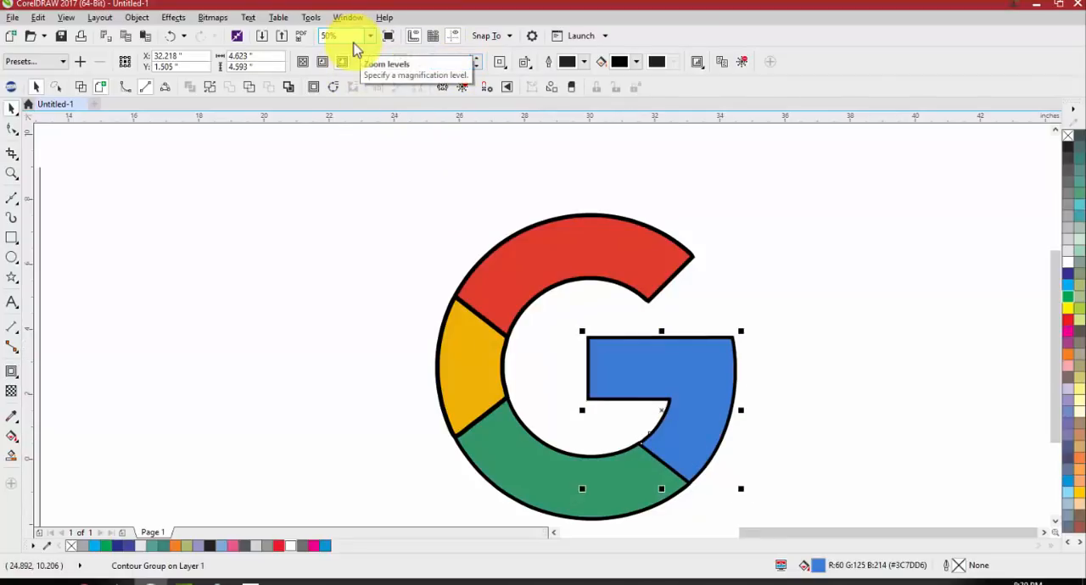
click(10, 110)
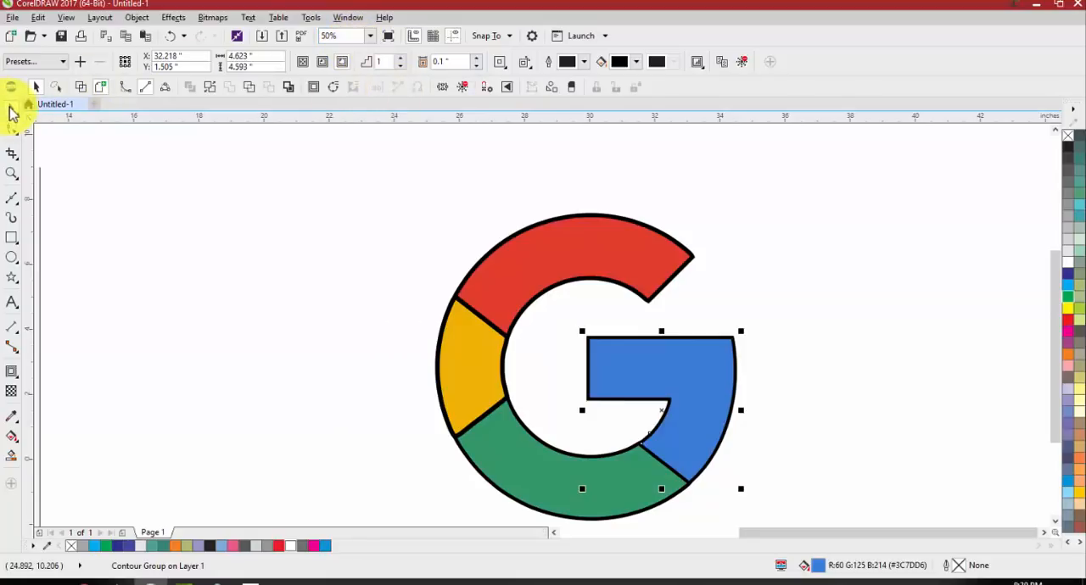
click(247, 218)
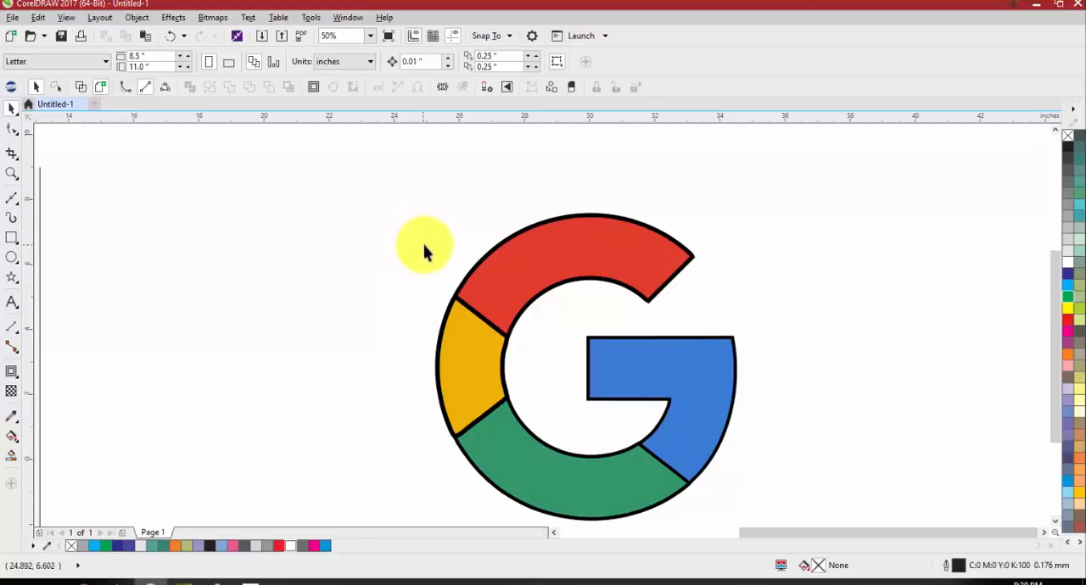
scroll(564, 296, down, 1)
scroll(582, 377, up, 1)
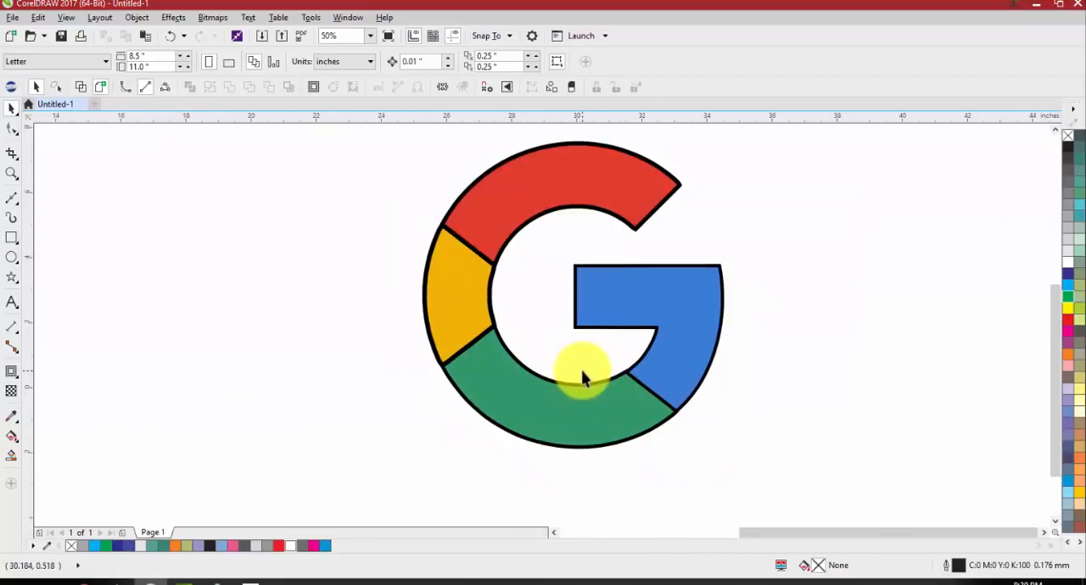
scroll(614, 377, down, 1)
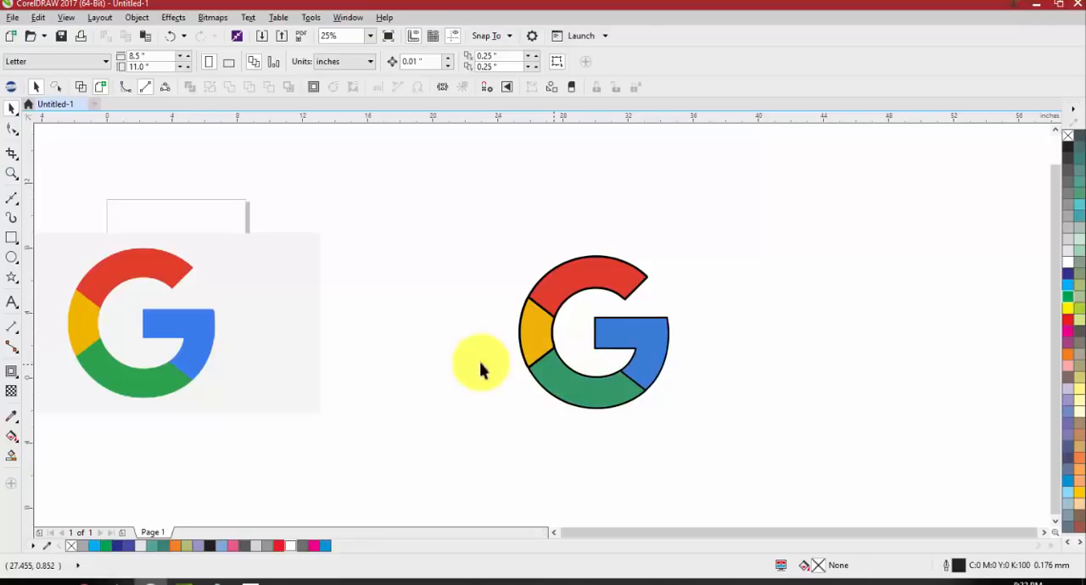
Switch to TheRhinestoneWorld home page in Chrome and look through its July 4th deals and featured products
mouse_move(88, 583)
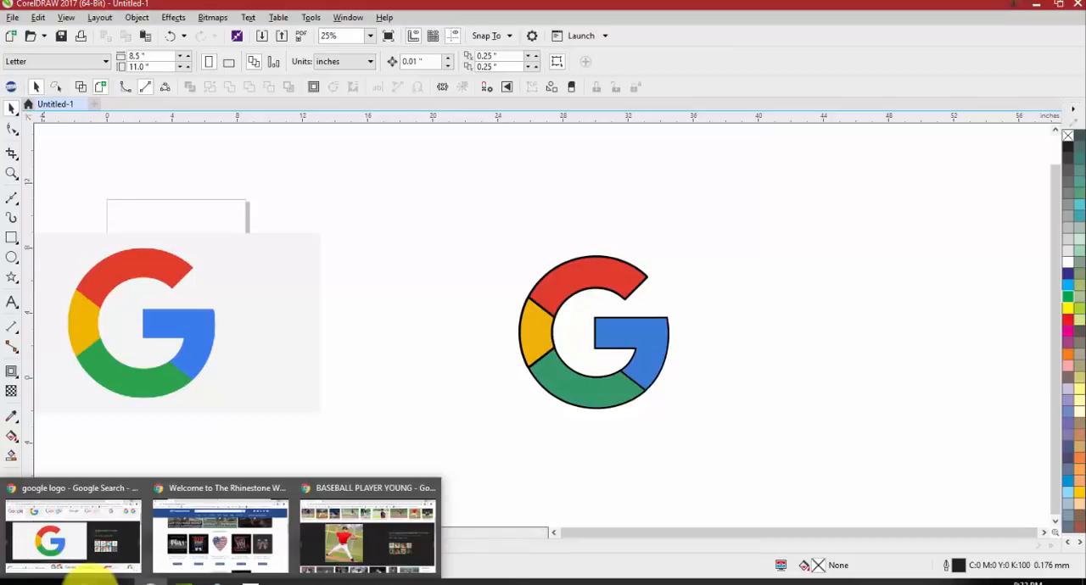
click(258, 551)
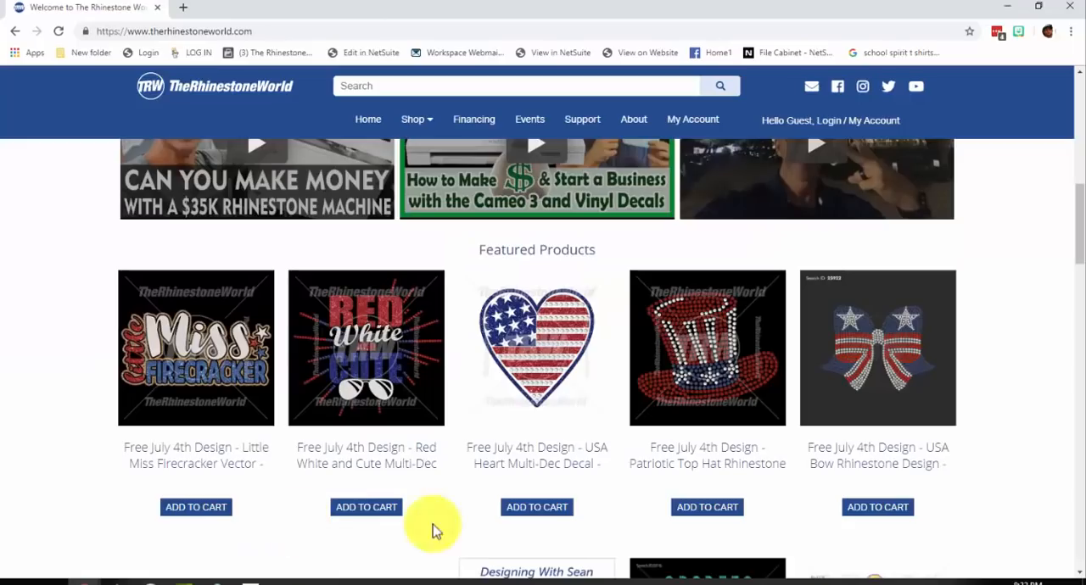
scroll(432, 531, up, 6)
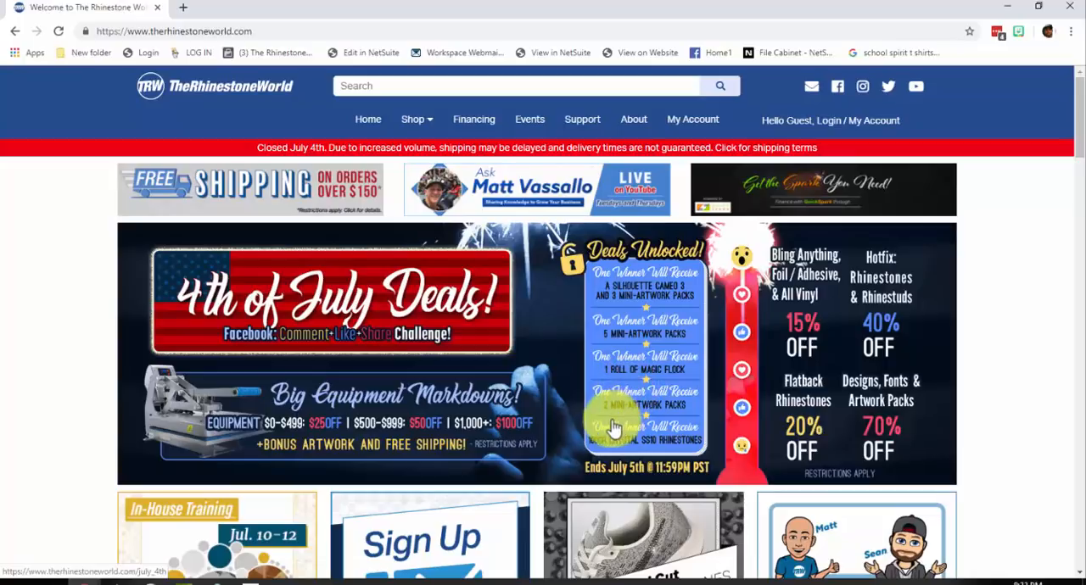
scroll(619, 467, down, 2)
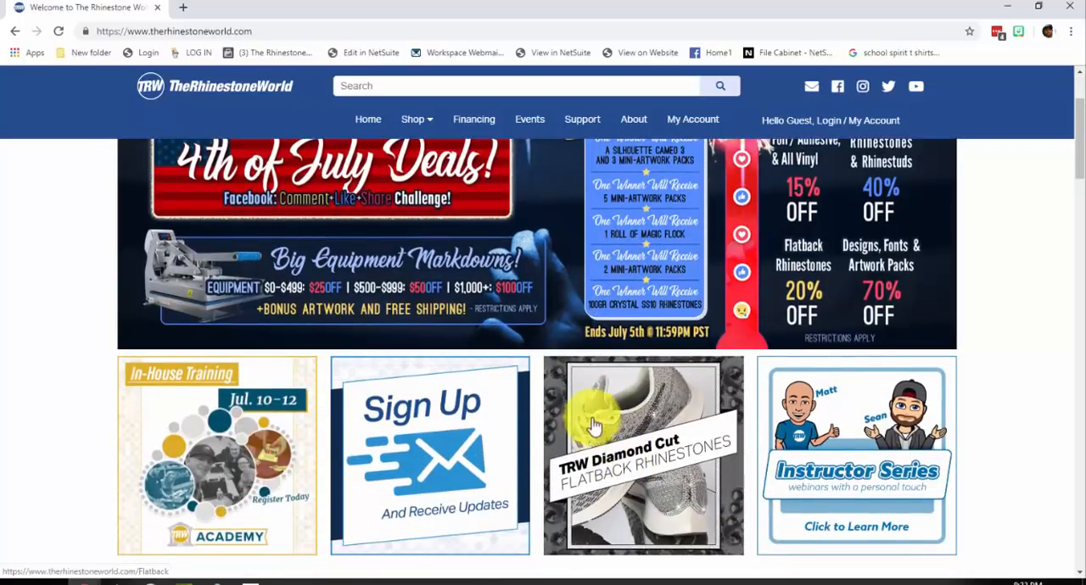
scroll(598, 322, down, 1)
scroll(611, 303, down, 3)
scroll(885, 417, up, 5)
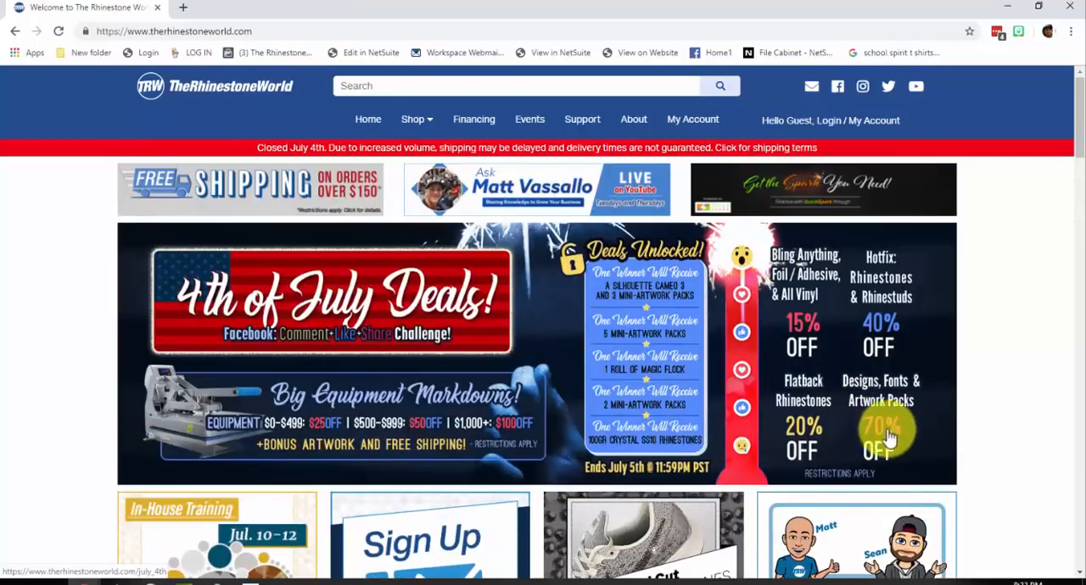
scroll(739, 339, down, 4)
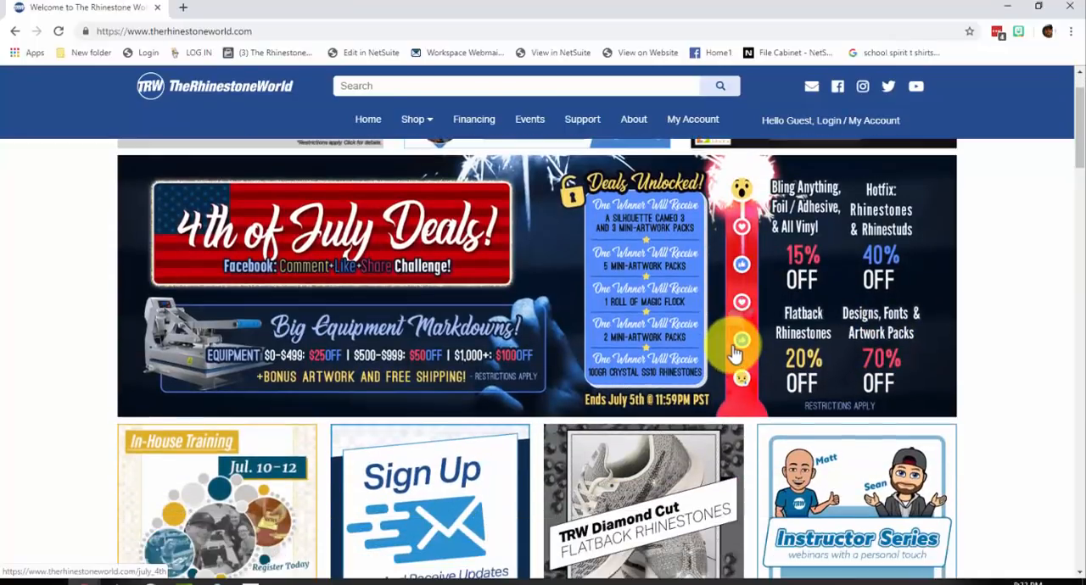
scroll(531, 287, down, 4)
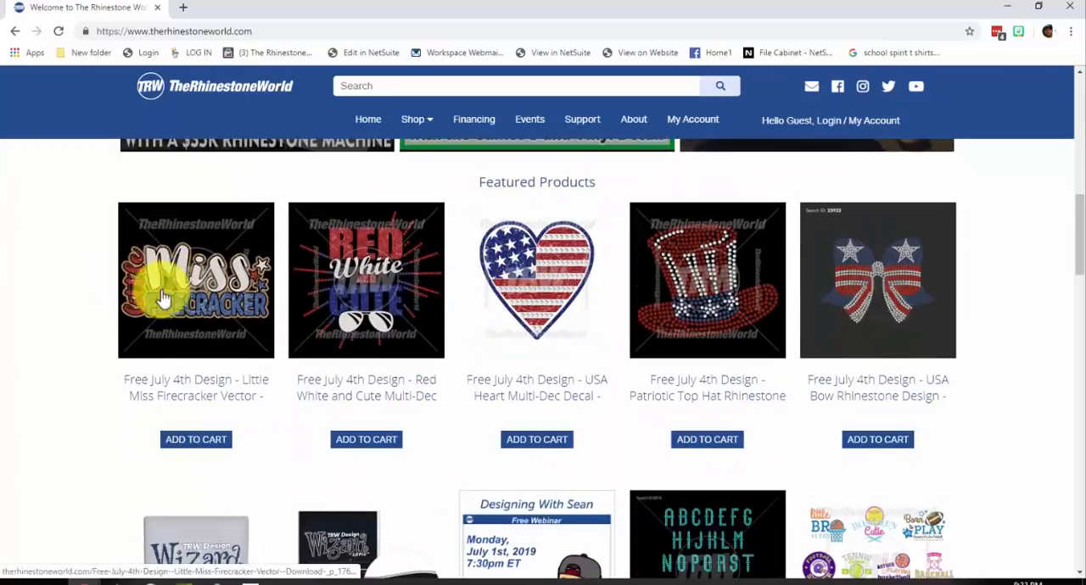